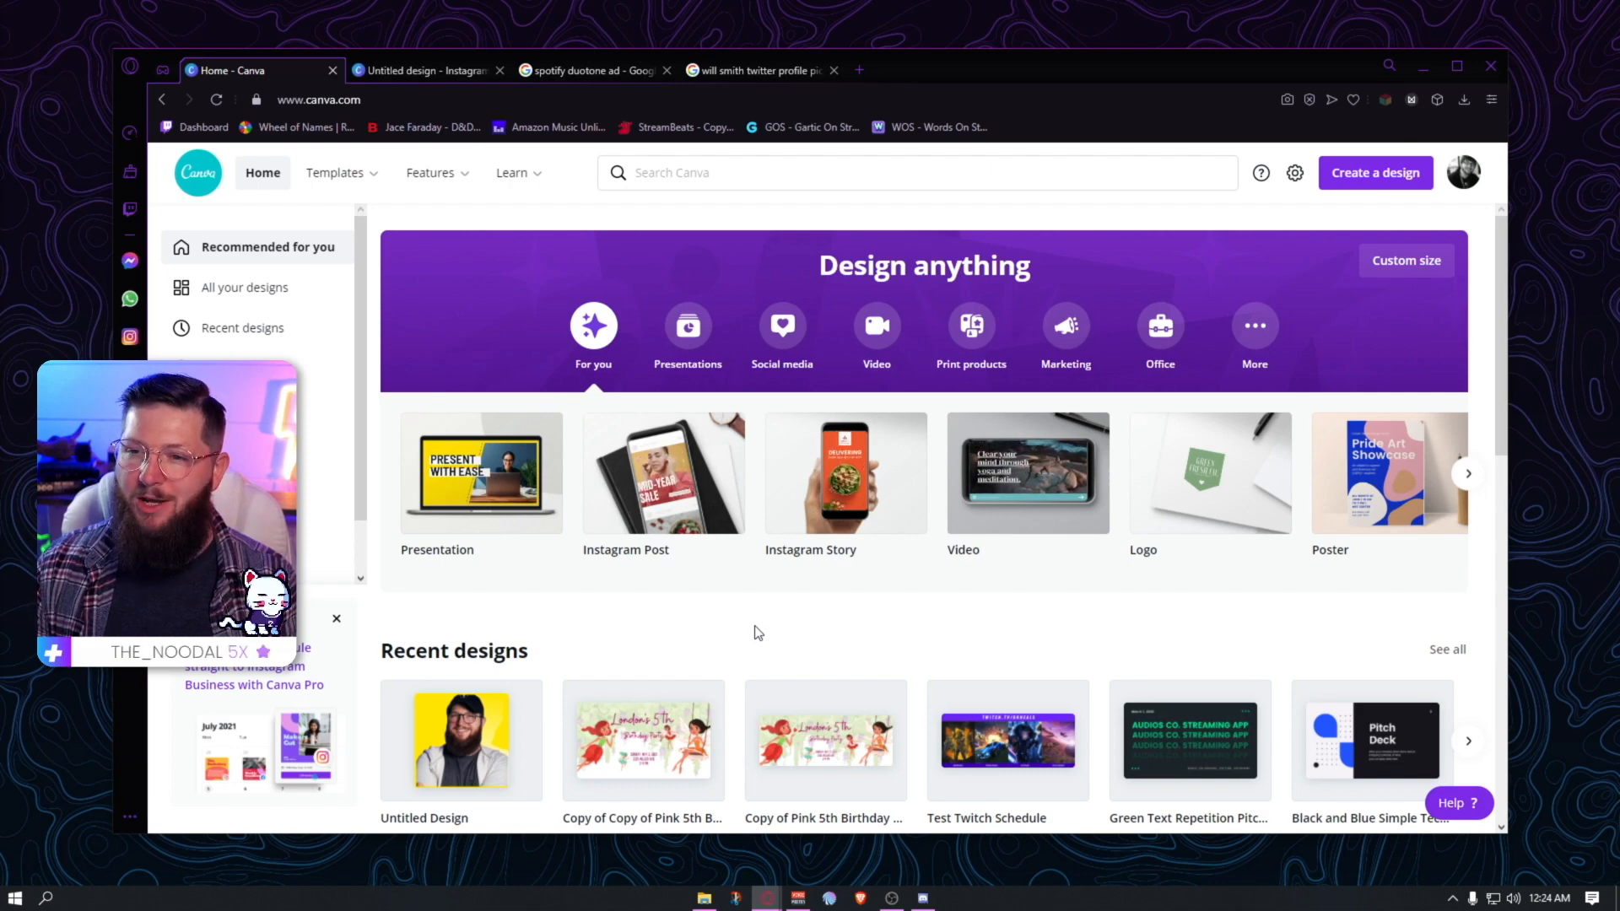
- Create a blank 1080 × 1080 px Instagram Post design
{"action": "key", "text": "ctrl+l"}
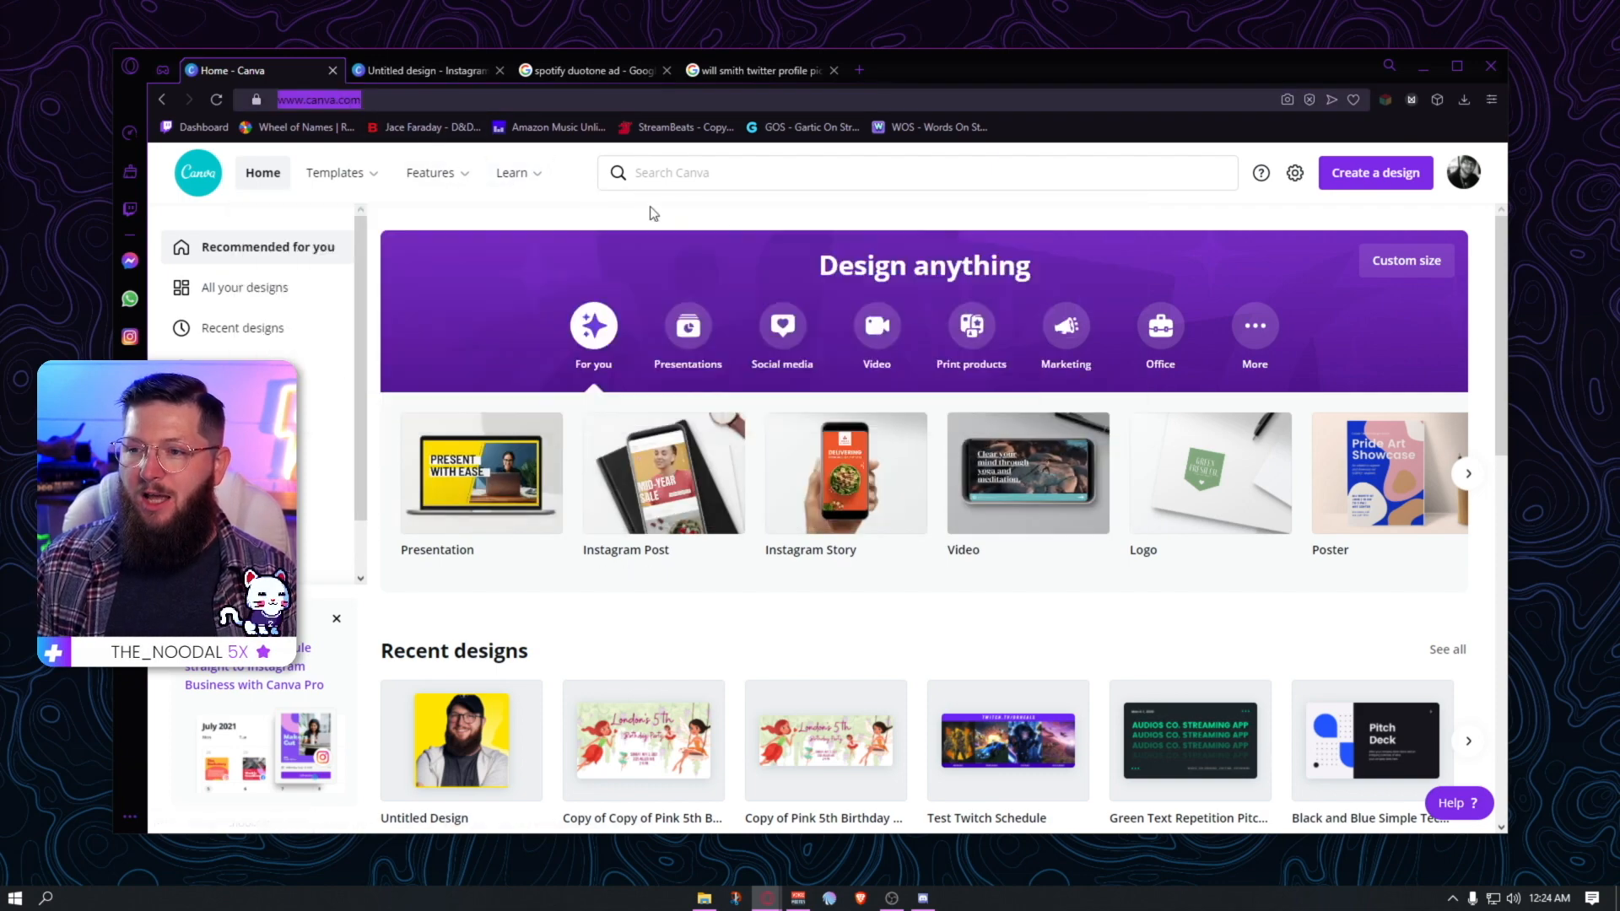
{"action": "left_click", "coordinate": [1064, 208]}
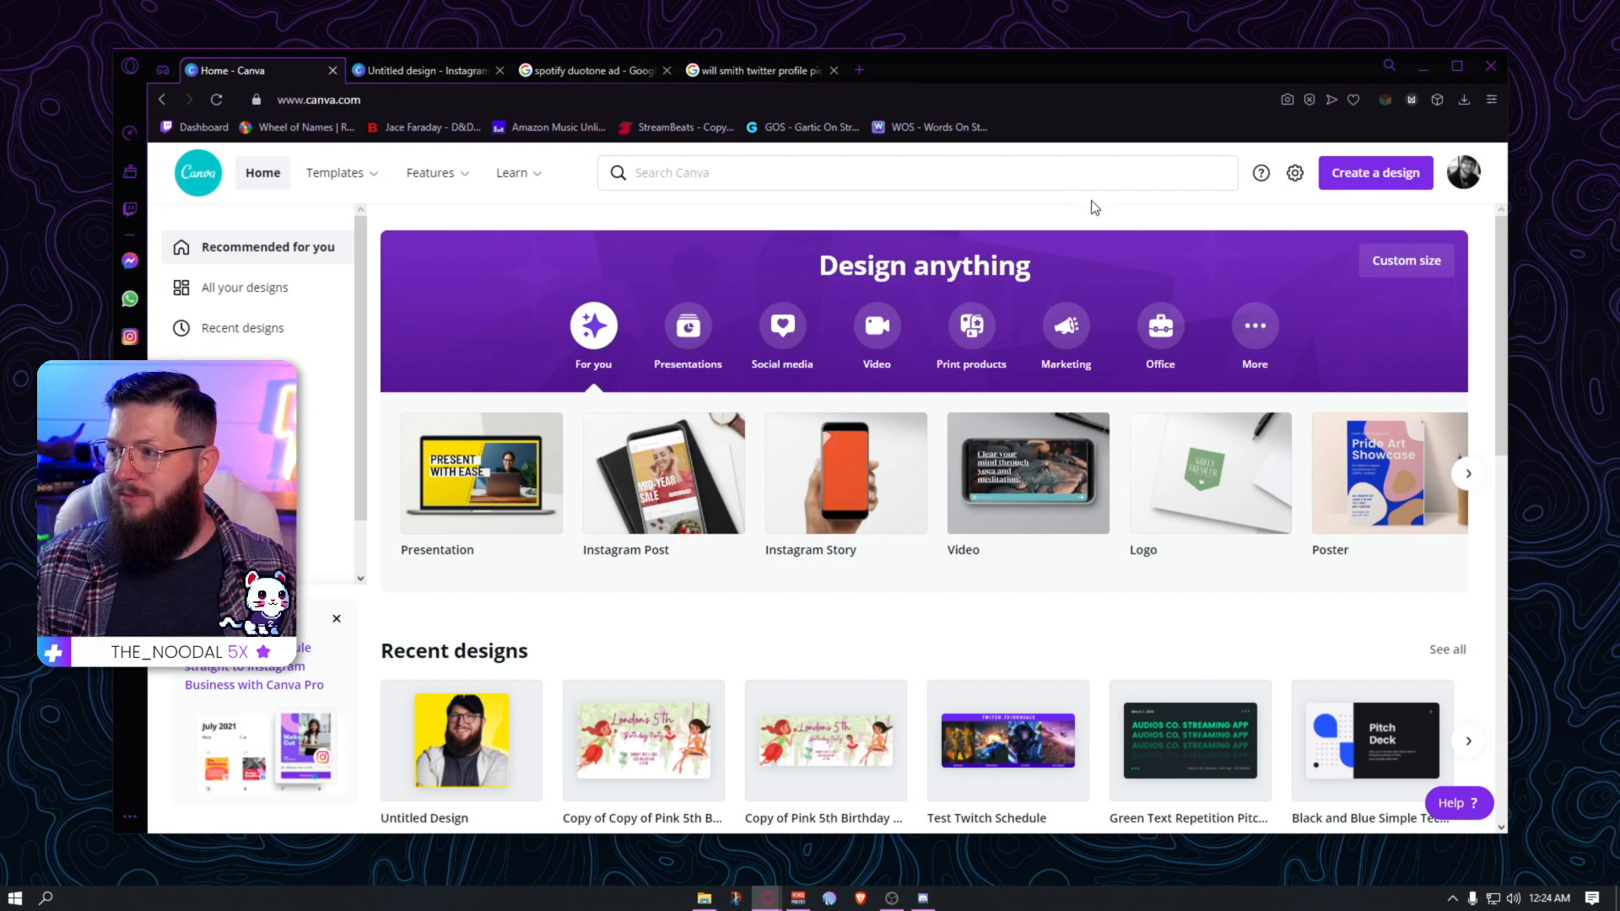
{"action": "left_click", "coordinate": [1394, 187]}
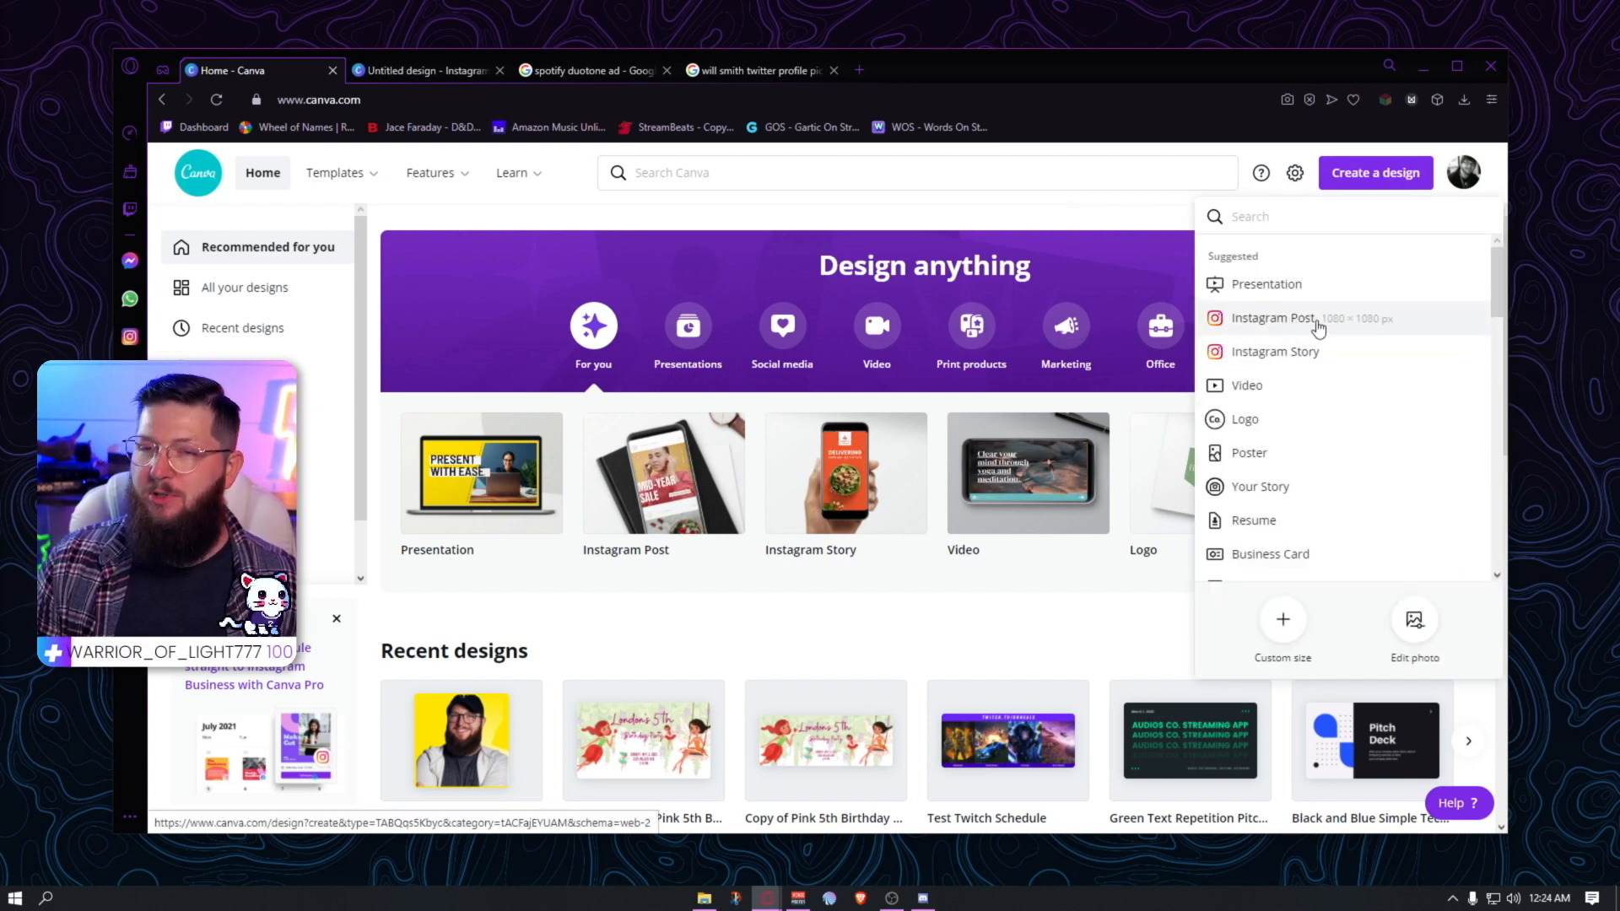
{"action": "left_click", "coordinate": [1287, 319]}
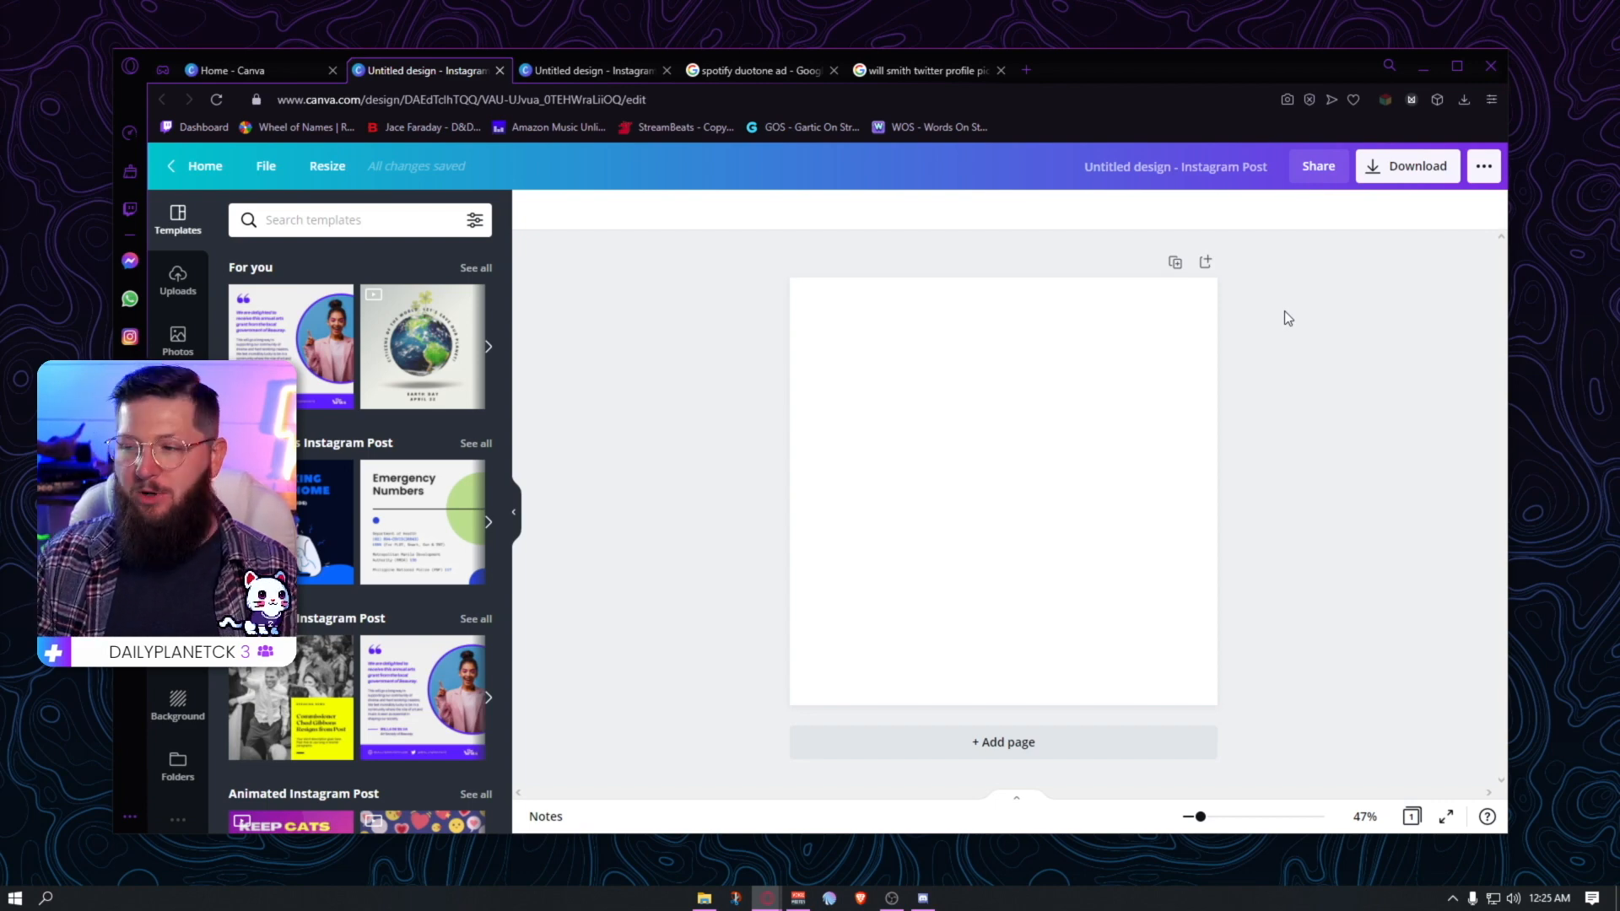
{"action": "left_click", "coordinate": [1023, 440]}
{"action": "left_click", "coordinate": [1353, 445]}
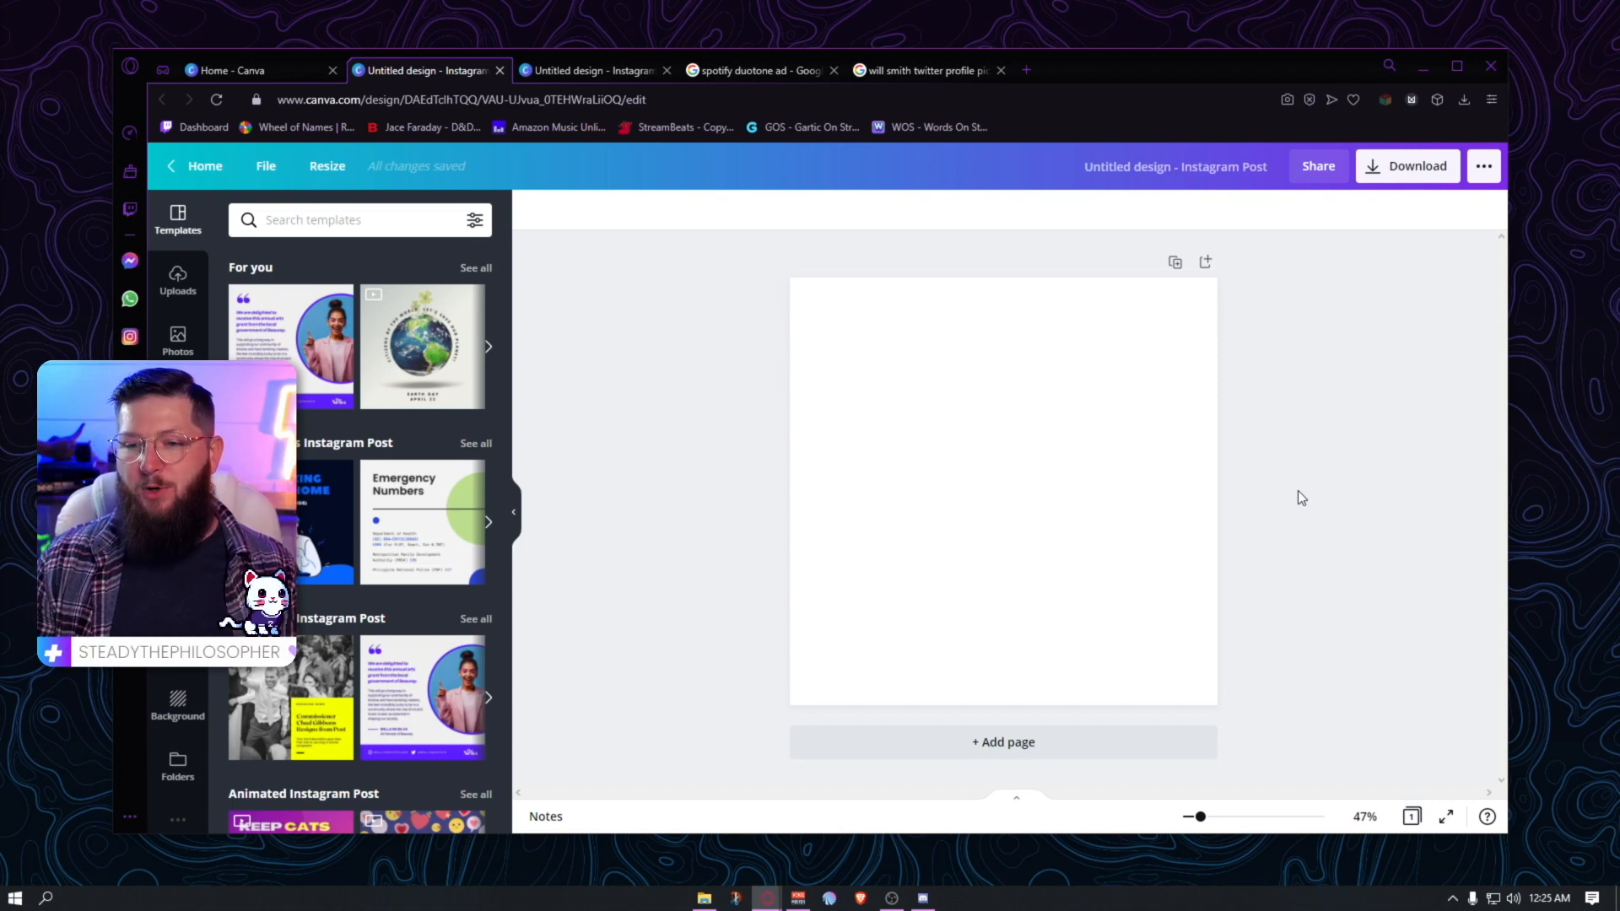
- Insert the uploaded portrait of the bearded man in a cap and enlarge it to fill the whole page
{"action": "left_click", "coordinate": [177, 287]}
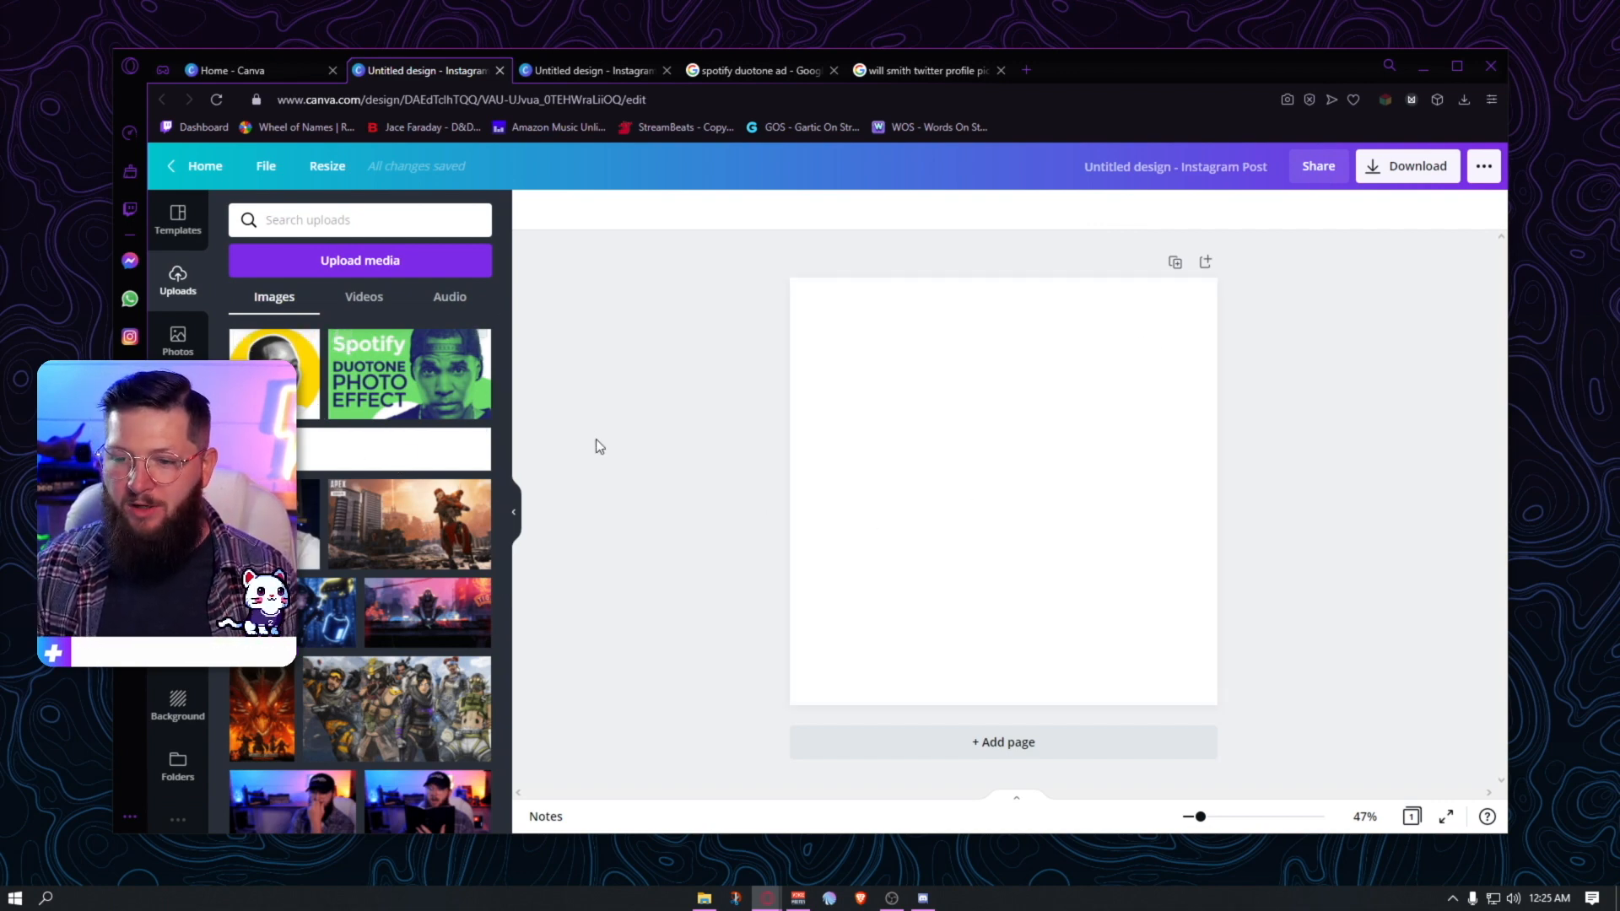
{"action": "left_click", "coordinate": [278, 523]}
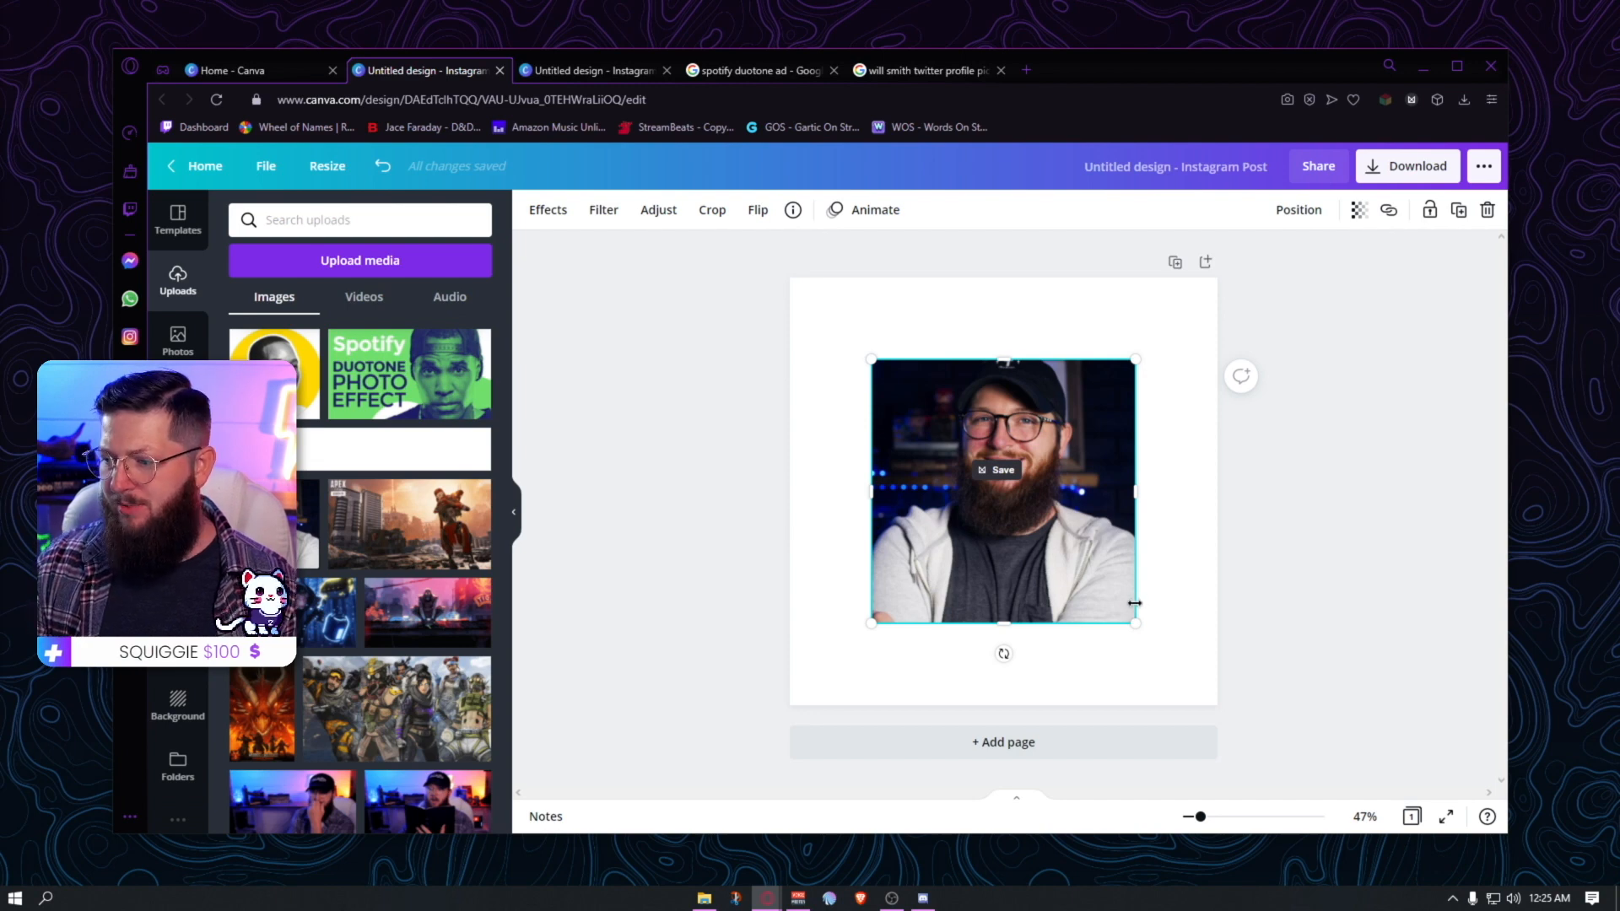
{"action": "left_click_drag", "start_coordinate": [1144, 633], "coordinate": [1225, 709]}
{"action": "left_click", "coordinate": [1396, 645]}
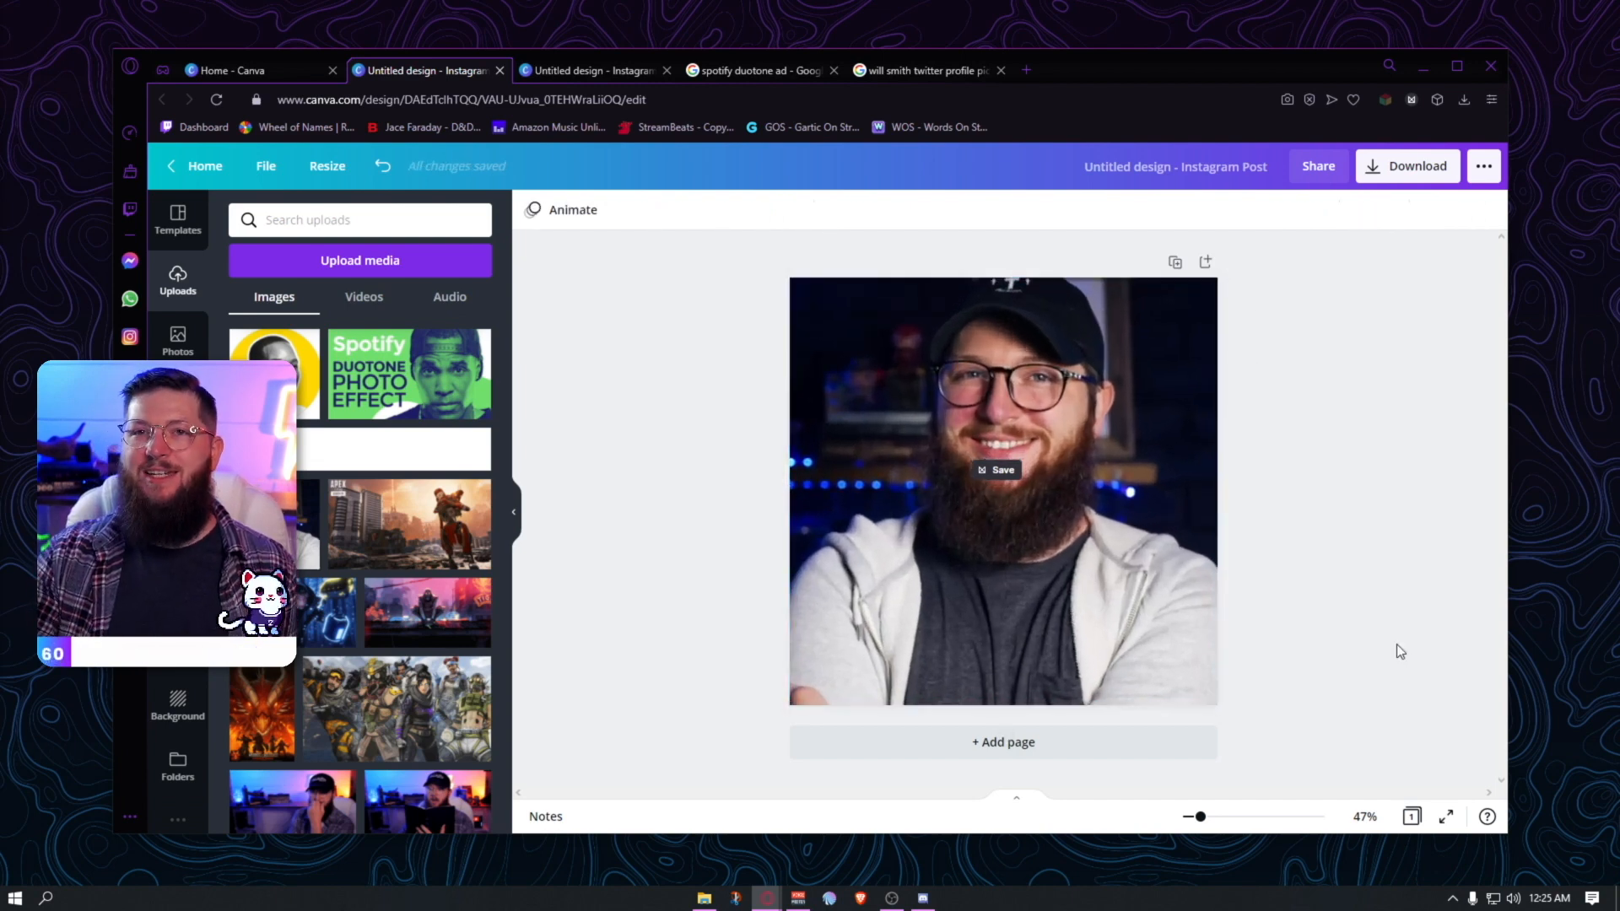
- Detach the portrait from the page background and resize it to about 1,051 × 1,051 px, leaving a thin margin
{"action": "left_click", "coordinate": [984, 533]}
{"action": "left_click_drag", "start_coordinate": [1165, 501], "coordinate": [1073, 540]}
{"action": "right_click", "coordinate": [1073, 528]}
{"action": "left_click", "coordinate": [1173, 713]}
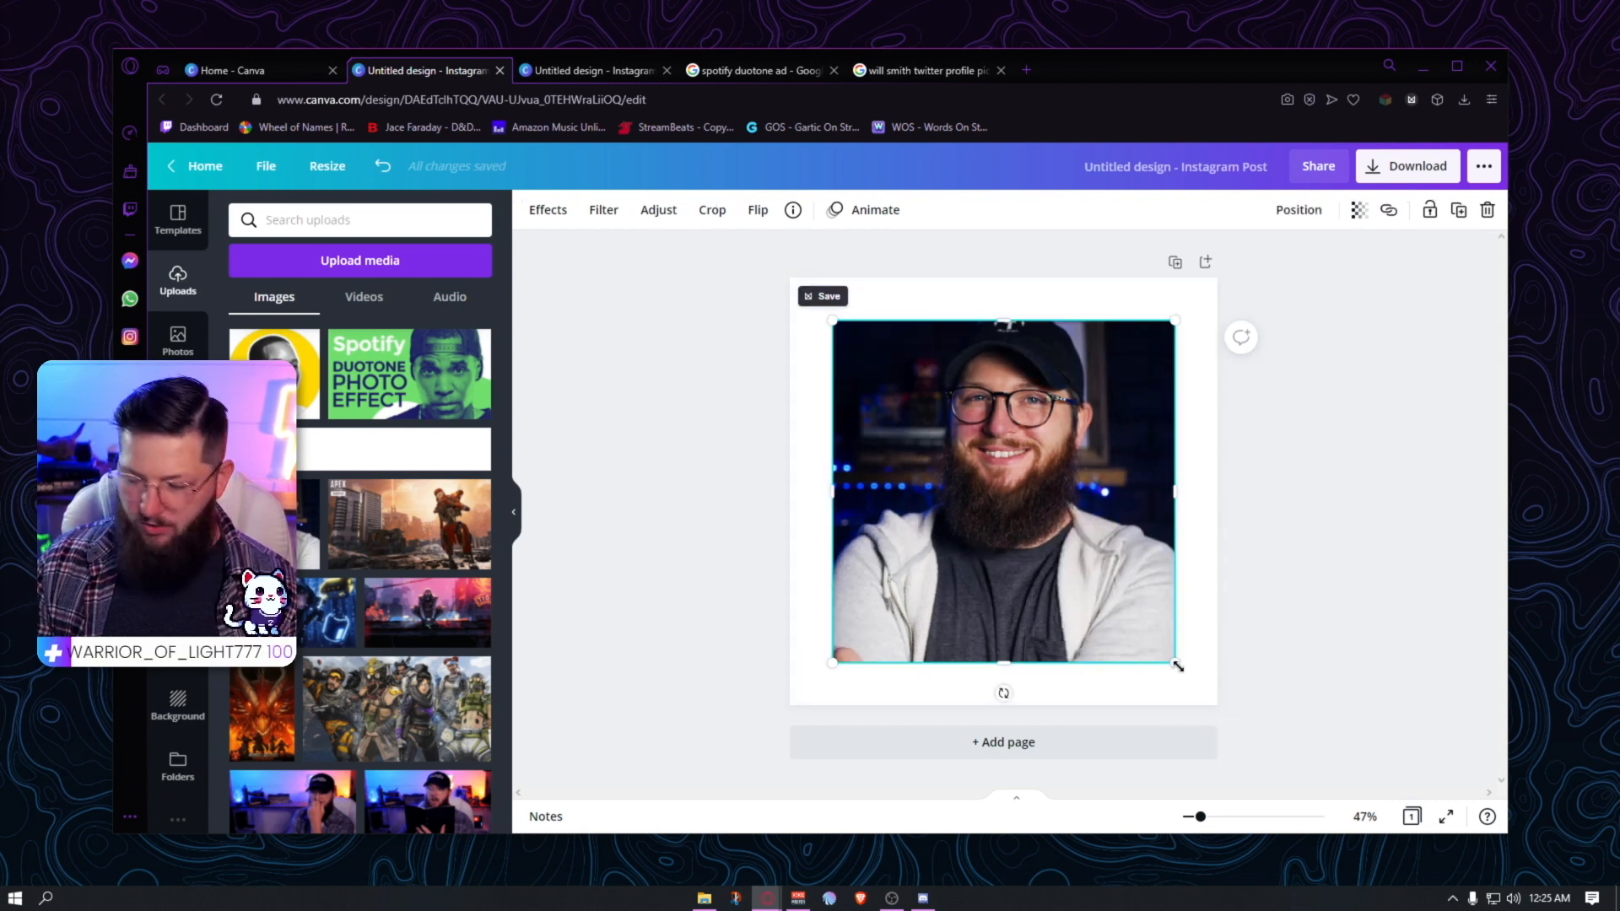
{"action": "left_click_drag", "start_coordinate": [1177, 667], "coordinate": [1219, 699]}
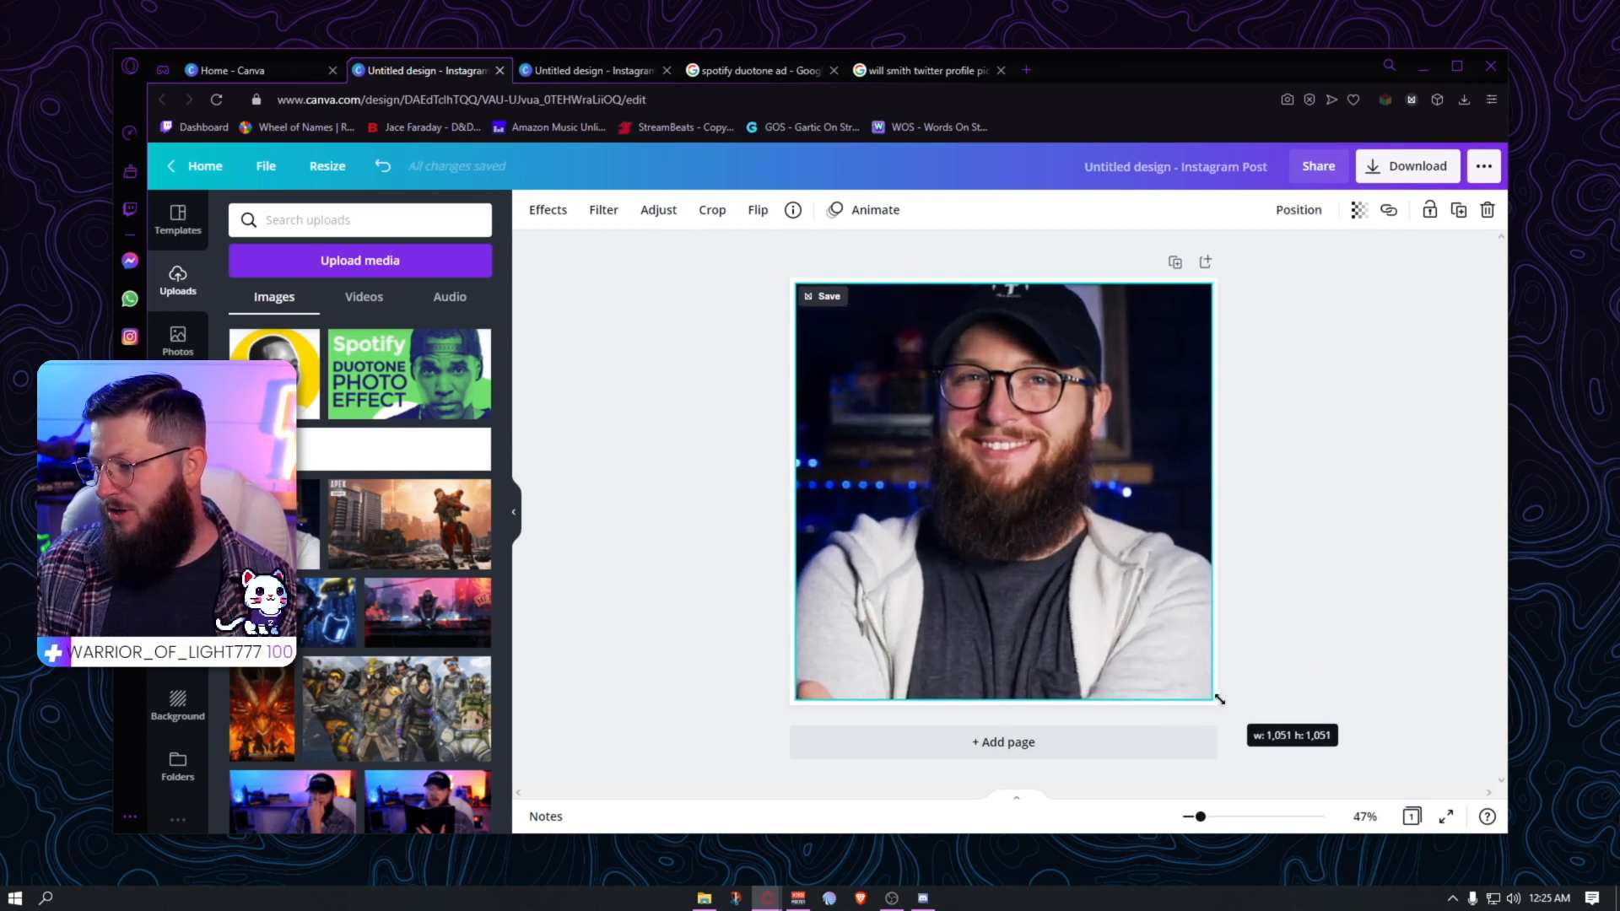
{"action": "left_click", "coordinate": [1228, 613]}
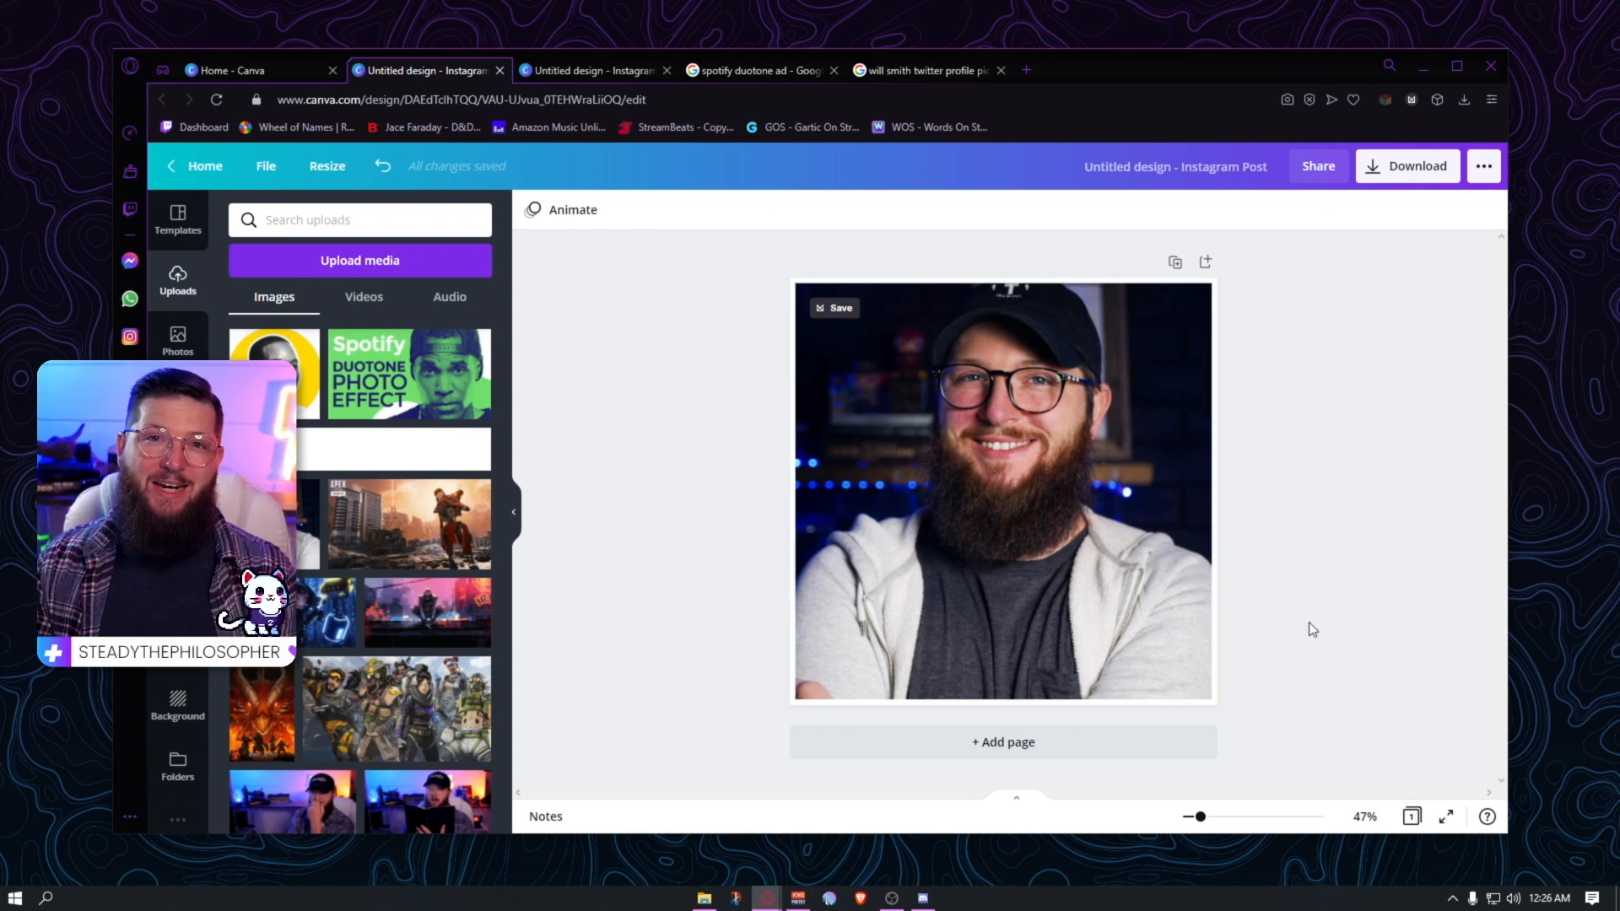
- Remove the background from the portrait with the Background Remover effect and apply the result
{"action": "left_click", "coordinate": [1090, 520]}
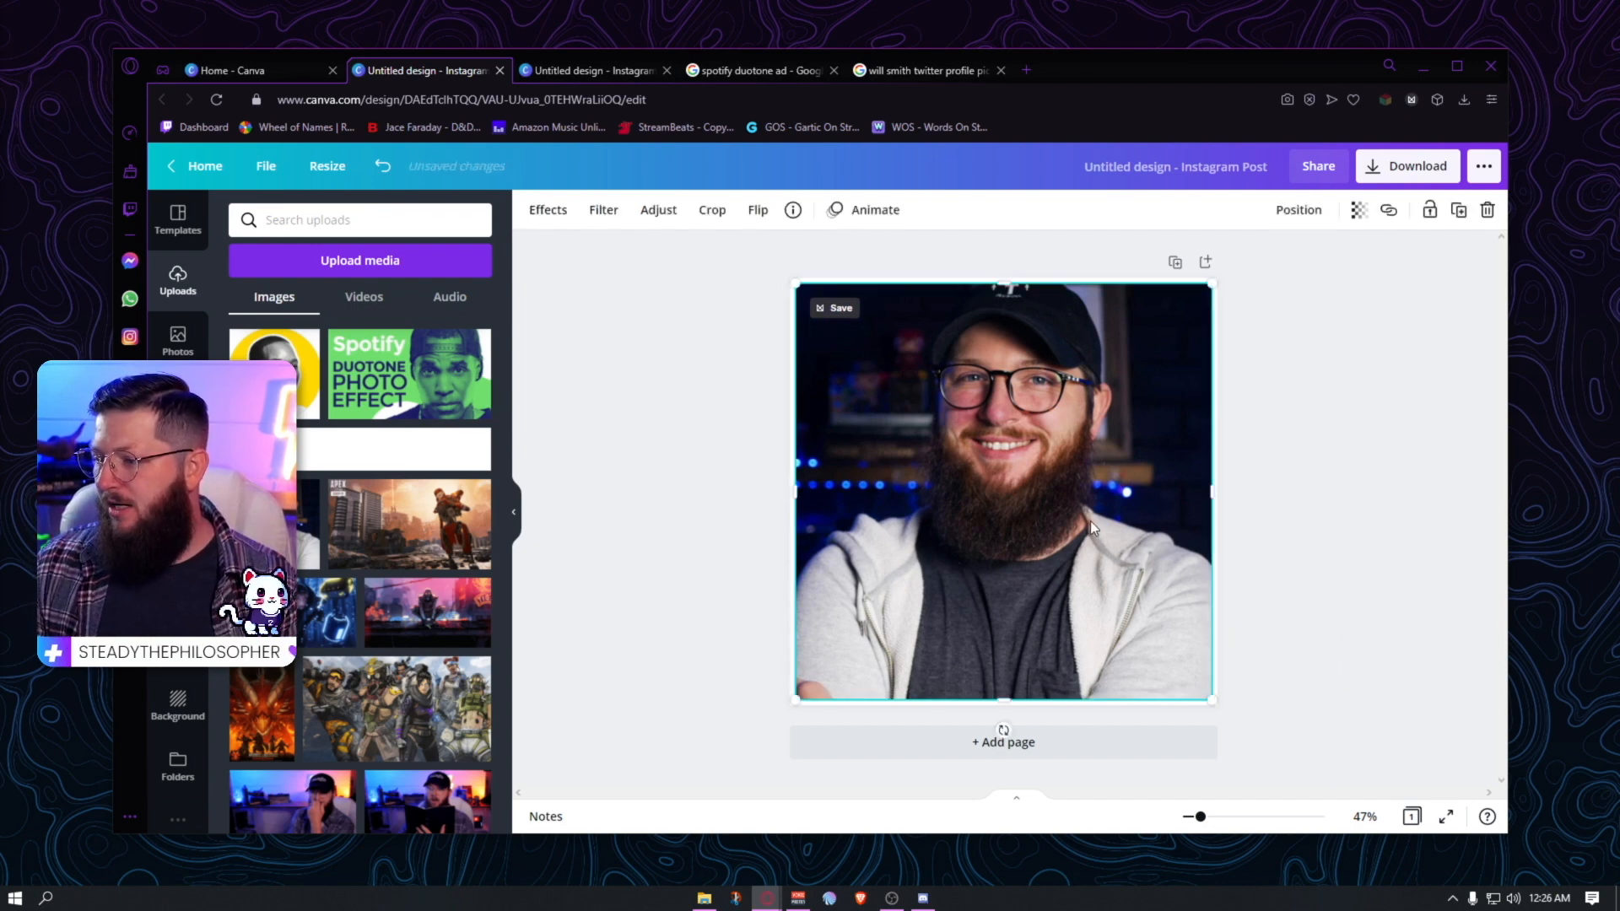
{"action": "left_click", "coordinate": [548, 210]}
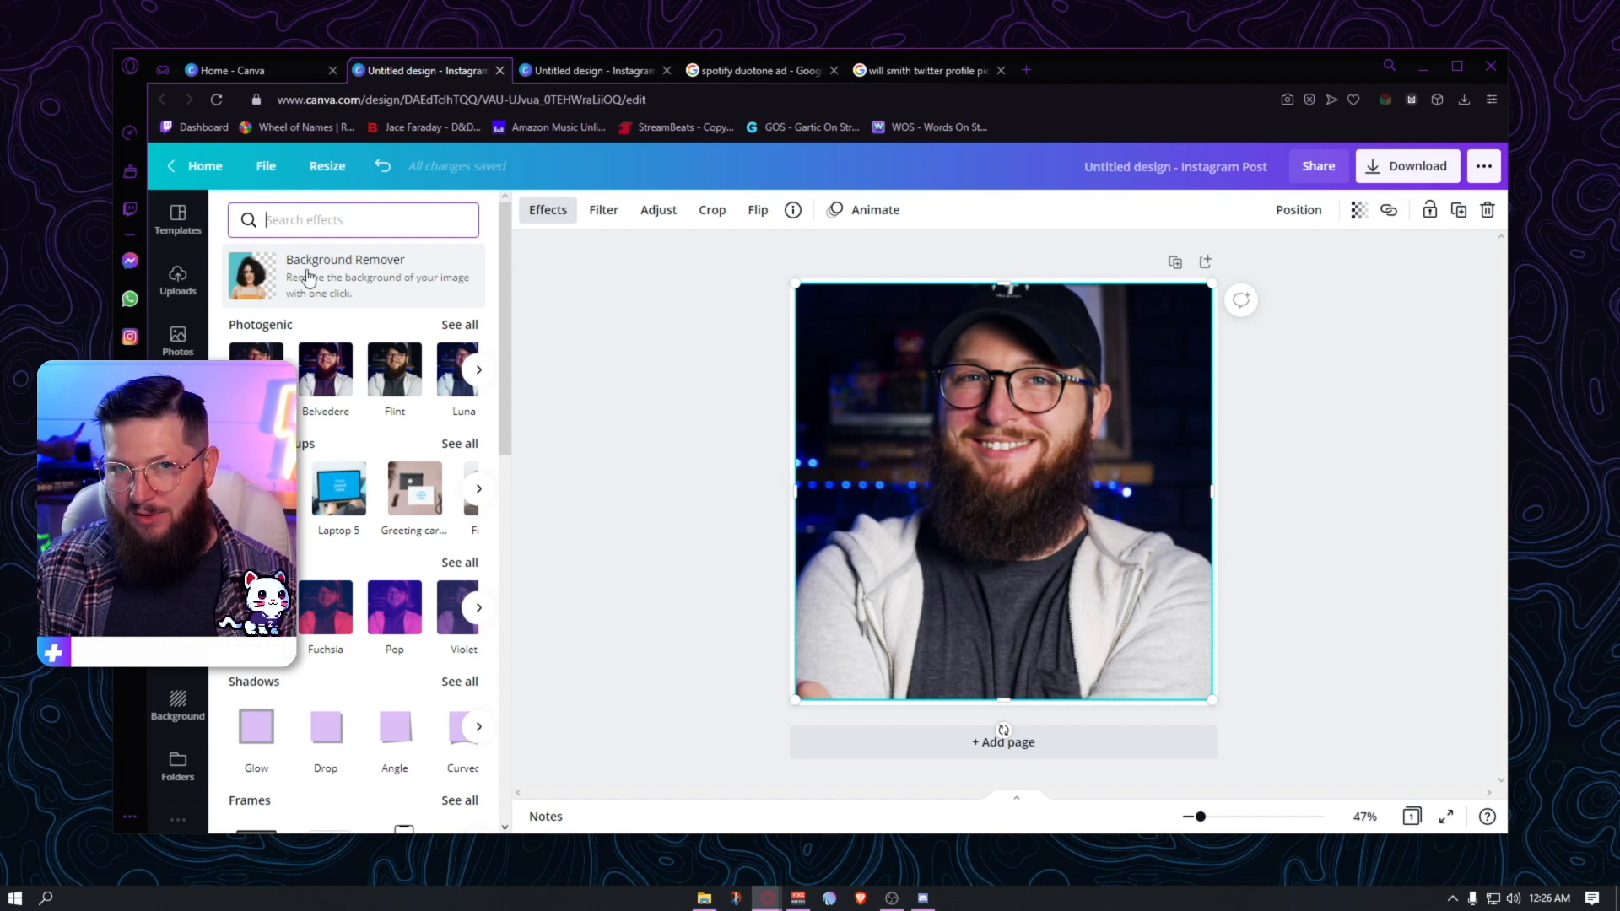
{"action": "left_click", "coordinate": [306, 270]}
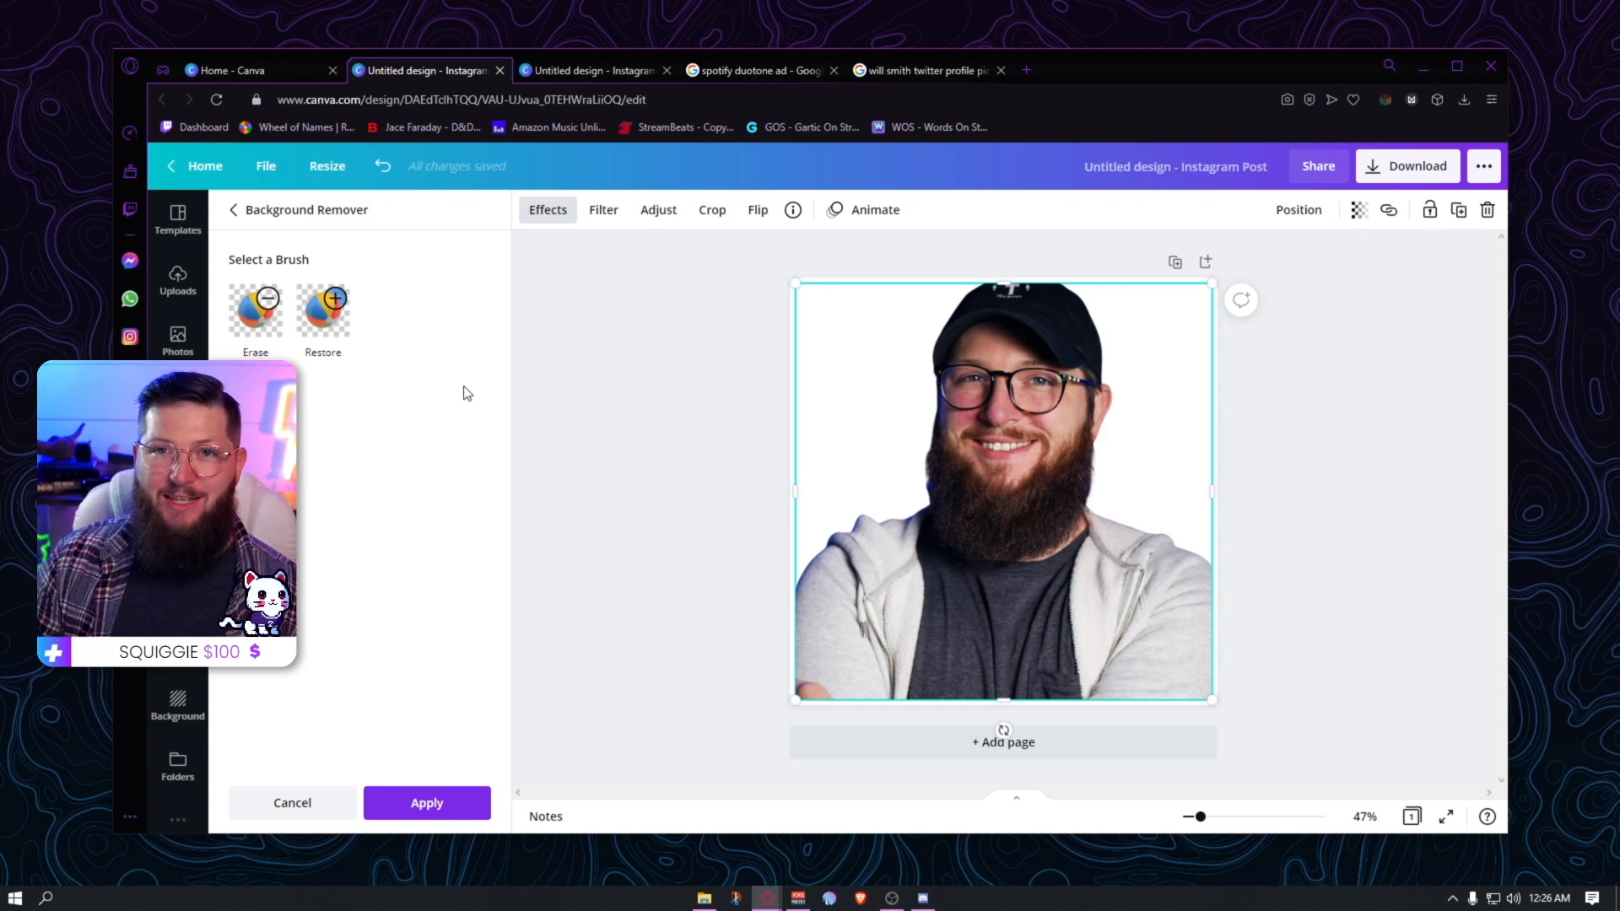
{"action": "left_click", "coordinate": [426, 804]}
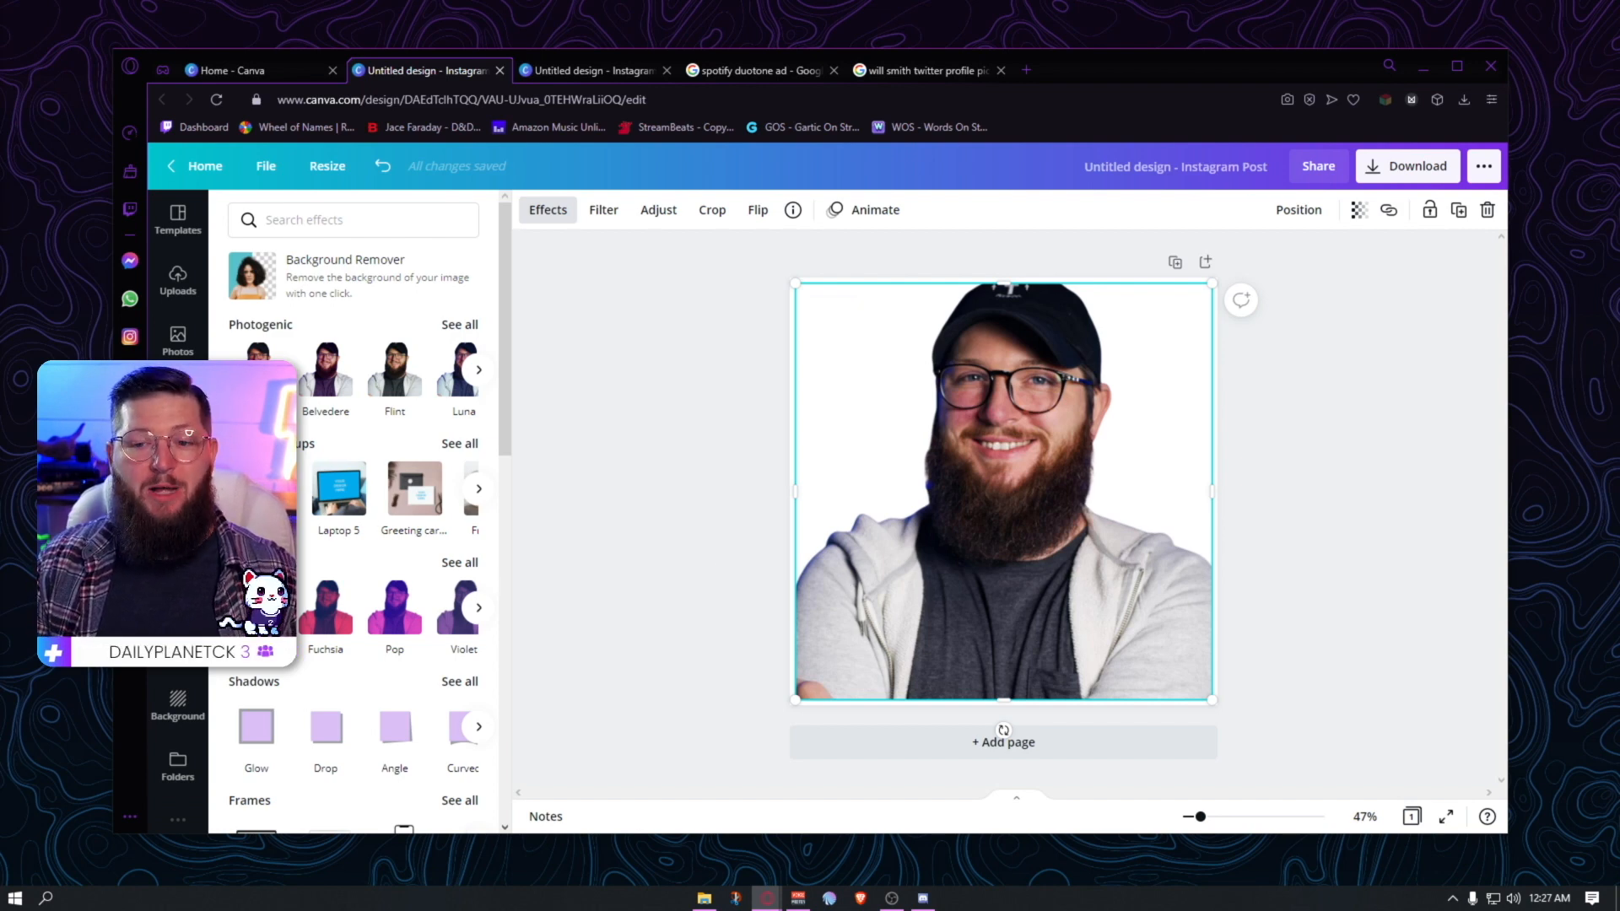
- Find the green-to-purple horizontal splash graphic by searching elements for "gradient" and enlarge it across the top of the page
{"action": "left_click", "coordinate": [177, 401]}
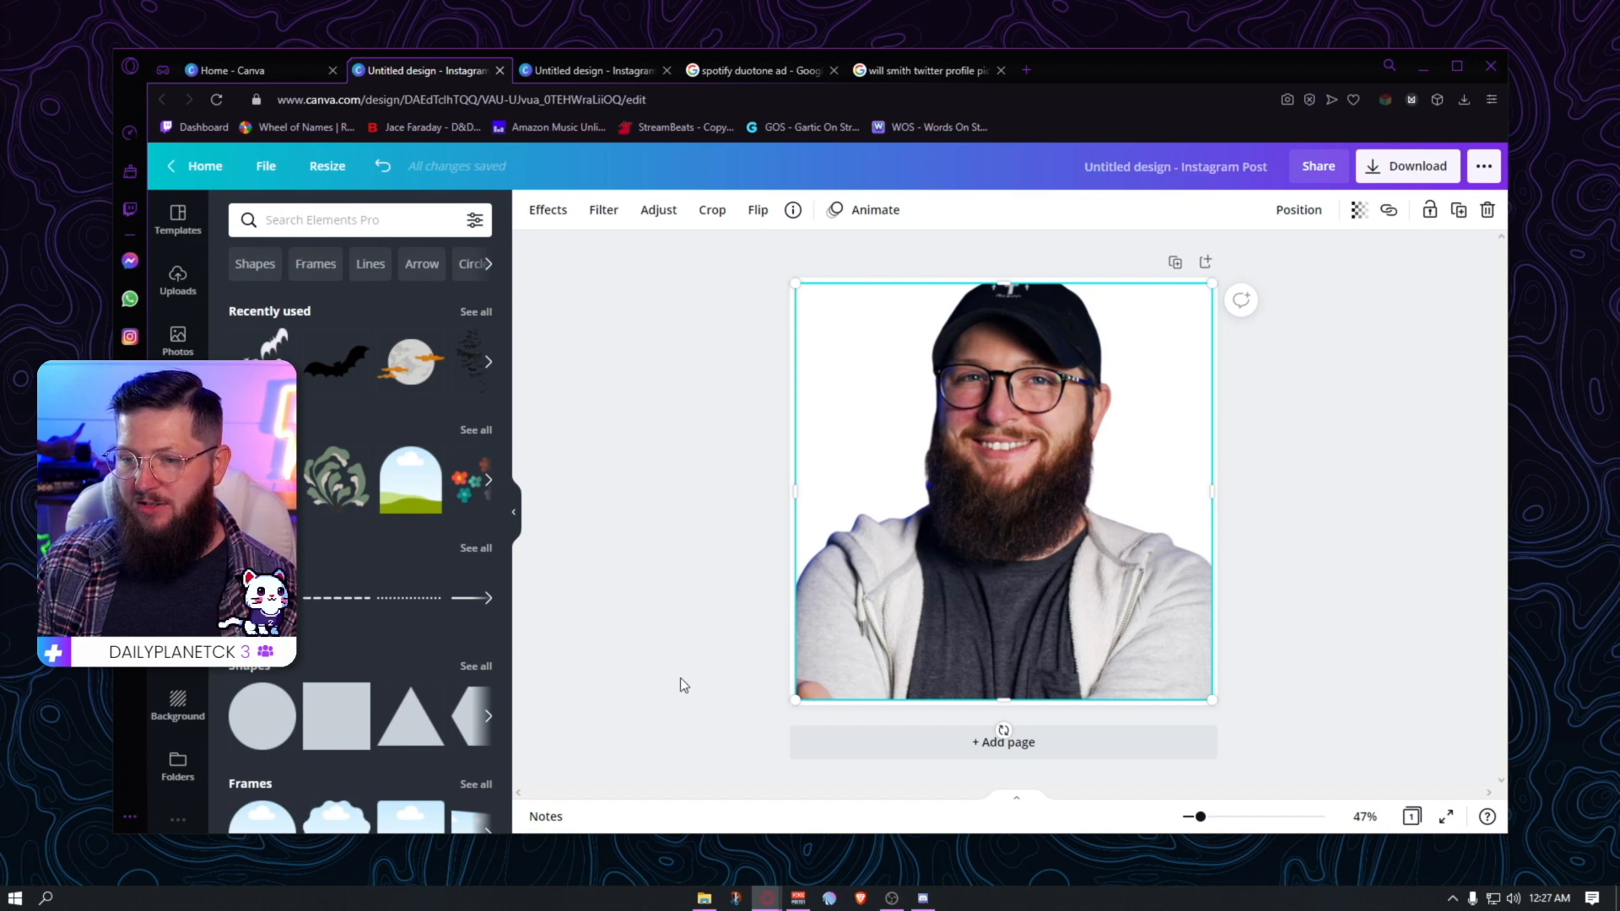
{"action": "scroll", "coordinate": [324, 456], "scroll_direction": "down", "scroll_amount": 1}
{"action": "scroll", "coordinate": [324, 455], "scroll_direction": "up", "scroll_amount": 2}
{"action": "left_click", "coordinate": [330, 217]}
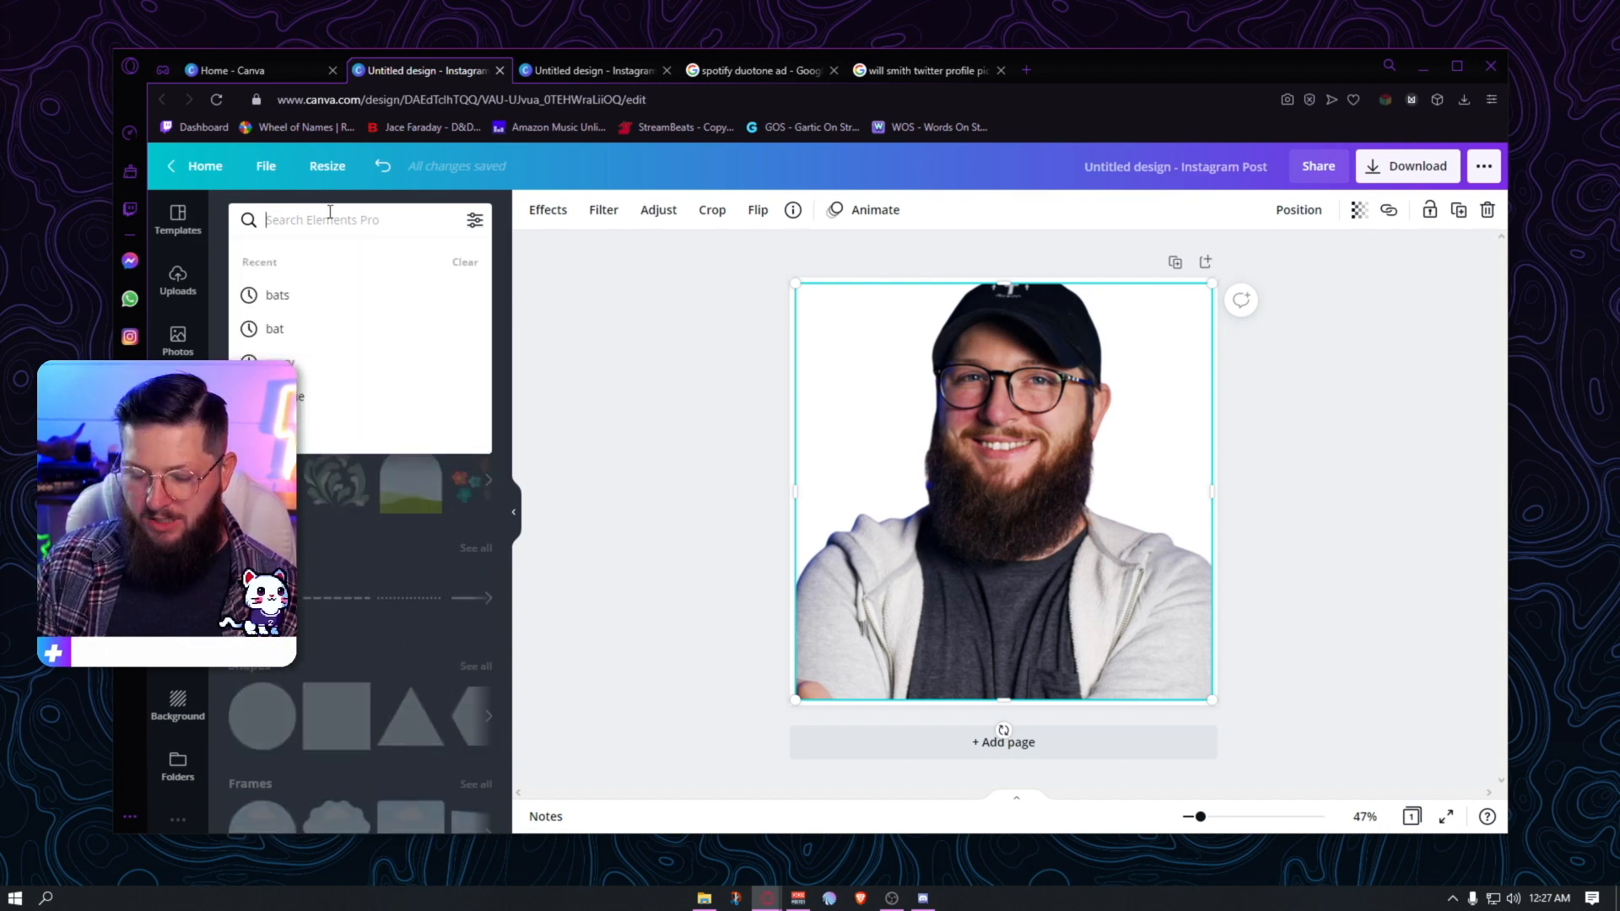
{"action": "type", "text": "gradient"}
{"action": "key", "text": "Return"}
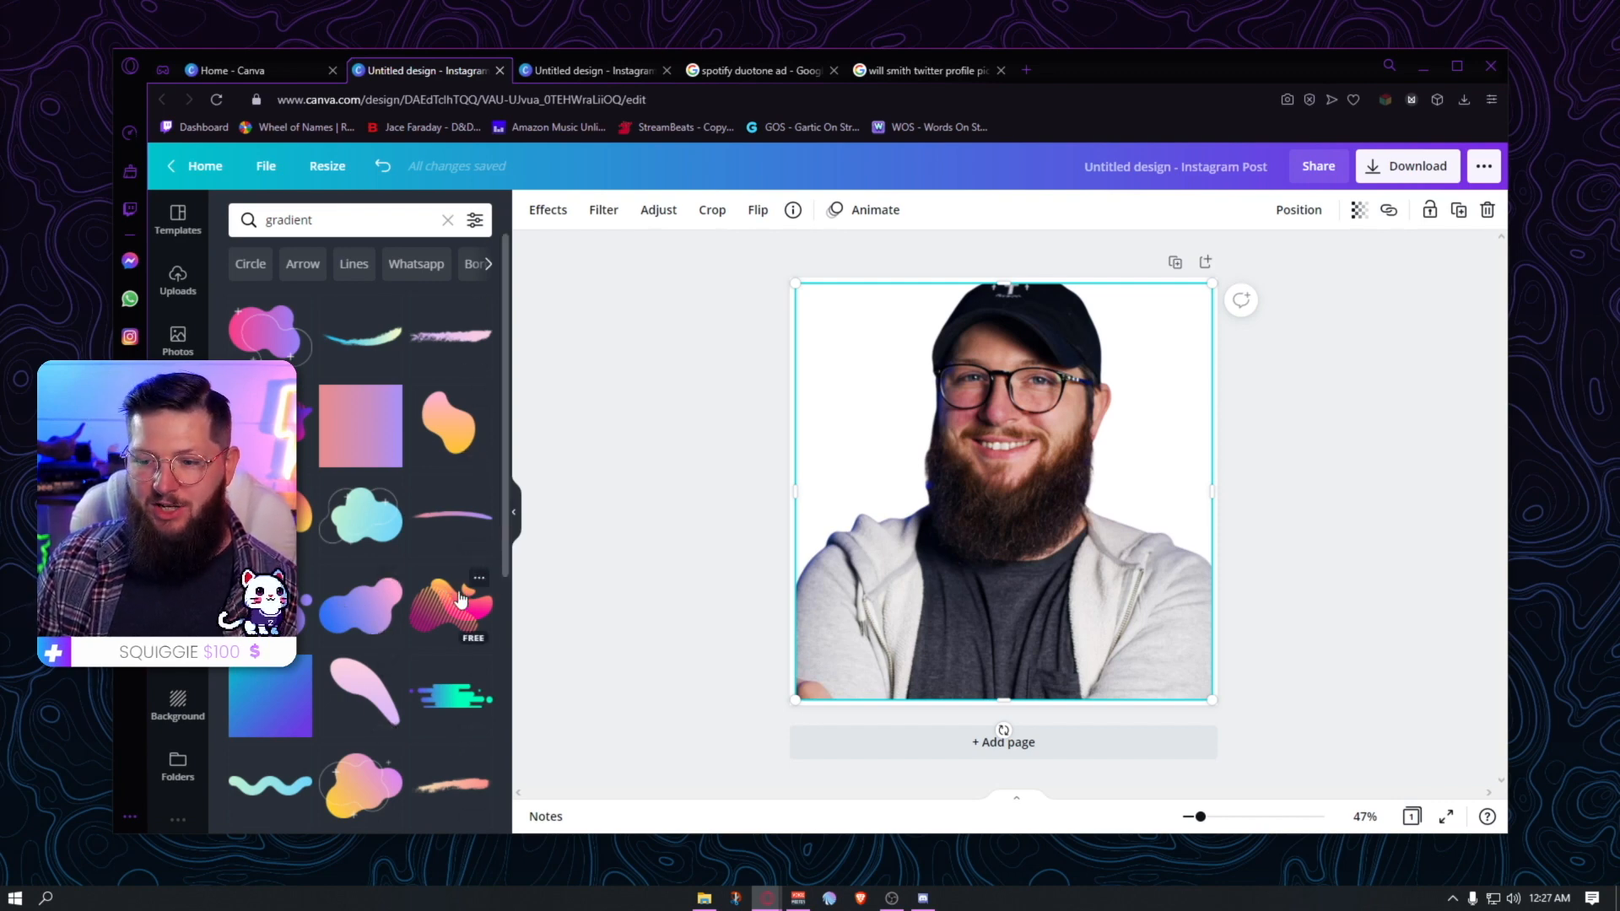
{"action": "left_click", "coordinate": [456, 707]}
{"action": "left_click_drag", "start_coordinate": [990, 493], "coordinate": [867, 321]}
{"action": "left_click_drag", "start_coordinate": [980, 355], "coordinate": [1216, 417]}
{"action": "left_click_drag", "start_coordinate": [1082, 372], "coordinate": [1085, 346]}
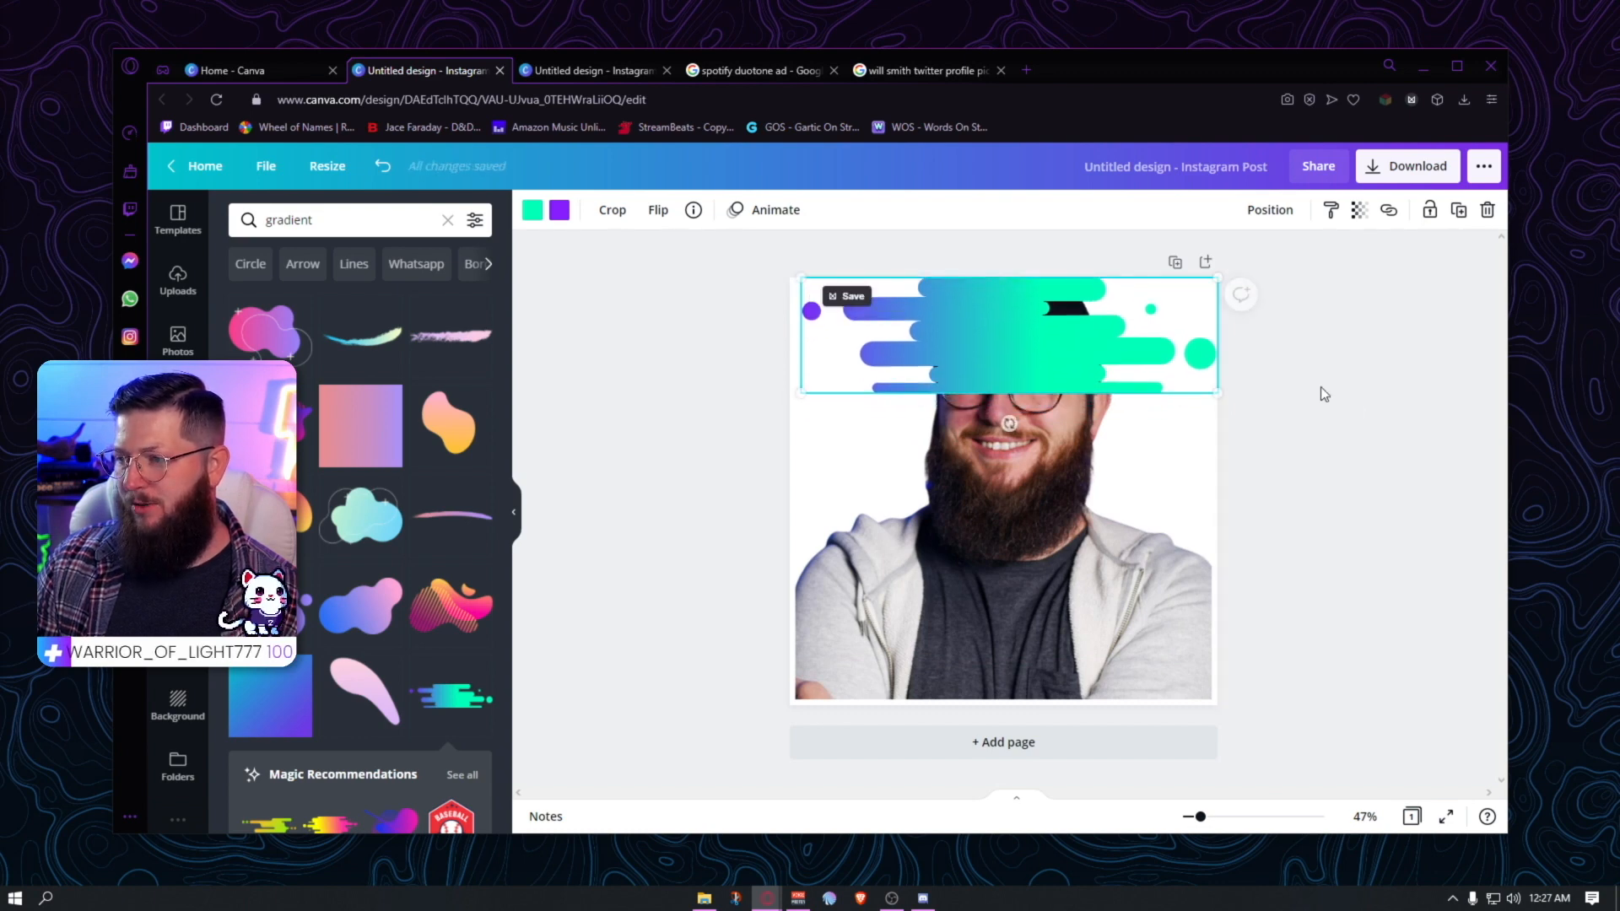
- Duplicate the splash graphic, place the copy below the original, and enlarge it so it extends past the page's left edge
{"action": "key", "text": "ctrl+d"}
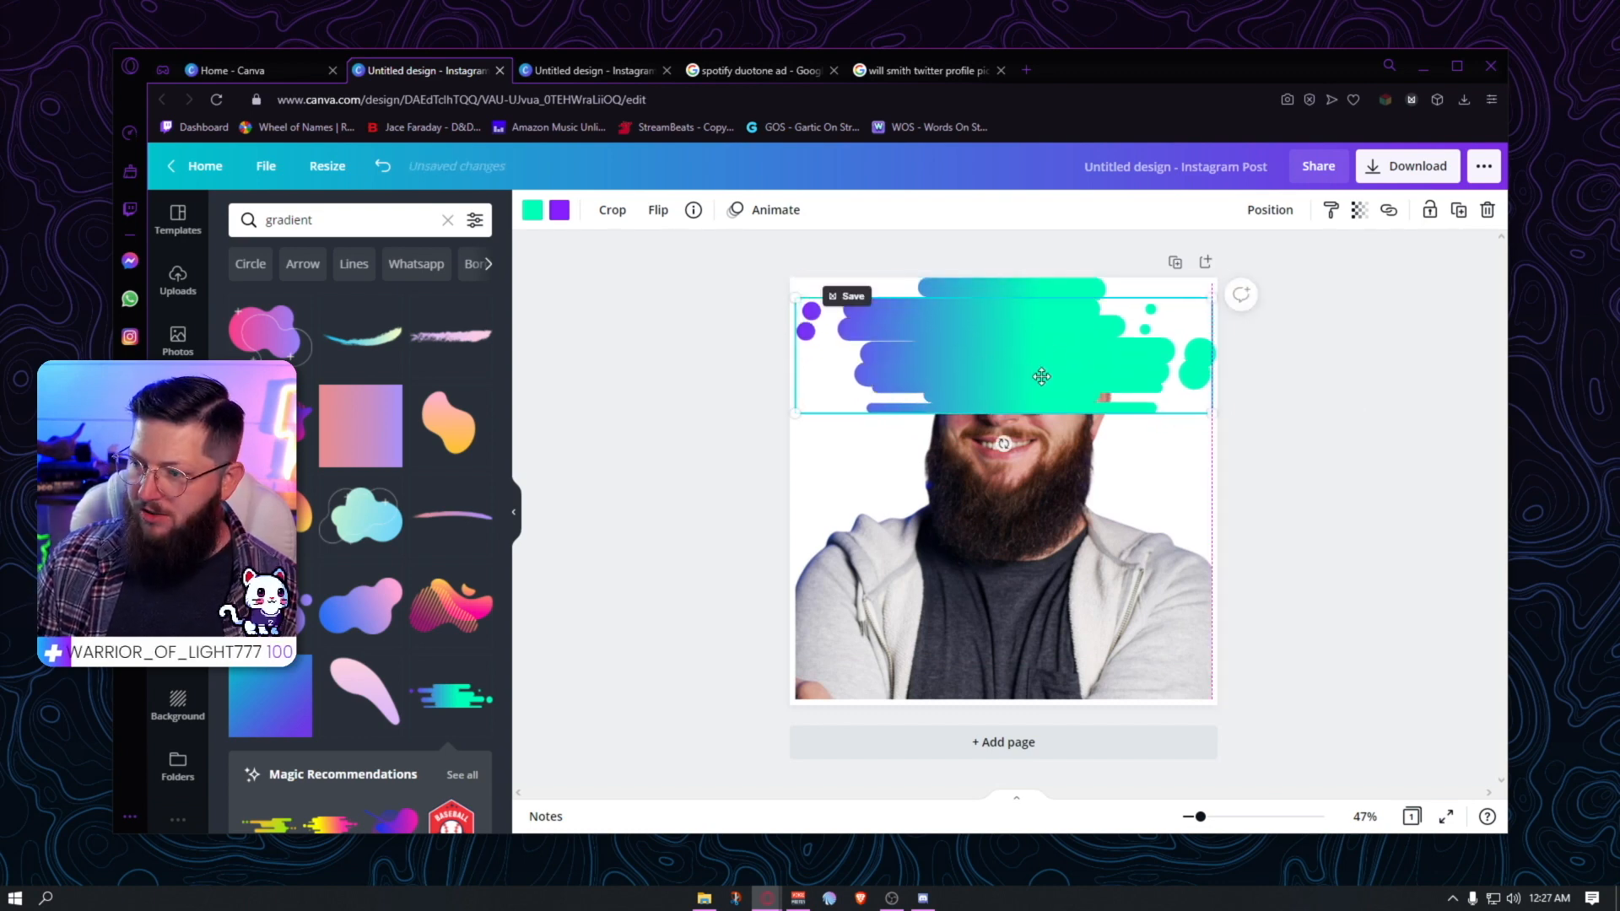
{"action": "left_click_drag", "start_coordinate": [1046, 349], "coordinate": [1035, 462]}
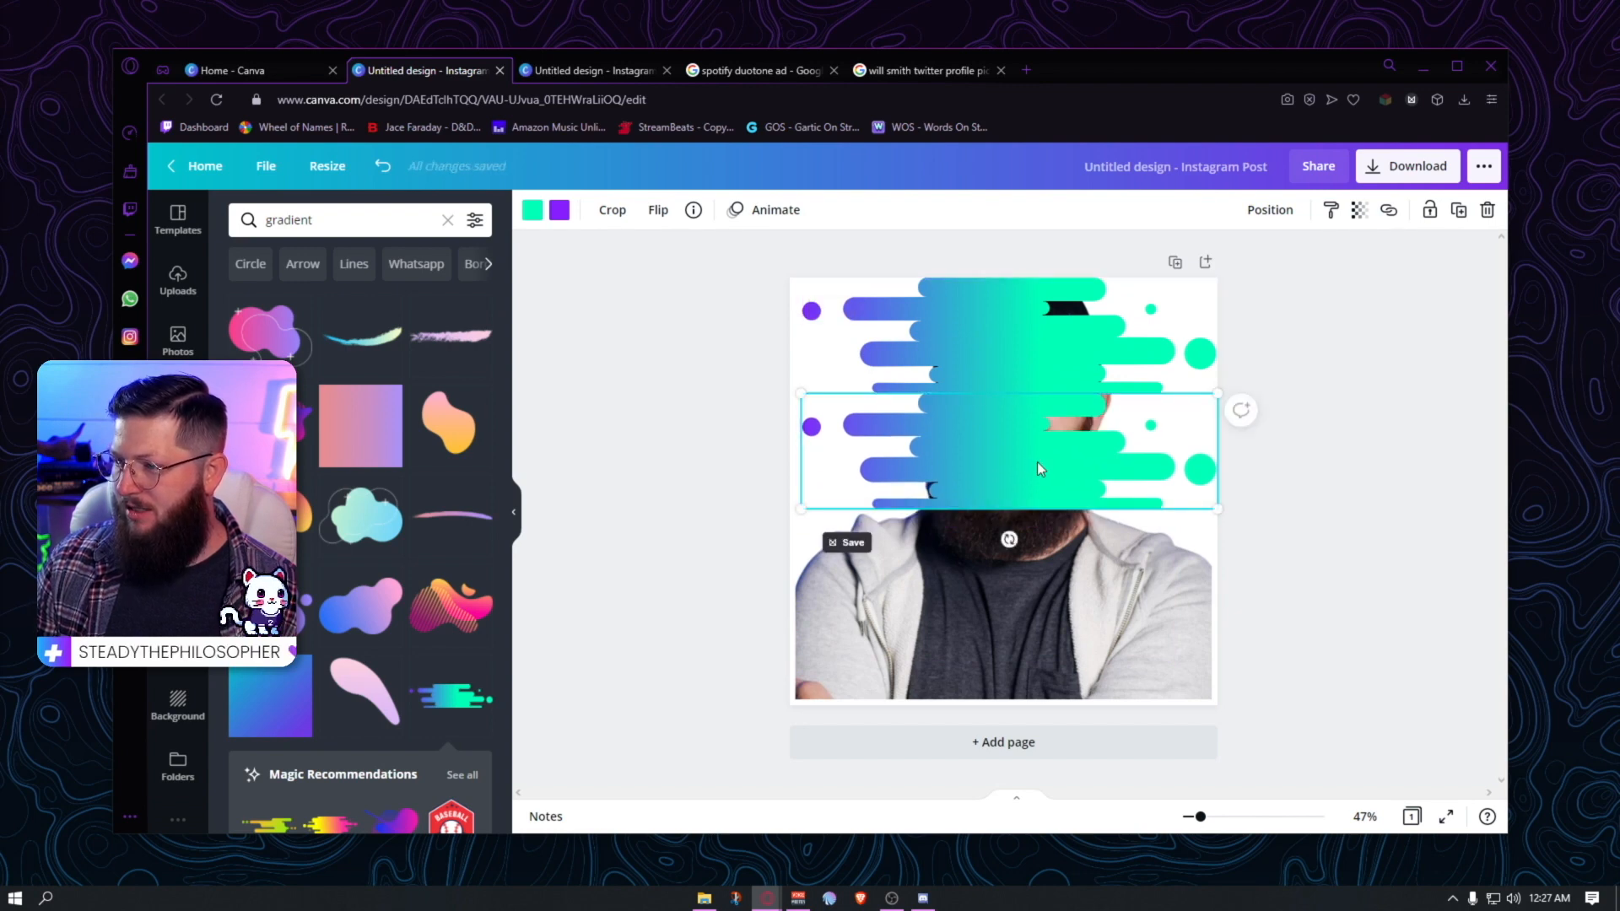
{"action": "mouse_move", "coordinate": [1223, 516]}
{"action": "left_mouse_down"}
{"action": "mouse_move", "coordinate": [1265, 542]}
{"action": "mouse_move", "coordinate": [1302, 535]}
{"action": "left_mouse_up"}
{"action": "mouse_move", "coordinate": [1074, 469]}
{"action": "left_mouse_down"}
{"action": "mouse_move", "coordinate": [1079, 503]}
{"action": "mouse_move", "coordinate": [1009, 498]}
{"action": "left_mouse_up"}
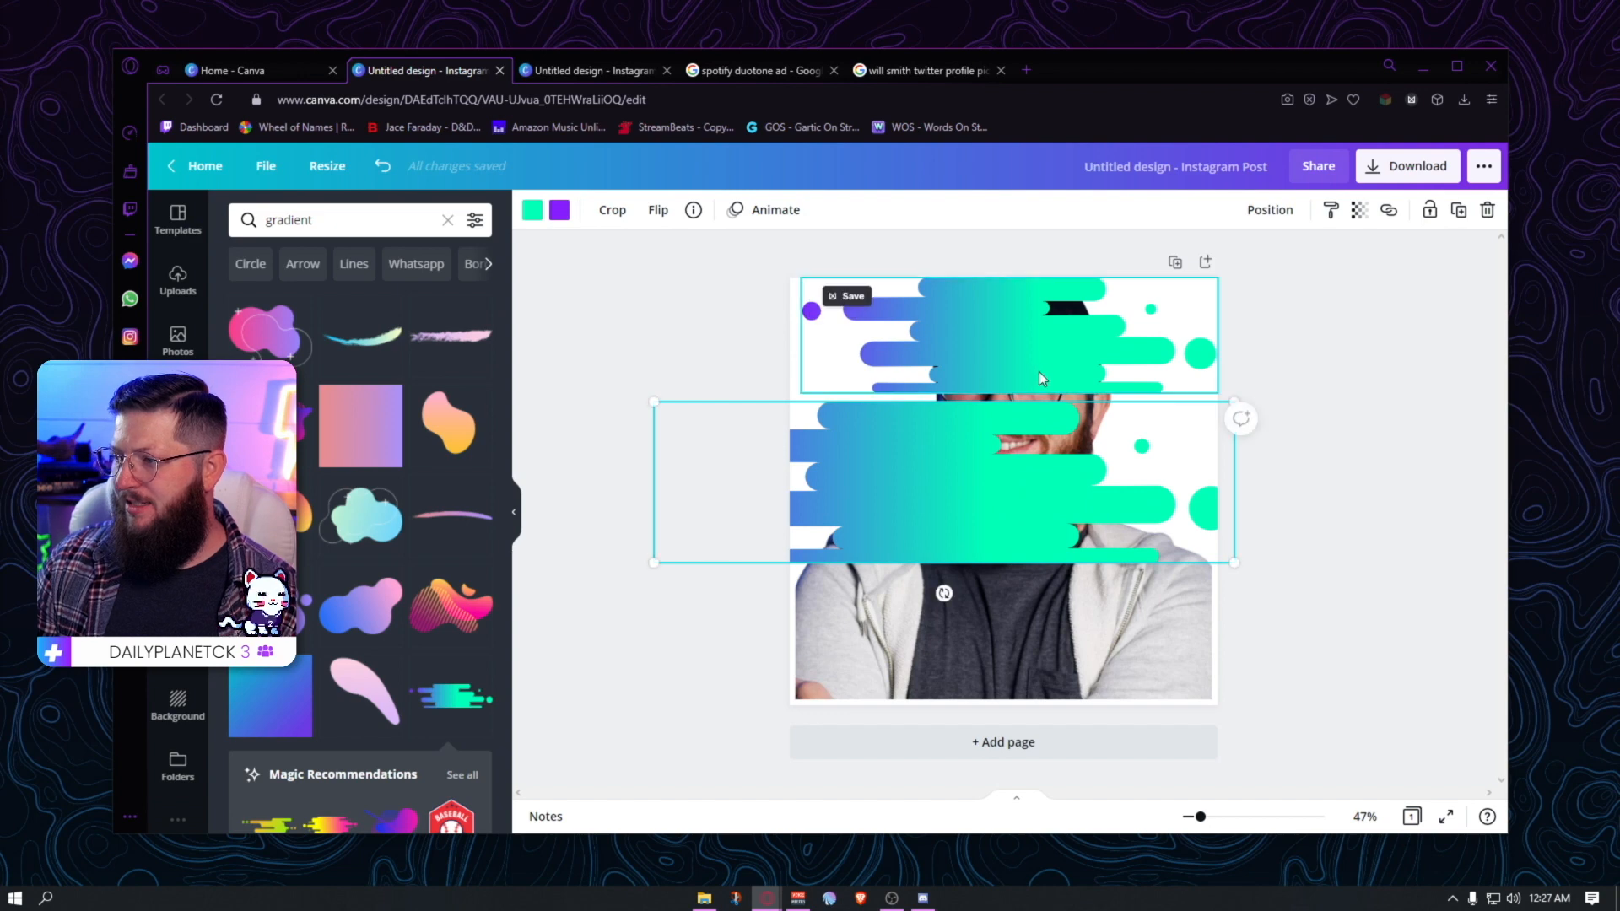
- Send both splash graphics backward so they sit behind the portrait
{"action": "left_click", "coordinate": [1064, 352], "text": "shift"}
{"action": "left_click", "coordinate": [1296, 210]}
{"action": "left_click", "coordinate": [1237, 261]}
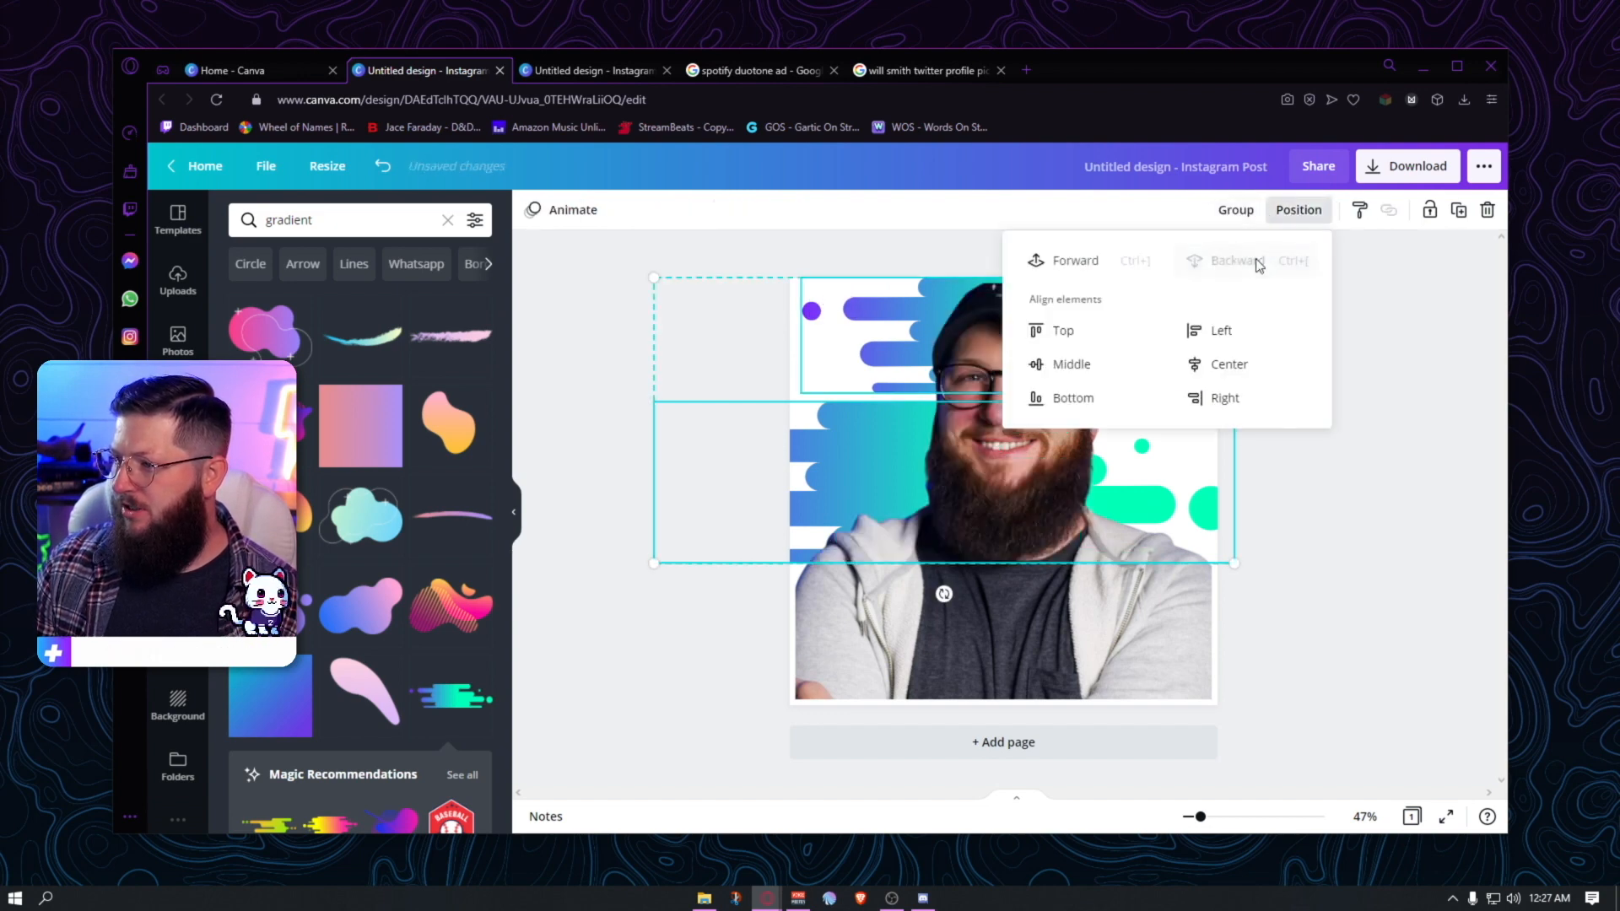
{"action": "left_click", "coordinate": [1424, 403]}
{"action": "left_click", "coordinate": [1424, 554]}
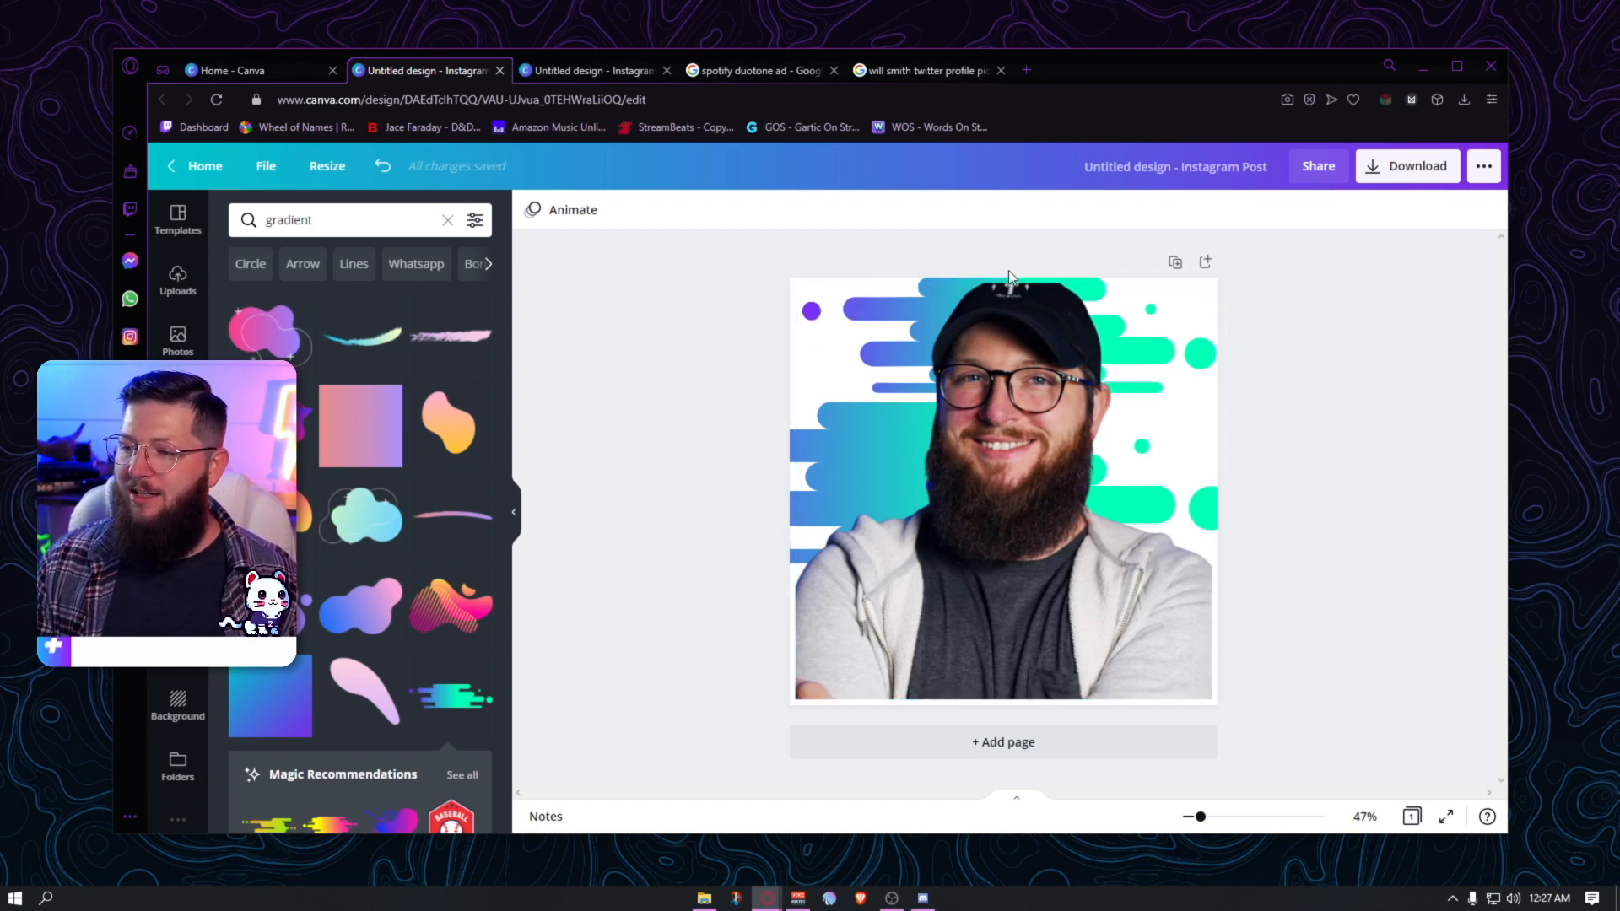
- Duplicate the page with the portrait and splash graphics, and return to page 1
{"action": "left_click", "coordinate": [1022, 552]}
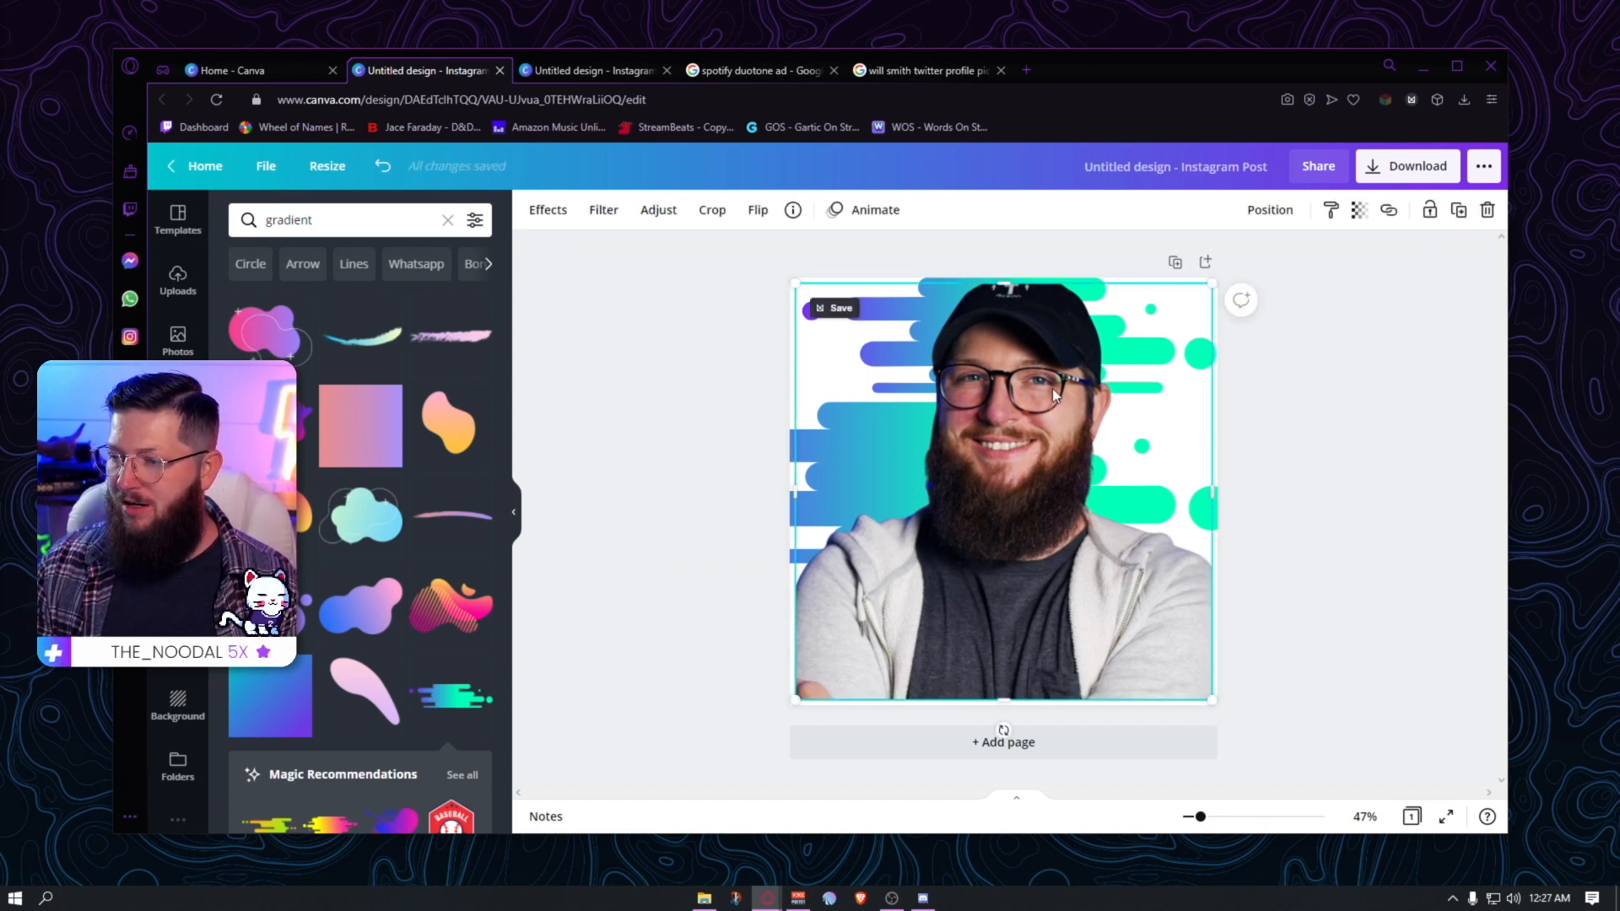
{"action": "left_click", "coordinate": [1175, 264]}
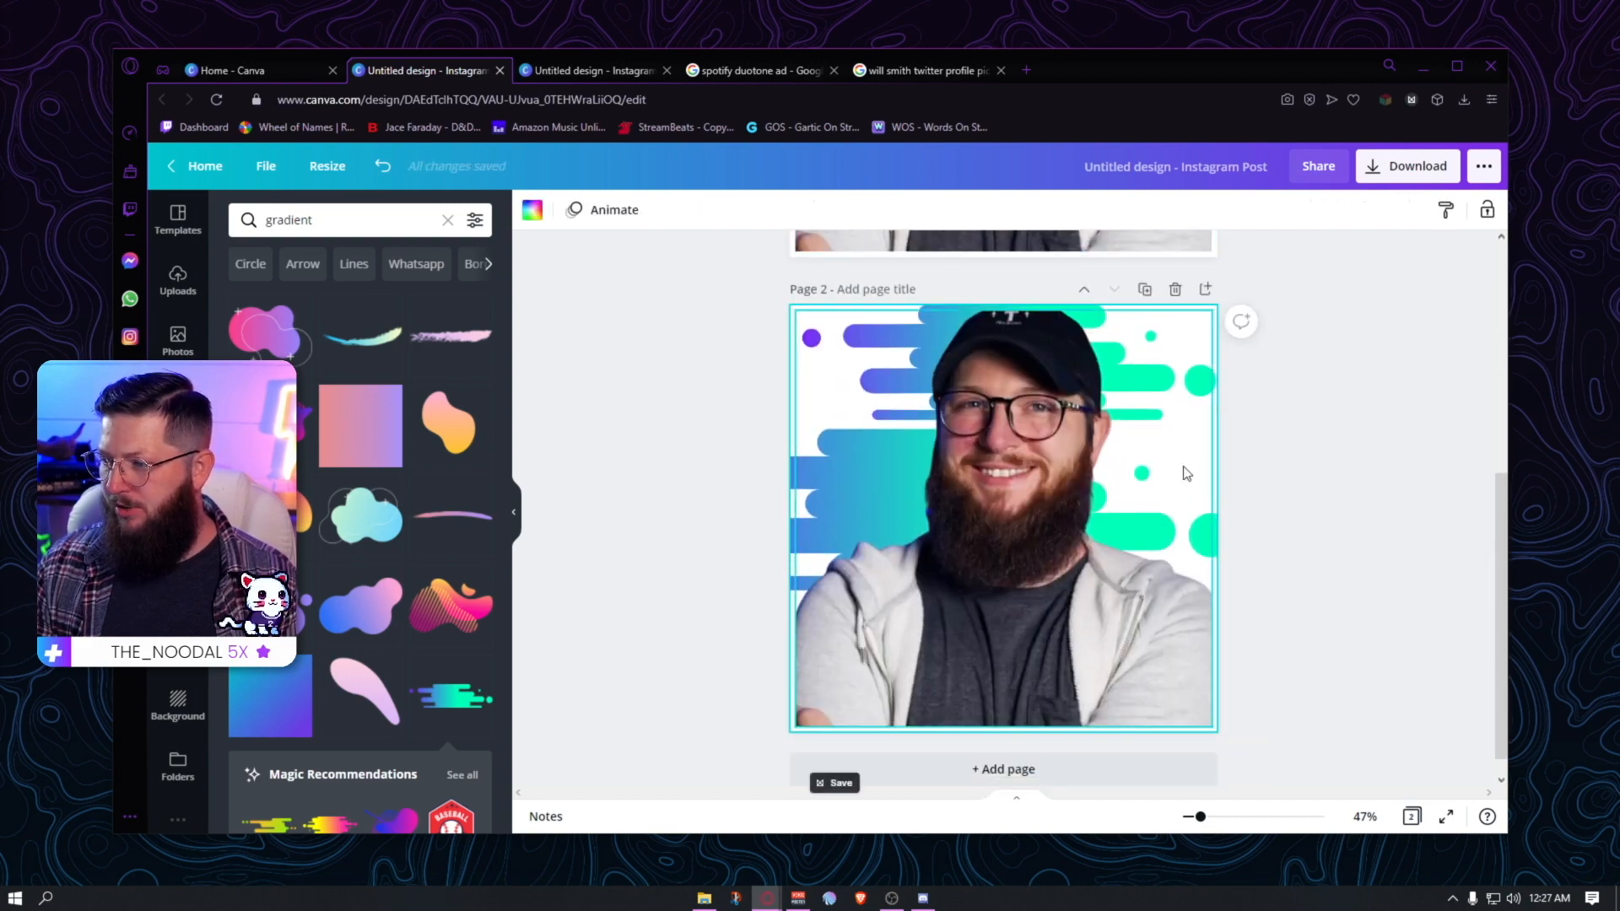
{"action": "scroll", "coordinate": [1042, 494], "scroll_direction": "up", "scroll_amount": 5}
- Add a Drop shadow effect to the portrait on page 1
{"action": "left_click", "coordinate": [1043, 498]}
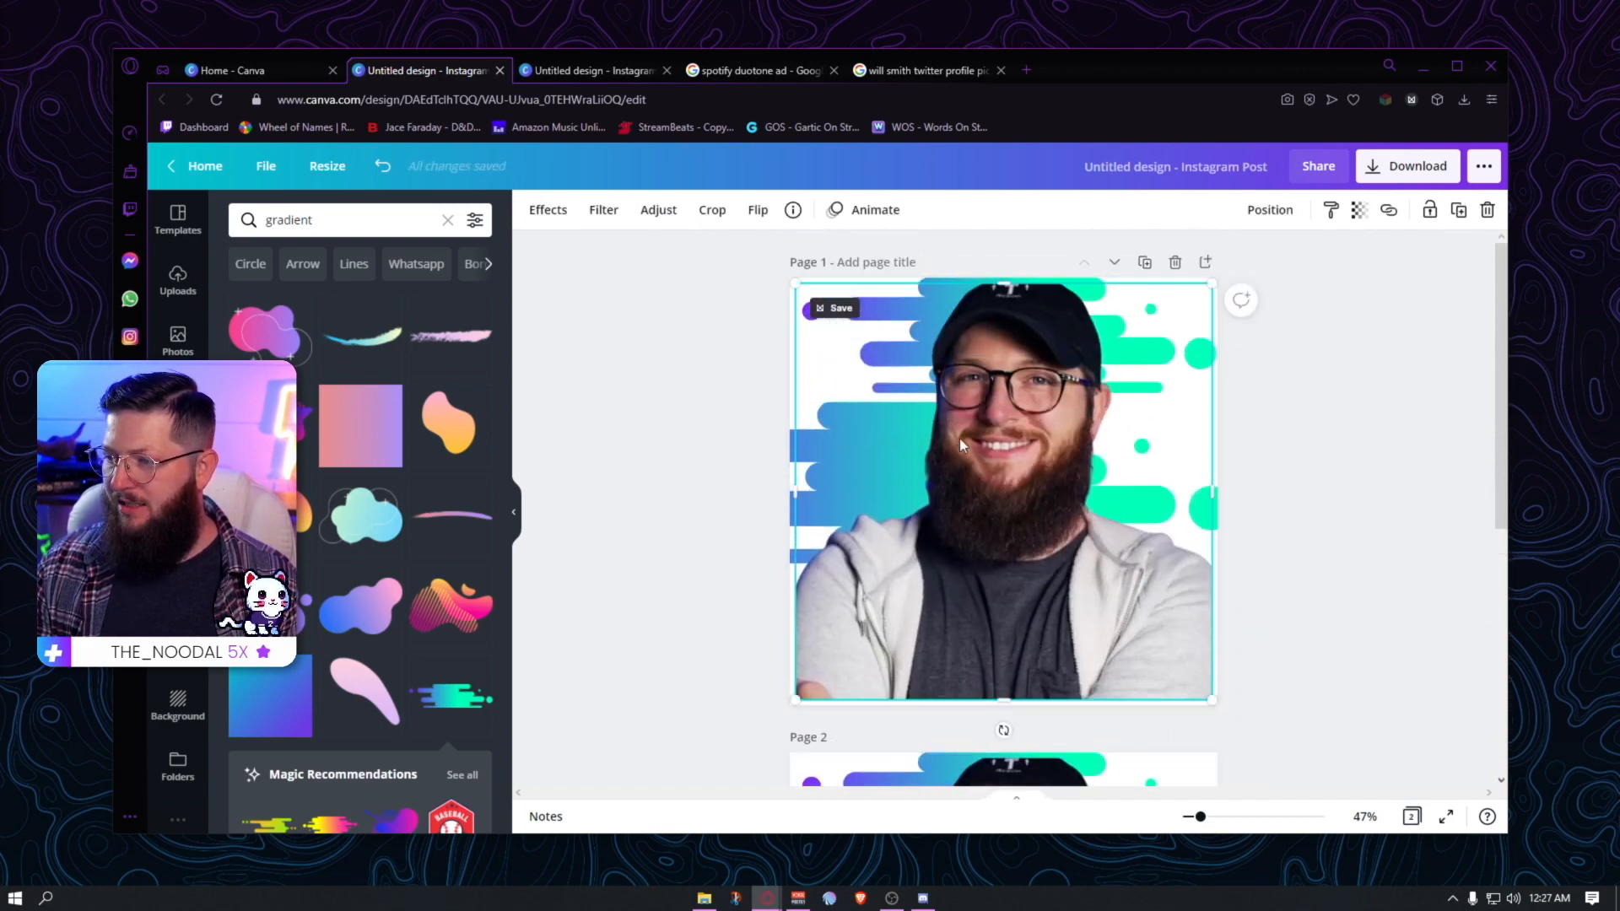
{"action": "left_click", "coordinate": [548, 211]}
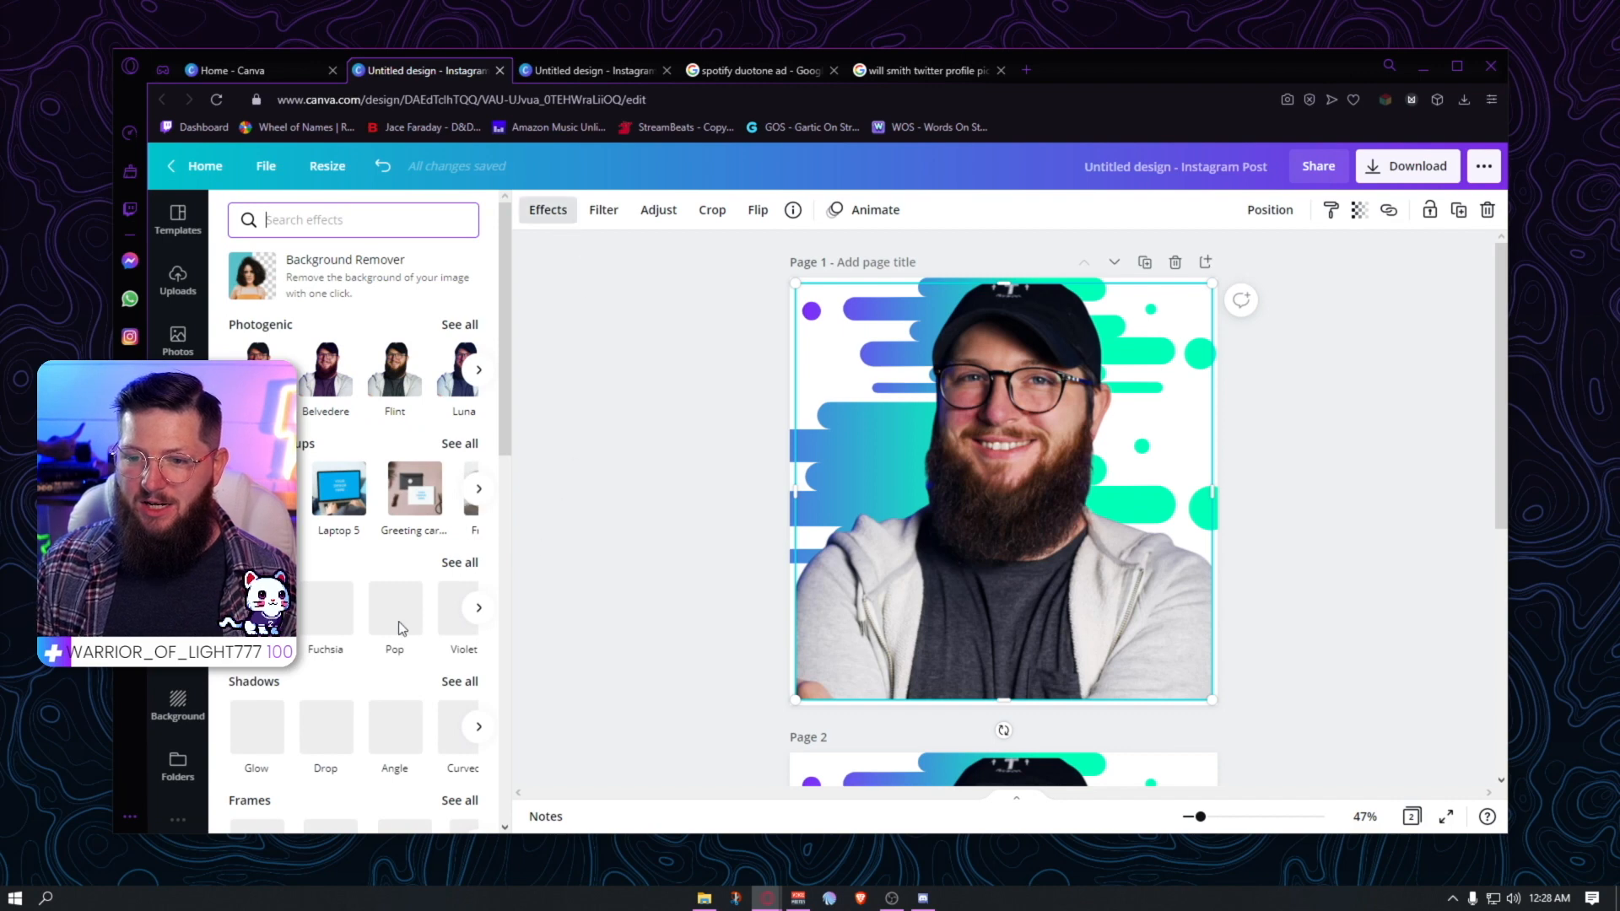
{"action": "scroll", "coordinate": [317, 587], "scroll_direction": "down", "scroll_amount": 1}
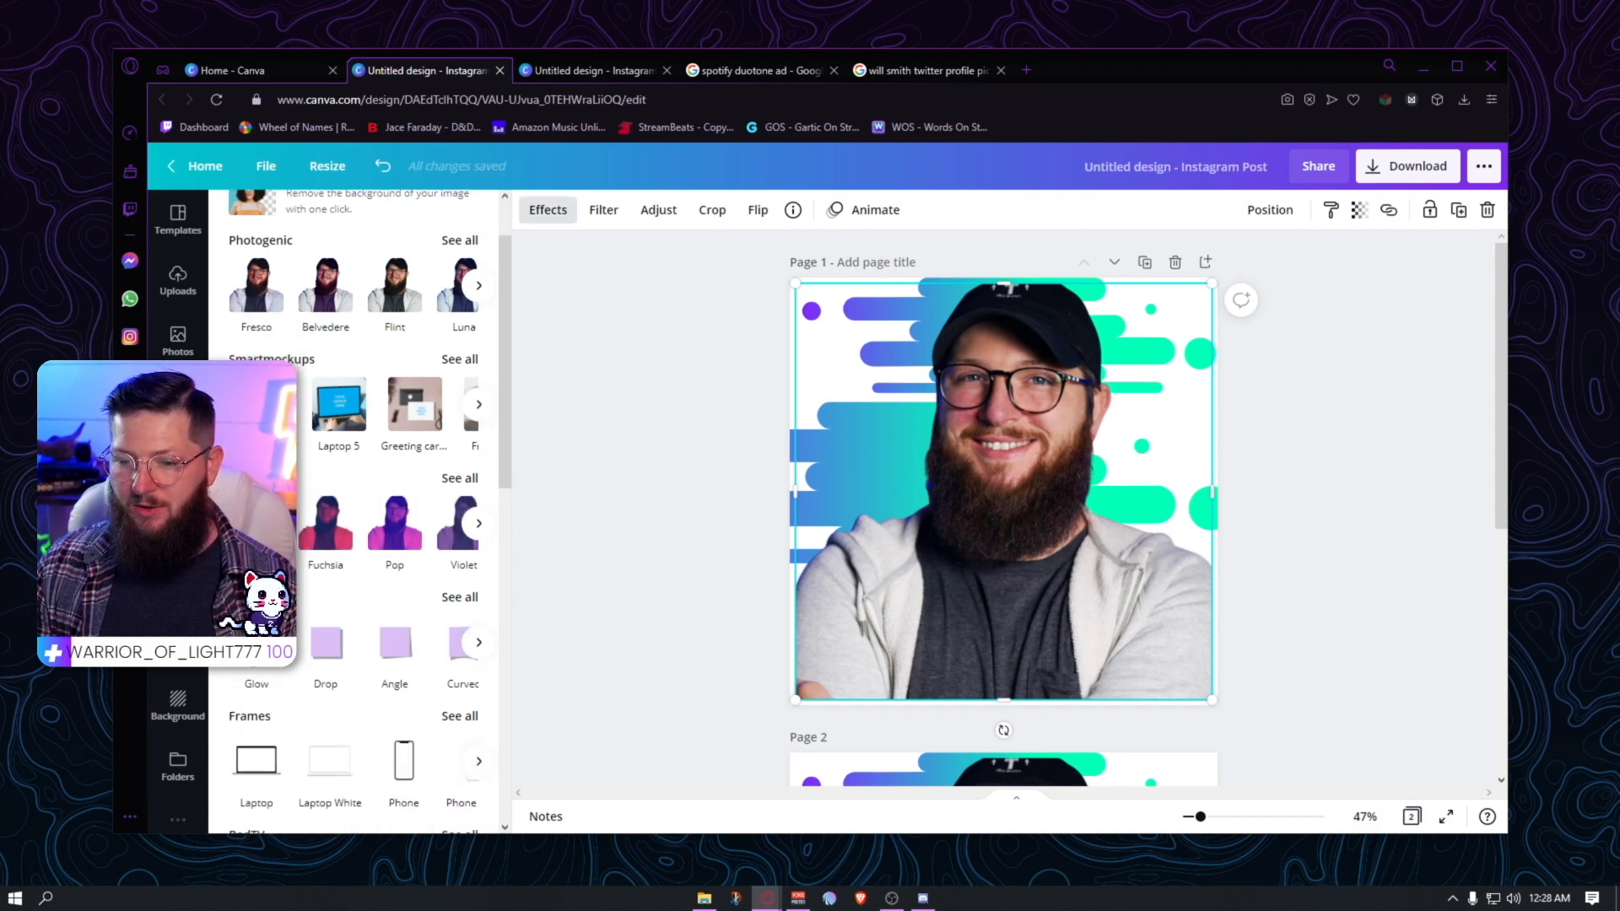
{"action": "left_click", "coordinate": [475, 598]}
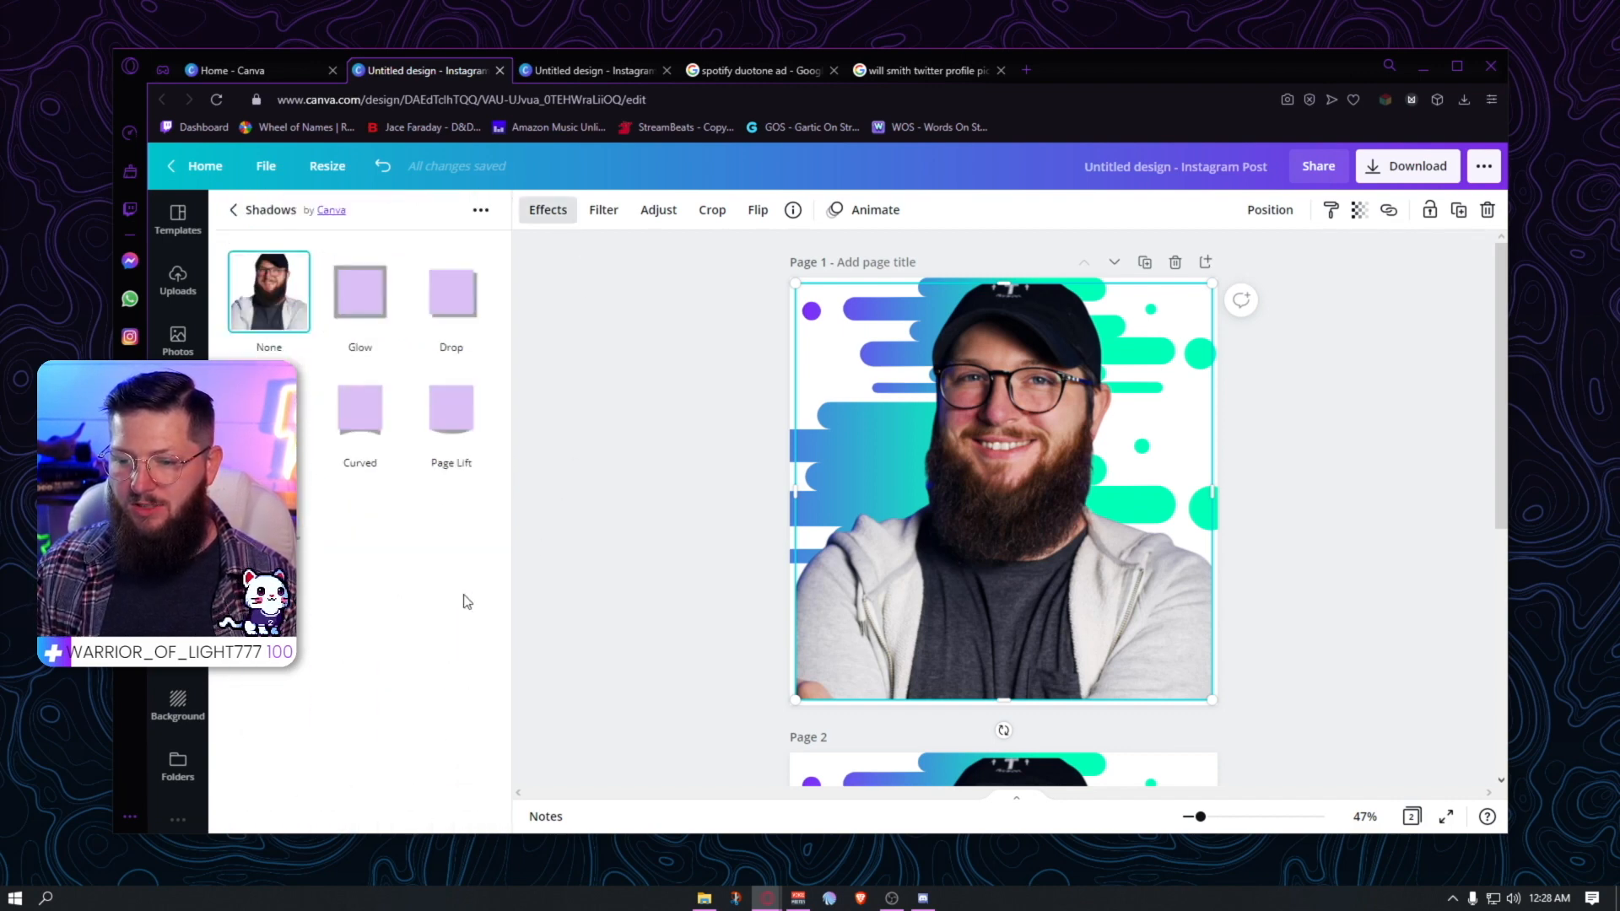
{"action": "left_click", "coordinate": [439, 306]}
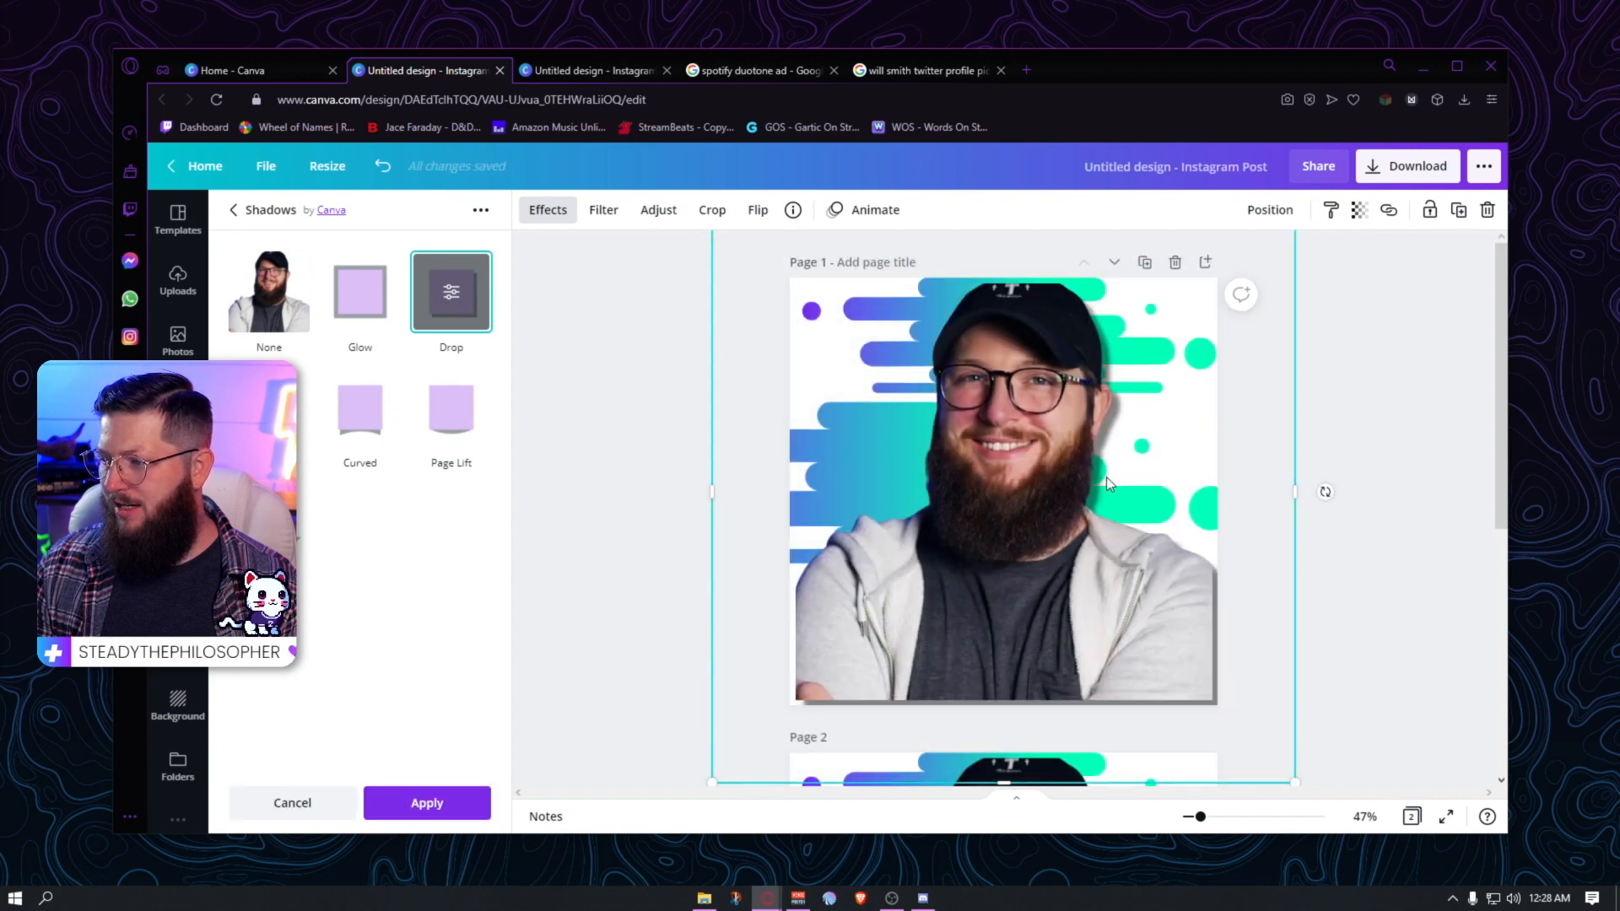
- Set the portrait's drop shadow on page 1 to offset 1, transparency 40 and blur 11
{"action": "left_click", "coordinate": [479, 309]}
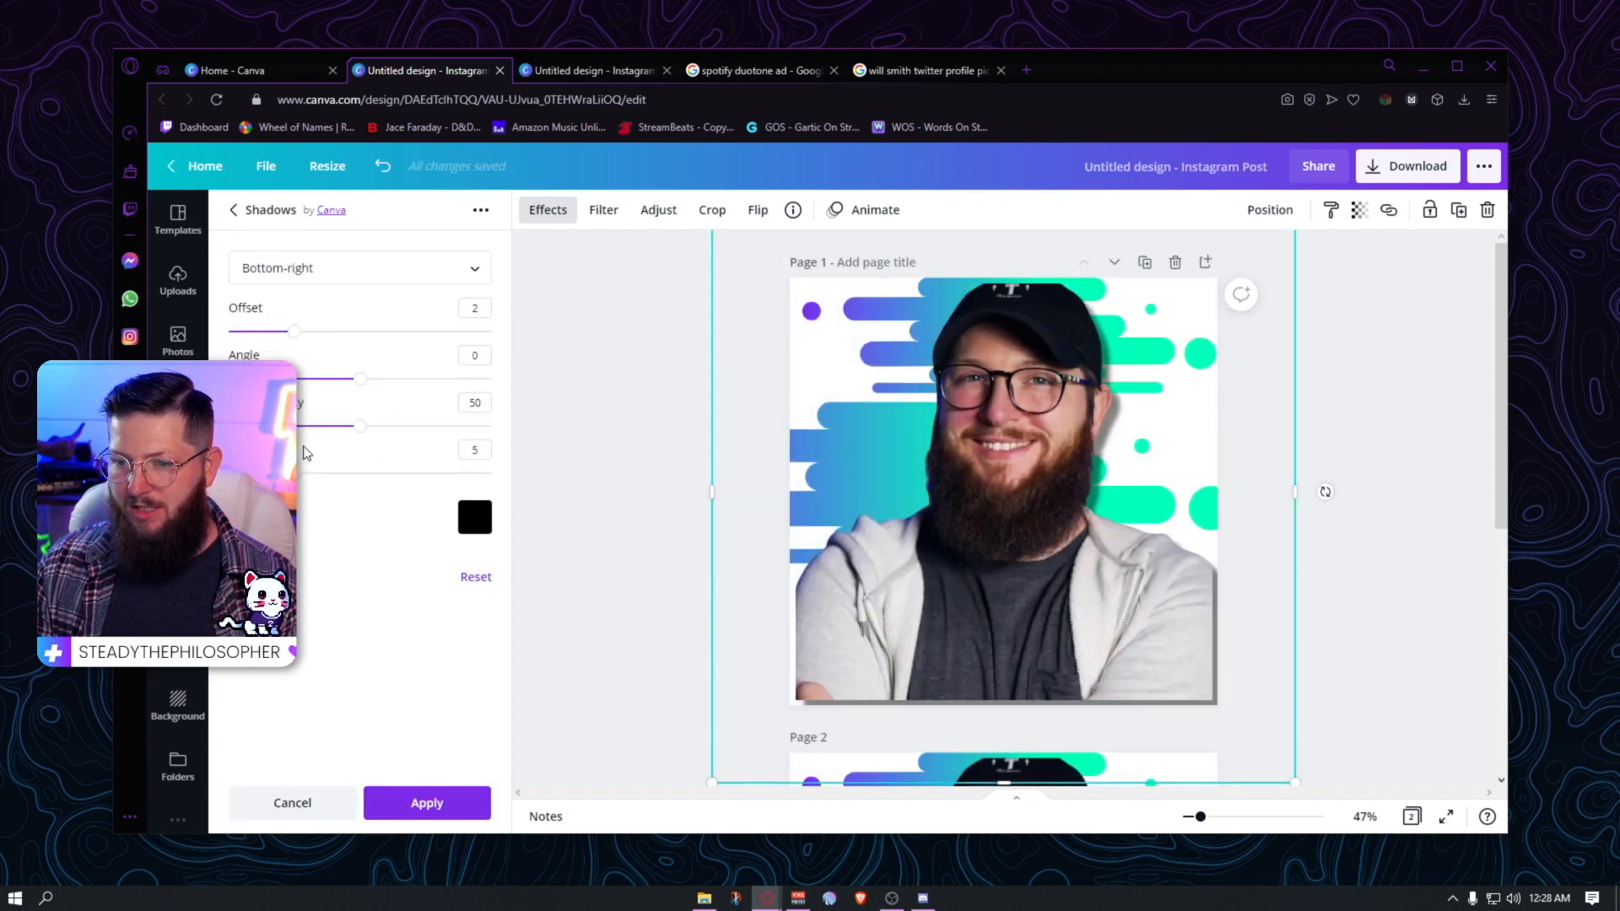
{"action": "left_click_drag", "start_coordinate": [360, 426], "coordinate": [406, 426]}
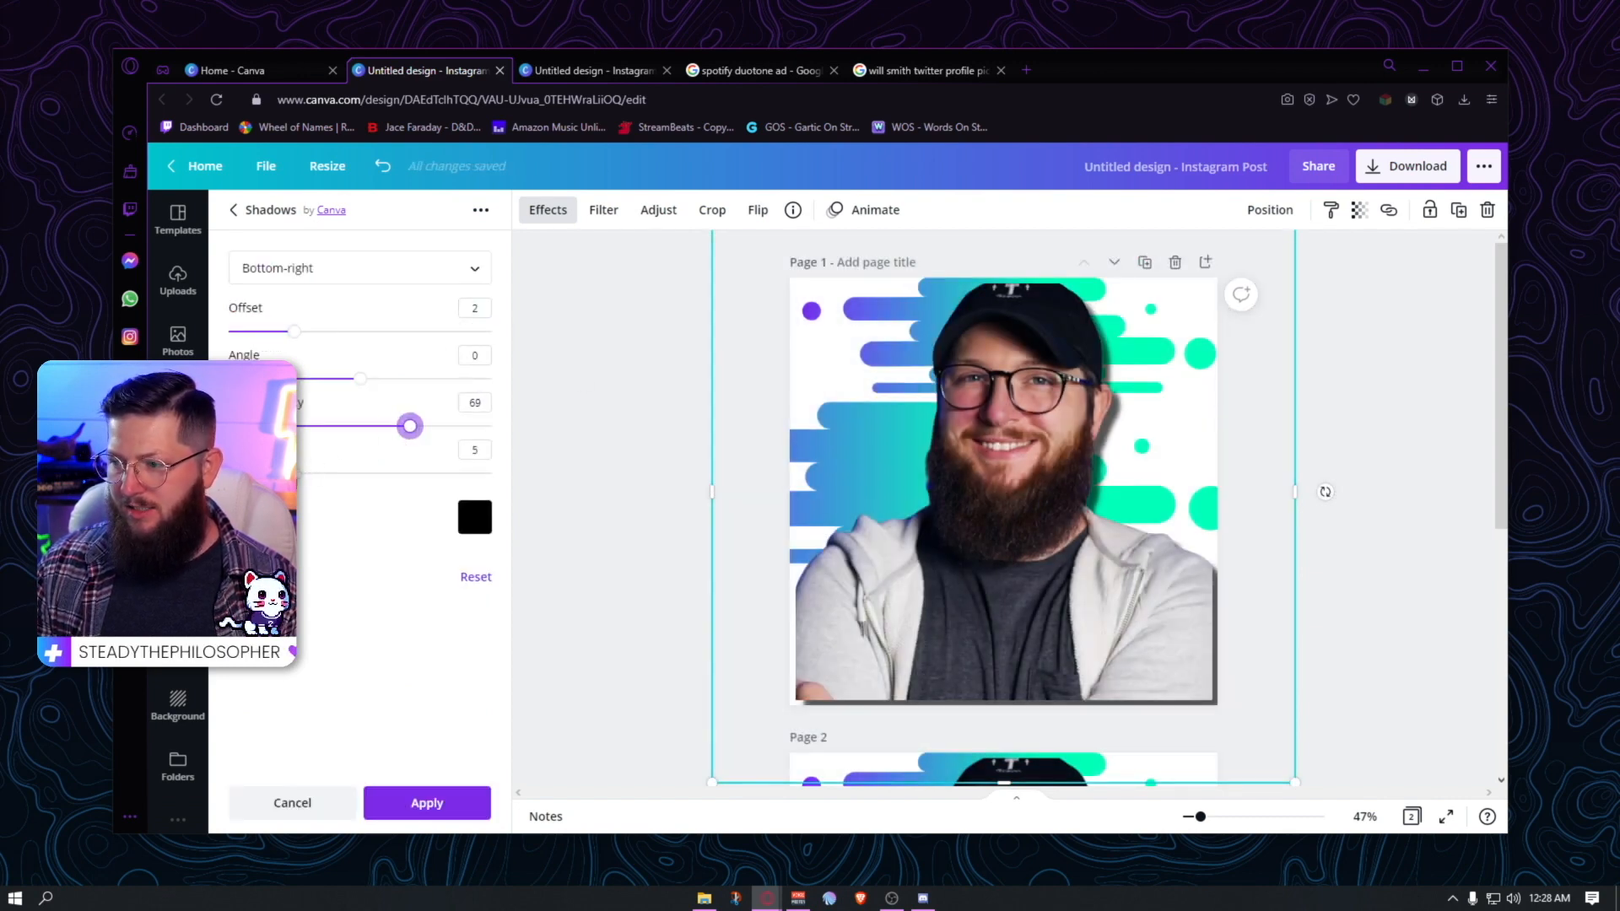
{"action": "left_click_drag", "start_coordinate": [292, 336], "coordinate": [250, 333]}
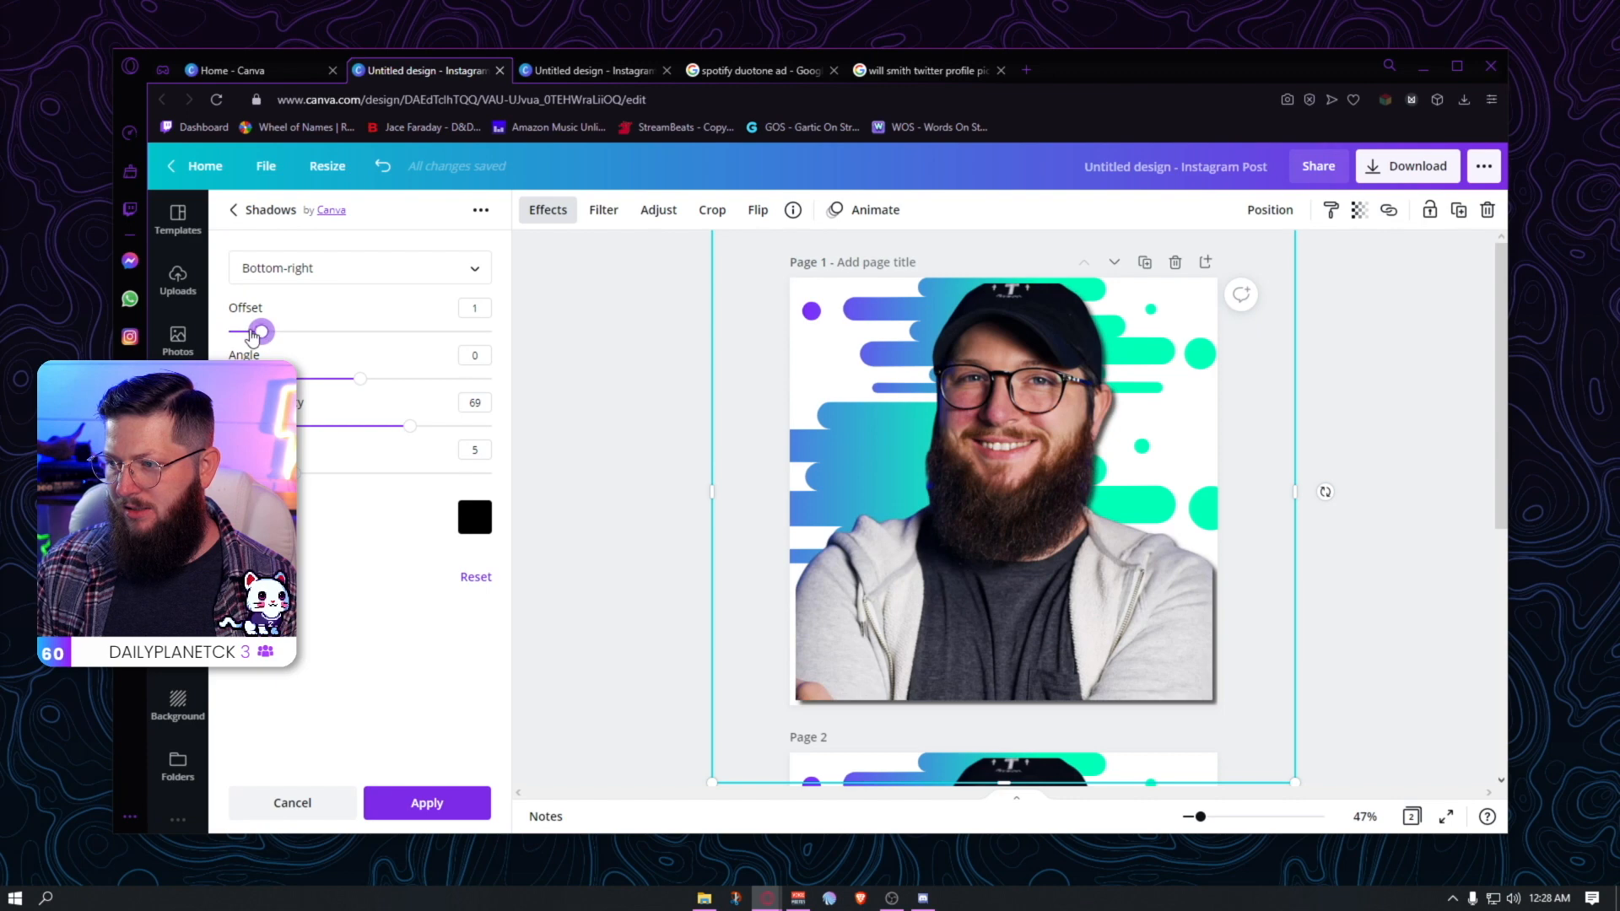
{"action": "left_click_drag", "start_coordinate": [410, 426], "coordinate": [376, 475]}
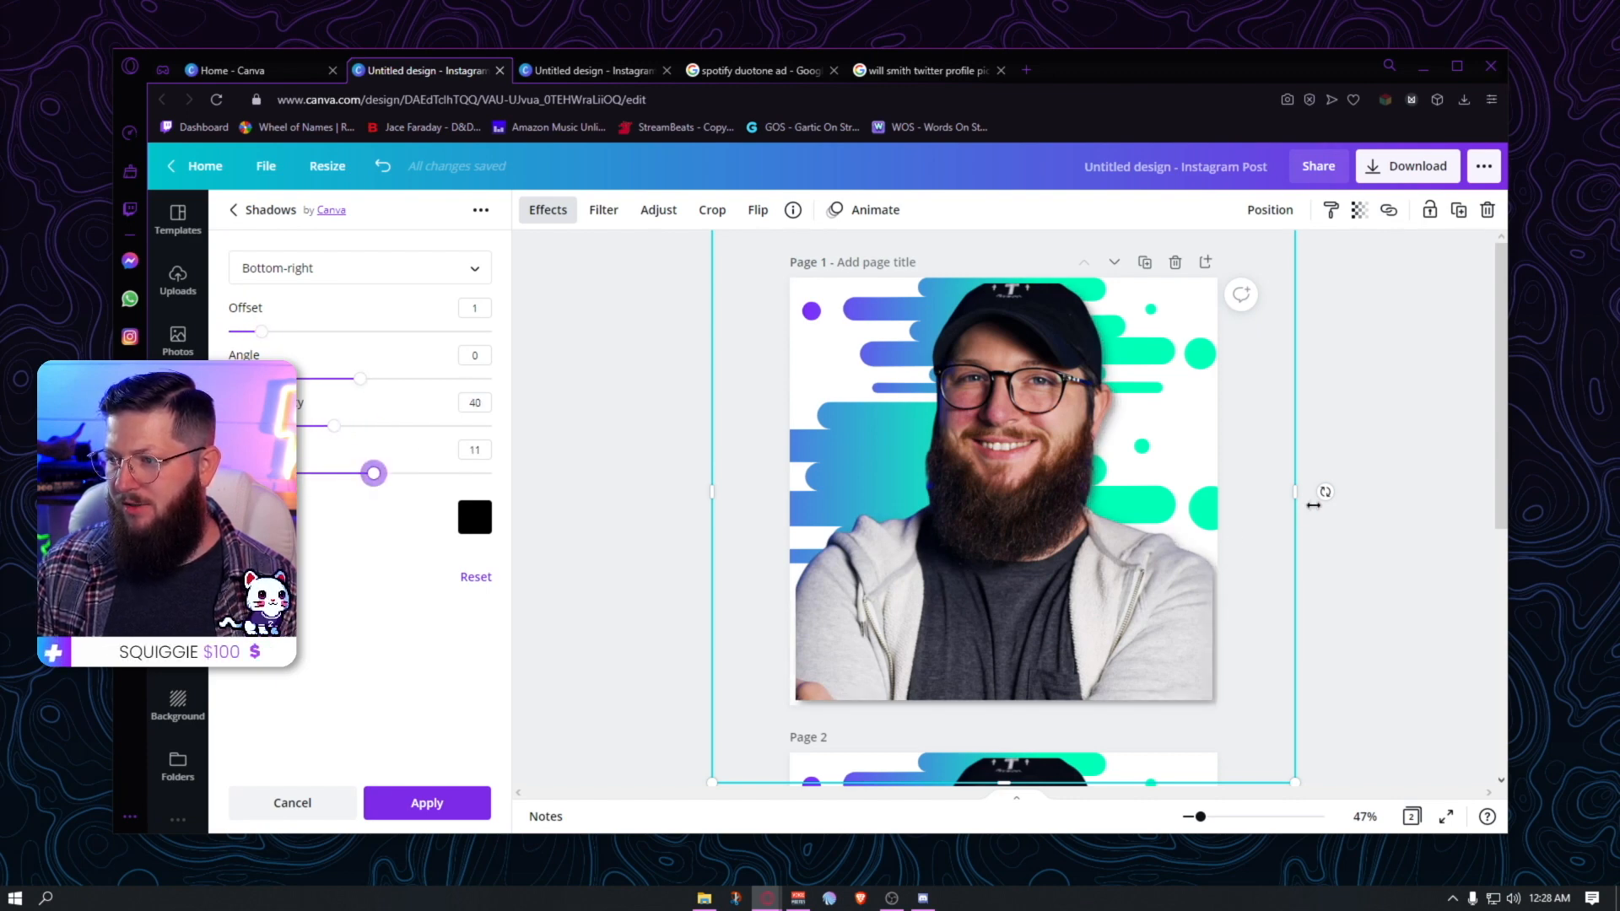
{"action": "left_click", "coordinate": [1390, 459]}
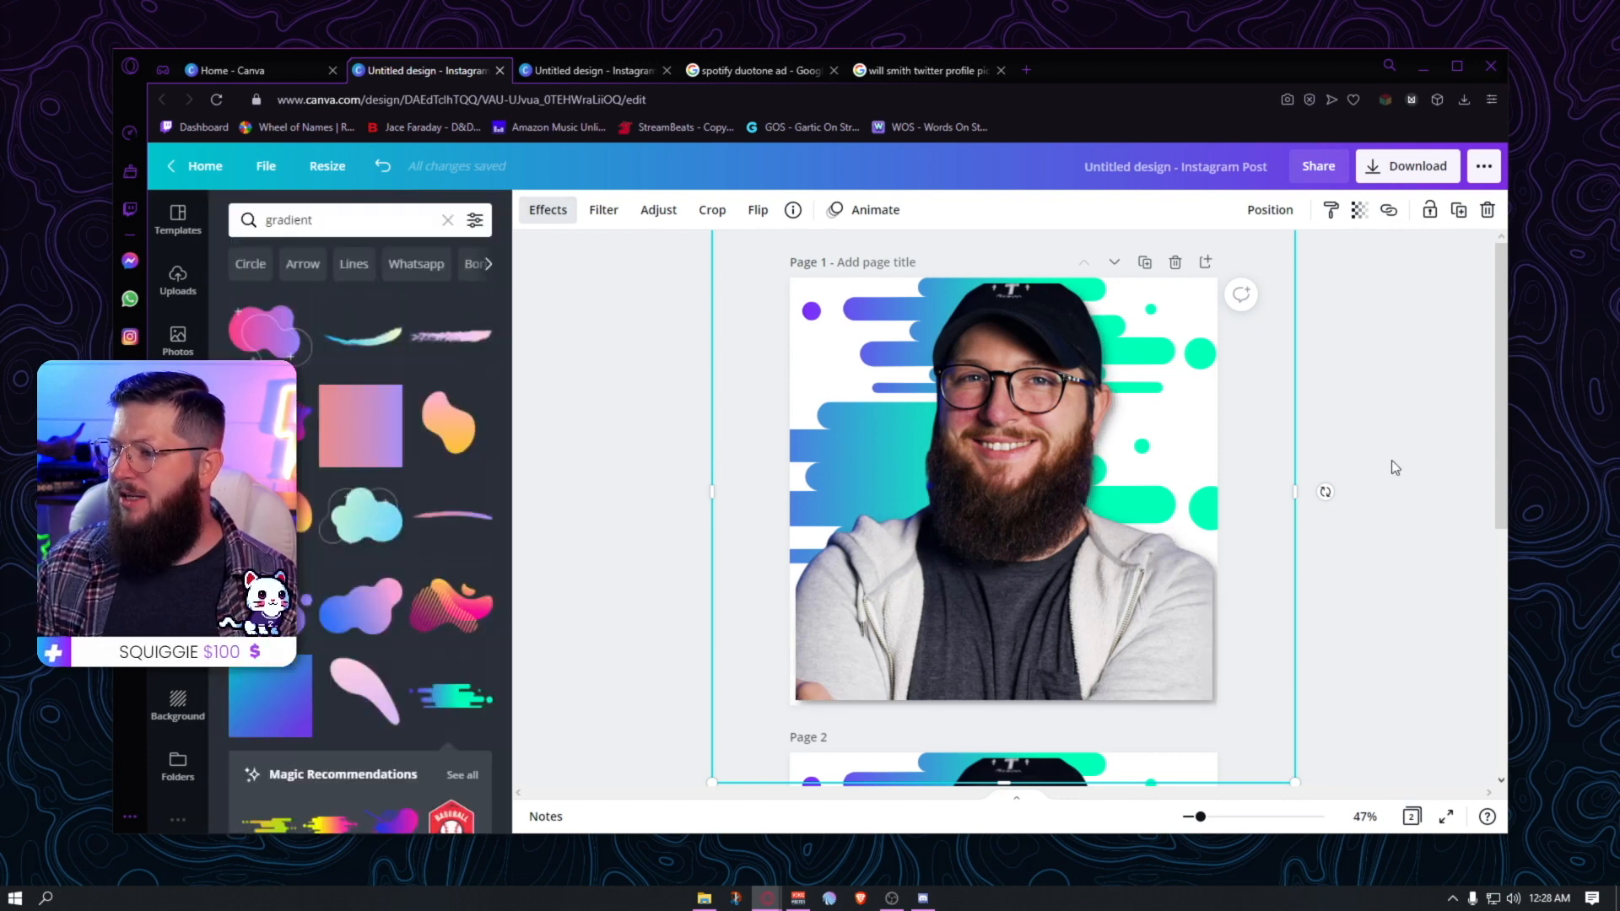
{"action": "left_click", "coordinate": [1343, 433]}
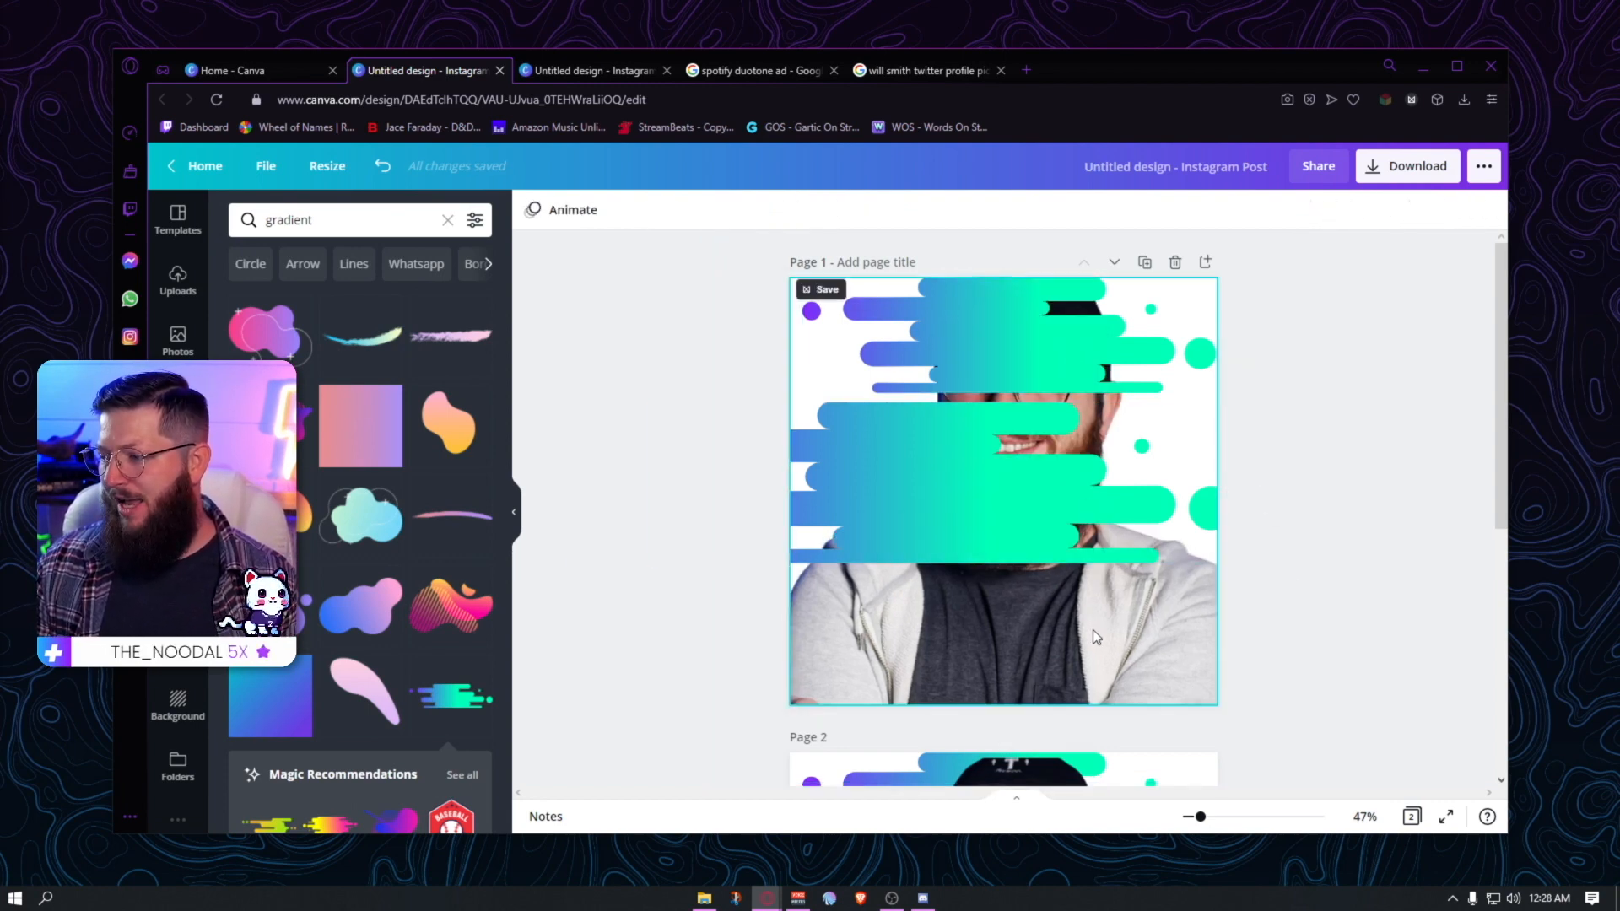
- Undo the last changes on page 1 to put the splash graphics back behind the portrait
{"action": "left_click", "coordinate": [1025, 511]}
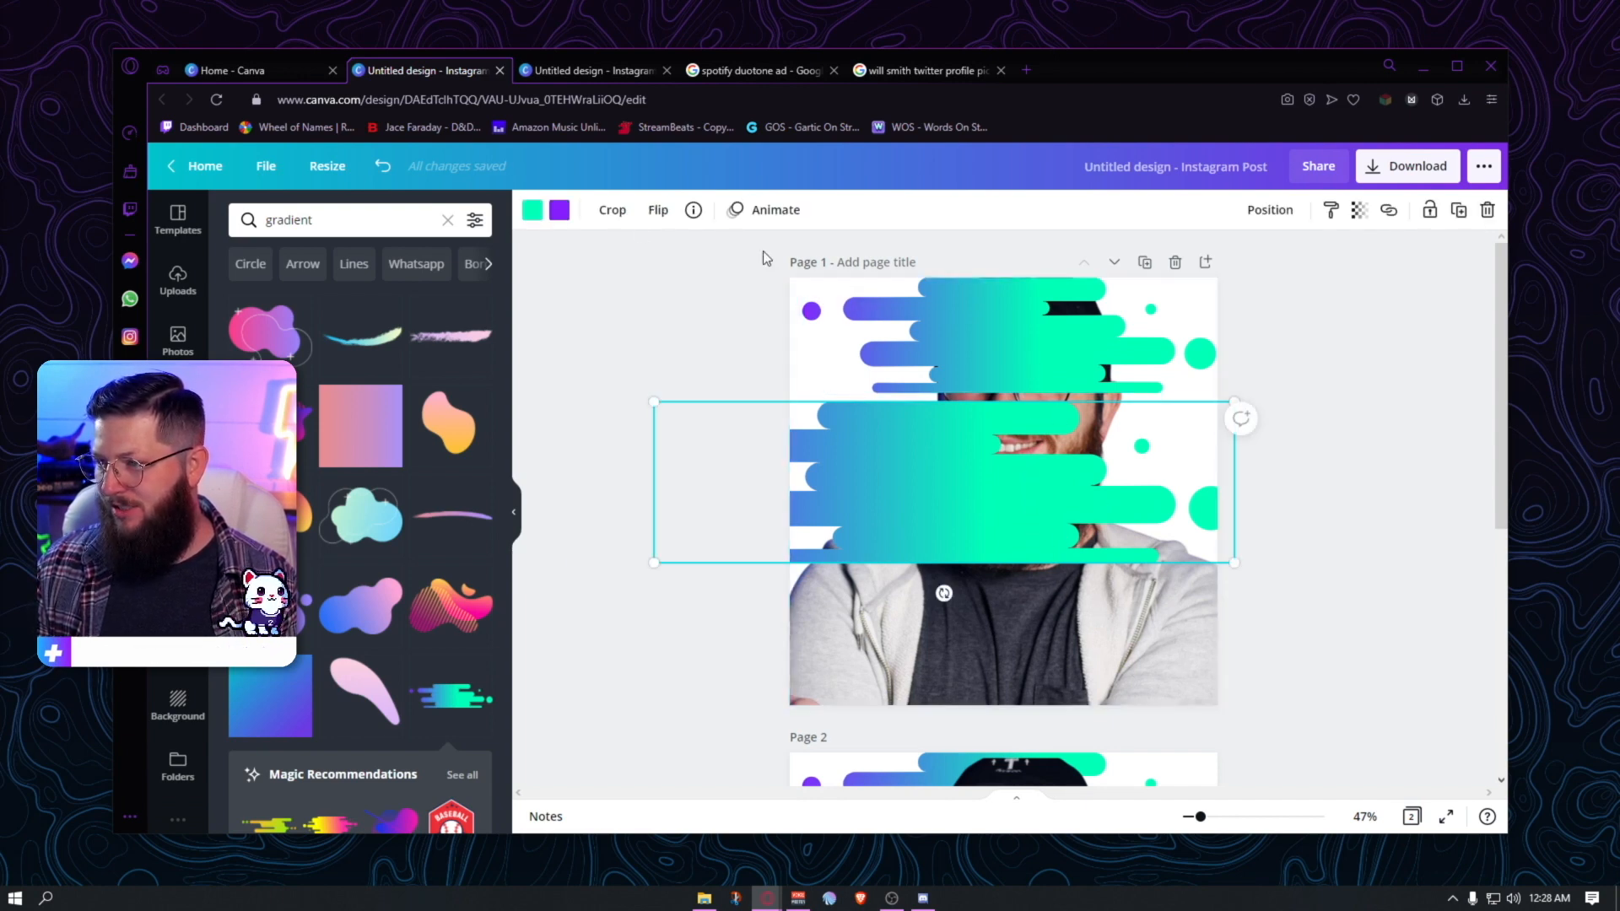
{"action": "left_click", "coordinate": [383, 166]}
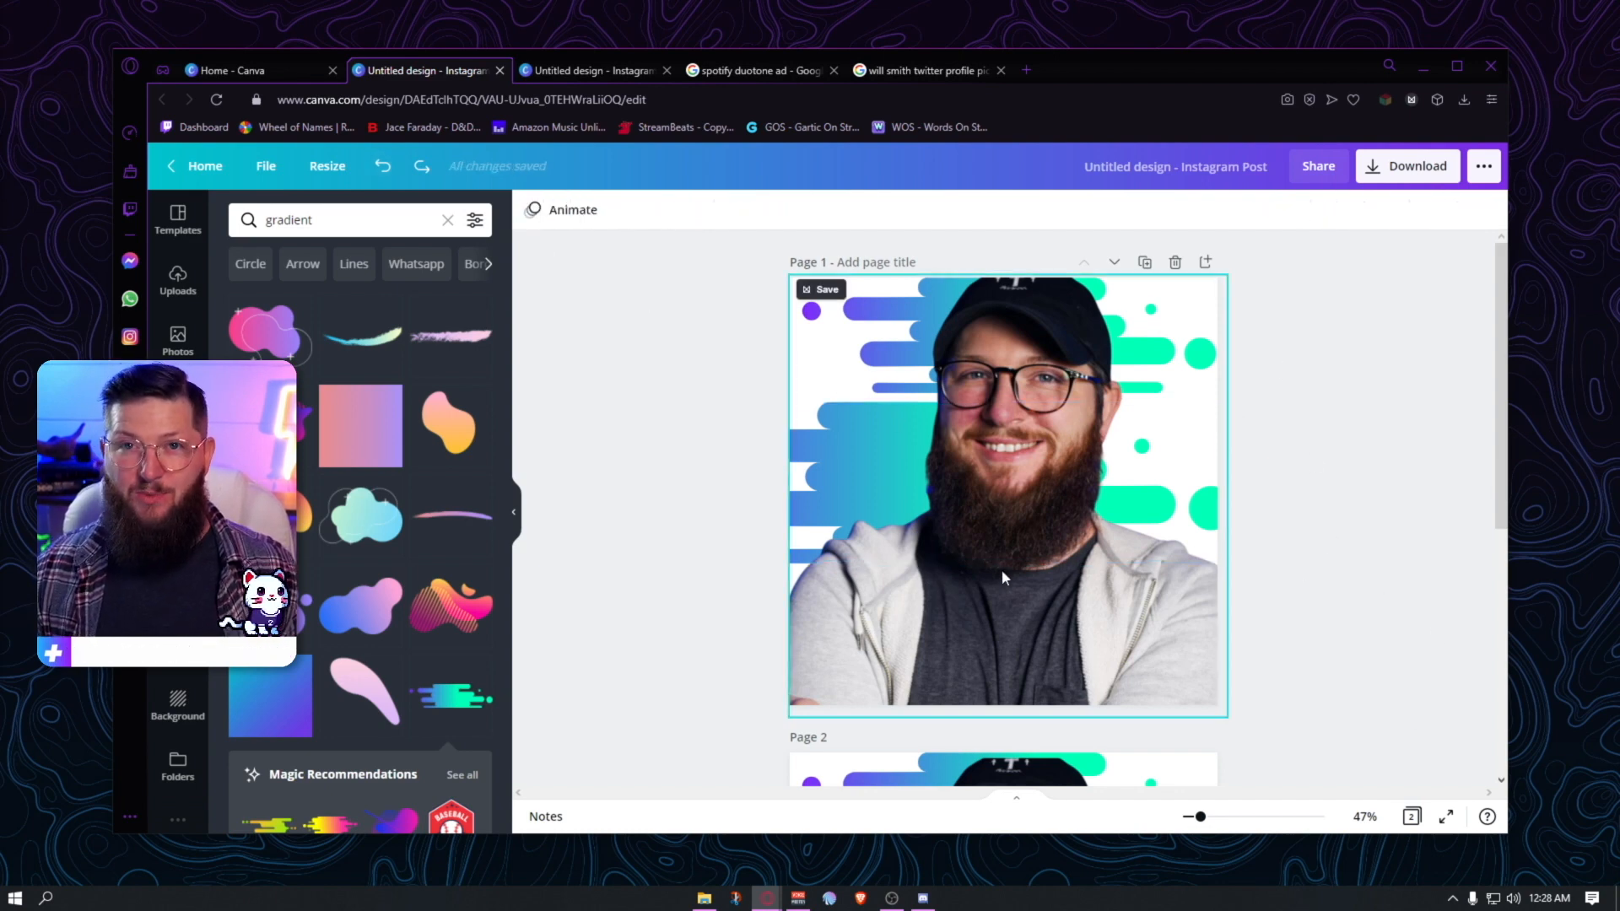
{"action": "left_click", "coordinate": [1013, 596]}
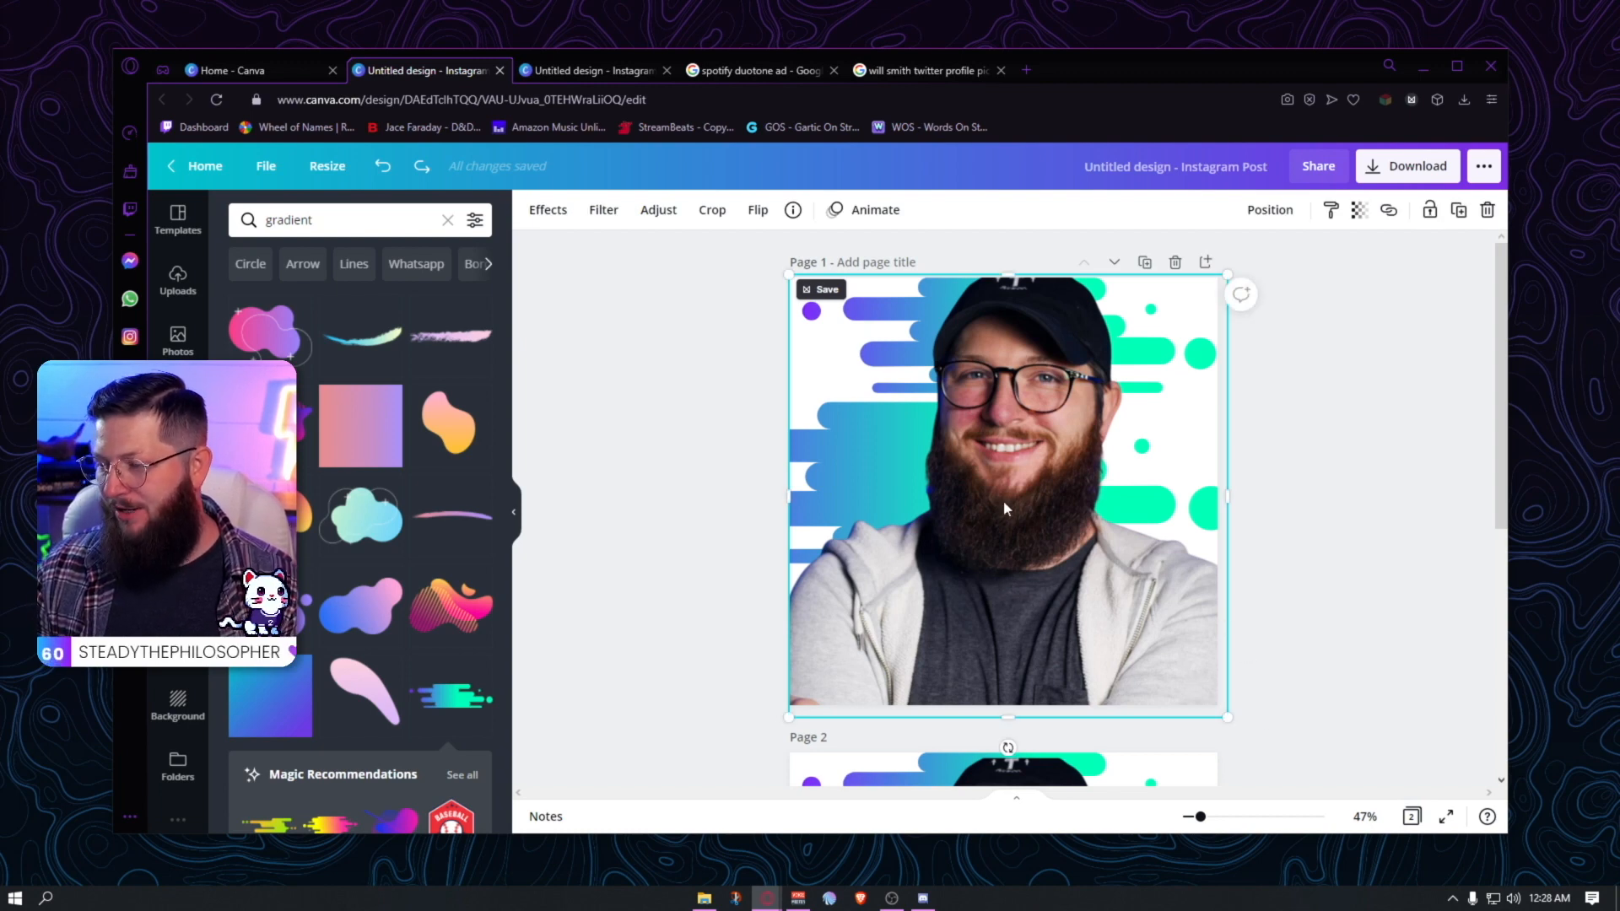
{"action": "left_click", "coordinate": [385, 168]}
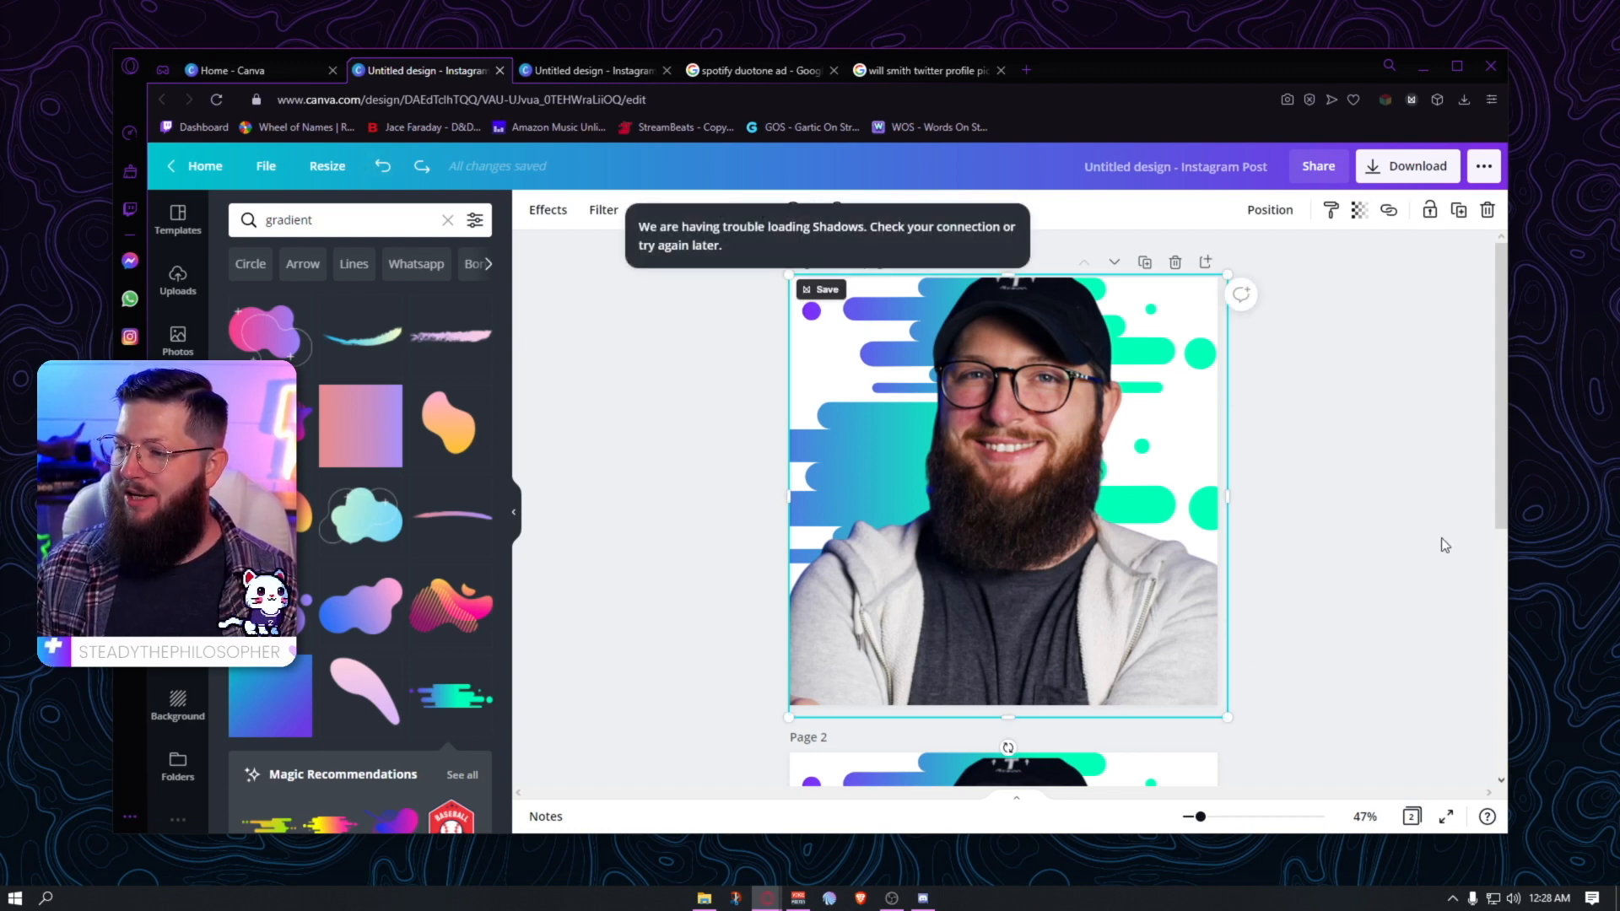
{"action": "left_click", "coordinate": [1196, 616]}
{"action": "left_click", "coordinate": [371, 169]}
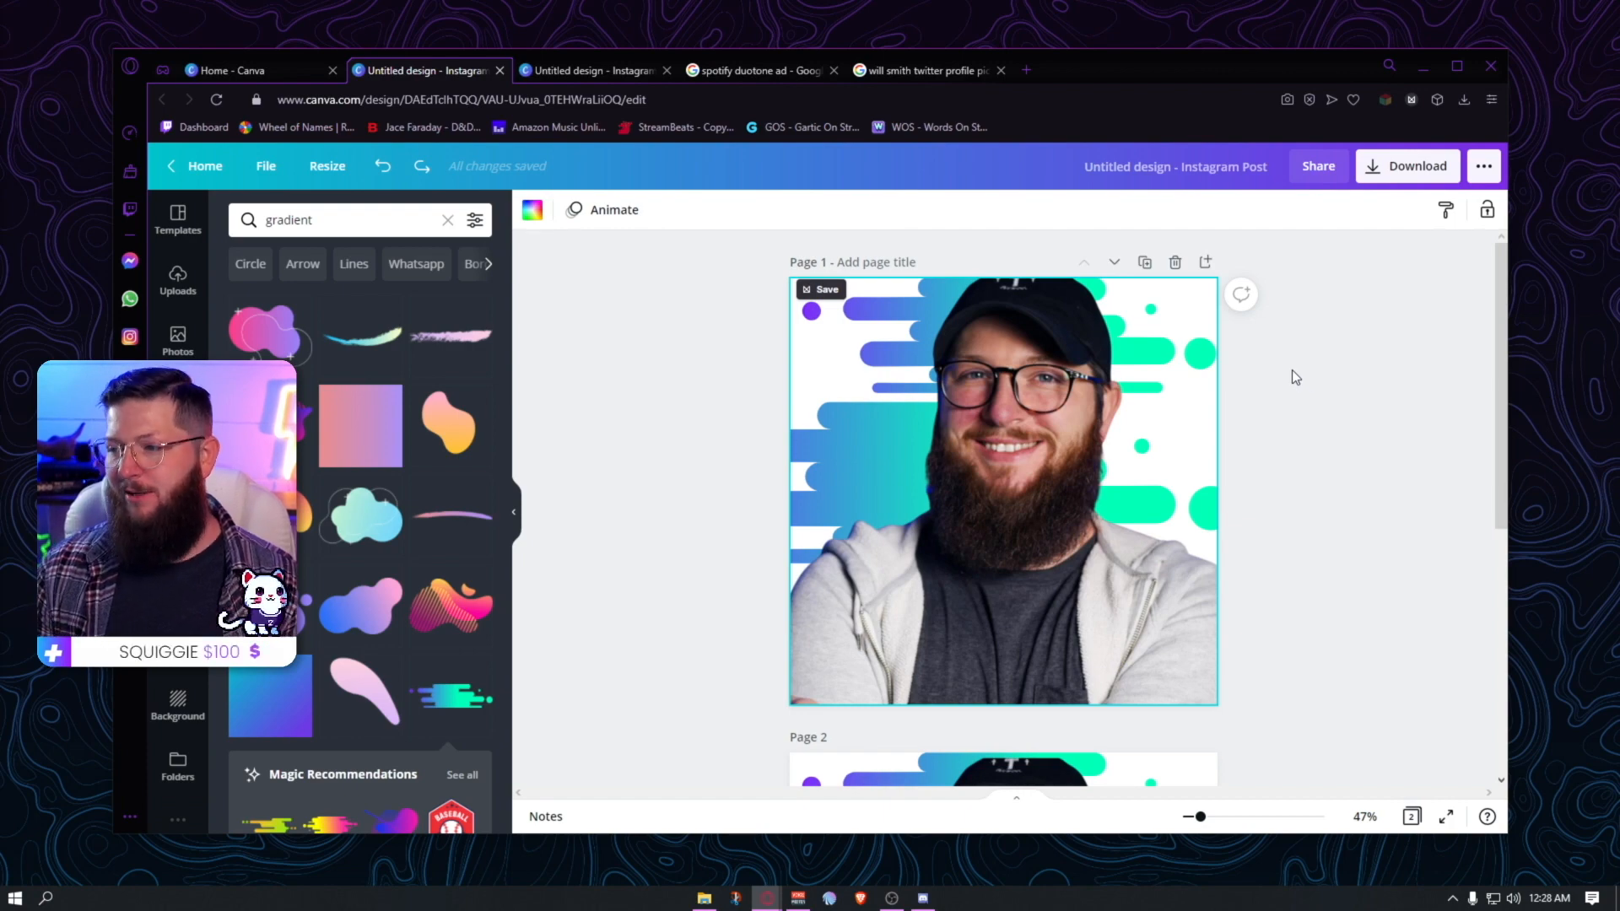
- Delete both splash graphics from page 2, leaving only the portrait
{"action": "scroll", "coordinate": [1292, 371], "scroll_direction": "down", "scroll_amount": 5}
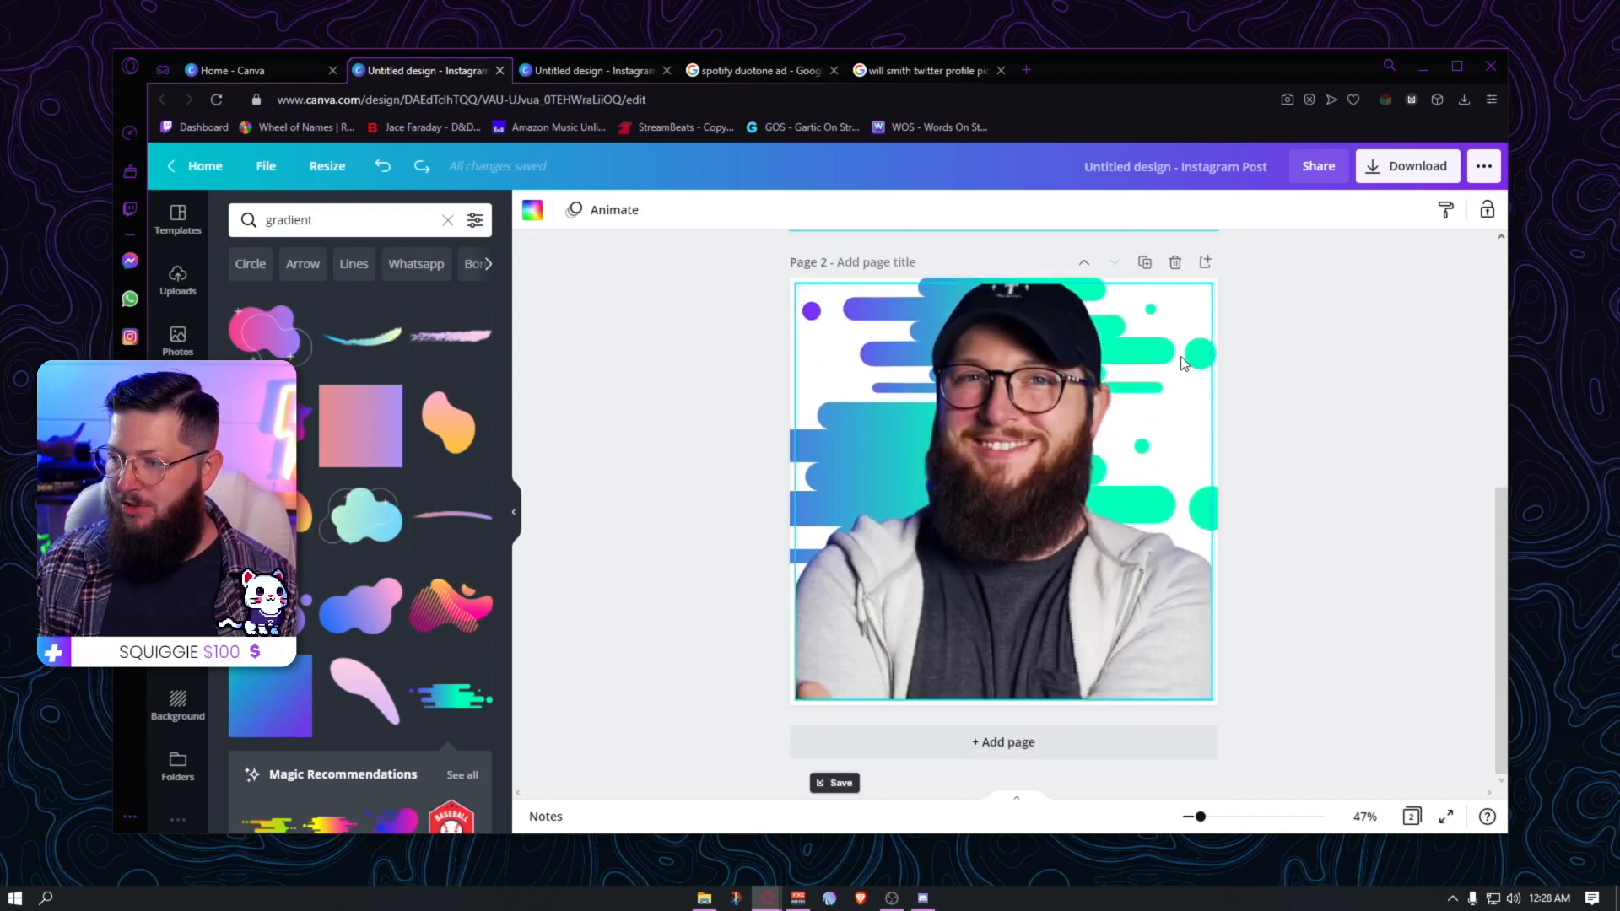
{"action": "left_click", "coordinate": [1212, 353]}
{"action": "key", "text": "Delete"}
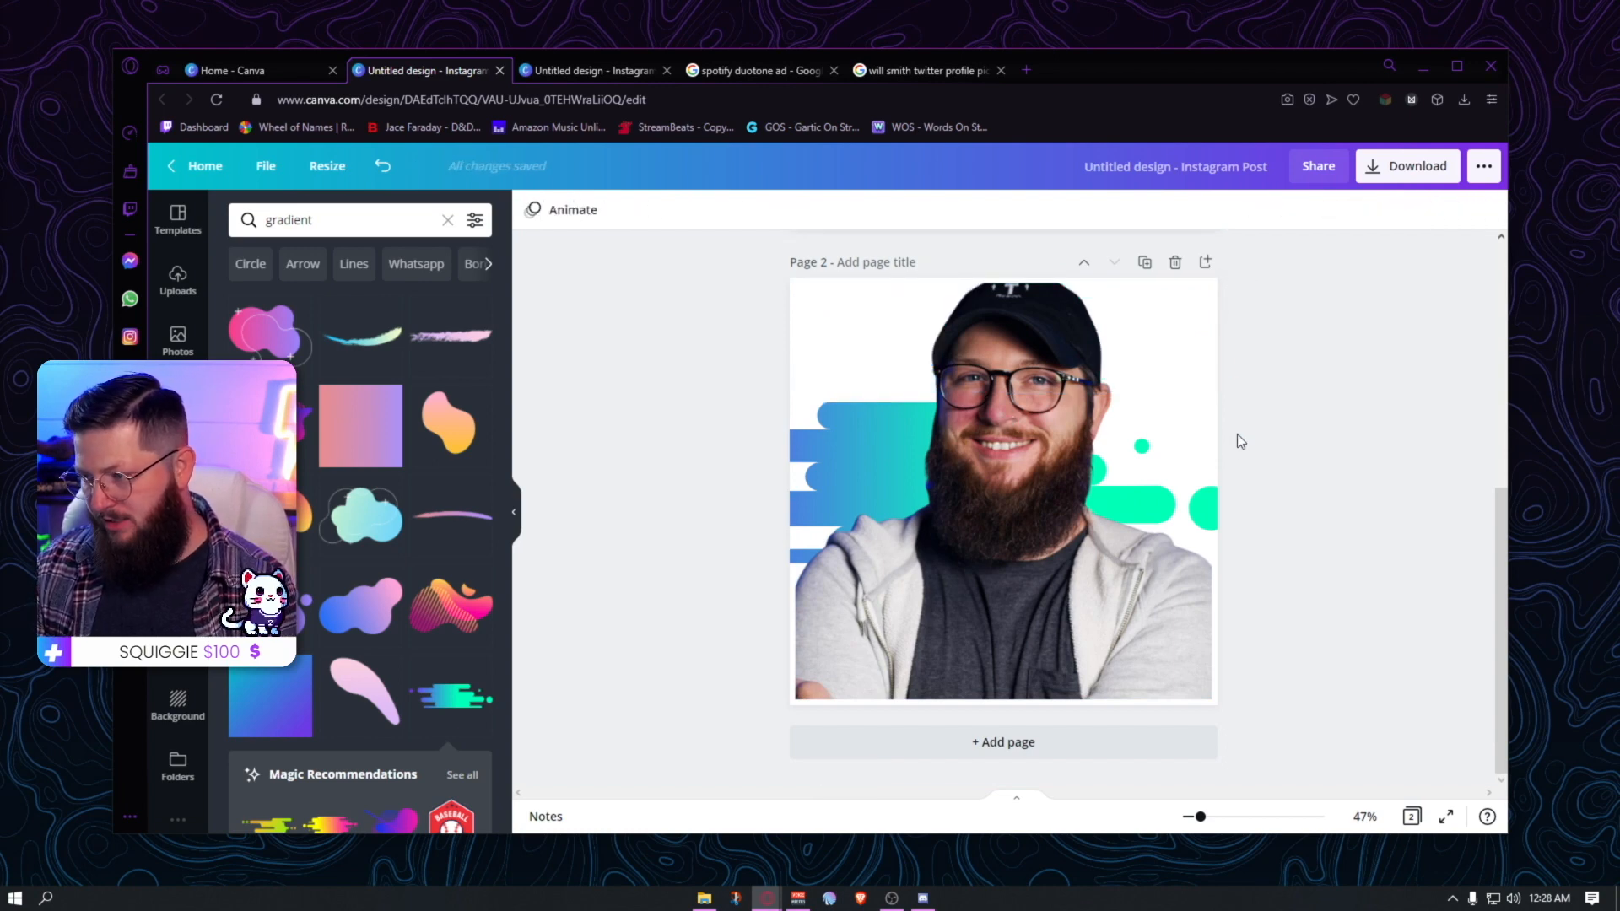
{"action": "left_click", "coordinate": [1214, 498]}
{"action": "key", "text": "Delete"}
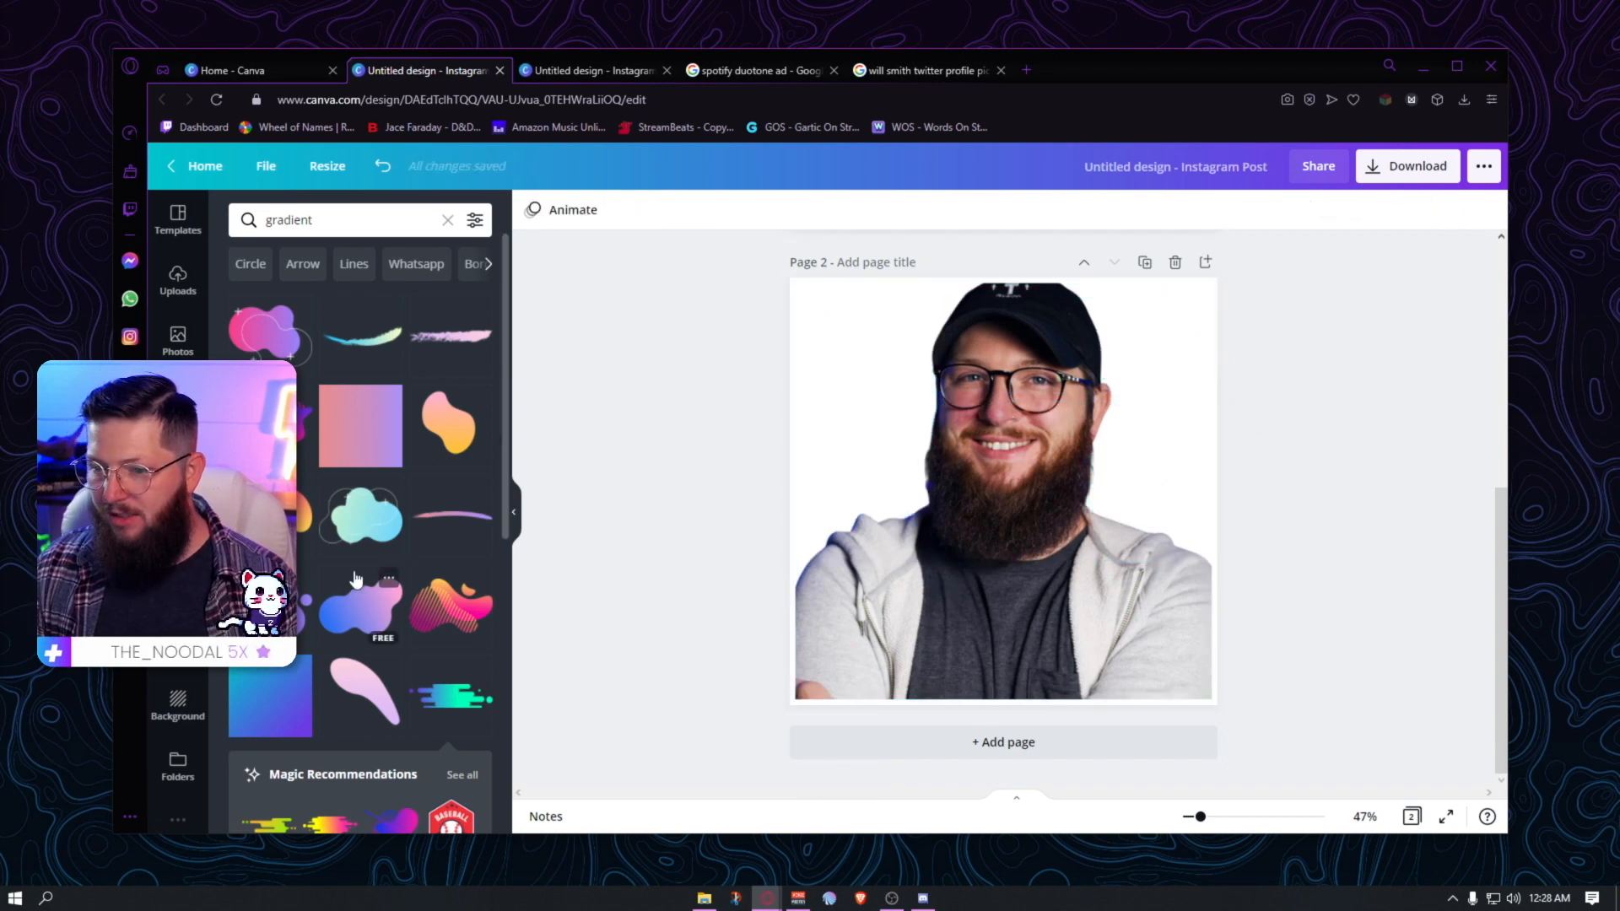
- Add the pink-and-orange dripping gradient graphic to page 2, rotate it 90°, and enlarge it across the upper part of the page
{"action": "scroll", "coordinate": [337, 613], "scroll_direction": "down", "scroll_amount": 5}
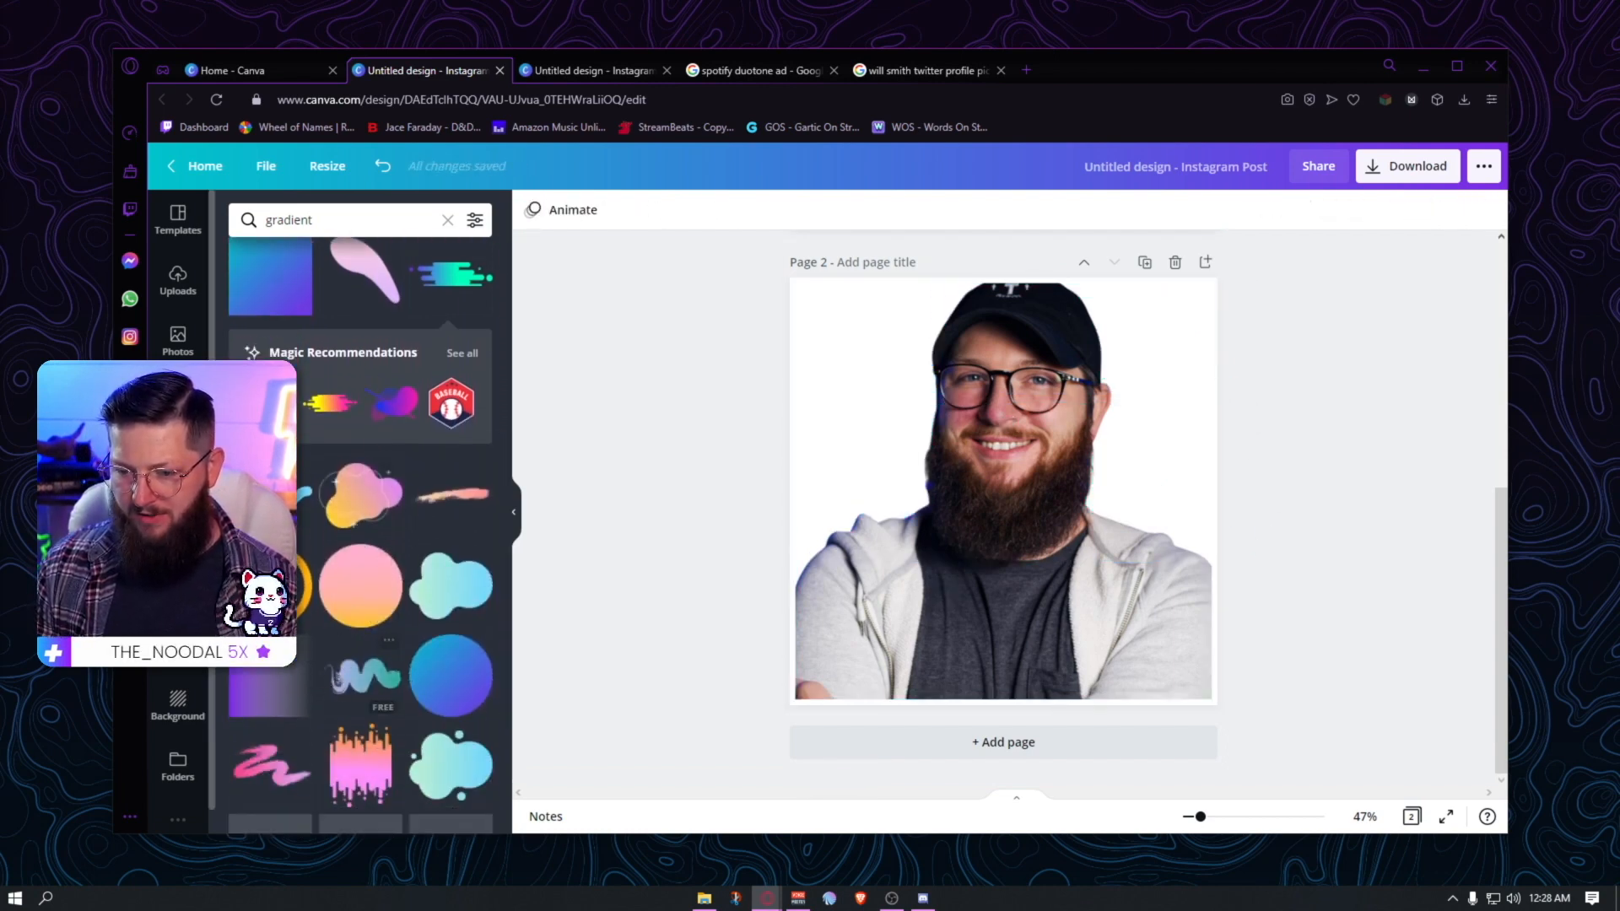
{"action": "scroll", "coordinate": [383, 686], "scroll_direction": "down", "scroll_amount": 4}
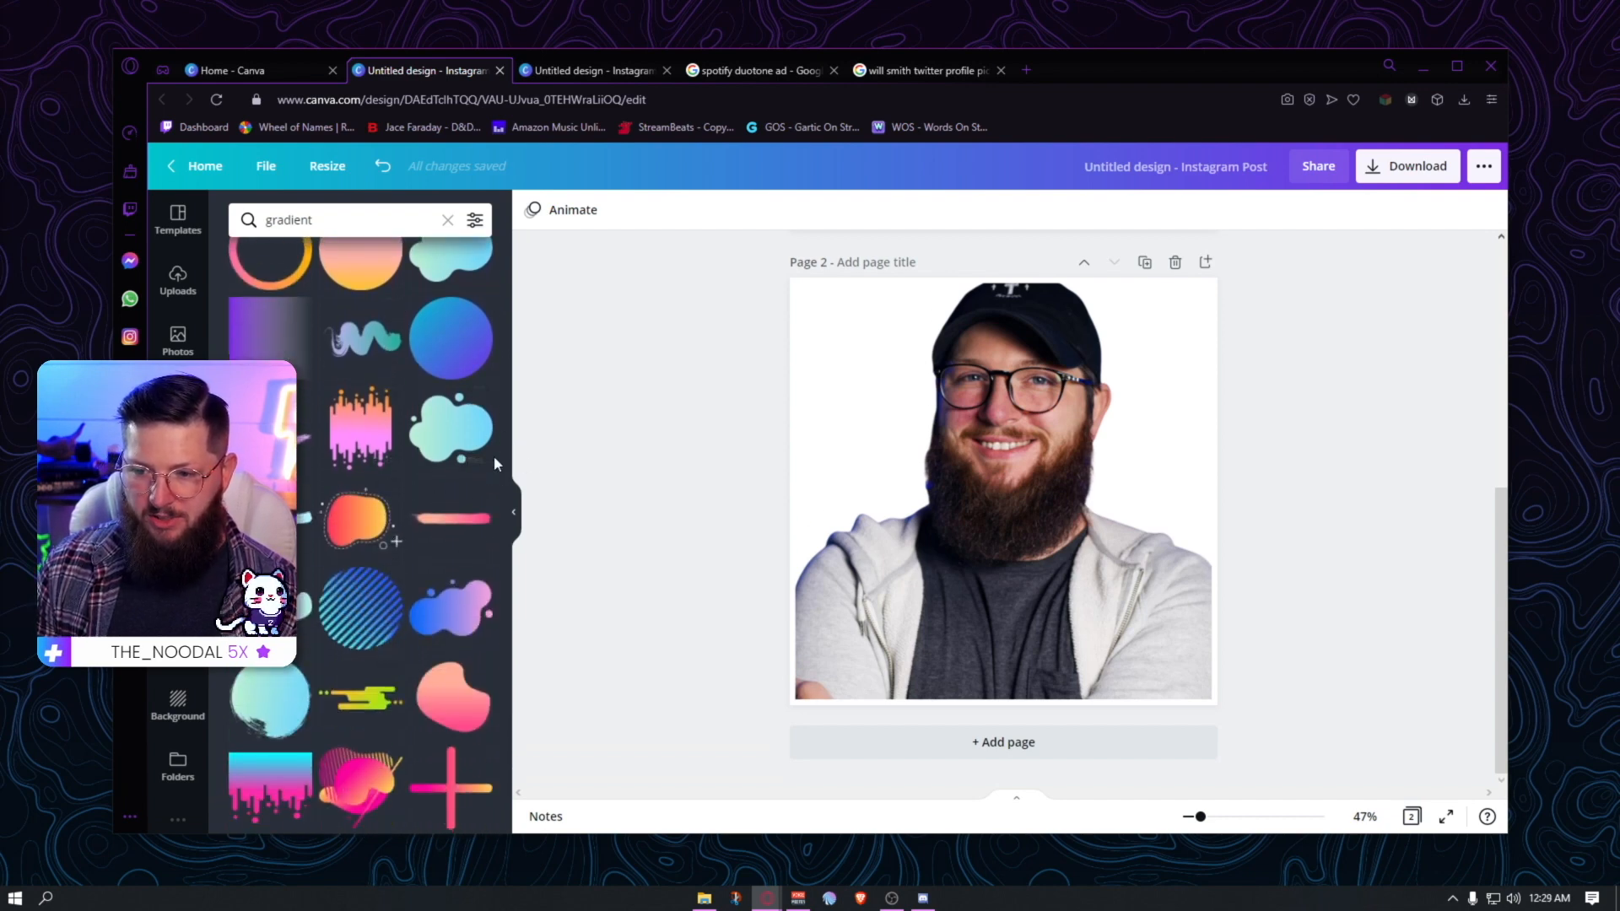
{"action": "left_click", "coordinate": [343, 418]}
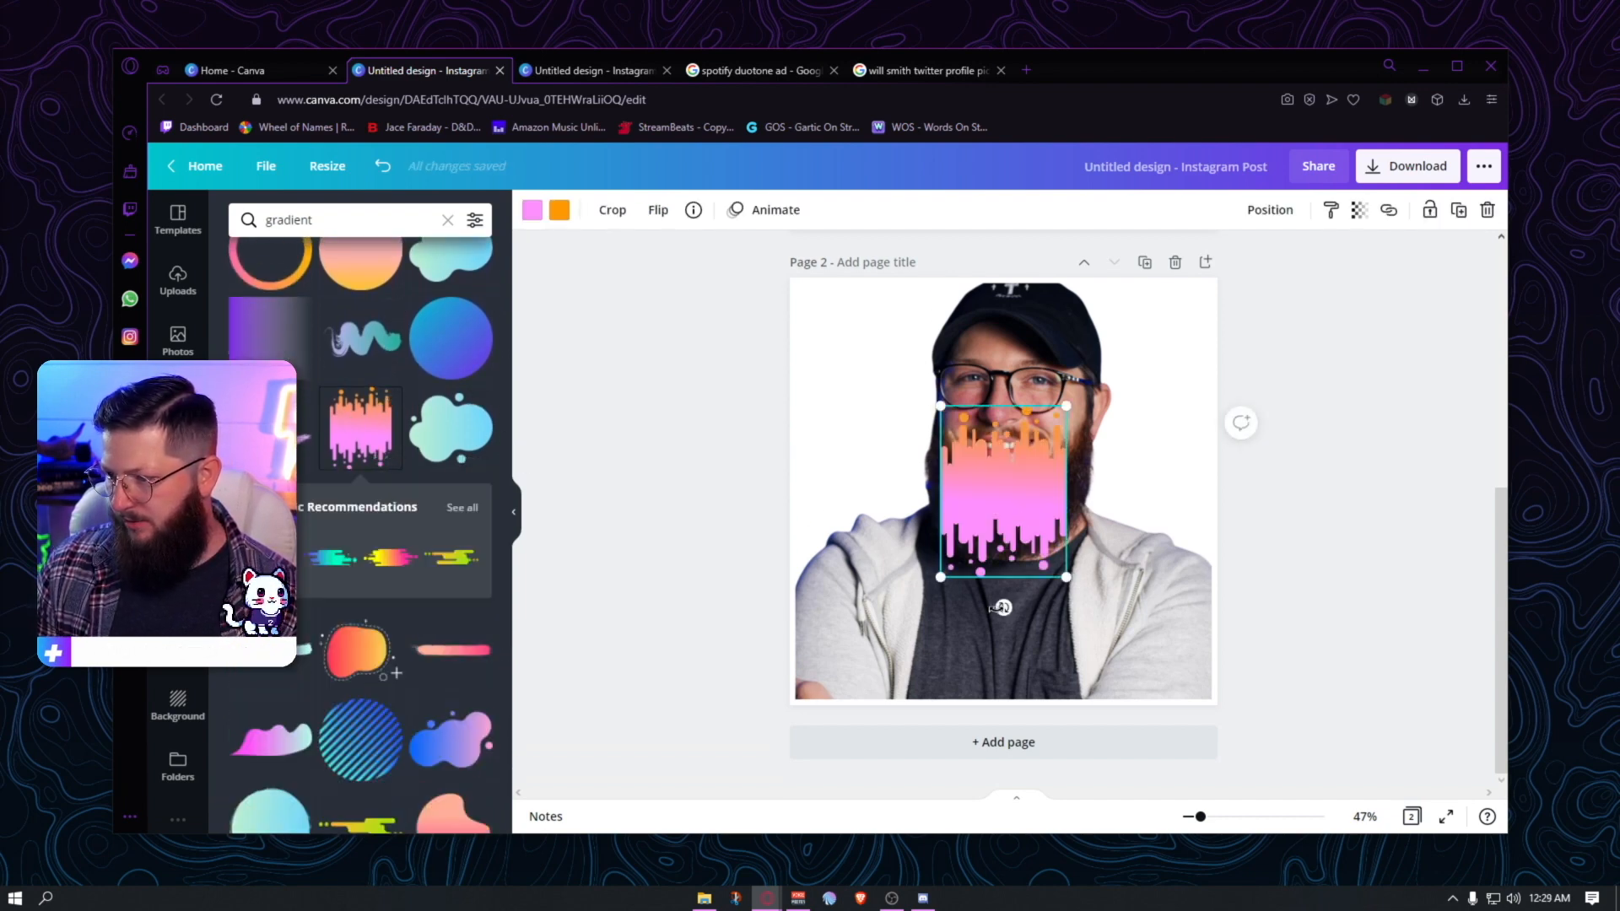
{"action": "left_click_drag", "start_coordinate": [1002, 607], "coordinate": [887, 493]}
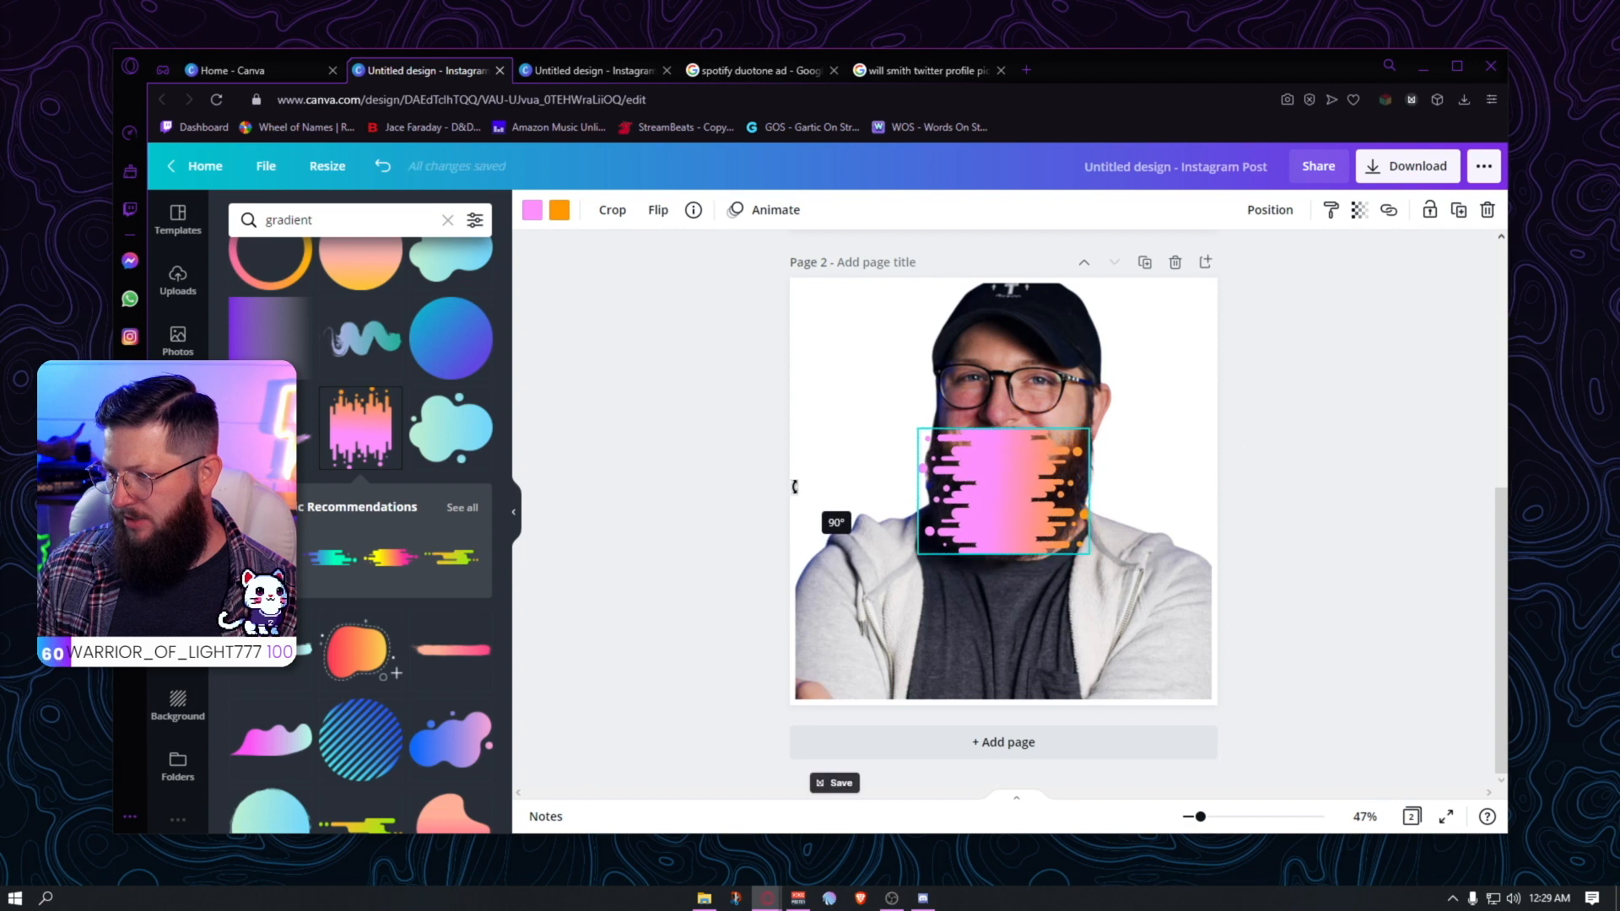
{"action": "left_click_drag", "start_coordinate": [1084, 553], "coordinate": [1214, 643]}
{"action": "left_click_drag", "start_coordinate": [1043, 534], "coordinate": [1044, 466]}
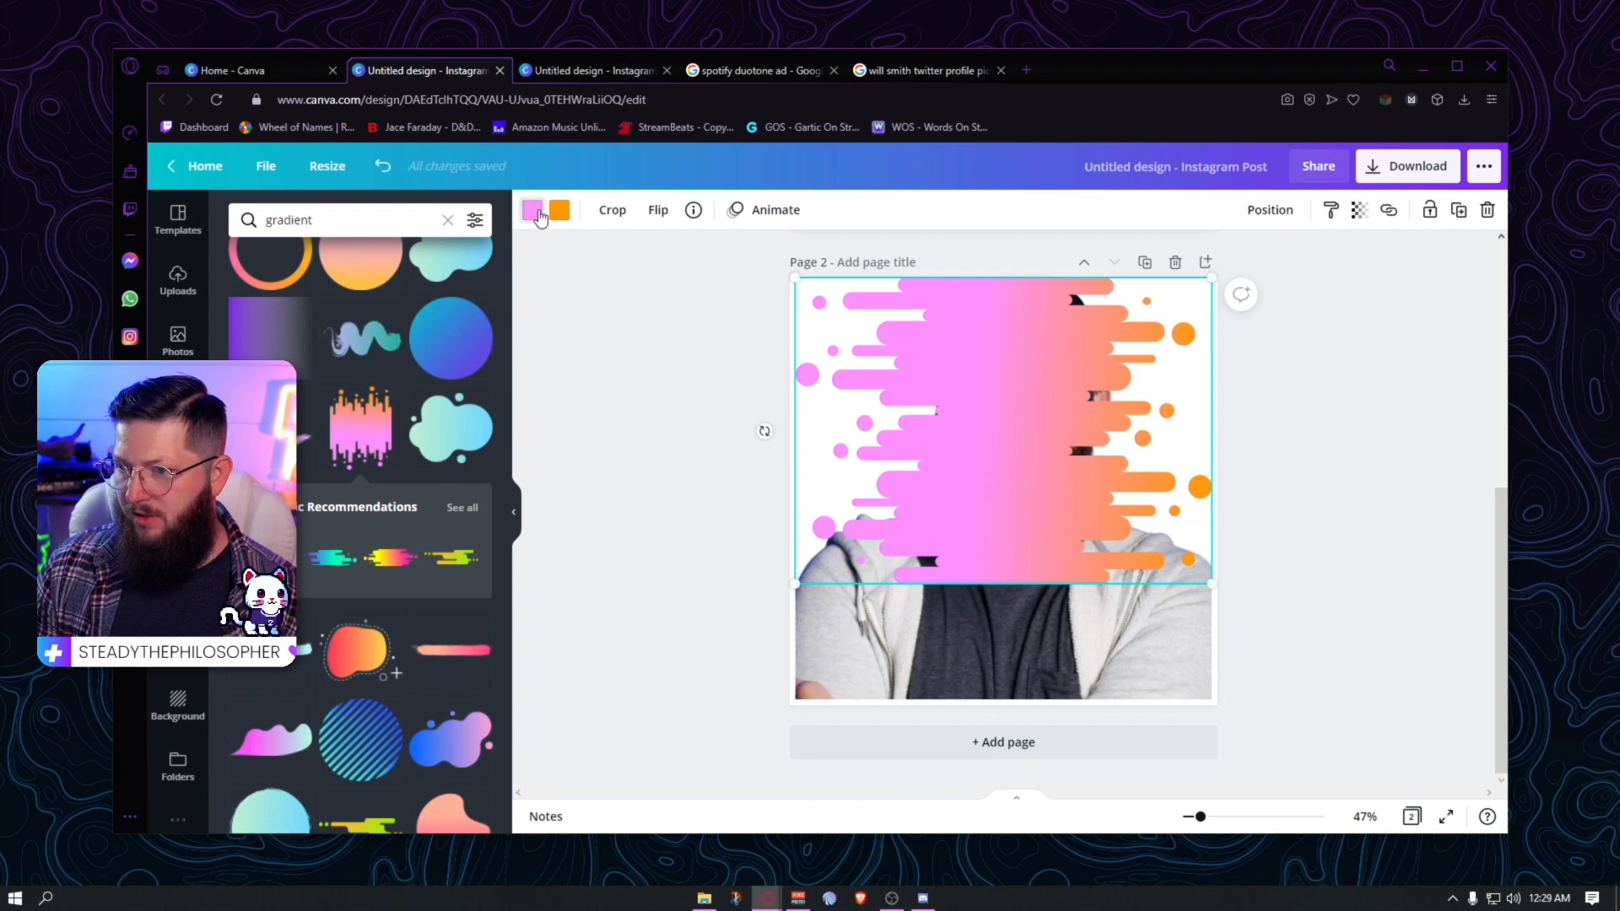
- Recolor the dripping graphic, changing its pink to the document's purple and its orange to light blue
{"action": "left_click", "coordinate": [540, 217]}
{"action": "left_click", "coordinate": [337, 297]}
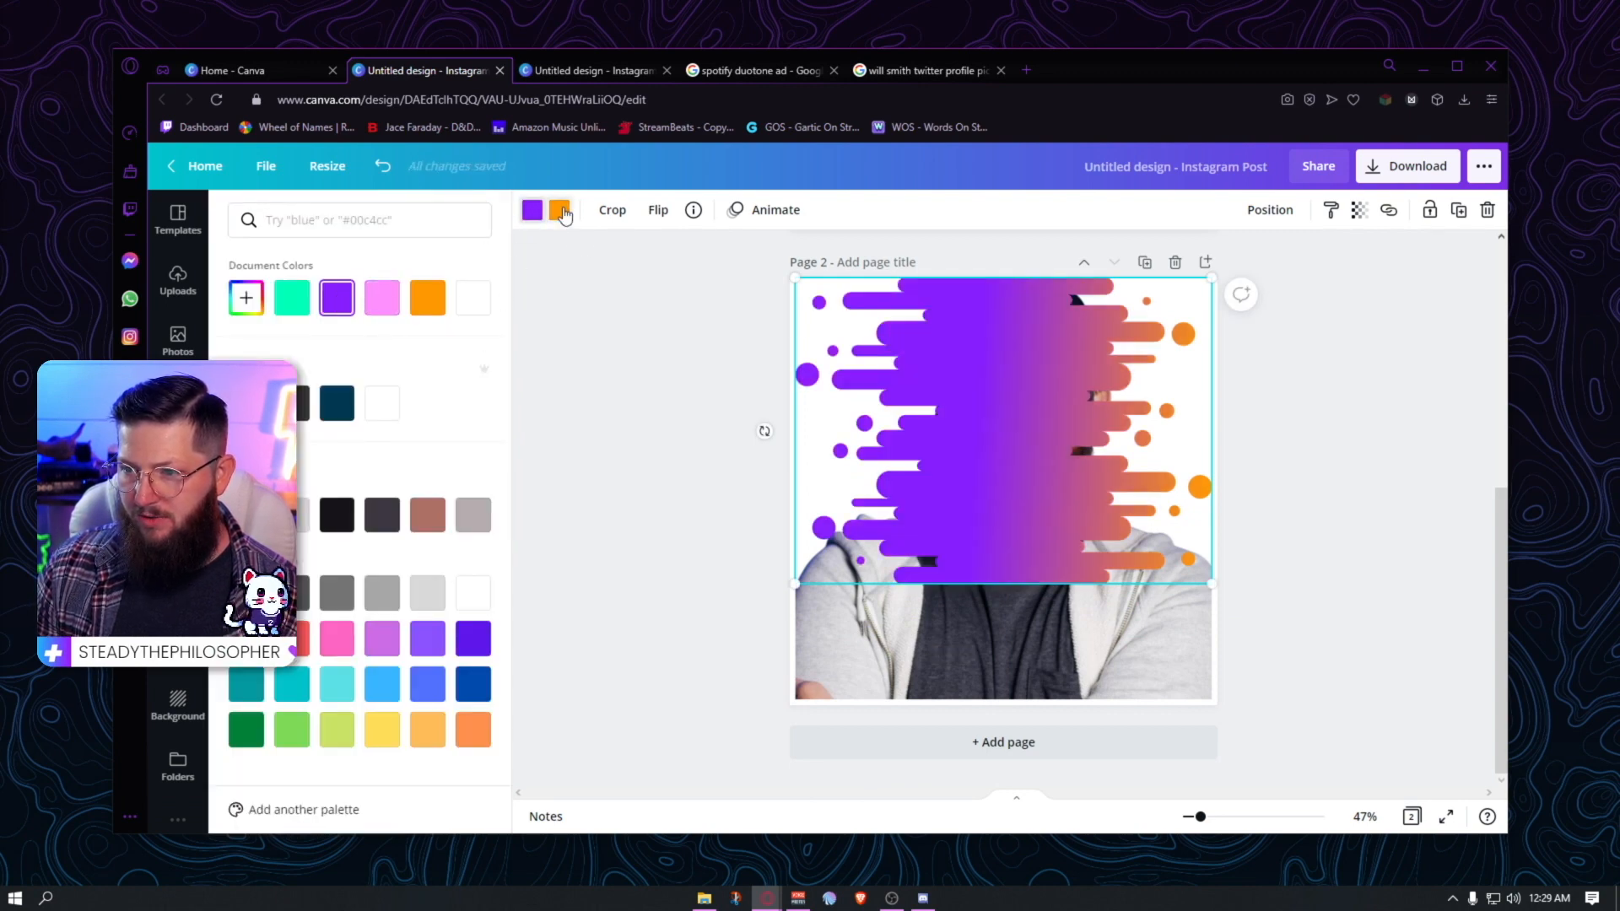
{"action": "left_click", "coordinate": [560, 211]}
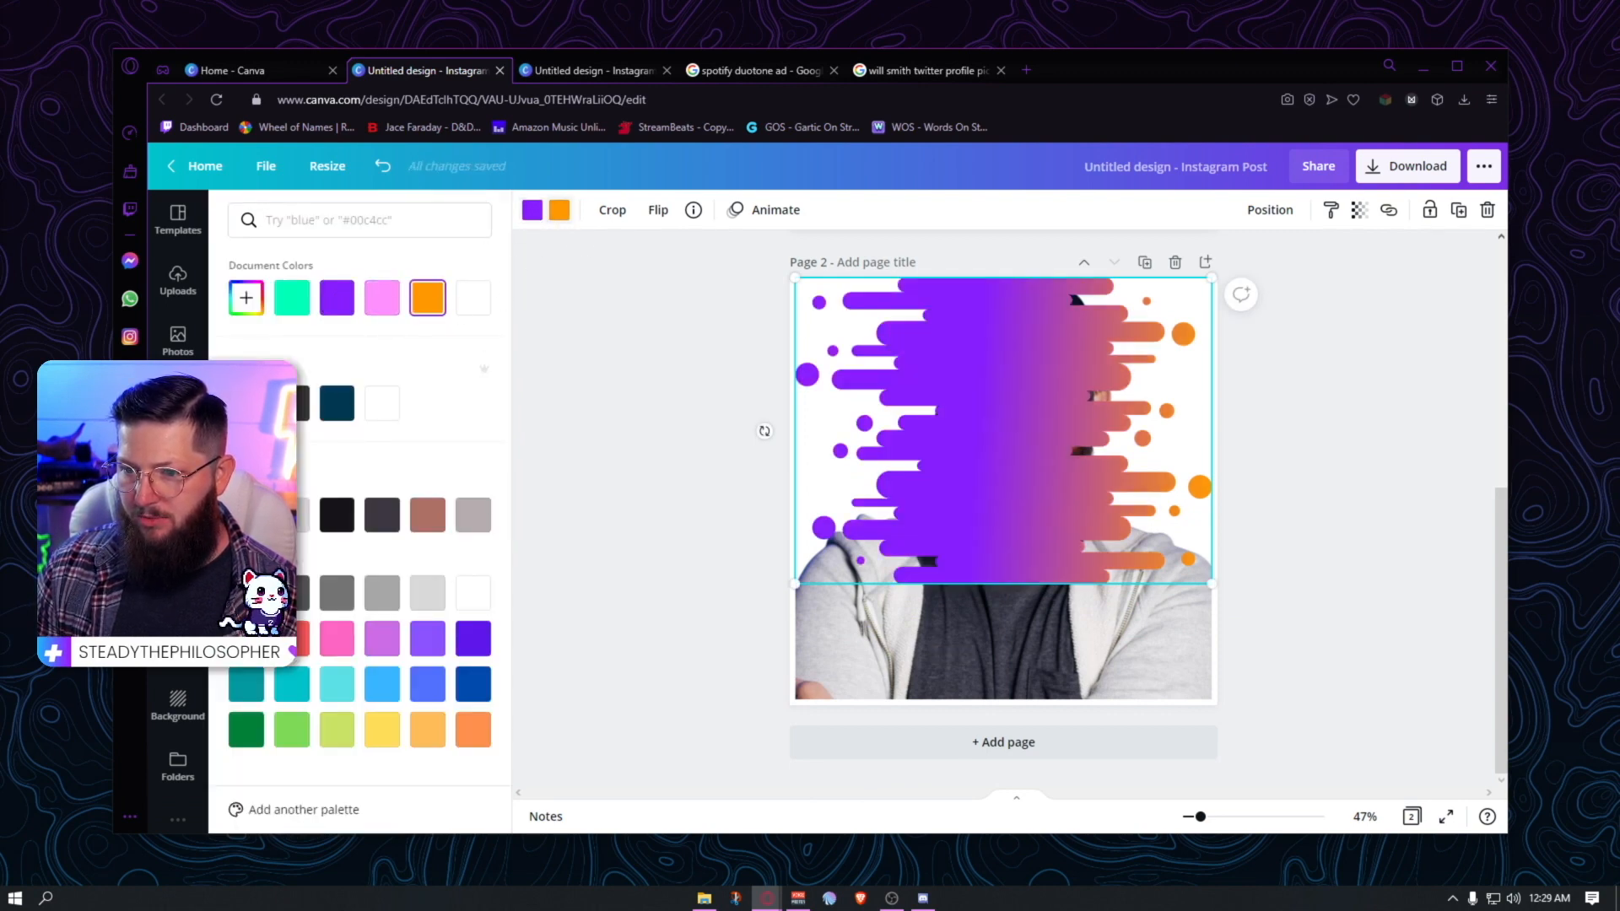
{"action": "left_click", "coordinate": [377, 683]}
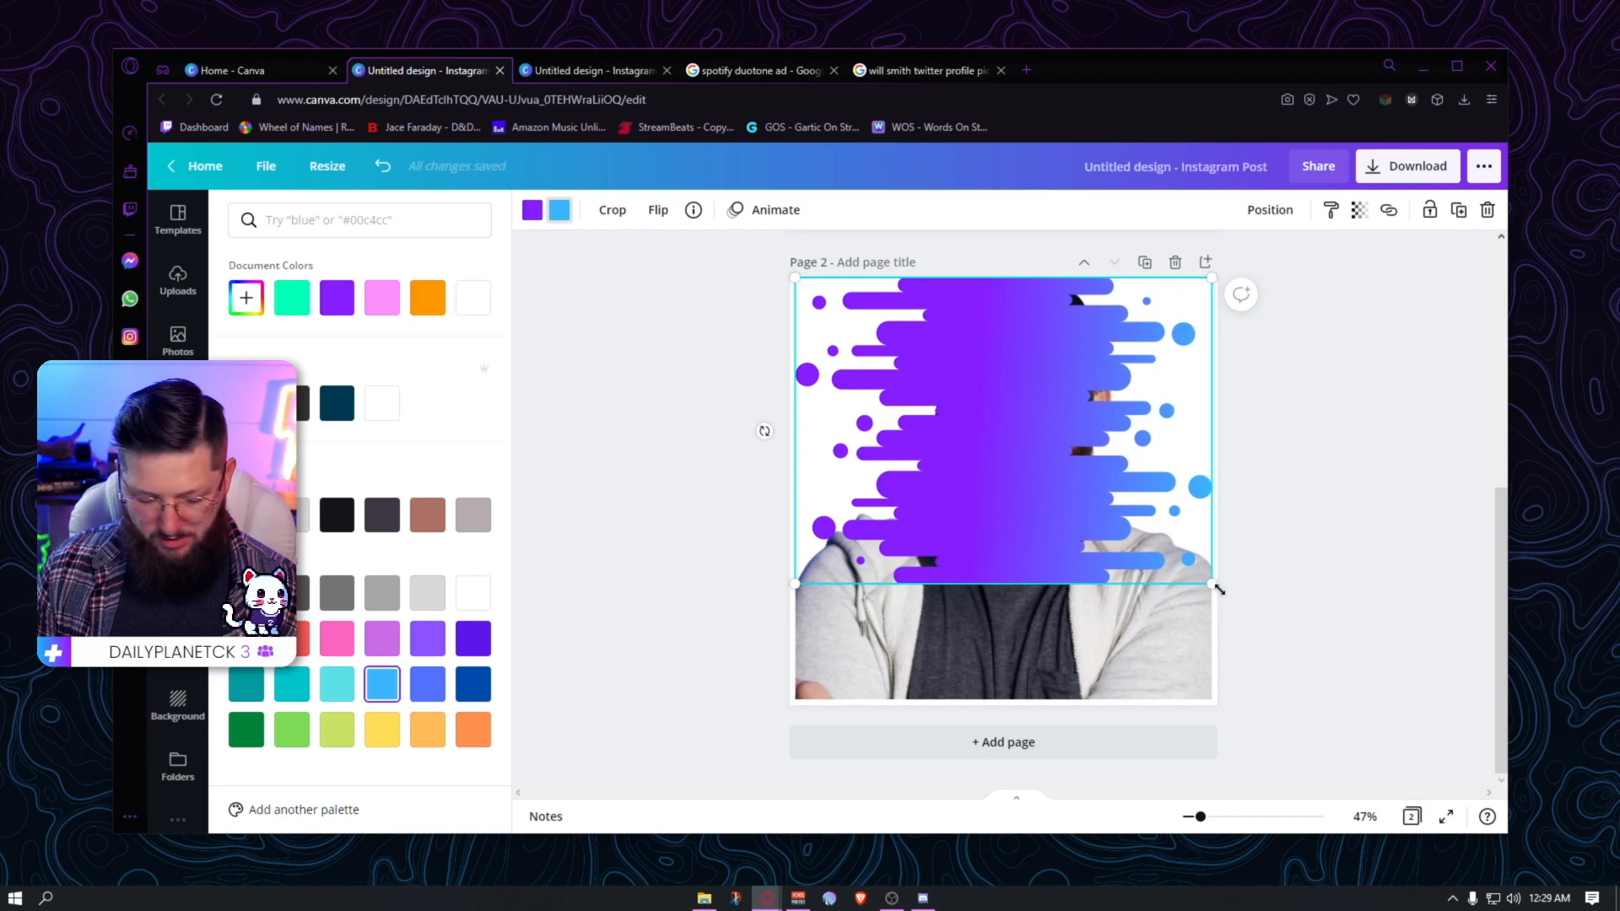
- Try the dripping graphic enlarged past the page's left edge behind the portrait, and delete it
{"action": "left_click_drag", "start_coordinate": [1214, 585], "coordinate": [1301, 614]}
{"action": "left_click_drag", "start_coordinate": [1121, 503], "coordinate": [1074, 519]}
{"action": "left_click", "coordinate": [1270, 210]}
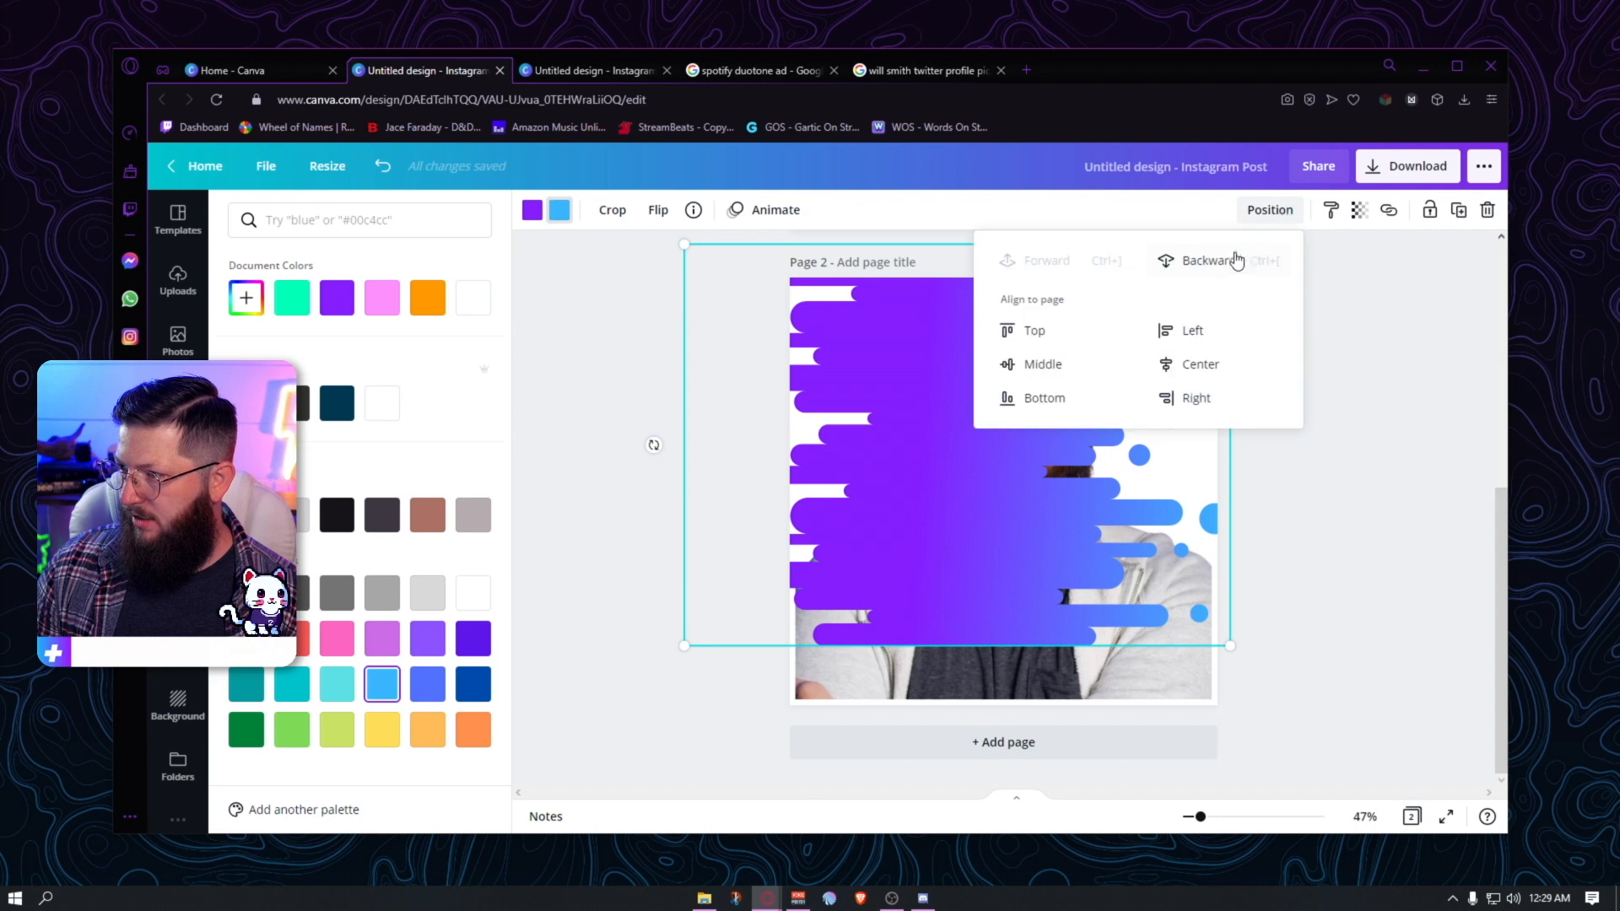
{"action": "left_click", "coordinate": [1228, 263]}
{"action": "left_click", "coordinate": [1417, 472]}
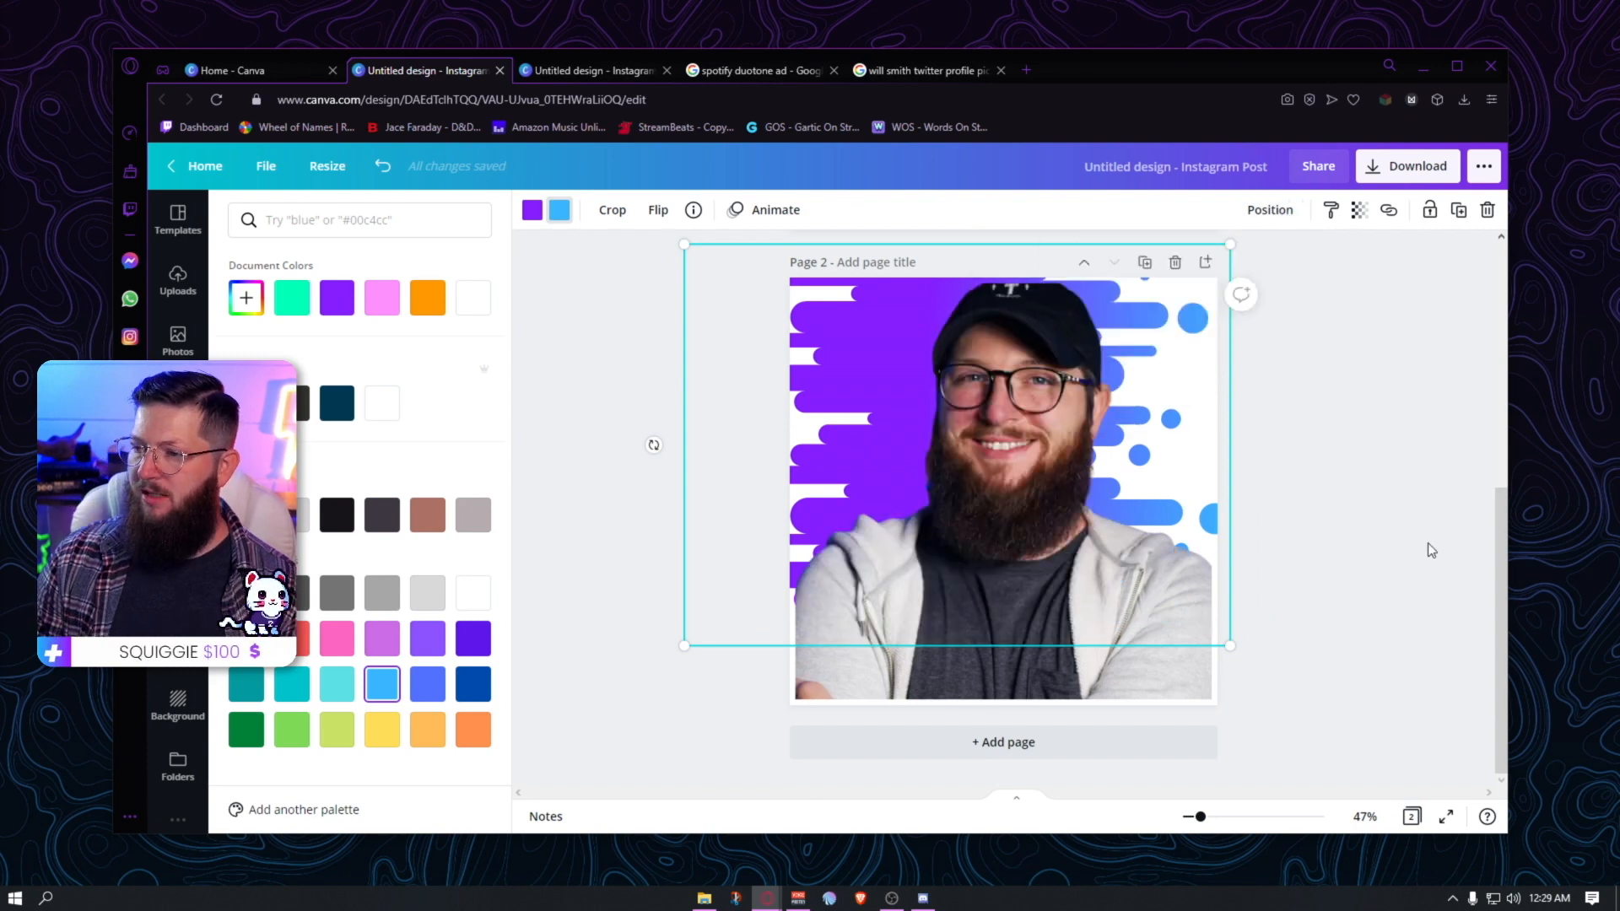
{"action": "key", "text": "Delete"}
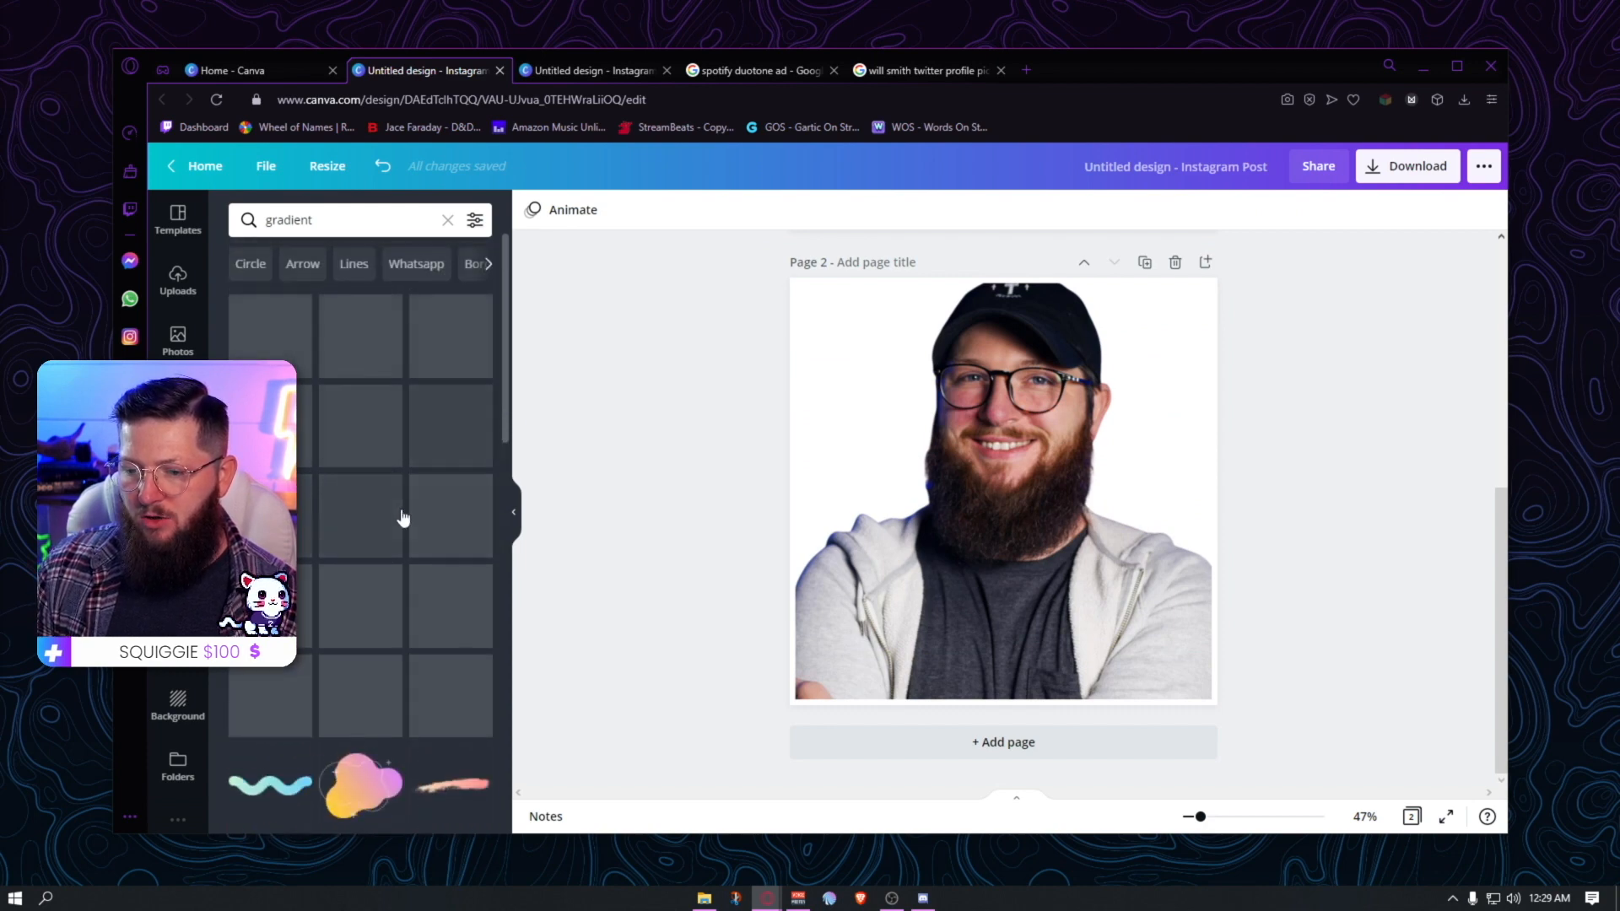
- Add the pink-and-purple blob graphic with white outline to page 2, enlarge it to about 1,257 × 925, and align it with the page's left edge
{"action": "left_click", "coordinate": [267, 341]}
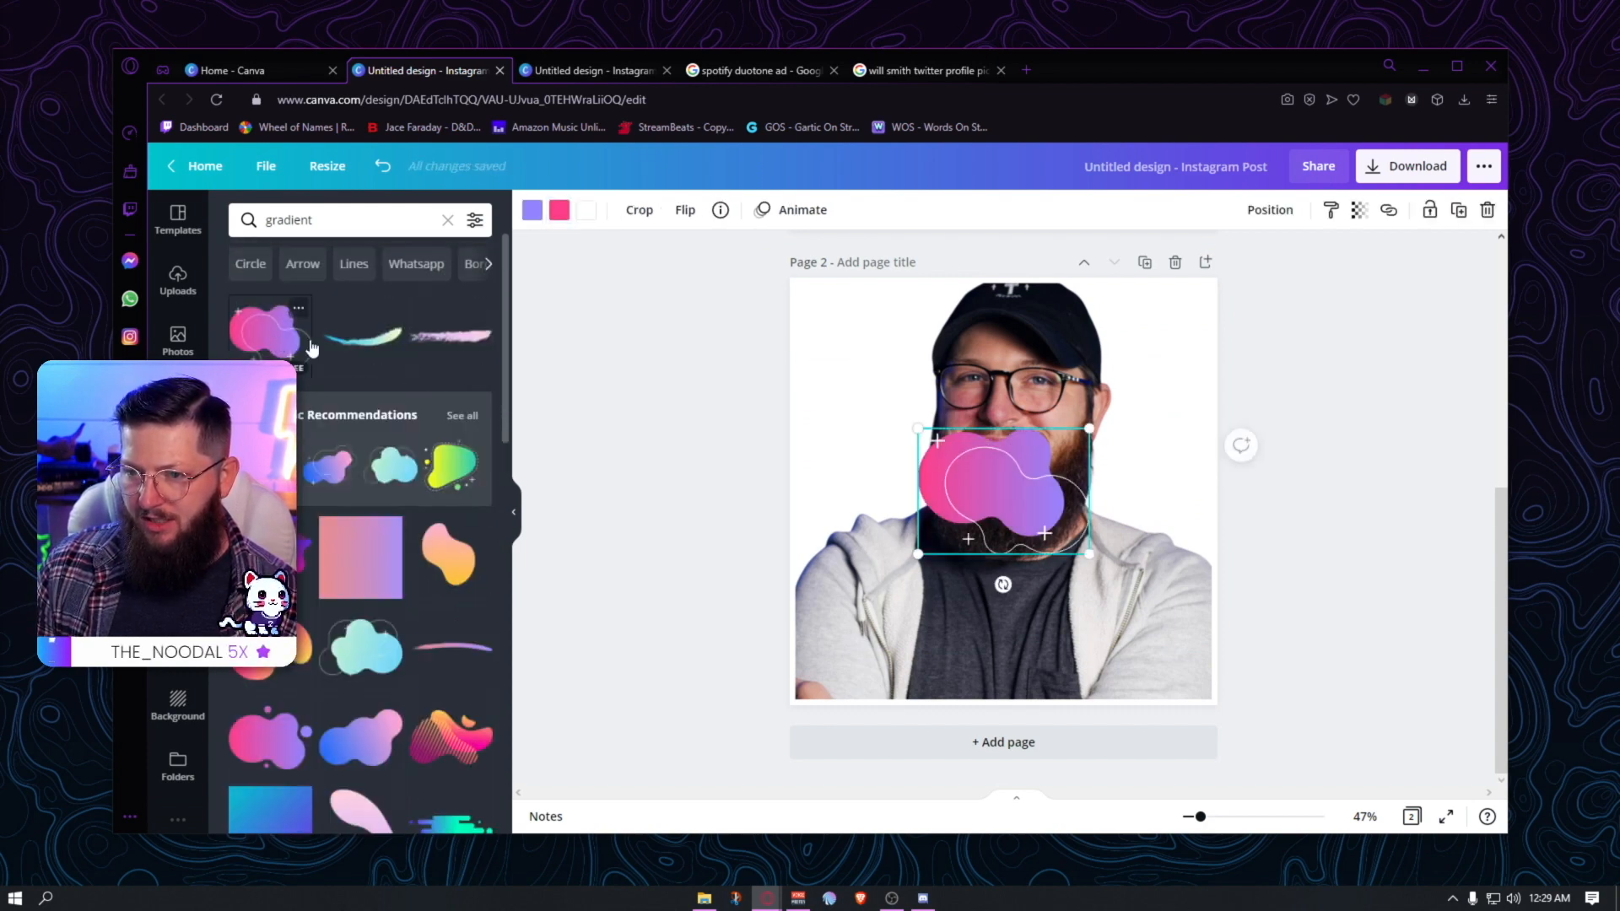
{"action": "left_click_drag", "start_coordinate": [994, 484], "coordinate": [893, 337]}
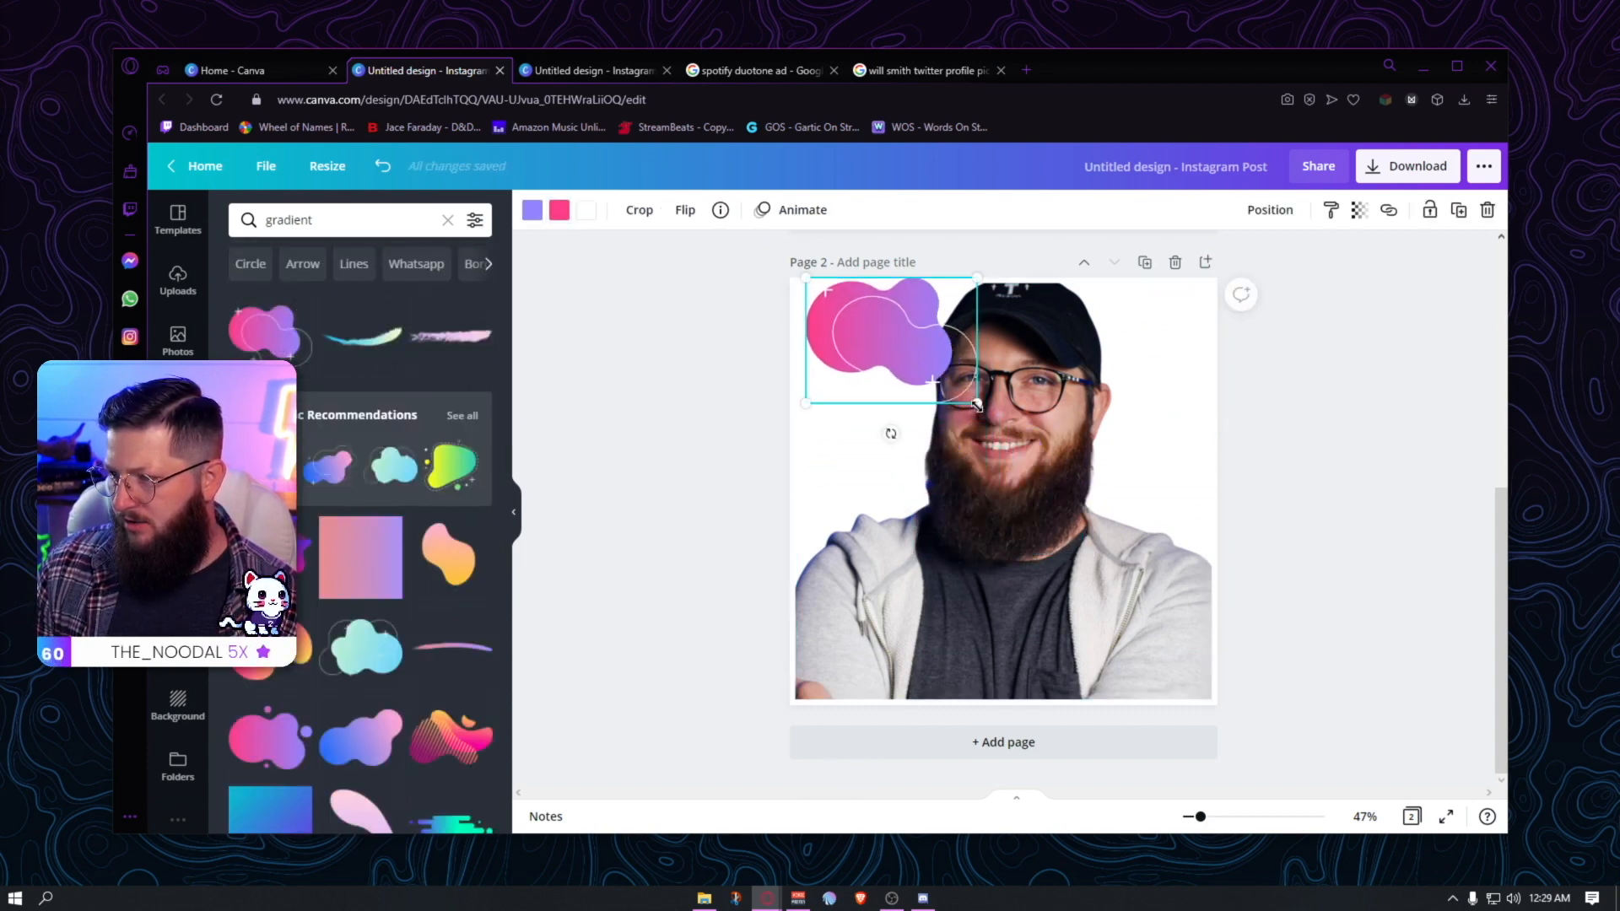
{"action": "left_click_drag", "start_coordinate": [976, 402], "coordinate": [1305, 666]}
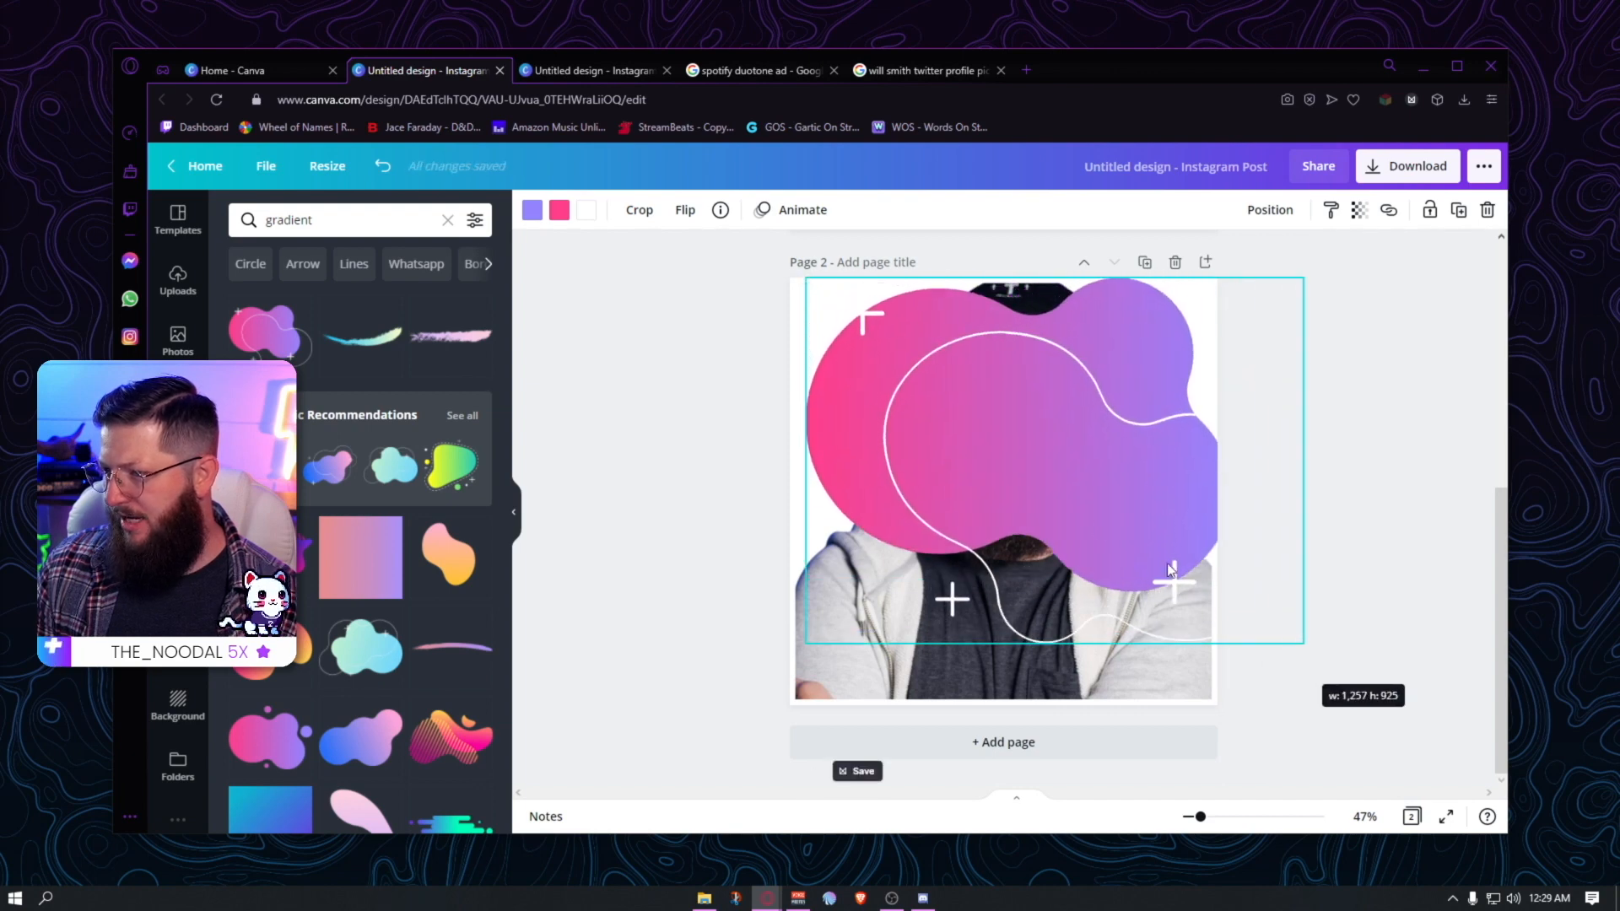
{"action": "left_click_drag", "start_coordinate": [1097, 522], "coordinate": [1081, 554]}
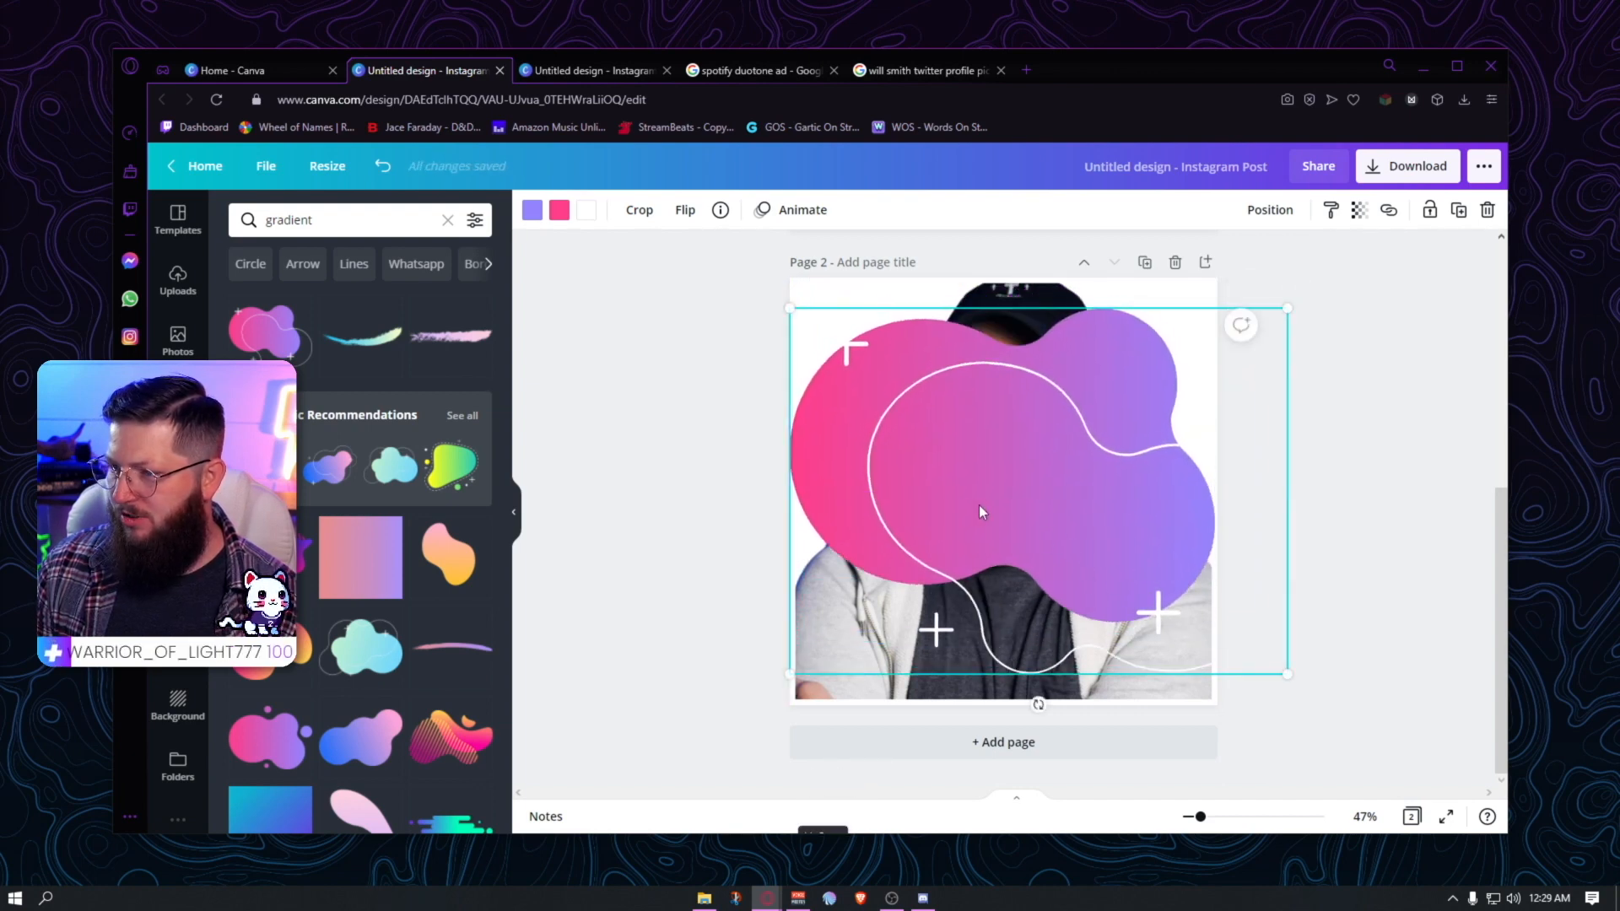
{"action": "left_click_drag", "start_coordinate": [1116, 390], "coordinate": [1113, 378]}
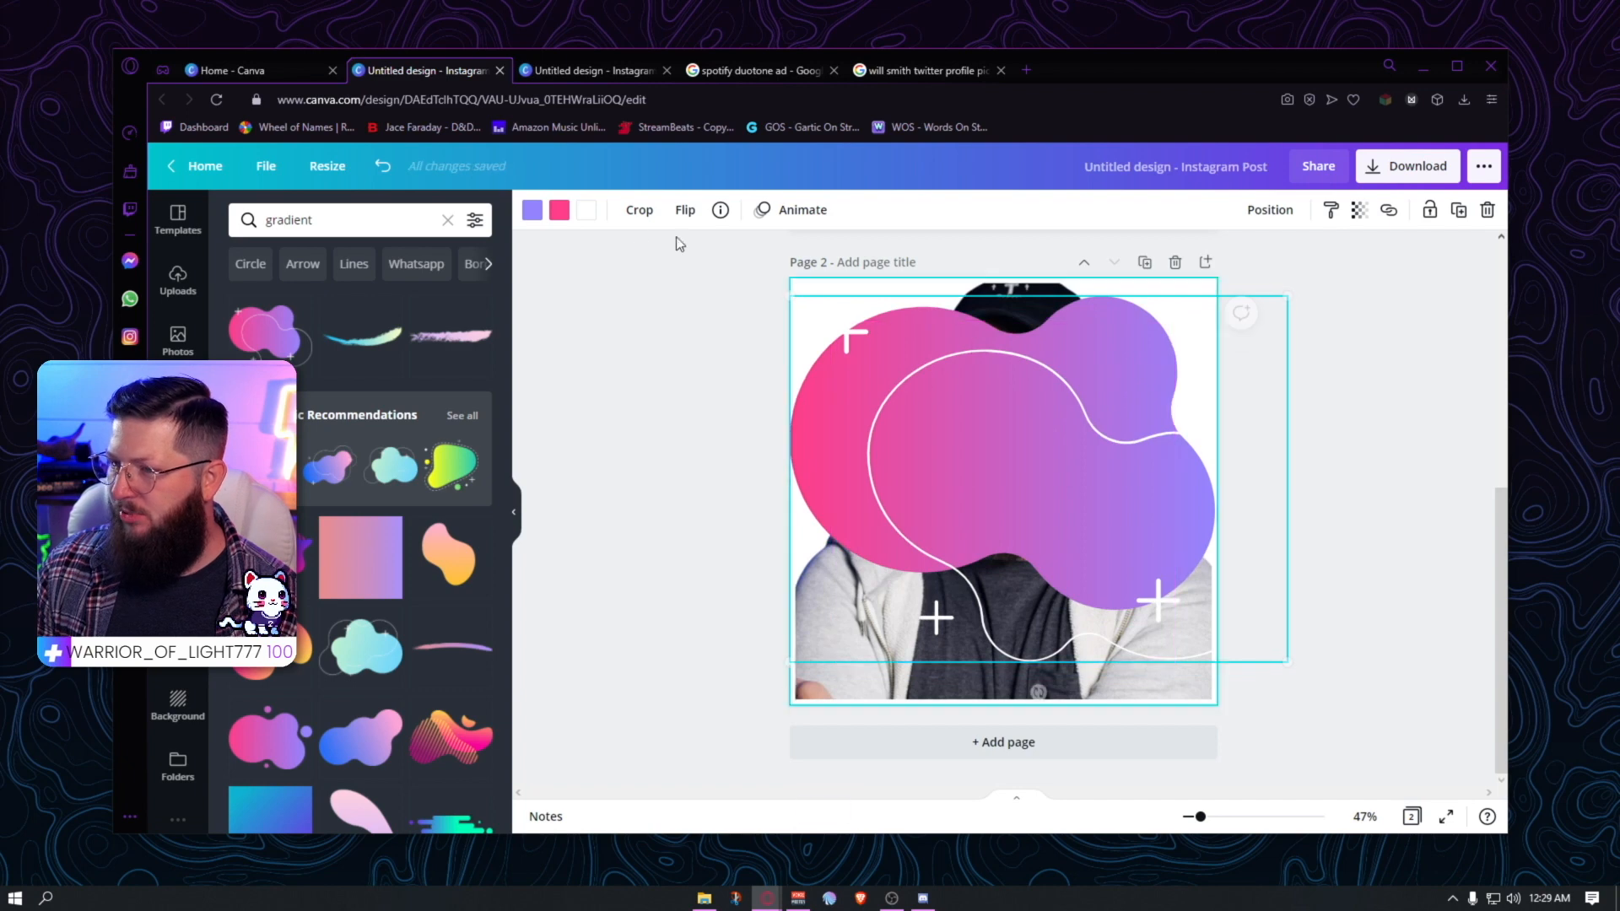
- Recolor the blob graphic's gradient, changing lavender to the document's purple and pink to light blue
{"action": "left_click", "coordinate": [533, 212]}
{"action": "left_click", "coordinate": [337, 300]}
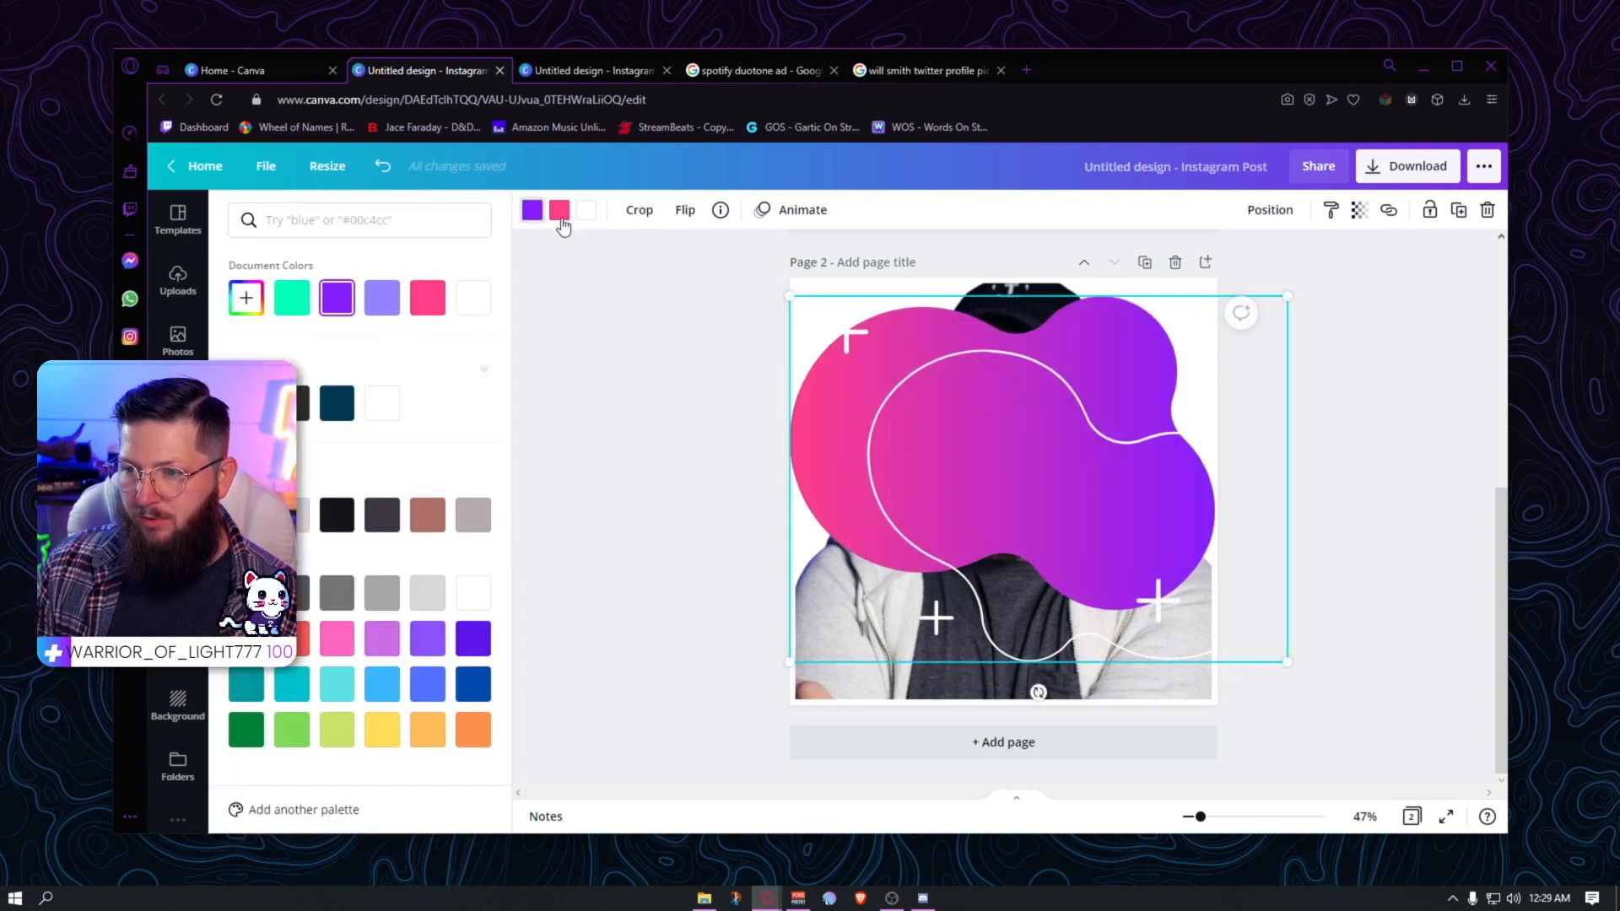
{"action": "left_click", "coordinate": [382, 683]}
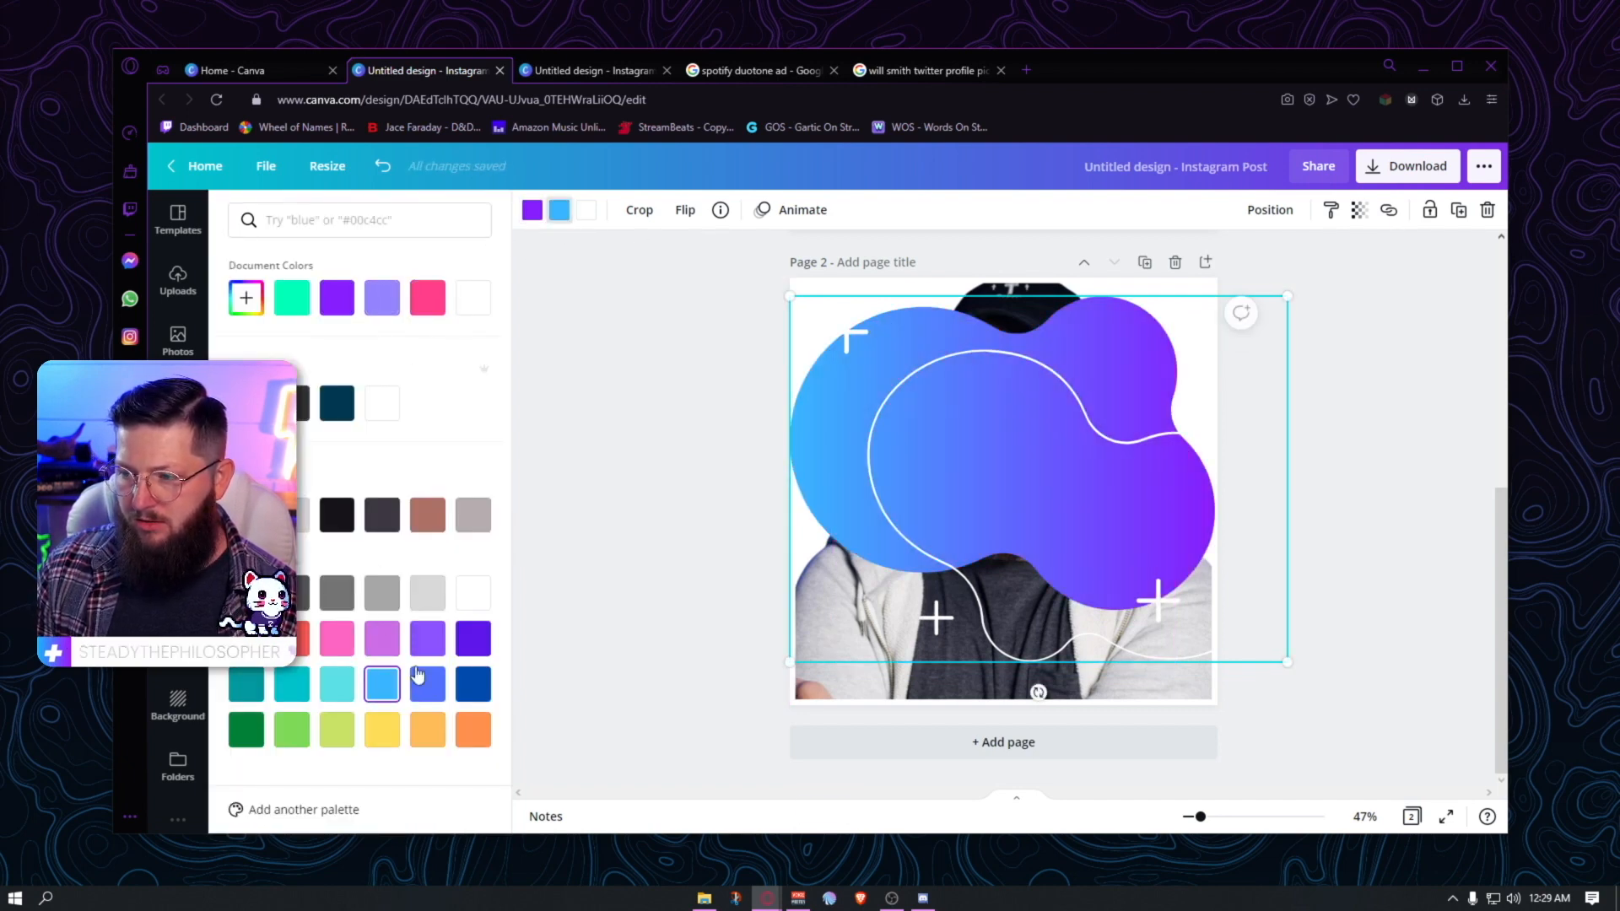
- Send the blob graphic backward behind the portrait on page 2, and select the page background
{"action": "left_click", "coordinate": [1265, 210]}
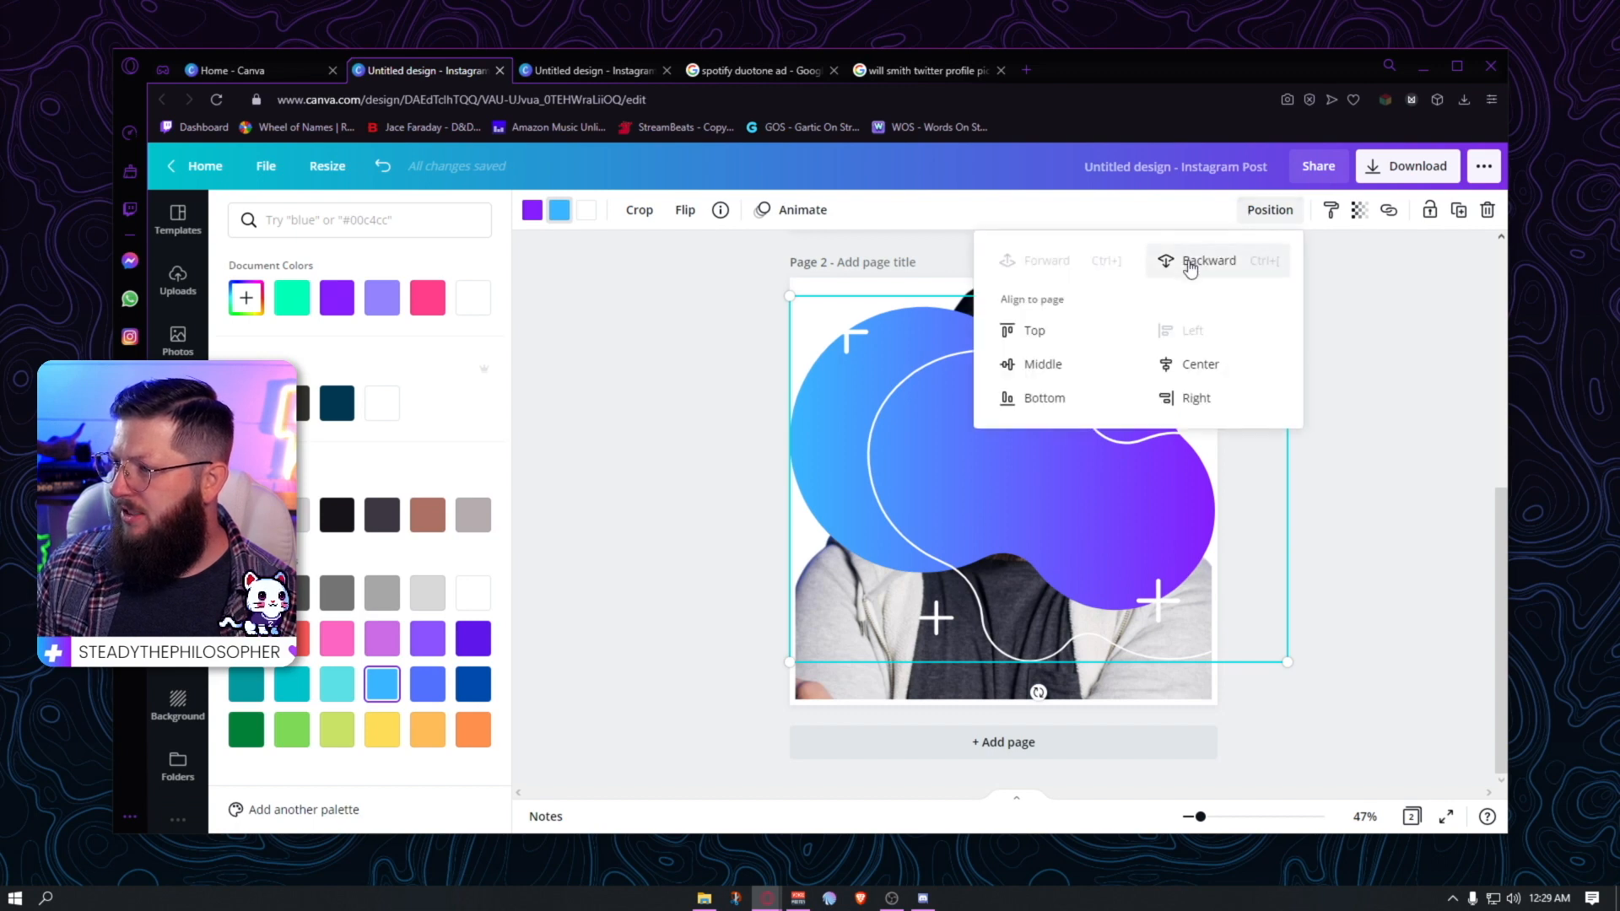
{"action": "left_click", "coordinate": [1191, 262]}
{"action": "left_click", "coordinate": [1453, 437]}
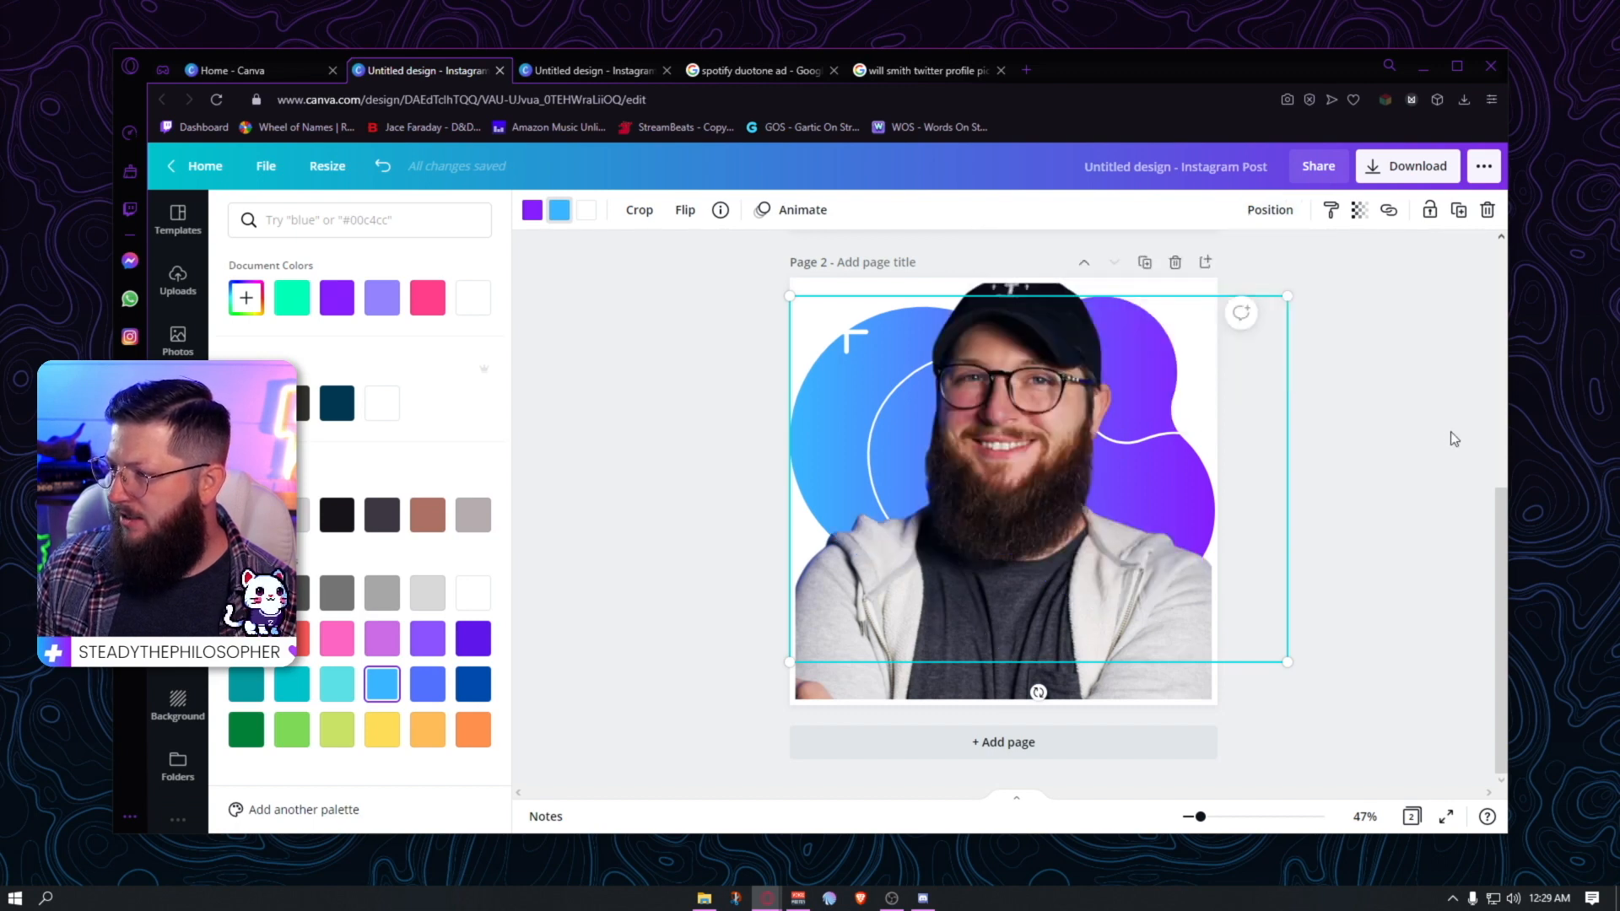
{"action": "left_click", "coordinate": [828, 281]}
{"action": "left_click", "coordinate": [818, 289]}
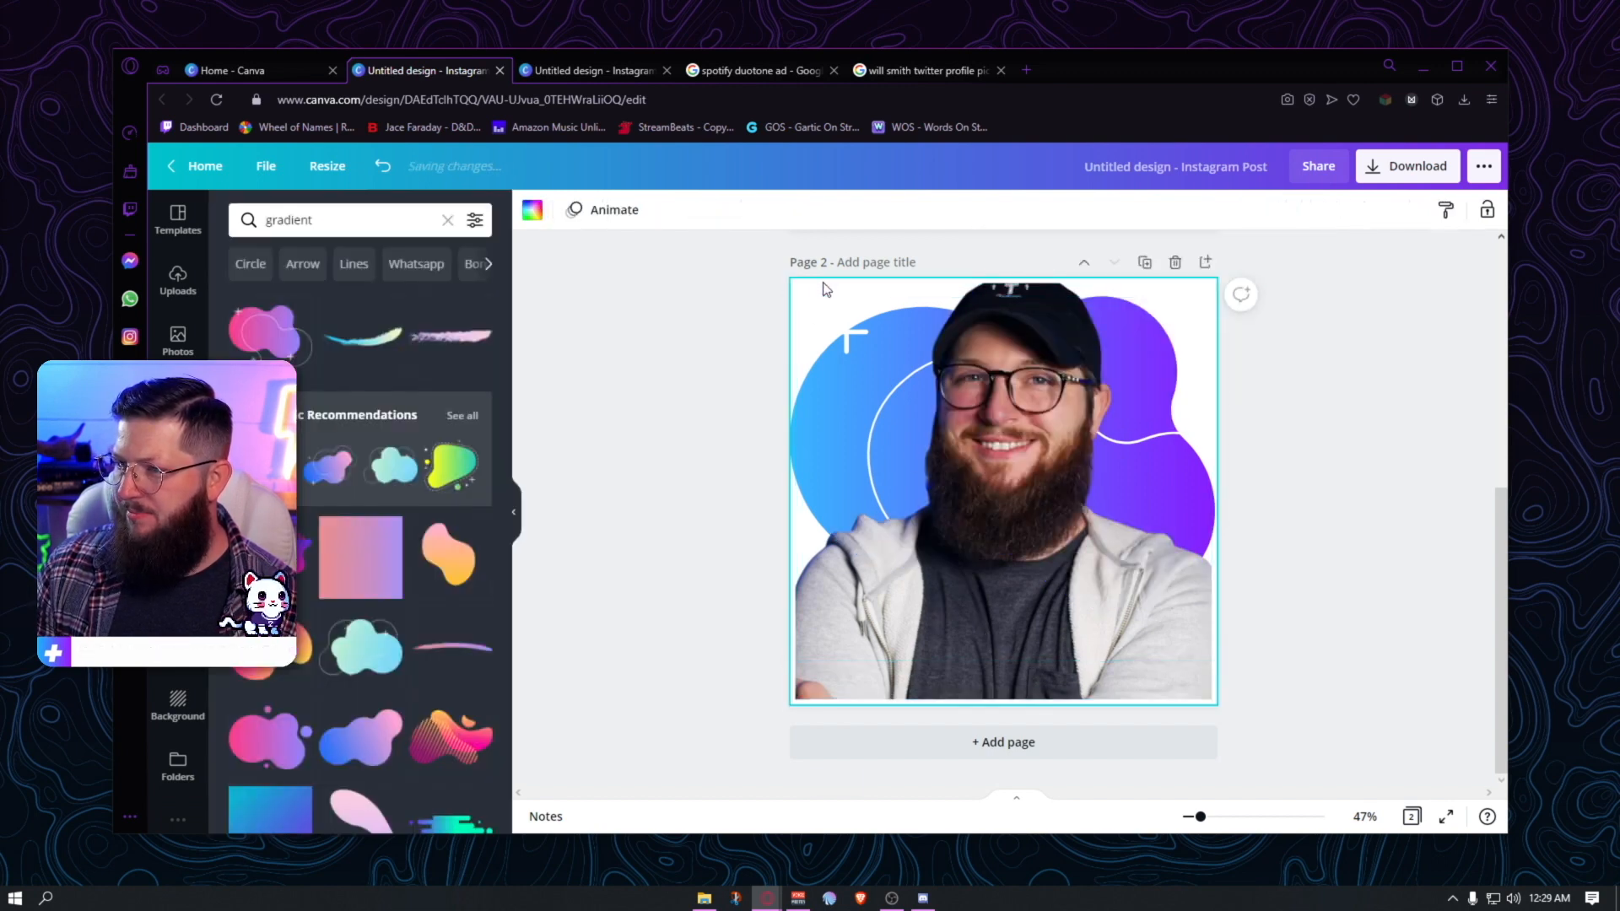
- Set the page 2 background to the near-black shade from the photo colors
{"action": "left_click", "coordinate": [532, 210]}
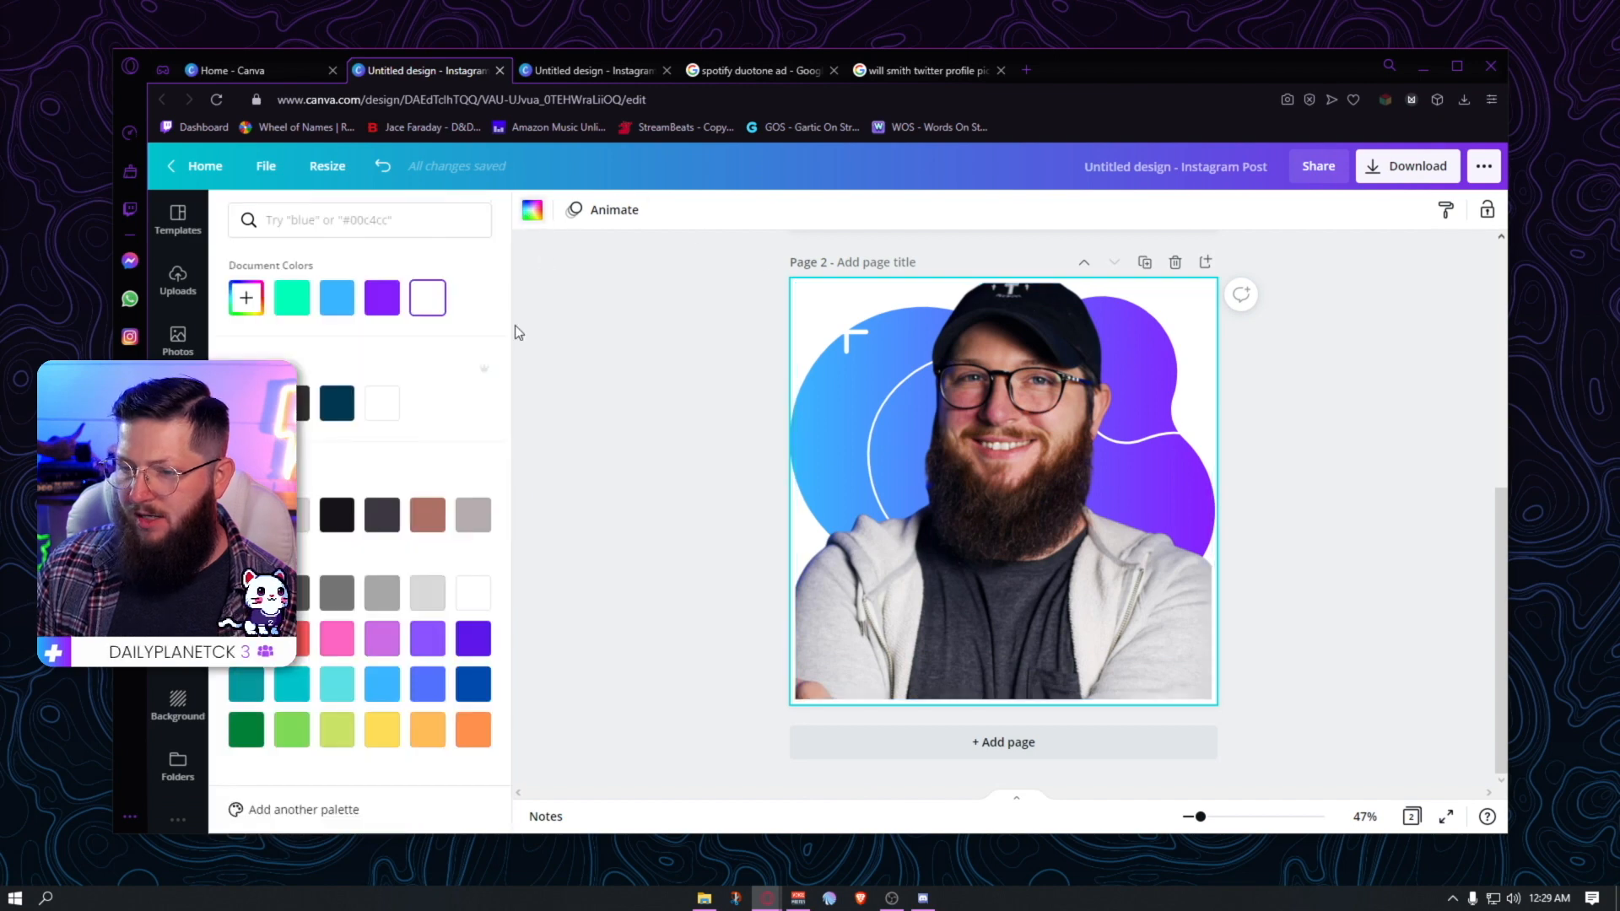
{"action": "left_click", "coordinate": [338, 515]}
{"action": "left_click", "coordinate": [605, 432]}
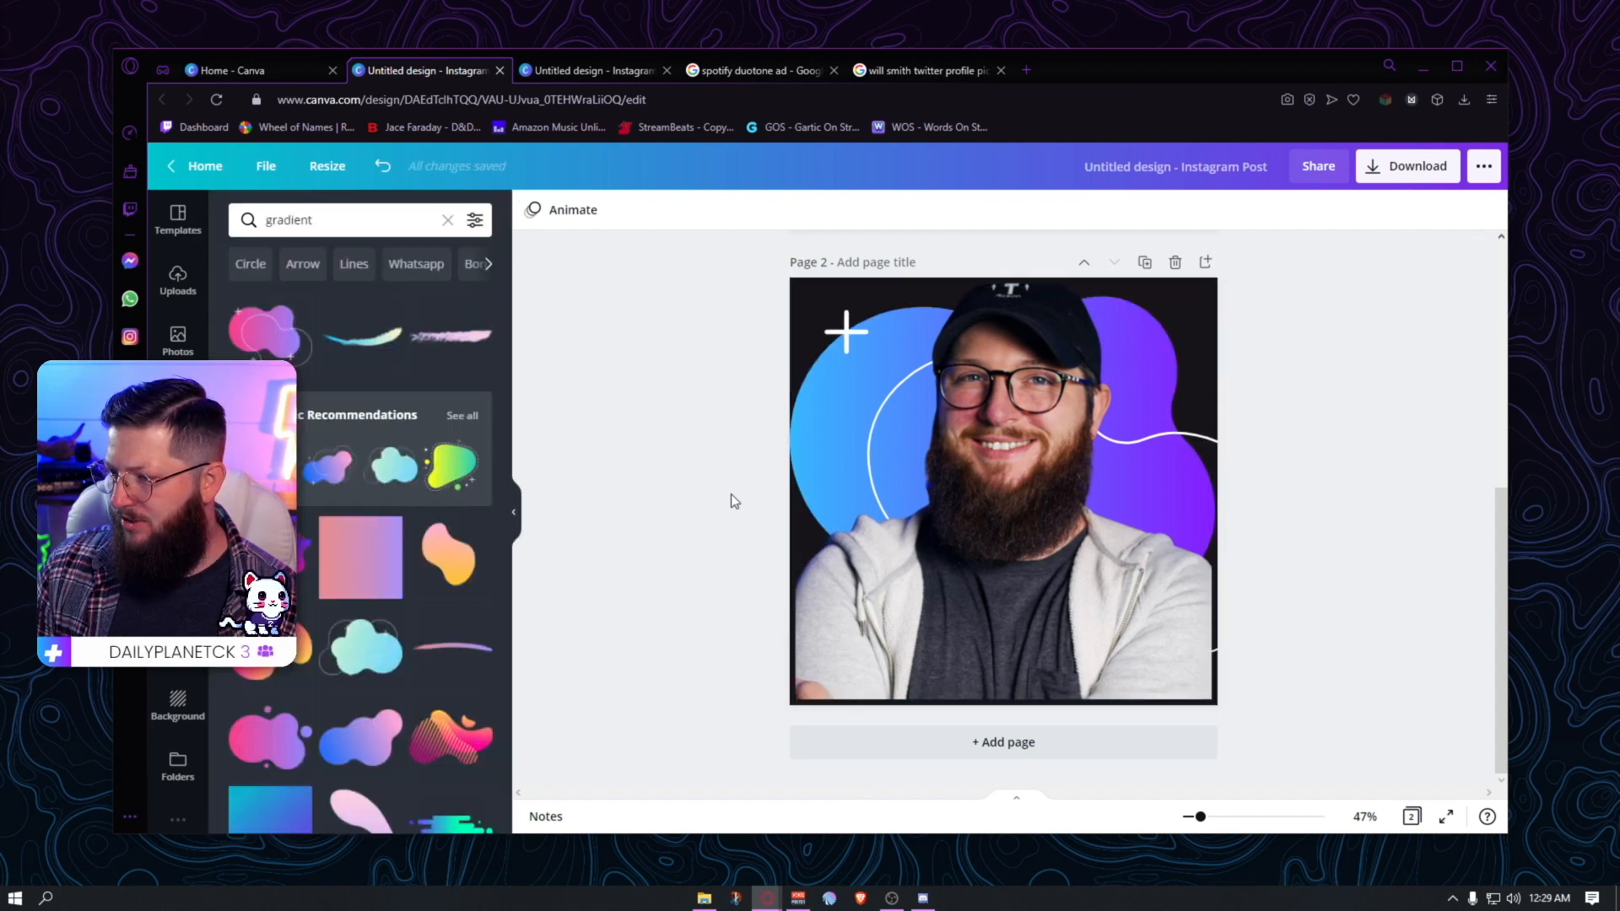
- Enlarge the portrait slightly past the edges of page 2, and undo the layer change that puts the blob graphic in front of it
{"action": "left_click", "coordinate": [1188, 493]}
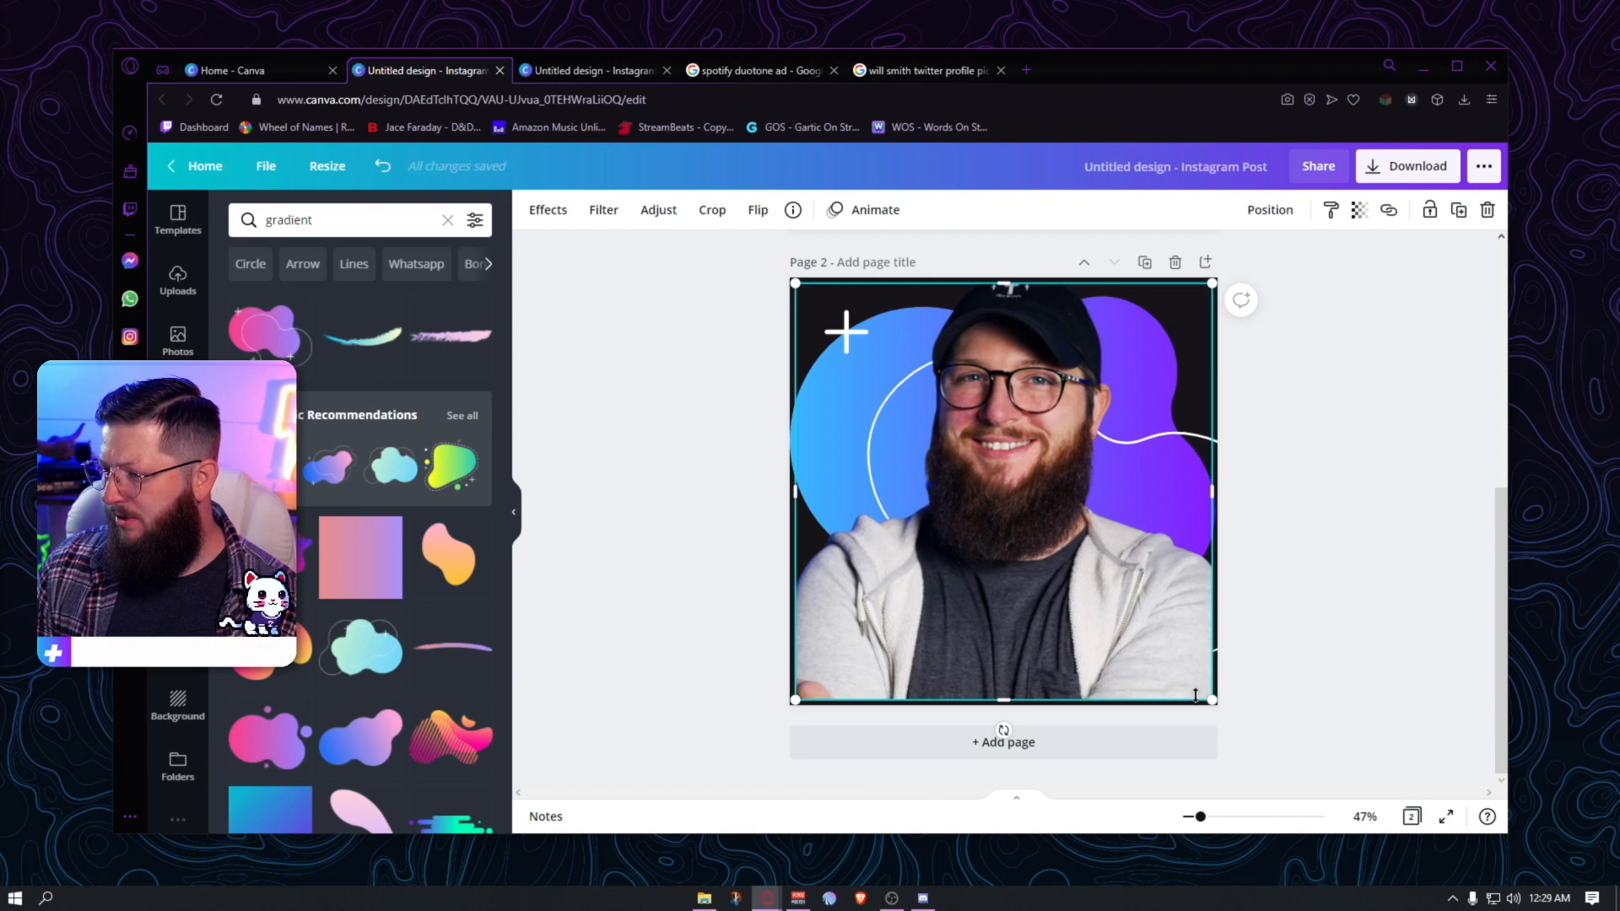
{"action": "left_click_drag", "start_coordinate": [1213, 701], "coordinate": [1233, 714]}
{"action": "left_click", "coordinate": [1406, 600]}
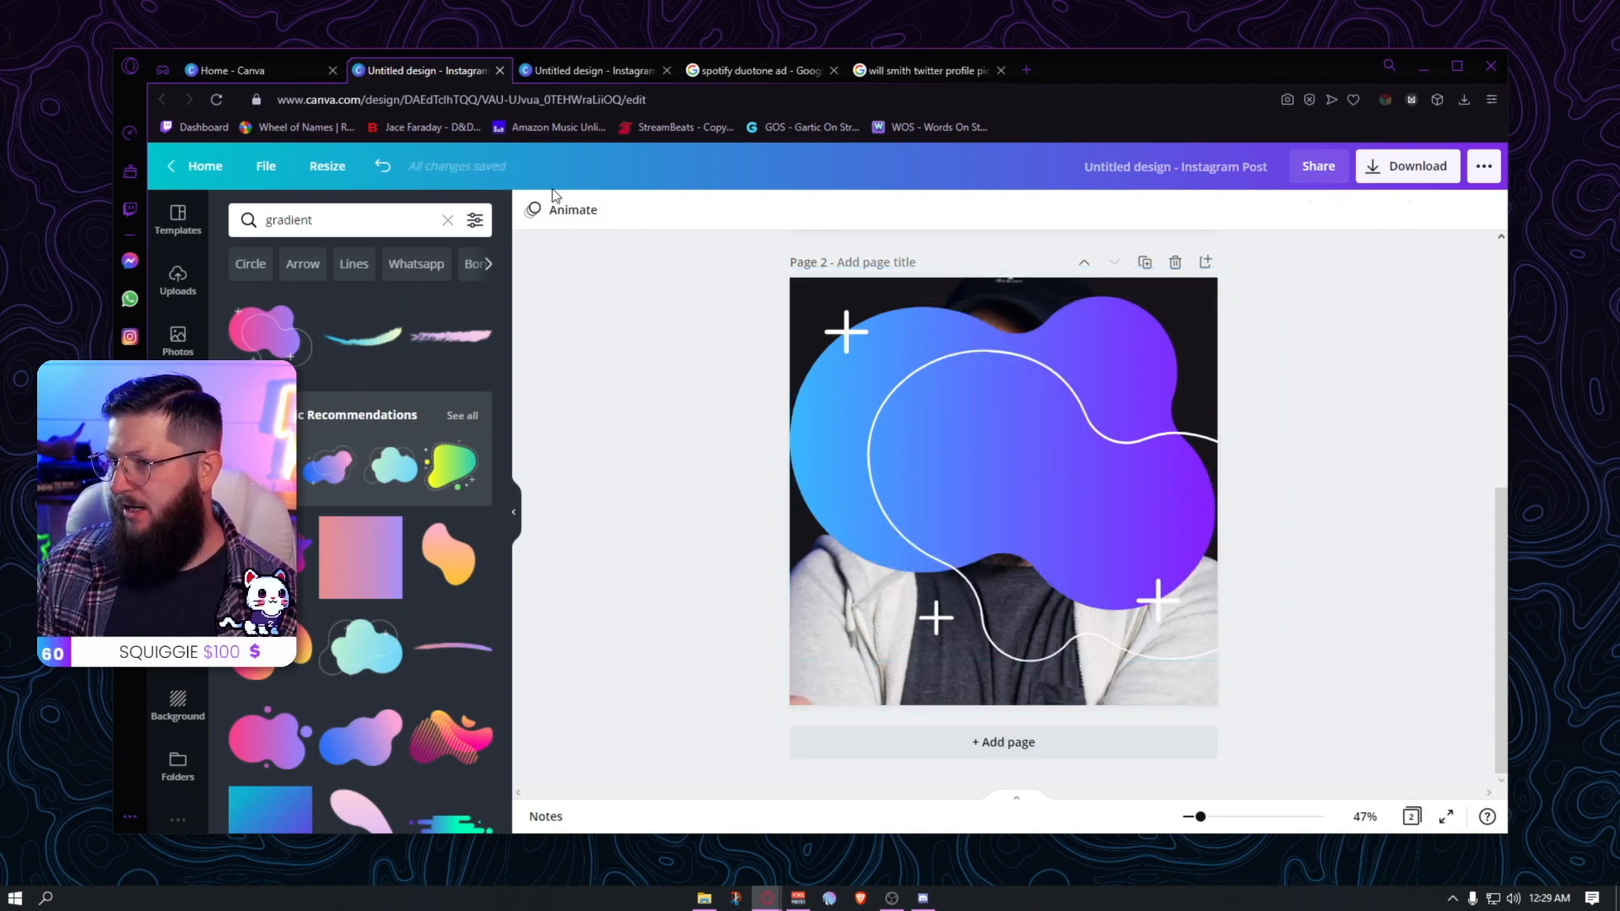
{"action": "left_click", "coordinate": [382, 165]}
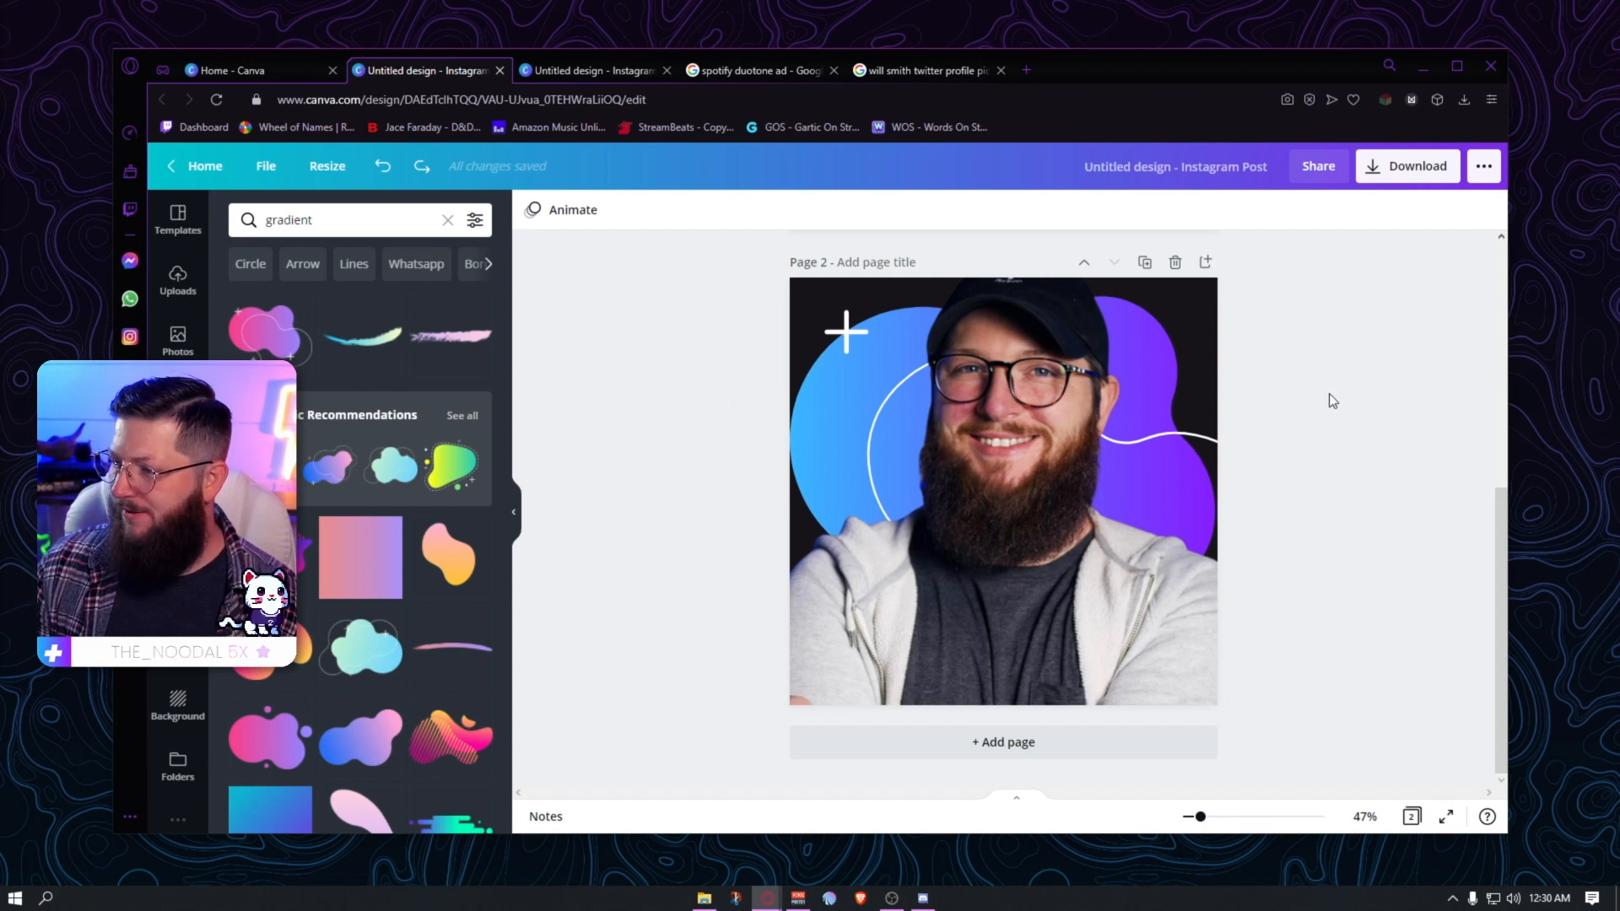
- Copy the green Spotify duotone photo effect image from the Google Images results, and return to the Canva design
{"action": "left_click", "coordinate": [740, 73]}
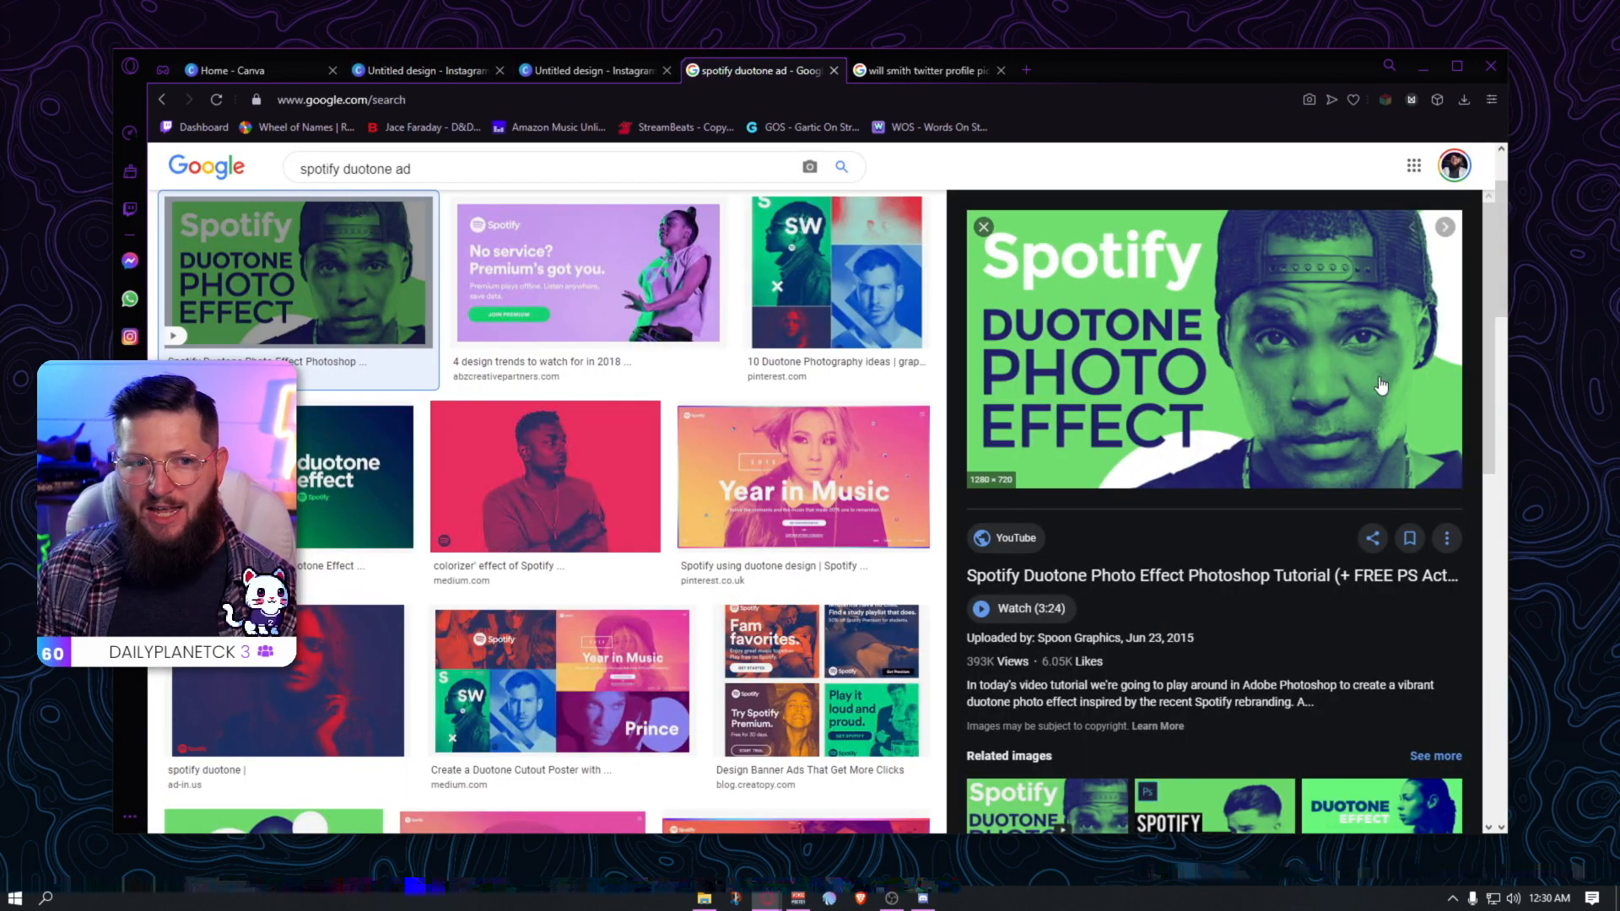
{"action": "right_click", "coordinate": [1230, 342]}
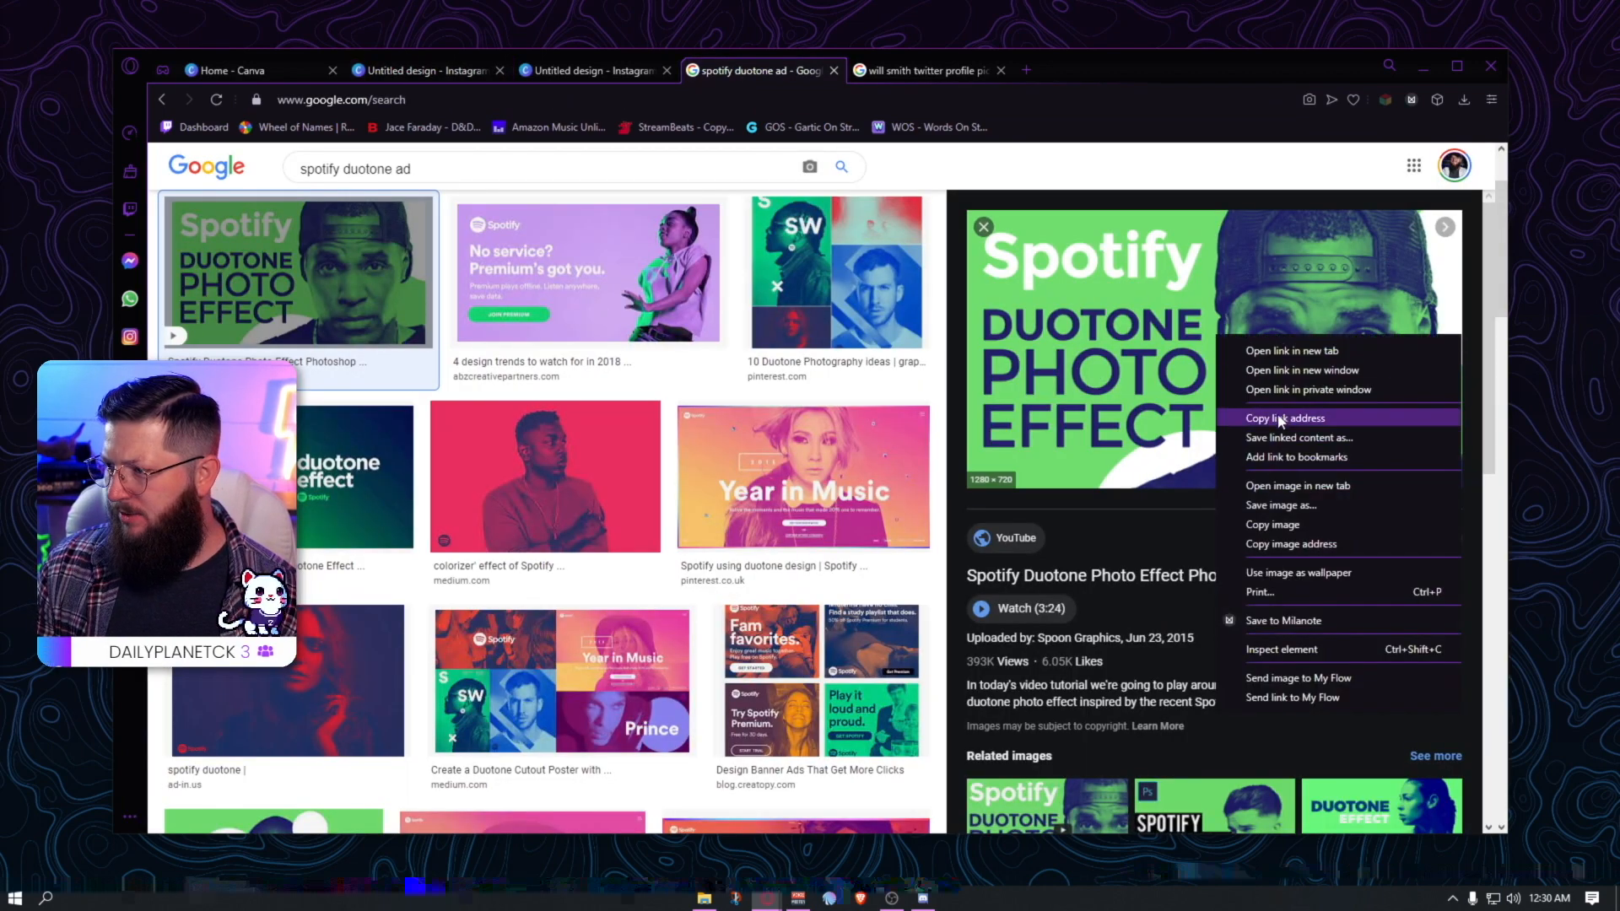
{"action": "left_click", "coordinate": [1273, 523]}
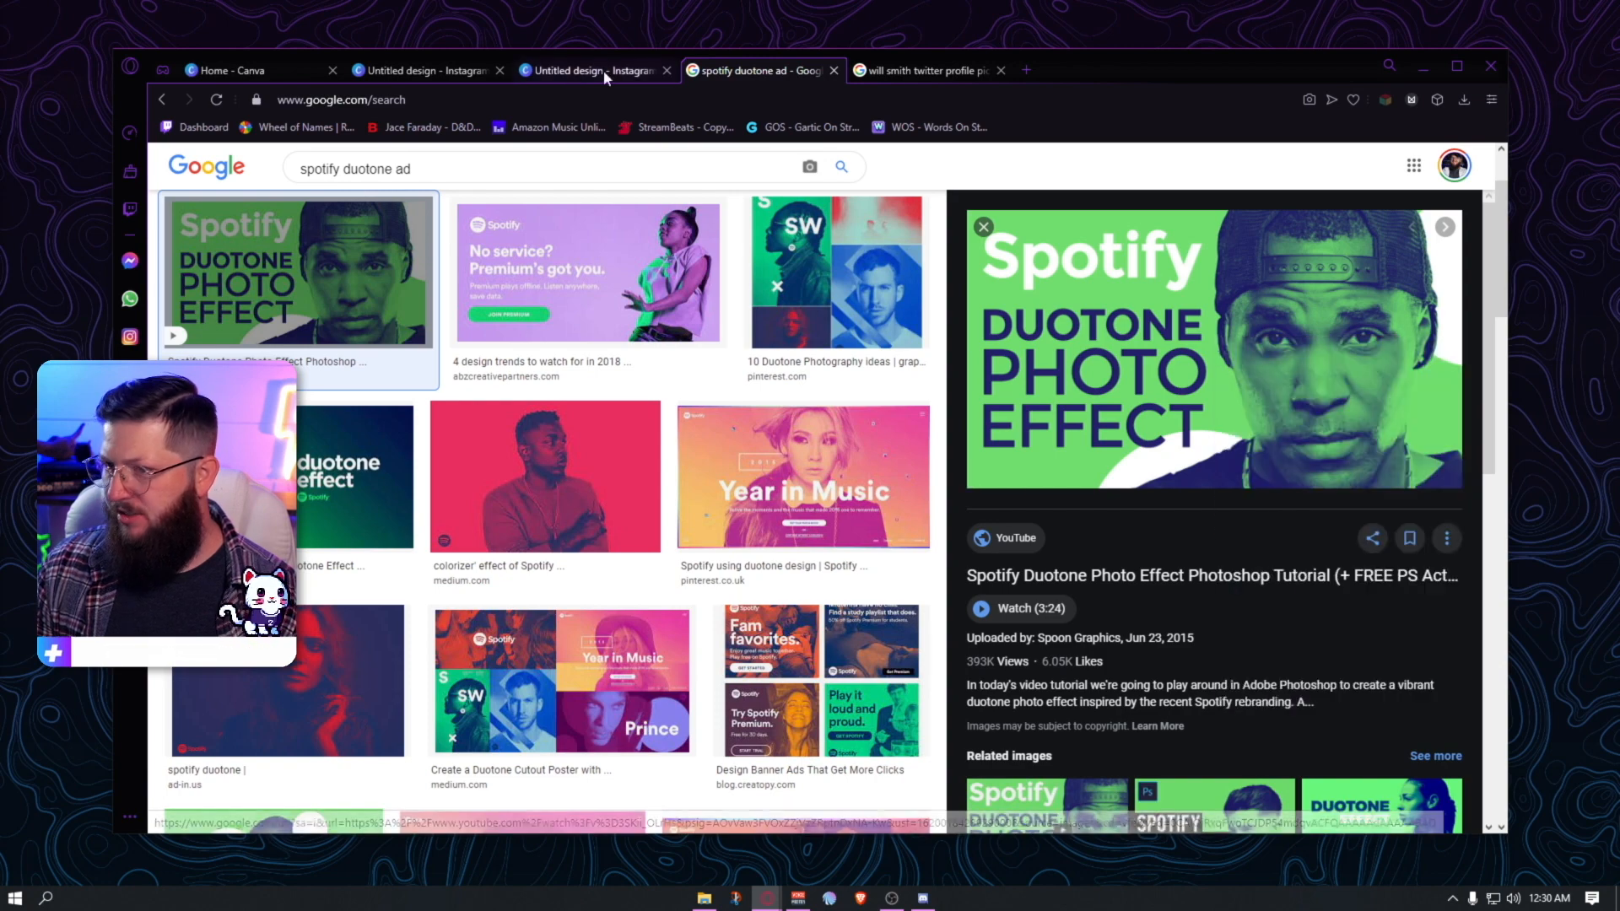
{"action": "left_click", "coordinate": [447, 71]}
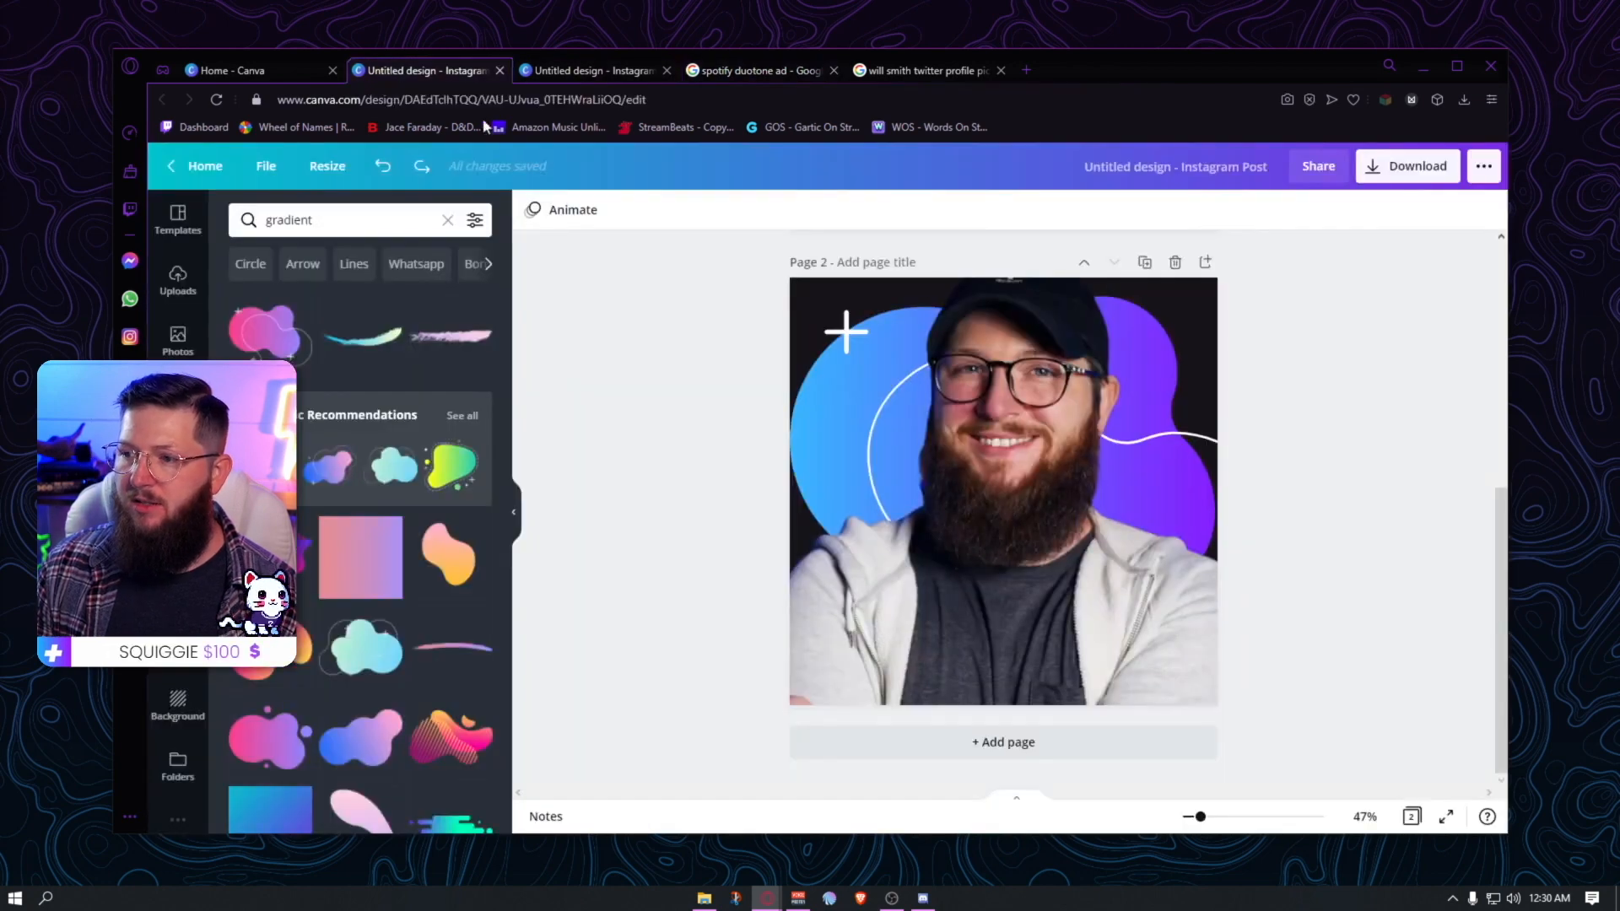
- Duplicate page 2 and shrink the portrait on the new page 3 to about 1,009 × 1,009, leaving a margin inside the page
{"action": "left_click", "coordinate": [1145, 262]}
{"action": "left_click", "coordinate": [1029, 520]}
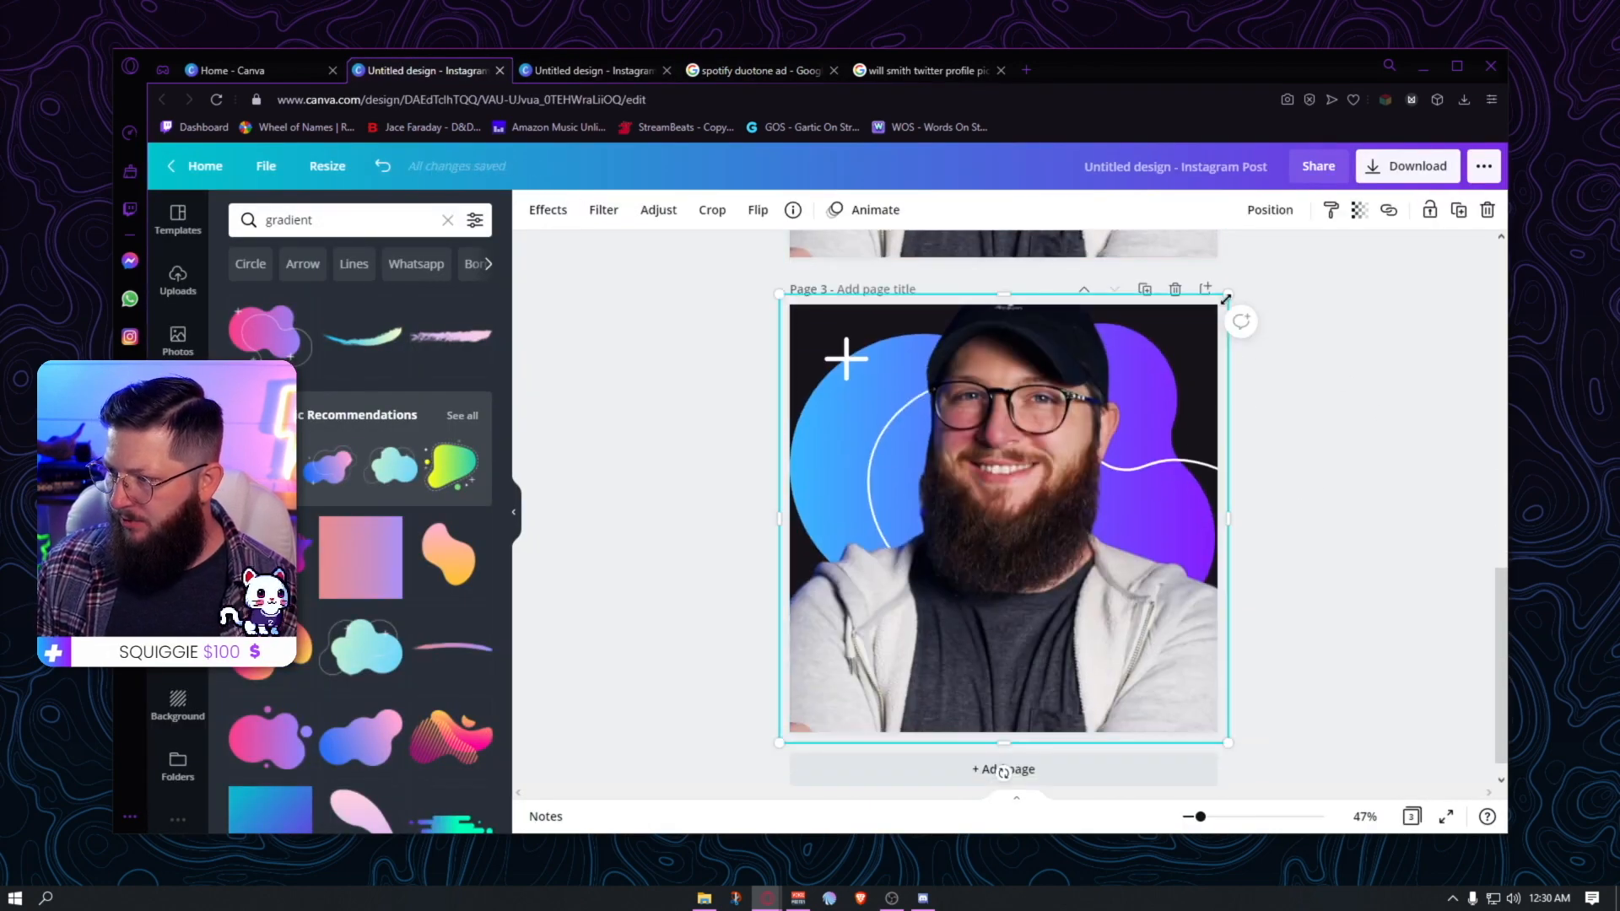
{"action": "left_click_drag", "start_coordinate": [1223, 302], "coordinate": [1199, 322]}
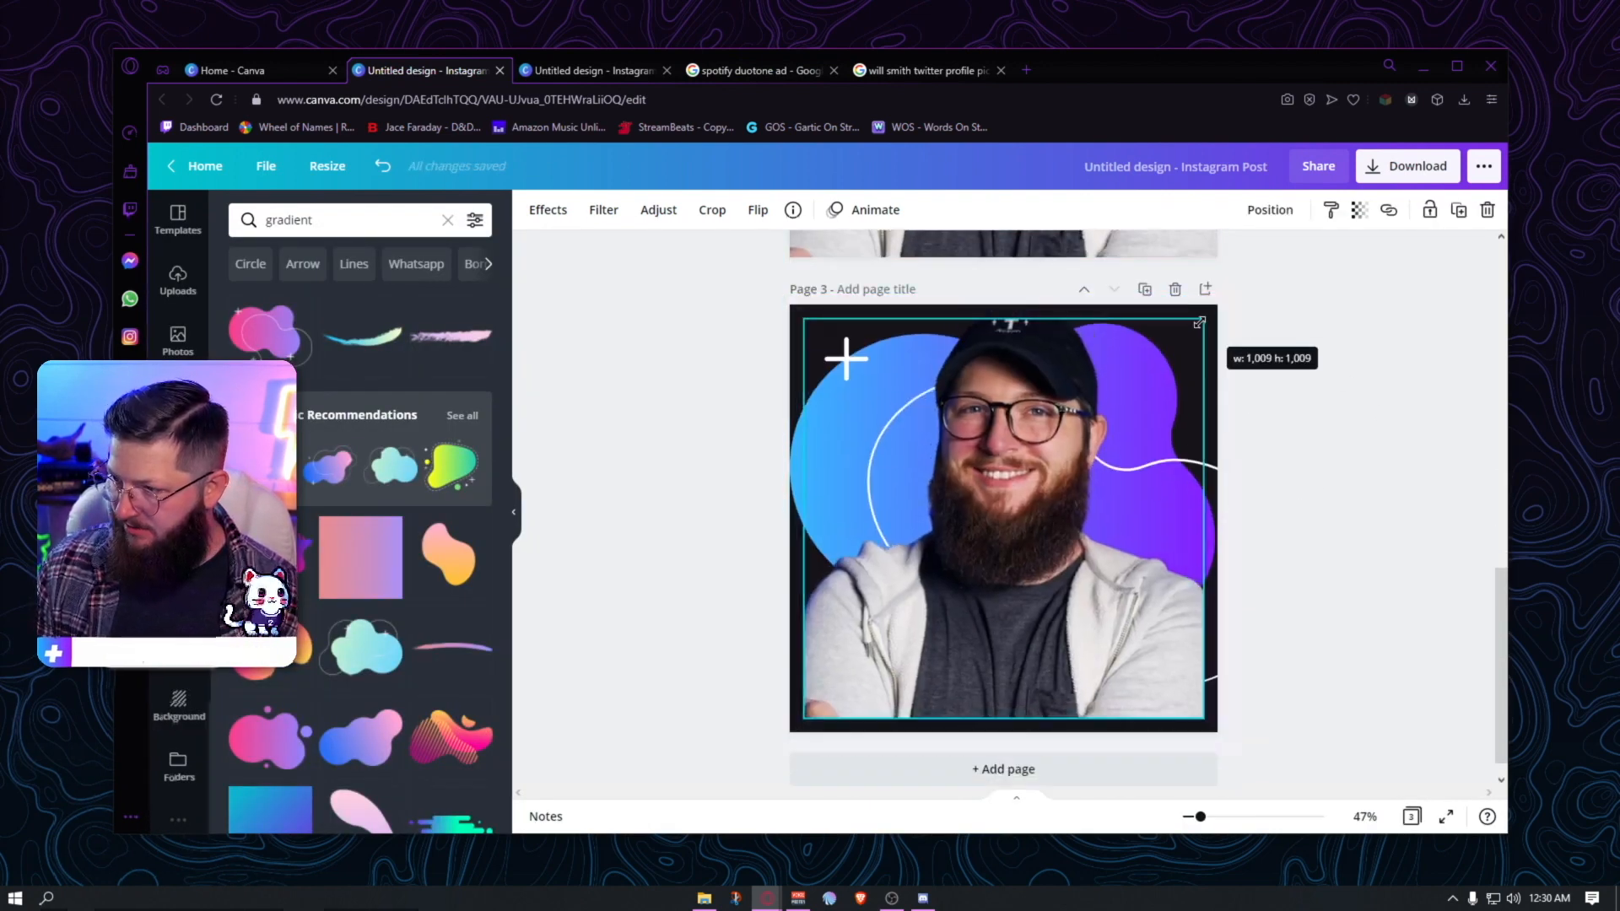
{"action": "left_click", "coordinate": [1366, 309]}
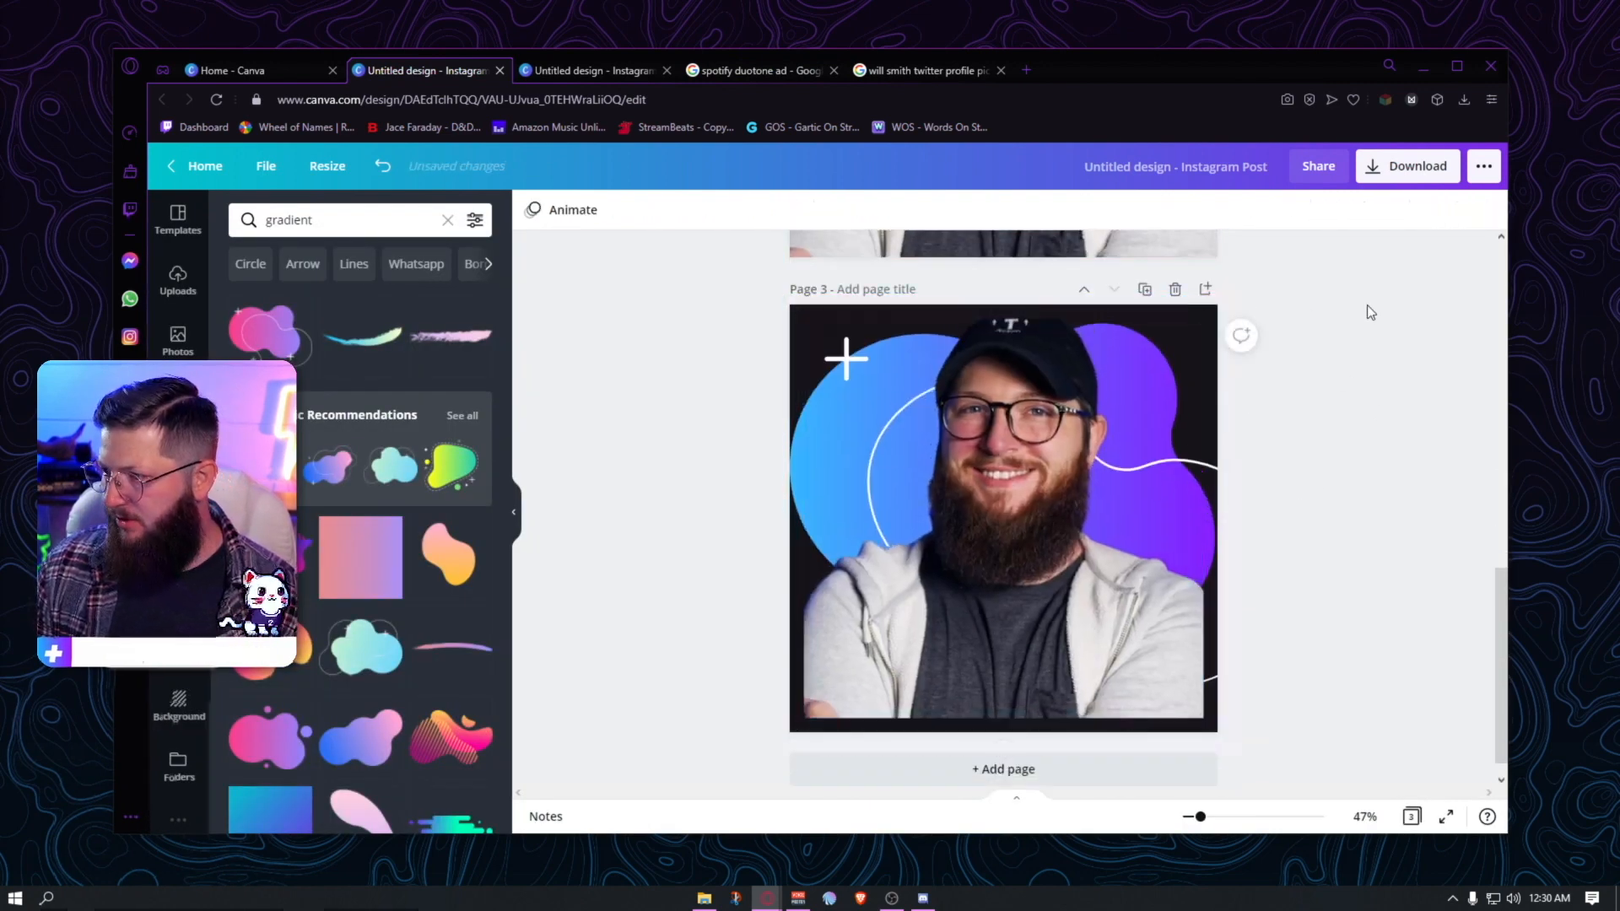
- Delete the blue-and-purple blob graphic from page 3 and select the page background
{"action": "left_click", "coordinate": [1218, 479]}
{"action": "key", "text": "Delete"}
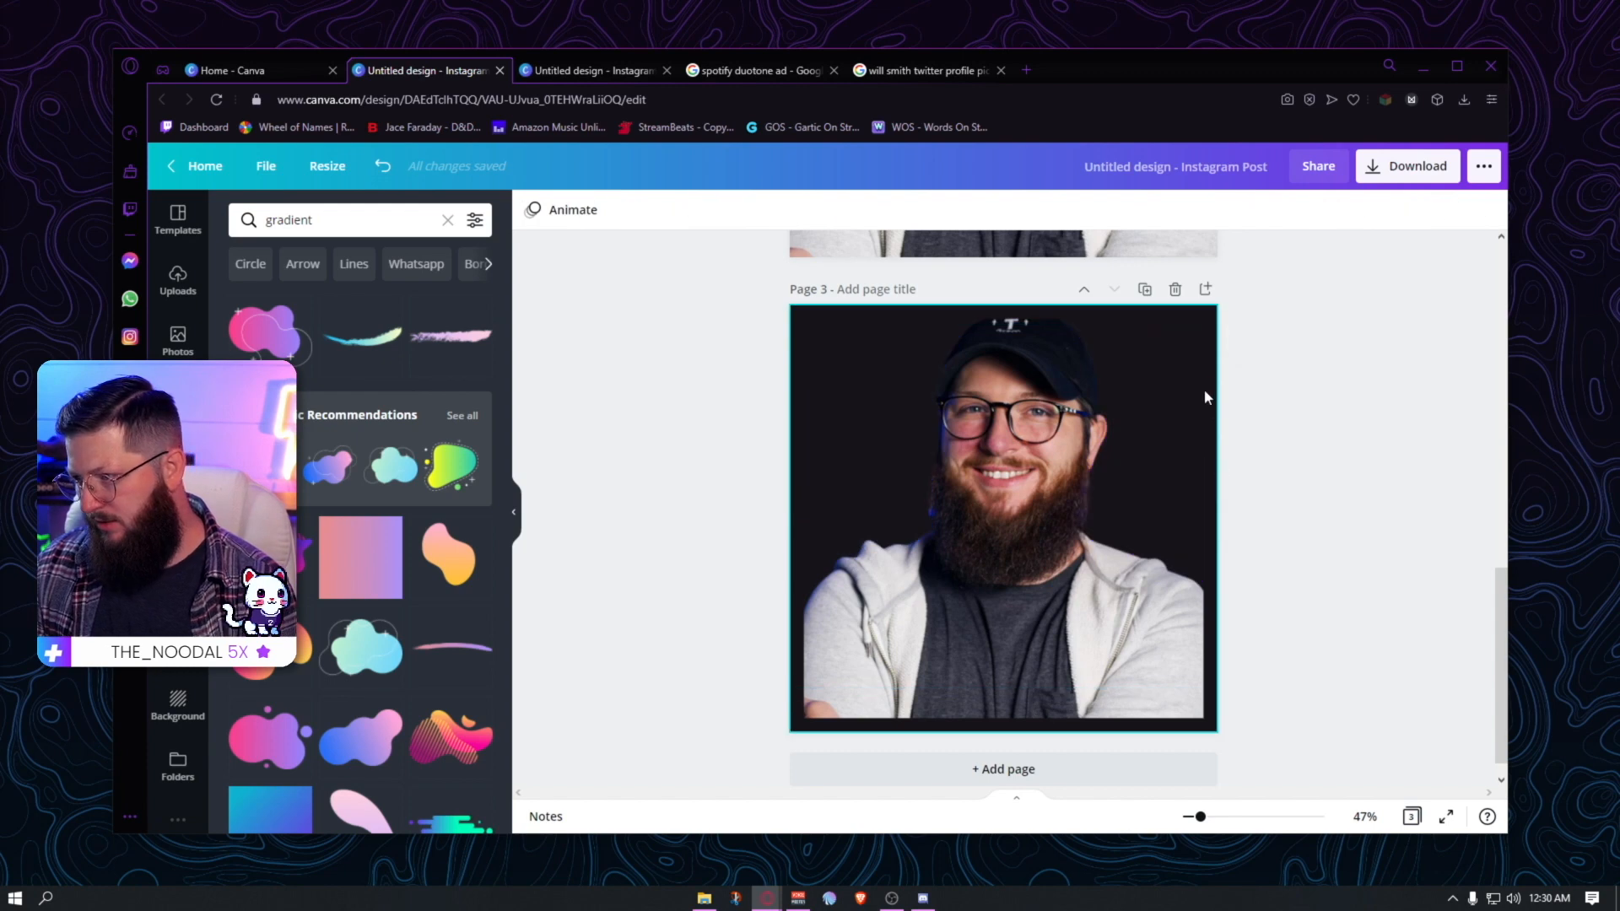
{"action": "left_click", "coordinate": [1205, 395]}
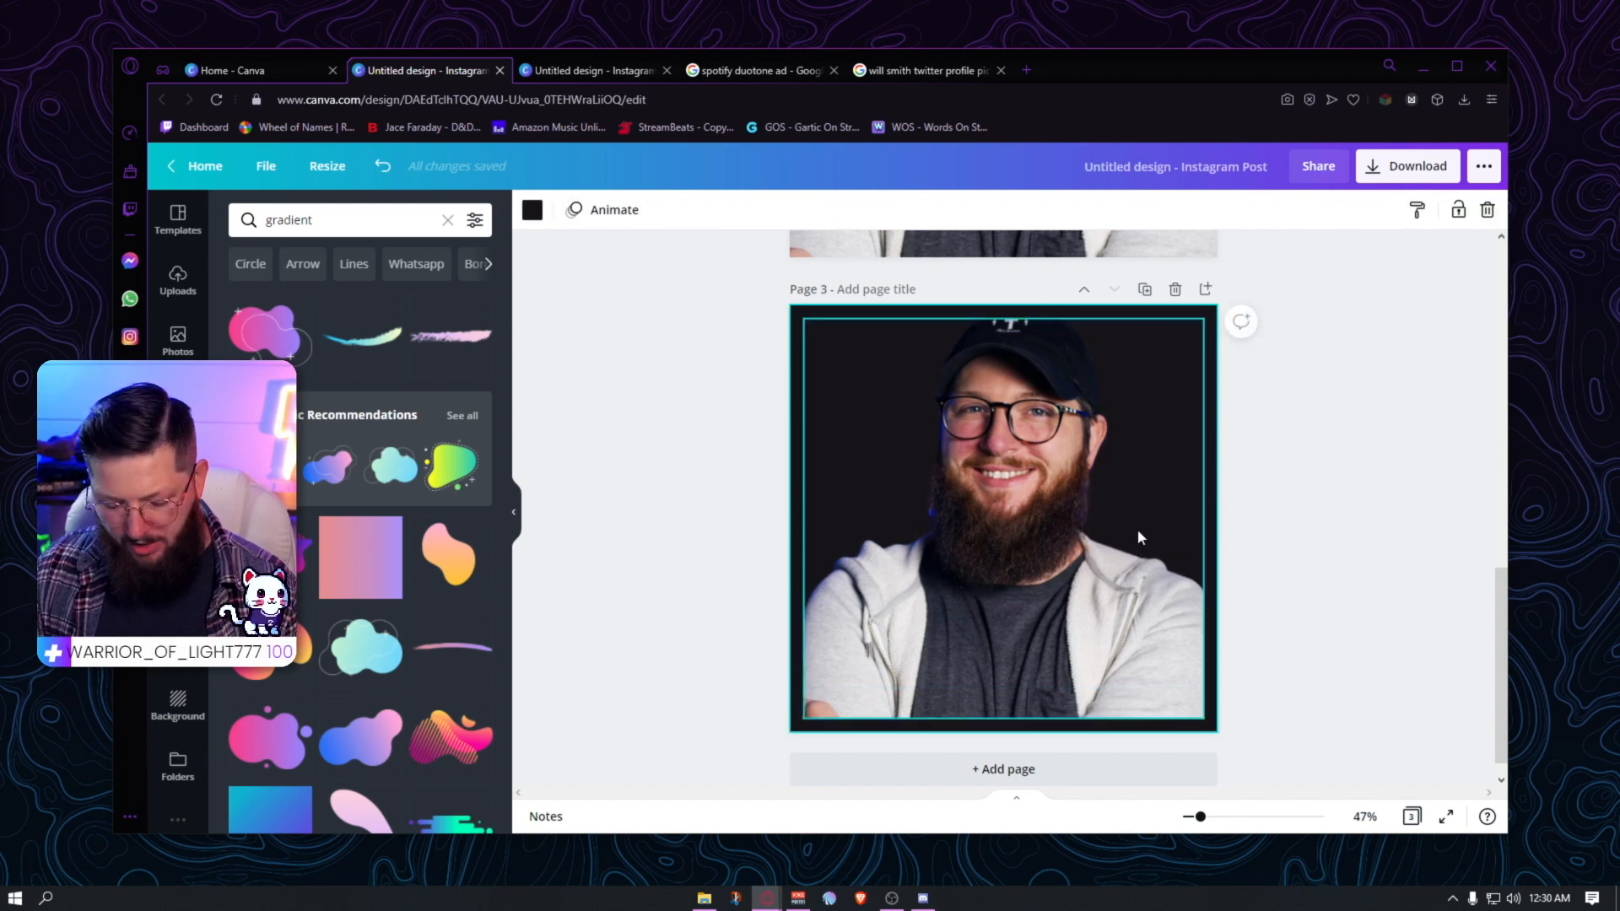
- Paste the copied Spotify duotone image at the lower edge of page 3, and check the background color options for its colors
{"action": "key", "text": "ctrl+v"}
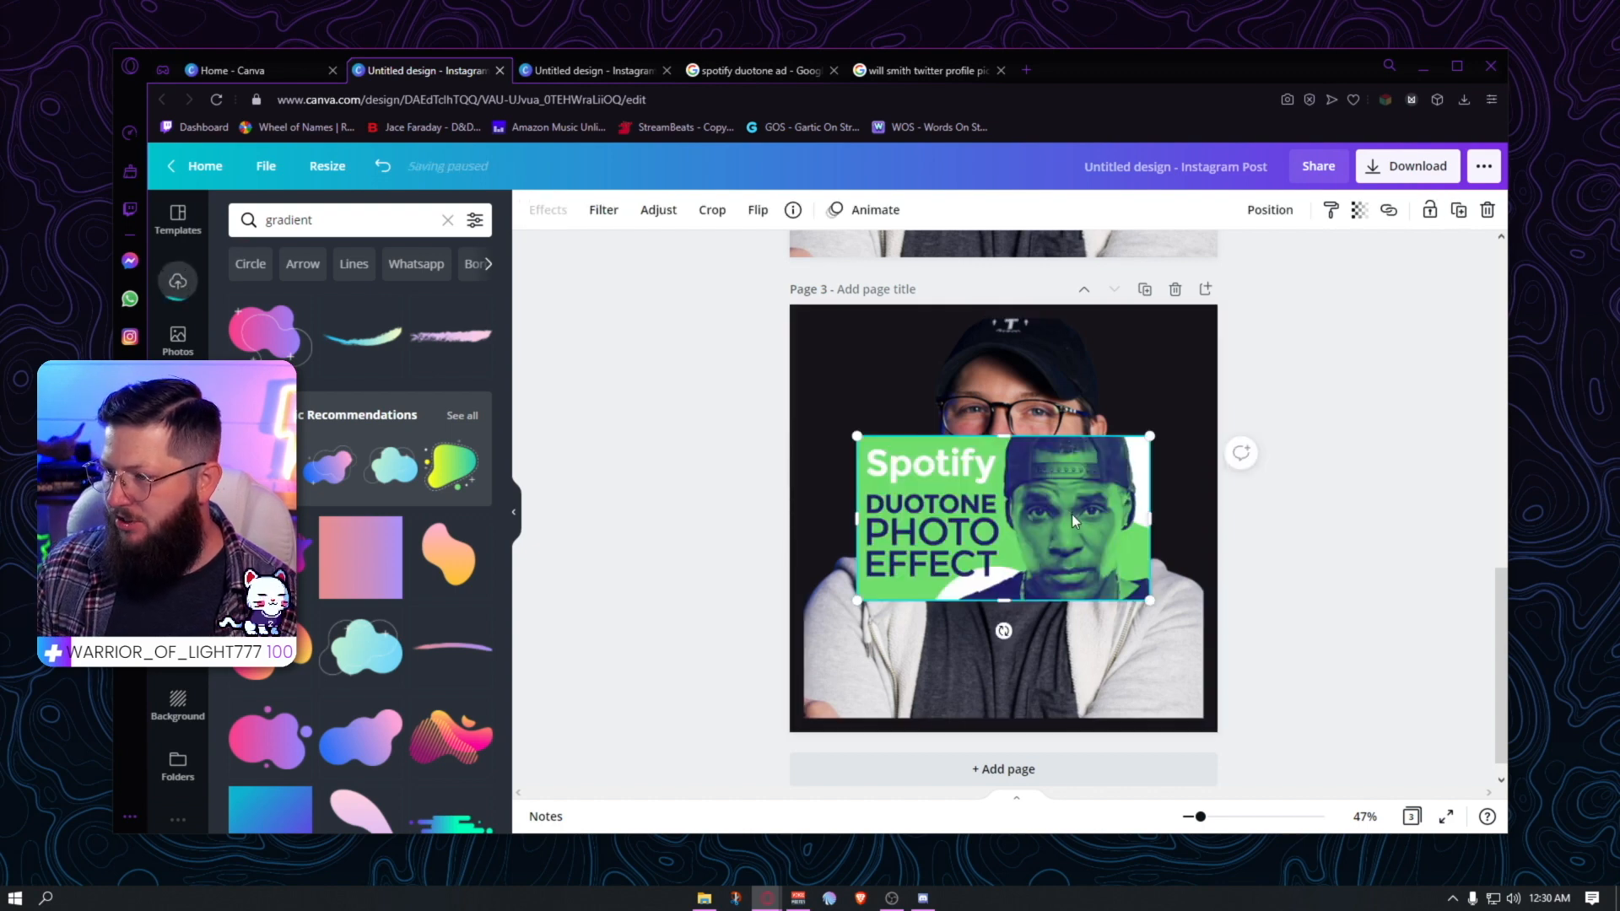
{"action": "left_click_drag", "start_coordinate": [1071, 514], "coordinate": [1075, 661]}
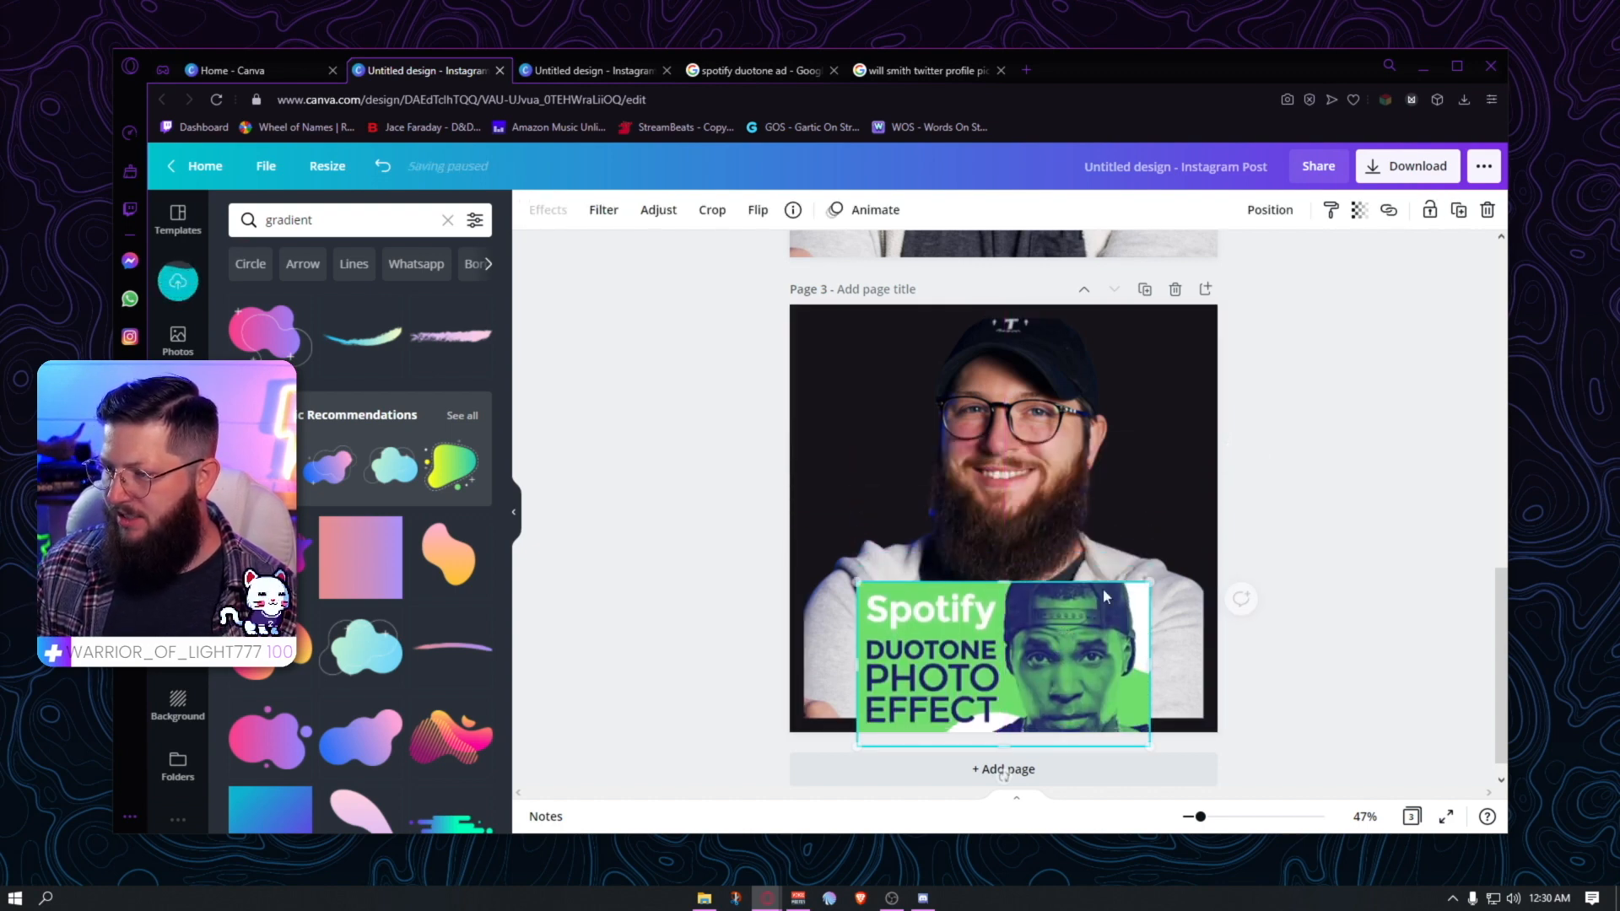
{"action": "left_click", "coordinate": [1212, 332]}
{"action": "left_click", "coordinate": [533, 211]}
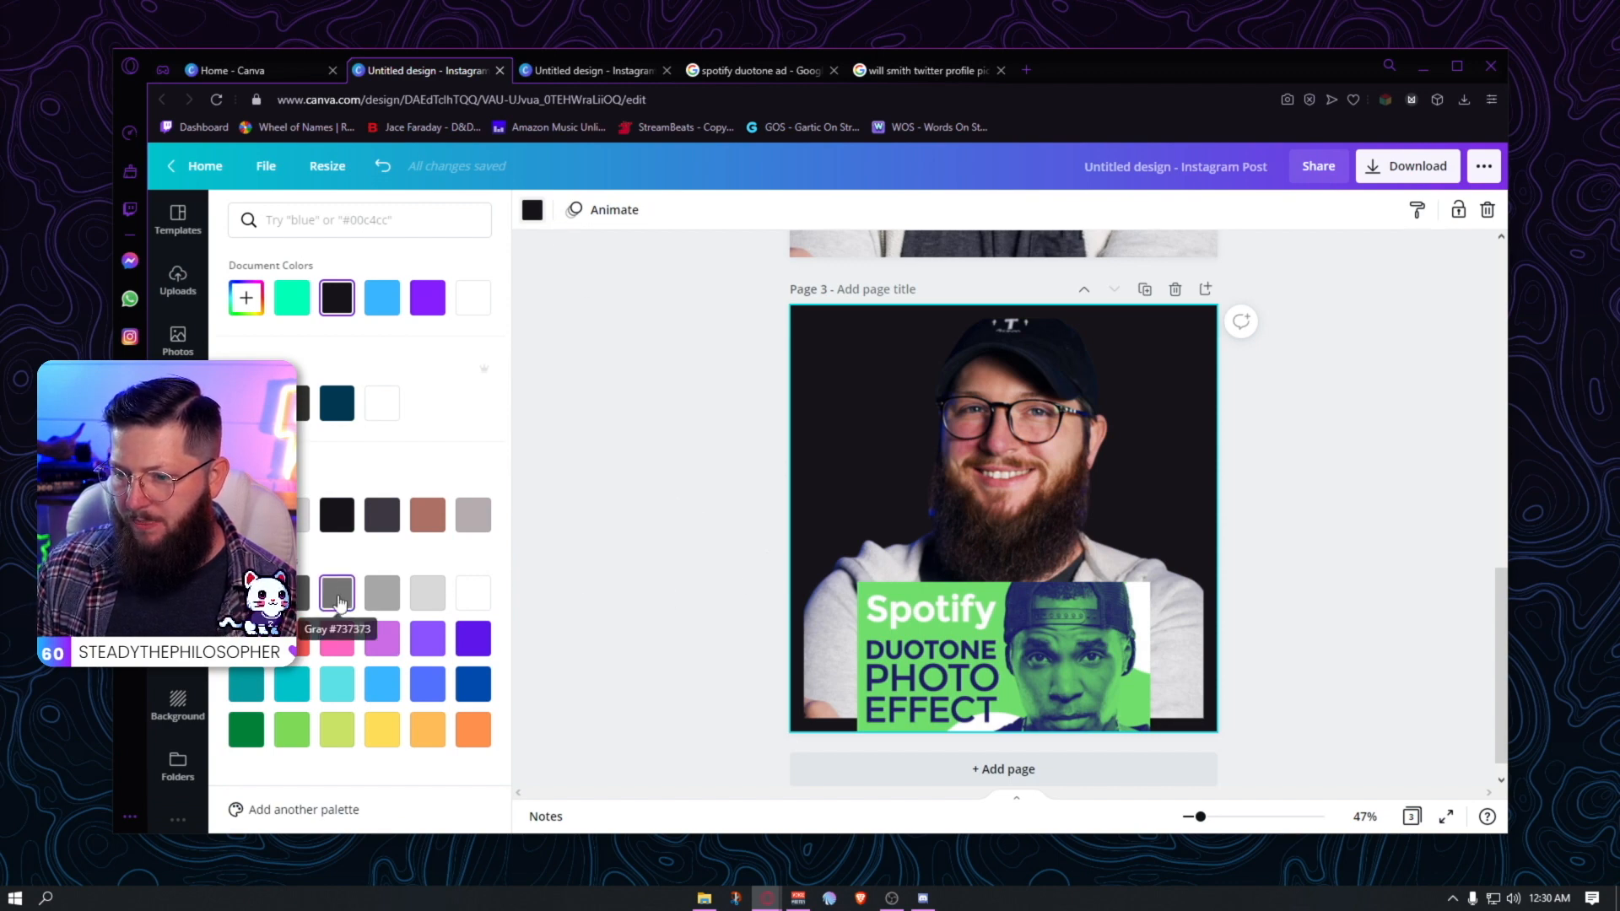
{"action": "left_click", "coordinate": [620, 414]}
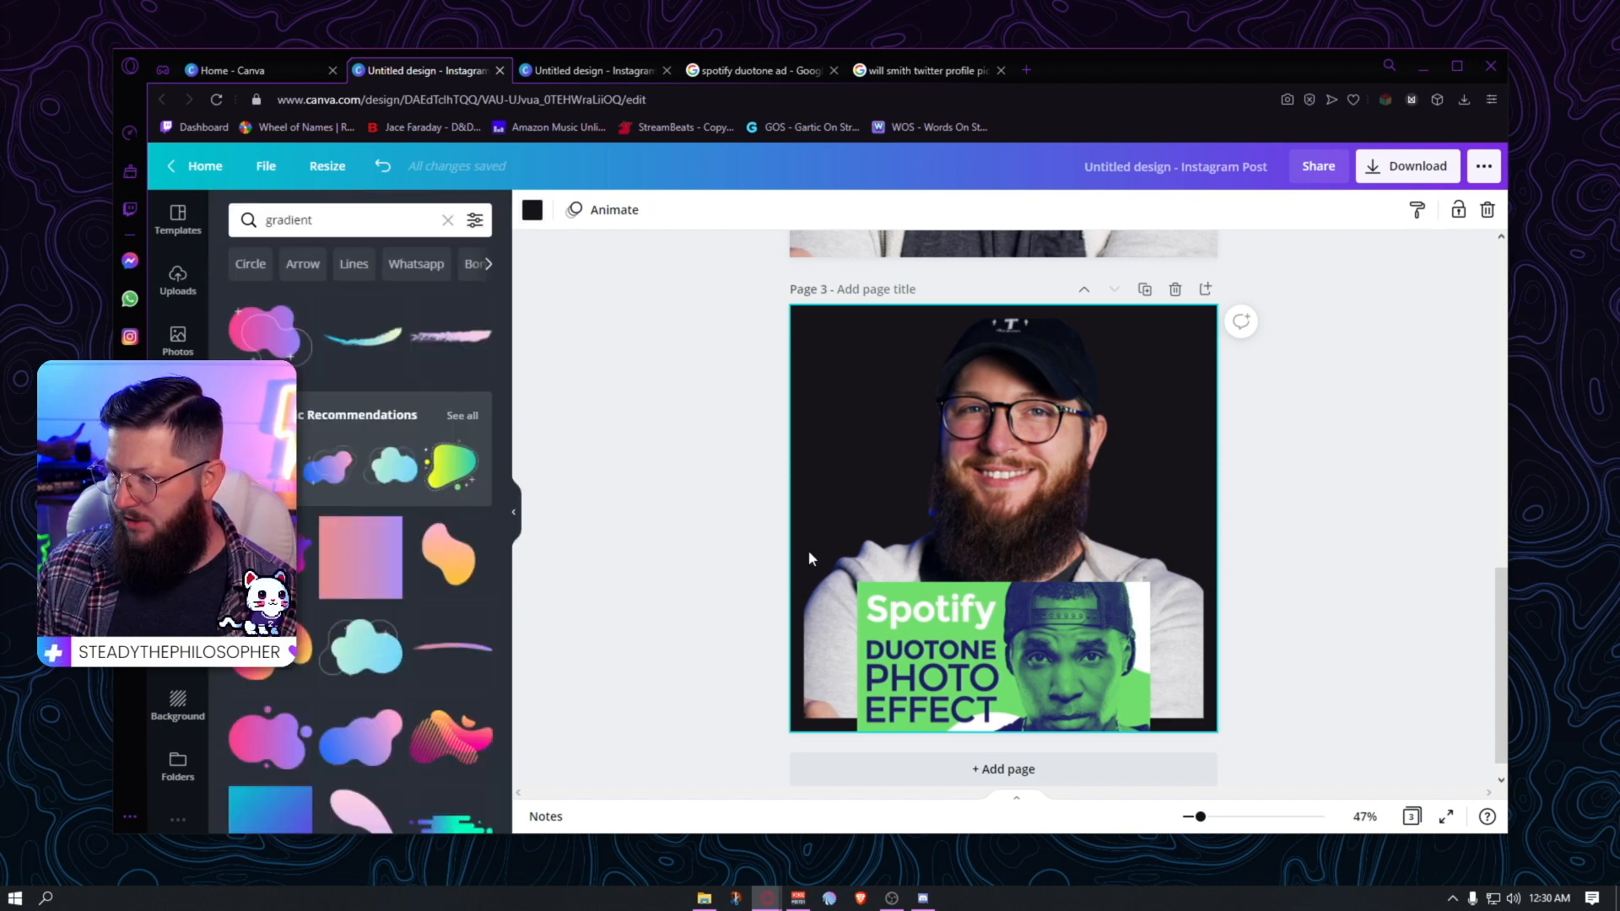
{"action": "left_click", "coordinate": [964, 620]}
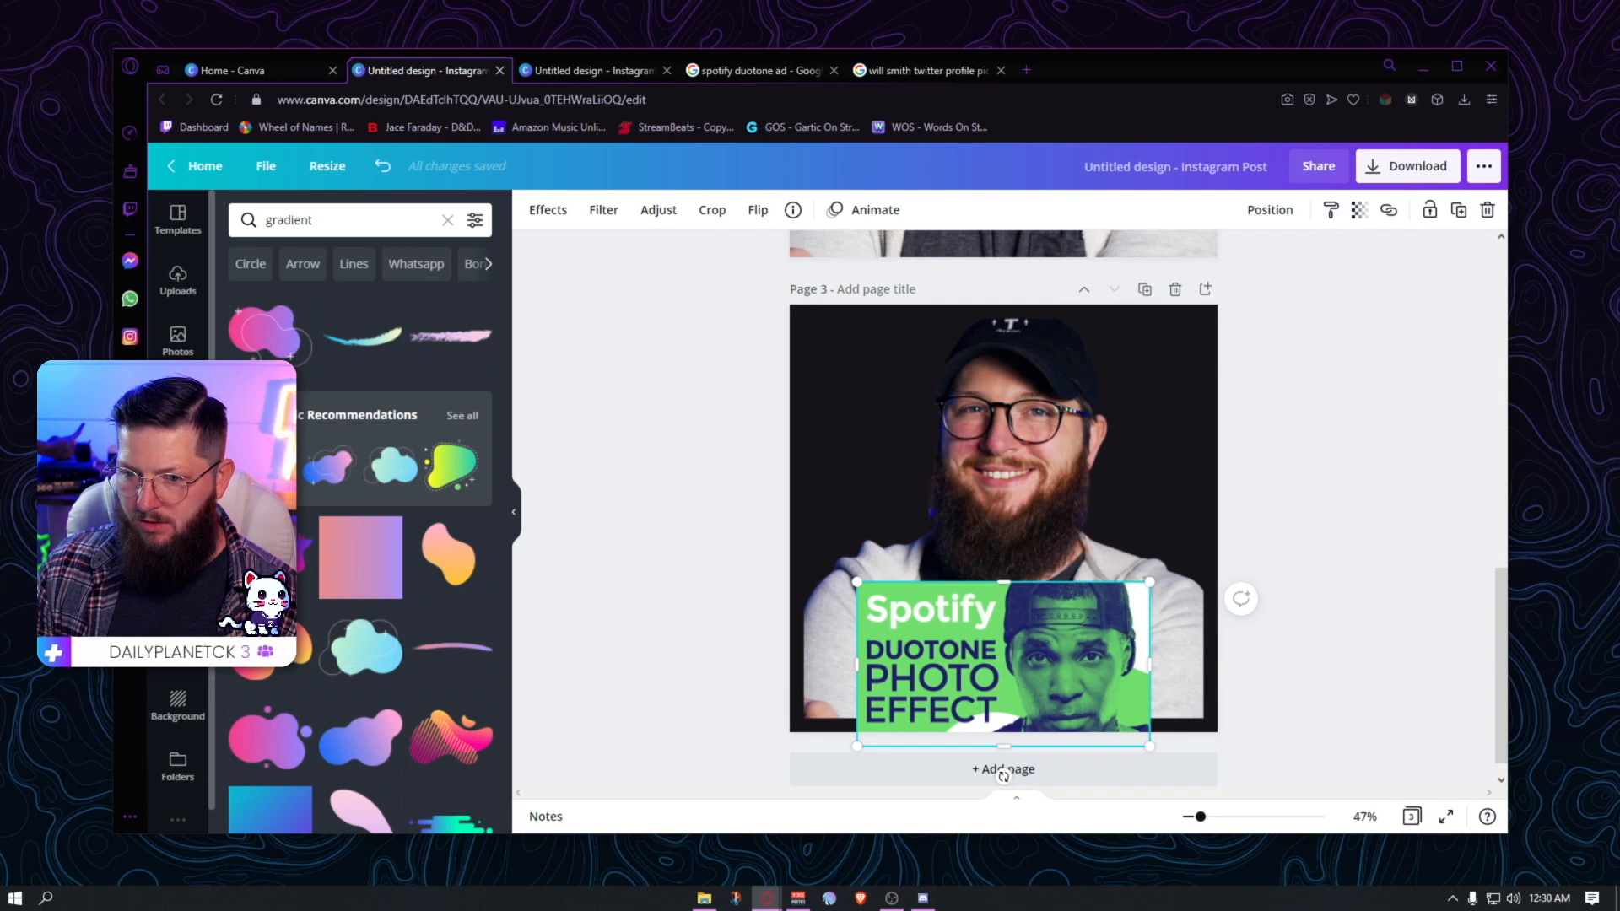
- Add a small square shape in the upper-left corner of page 3, with an identical square directly below it
{"action": "left_click", "coordinate": [447, 221]}
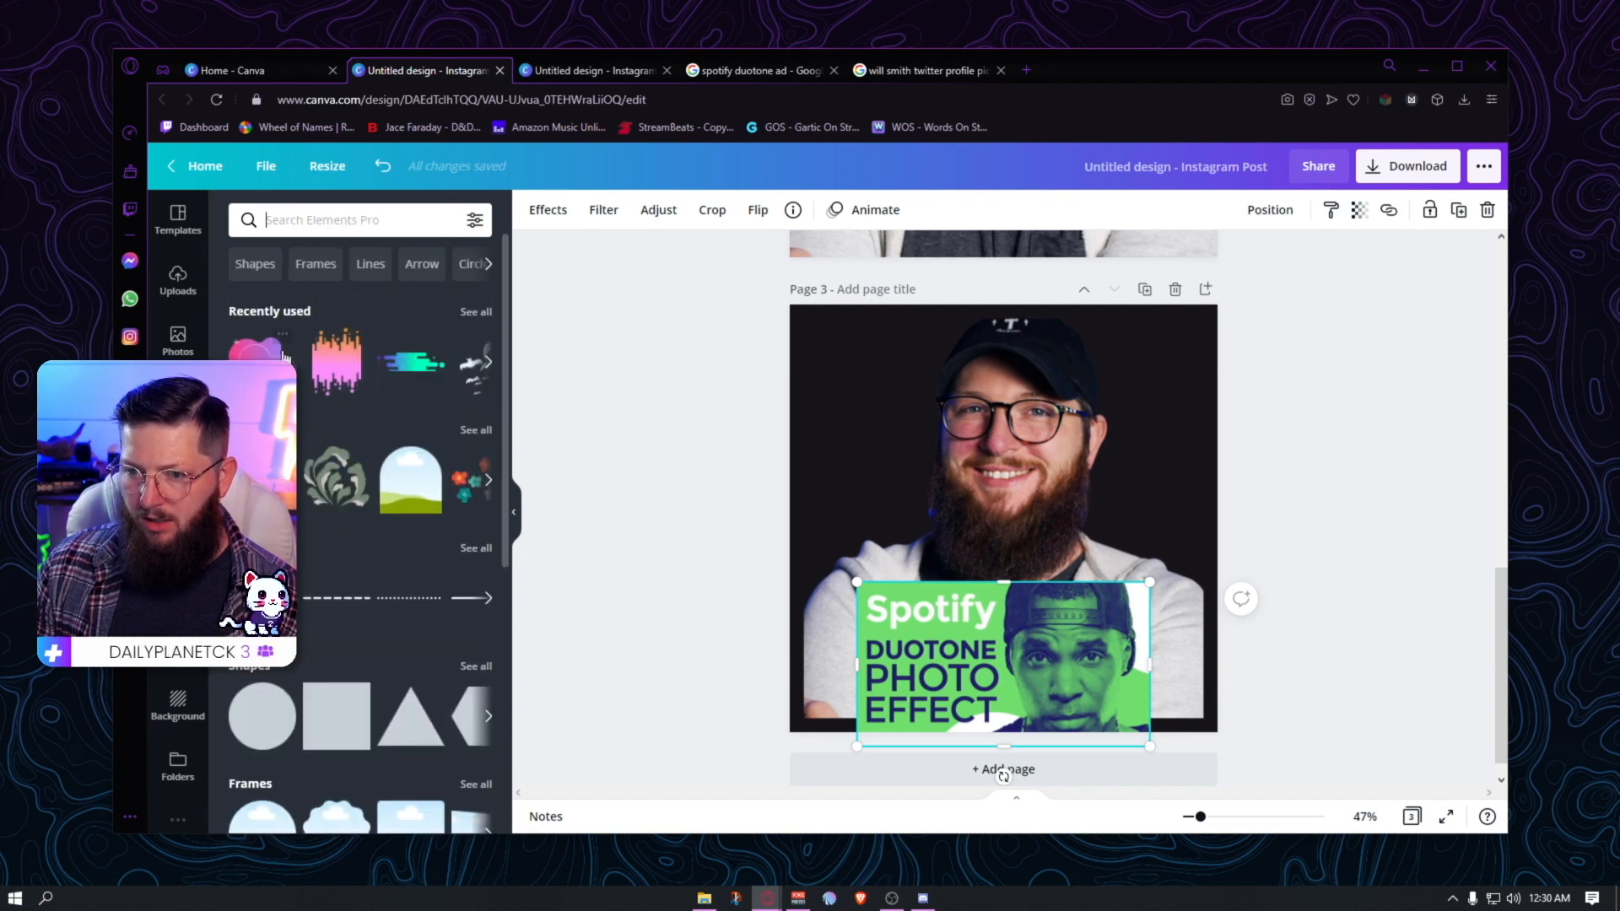
{"action": "left_click", "coordinate": [338, 683]}
{"action": "left_click_drag", "start_coordinate": [1129, 643], "coordinate": [833, 411]}
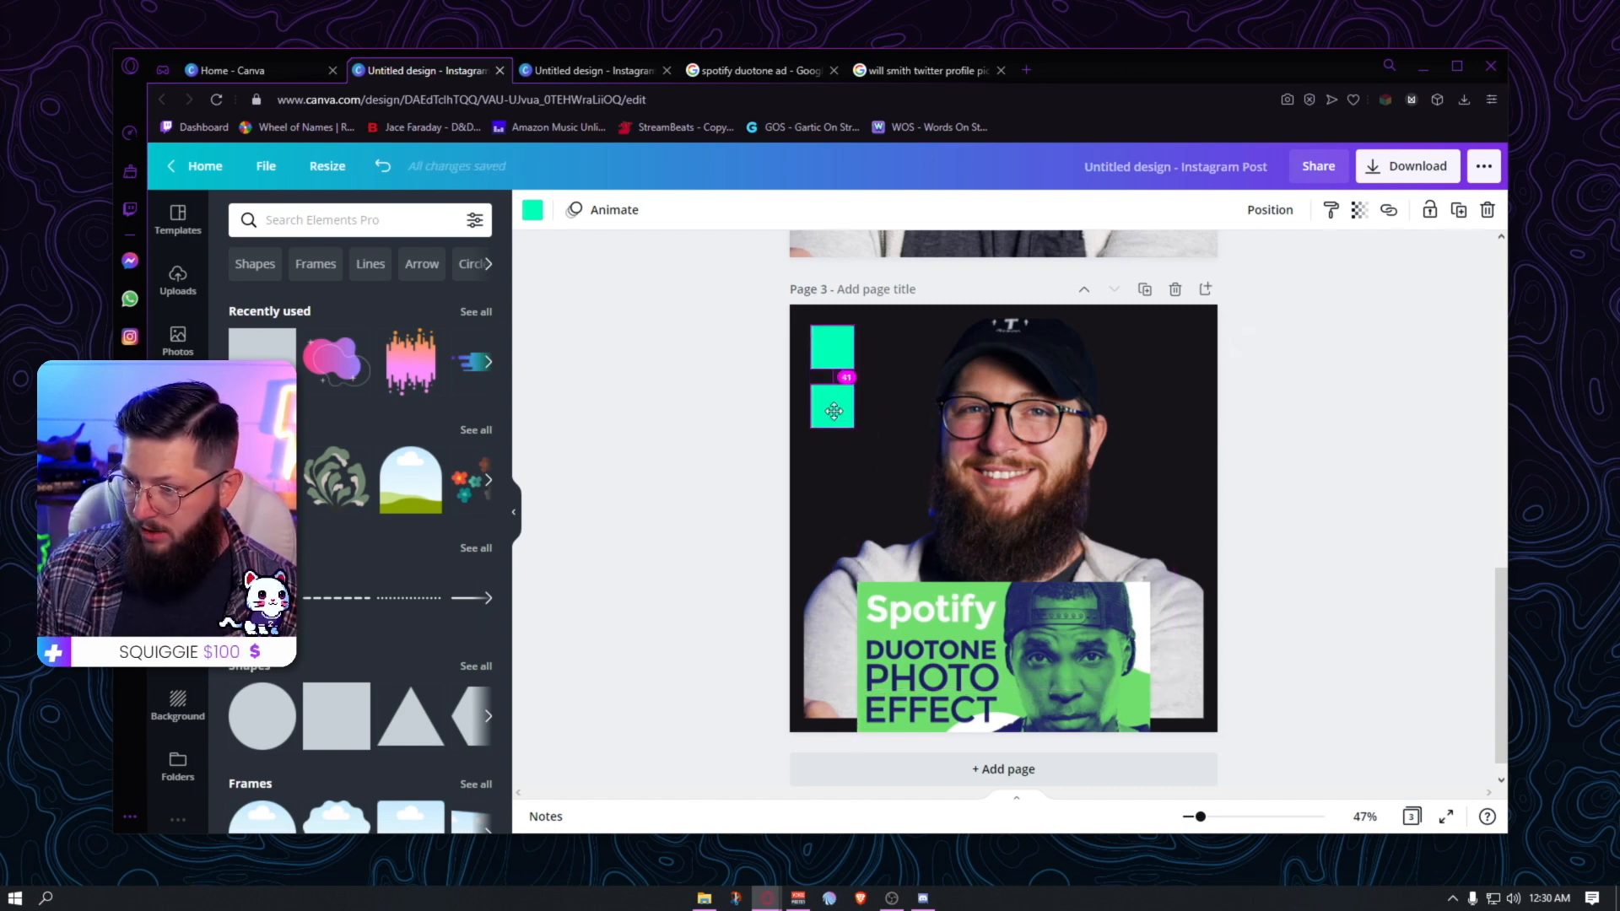
- Check the color options for the upper square, and remove the pasted Spotify duotone image from page 3
{"action": "left_click", "coordinate": [843, 346]}
{"action": "left_click", "coordinate": [532, 211]}
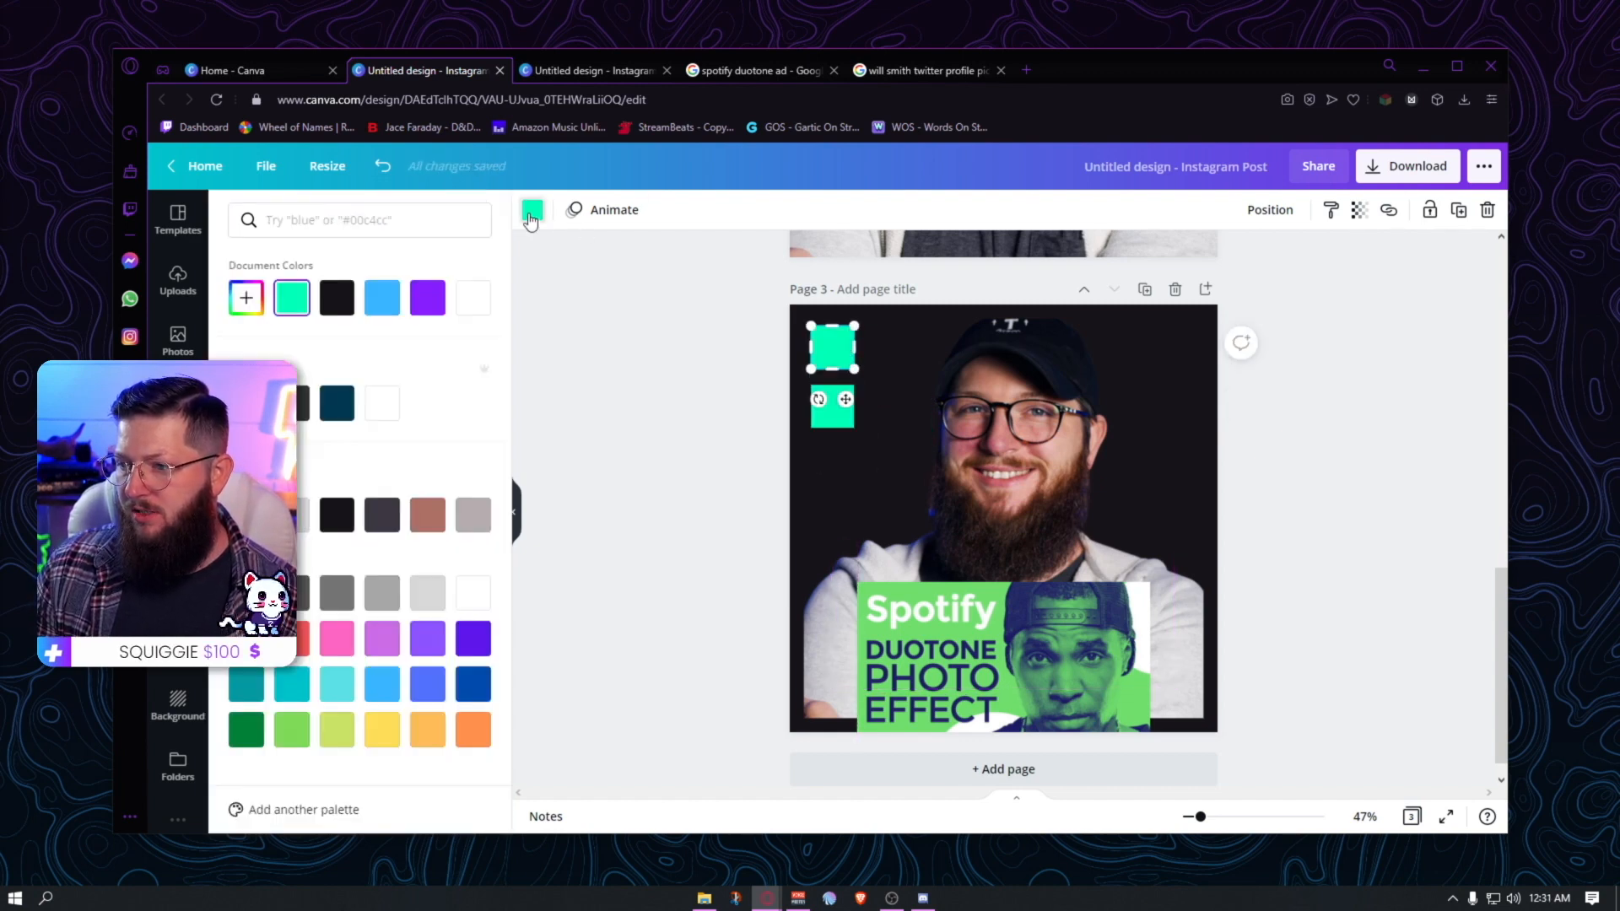
{"action": "left_click", "coordinate": [989, 677]}
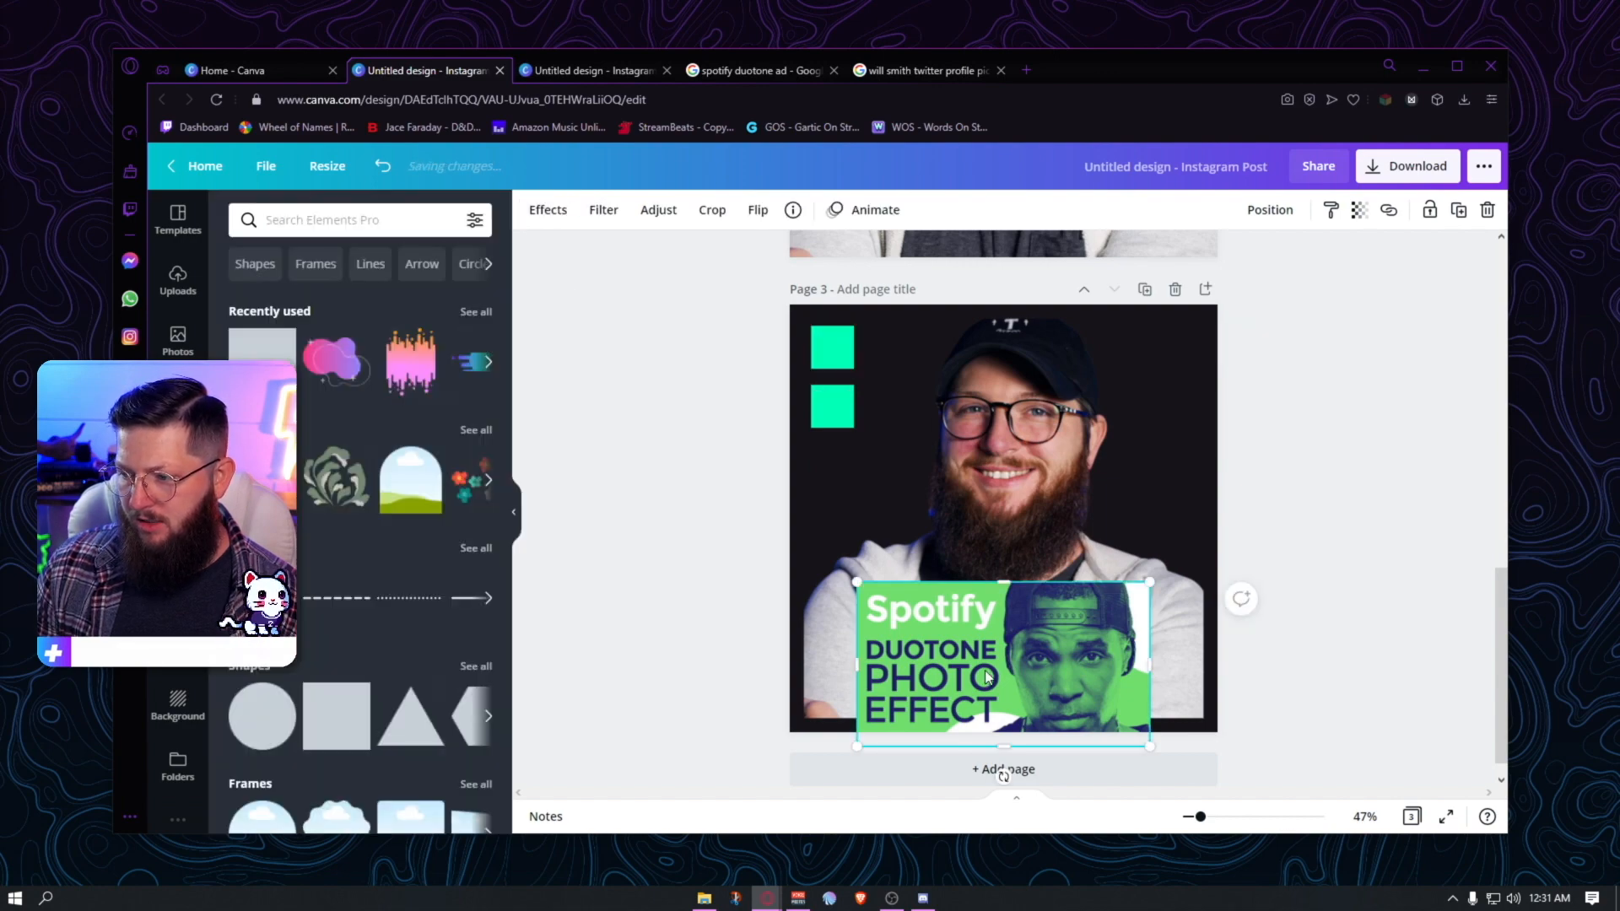
{"action": "left_click_drag", "start_coordinate": [989, 678], "coordinate": [975, 613]}
{"action": "left_click", "coordinate": [832, 351]}
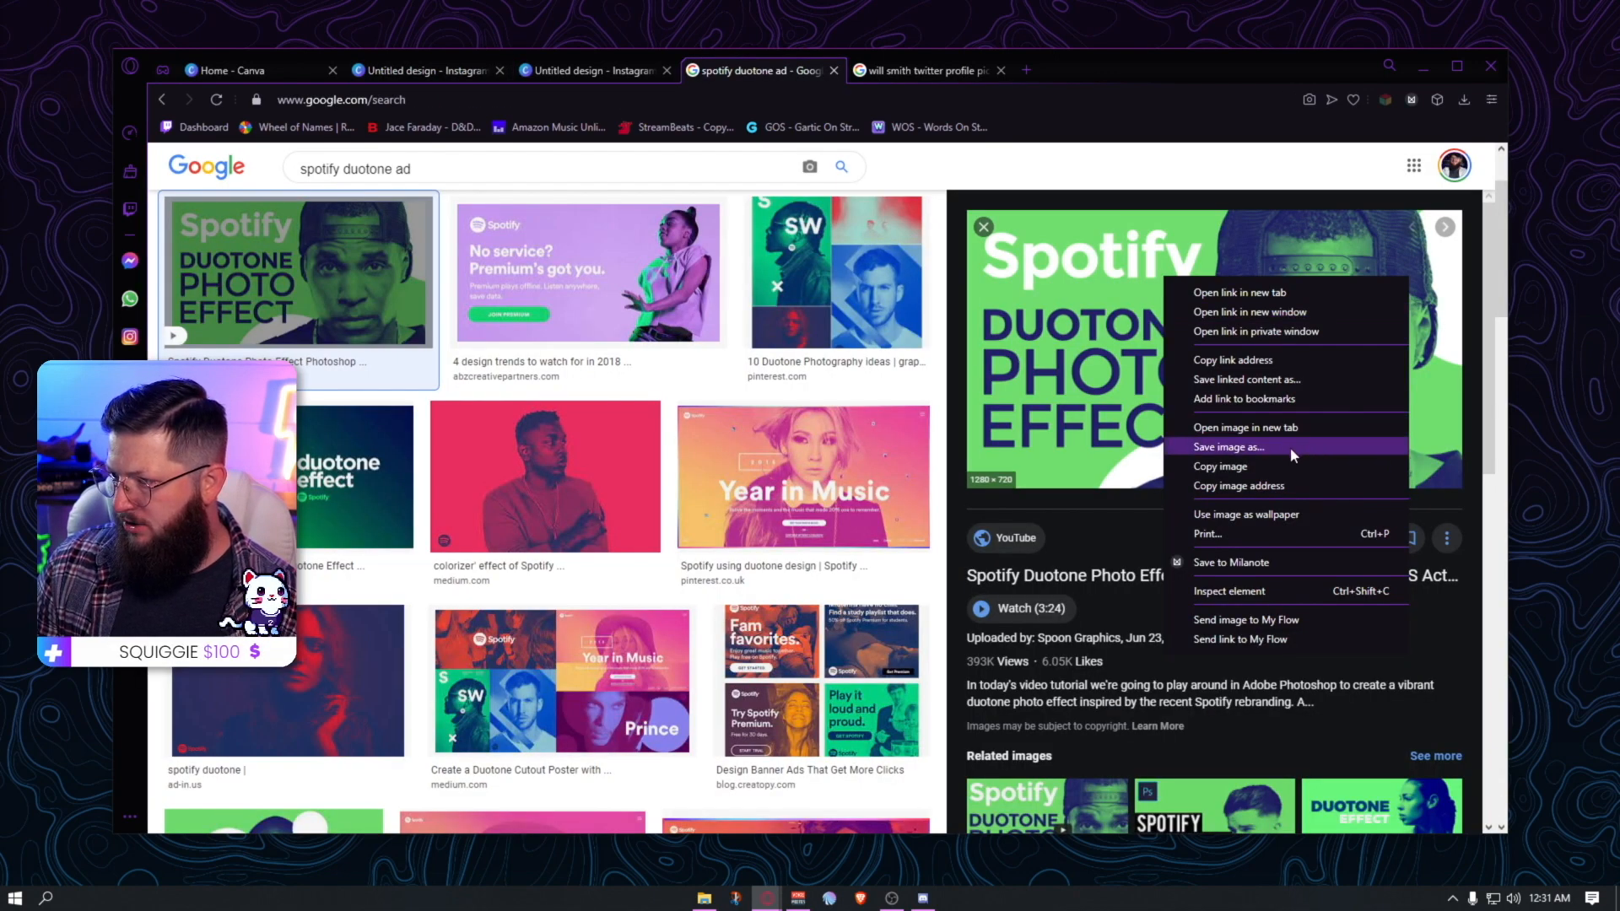
- Save the Spotify duotone image from Google Images to the Downloads folder, and return to the Canva design
{"action": "left_click", "coordinate": [1299, 352]}
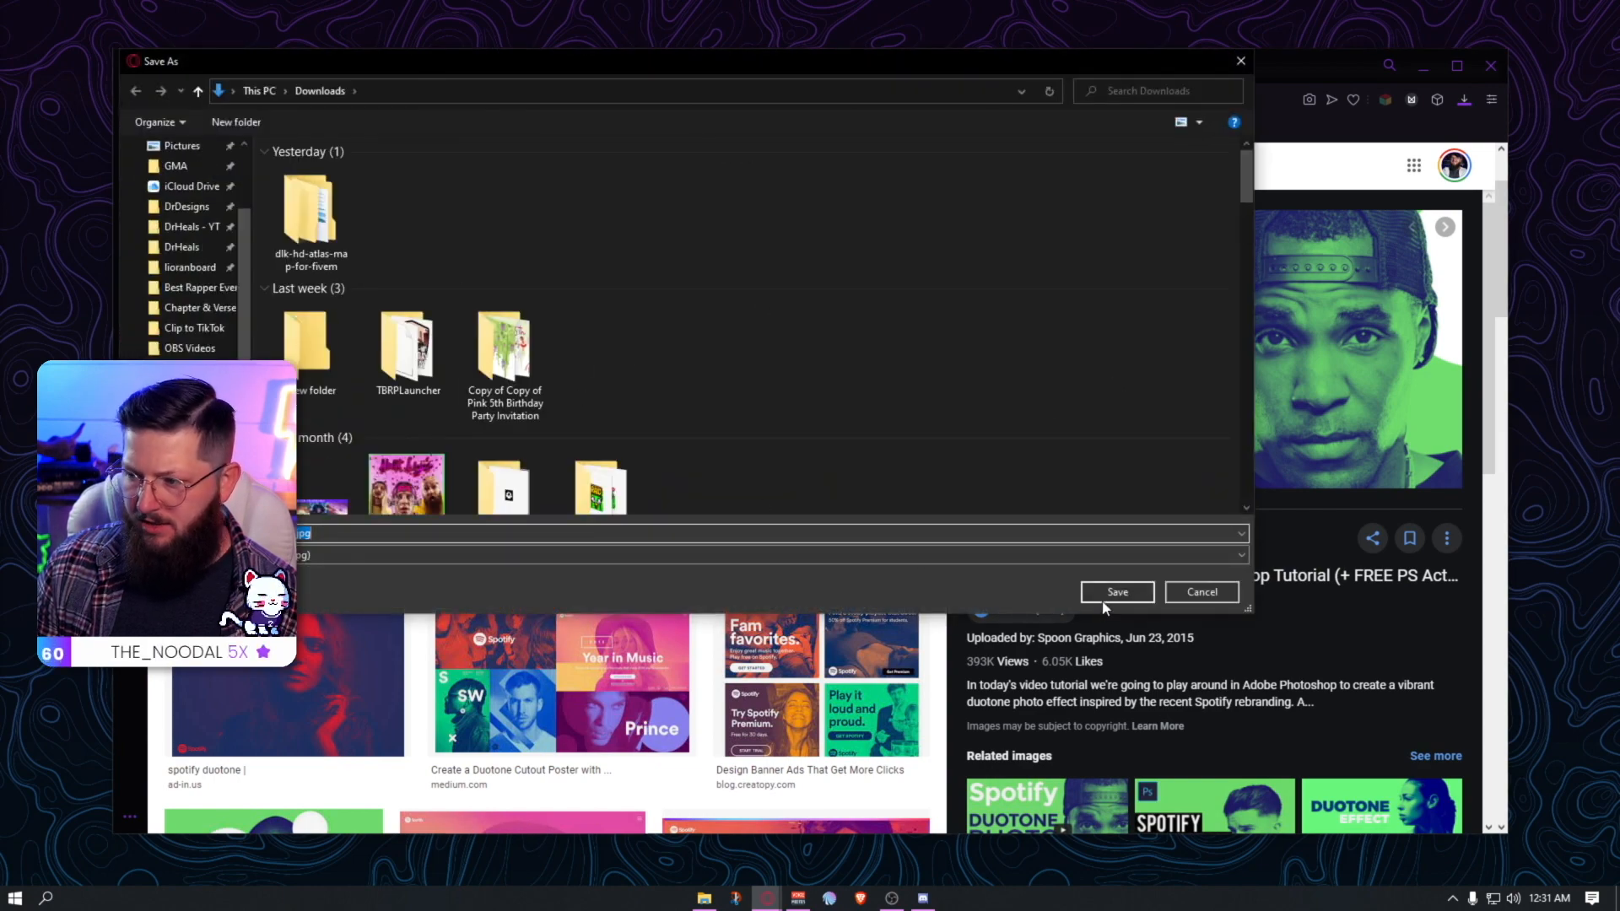
{"action": "left_click", "coordinate": [1107, 597]}
{"action": "left_click", "coordinate": [403, 74]}
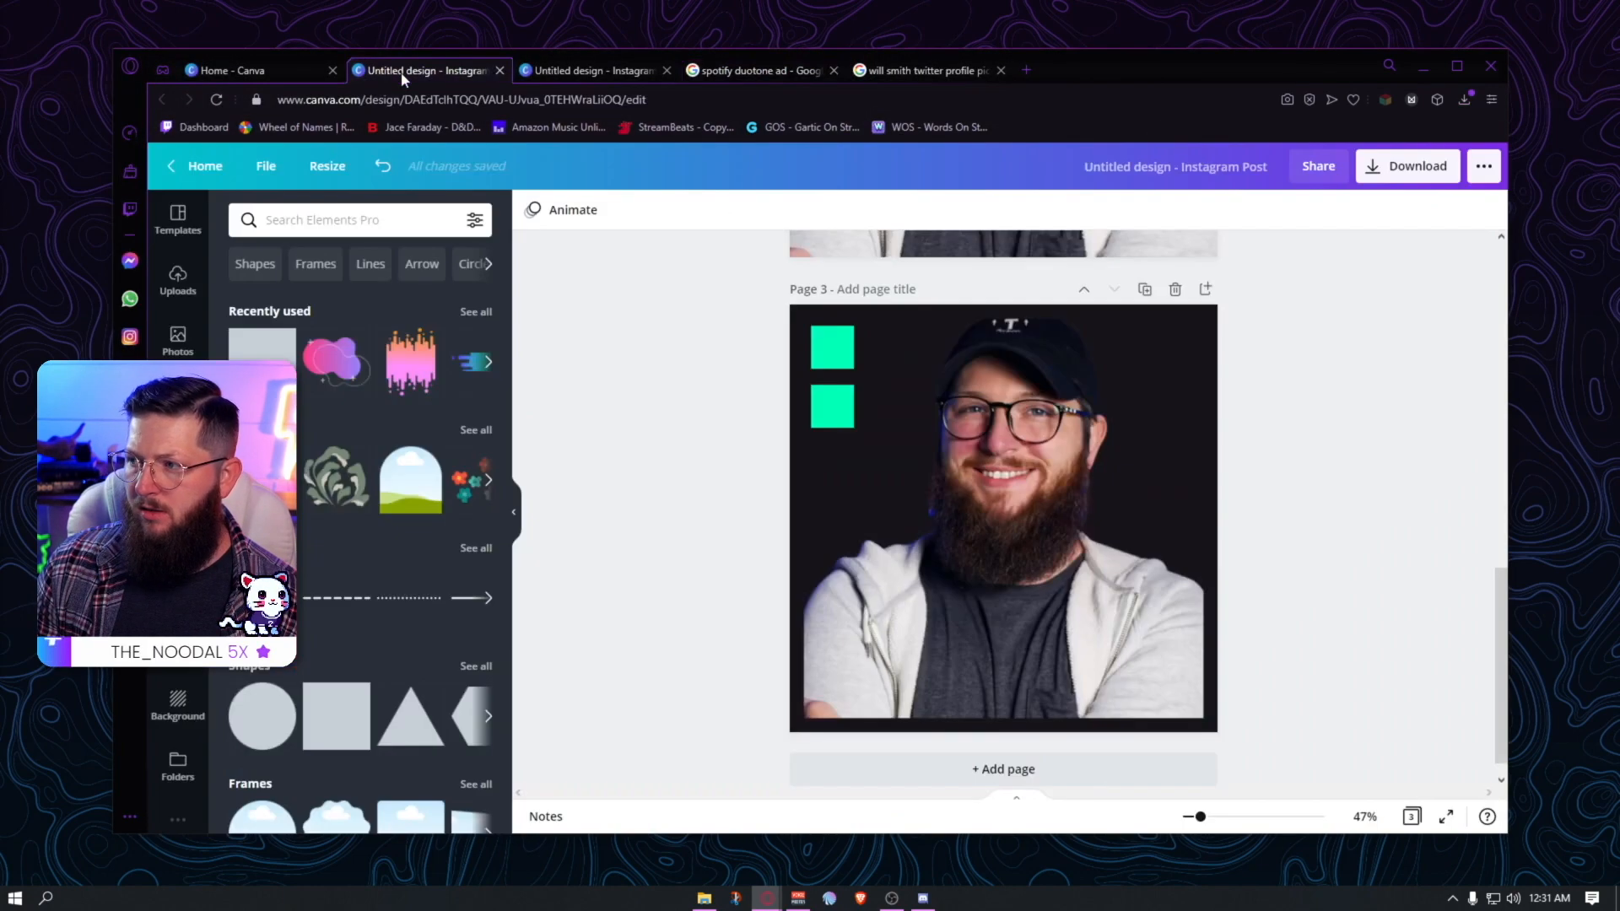
- Upload the saved image, add the Spotify duotone image from the uploads to page 3, and place it over the portrait's lower torso
{"action": "left_click", "coordinate": [177, 279]}
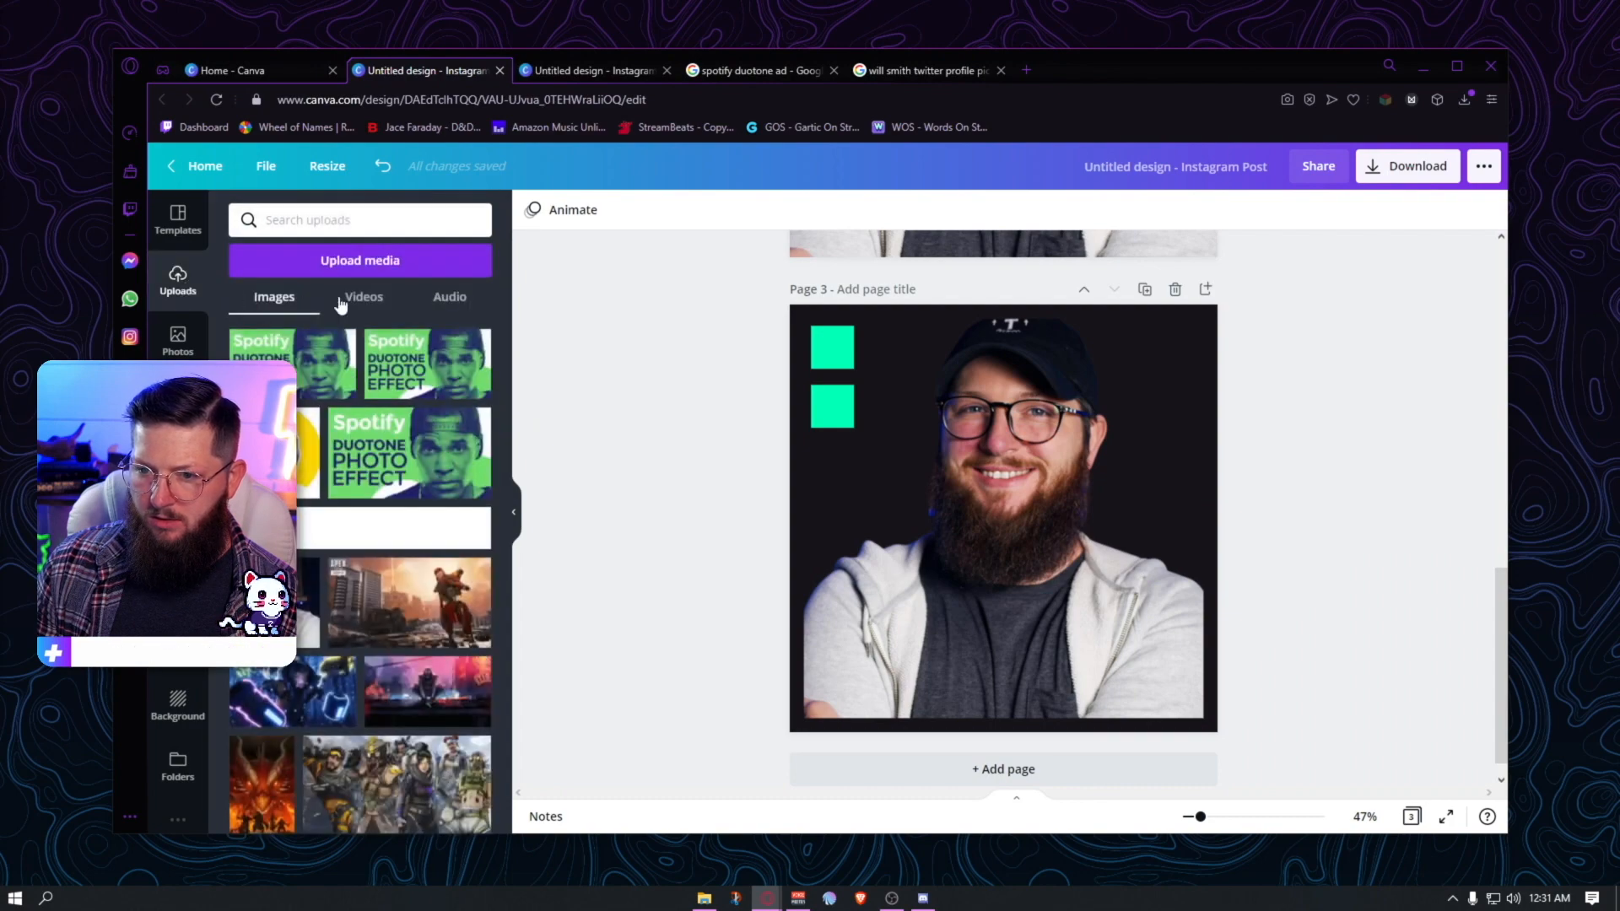
{"action": "left_click", "coordinate": [362, 254]}
{"action": "left_click", "coordinate": [228, 211]}
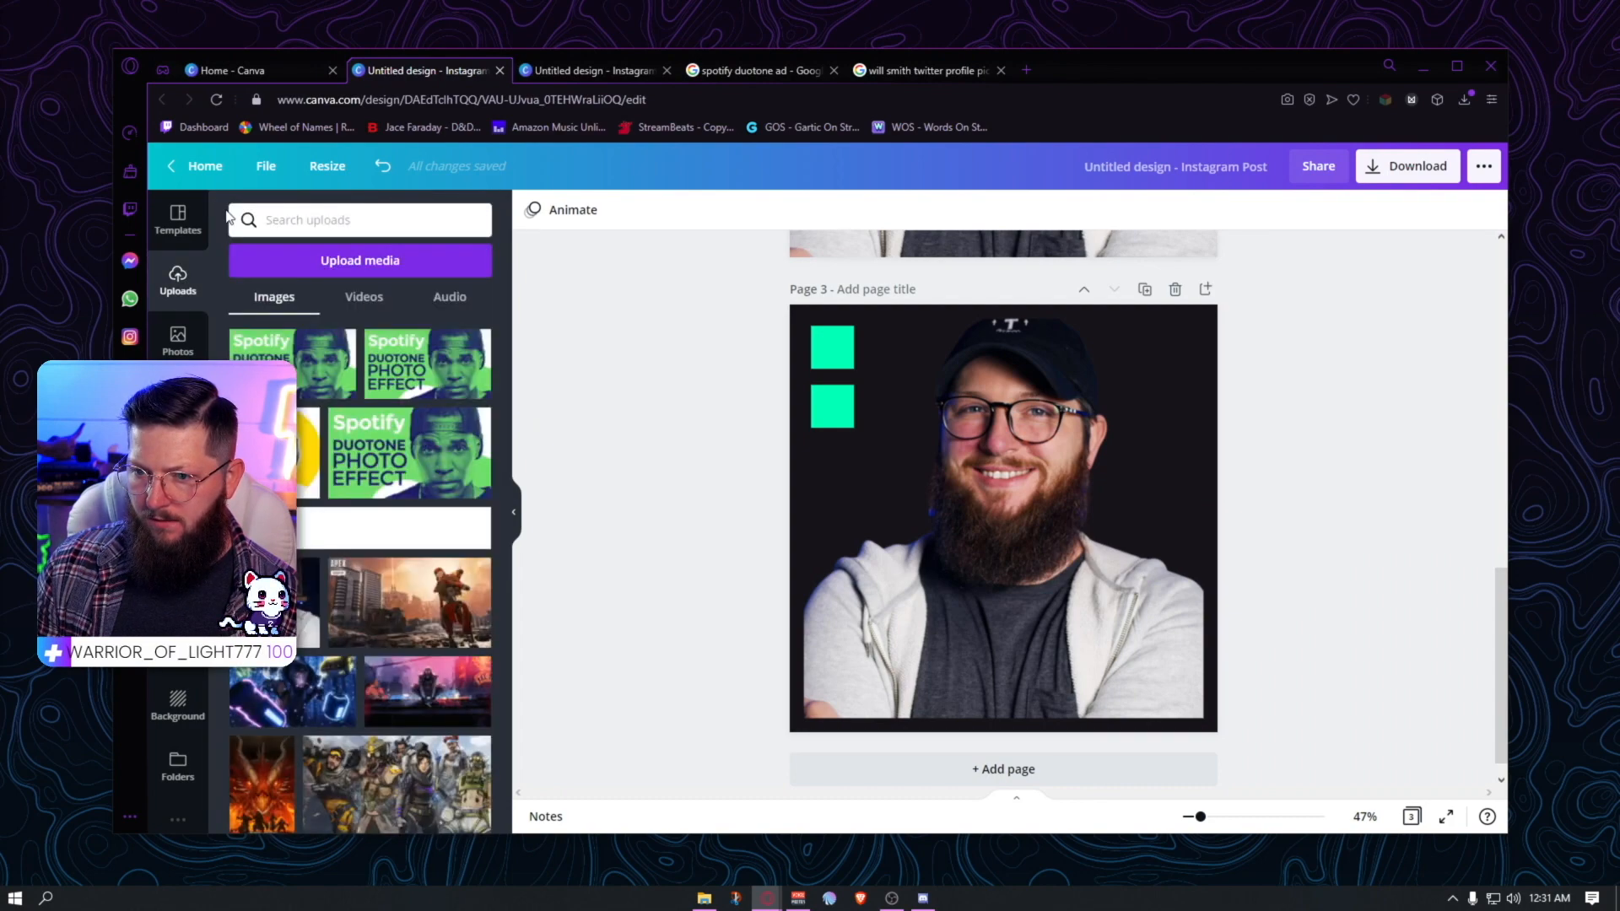
{"action": "left_click", "coordinate": [327, 364]}
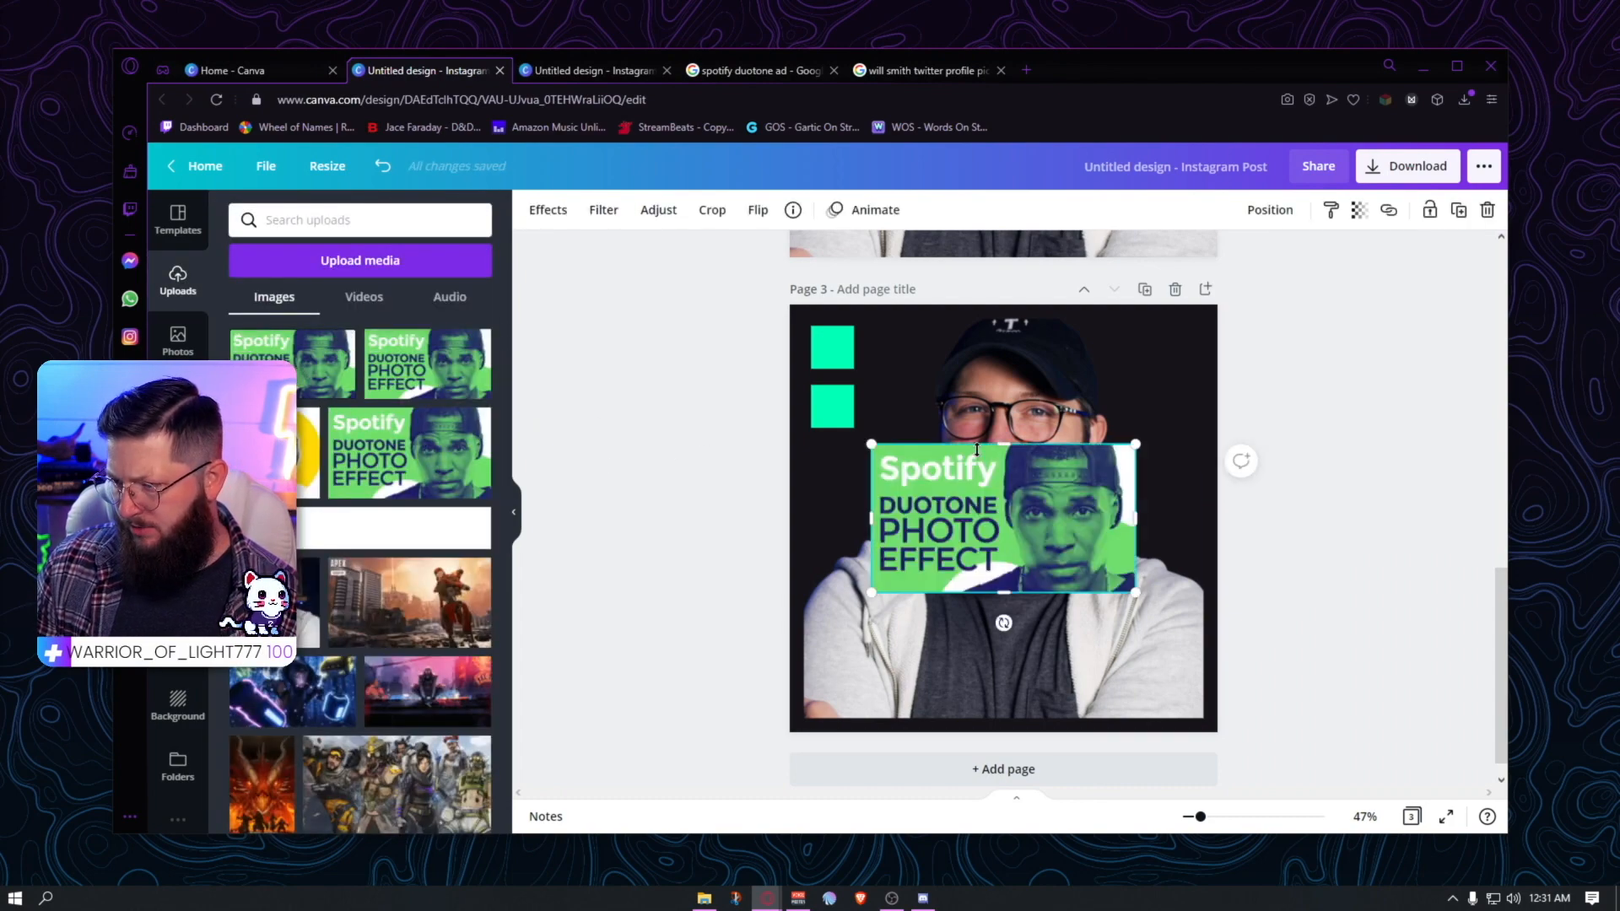
{"action": "left_click_drag", "start_coordinate": [1014, 508], "coordinate": [1039, 641]}
- Reload the design's photo colors and recolor the upper square with the Spotify image's light green
{"action": "left_click", "coordinate": [832, 347]}
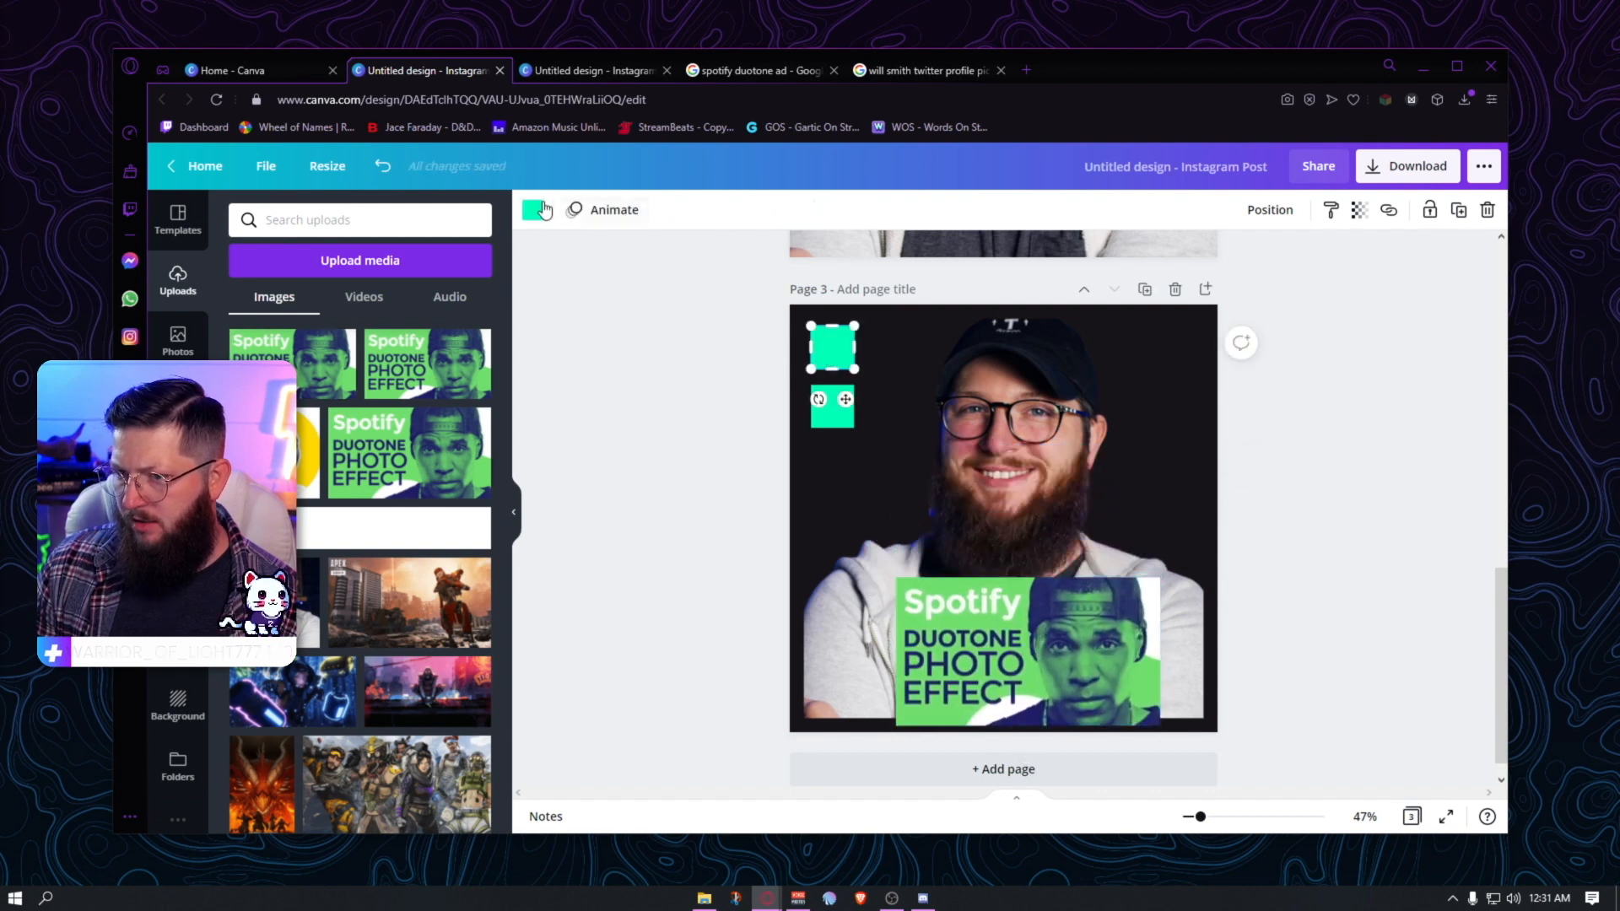
{"action": "left_click", "coordinate": [532, 210]}
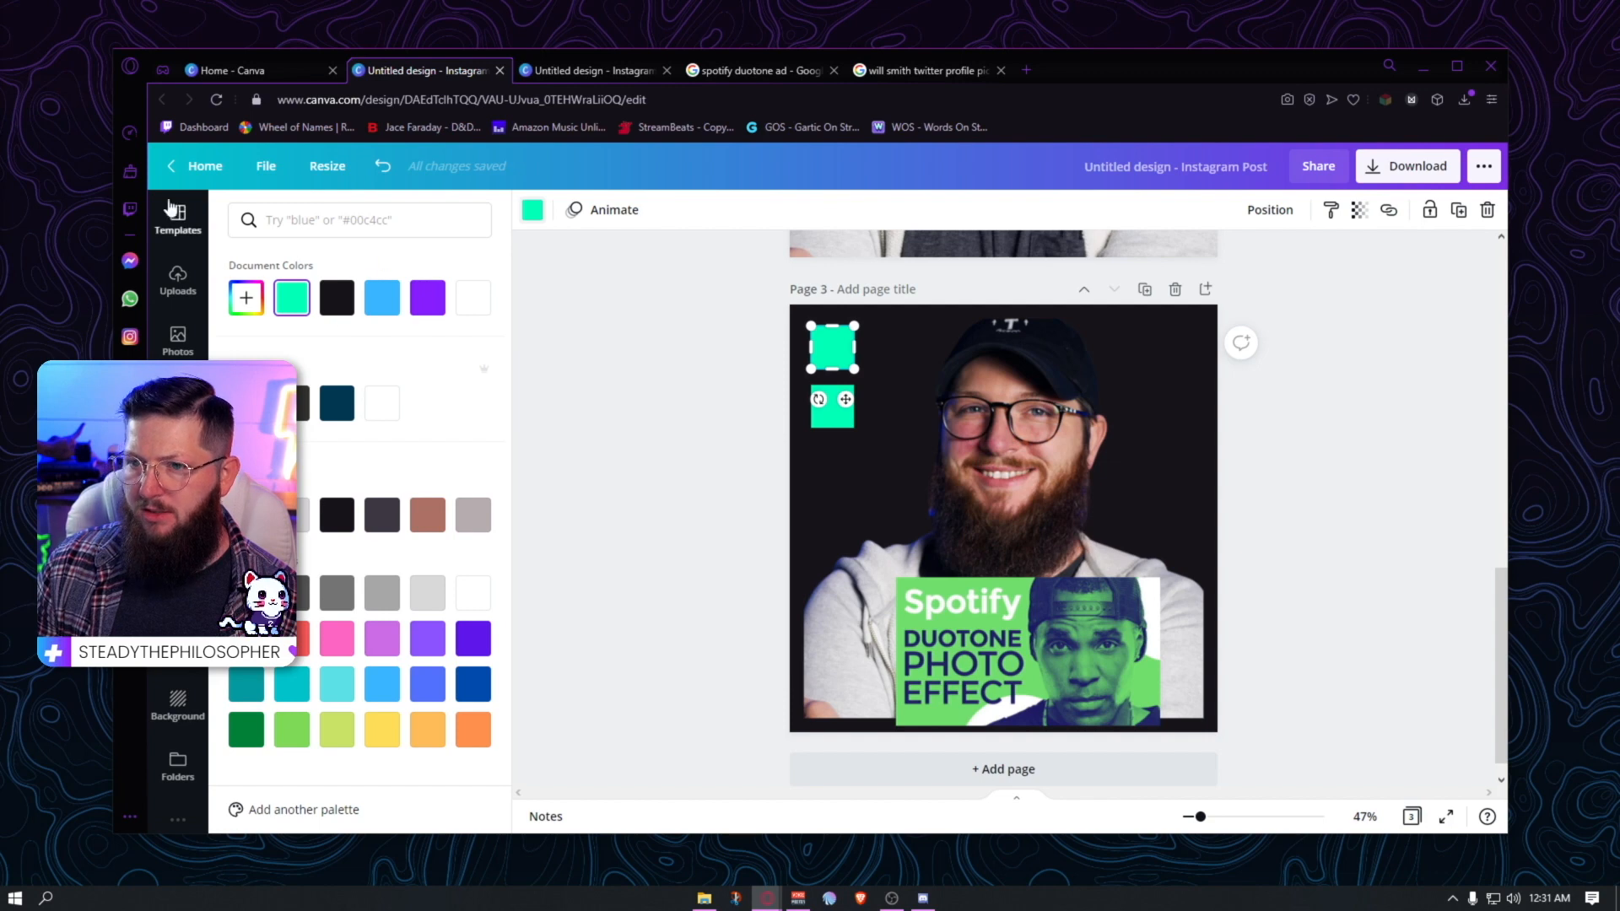
{"action": "left_click", "coordinate": [216, 99]}
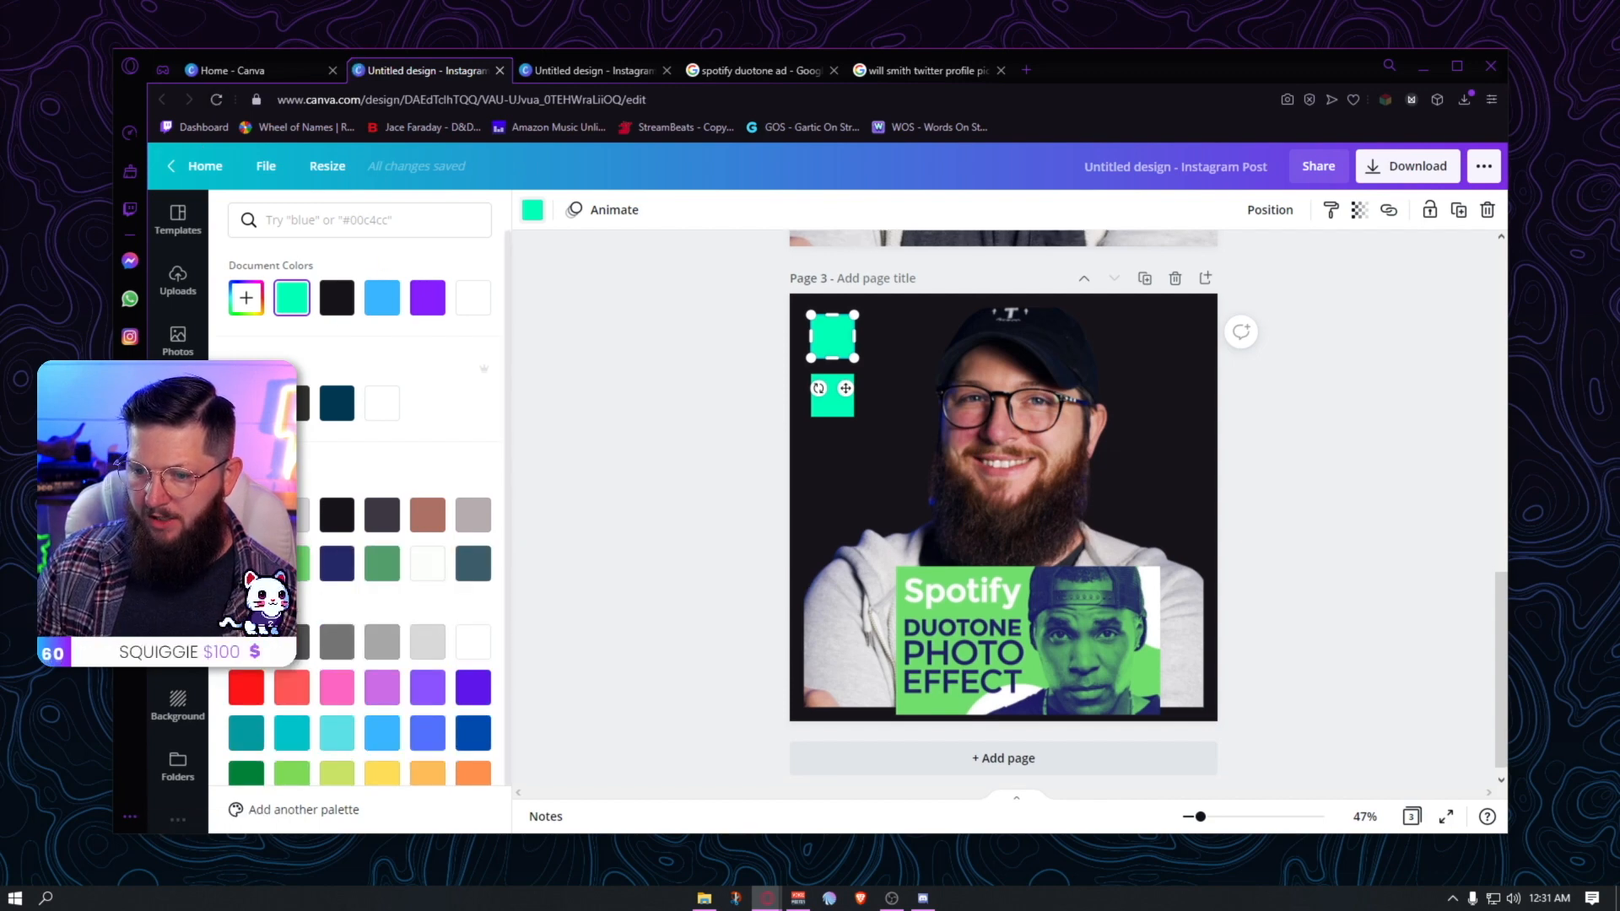
{"action": "left_click", "coordinate": [292, 564]}
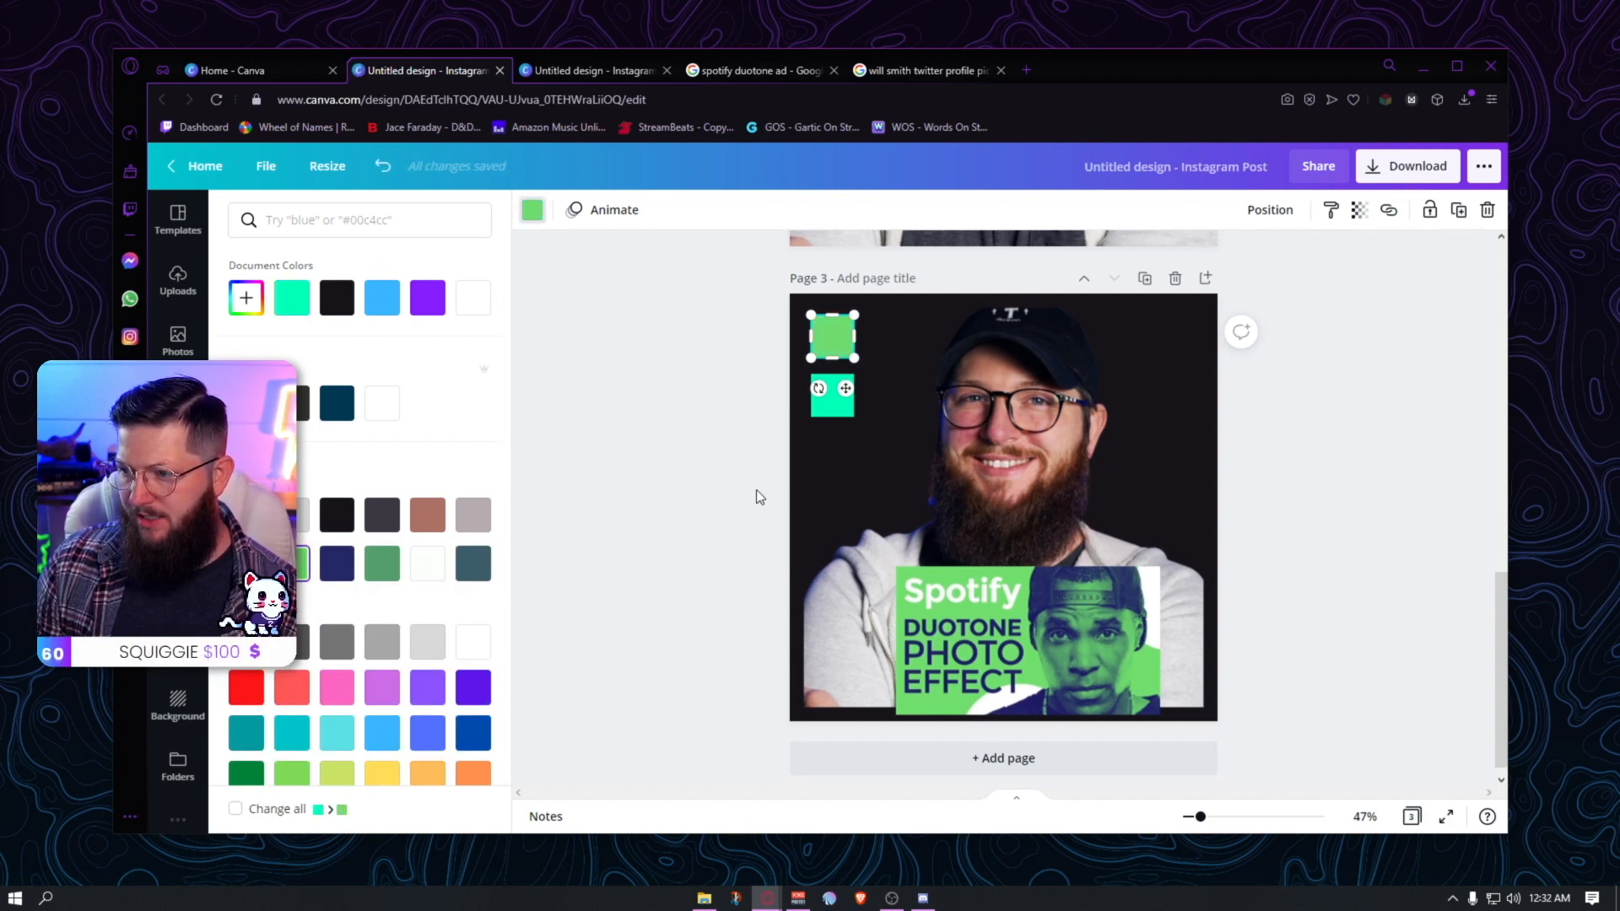
- Recolor the lower square with the Spotify image's dark navy blue, and deselect it
{"action": "left_click", "coordinate": [835, 402]}
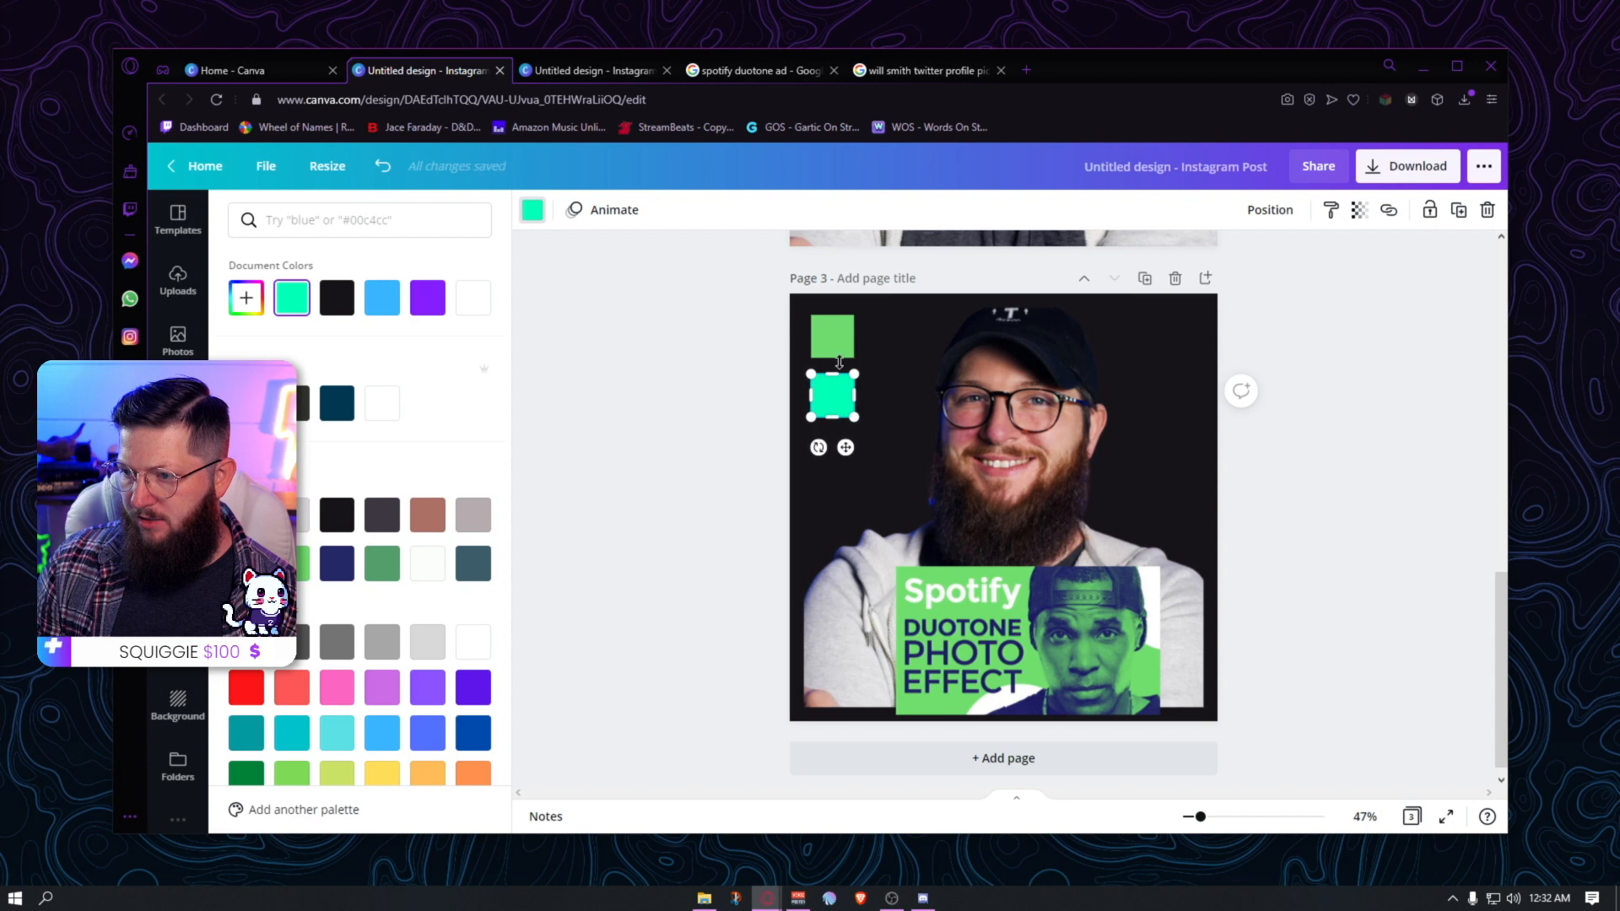
{"action": "left_click", "coordinate": [337, 573]}
{"action": "left_click", "coordinate": [717, 432]}
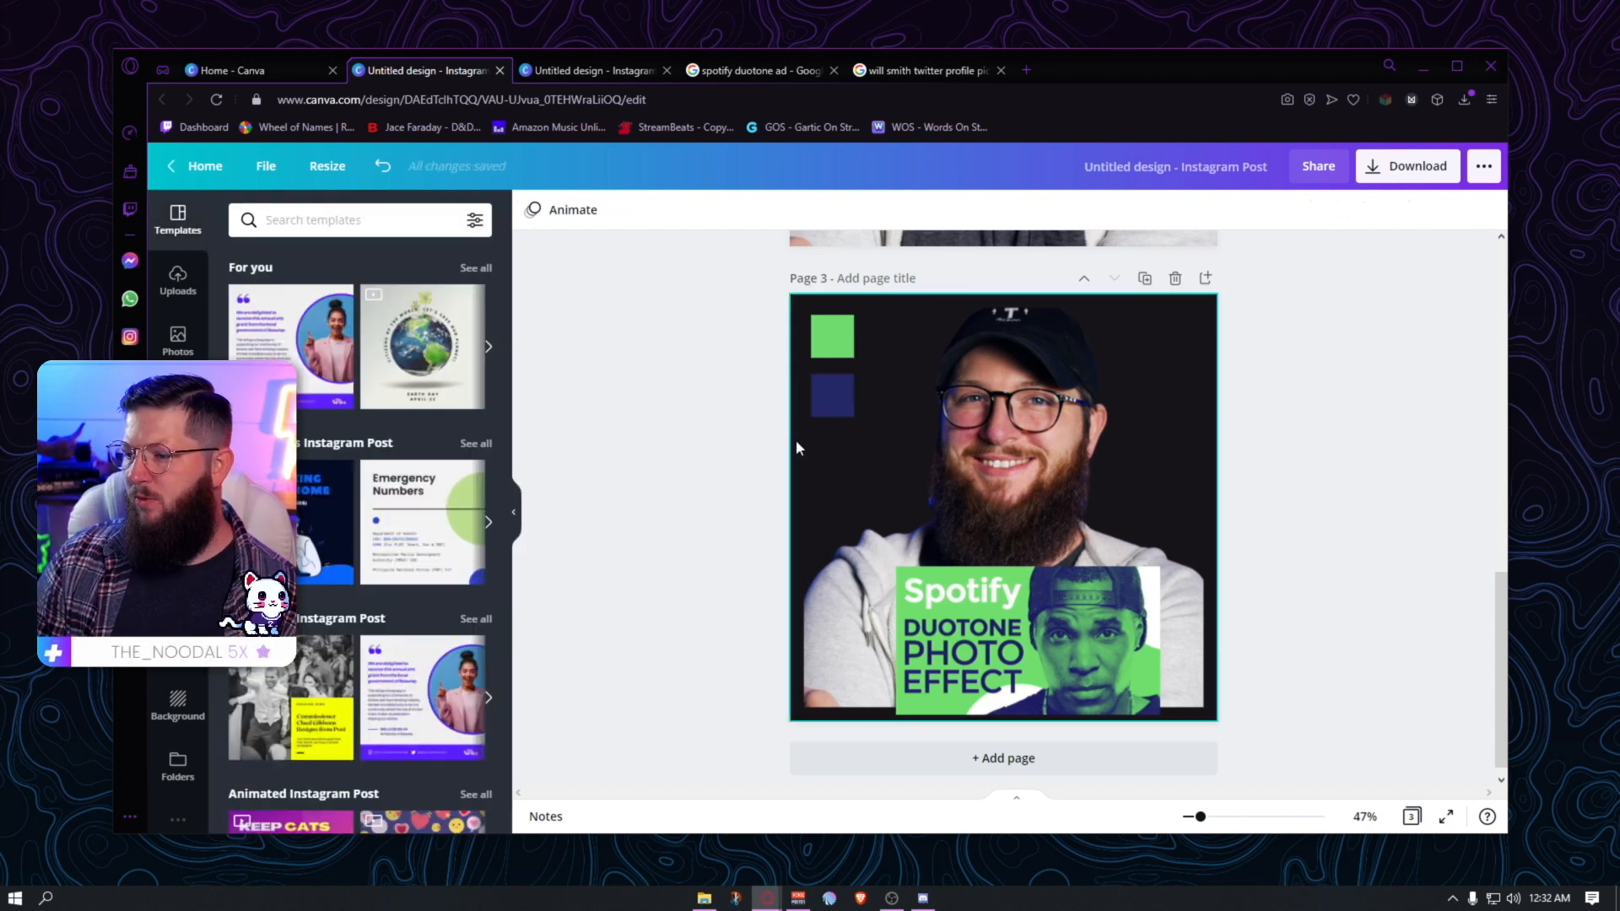
- Recolor the page 3 background with the light green from the document colors
{"action": "left_click", "coordinate": [1214, 334]}
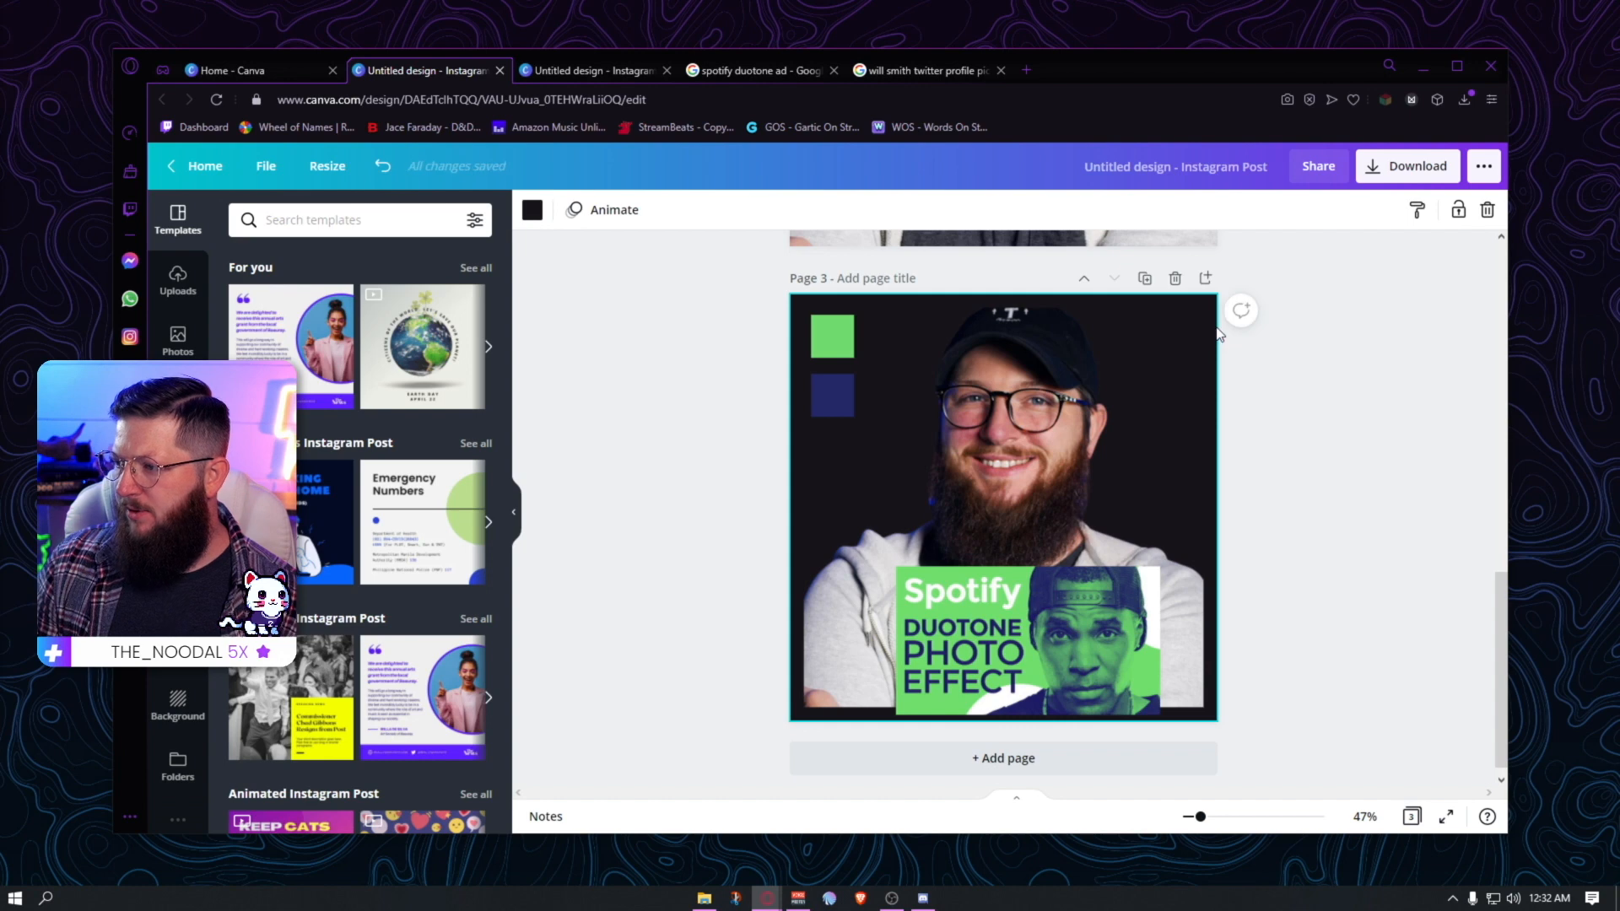
{"action": "left_click", "coordinate": [532, 209]}
{"action": "left_click", "coordinate": [473, 308]}
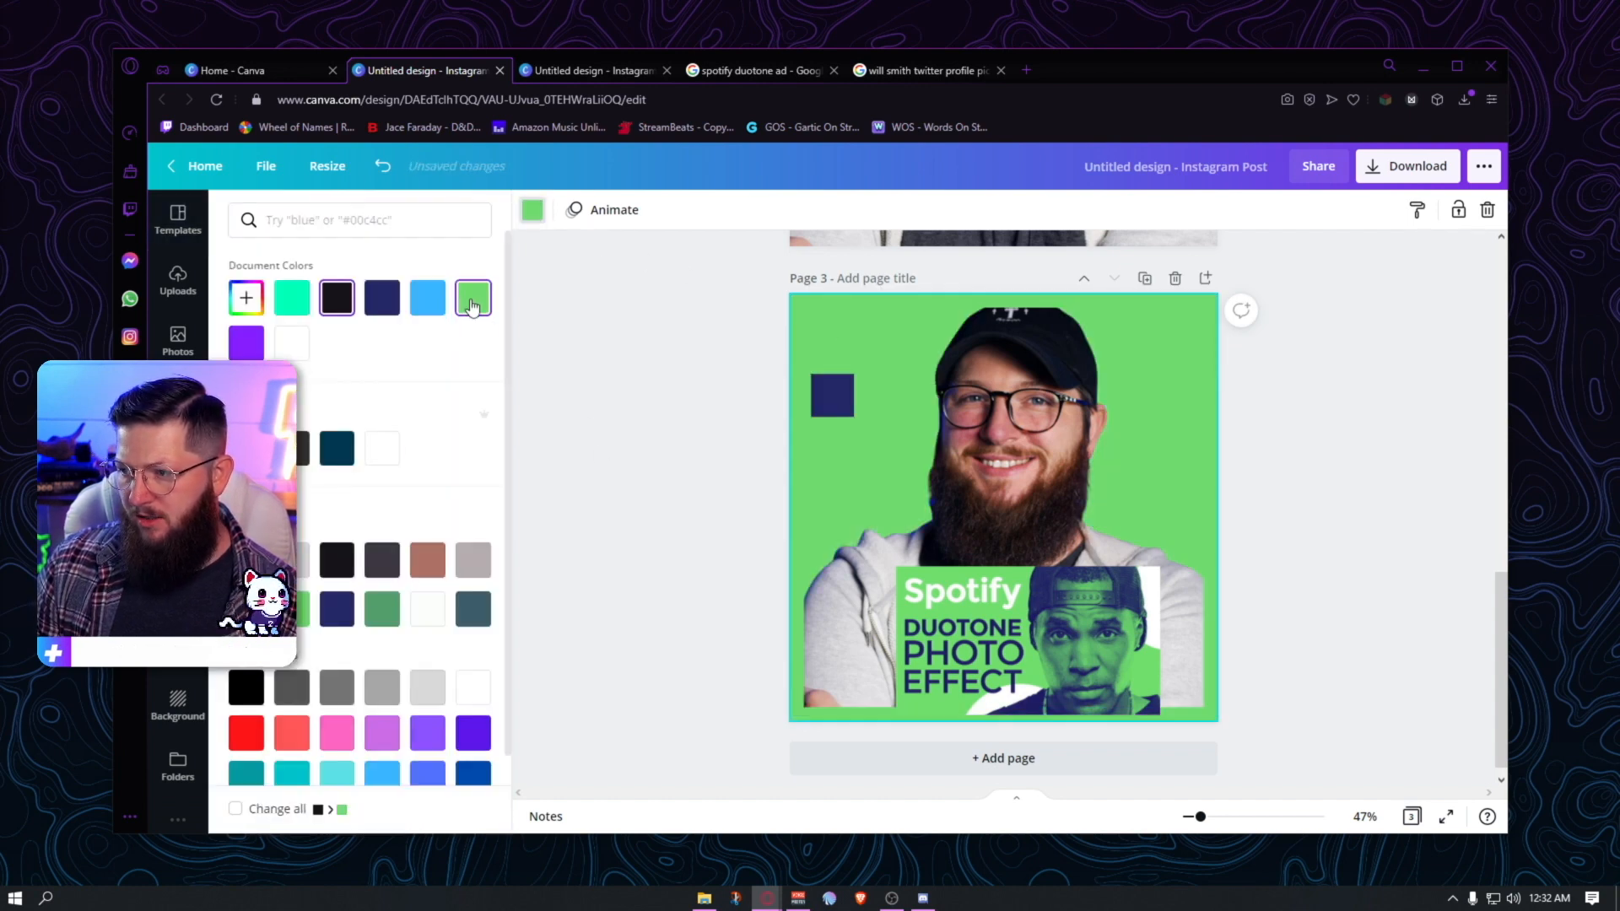
{"action": "left_click", "coordinate": [666, 475]}
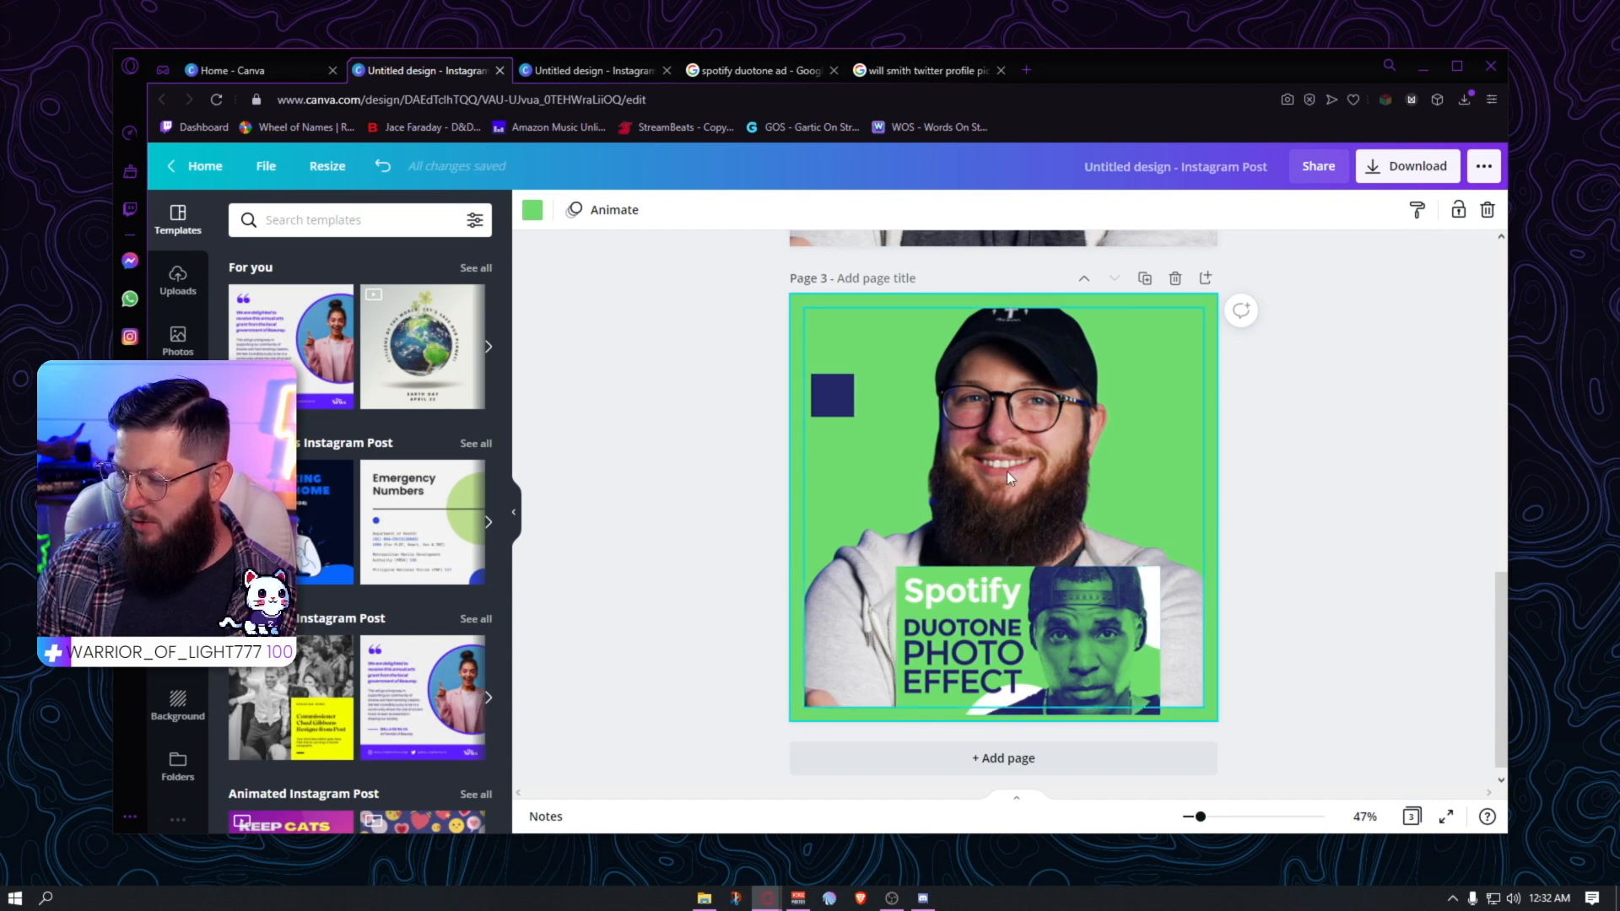
- Give the portrait a green Duotone effect and set its highlights to the light green document color
{"action": "left_click", "coordinate": [1008, 405]}
{"action": "left_click", "coordinate": [549, 211]}
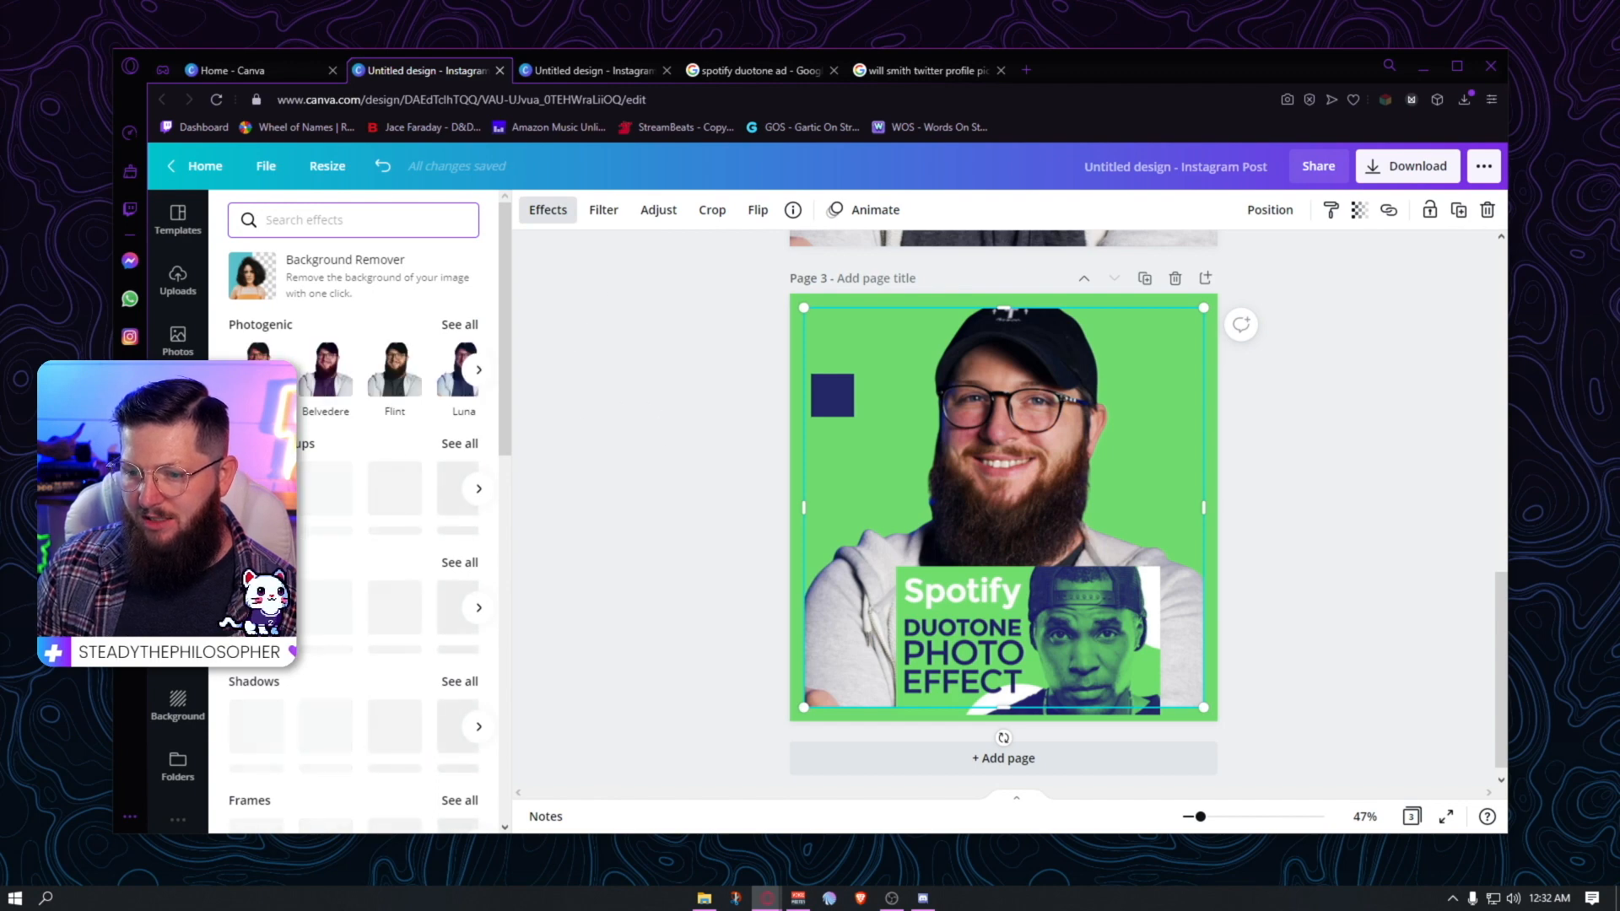
{"action": "left_click", "coordinate": [460, 562]}
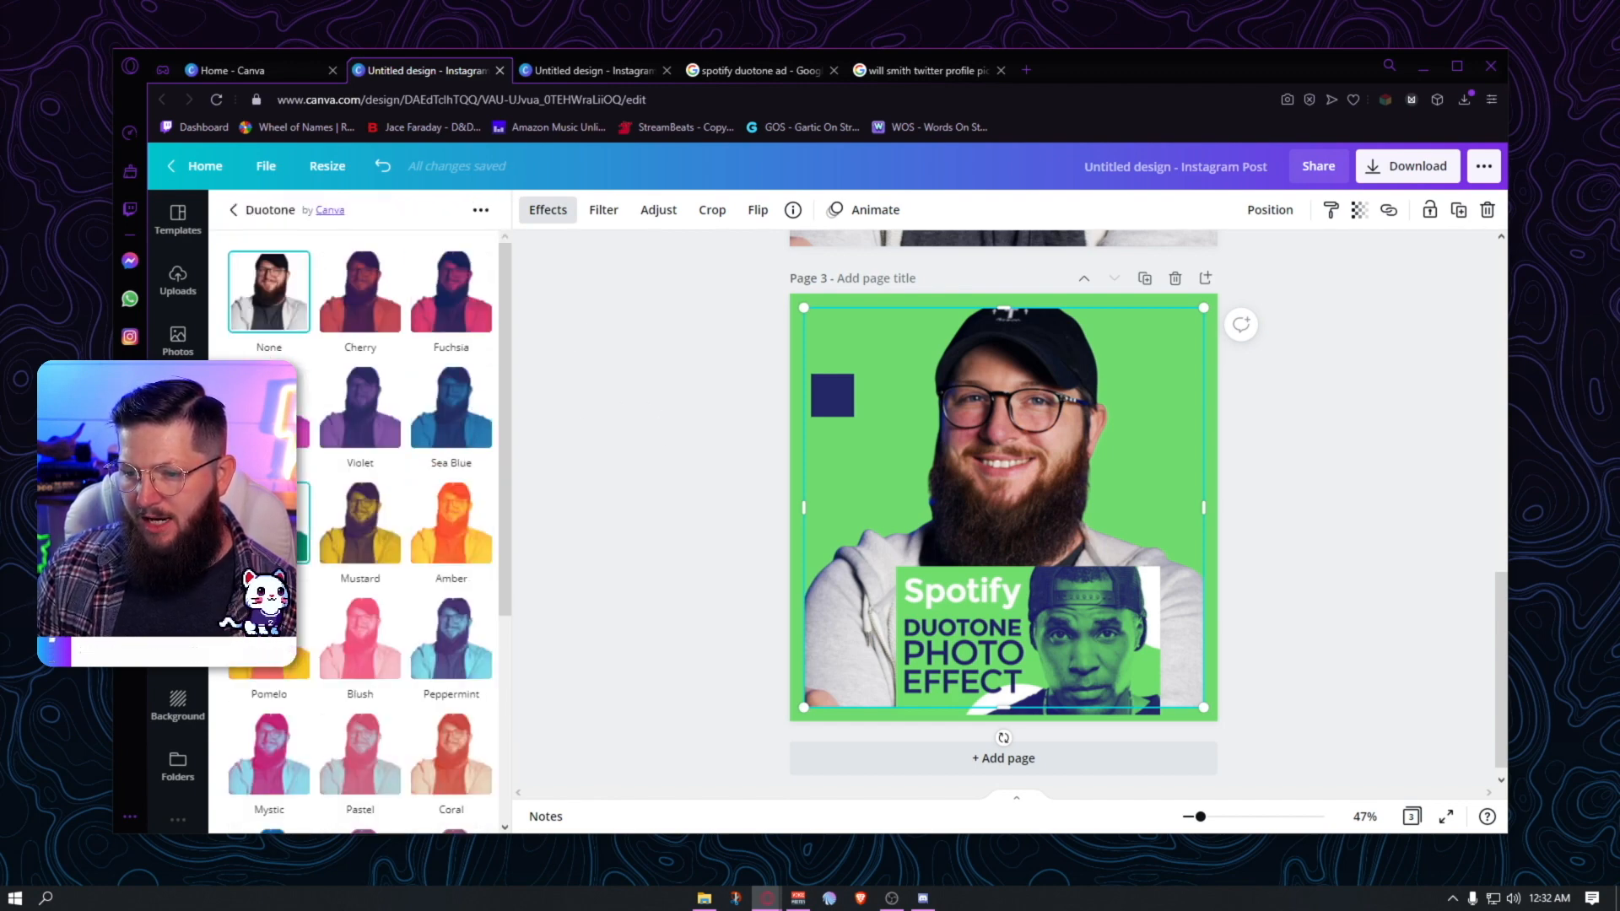
{"action": "left_click", "coordinate": [305, 523]}
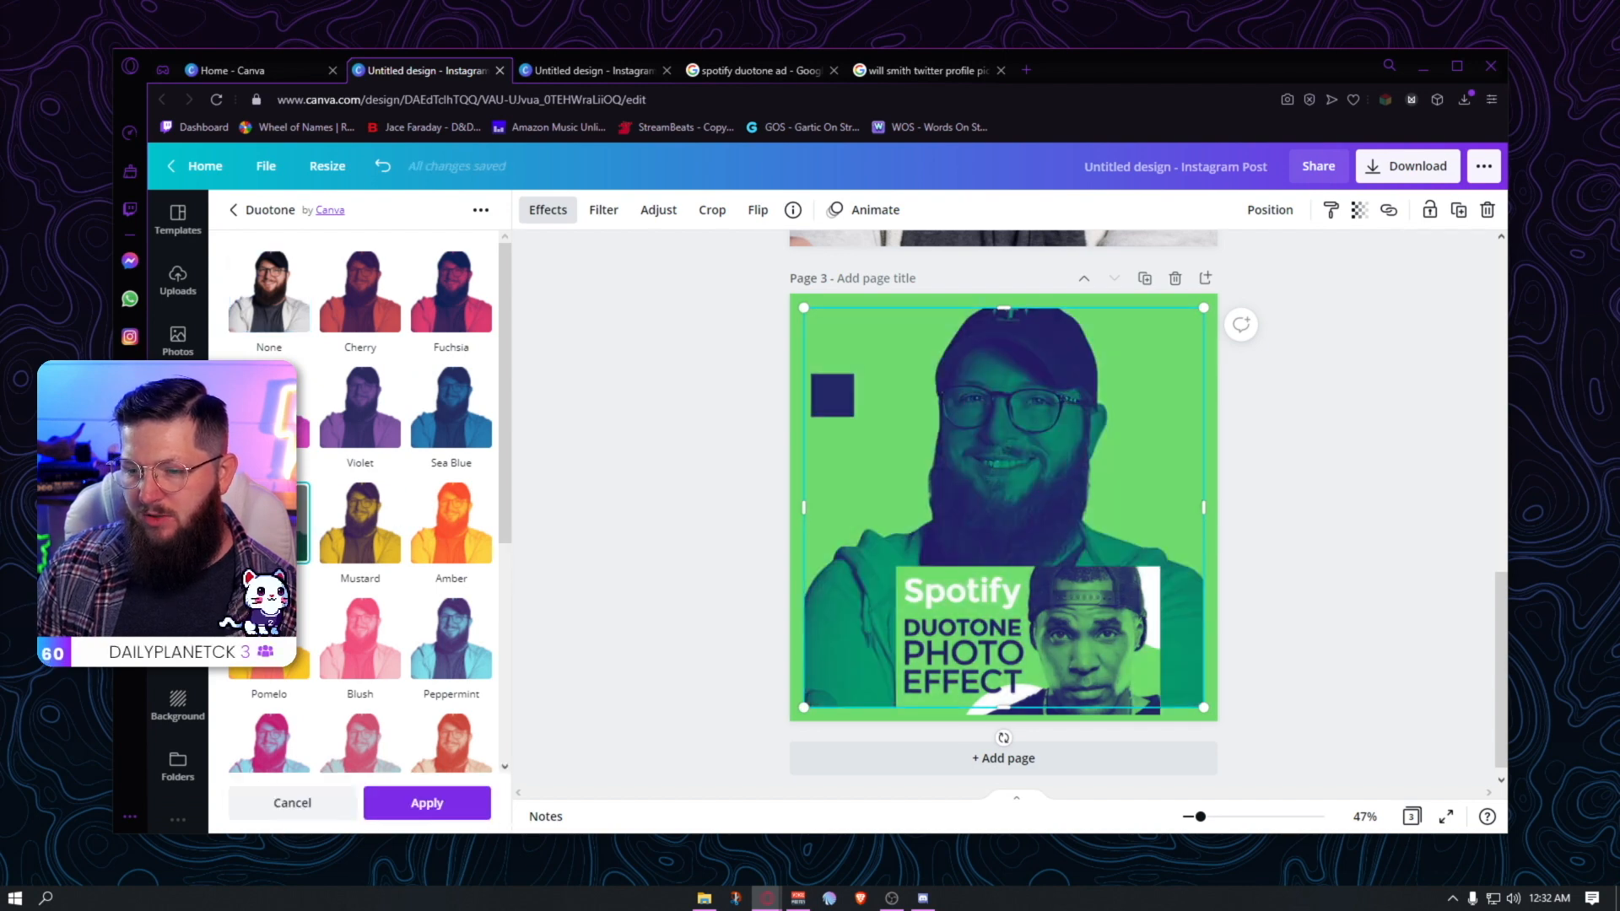
{"action": "left_click", "coordinate": [269, 523]}
{"action": "left_click", "coordinate": [477, 283]}
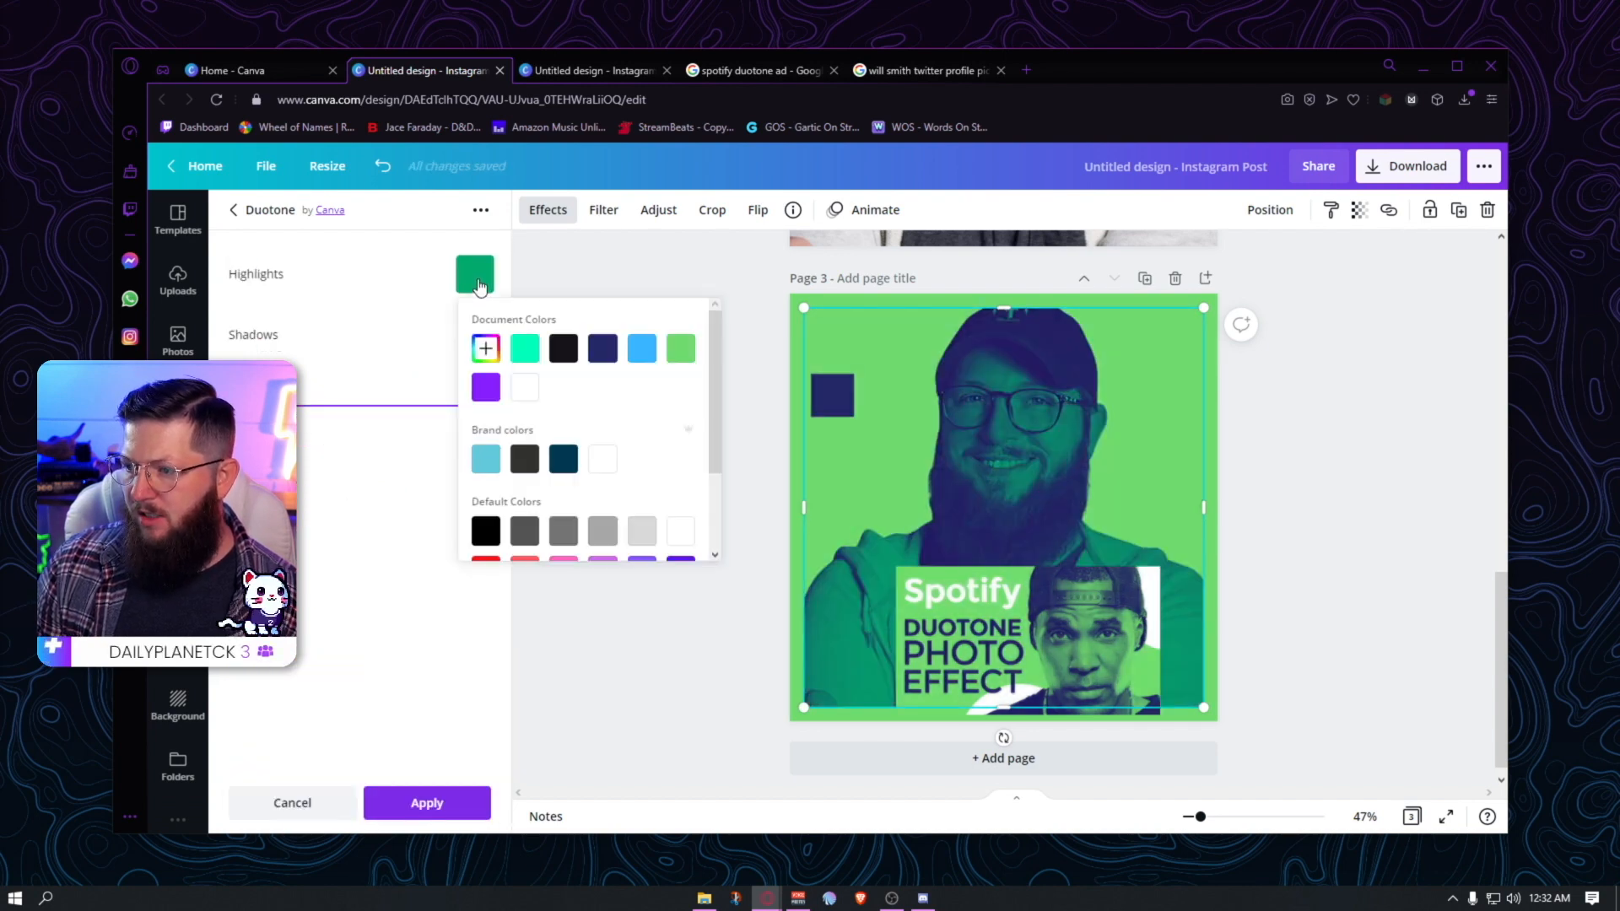
{"action": "left_click", "coordinate": [685, 353]}
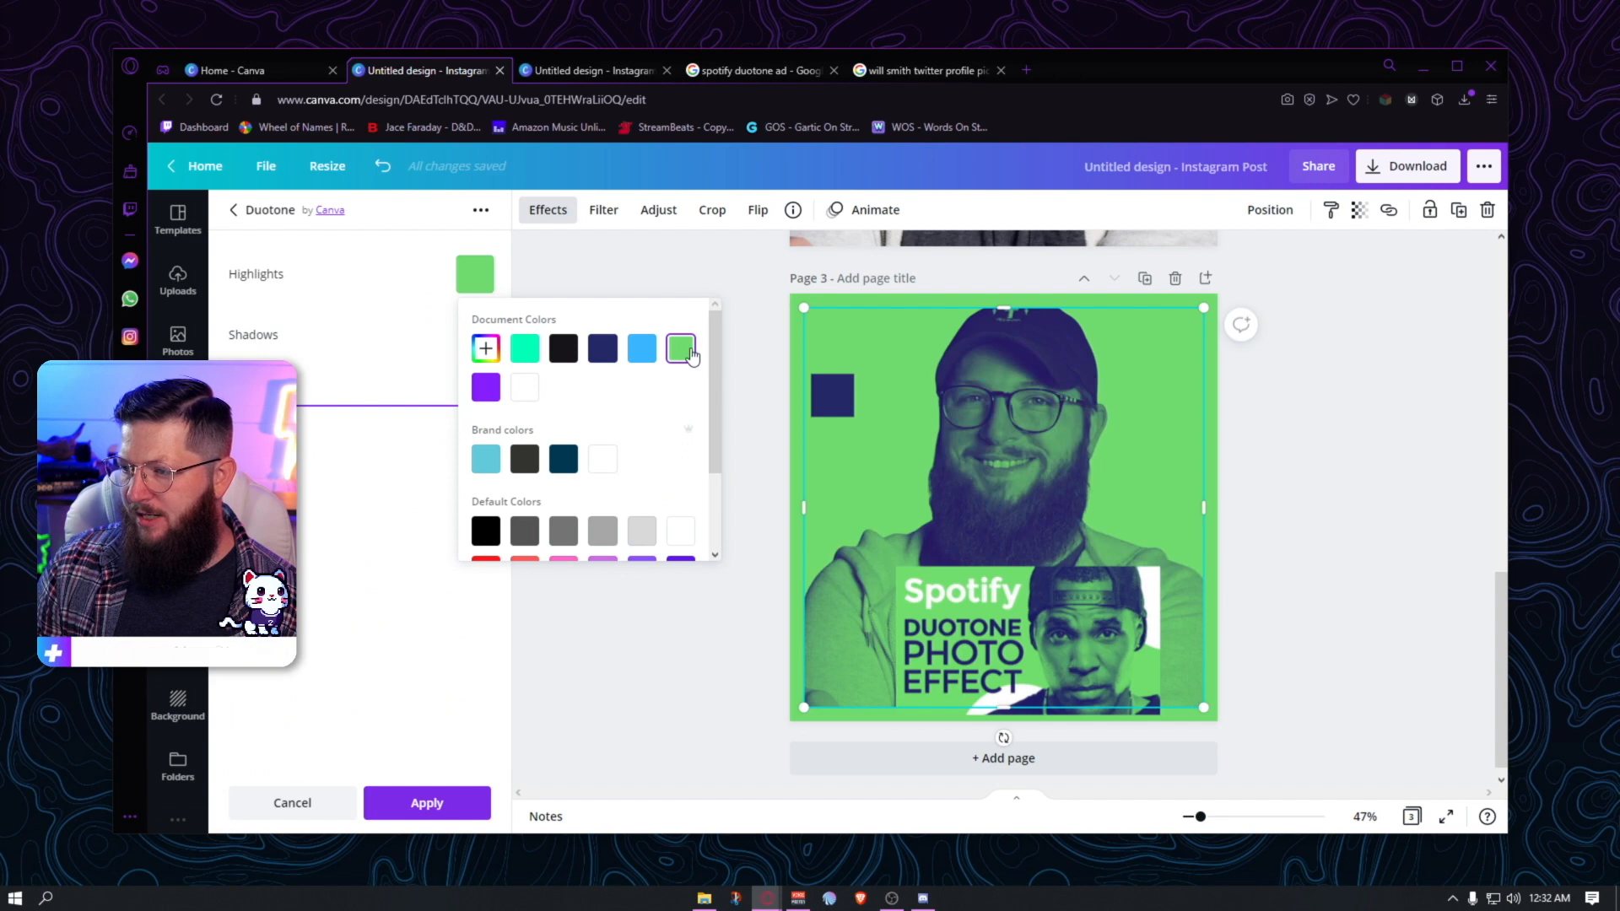
- Set the duotone shadows to the navy document color, deepen it to #0B0F54, and apply the effect
{"action": "left_click", "coordinate": [379, 354]}
{"action": "left_click", "coordinate": [474, 334]}
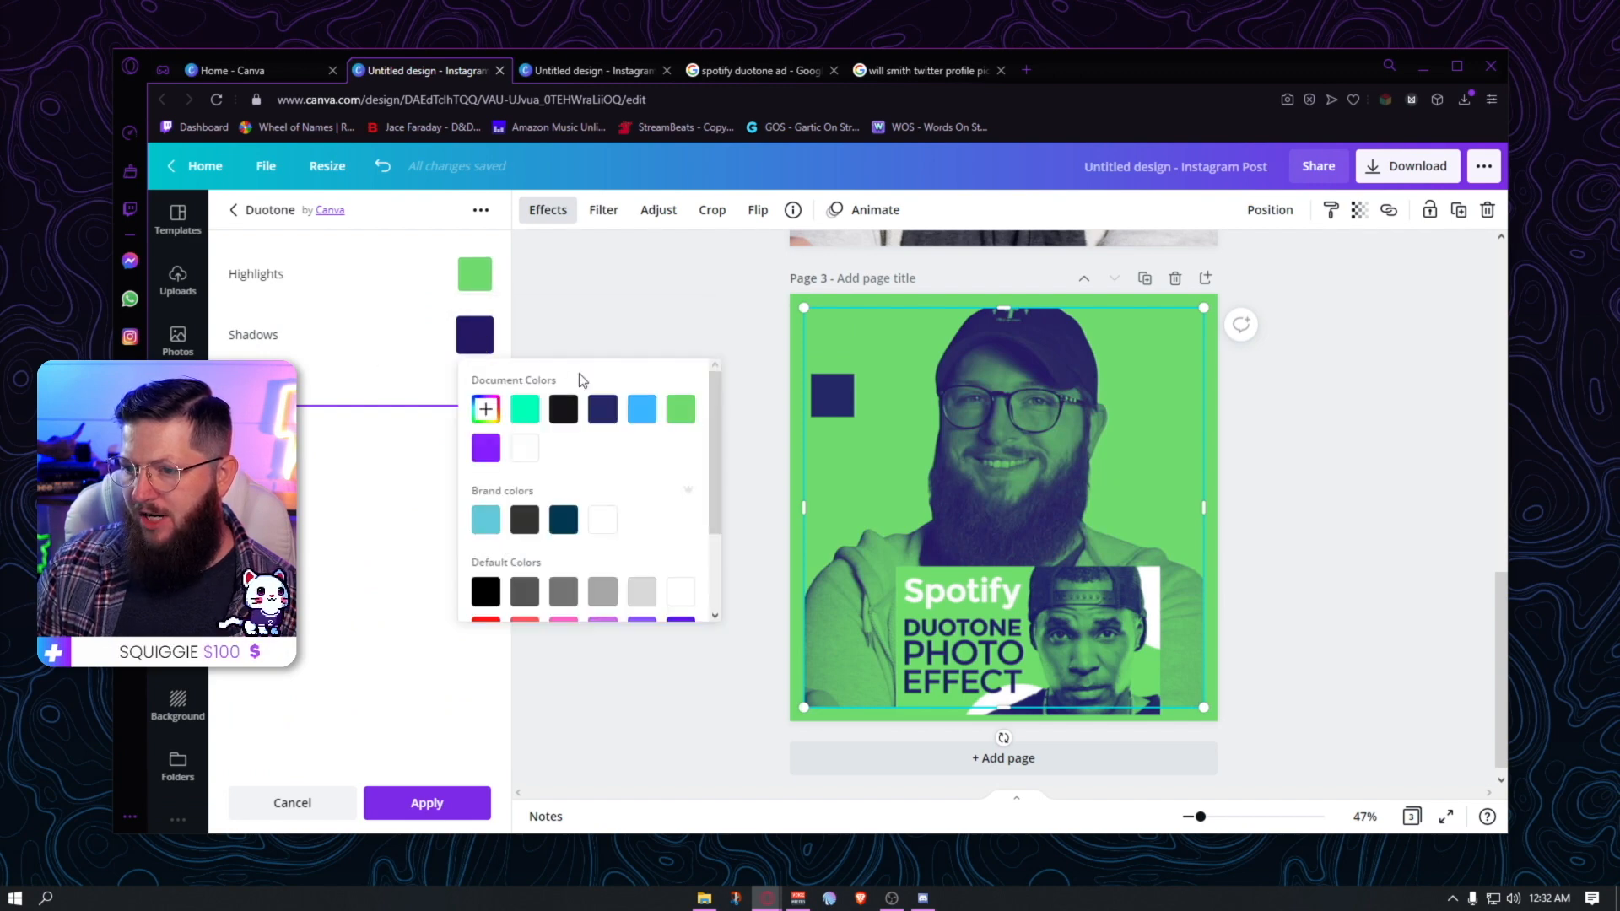
{"action": "left_click", "coordinate": [602, 409]}
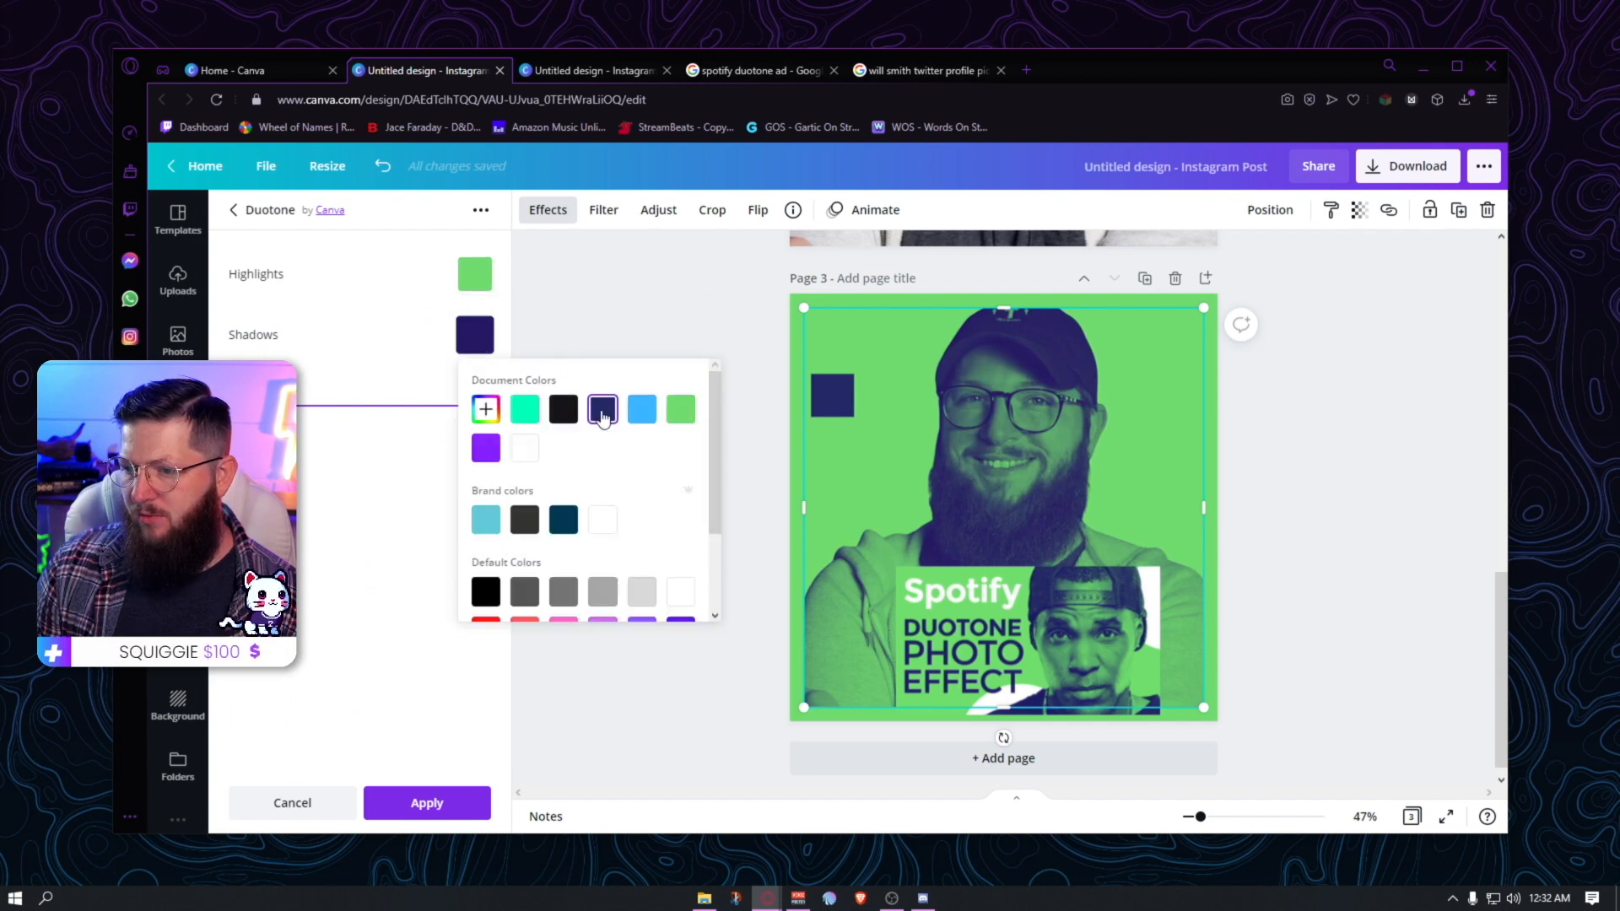
{"action": "left_click", "coordinate": [486, 410]}
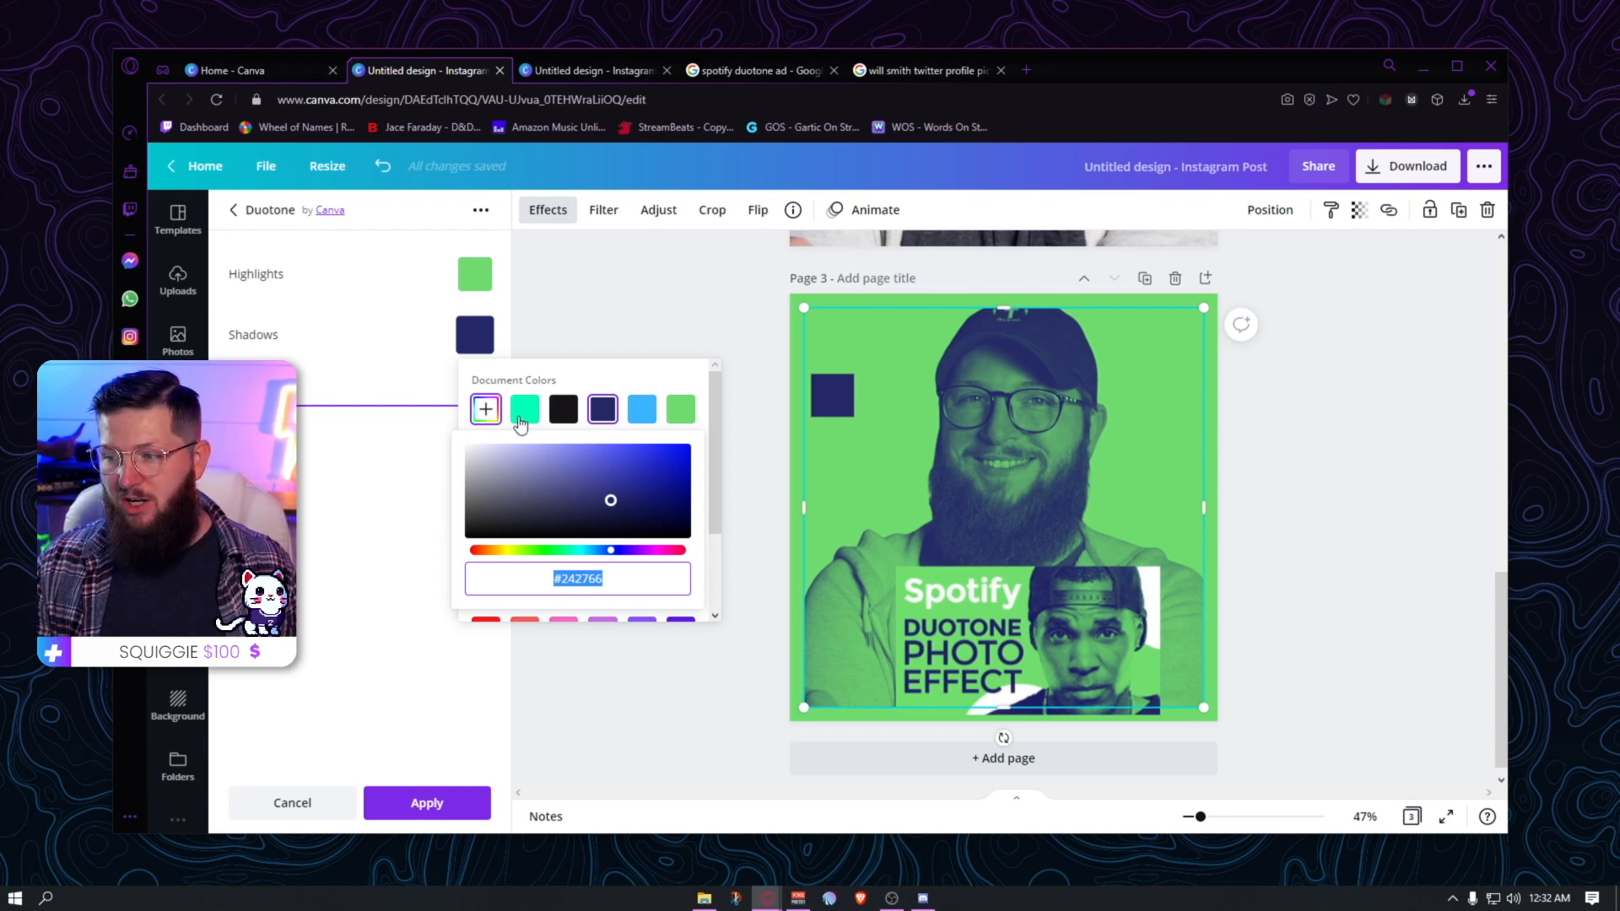
{"action": "left_click_drag", "start_coordinate": [613, 502], "coordinate": [649, 504]}
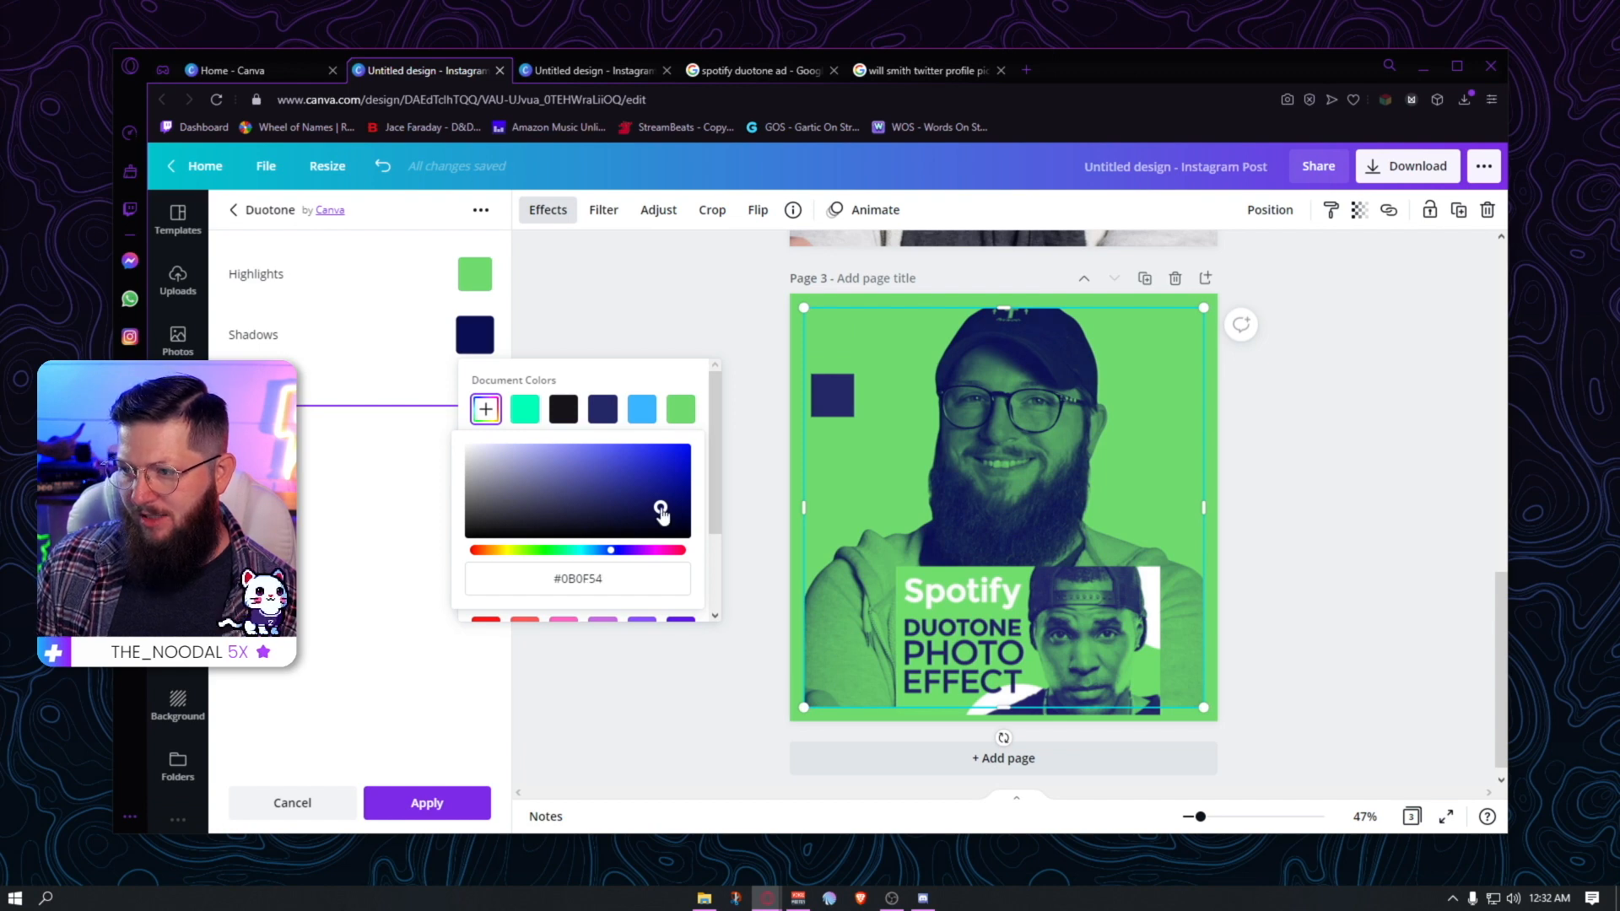
{"action": "left_click", "coordinate": [443, 724]}
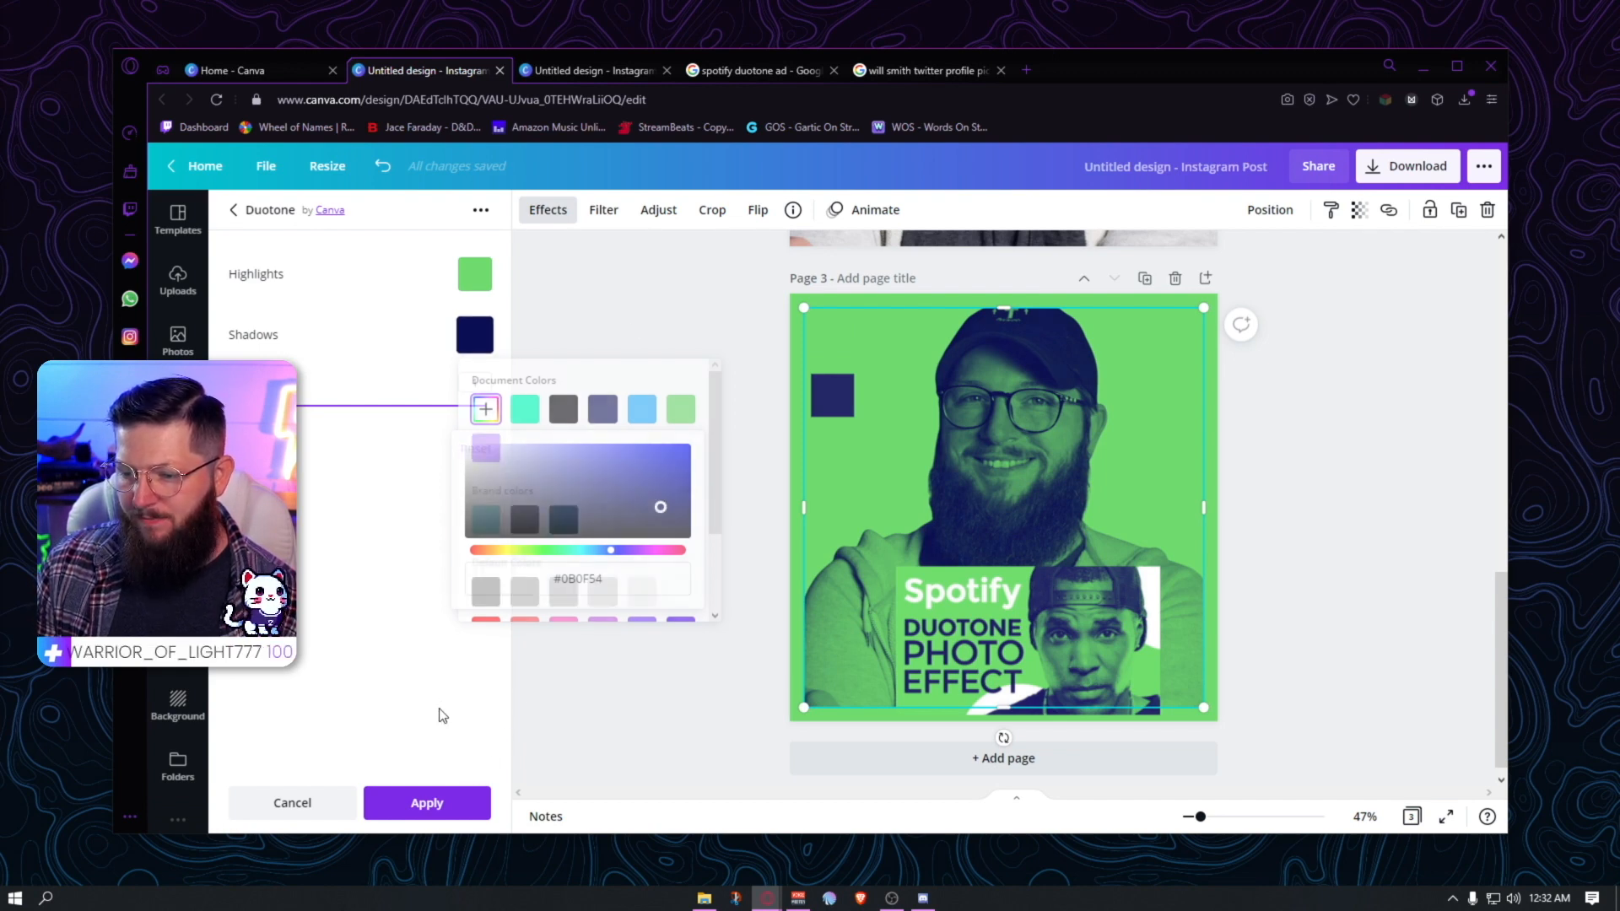
{"action": "left_click", "coordinate": [427, 805]}
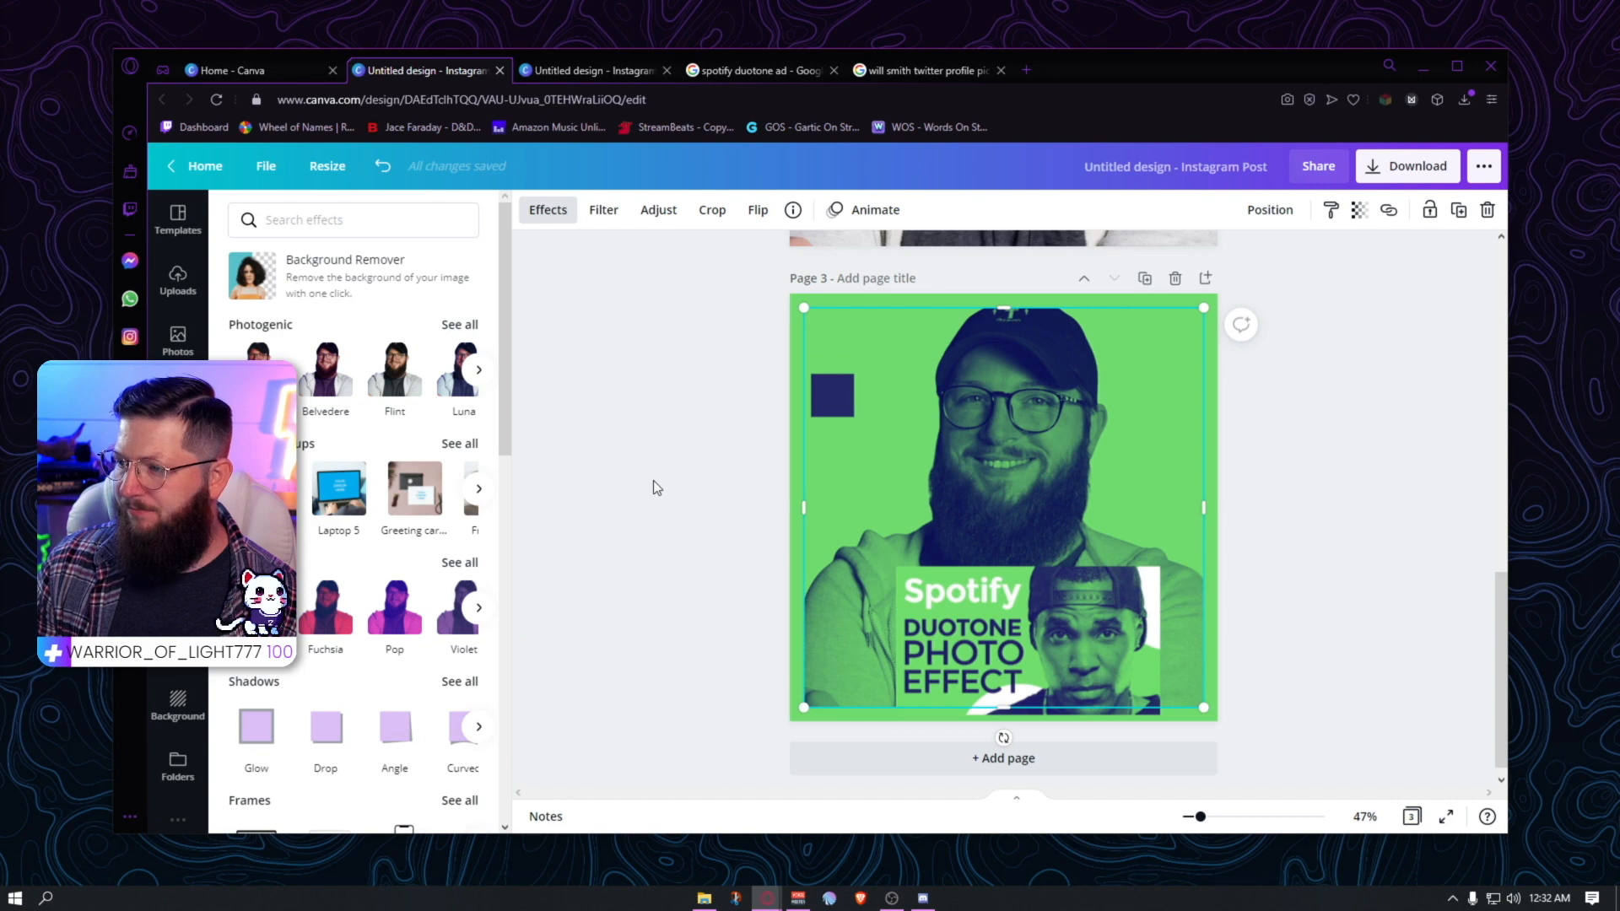
- Delete the navy and green color sample squares from page 3
{"action": "left_click", "coordinate": [654, 480]}
{"action": "left_click", "coordinate": [837, 393]}
{"action": "key", "text": "Delete"}
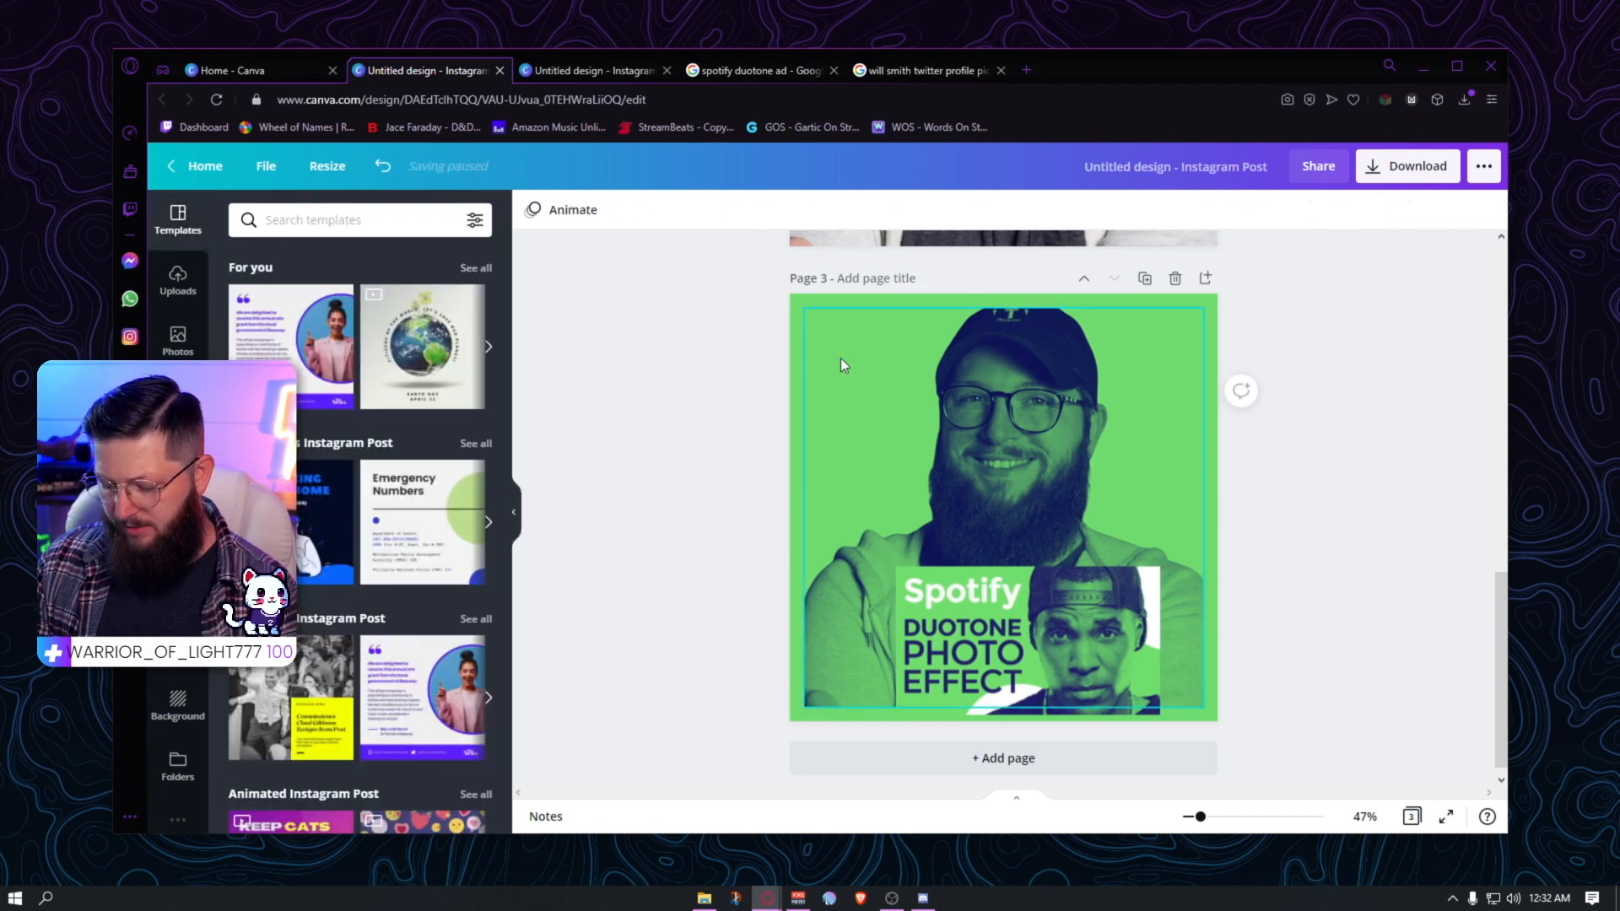
{"action": "left_click", "coordinate": [842, 342]}
{"action": "key", "text": "Delete"}
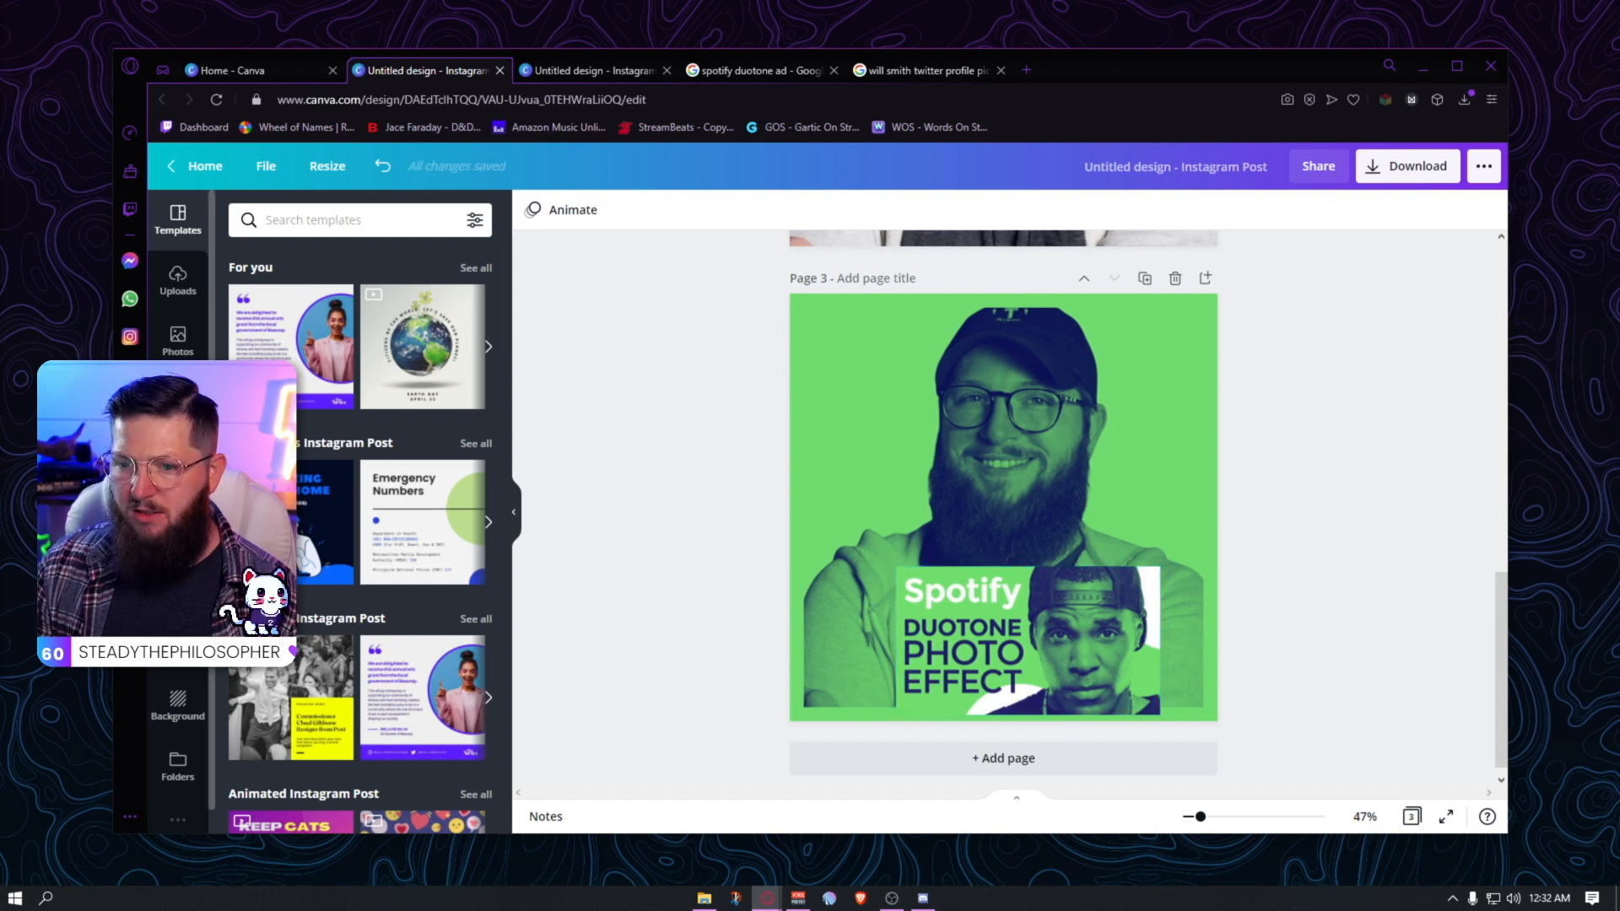
- Search the elements for "blob", add an irregular blob shape to the page, and recolor it white
{"action": "left_click", "coordinate": [177, 396]}
{"action": "left_click", "coordinate": [314, 219]}
{"action": "type", "text": "blob"}
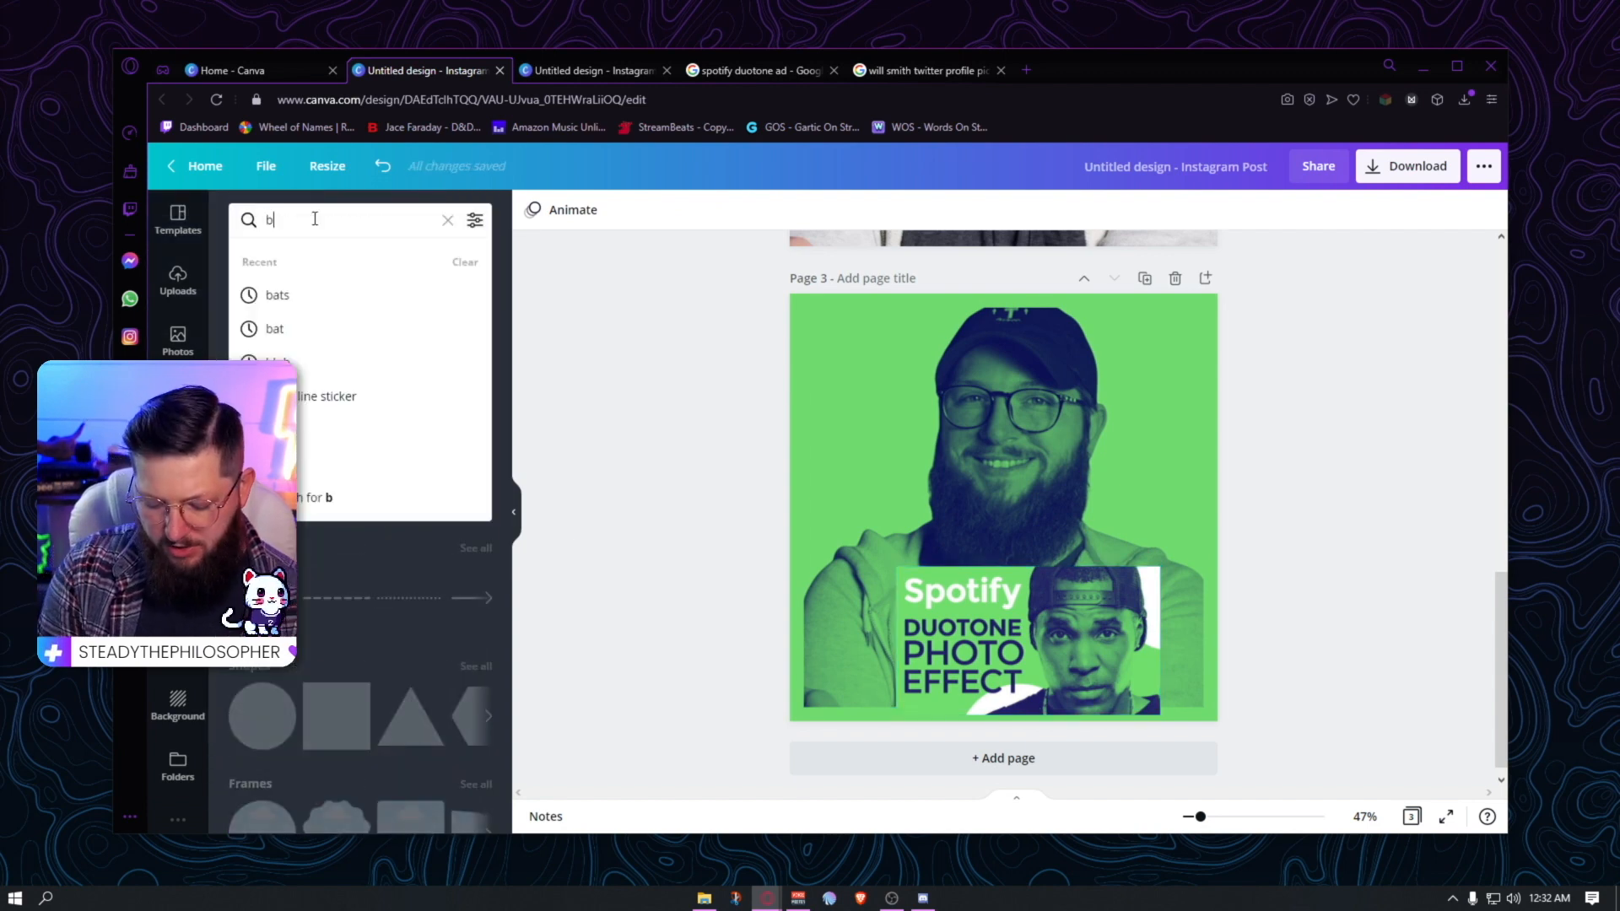
{"action": "key", "text": "Return"}
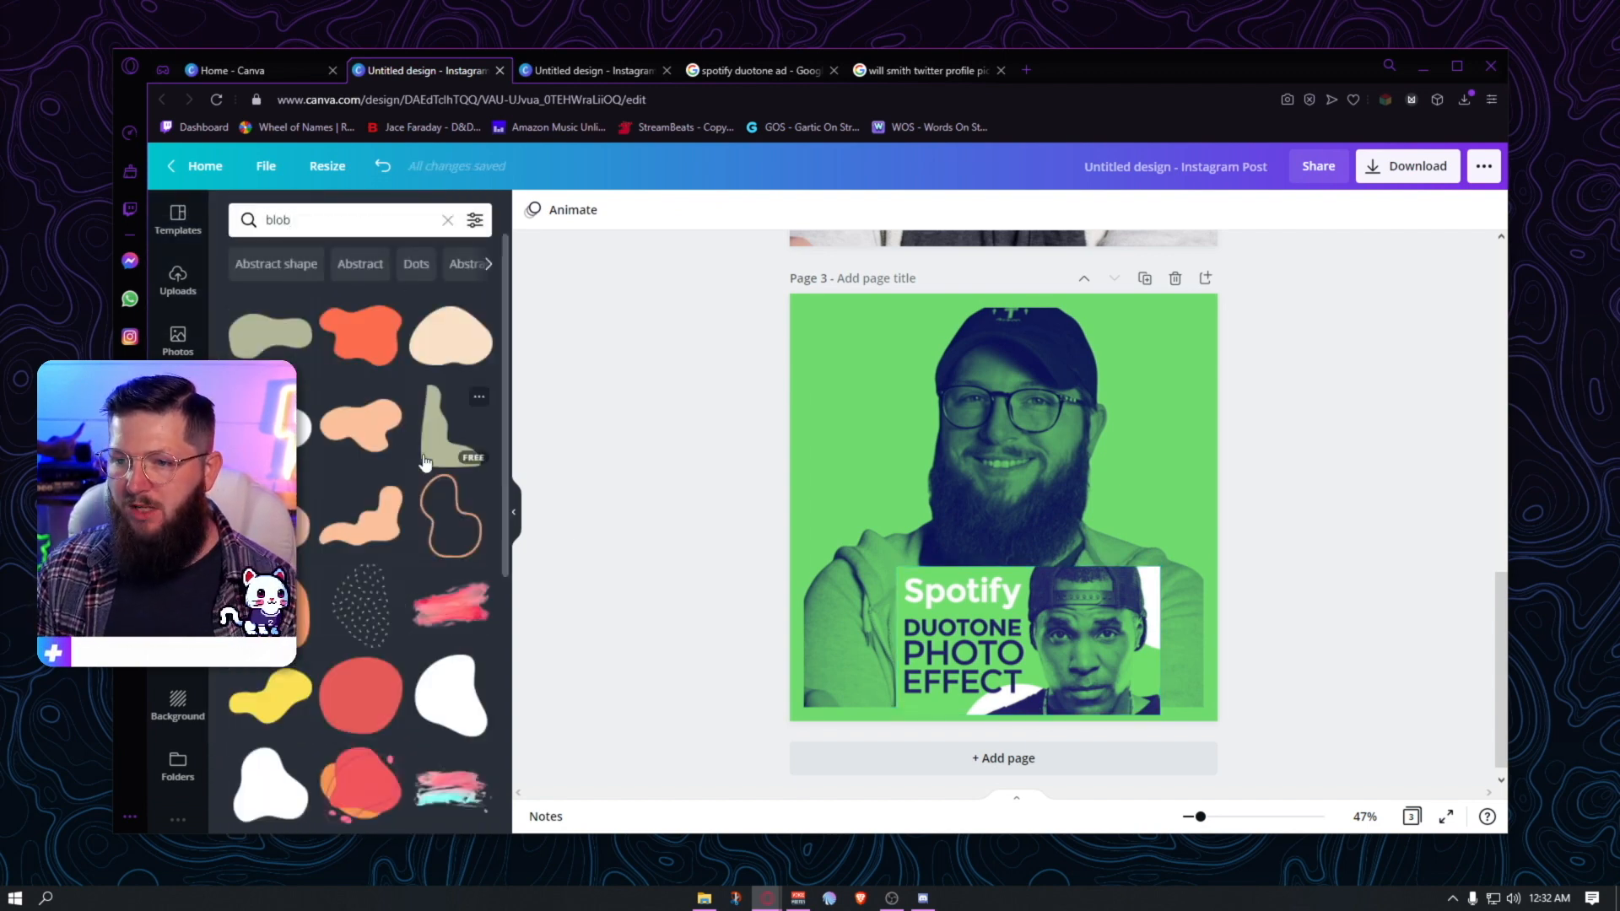
{"action": "left_click", "coordinate": [266, 421]}
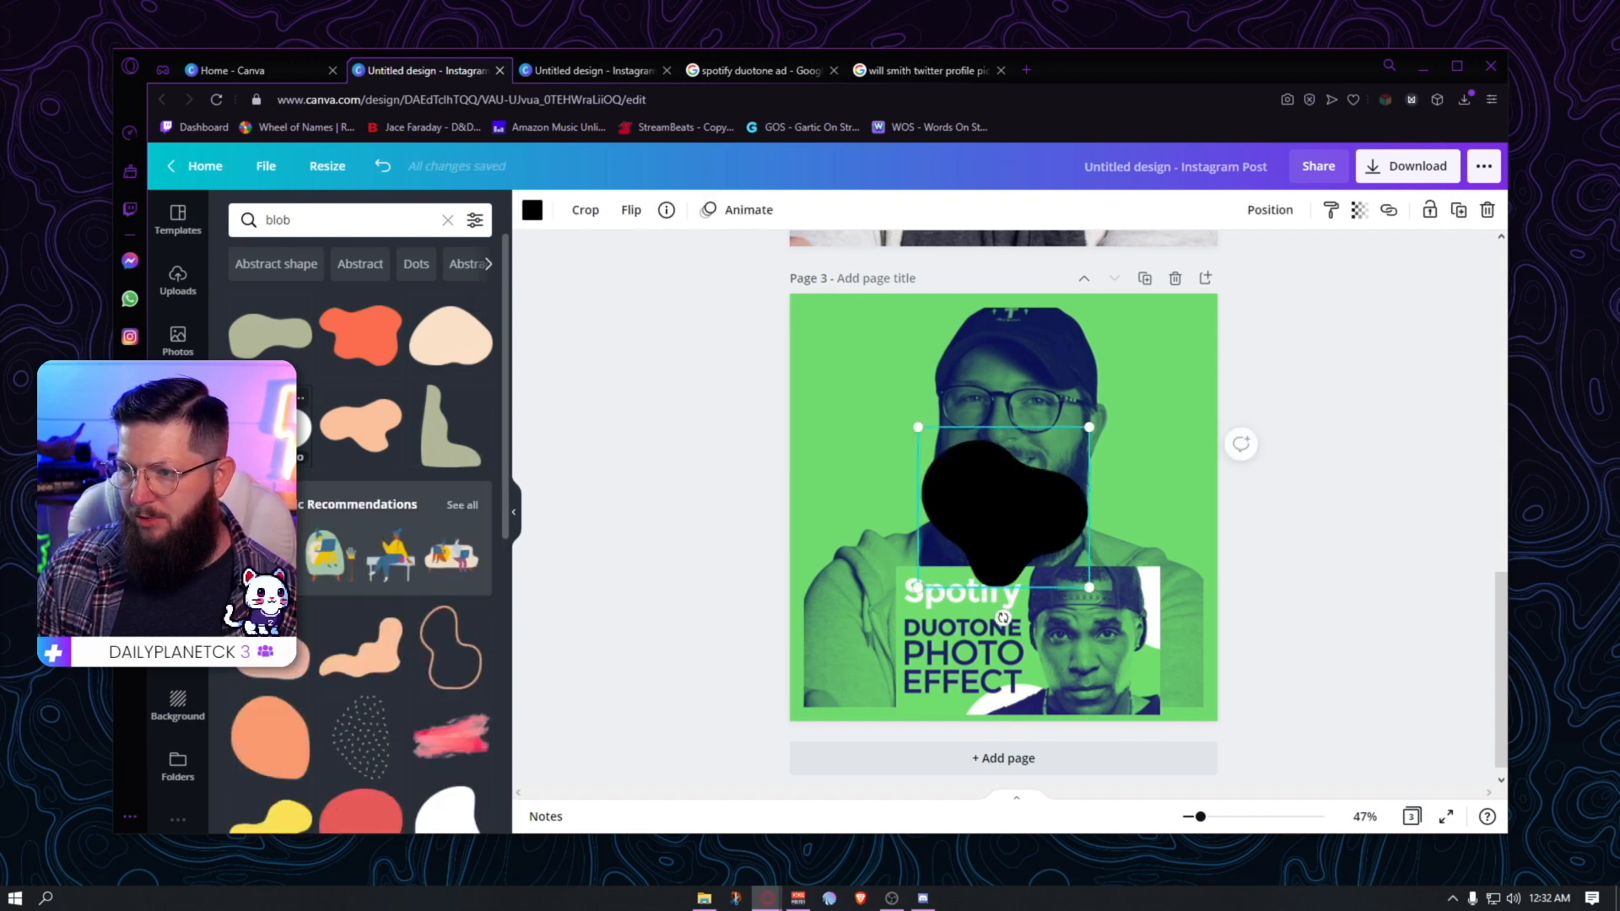
{"action": "left_click", "coordinate": [532, 211]}
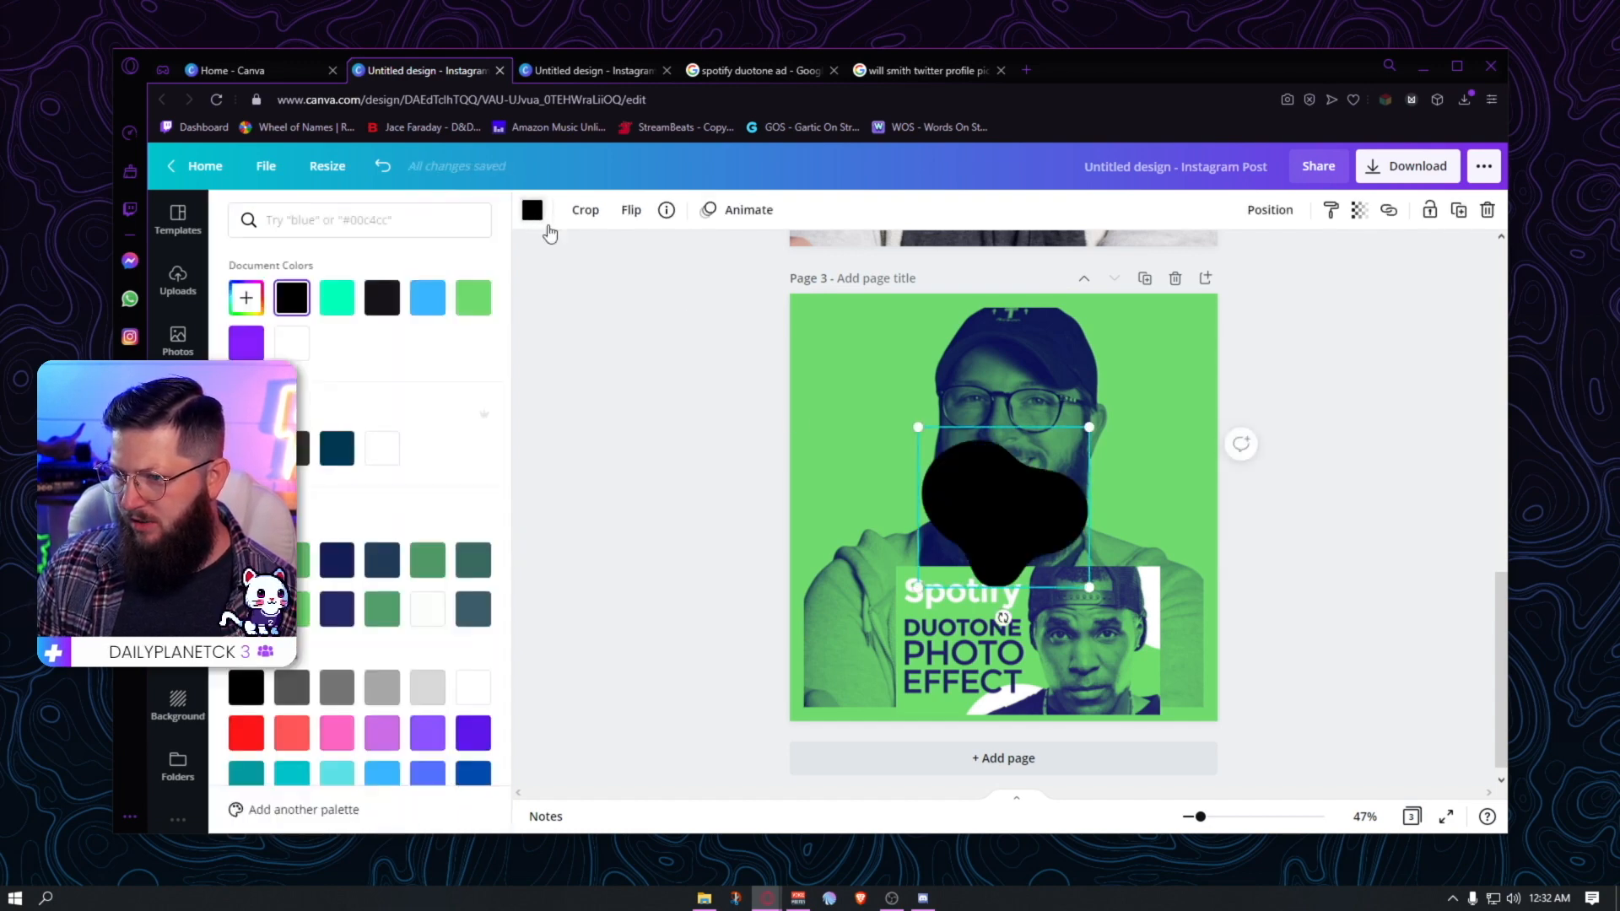
{"action": "left_click", "coordinate": [384, 448]}
- Move the white blob to the page's upper-right corner, enlarge it, and let it extend past the edges
{"action": "left_click_drag", "start_coordinate": [1004, 506], "coordinate": [1190, 322]}
{"action": "left_click_drag", "start_coordinate": [1101, 409], "coordinate": [1063, 443]}
{"action": "mouse_move", "coordinate": [1171, 400]}
{"action": "left_mouse_down"}
{"action": "mouse_move", "coordinate": [1185, 416]}
{"action": "mouse_move", "coordinate": [1223, 387]}
{"action": "mouse_move", "coordinate": [1194, 392]}
{"action": "left_mouse_up"}
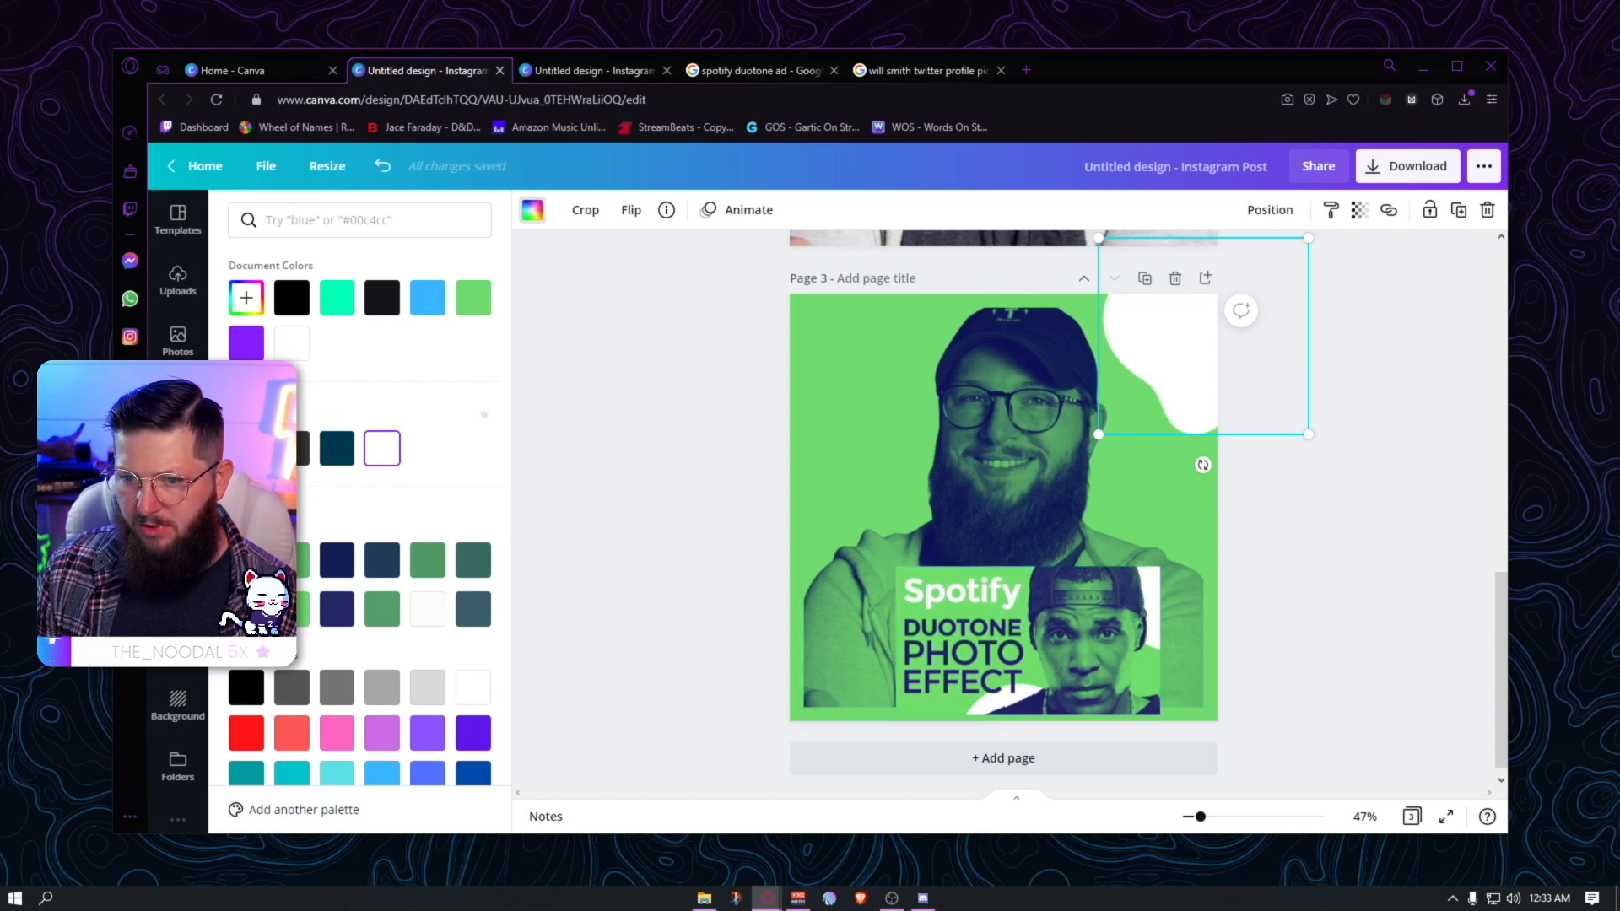
- Search the elements for "blob" again, add a second, taller blob shape, and make it white
{"action": "left_click", "coordinate": [178, 403]}
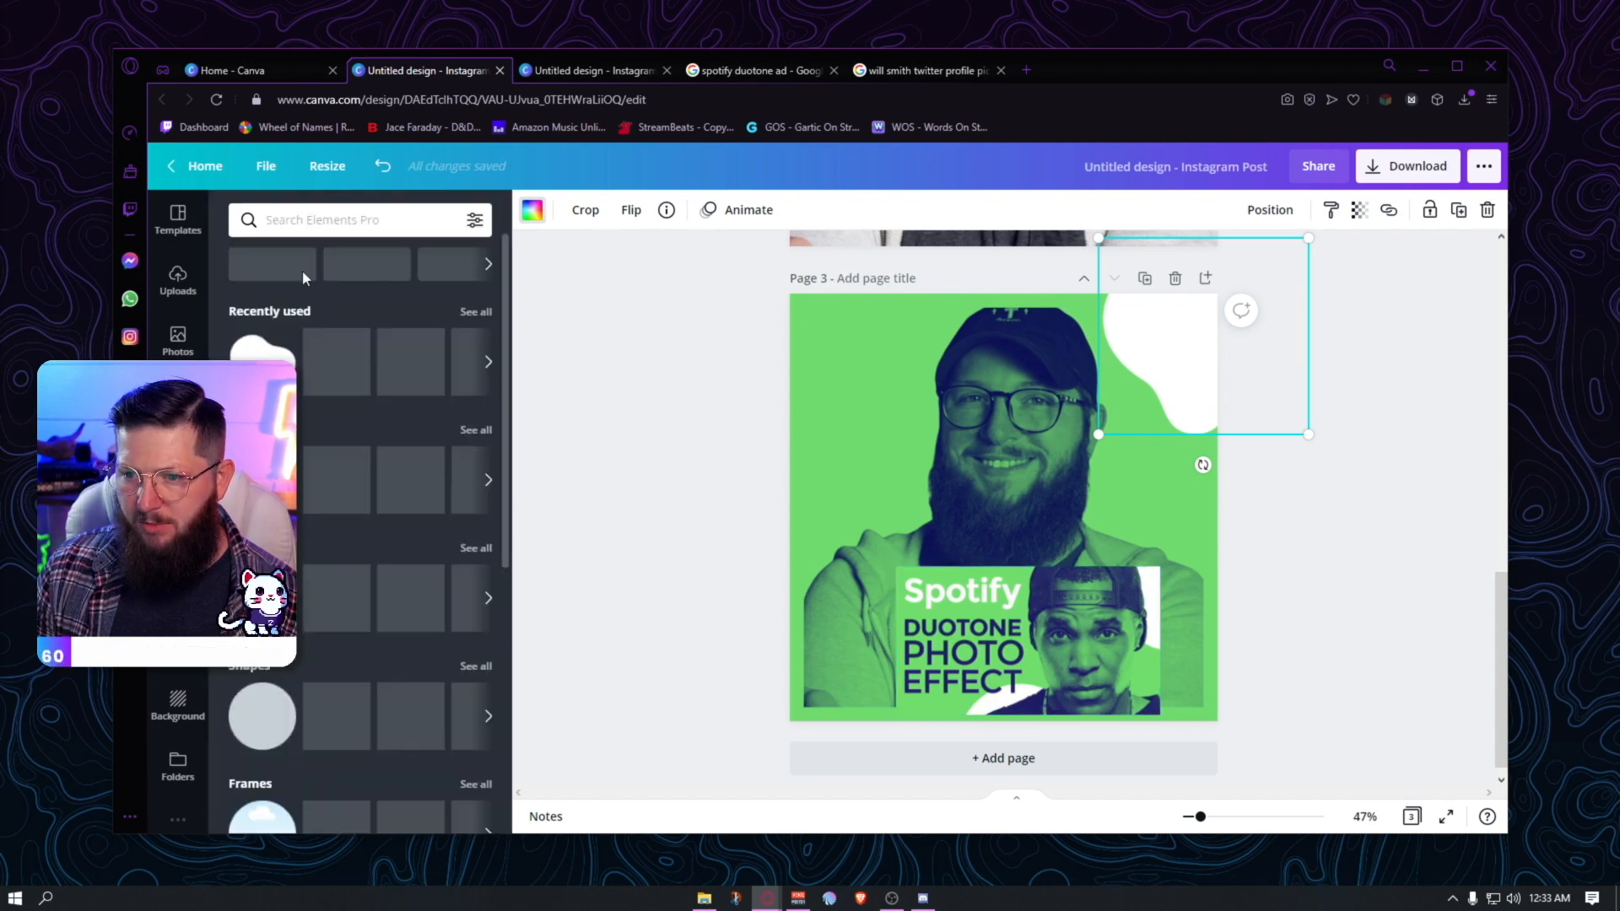
{"action": "left_click", "coordinate": [353, 216]}
{"action": "type", "text": "blob"}
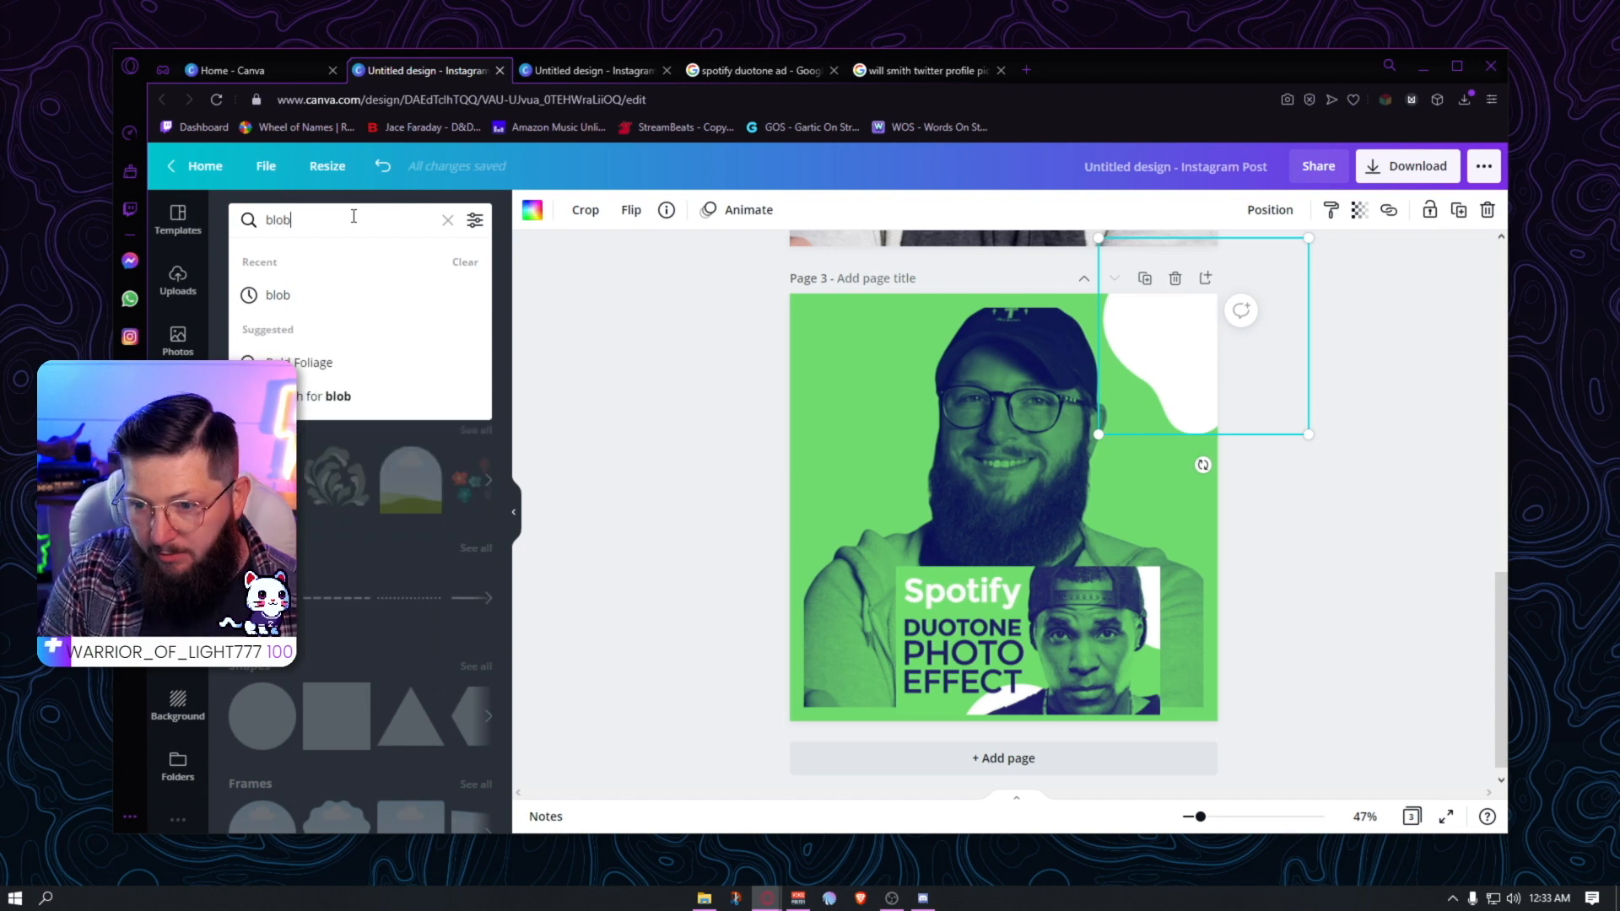
{"action": "key", "text": "Return"}
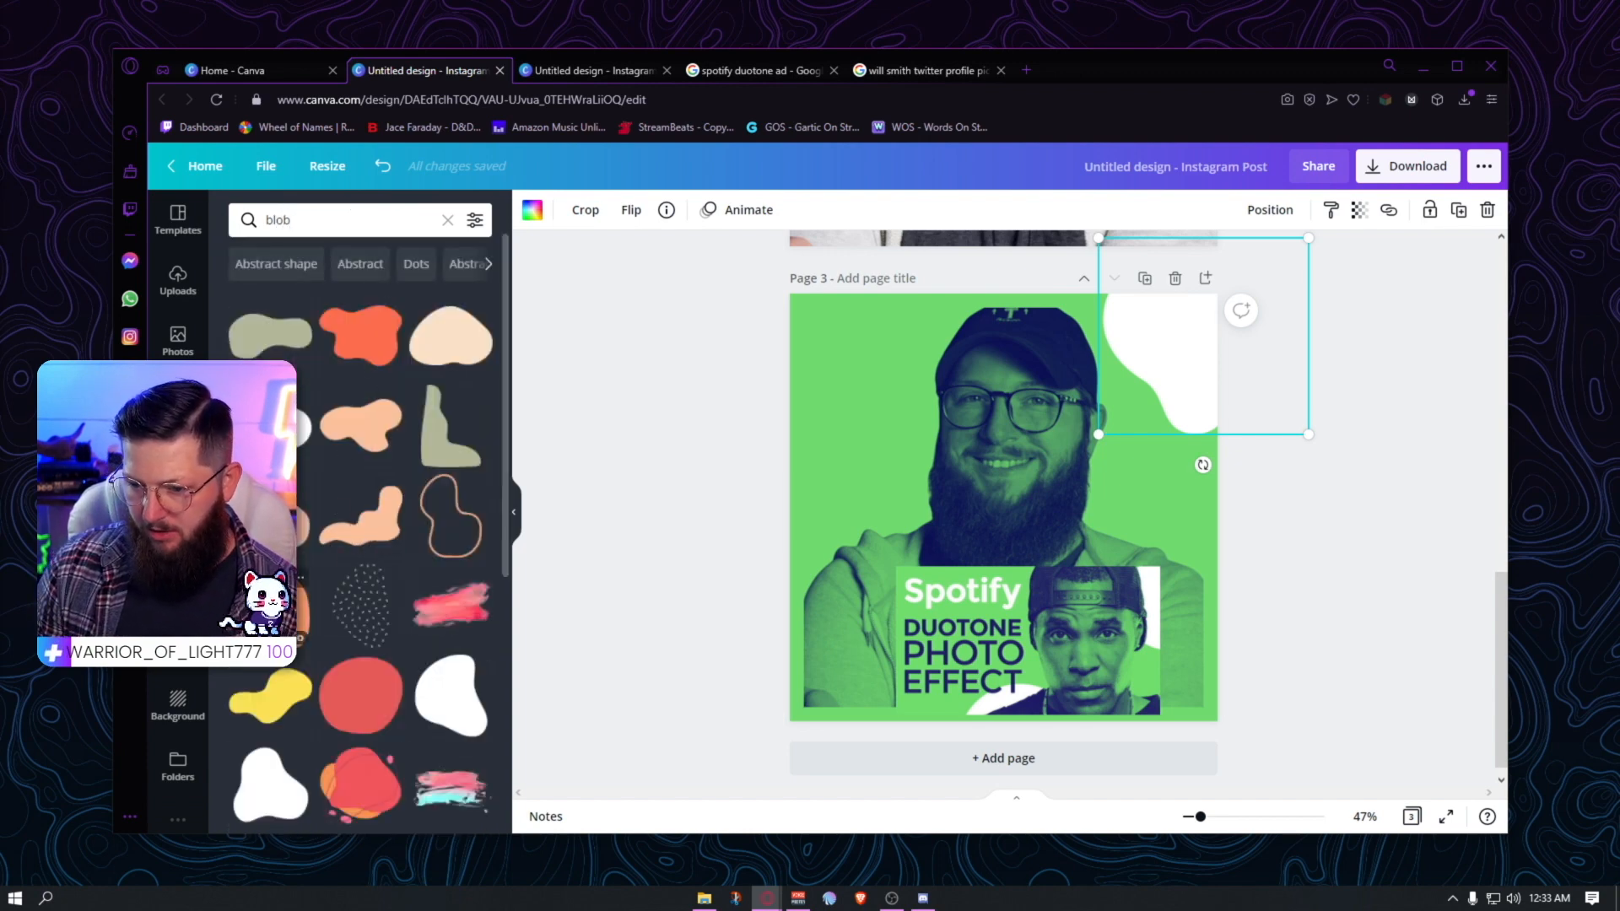
{"action": "left_click", "coordinate": [470, 707]}
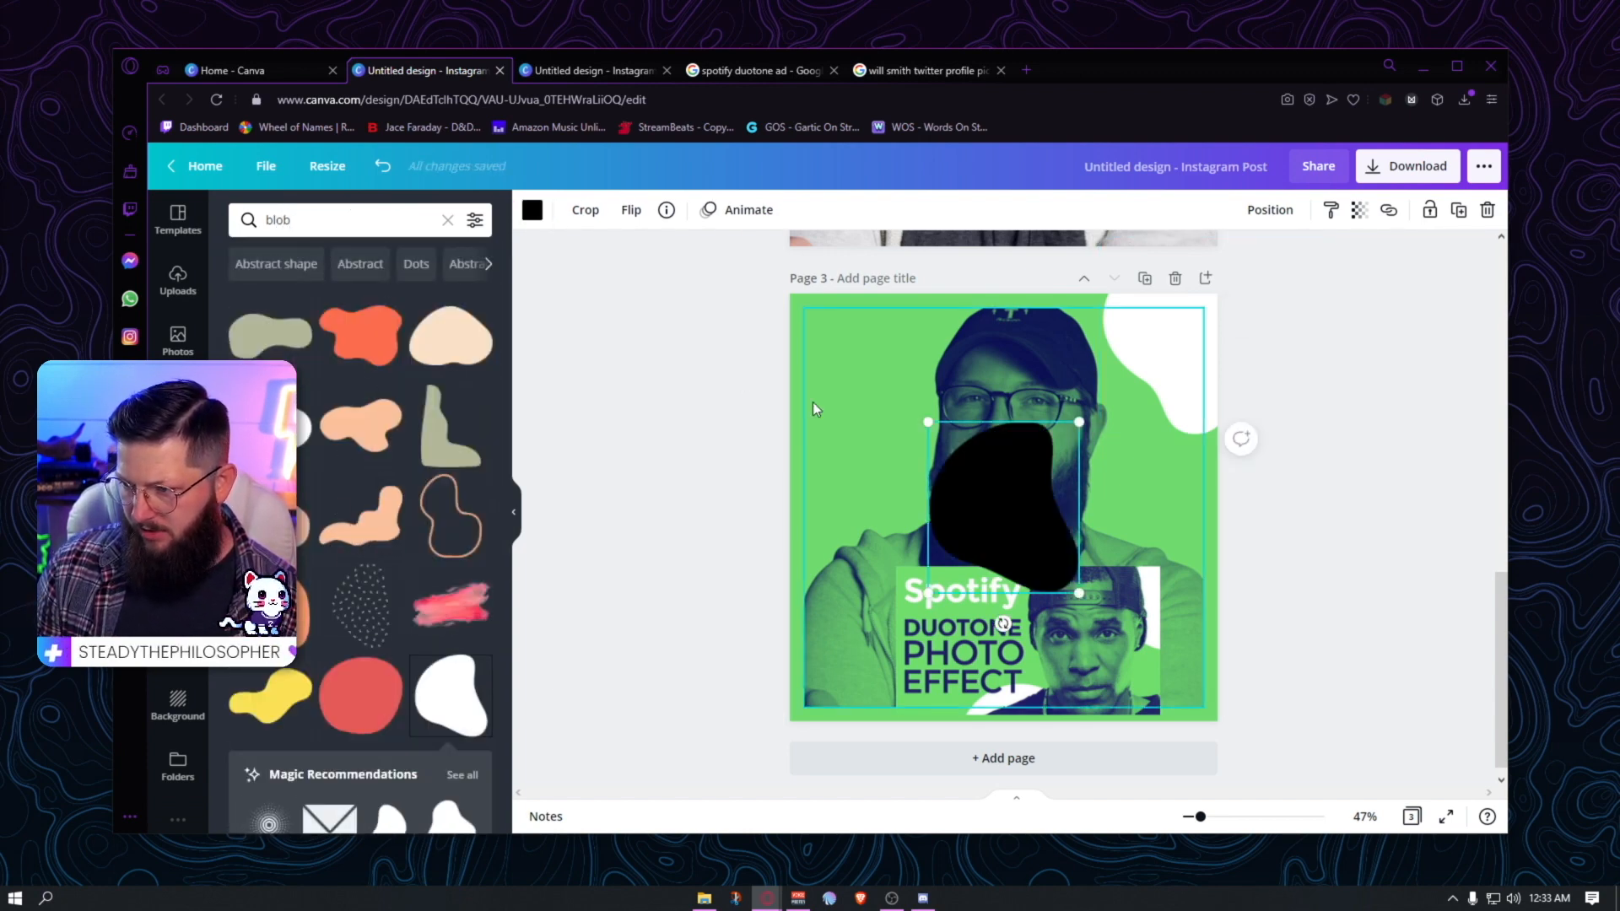
{"action": "left_click", "coordinate": [532, 209]}
{"action": "left_click", "coordinate": [296, 346]}
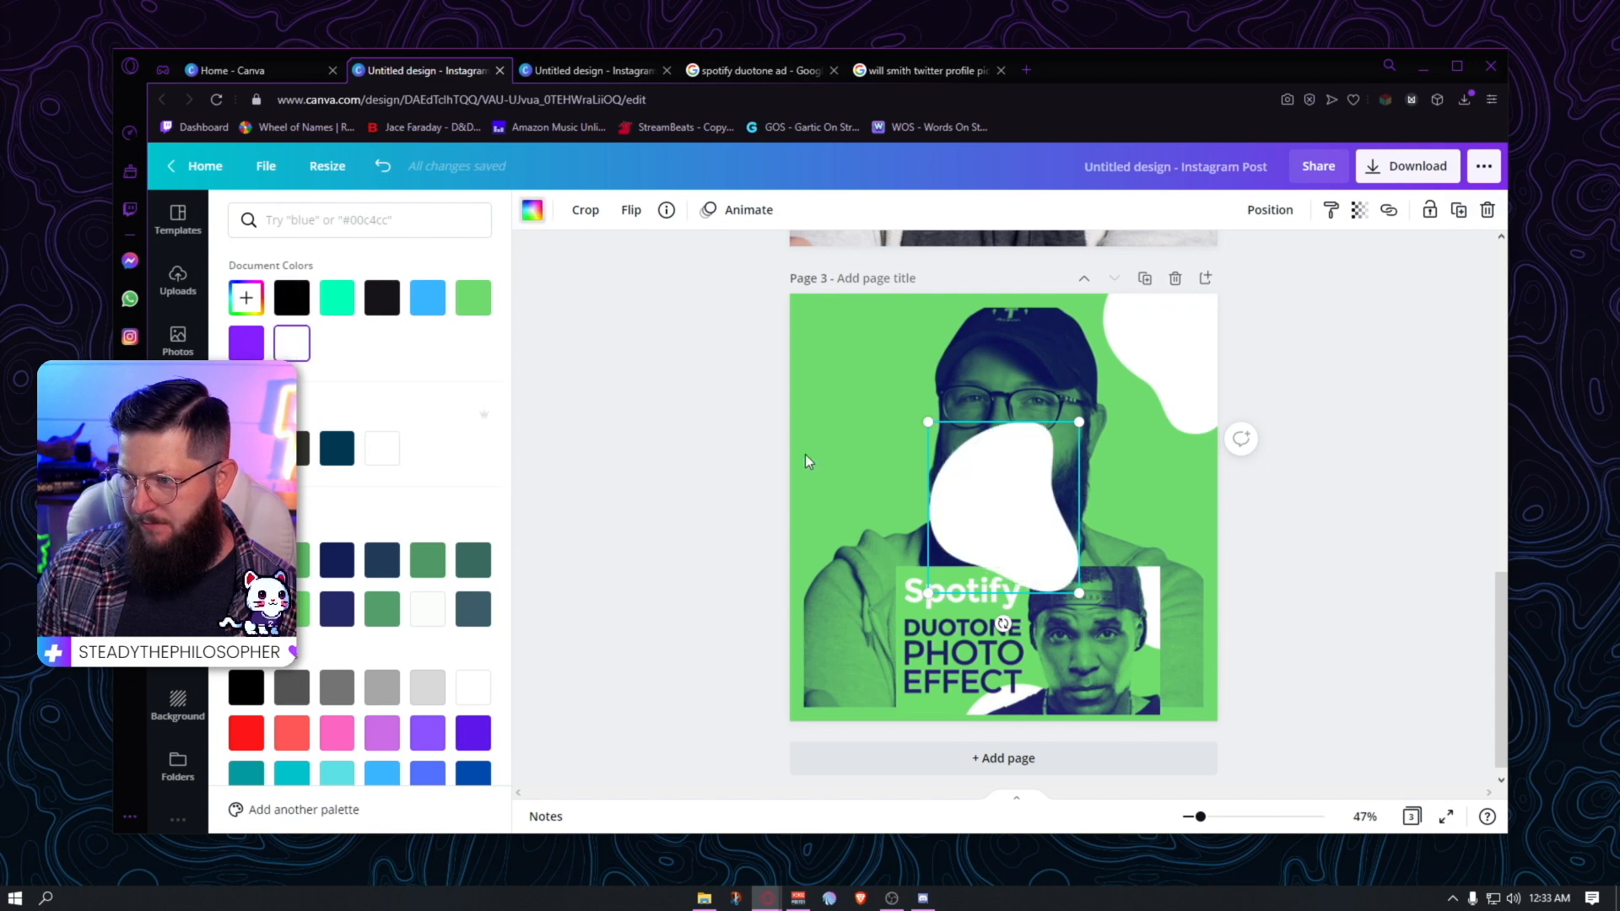
- Place the second white blob partly off the page's left edge beside the portrait and enlarge it
{"action": "left_click_drag", "start_coordinate": [962, 509], "coordinate": [763, 509]}
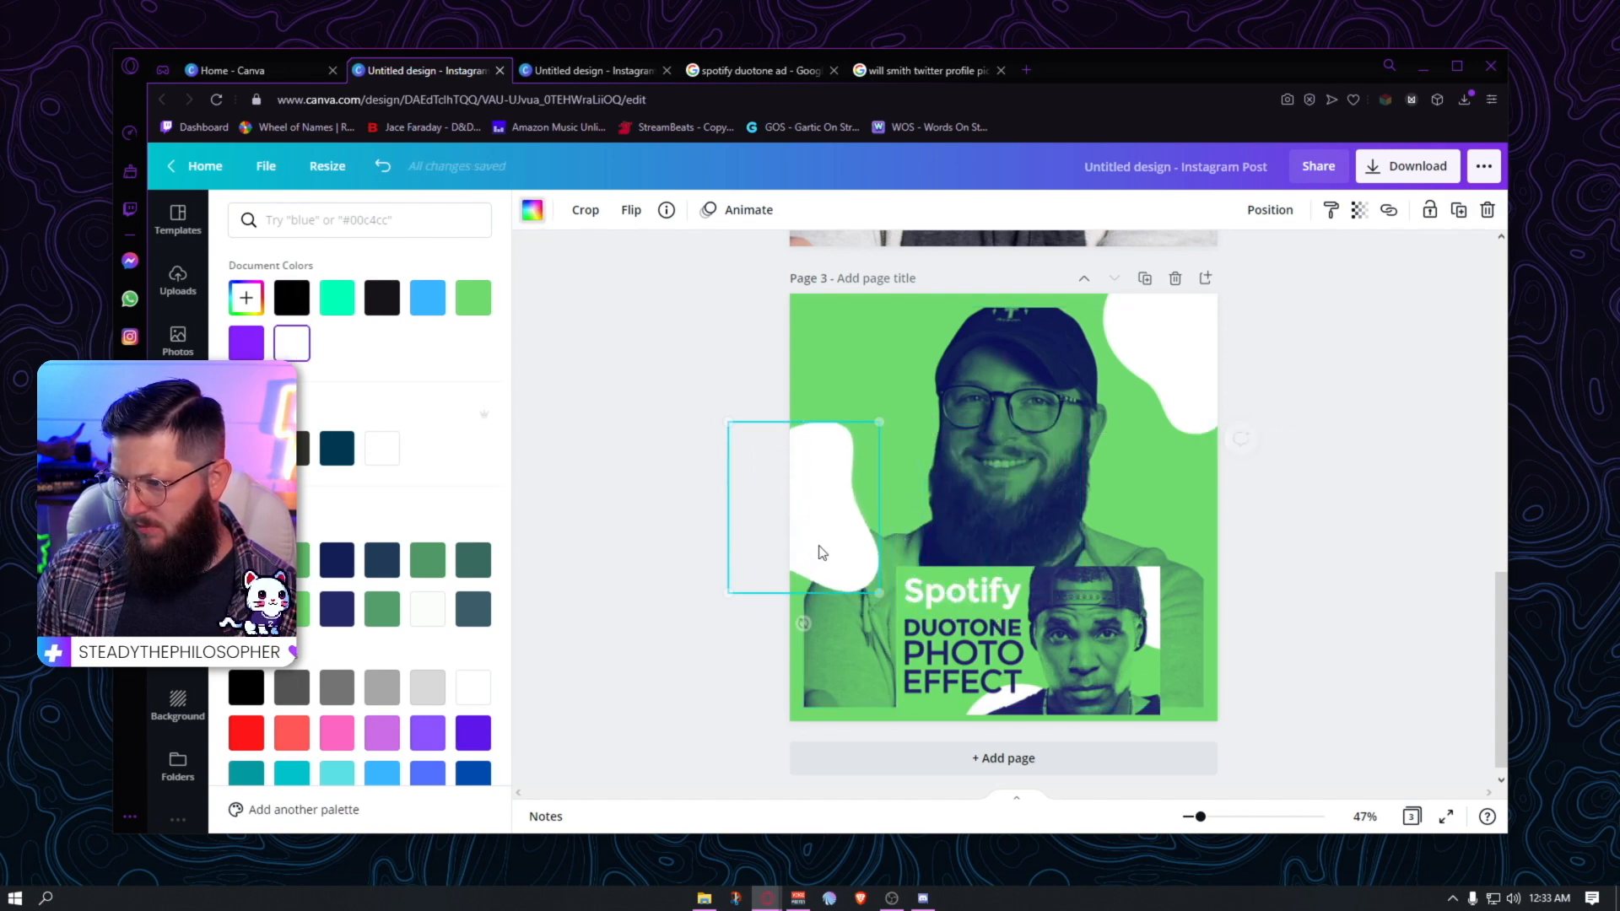
{"action": "left_click_drag", "start_coordinate": [884, 589], "coordinate": [925, 647]}
{"action": "left_click_drag", "start_coordinate": [857, 590], "coordinate": [847, 592]}
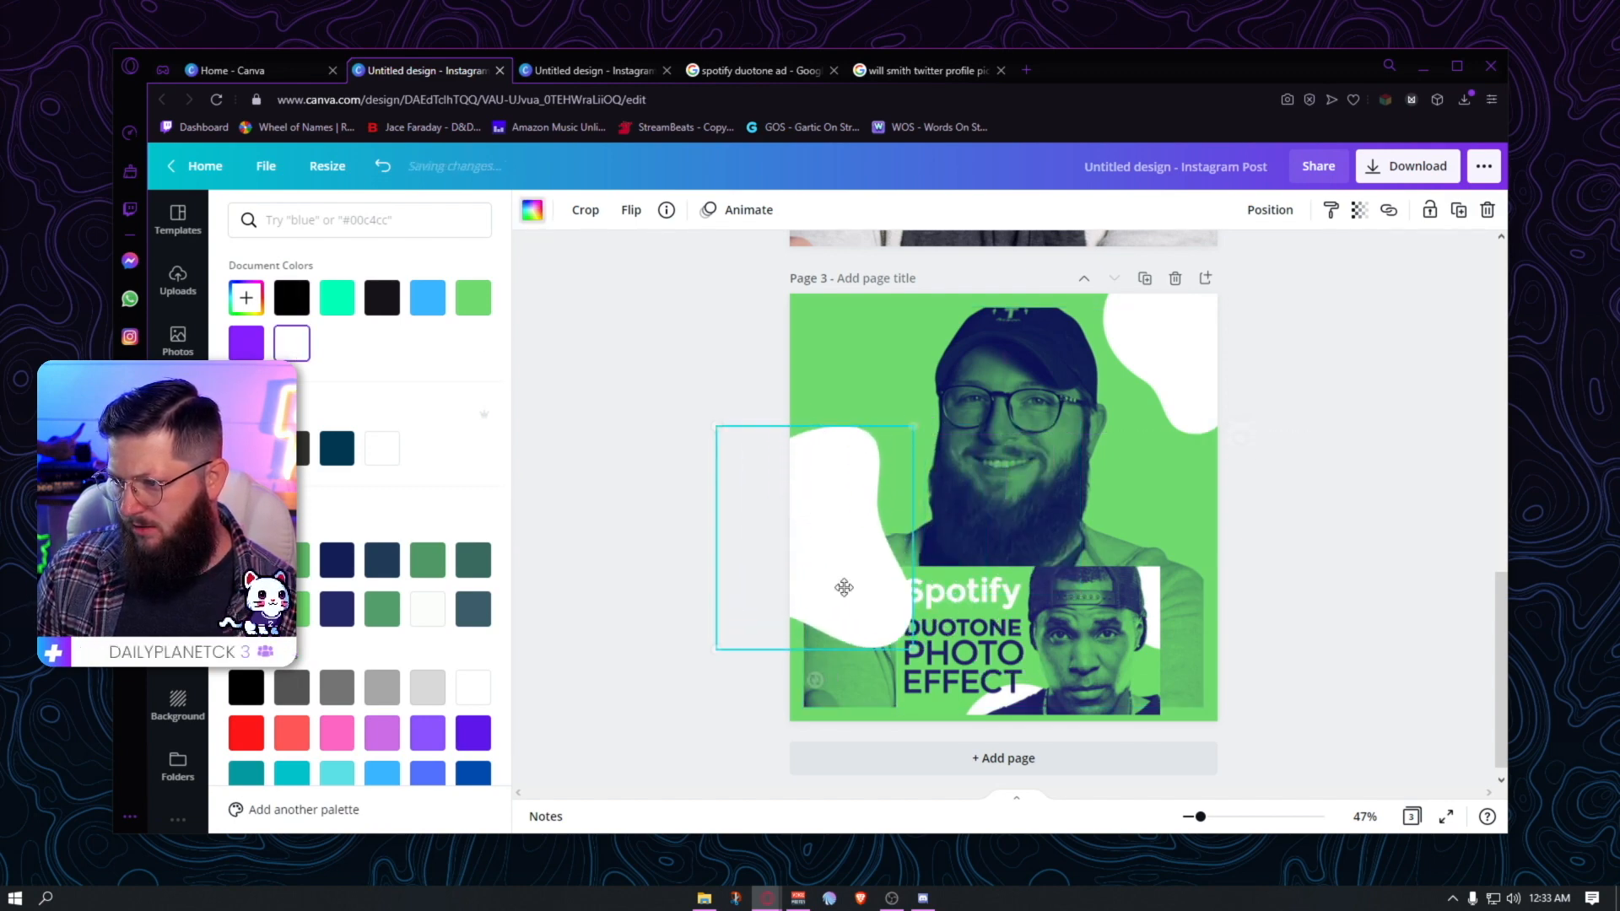
- Delete the Spotify reference image and enlarge the portrait to fill the page
{"action": "left_click", "coordinate": [1046, 611]}
{"action": "key", "text": "Delete"}
{"action": "left_click", "coordinate": [1076, 507]}
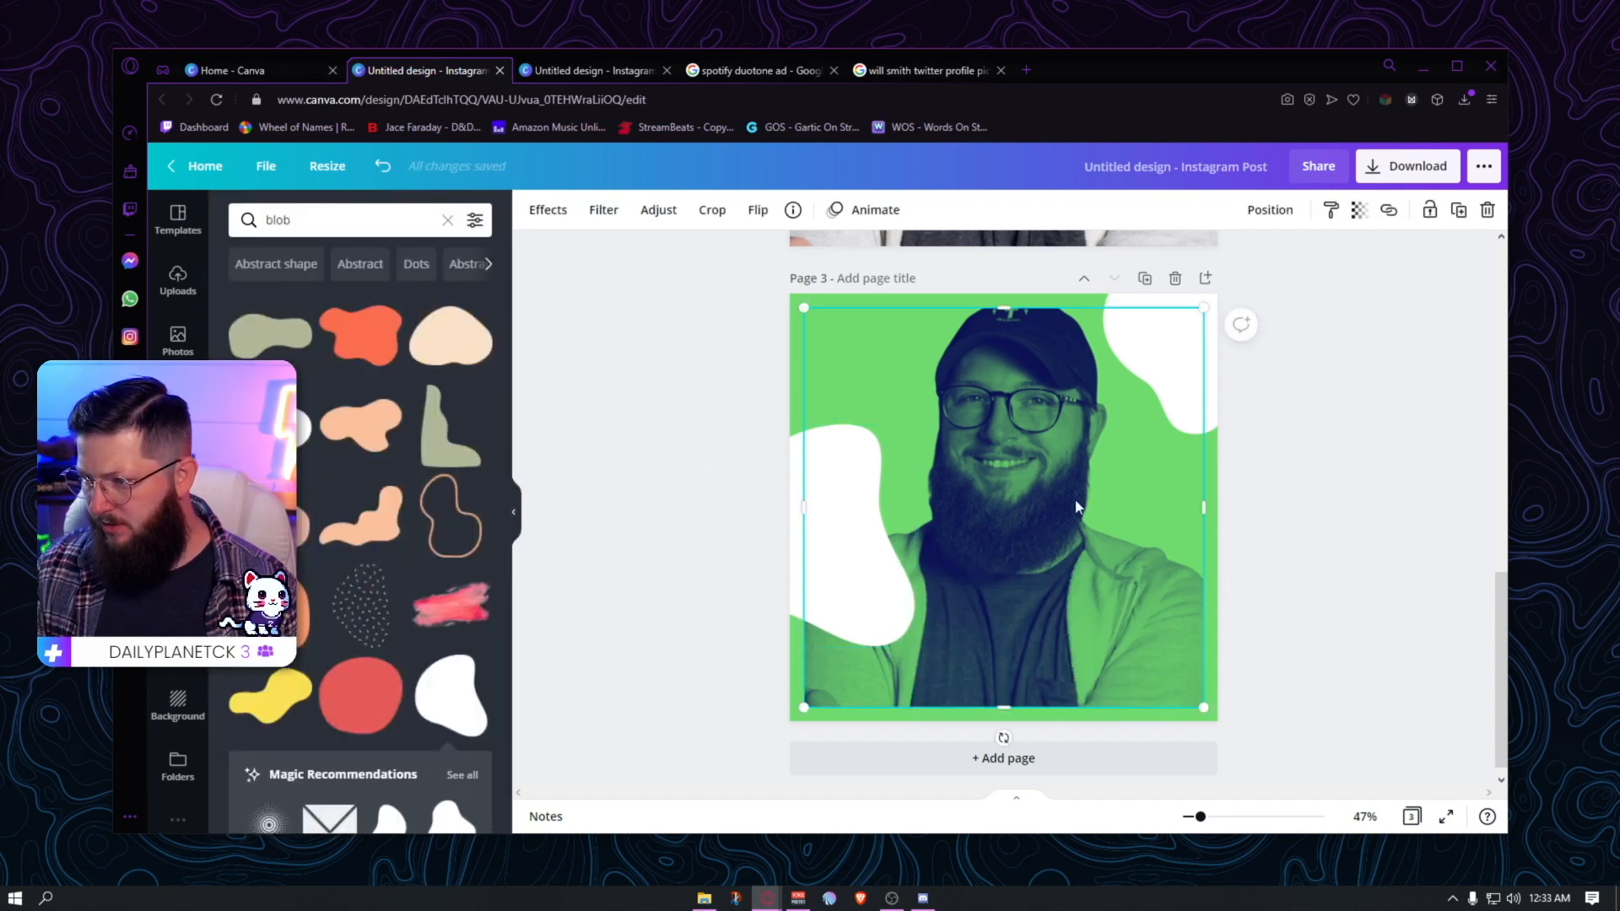
{"action": "left_click_drag", "start_coordinate": [1204, 312], "coordinate": [1227, 296]}
- Try to send the white blob at the page's left edge backward behind the portrait
{"action": "left_click", "coordinate": [842, 521]}
{"action": "left_click", "coordinate": [1275, 213]}
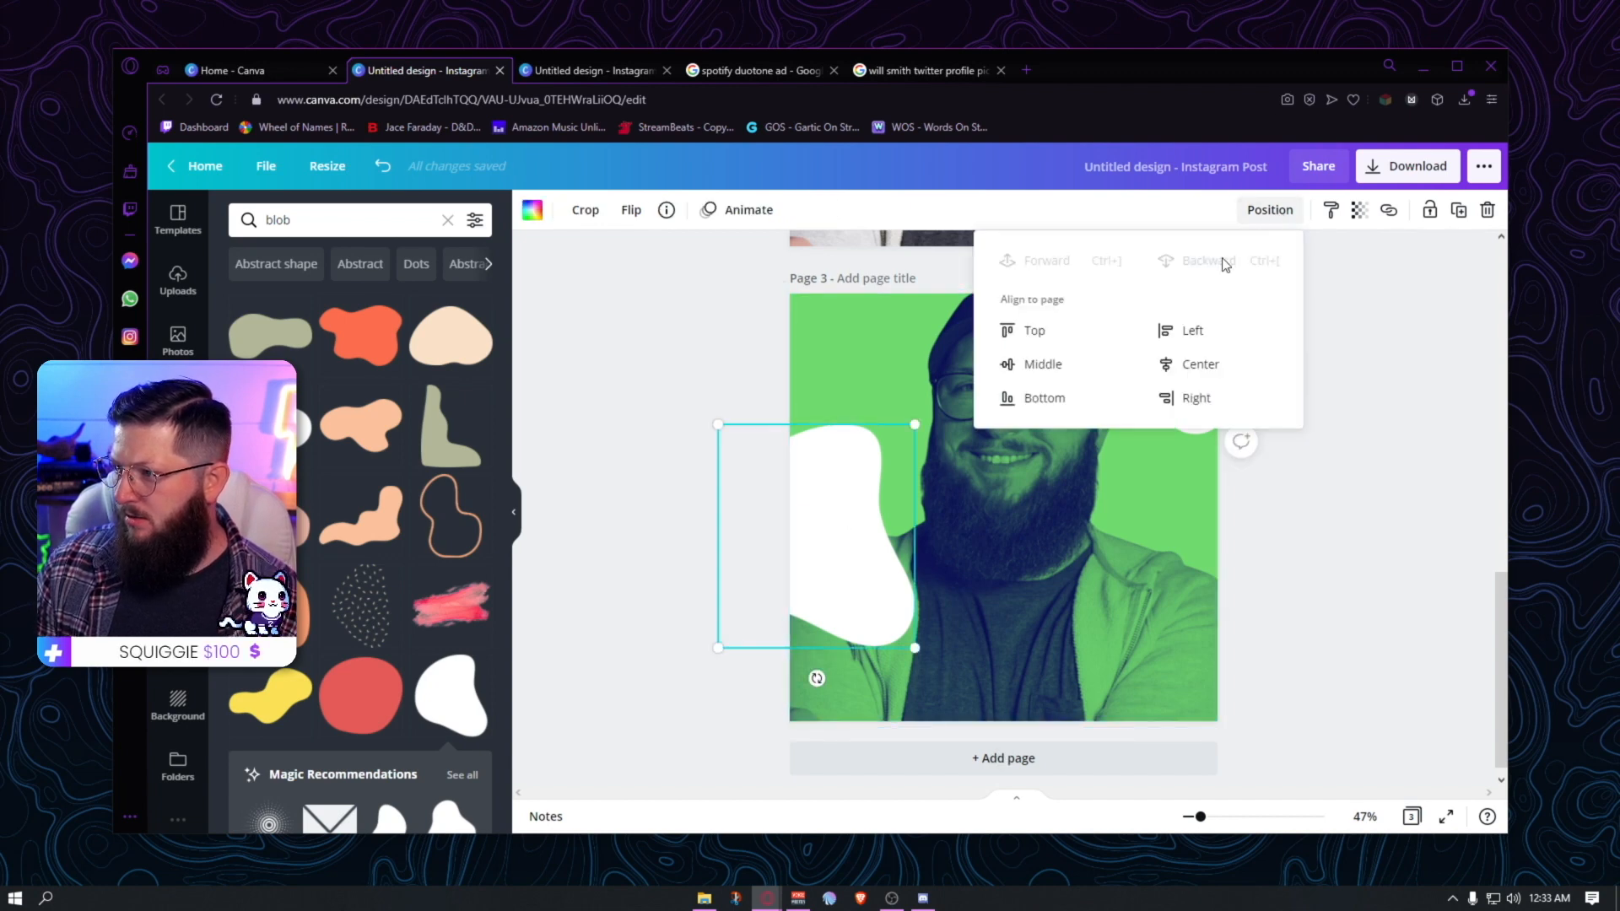
{"action": "left_click", "coordinate": [1048, 582]}
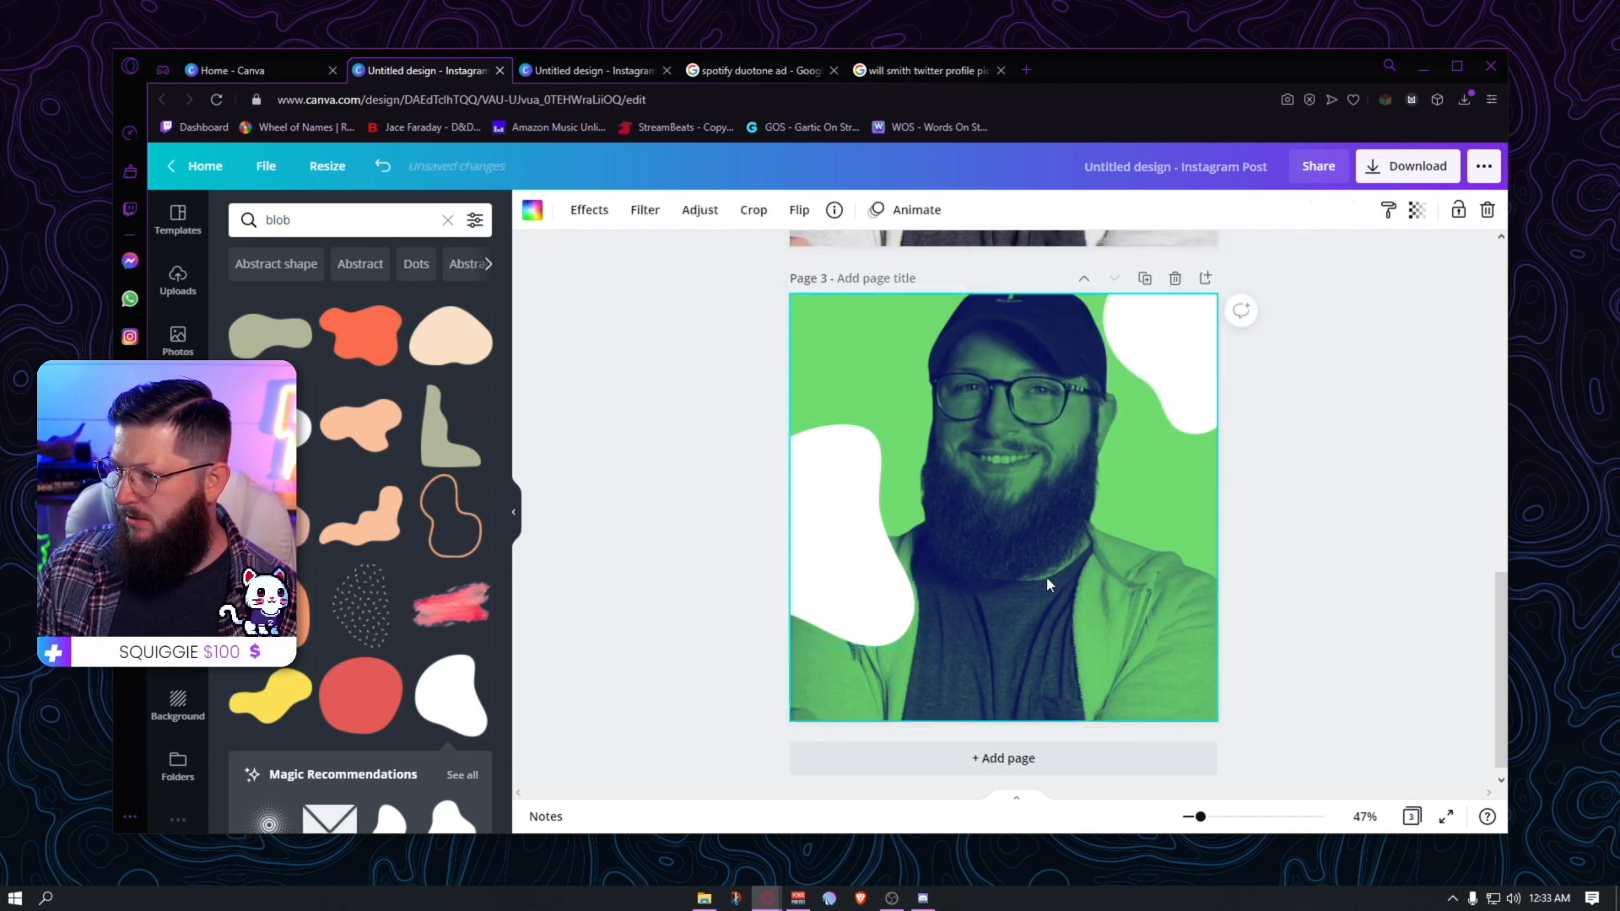
- Detach the portrait from the background and try to enlarge it to the full page in front of the blobs
{"action": "right_click", "coordinate": [1012, 524]}
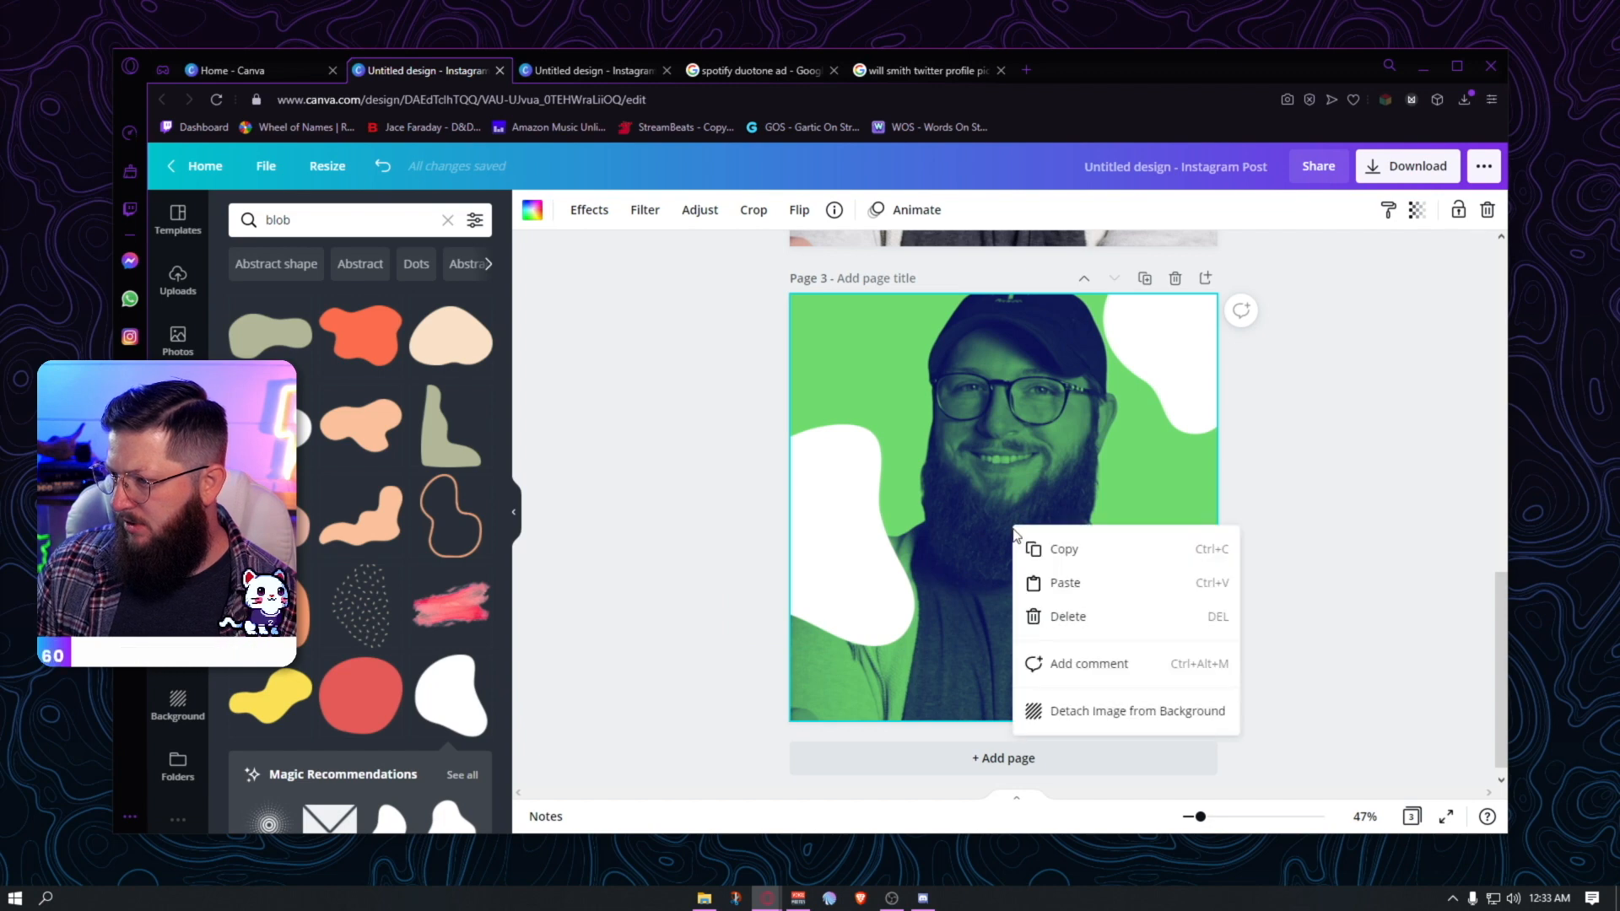
{"action": "left_click", "coordinate": [1087, 707]}
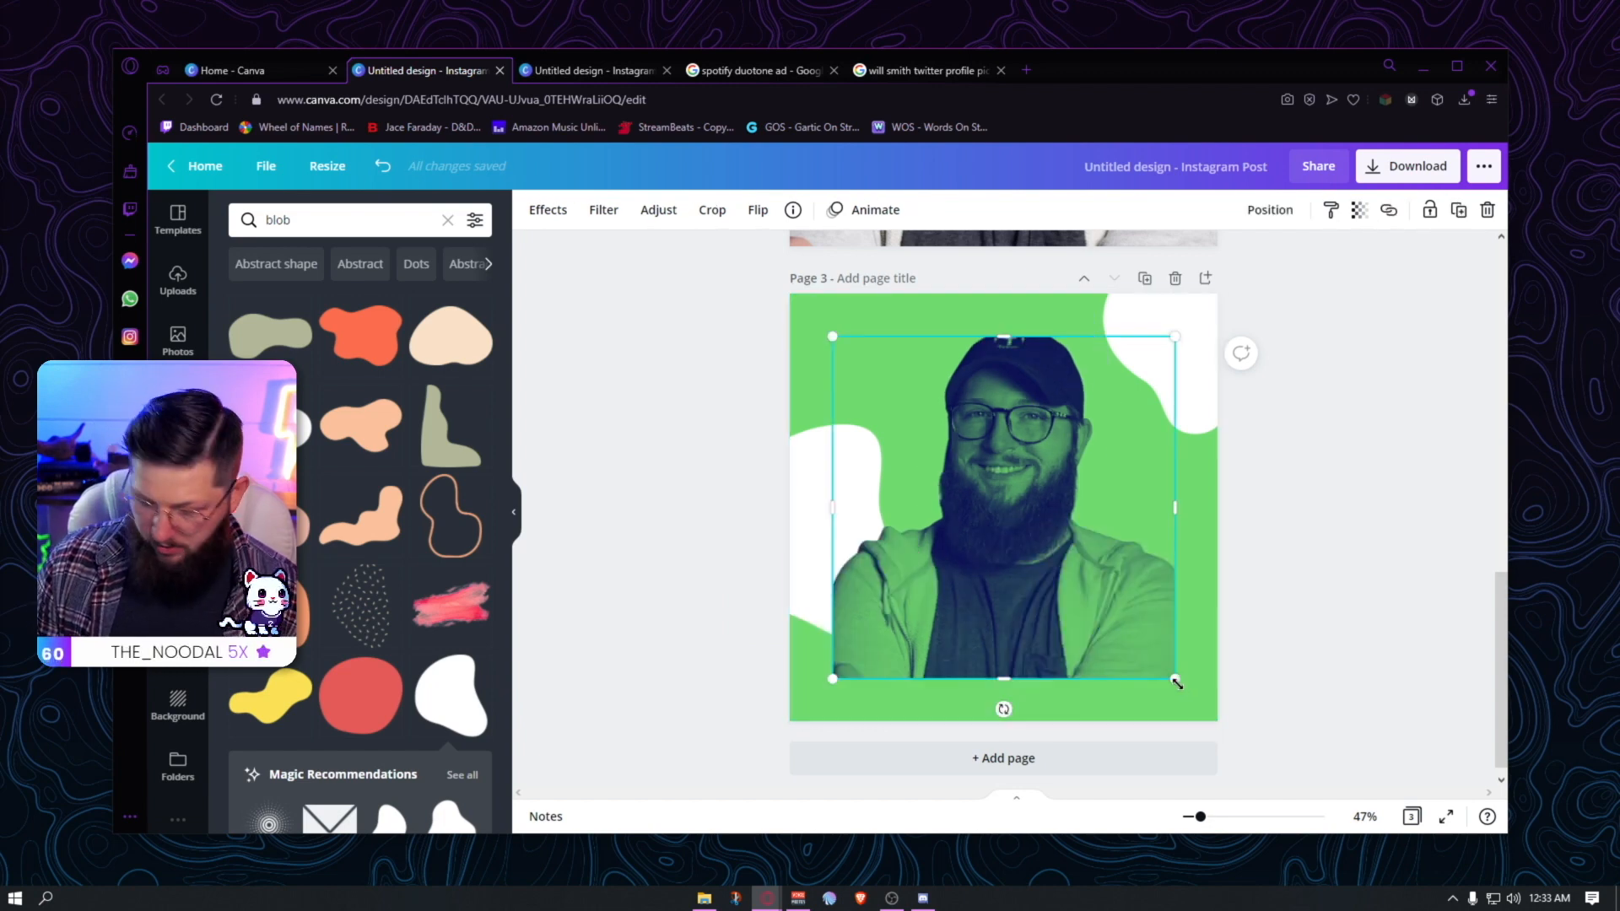
{"action": "left_click_drag", "start_coordinate": [1176, 680], "coordinate": [1220, 723]}
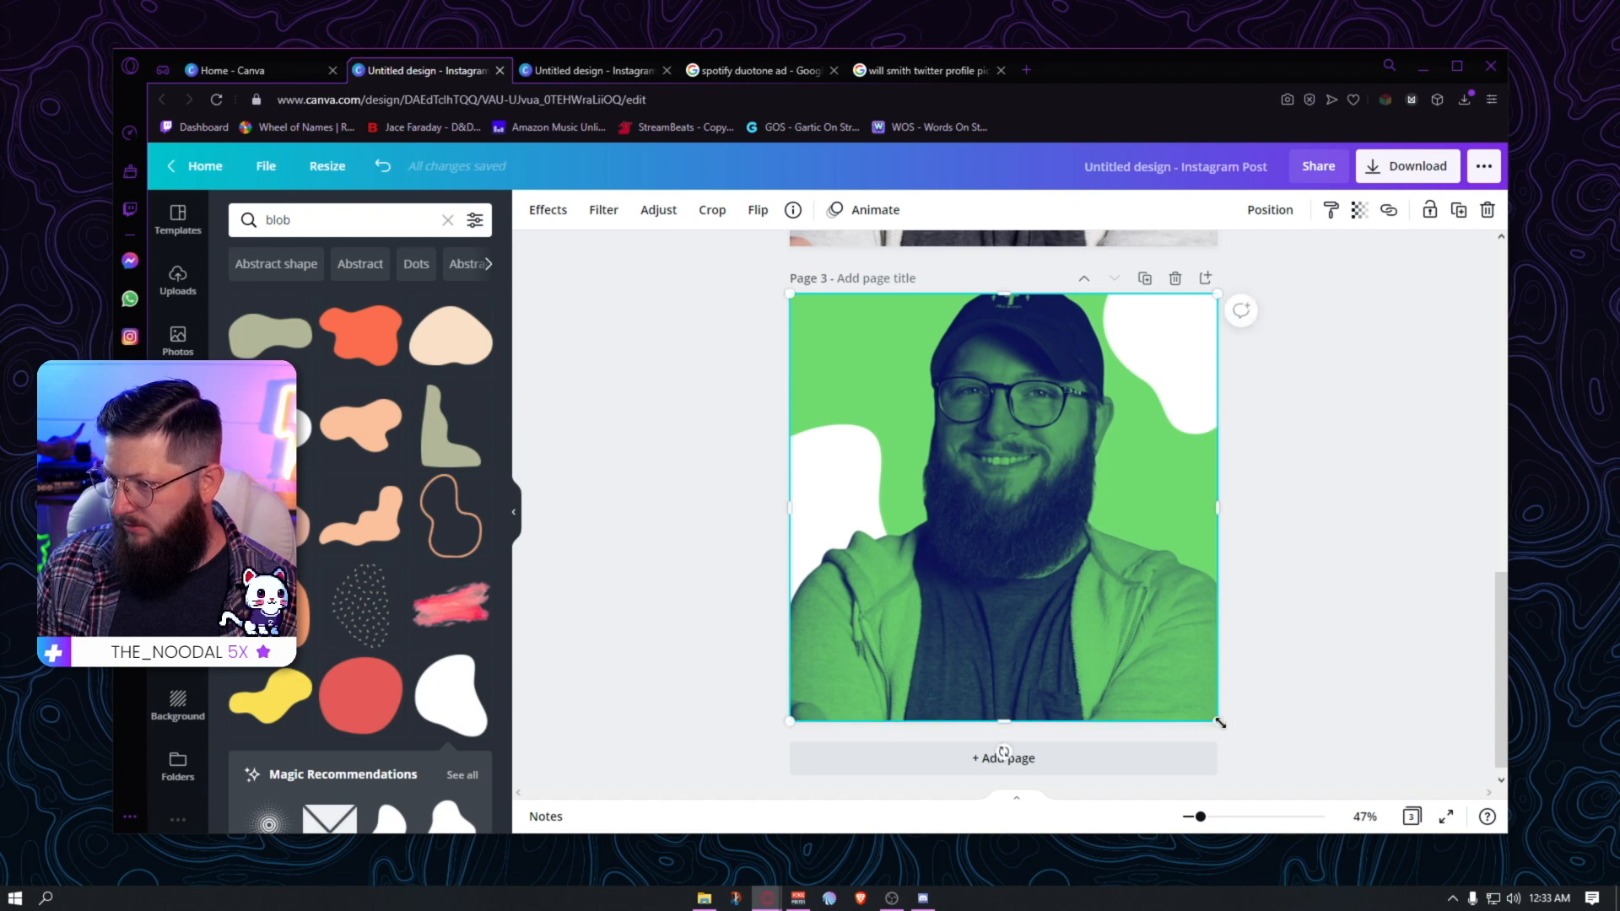
{"action": "left_click", "coordinate": [1372, 411]}
{"action": "left_click", "coordinate": [1062, 600]}
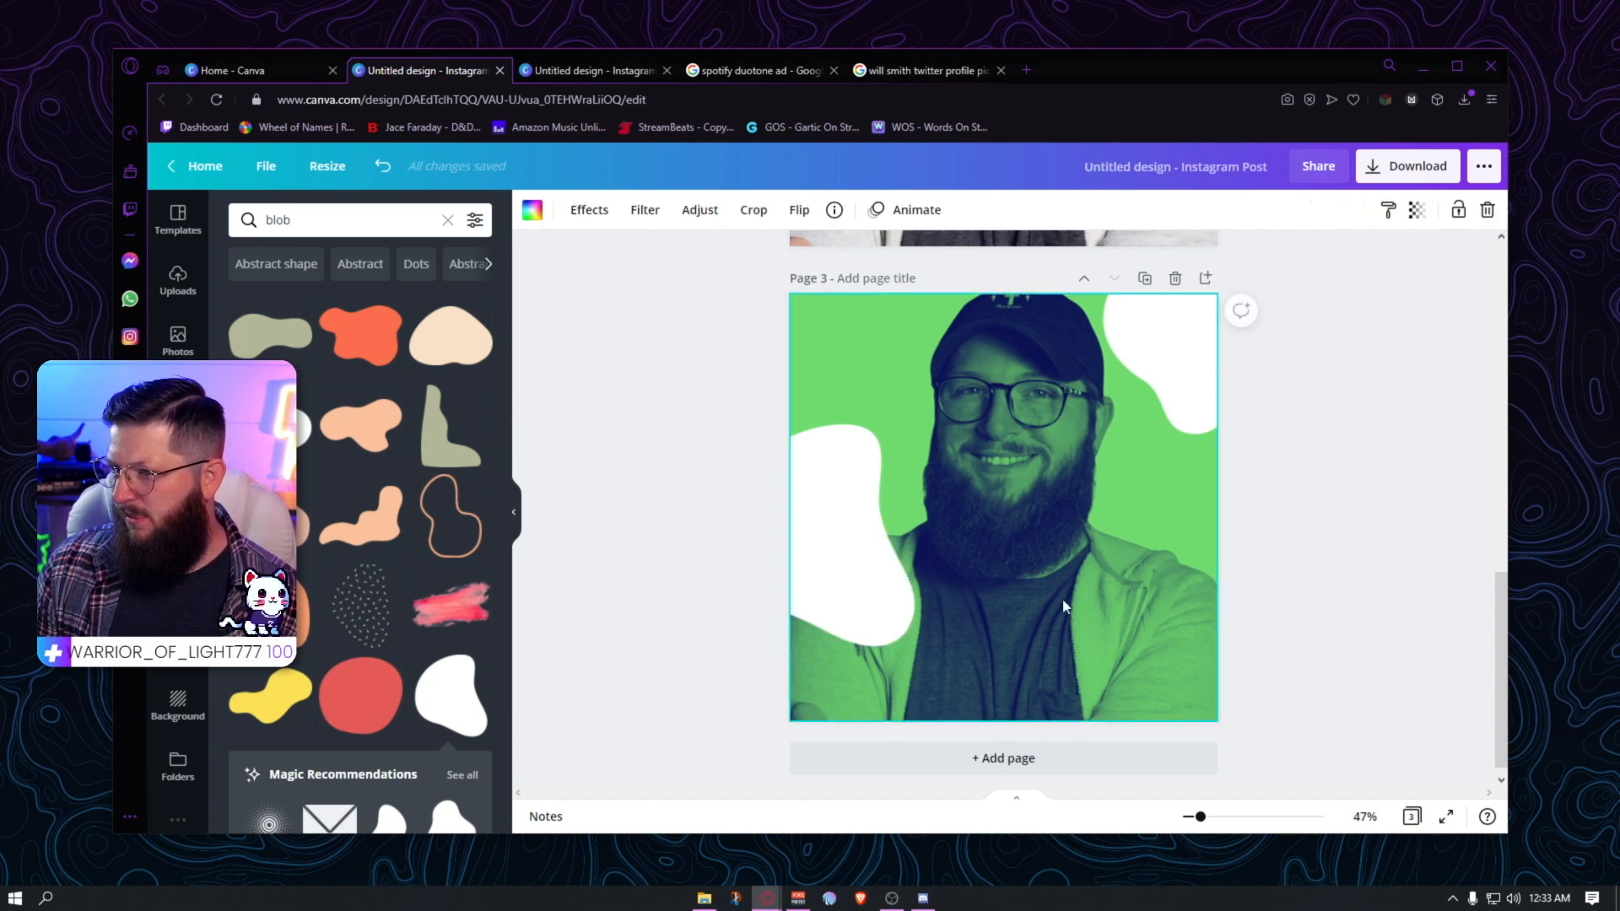
- Undo the portrait's attachment to the page background on page 3 and duplicate the page
{"action": "left_click", "coordinate": [393, 166]}
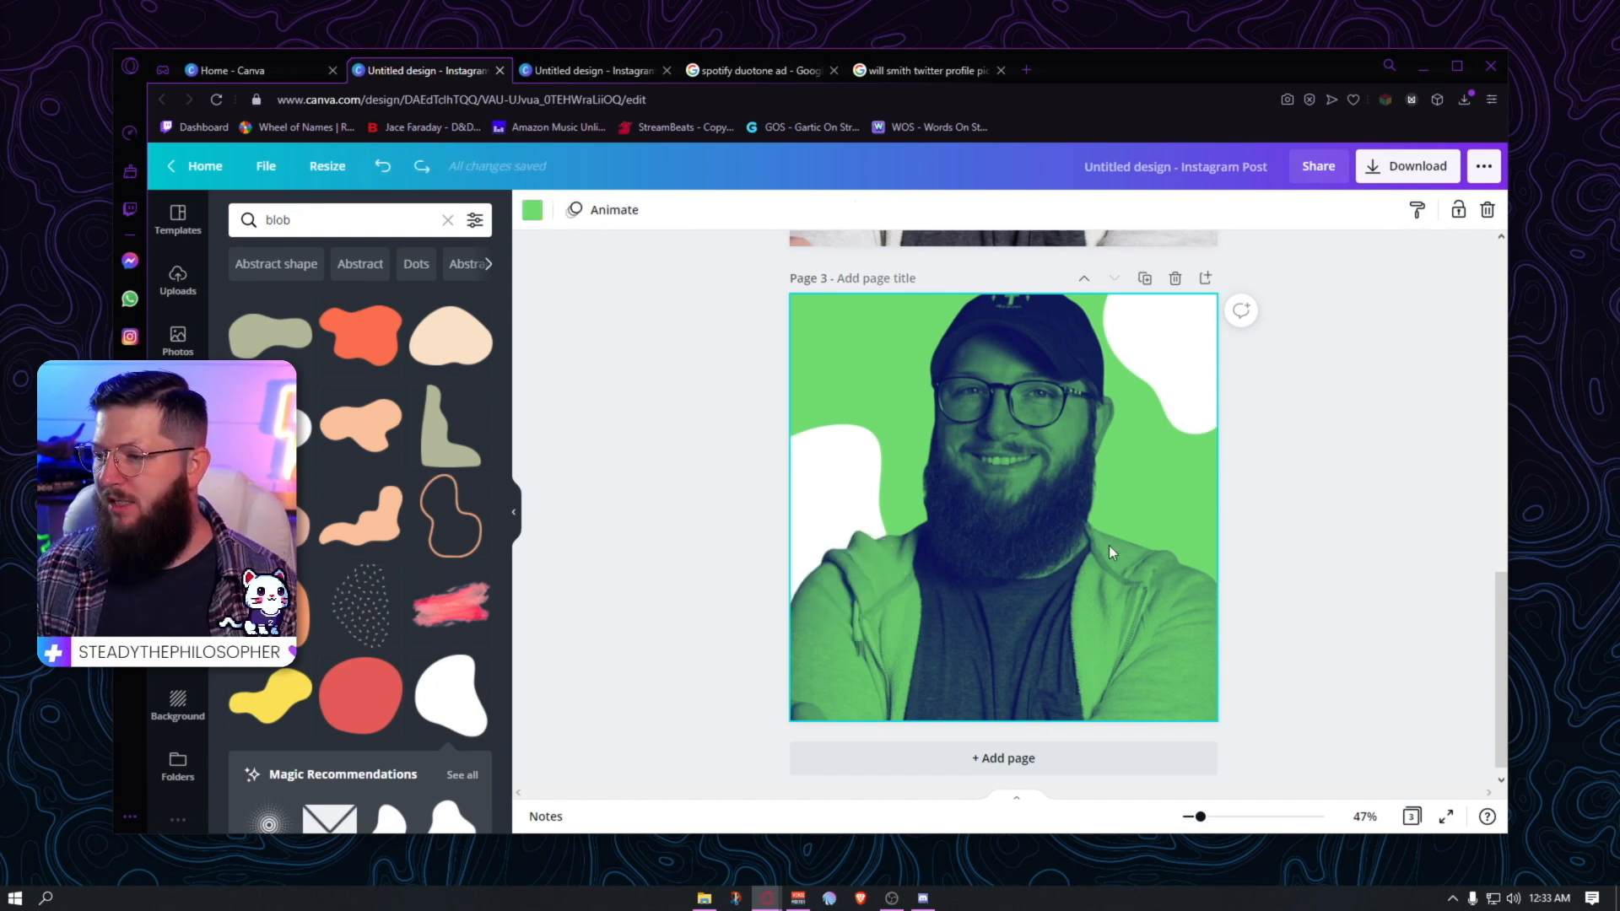
{"action": "left_click", "coordinate": [1145, 279]}
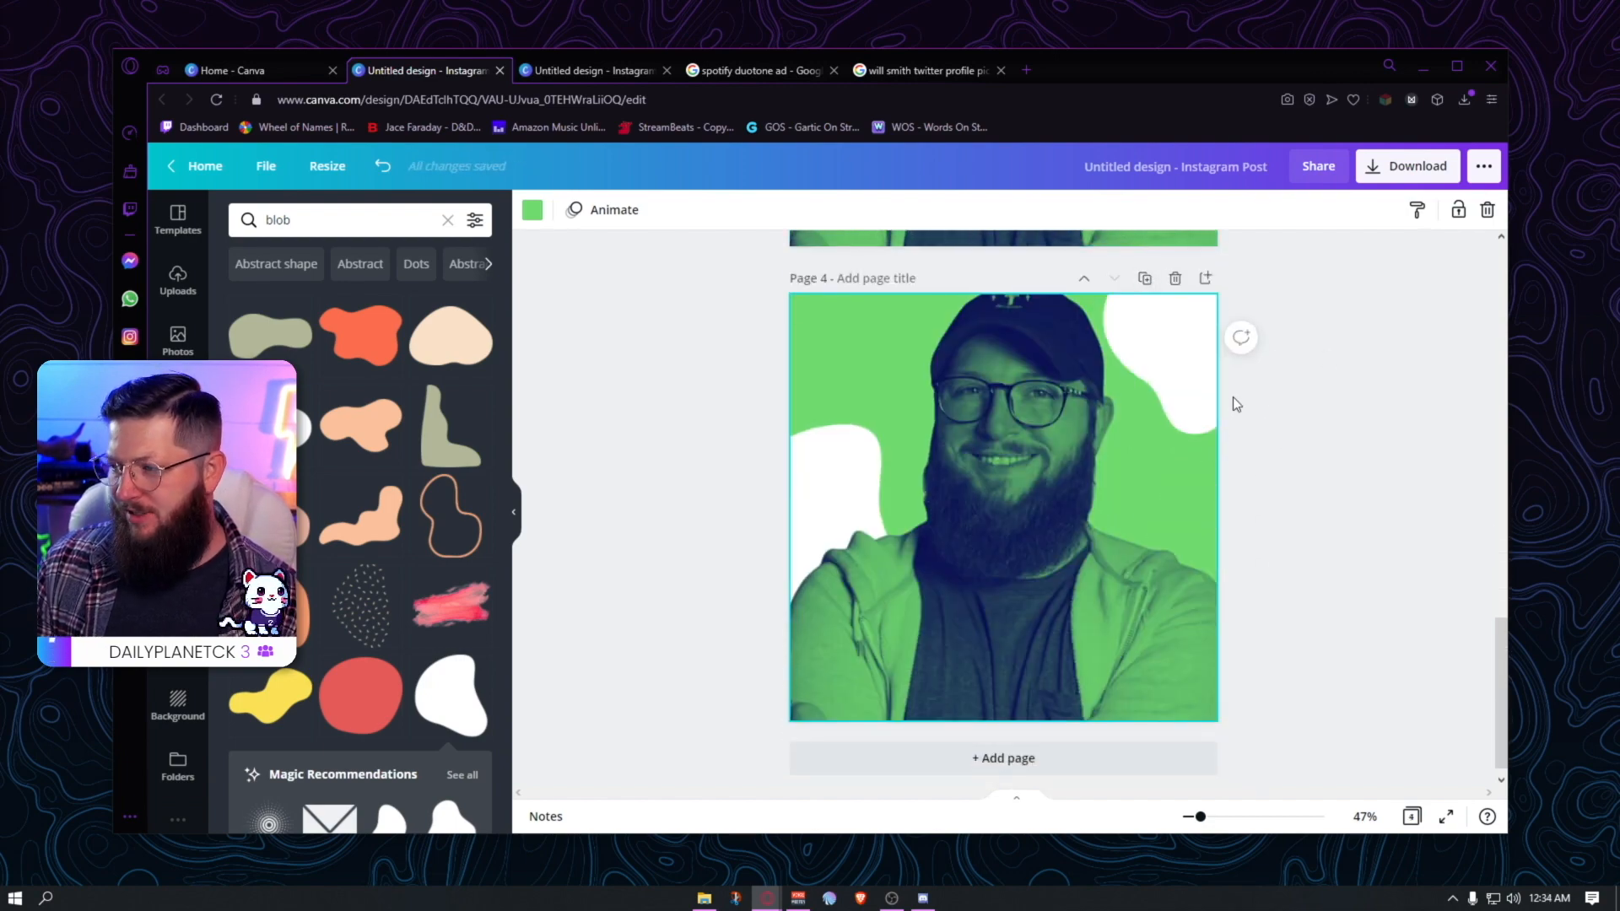
- Delete the portrait and both white blobs from page 4, leaving only the green background
{"action": "left_click", "coordinate": [1184, 373]}
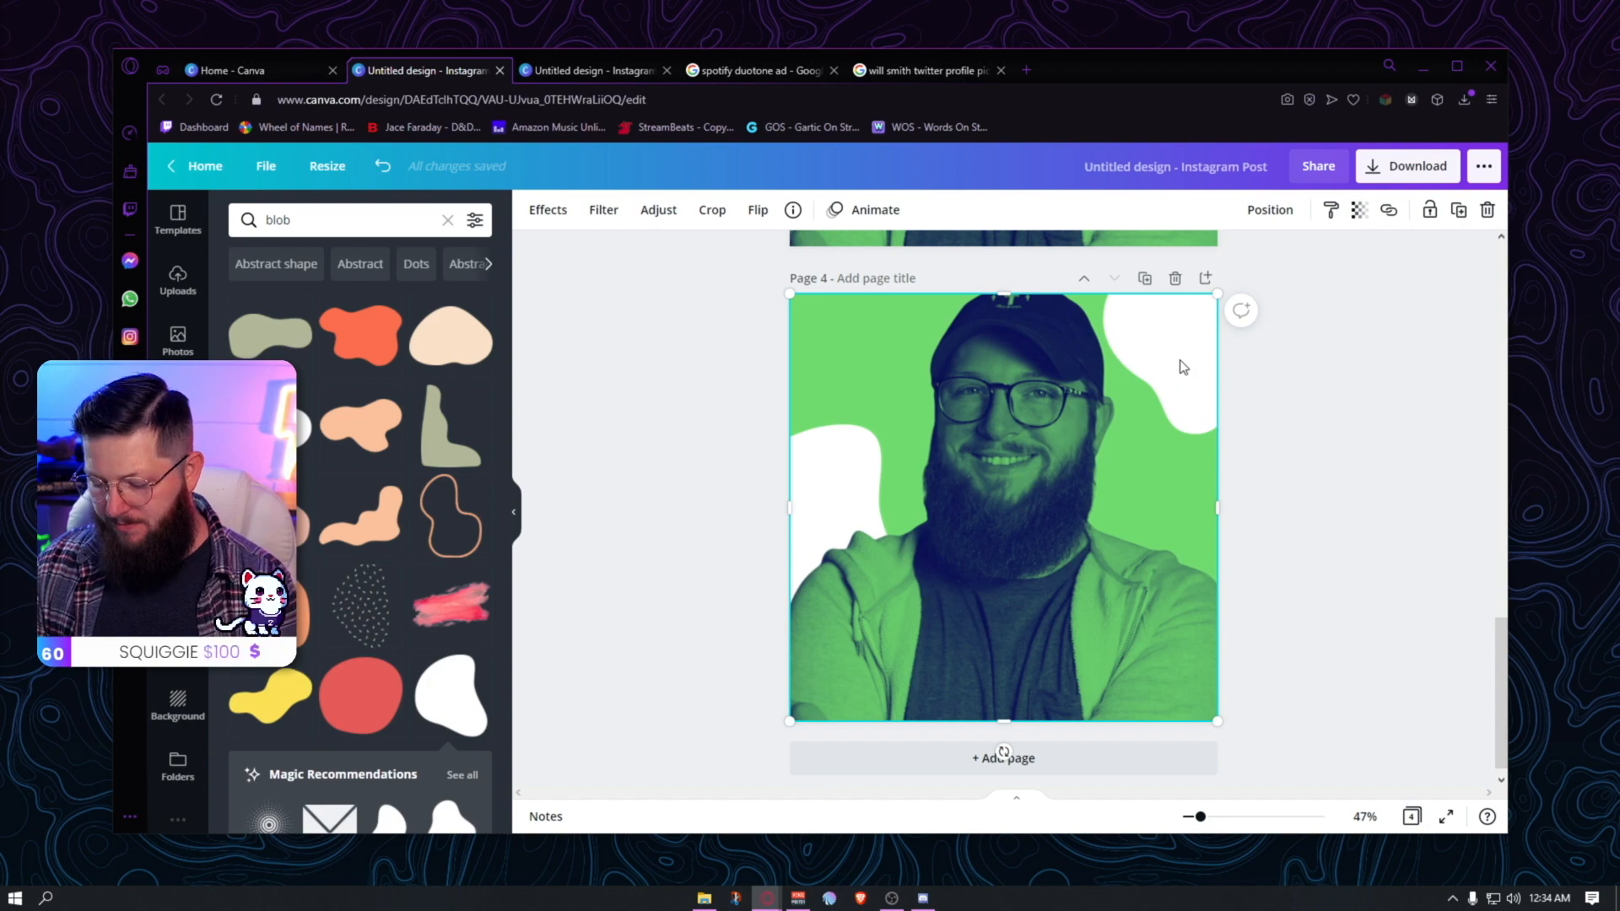
{"action": "key", "text": "Delete"}
{"action": "left_click", "coordinate": [1175, 372]}
{"action": "key", "text": "Delete"}
{"action": "left_click", "coordinate": [868, 560]}
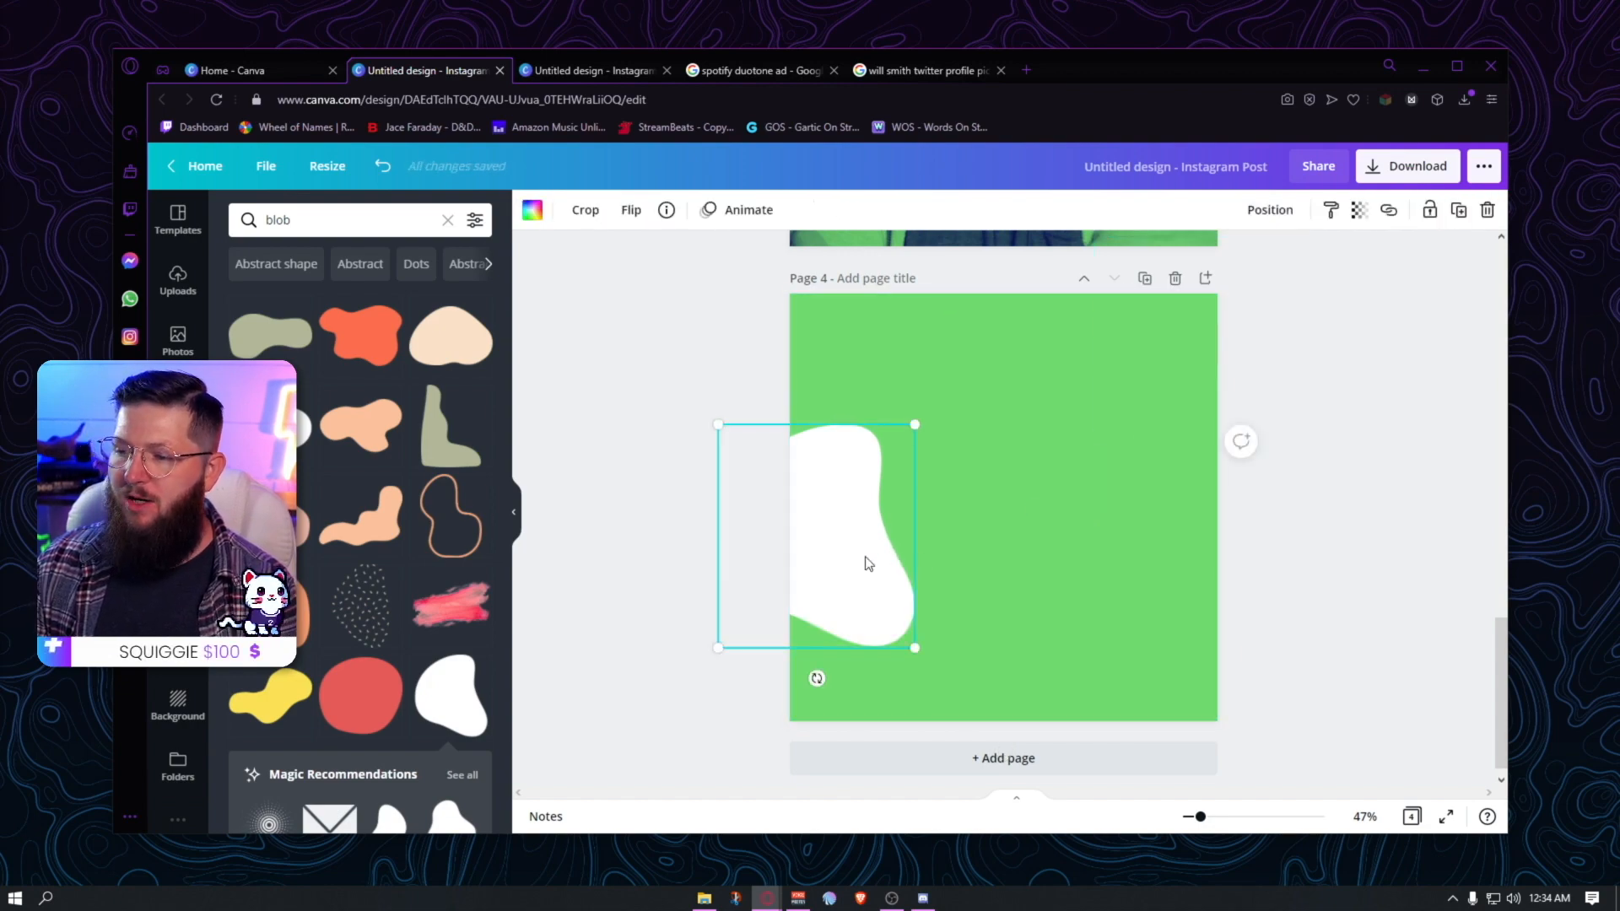
{"action": "key", "text": "Delete"}
- Switch to the Google image results and copy the Will Smith Twitter profile picture with the yellow circle
{"action": "scroll", "coordinate": [919, 389], "scroll_direction": "up", "scroll_amount": 12}
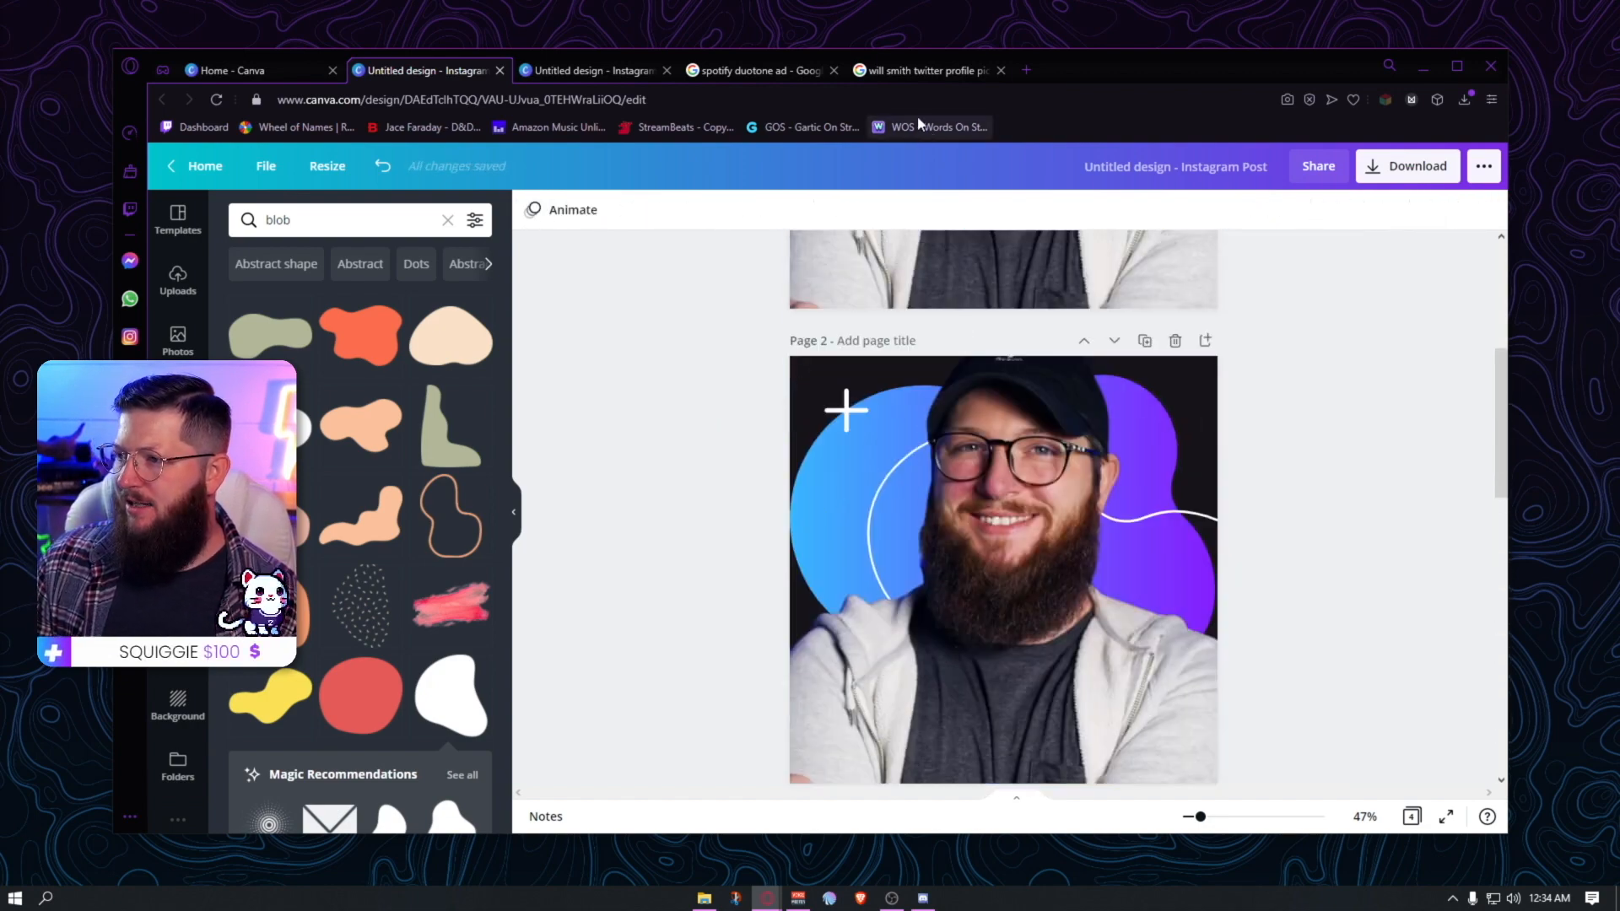
{"action": "left_click", "coordinate": [925, 72]}
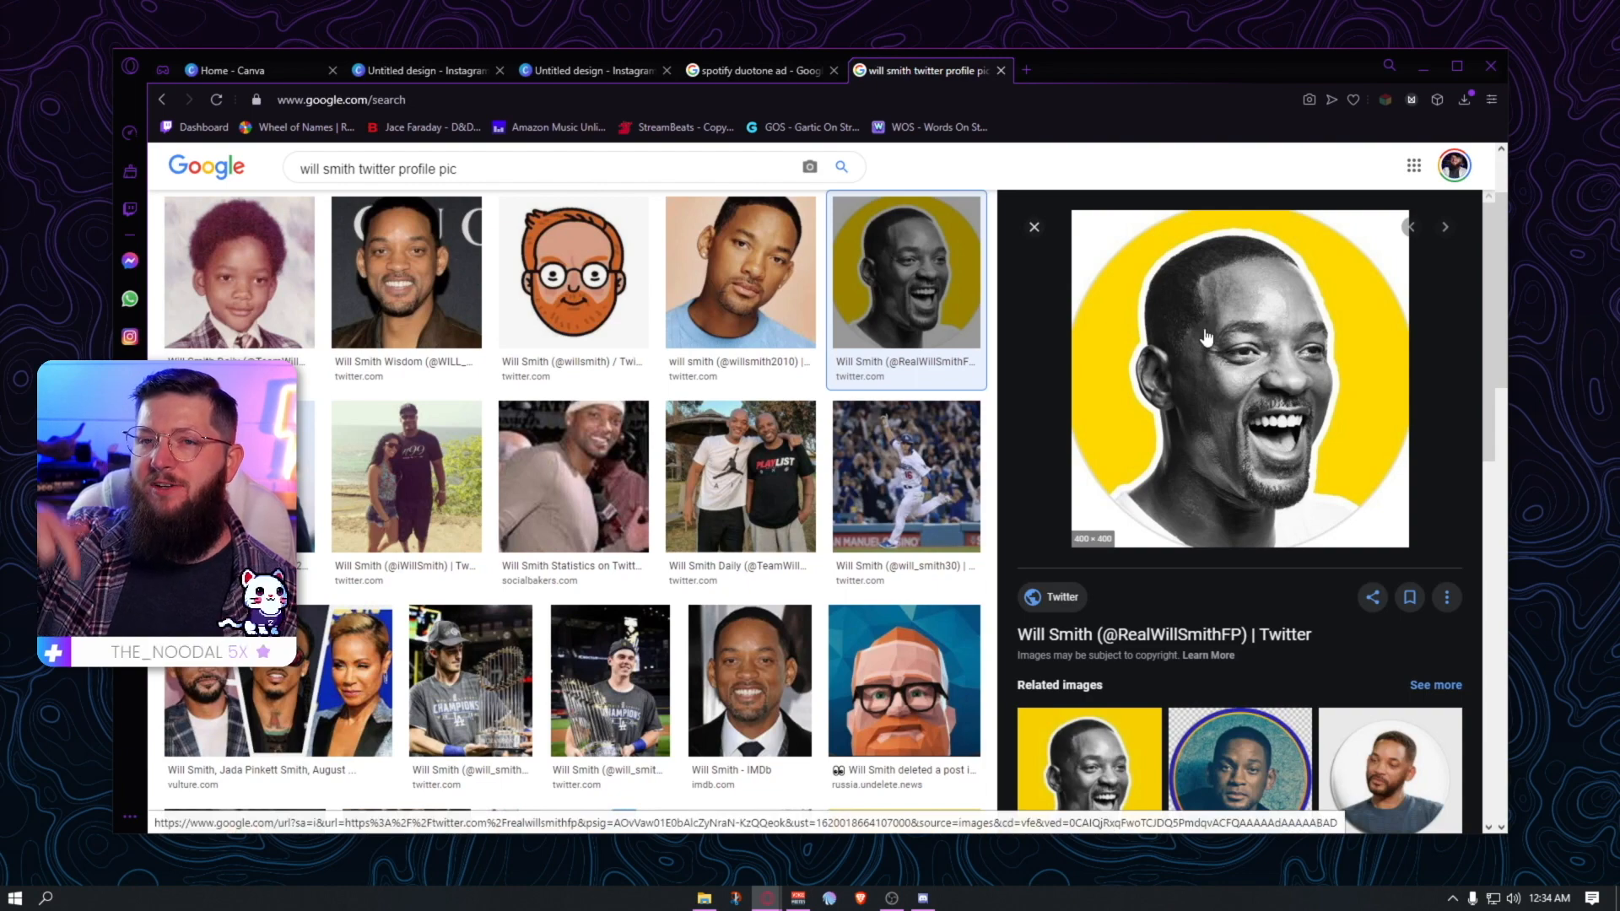
{"action": "right_click", "coordinate": [1254, 327]}
{"action": "left_click", "coordinate": [1326, 518]}
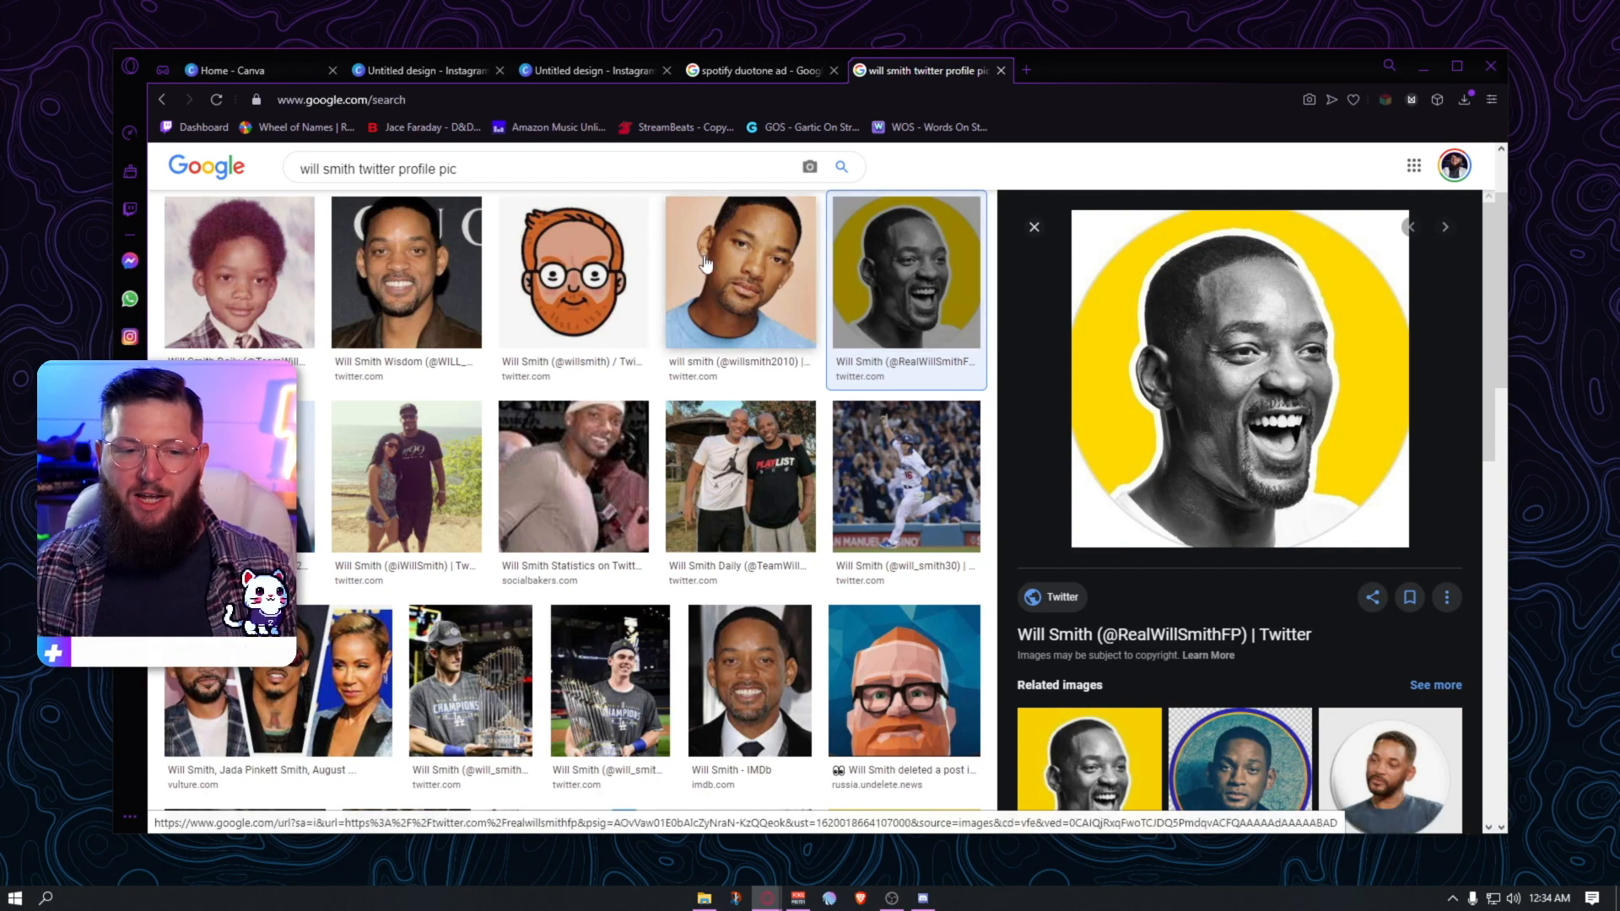
- Paste the Will Smith reference picture onto page 4 of the Canva design and move it toward the page's lower-right corner
{"action": "left_click", "coordinate": [422, 70]}
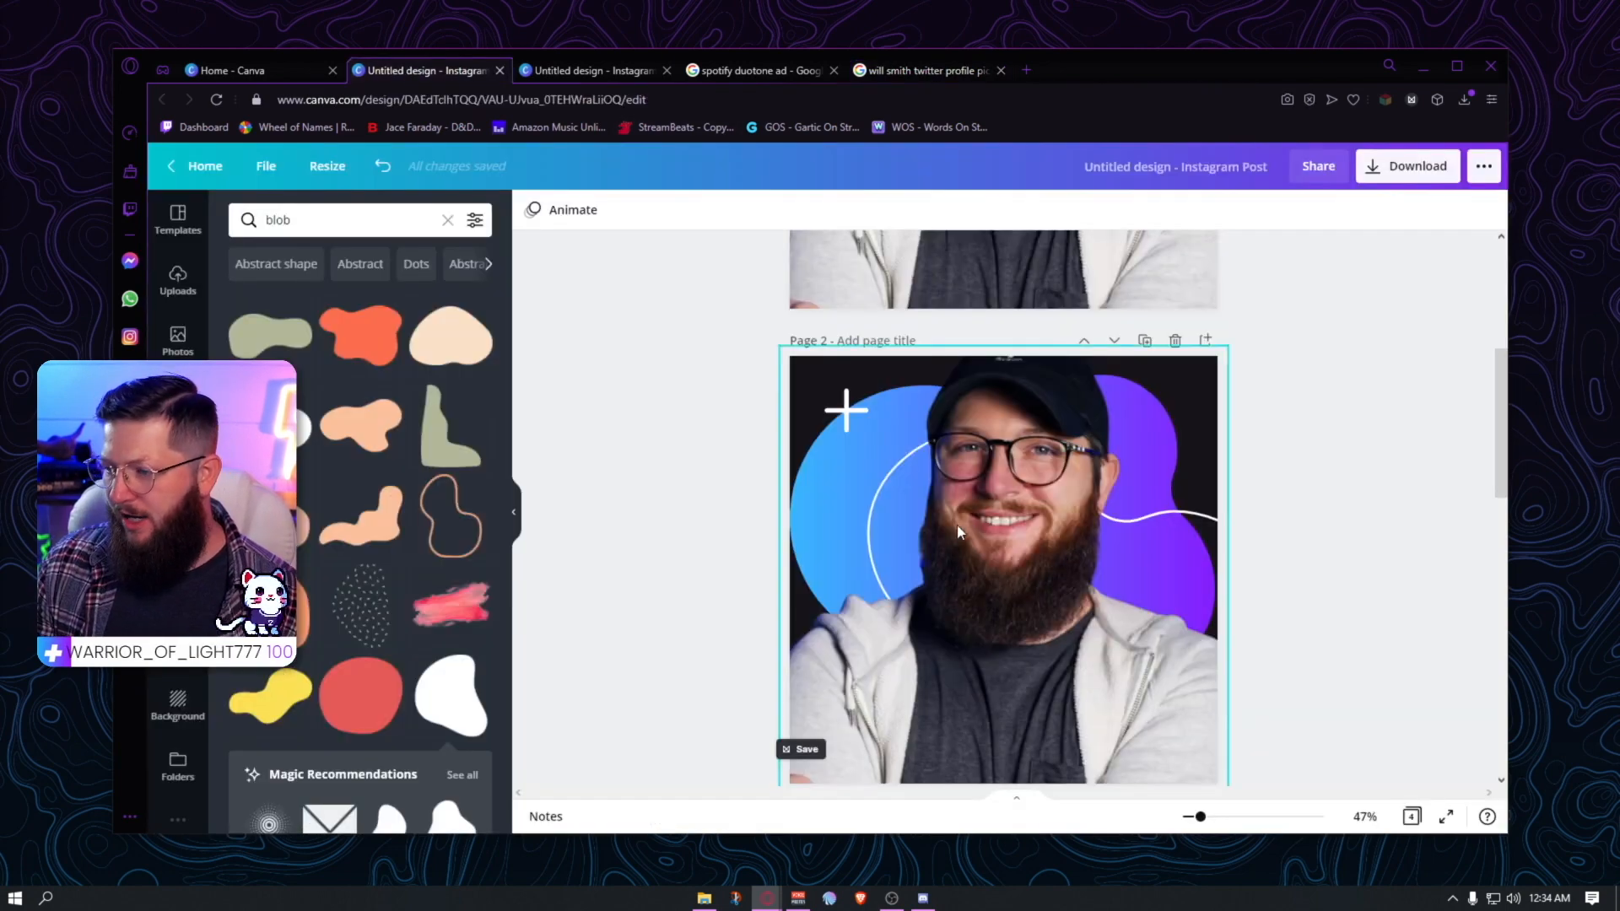
{"action": "scroll", "coordinate": [973, 533], "scroll_direction": "down", "scroll_amount": 5}
{"action": "left_click", "coordinate": [1005, 480]}
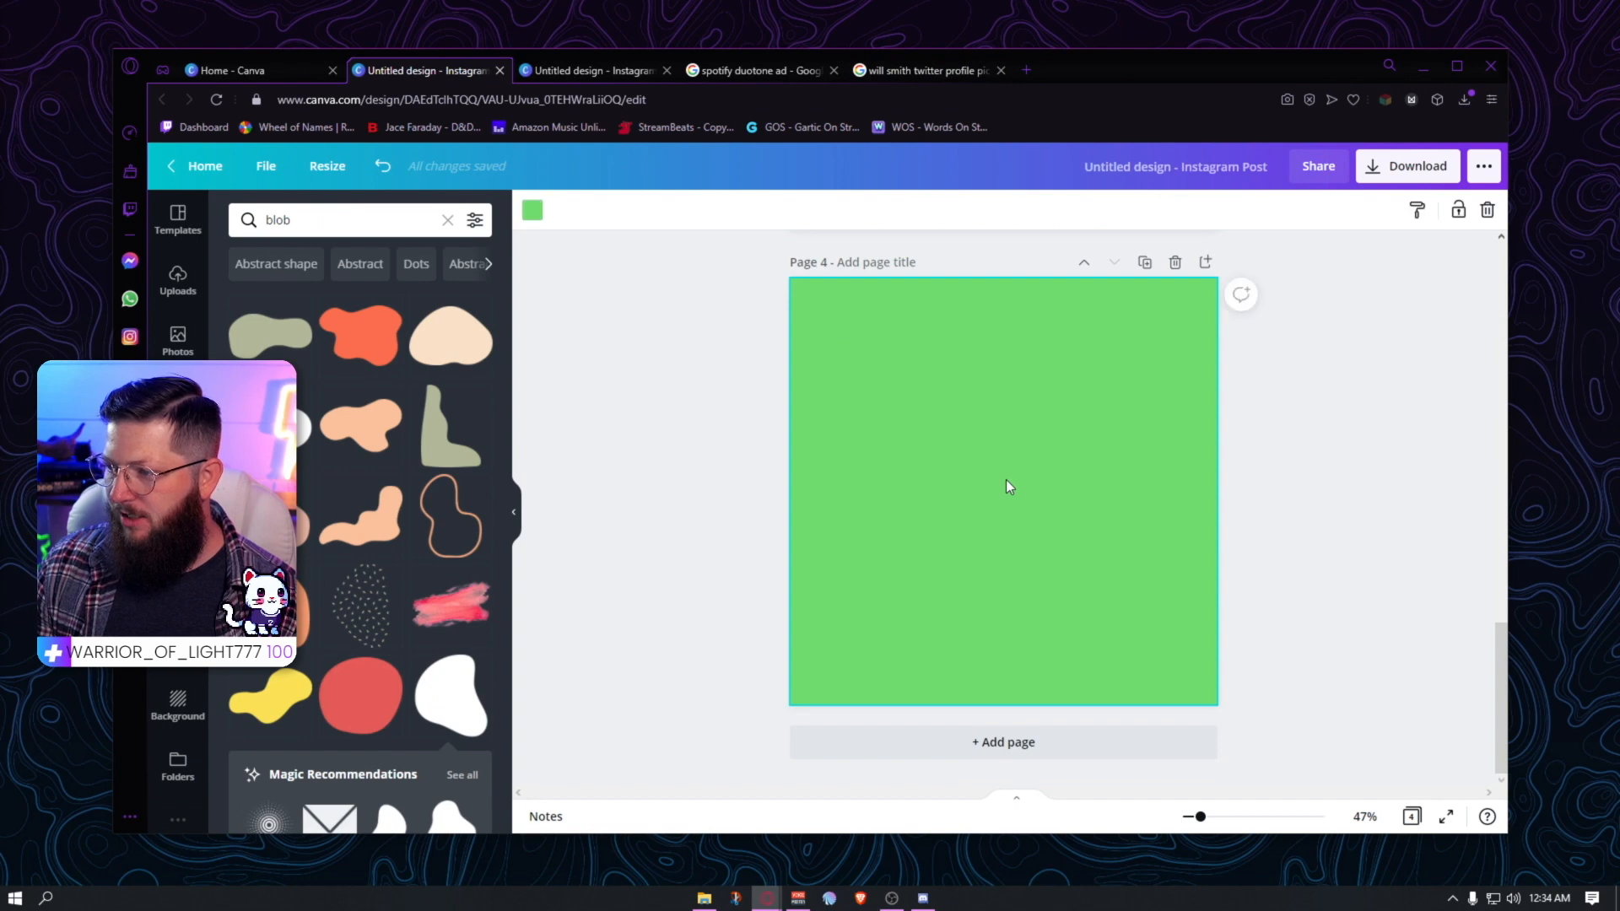
{"action": "key", "text": "ctrl+v"}
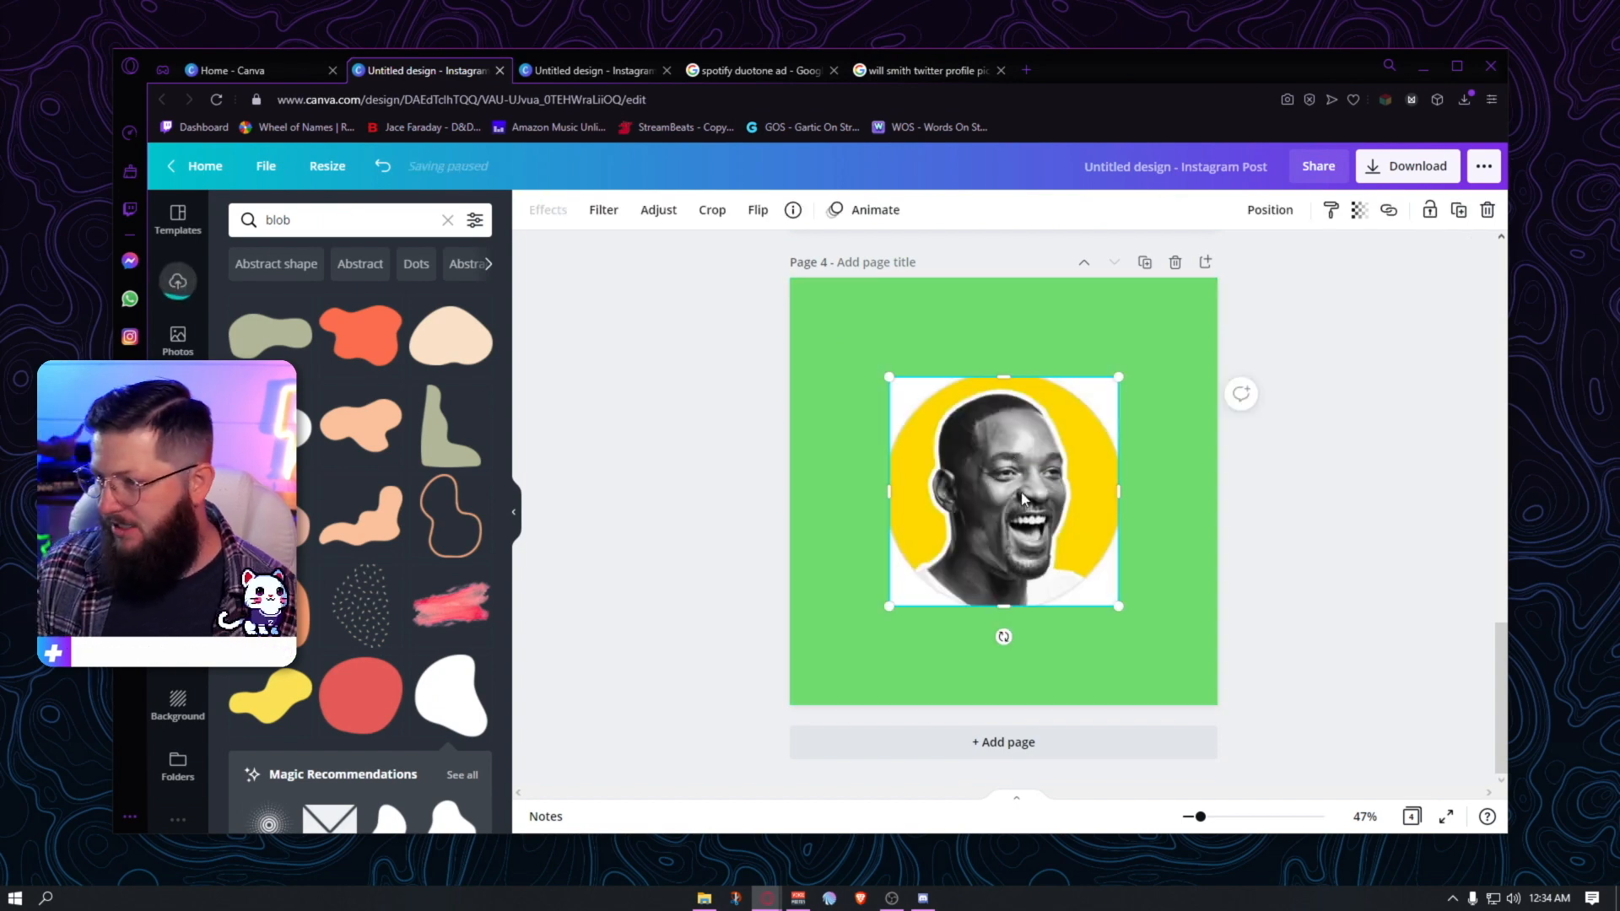
{"action": "left_click_drag", "start_coordinate": [1076, 576], "coordinate": [1083, 583]}
{"action": "left_click", "coordinate": [919, 333]}
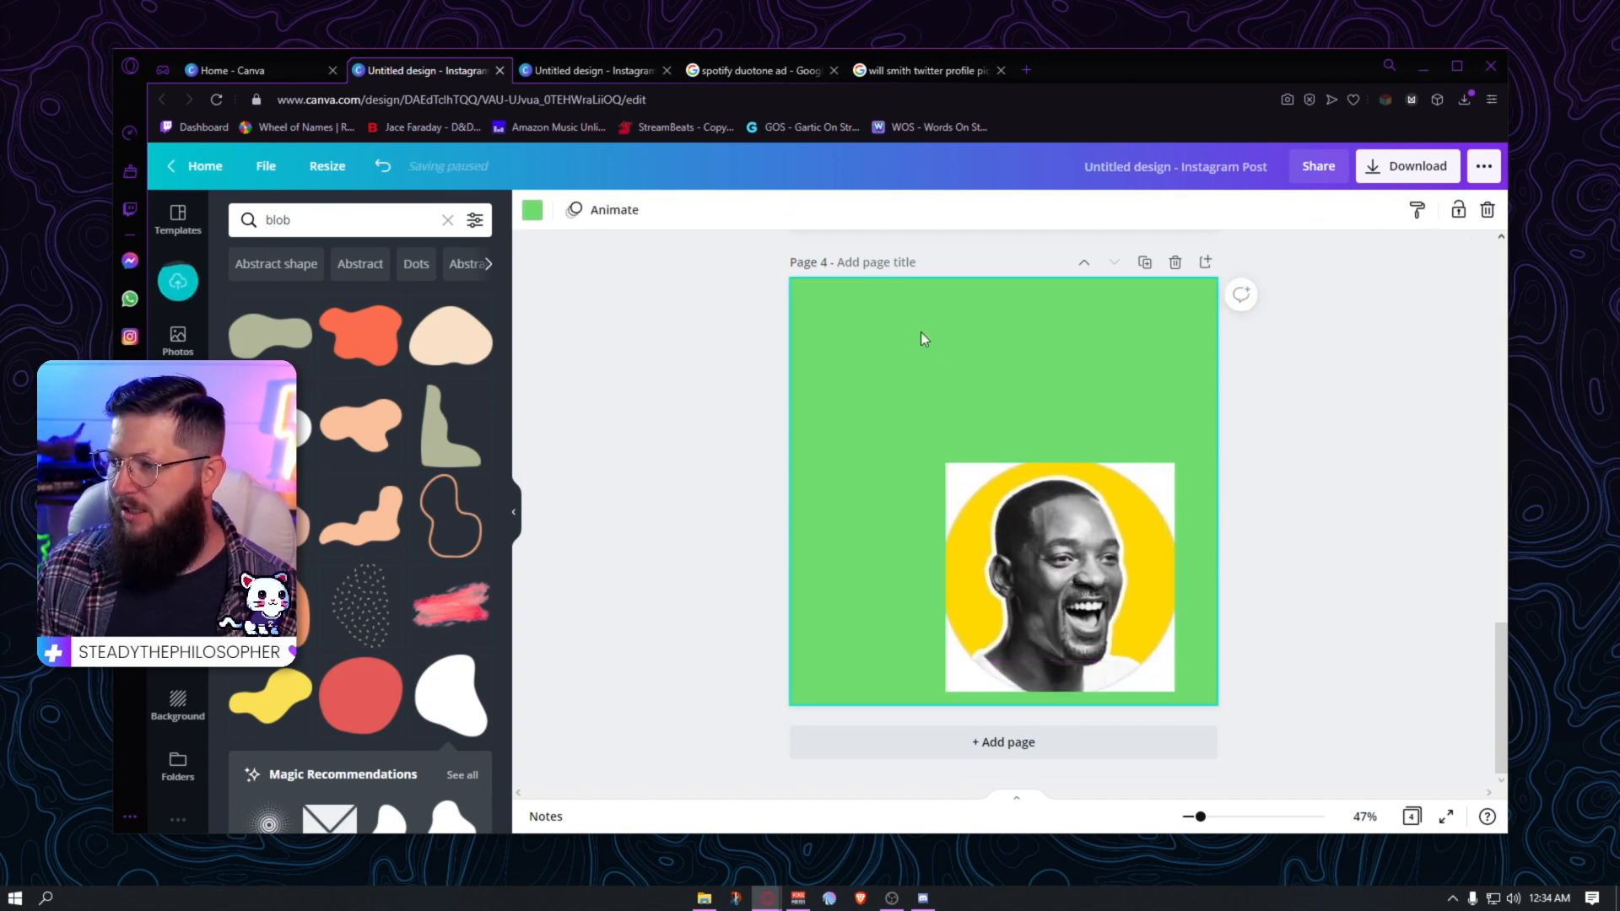
{"action": "left_click", "coordinate": [531, 213]}
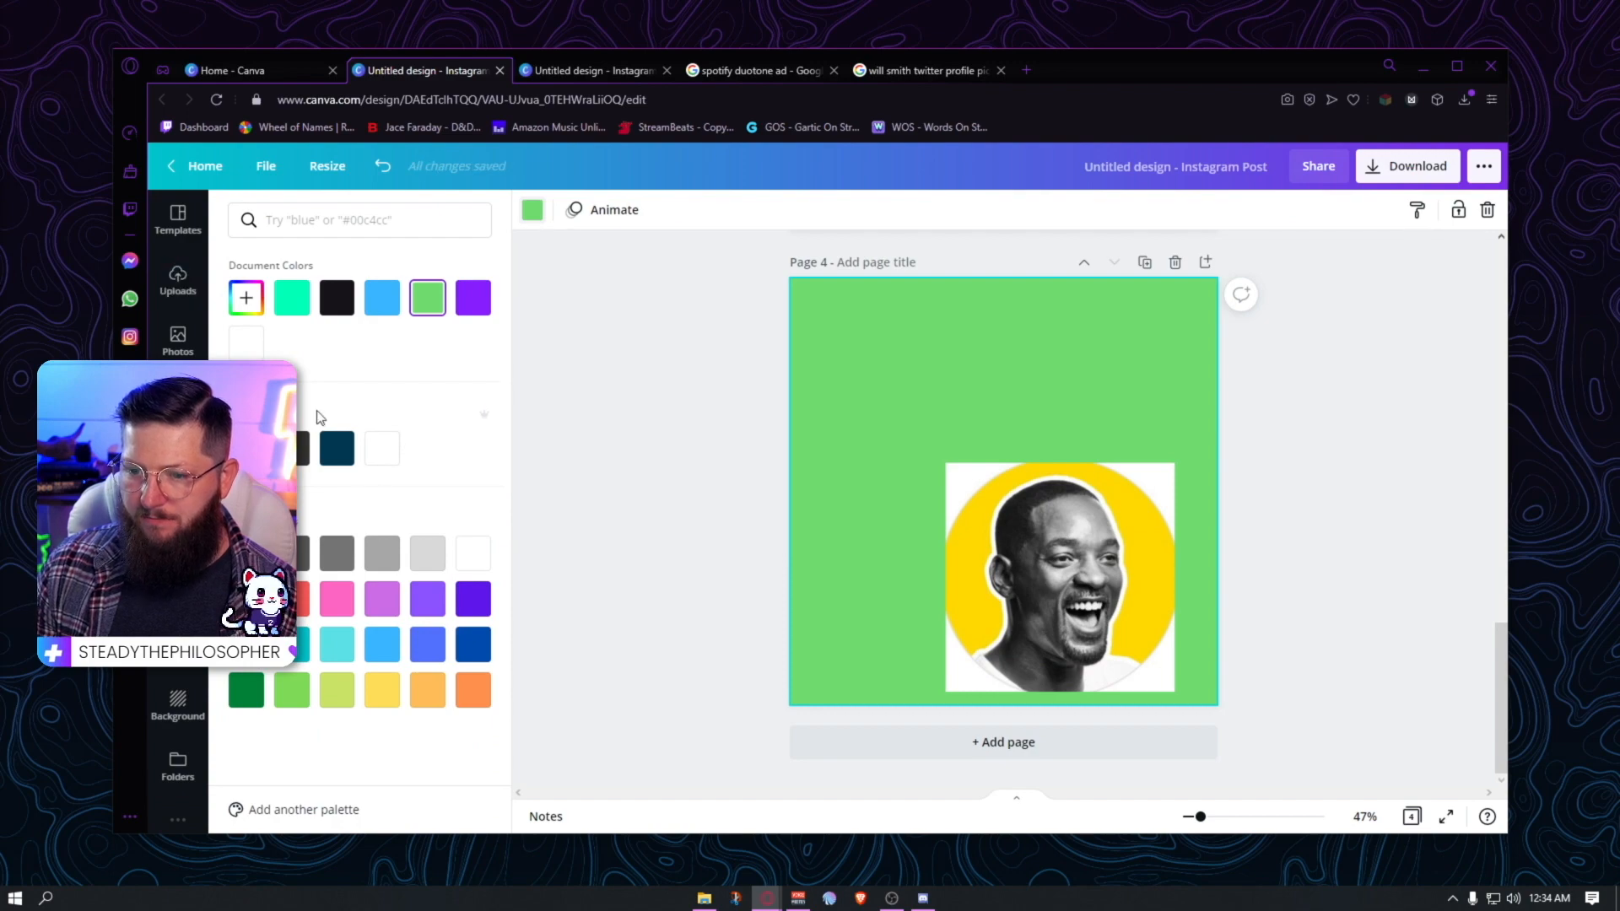
{"action": "left_click", "coordinate": [670, 448]}
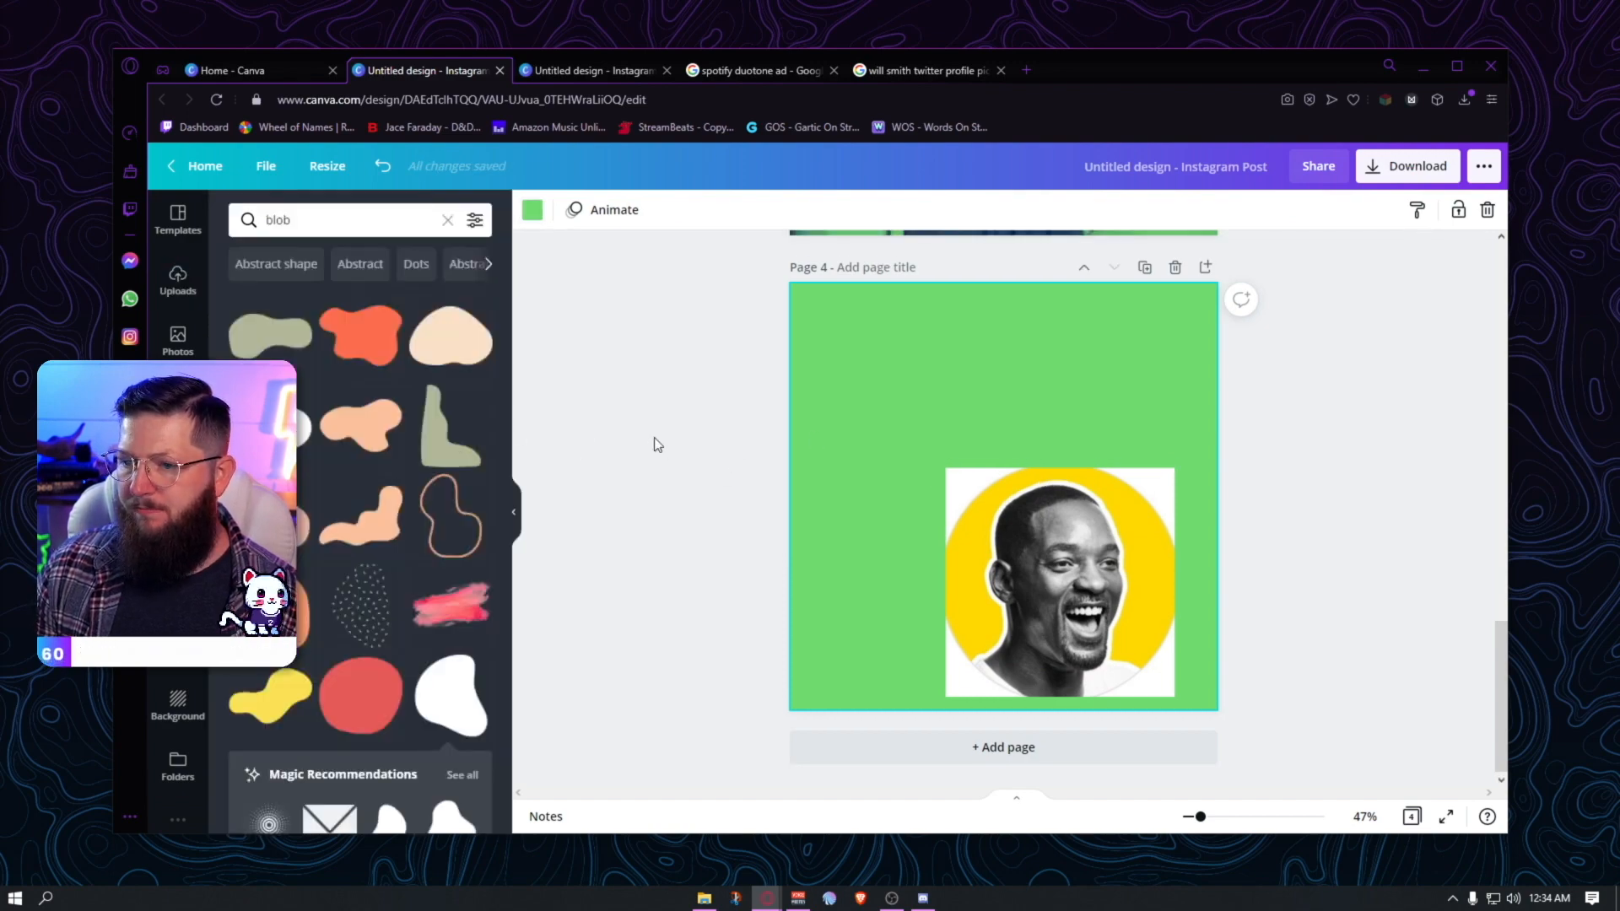
- Copy the full-color portrait from page 2 onto page 4 and detach it from the page background
{"action": "scroll", "coordinate": [661, 443], "scroll_direction": "up", "scroll_amount": 10}
{"action": "left_click", "coordinate": [979, 483]}
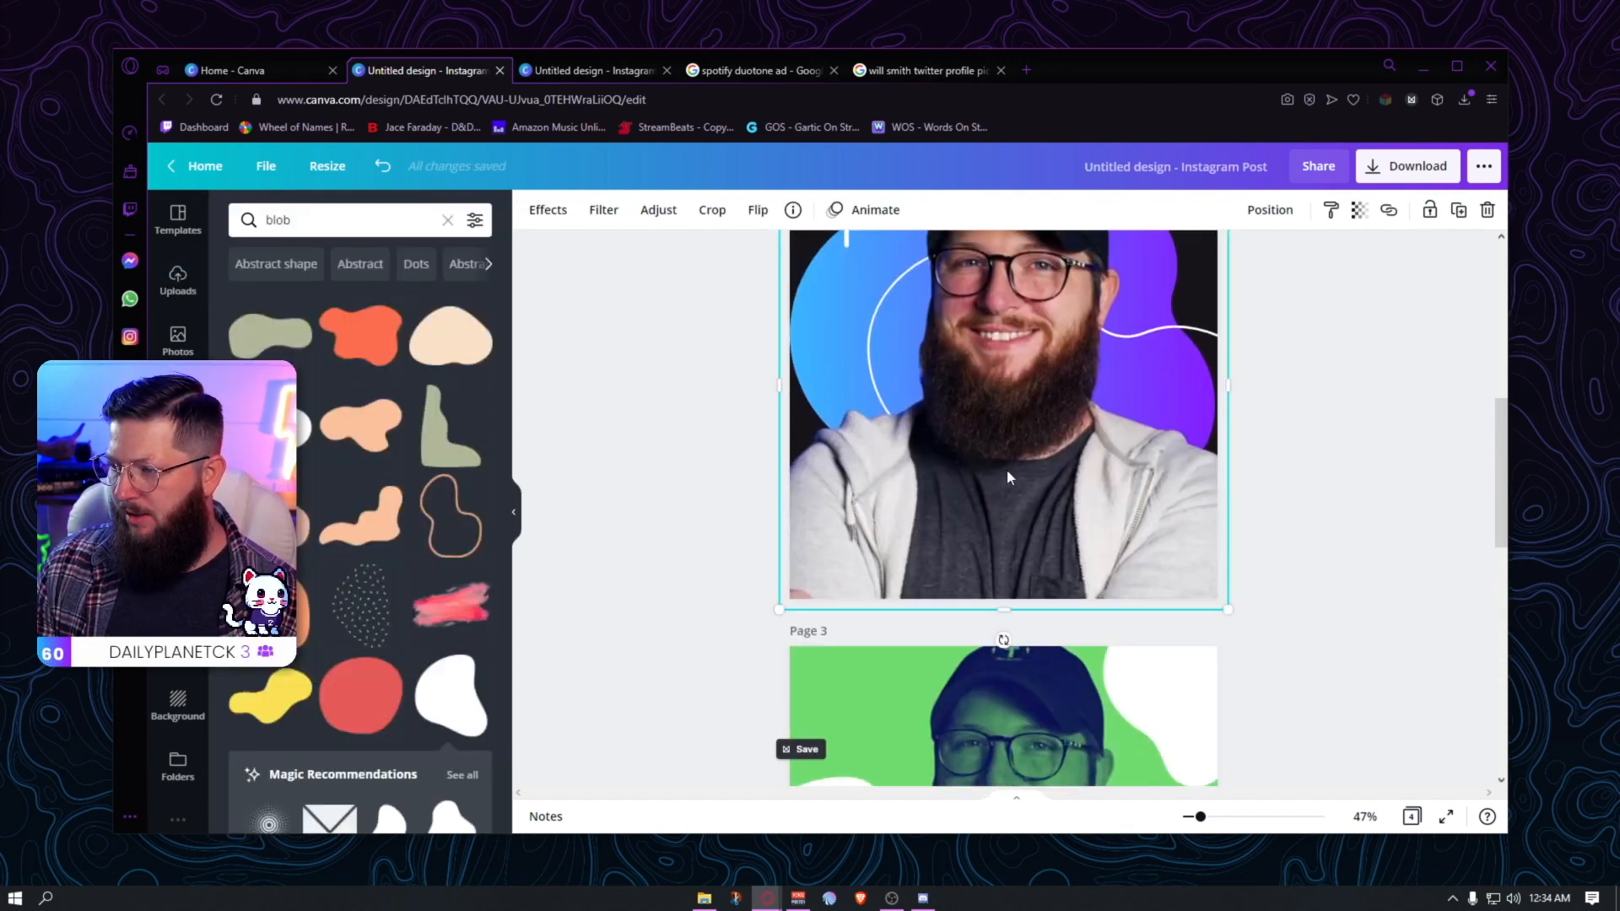
{"action": "scroll", "coordinate": [1002, 466], "scroll_direction": "down", "scroll_amount": 10}
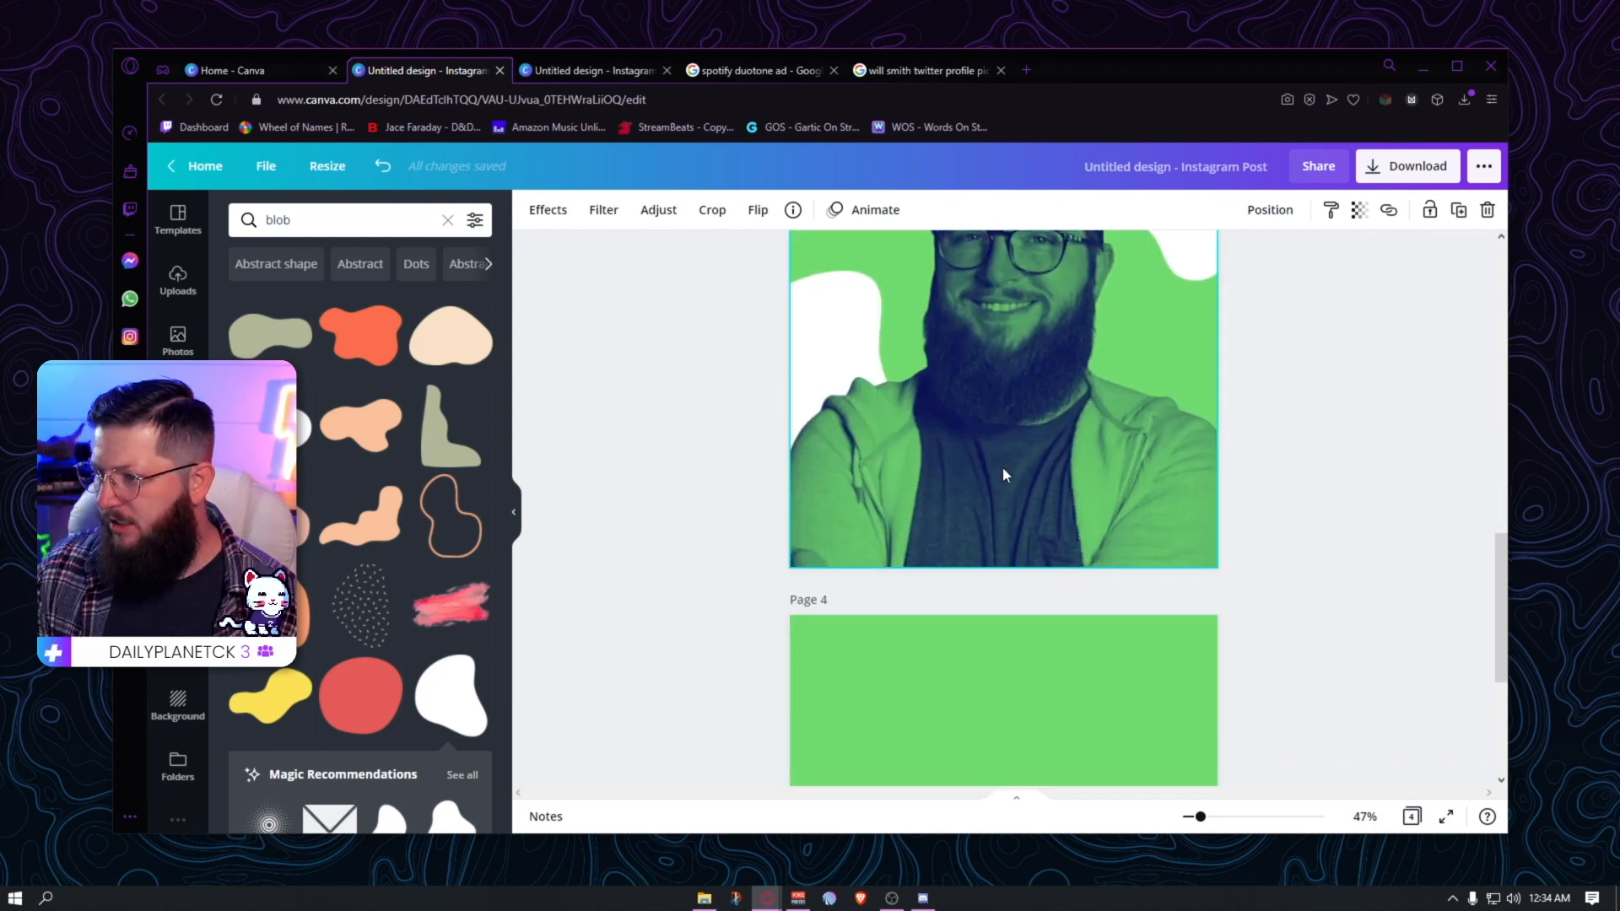
{"action": "left_click", "coordinate": [936, 392]}
{"action": "key", "text": "ctrl+v"}
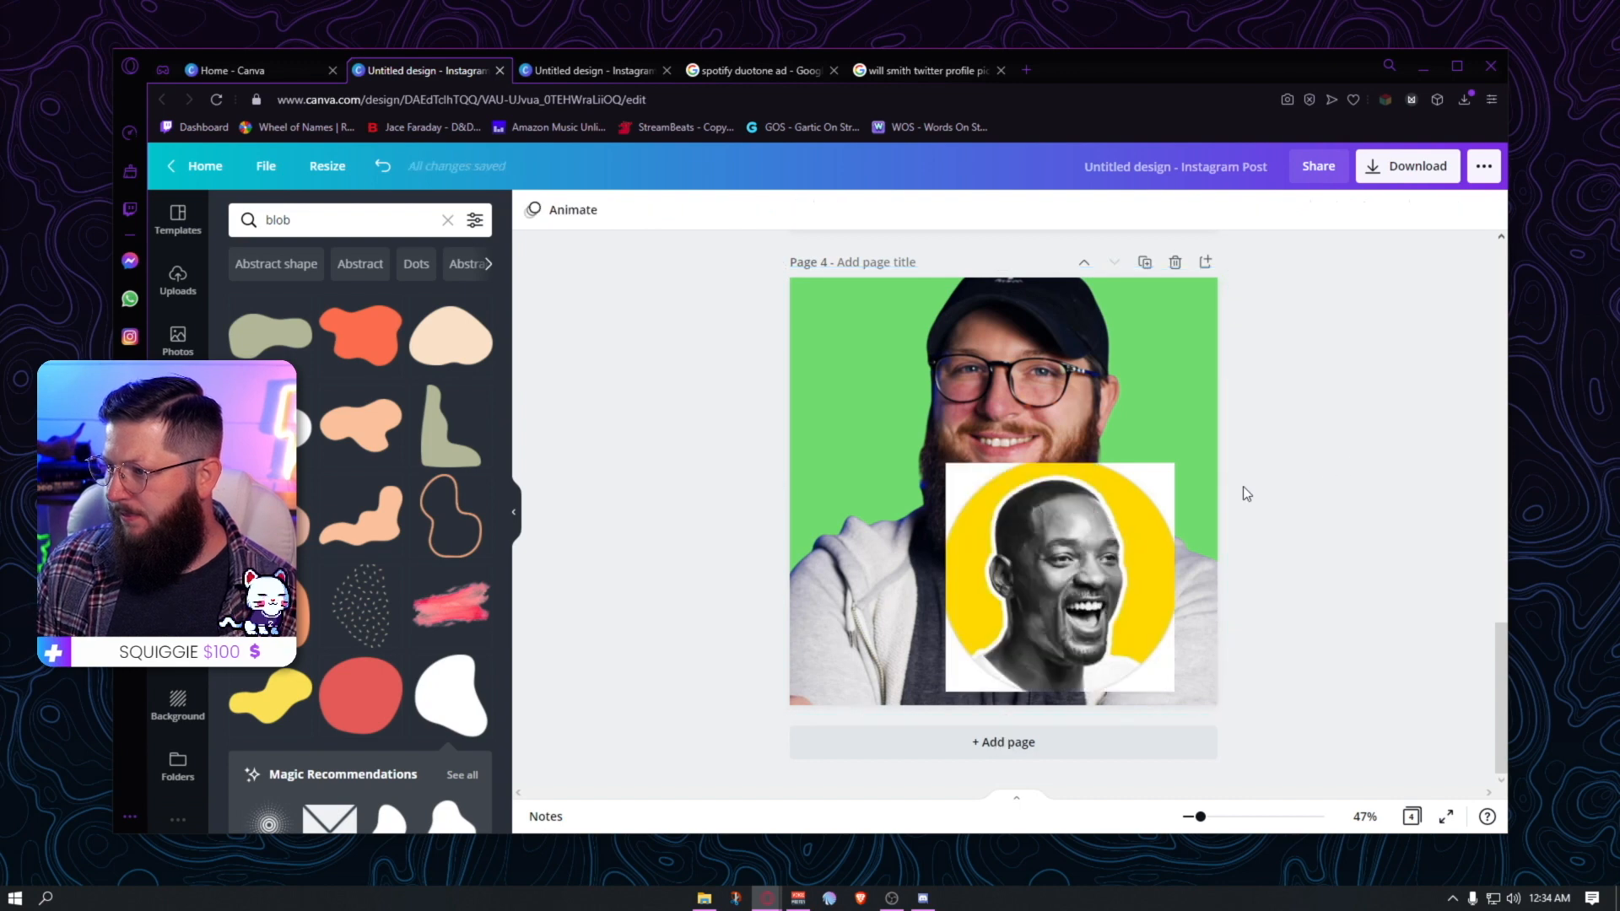
{"action": "left_click", "coordinate": [1111, 523]}
{"action": "left_click", "coordinate": [1050, 386]}
{"action": "right_click", "coordinate": [1050, 386]}
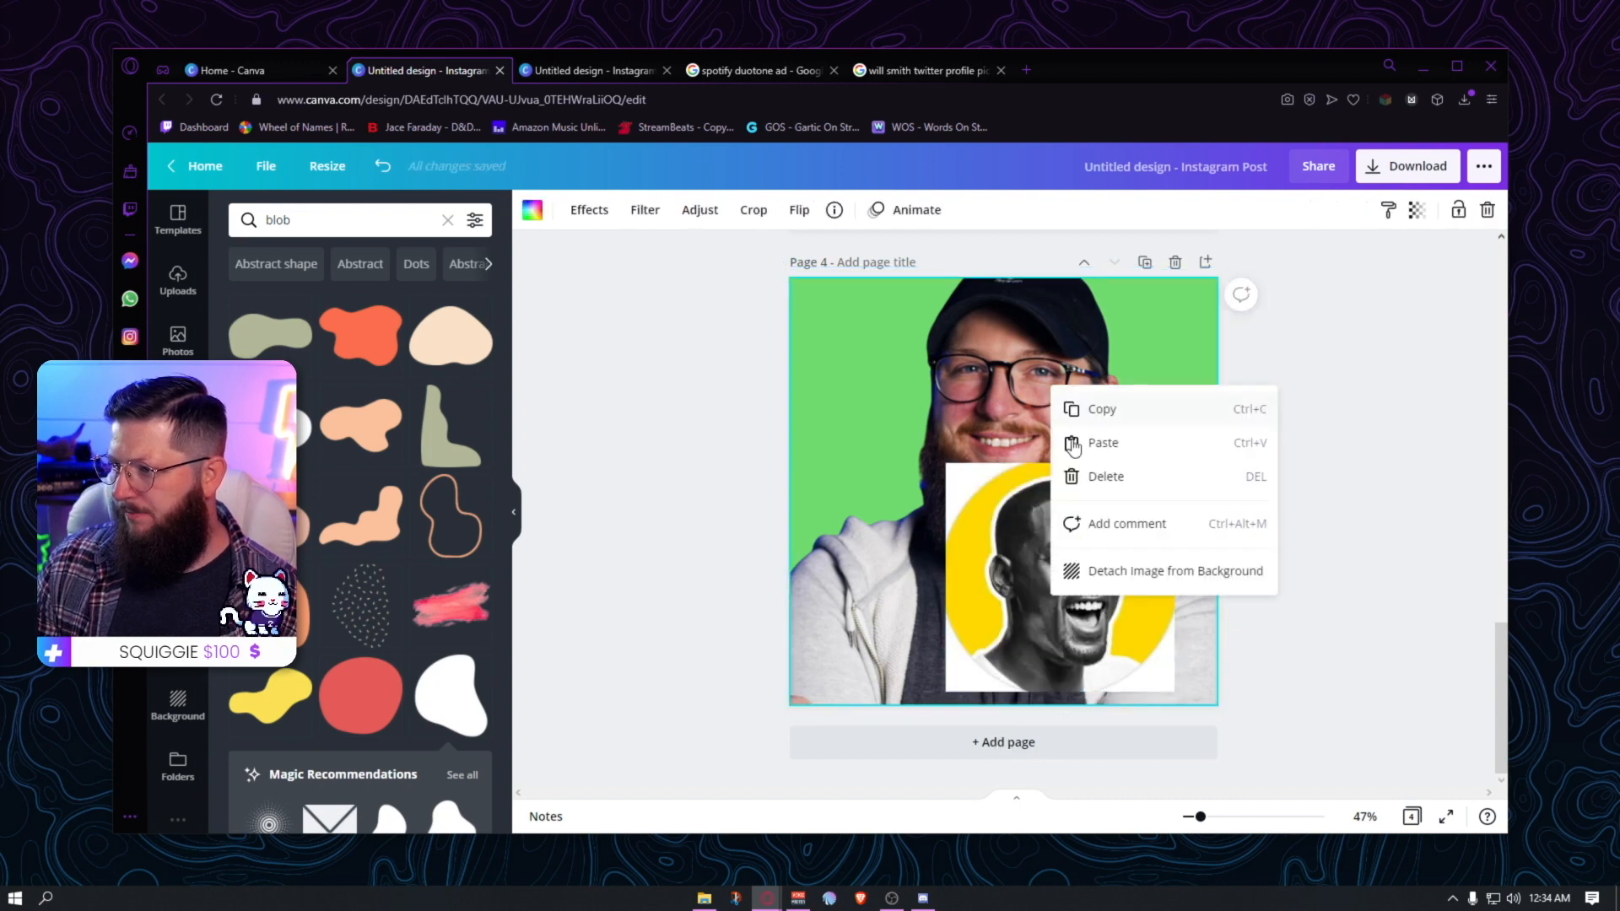
{"action": "left_click", "coordinate": [1123, 560]}
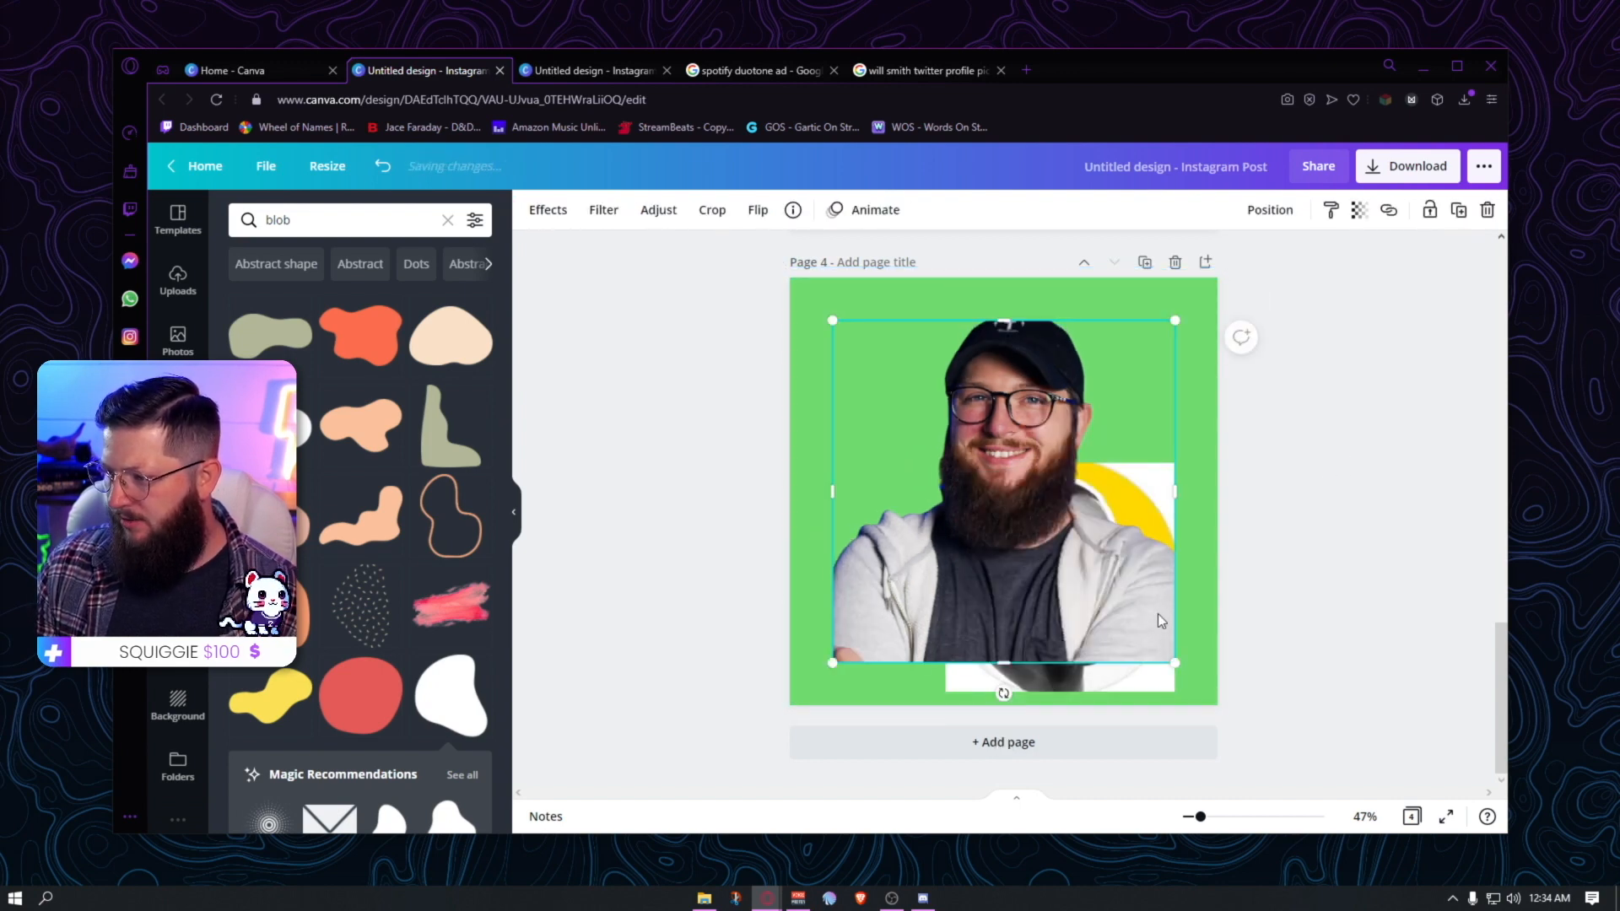
- Enlarge the portrait on page 4 to about 1,051 by 1,051 and place it behind the Will Smith reference picture
{"action": "left_click_drag", "start_coordinate": [1172, 663], "coordinate": [1211, 701]}
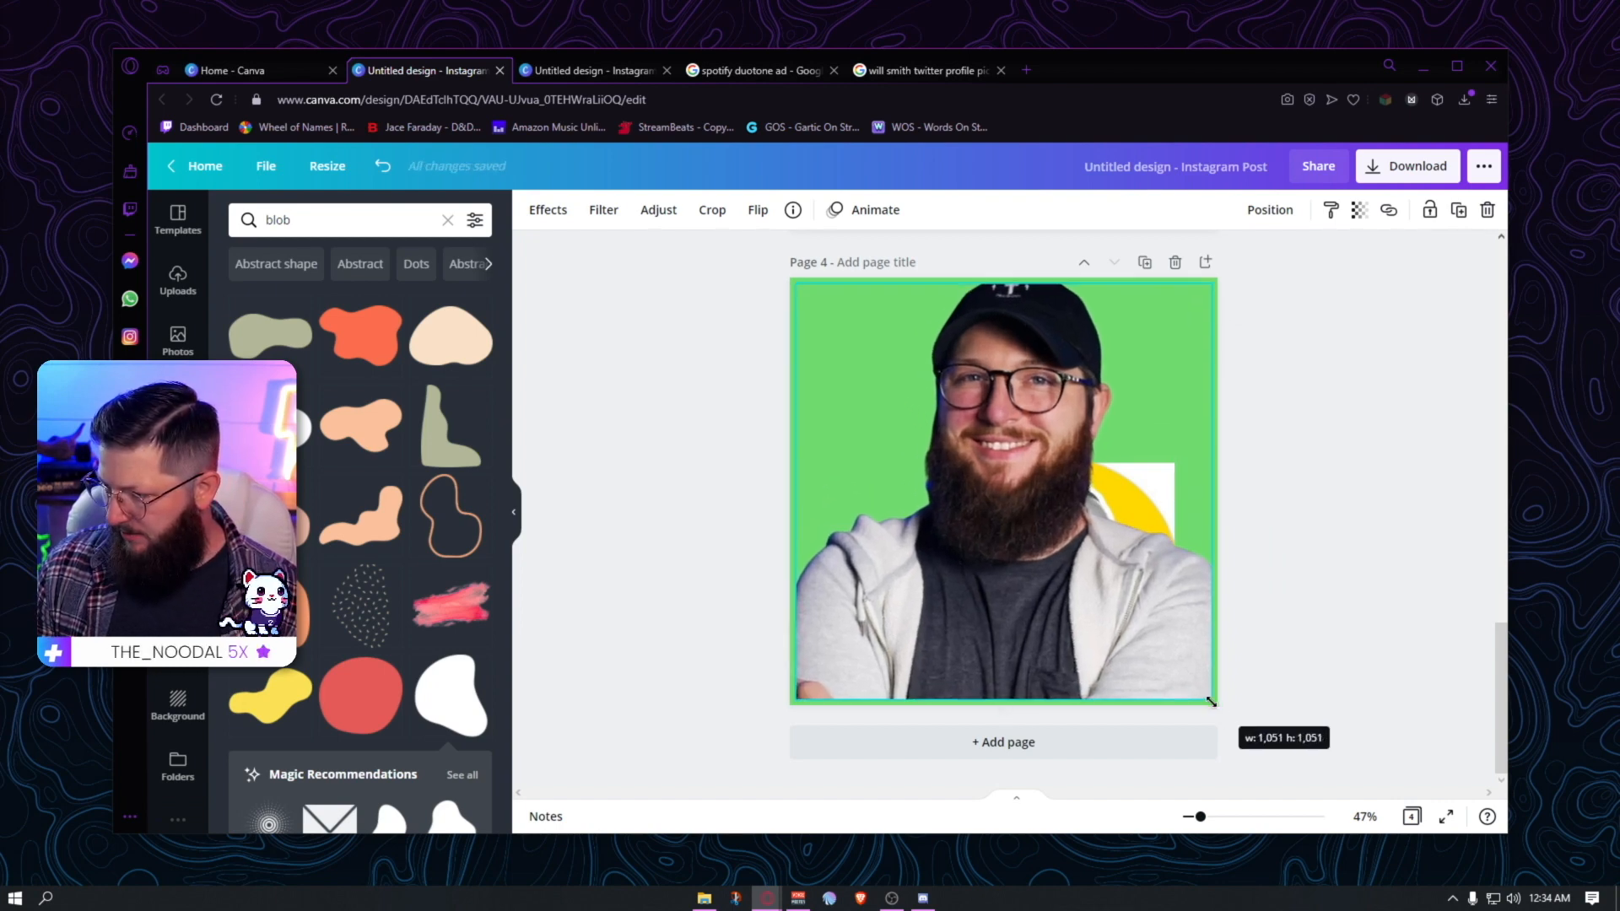
{"action": "left_click", "coordinate": [1270, 210]}
{"action": "left_click", "coordinate": [1197, 261]}
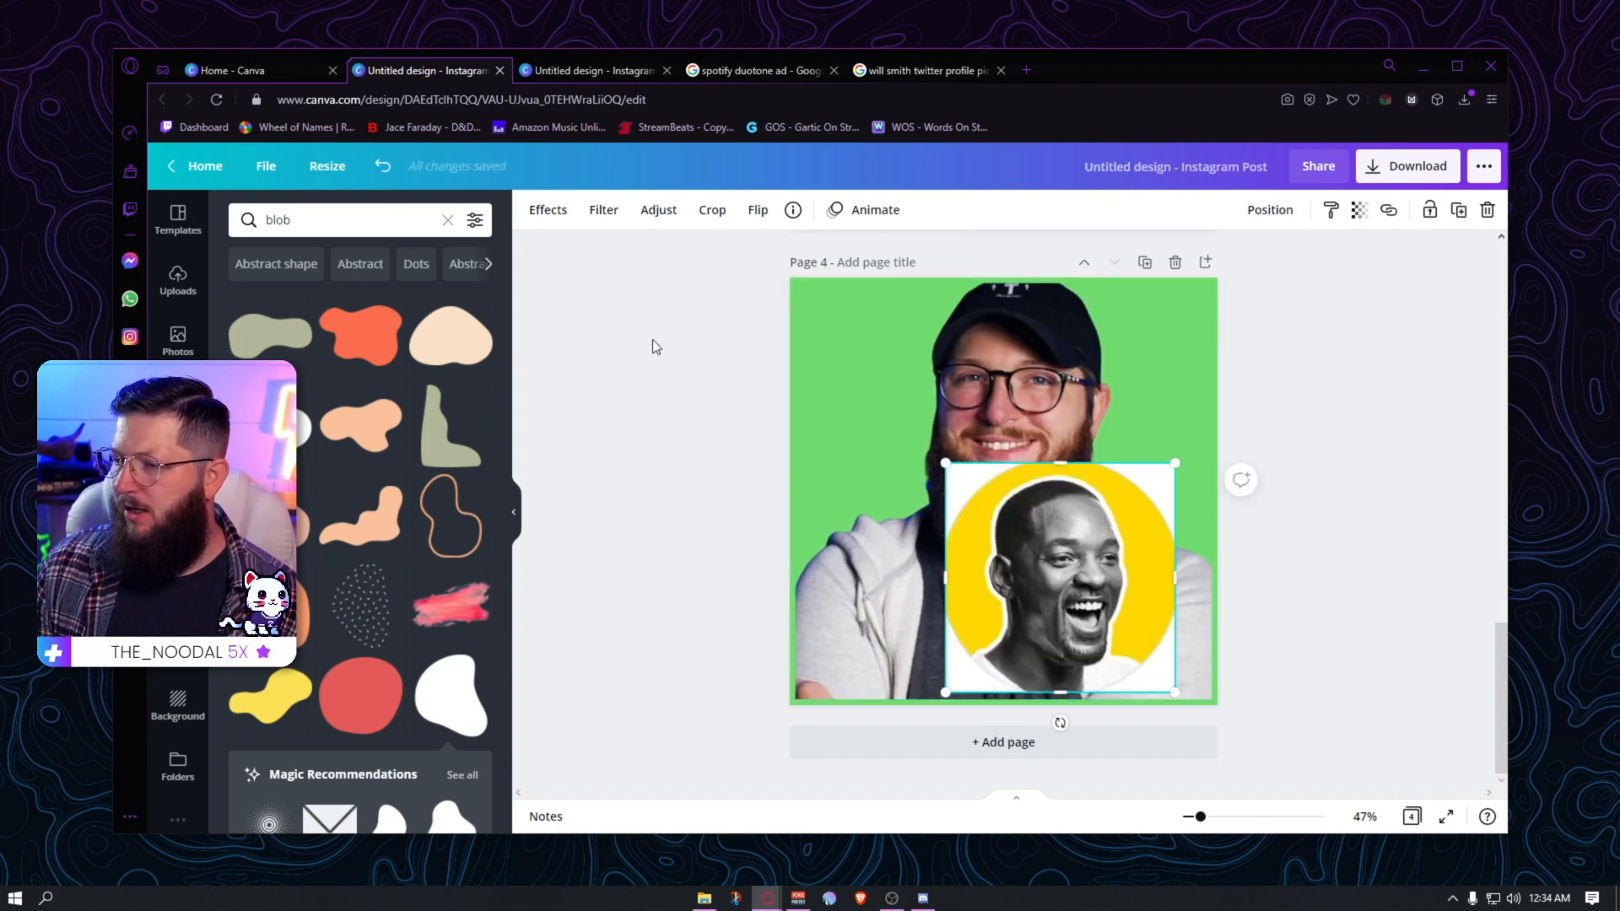
- Set page 4's background color to the reference picture's yellow and move that picture partly off the page's lower edge
{"action": "left_click", "coordinate": [1248, 361]}
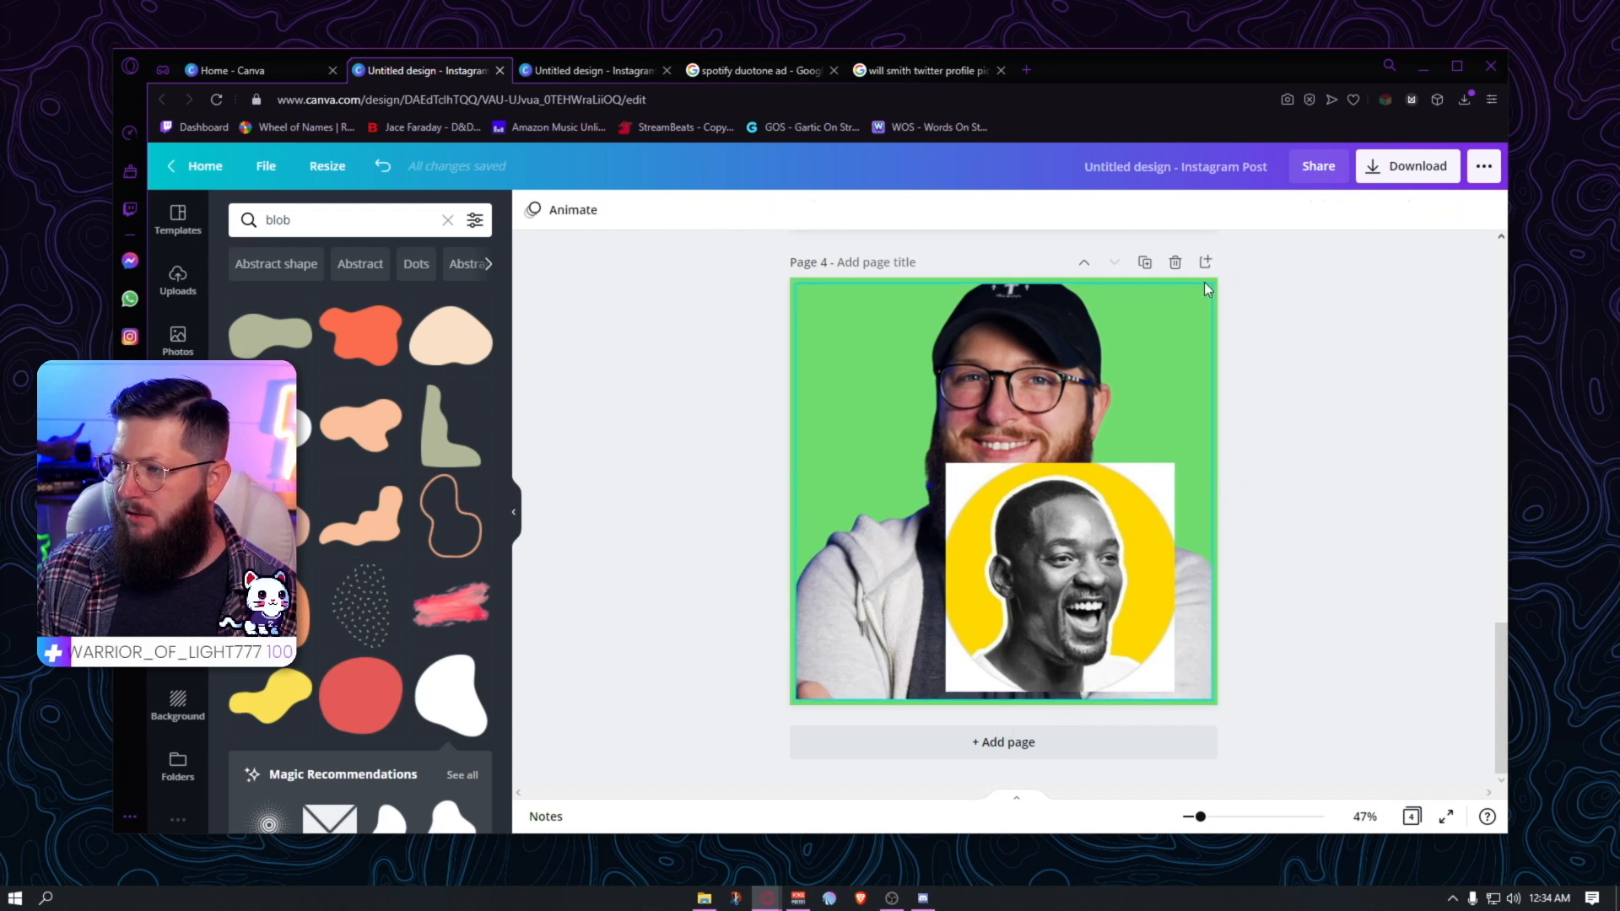
{"action": "left_click", "coordinate": [532, 212]}
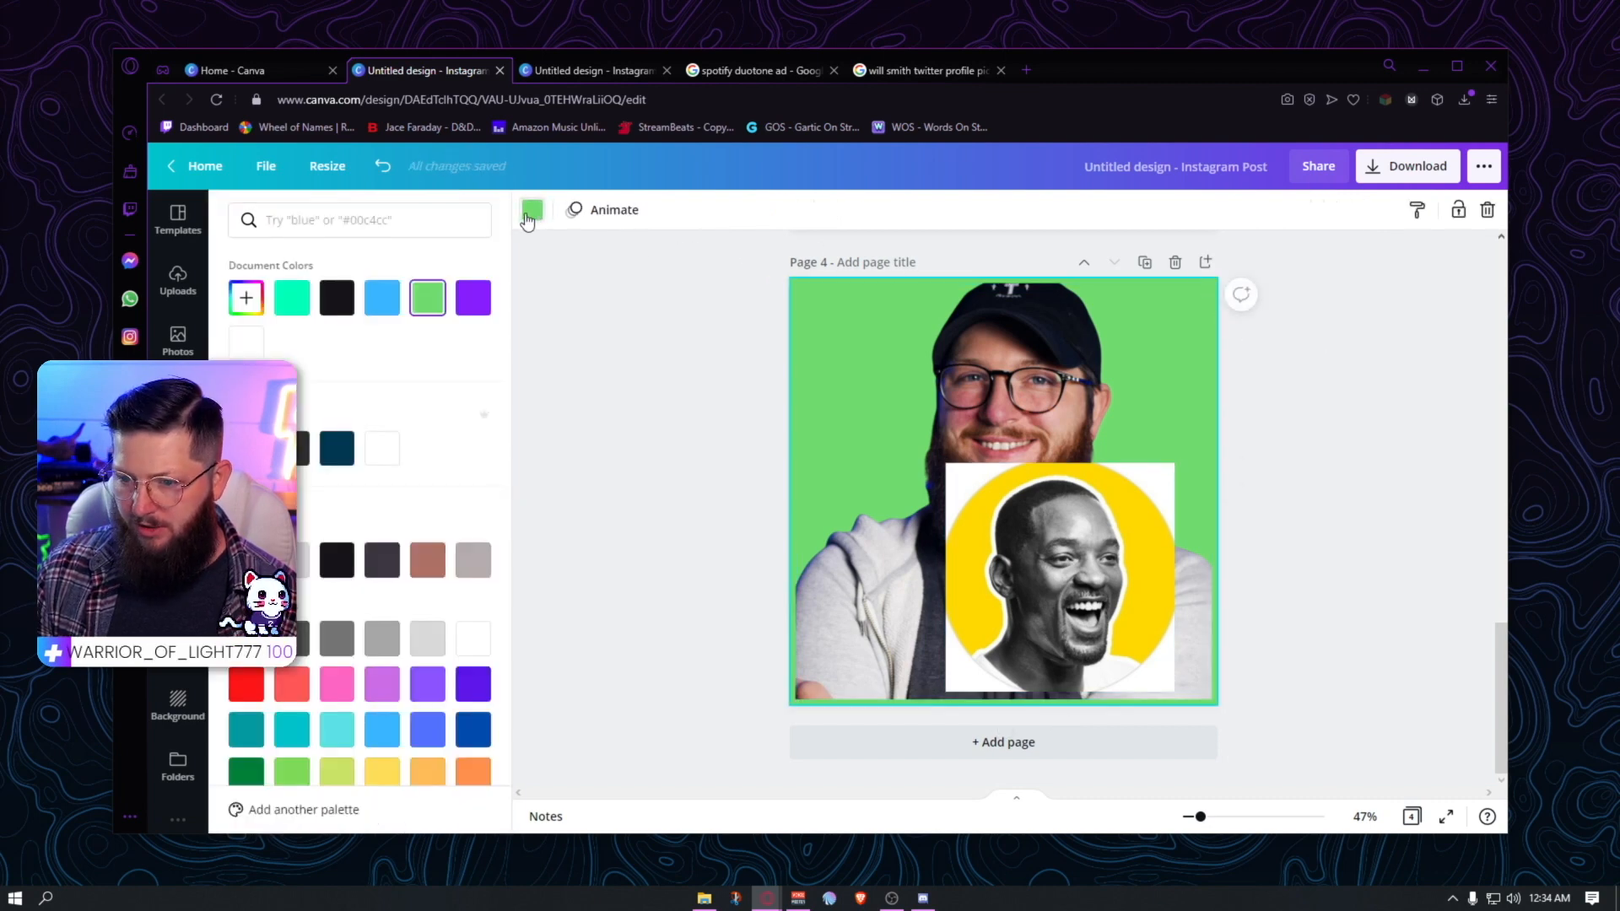
{"action": "left_click", "coordinate": [291, 608]}
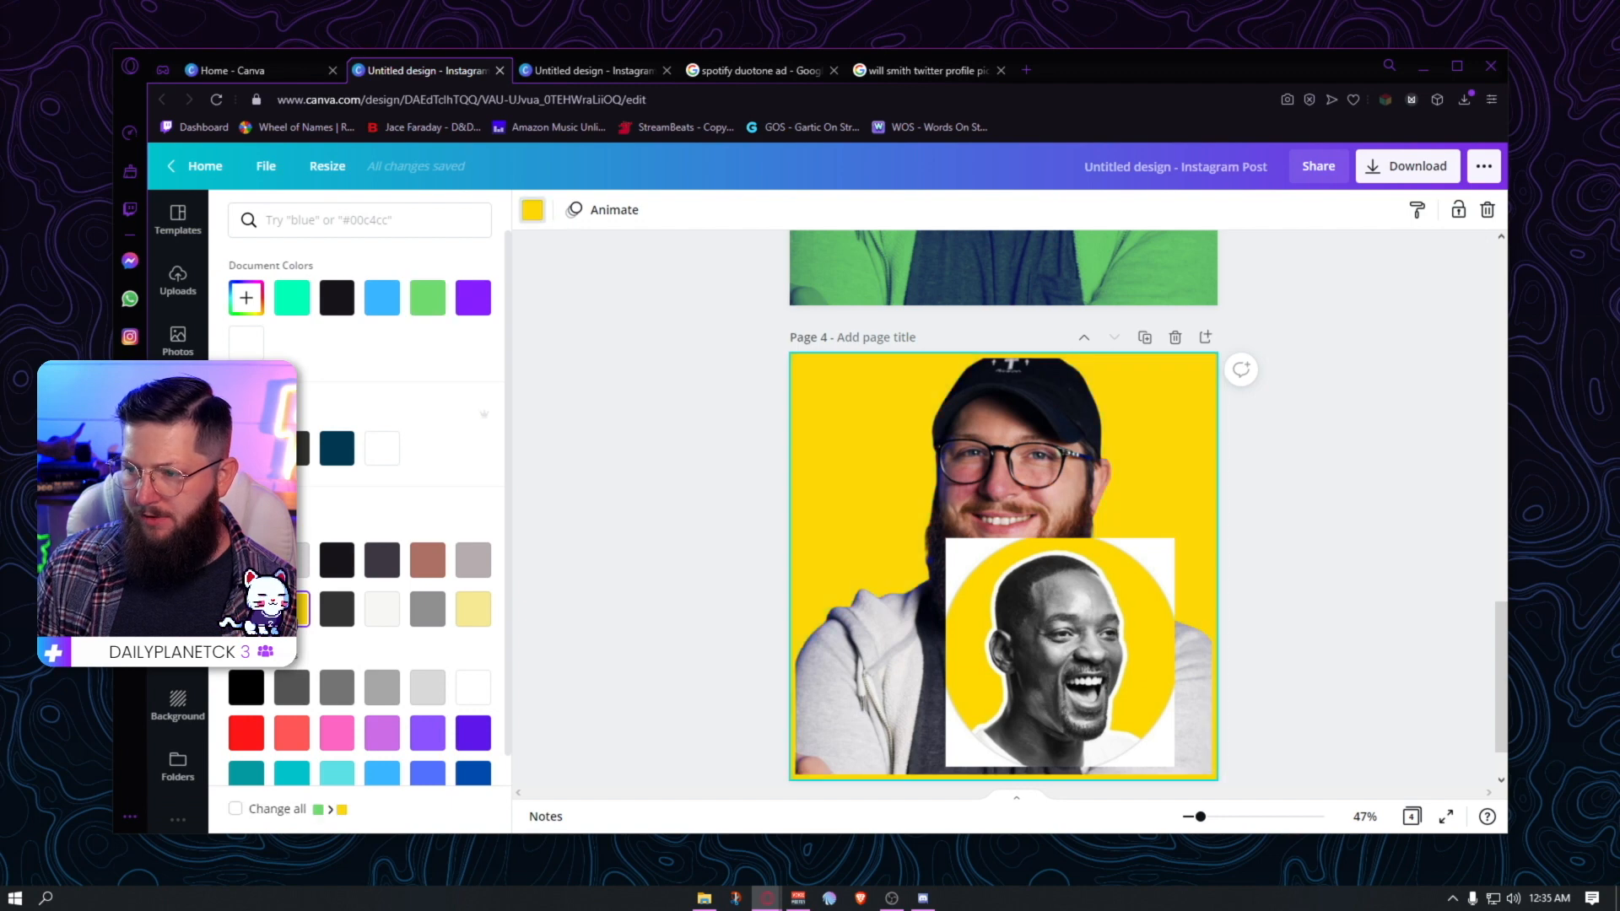
{"action": "left_click", "coordinate": [589, 448]}
{"action": "left_click_drag", "start_coordinate": [1075, 635], "coordinate": [1075, 691]}
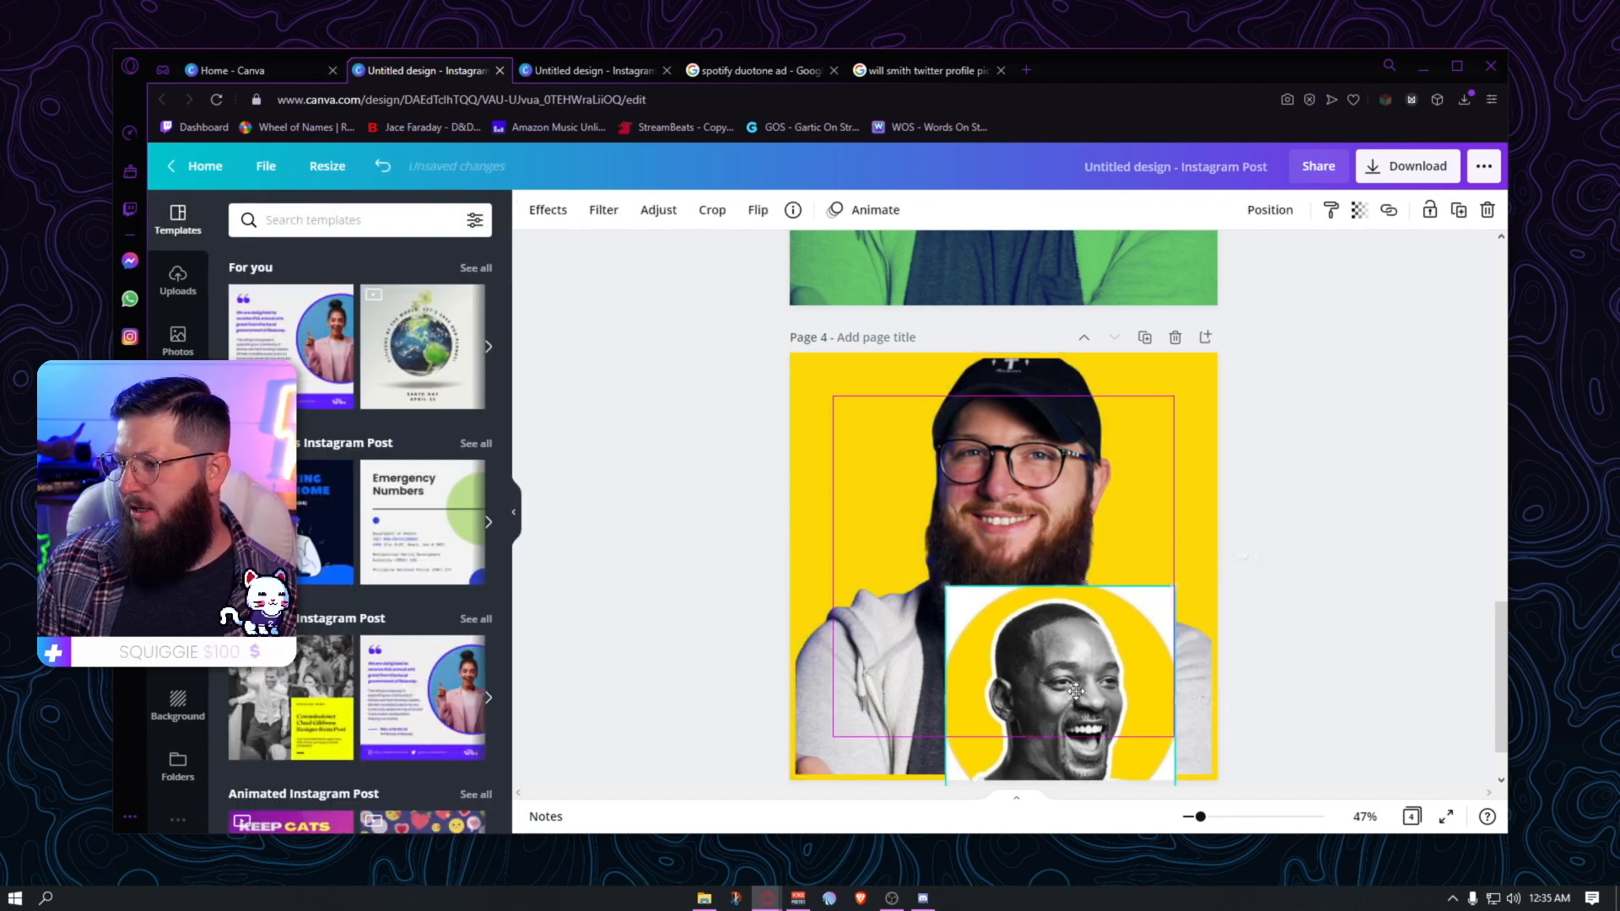
- Compare the Photogenic Mono effects Ink, Noir and Newspaper on page 4's portrait and choose Slate
{"action": "left_click", "coordinate": [1061, 545]}
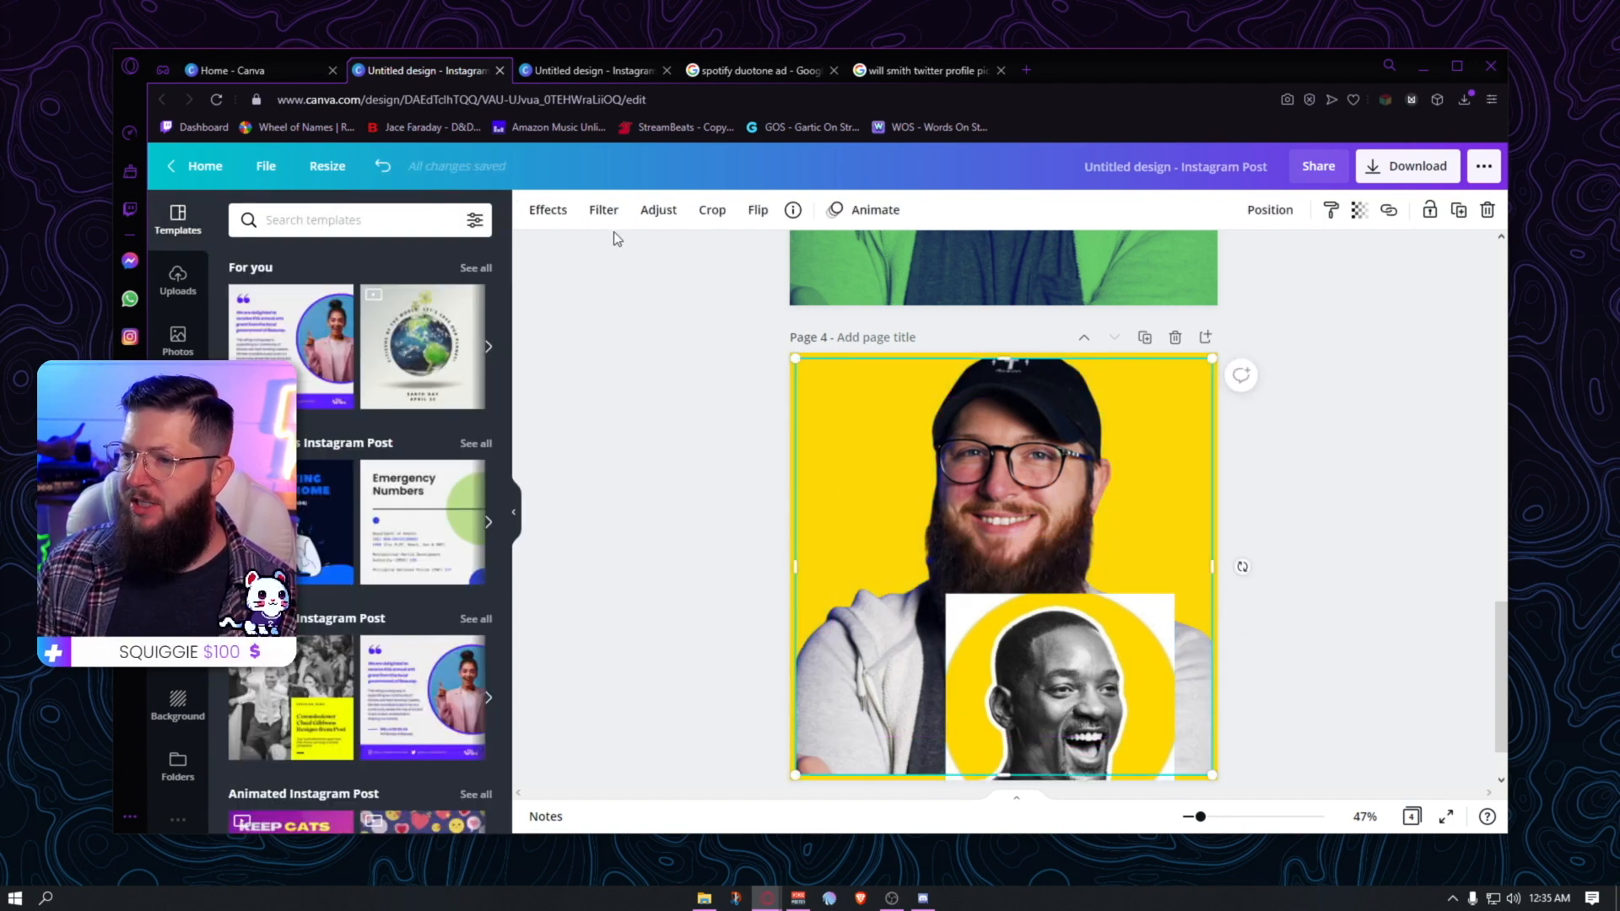
{"action": "left_click", "coordinate": [547, 210]}
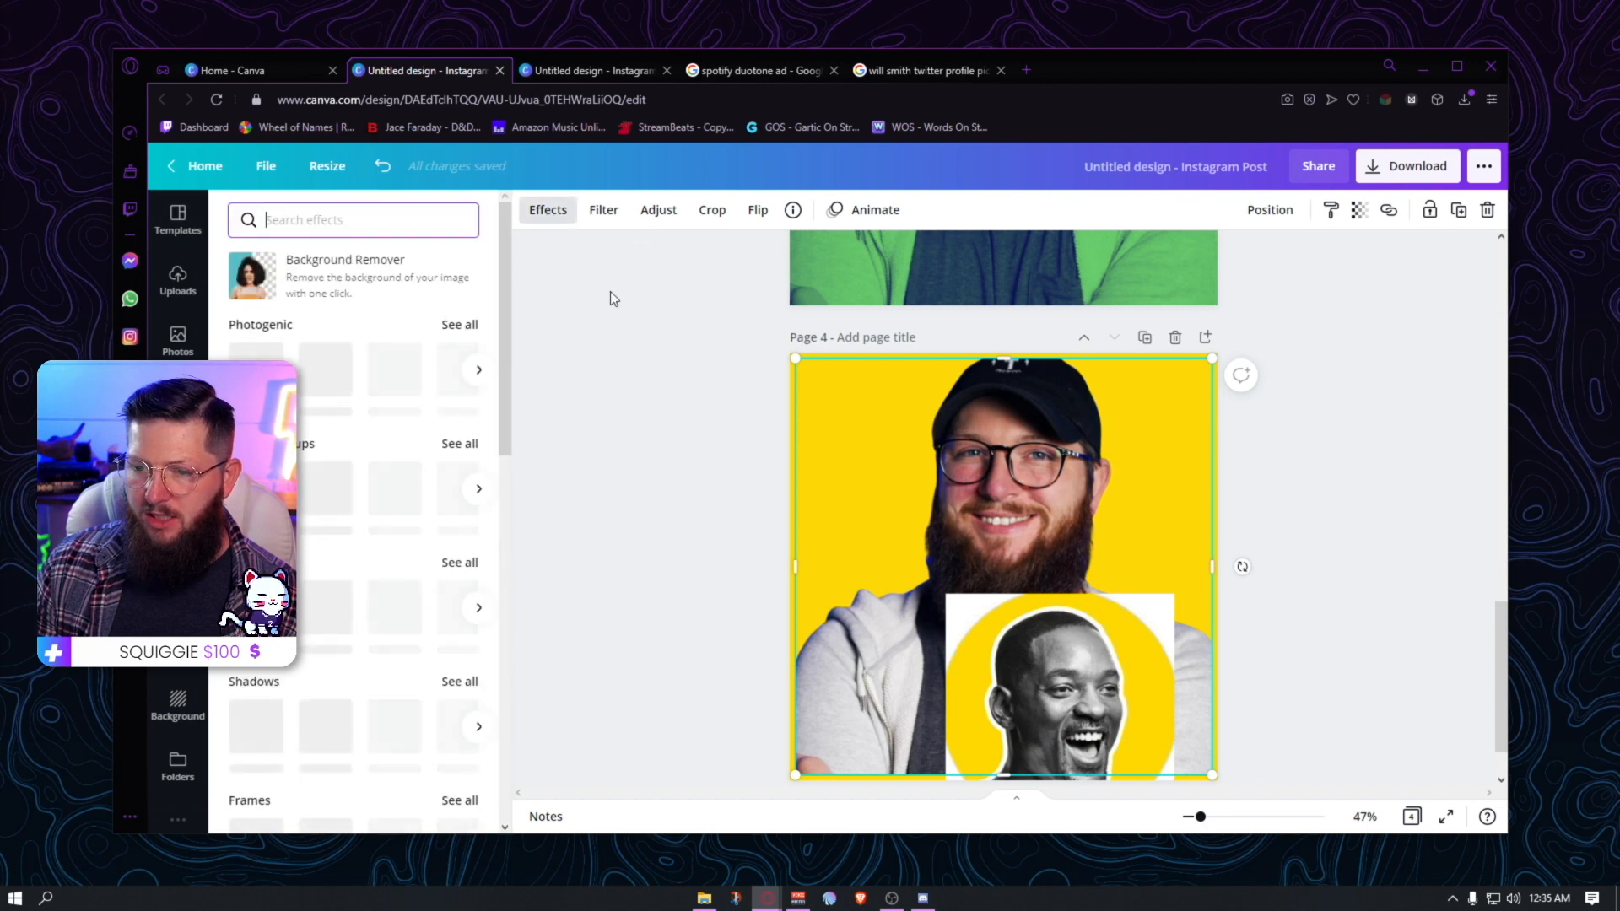
{"action": "left_click", "coordinate": [460, 324]}
{"action": "scroll", "coordinate": [411, 481], "scroll_direction": "down", "scroll_amount": 5}
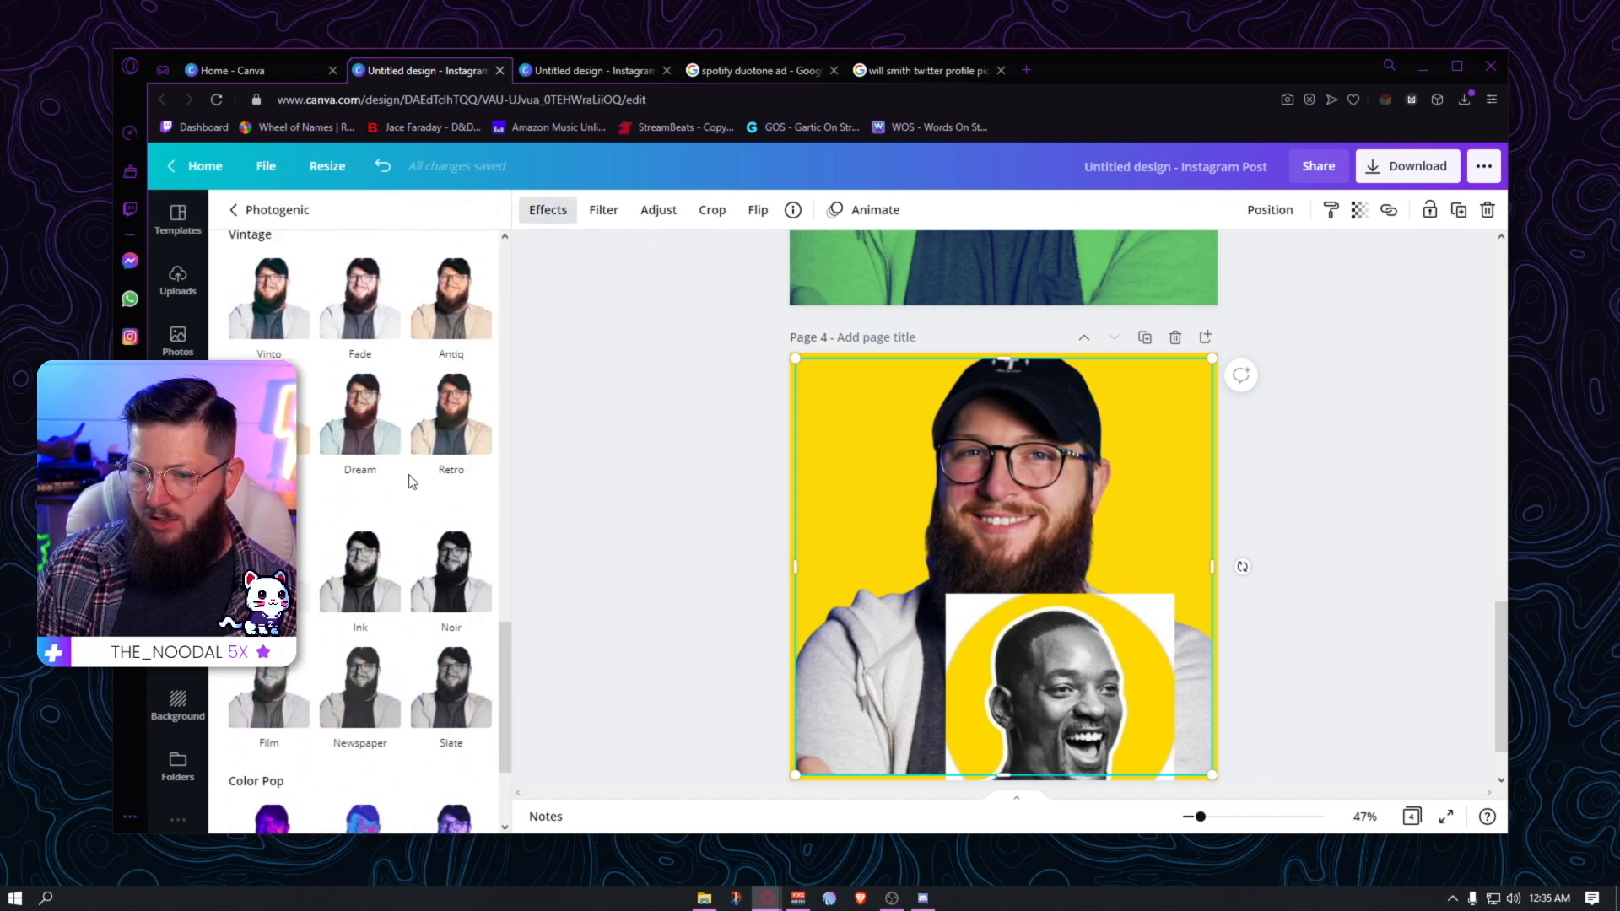
{"action": "scroll", "coordinate": [410, 481], "scroll_direction": "down", "scroll_amount": 2}
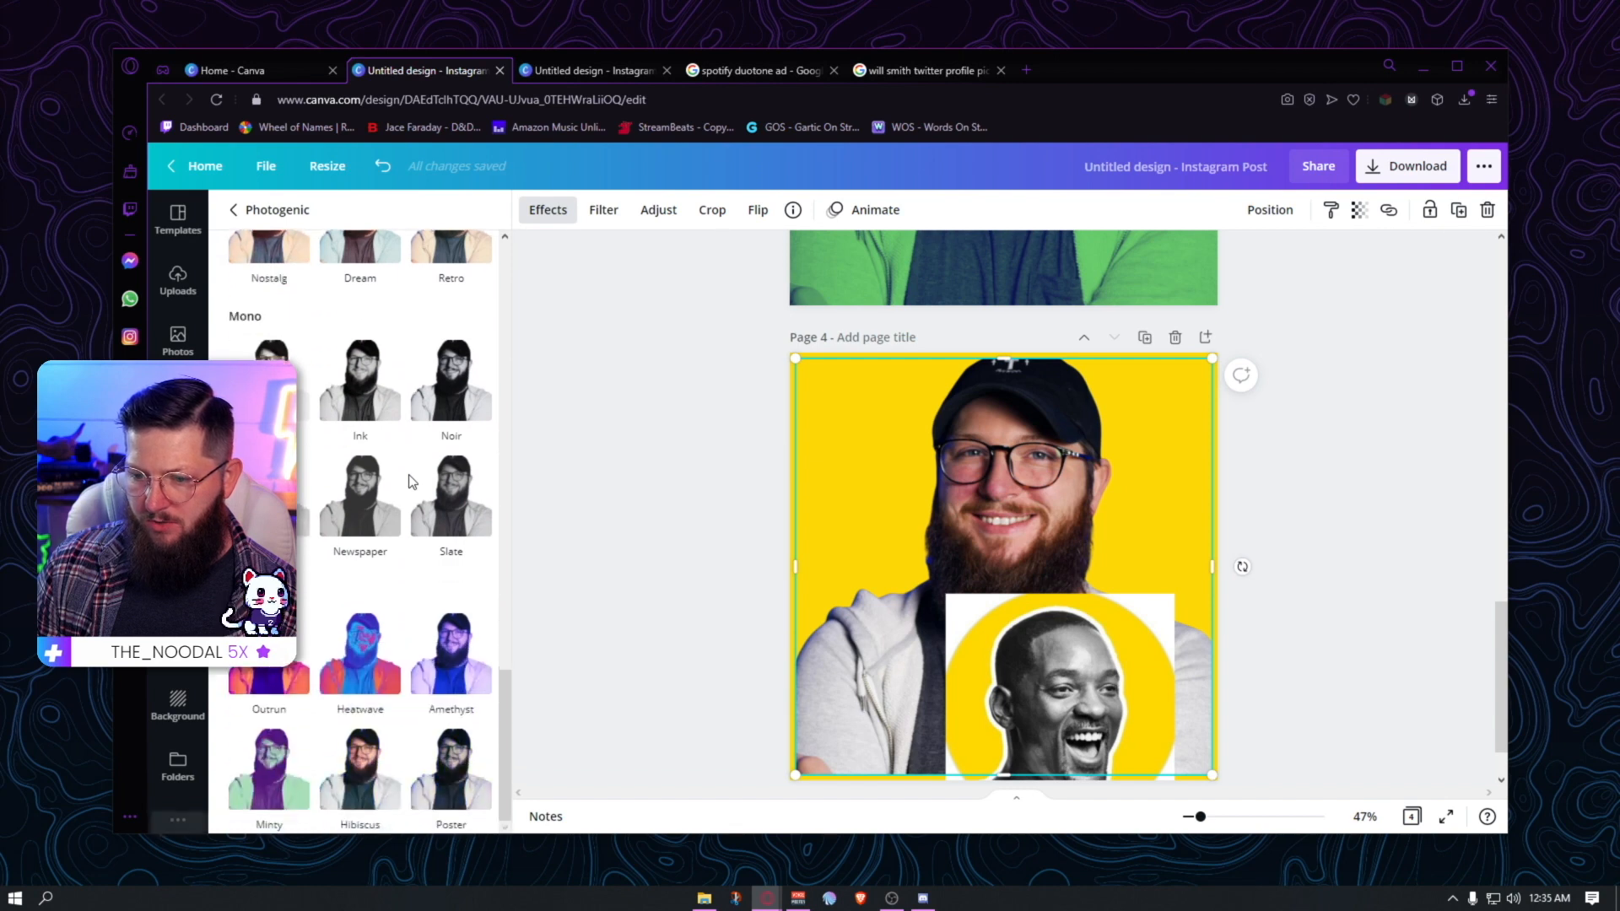
{"action": "left_click", "coordinate": [303, 378]}
{"action": "left_click", "coordinate": [348, 378]}
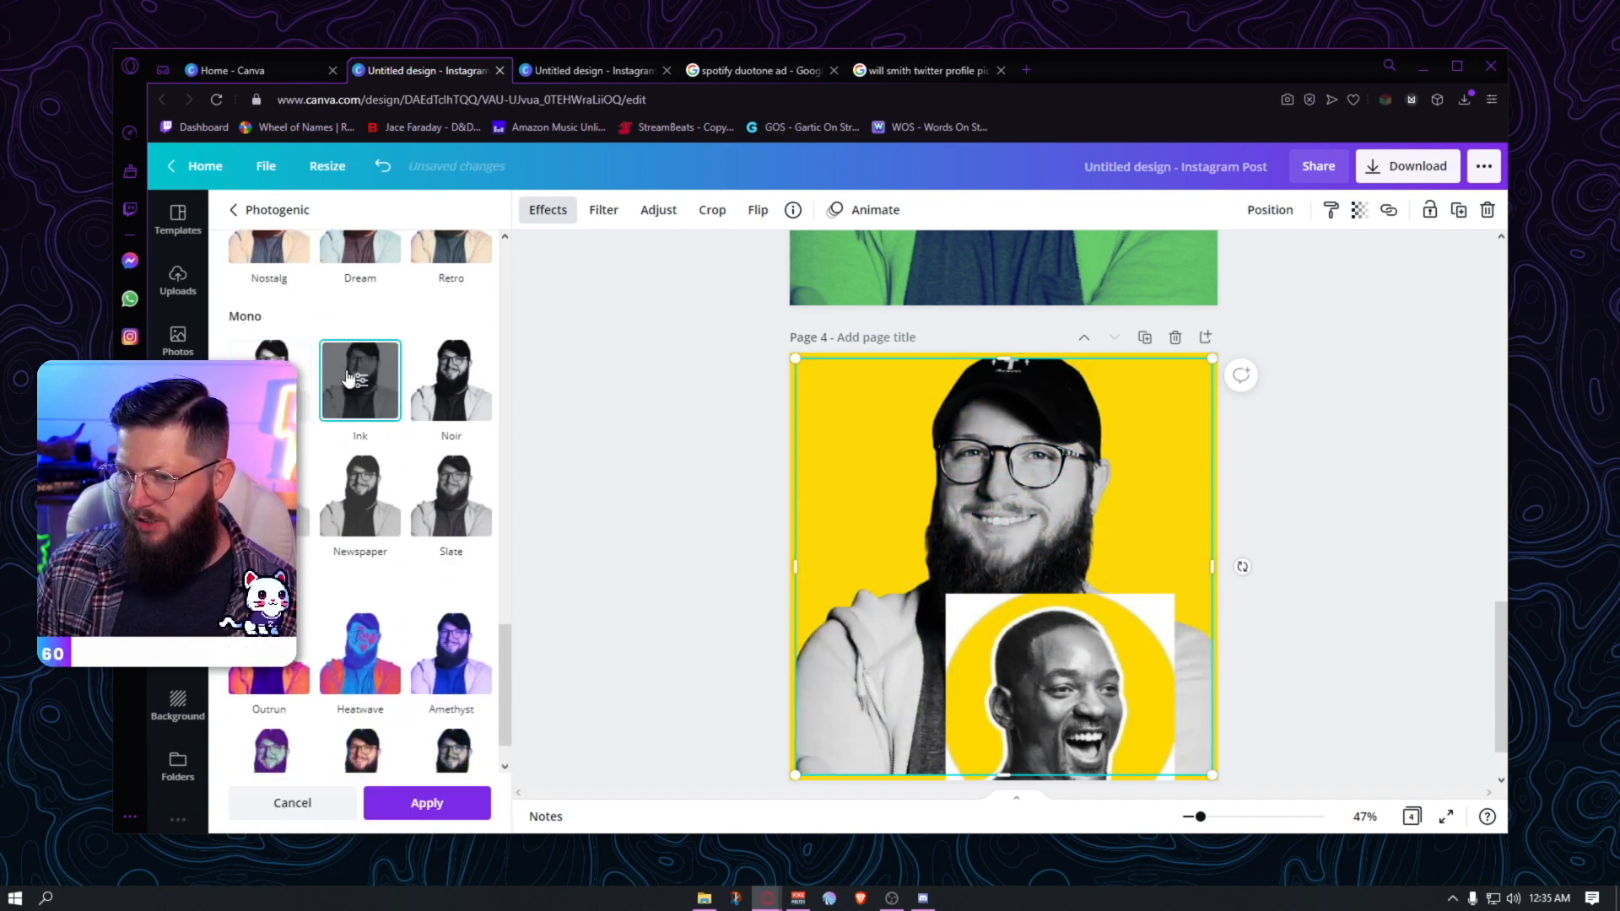
{"action": "left_click", "coordinate": [473, 405]}
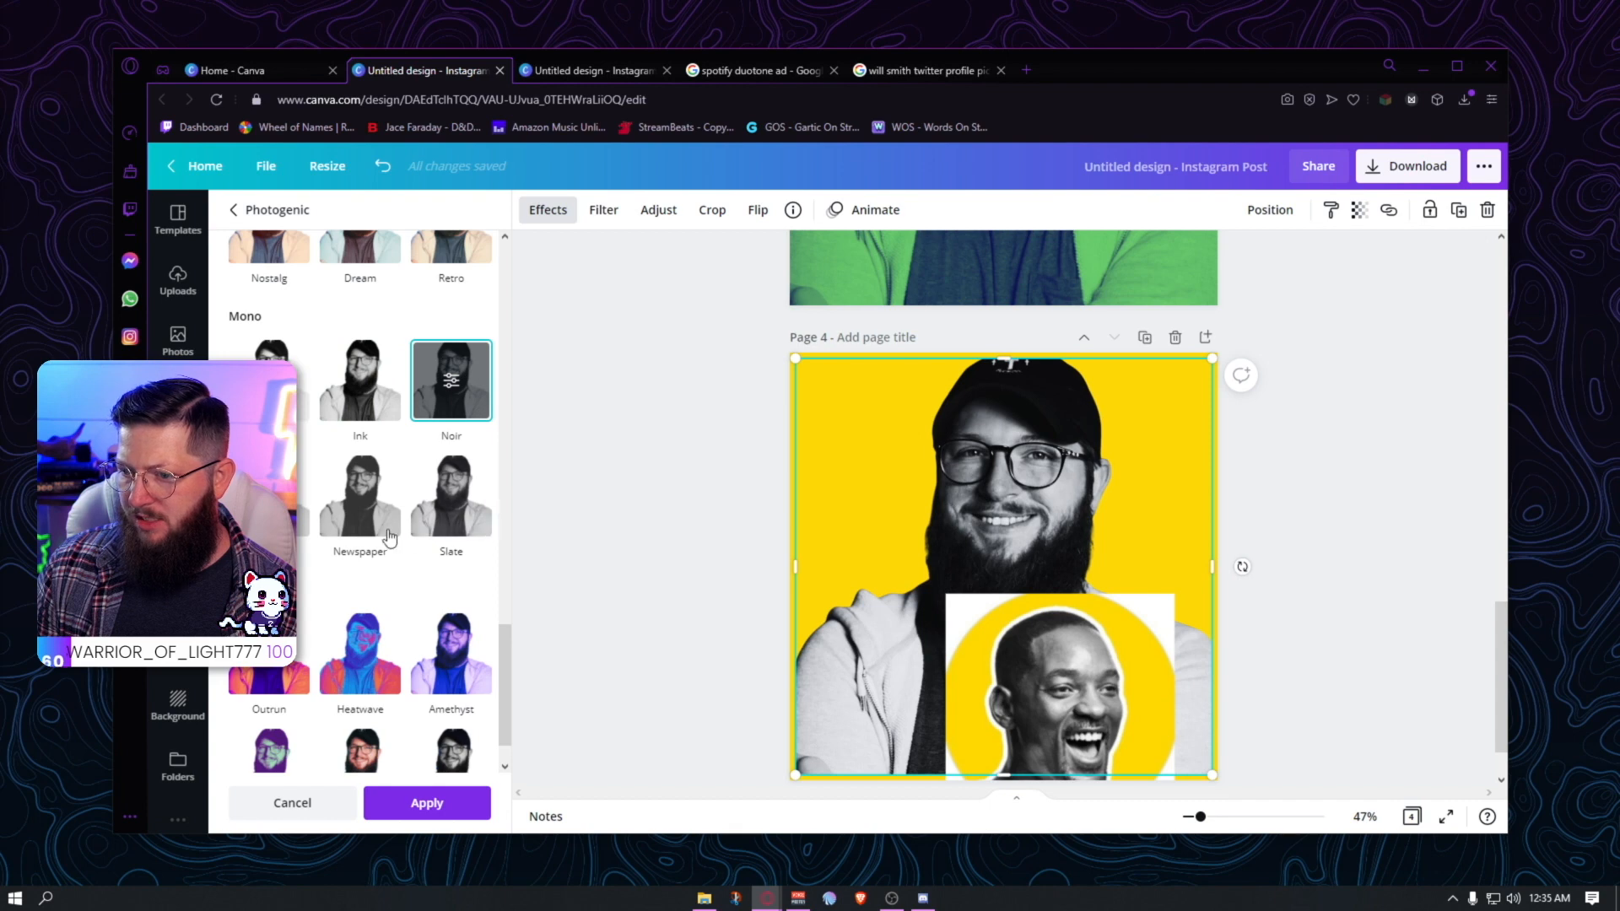
{"action": "left_click", "coordinate": [364, 525]}
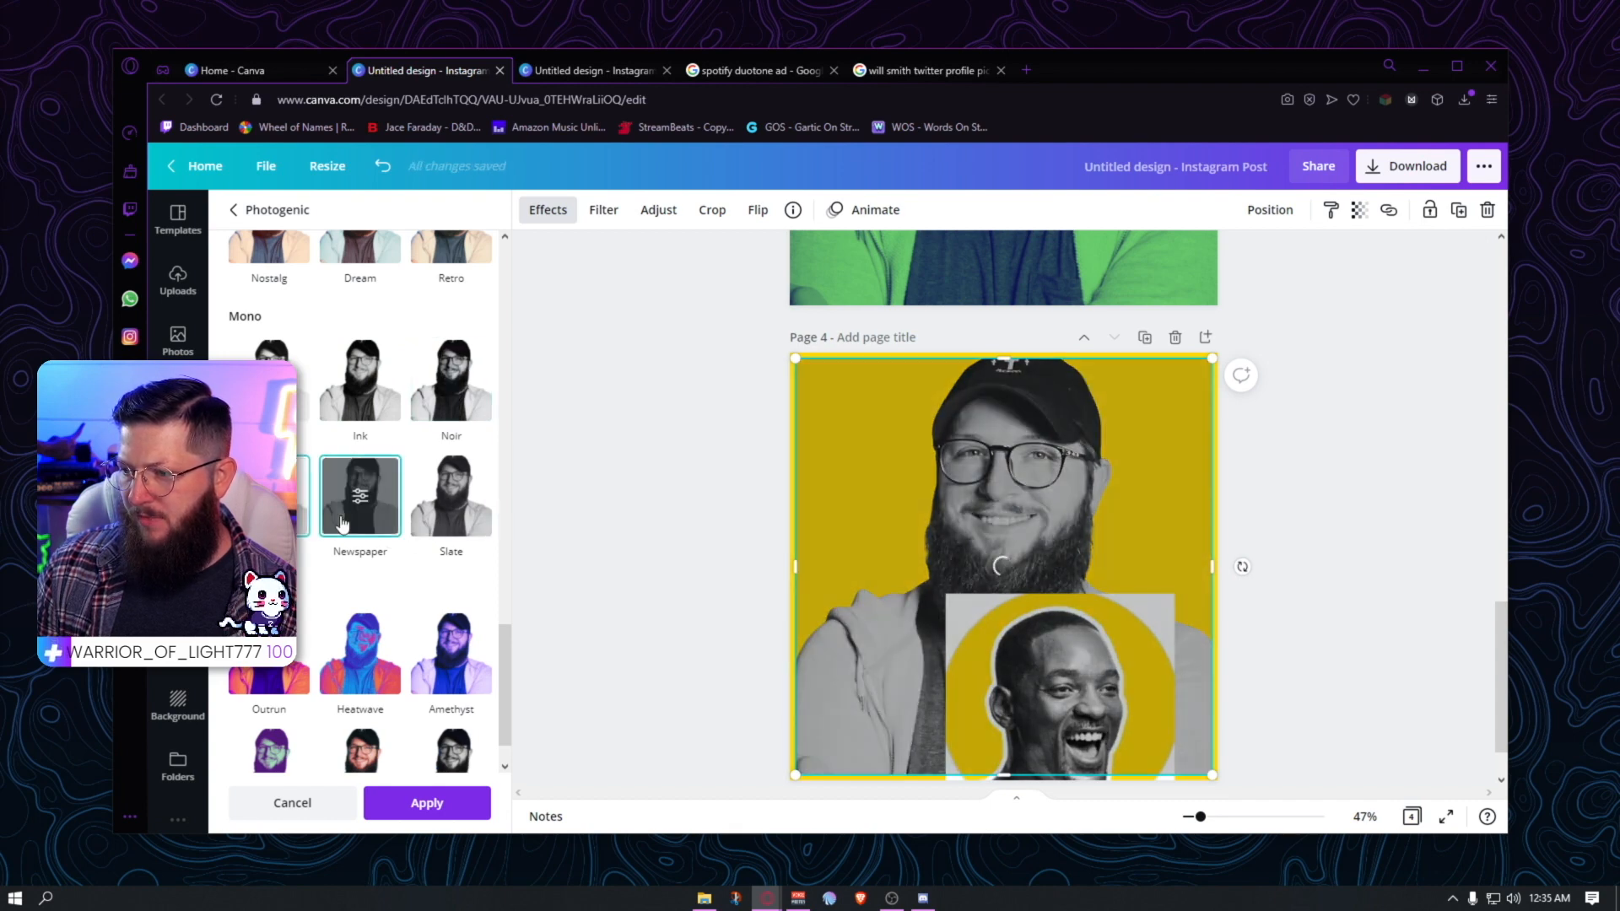
{"action": "left_click", "coordinate": [460, 530]}
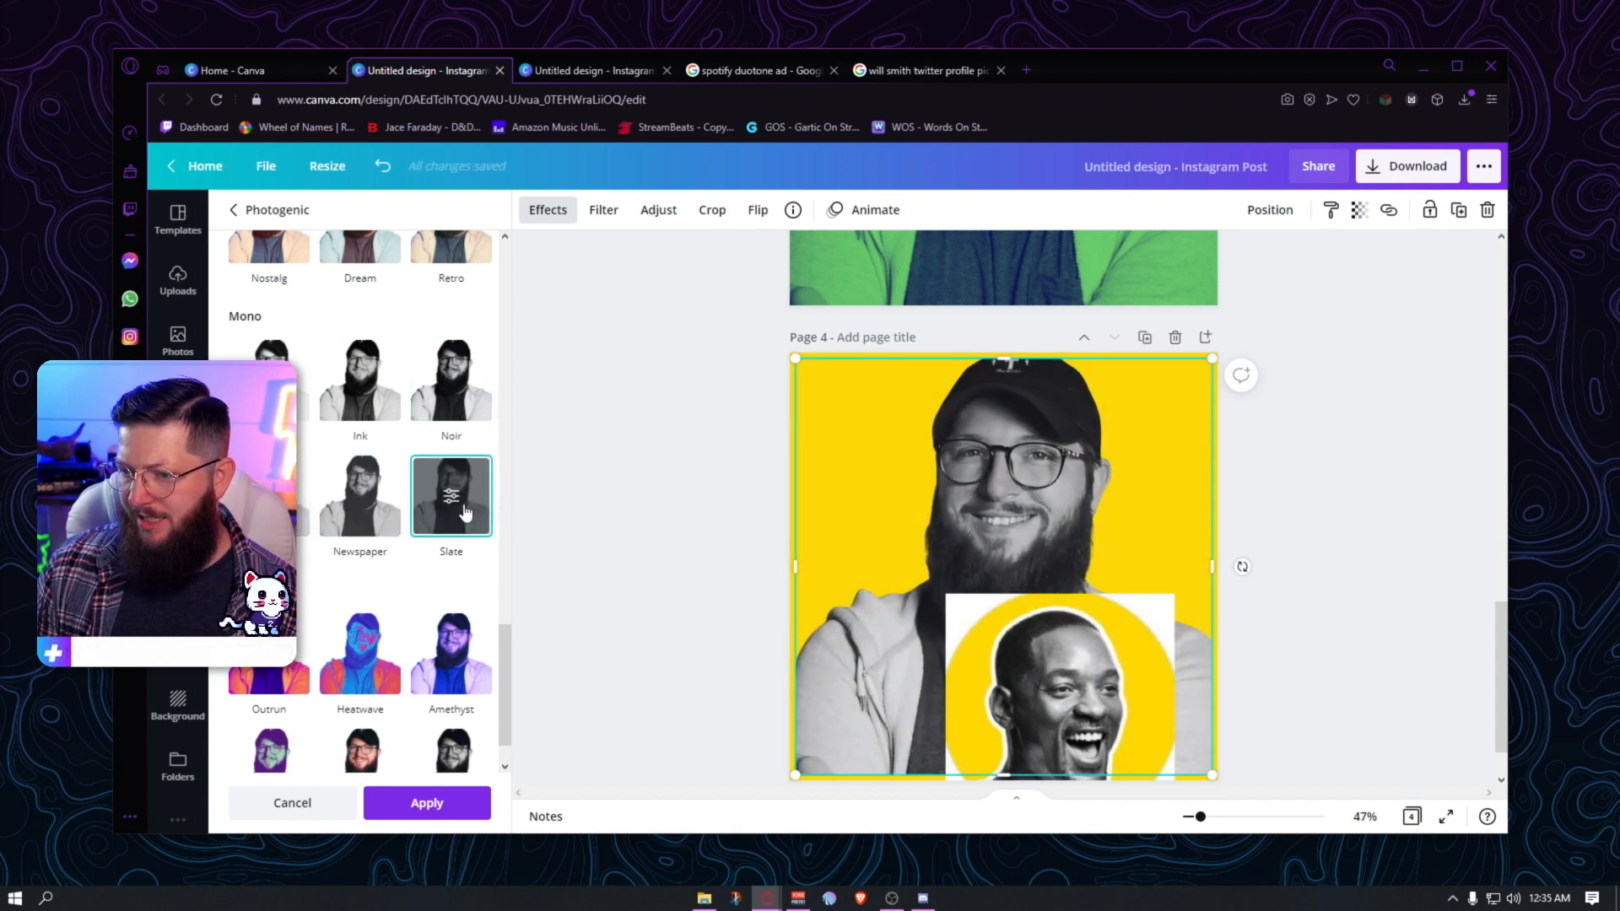
- Try a lower intensity for the Slate effect, return it to 1 and apply the effect to the portrait
{"action": "left_click", "coordinate": [453, 496]}
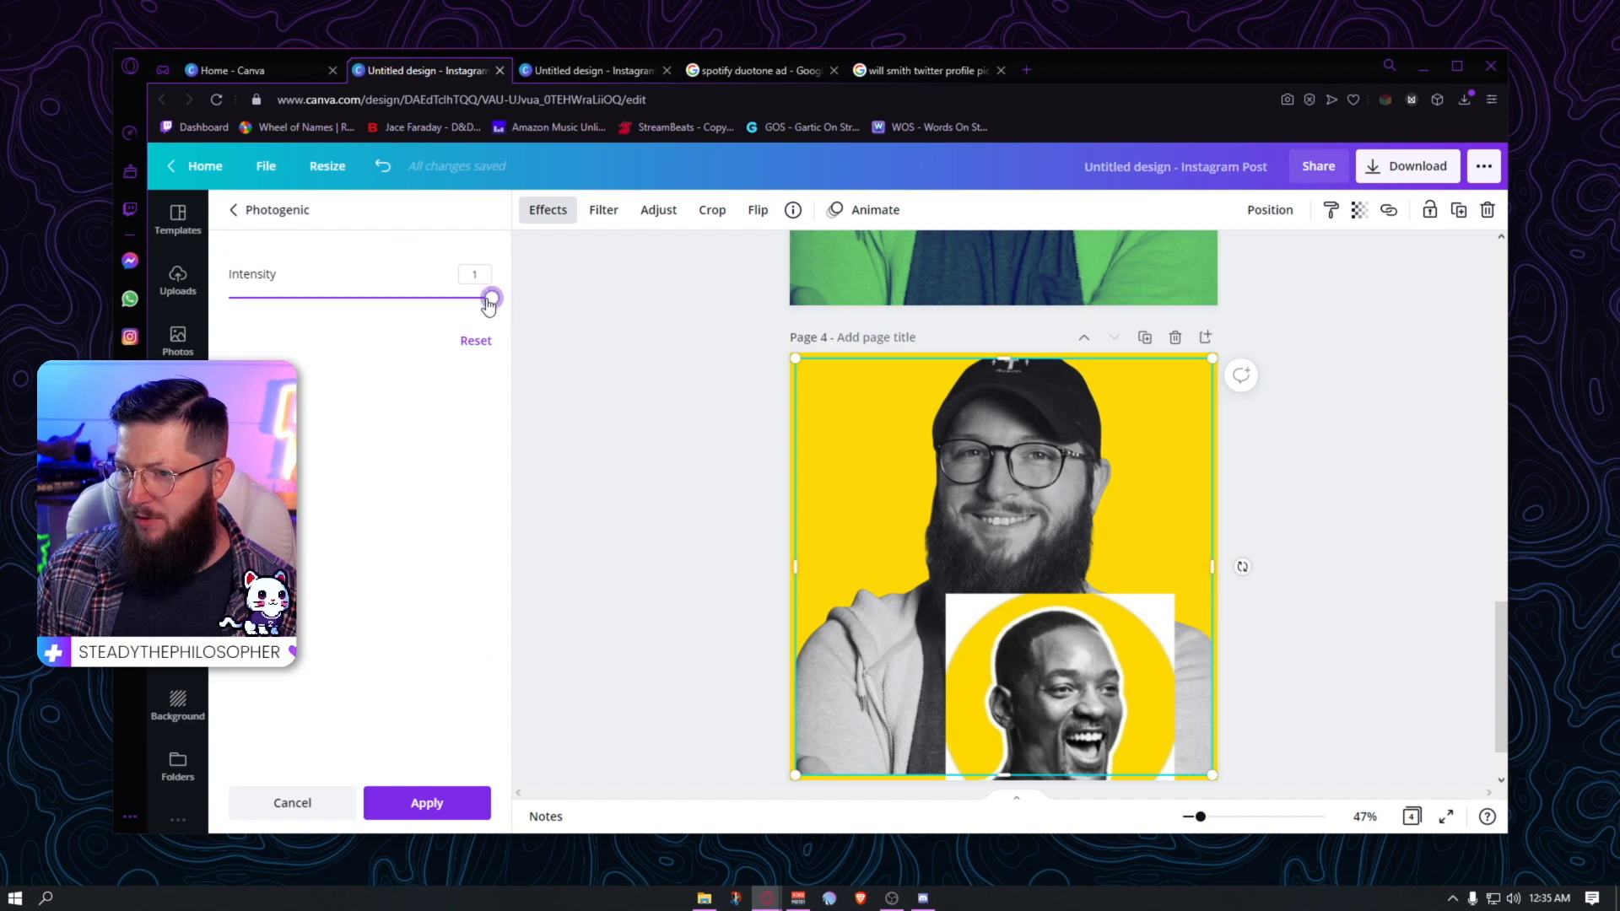
{"action": "left_click_drag", "start_coordinate": [490, 305], "coordinate": [382, 314]}
{"action": "left_click_drag", "start_coordinate": [379, 298], "coordinate": [915, 442]}
{"action": "left_click", "coordinate": [439, 806]}
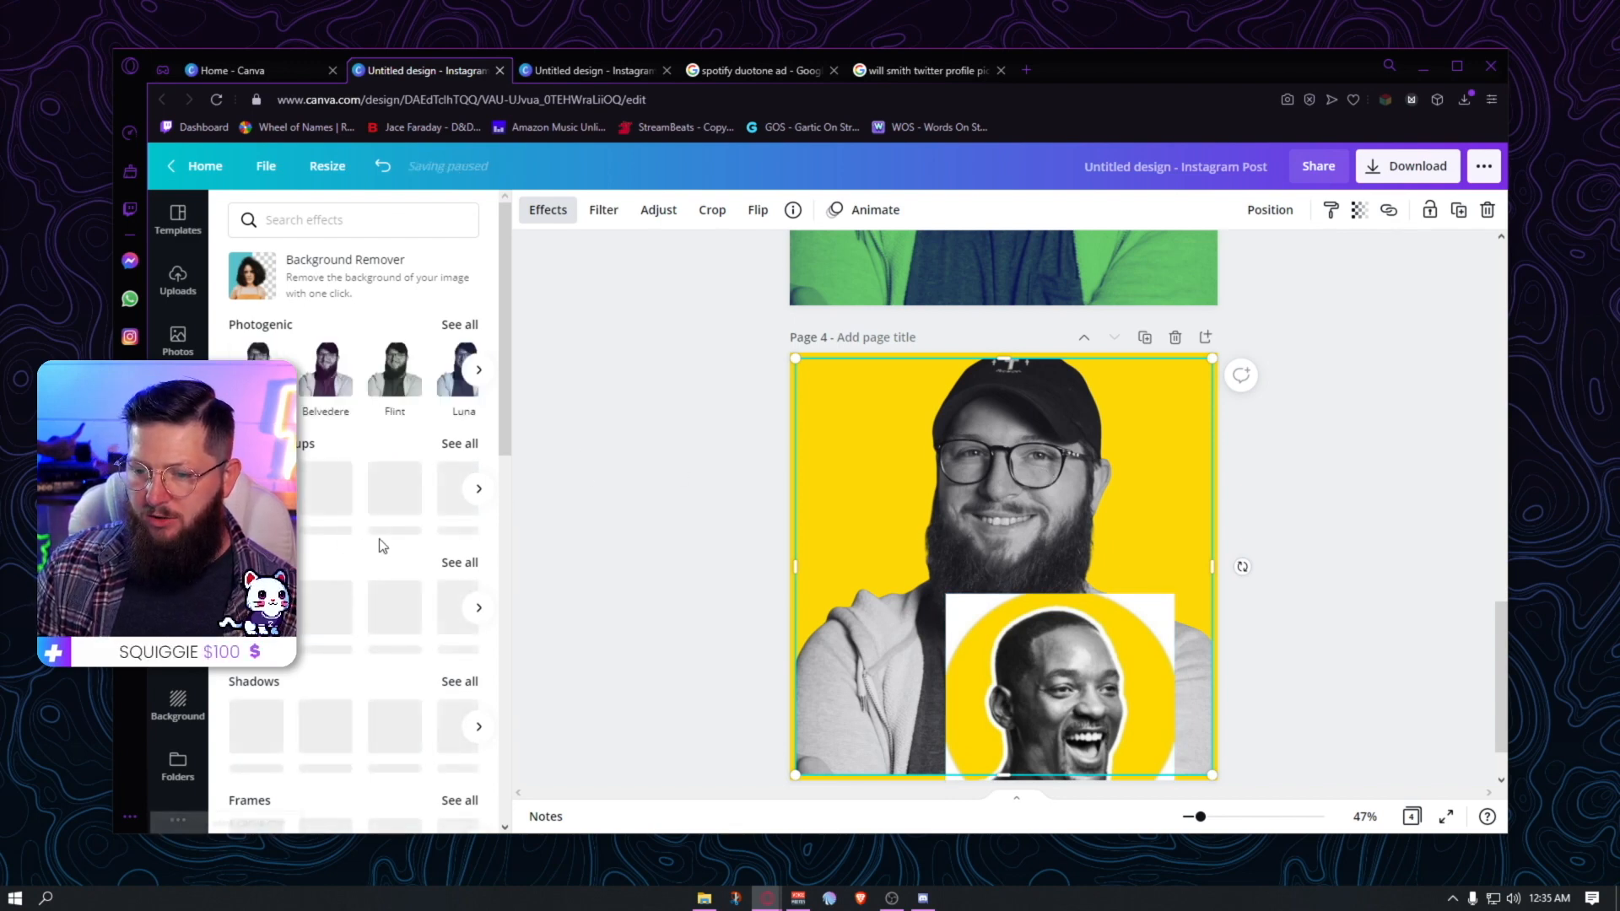
- Give page 4's portrait a Glow shadow and change the glow color to white
{"action": "scroll", "coordinate": [384, 536], "scroll_direction": "down", "scroll_amount": 2}
{"action": "scroll", "coordinate": [386, 533], "scroll_direction": "down", "scroll_amount": 1}
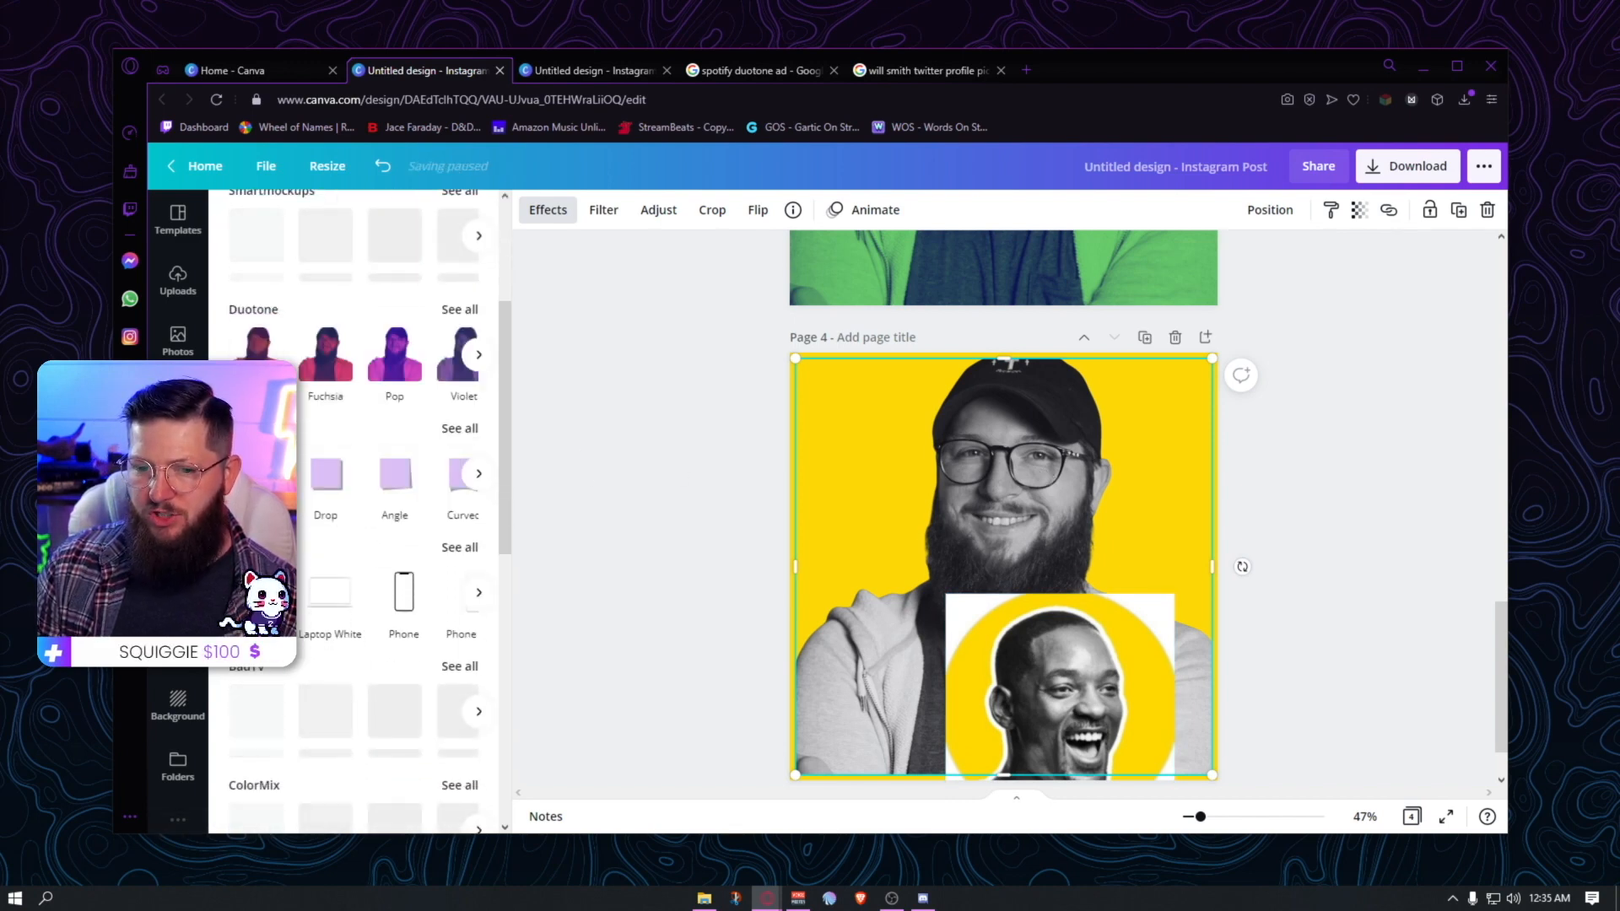
{"action": "left_click", "coordinate": [464, 428]}
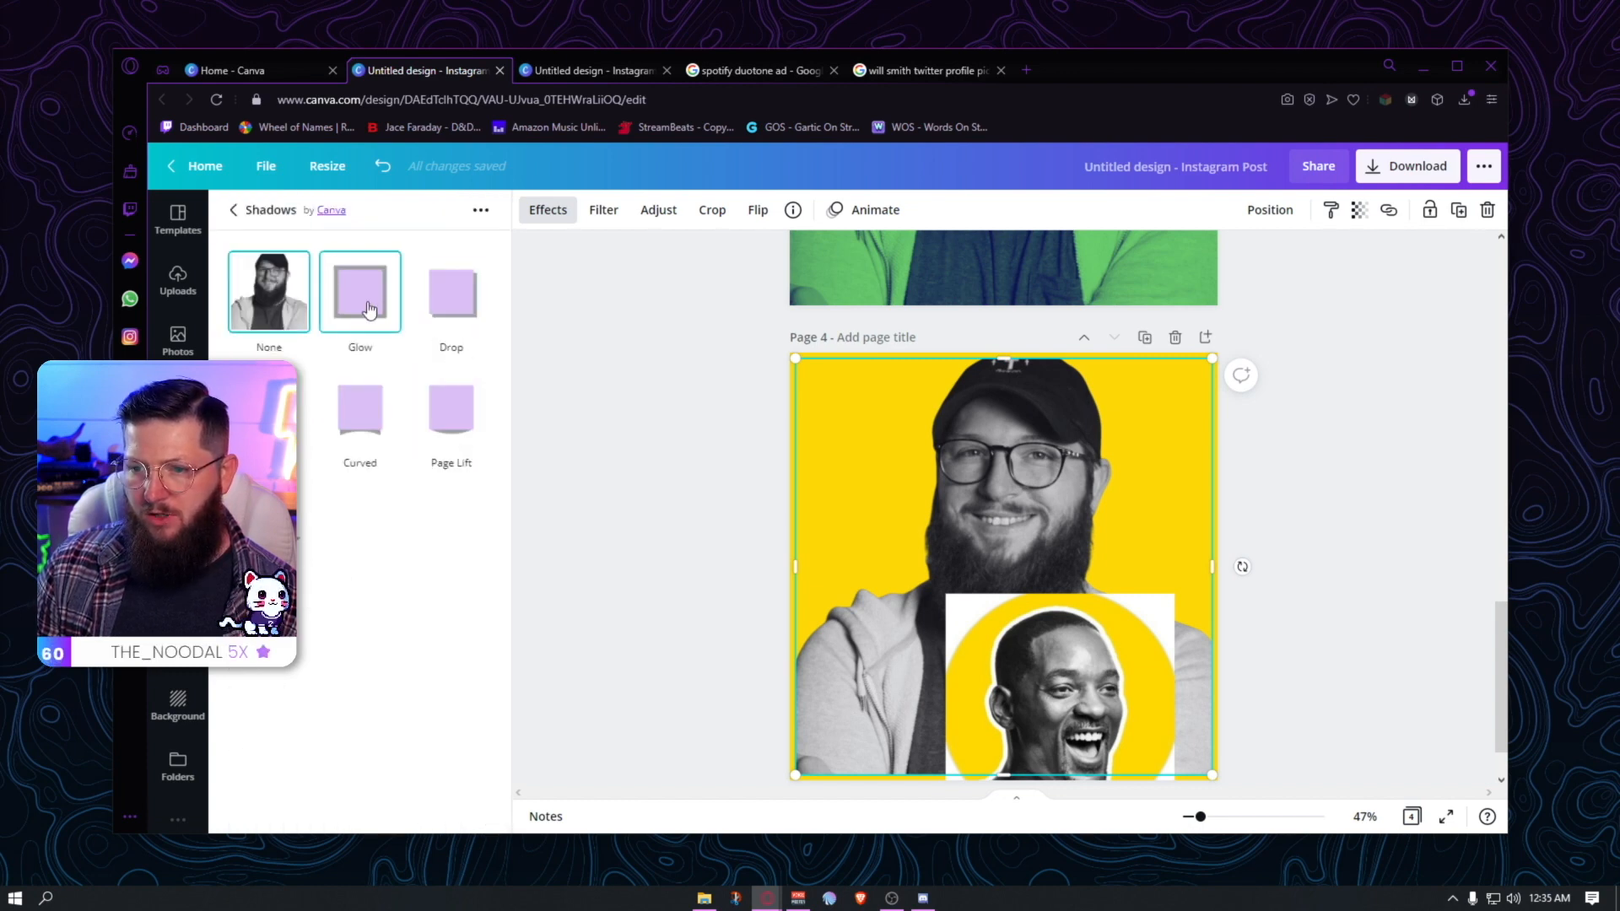
{"action": "left_click", "coordinate": [367, 301]}
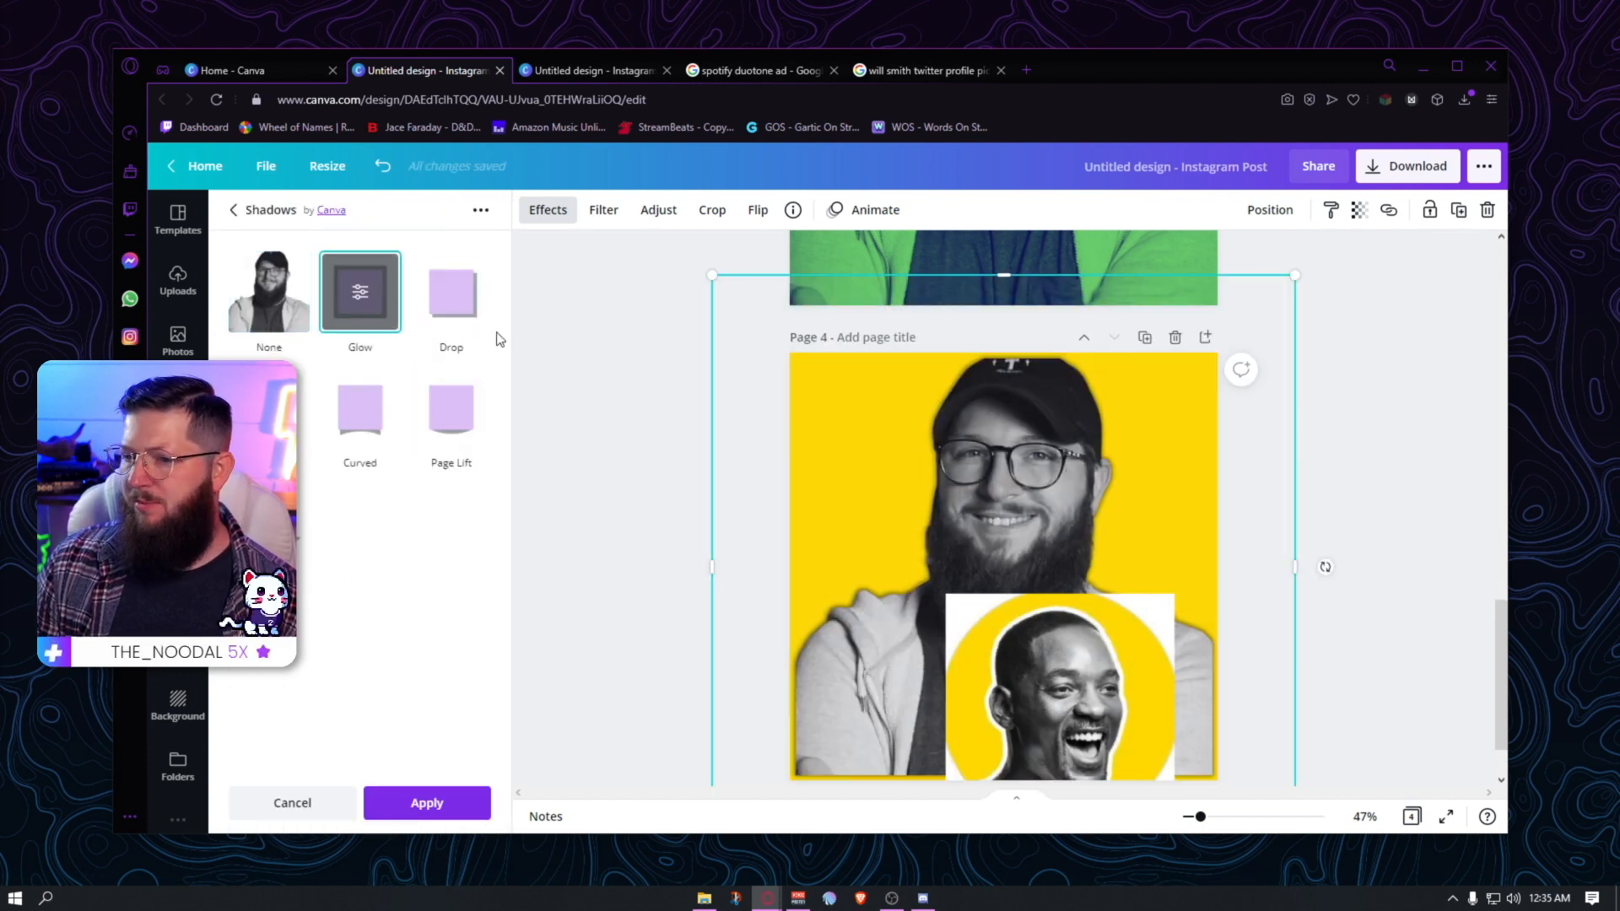
{"action": "left_click", "coordinate": [359, 293]}
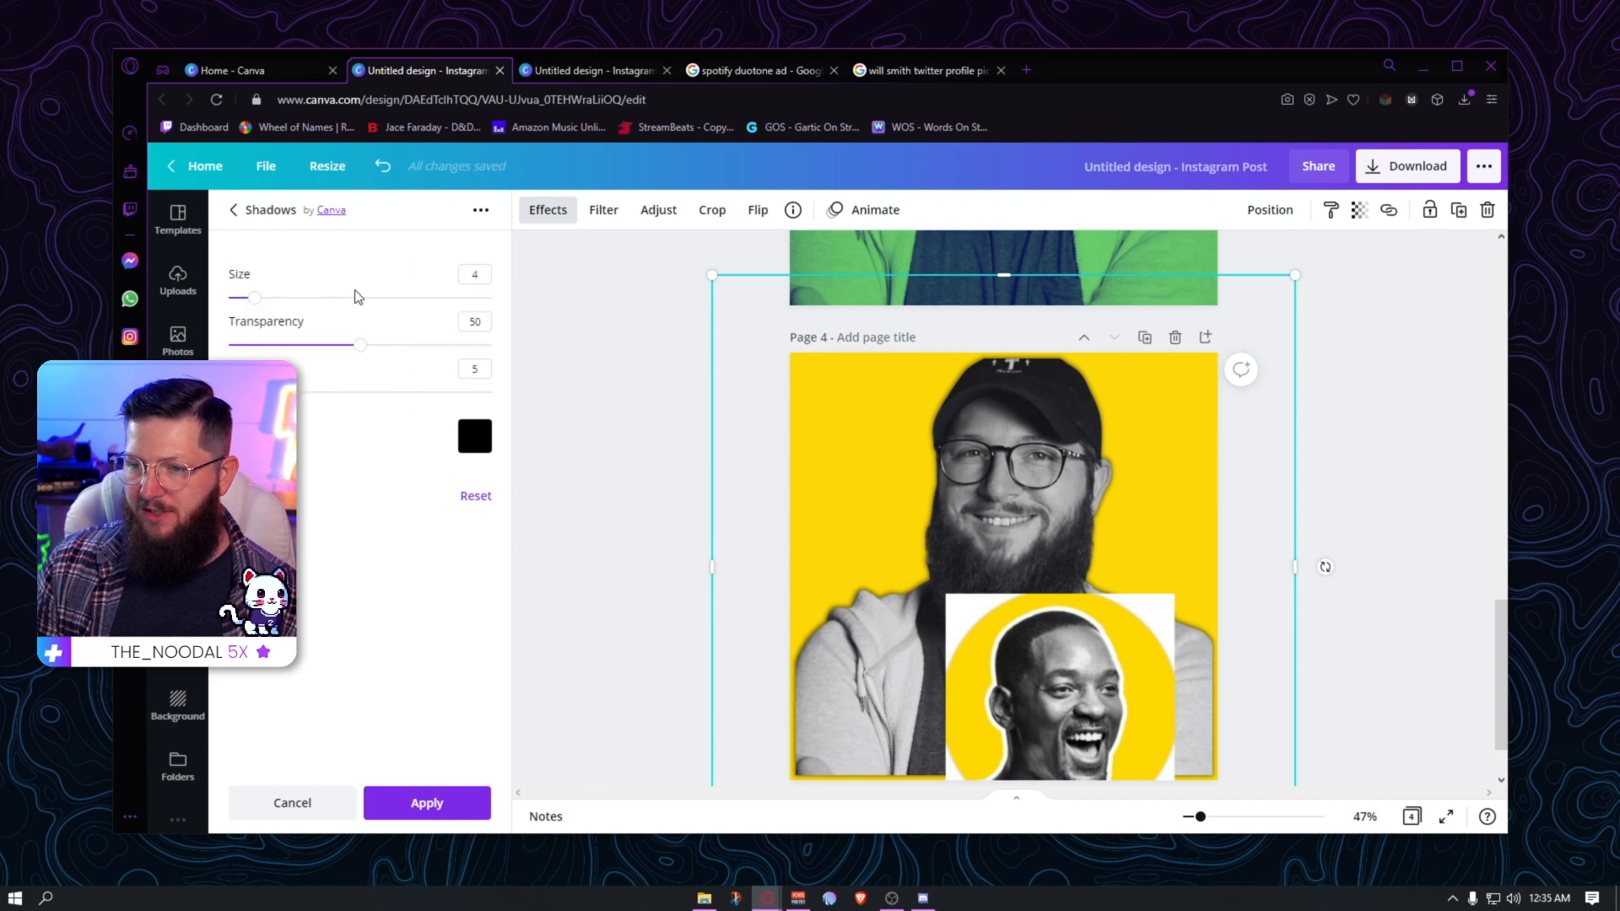
{"action": "left_click", "coordinate": [475, 436]}
{"action": "left_click", "coordinate": [595, 626]}
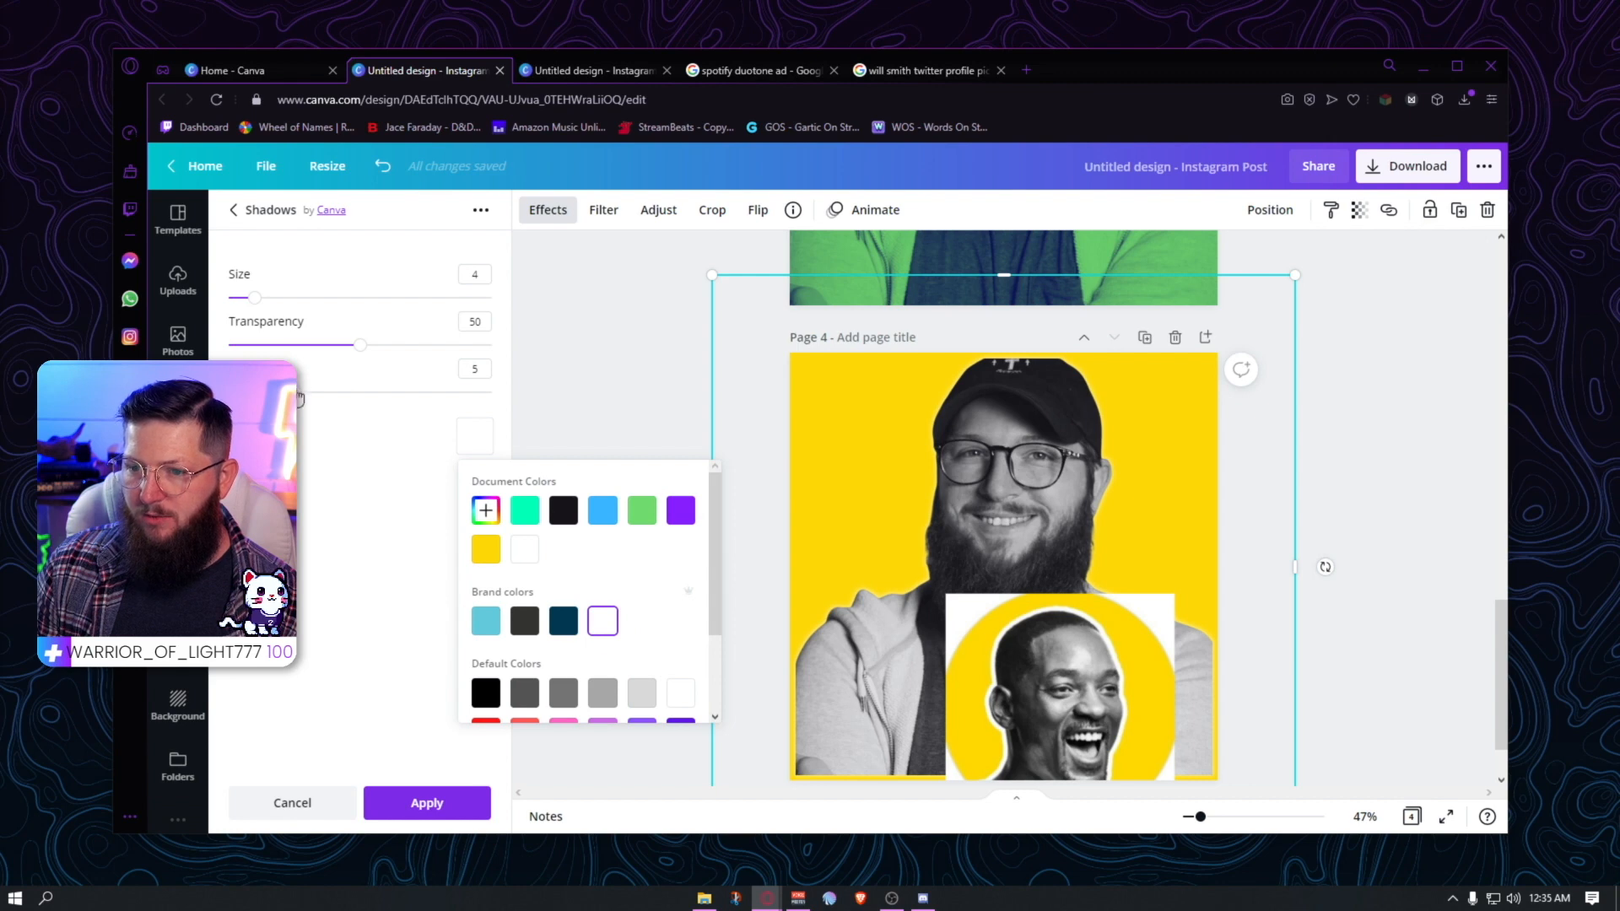
- Set the portrait glow's size to 14, transparency to 100 and blur to 0, and apply it
{"action": "left_click_drag", "start_coordinate": [354, 347], "coordinate": [588, 351]}
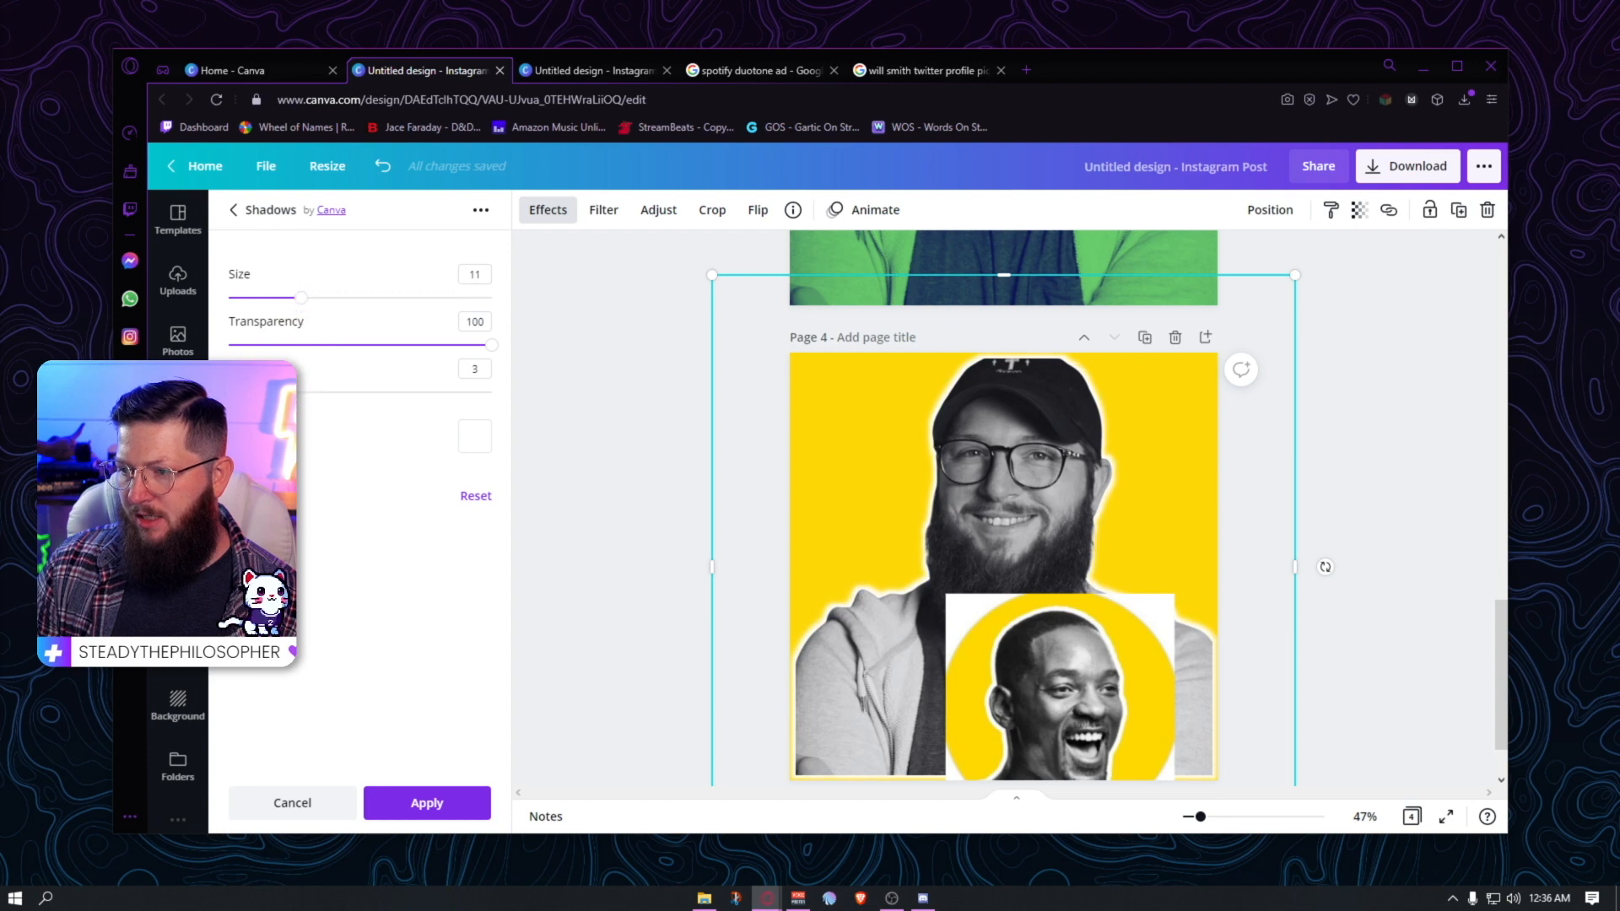
{"action": "left_click_drag", "start_coordinate": [248, 392], "coordinate": [229, 392]}
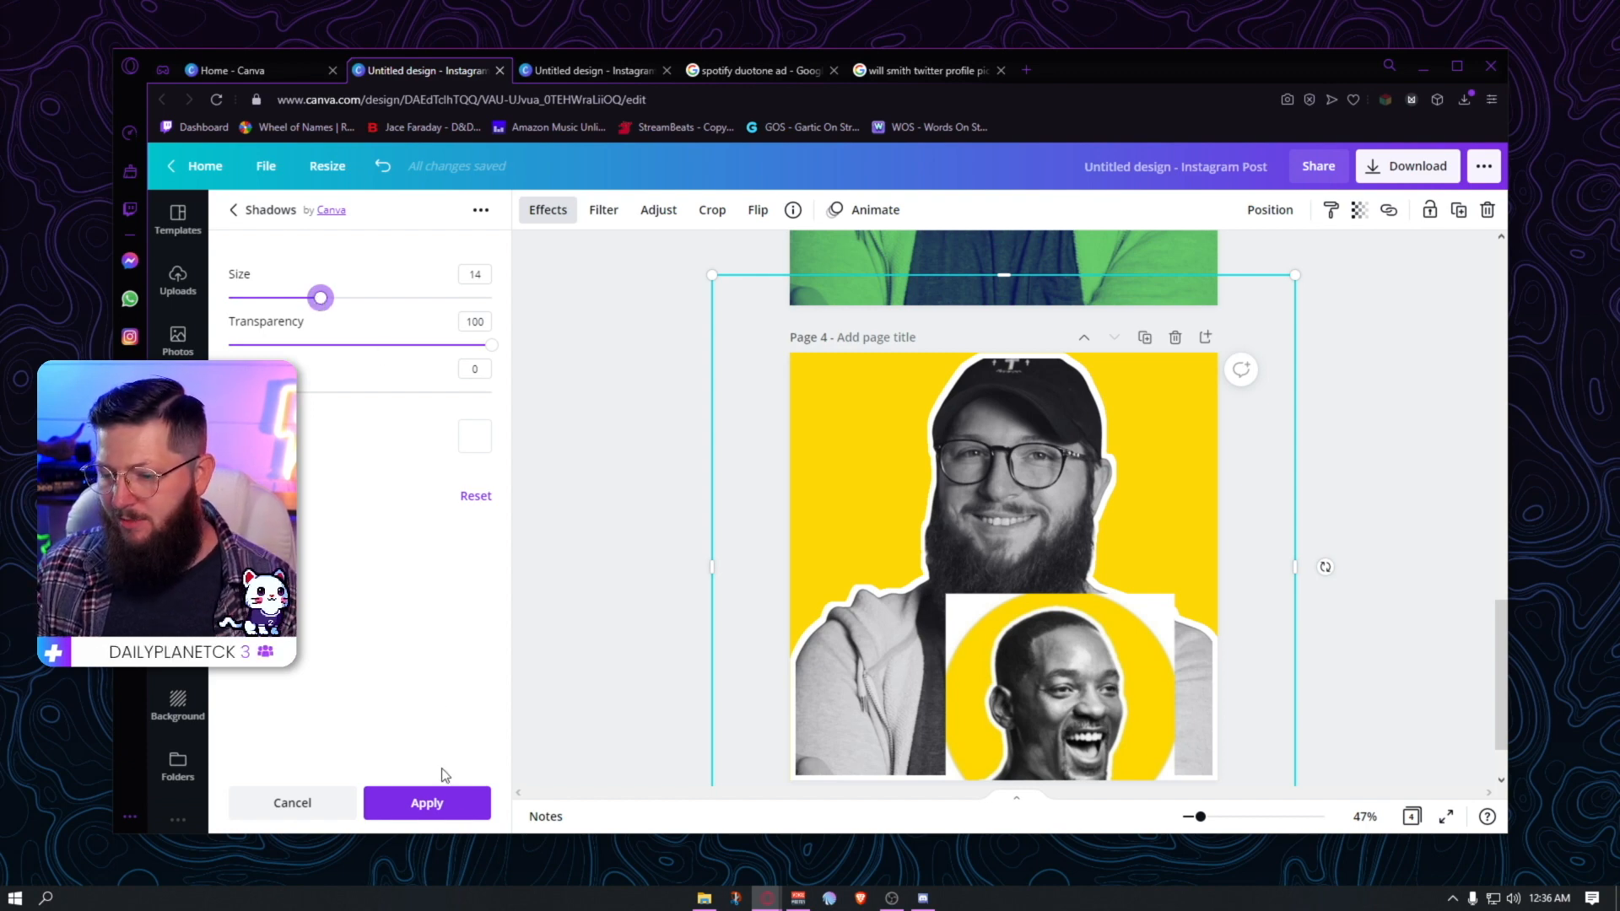
{"action": "left_click", "coordinate": [447, 804]}
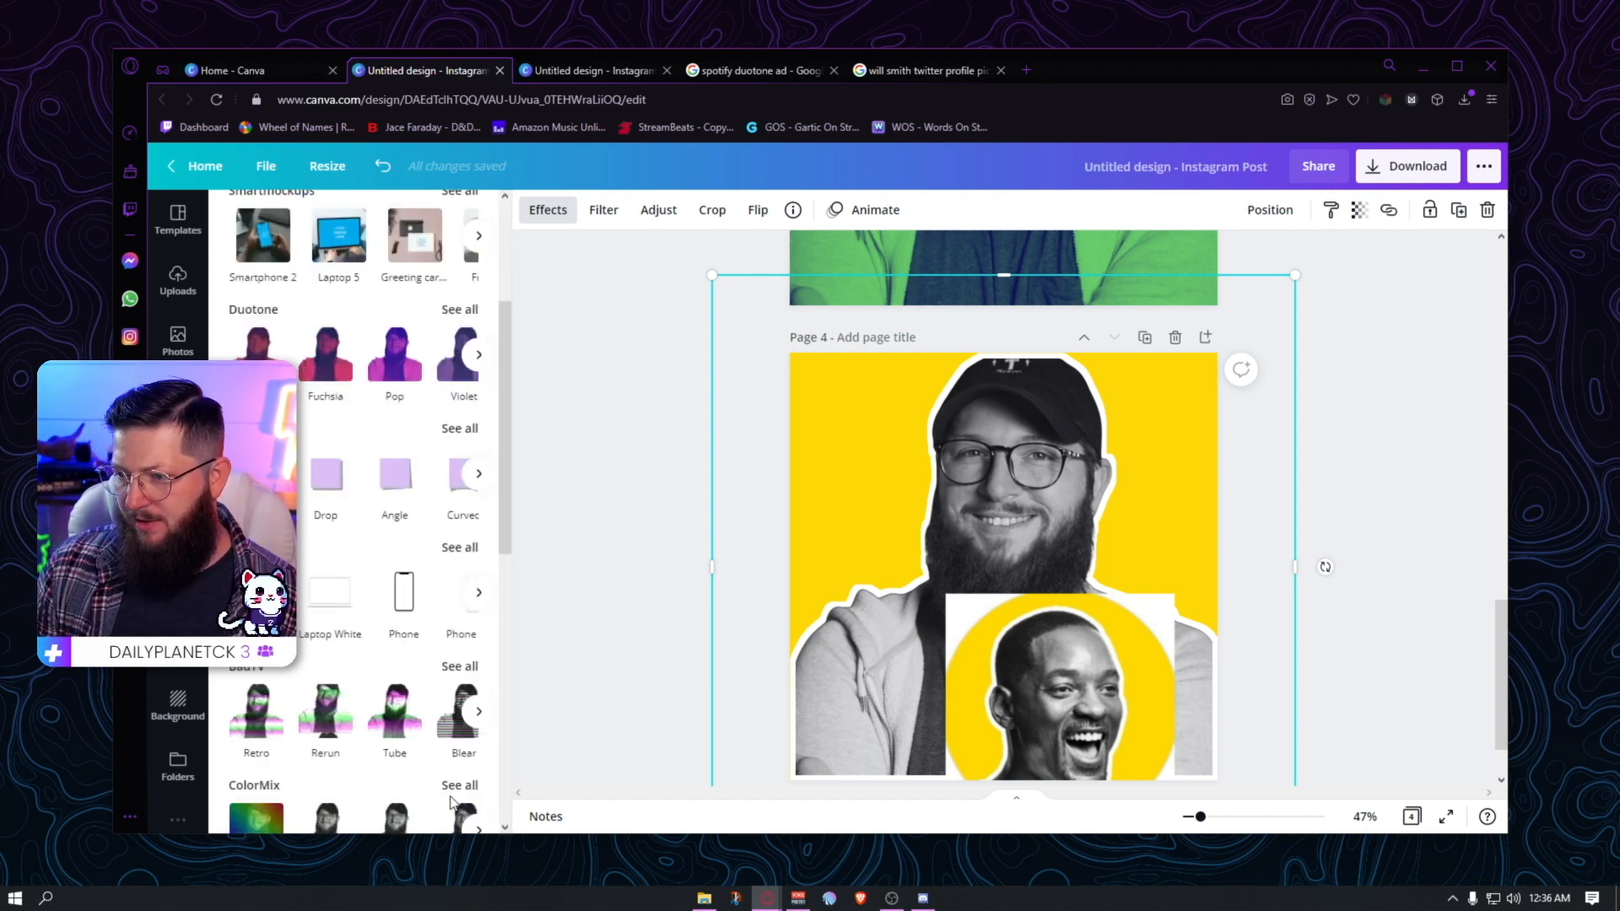
- Delete the Will Smith reference picture from page 4 and detach the portrait from the page background
{"action": "left_click", "coordinate": [1085, 681]}
{"action": "key", "text": "Delete"}
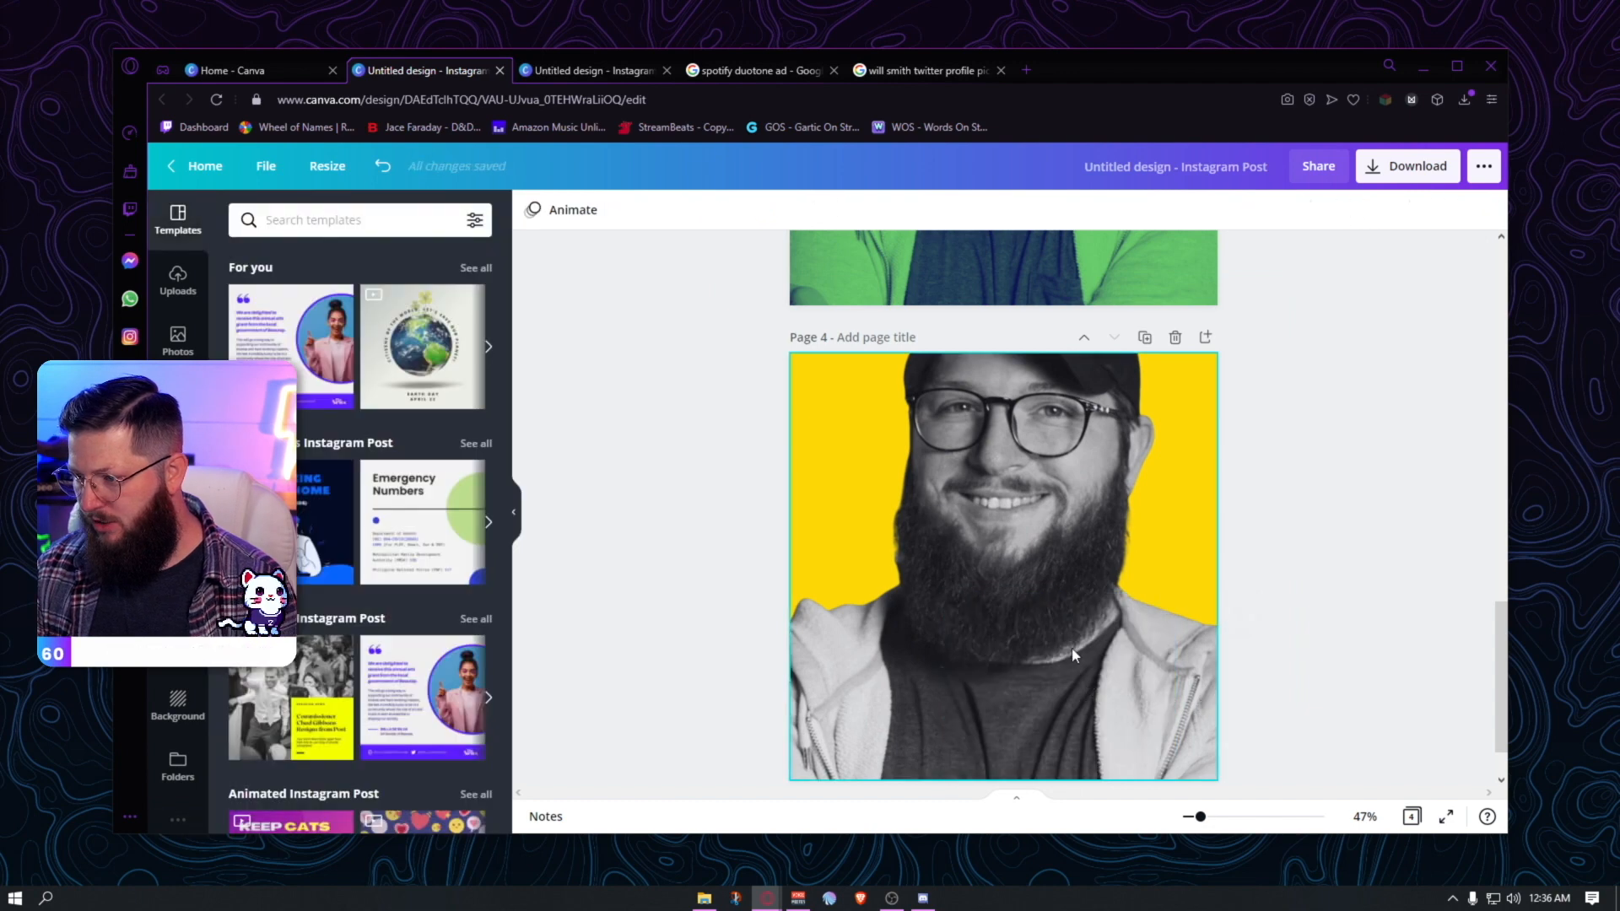
{"action": "right_click", "coordinate": [1009, 509]}
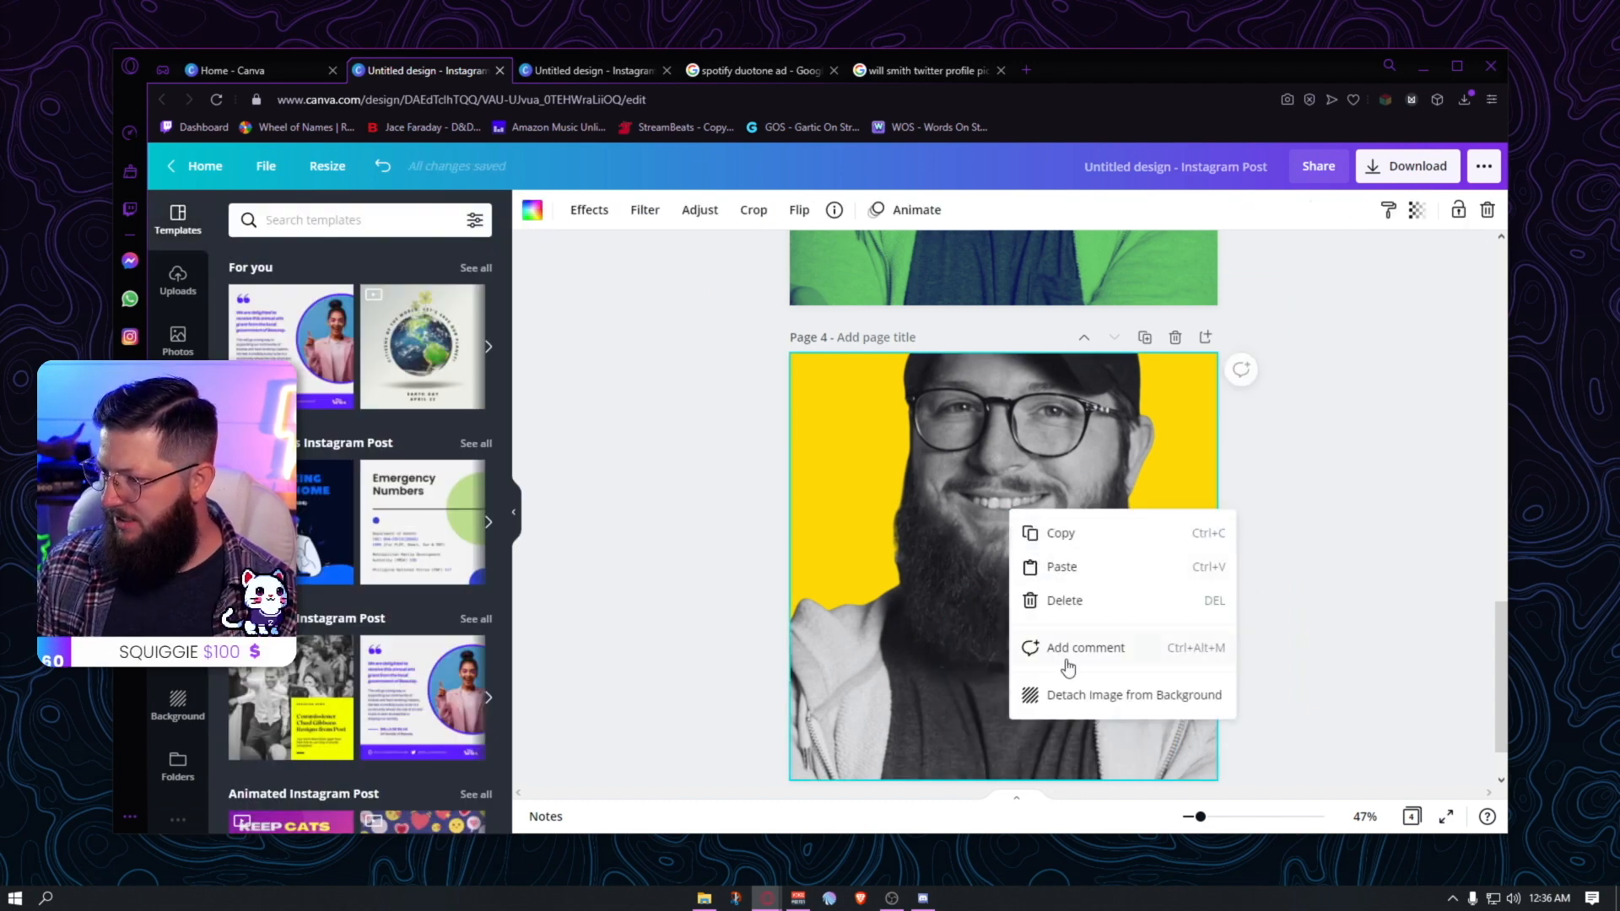
{"action": "left_click", "coordinate": [1069, 685]}
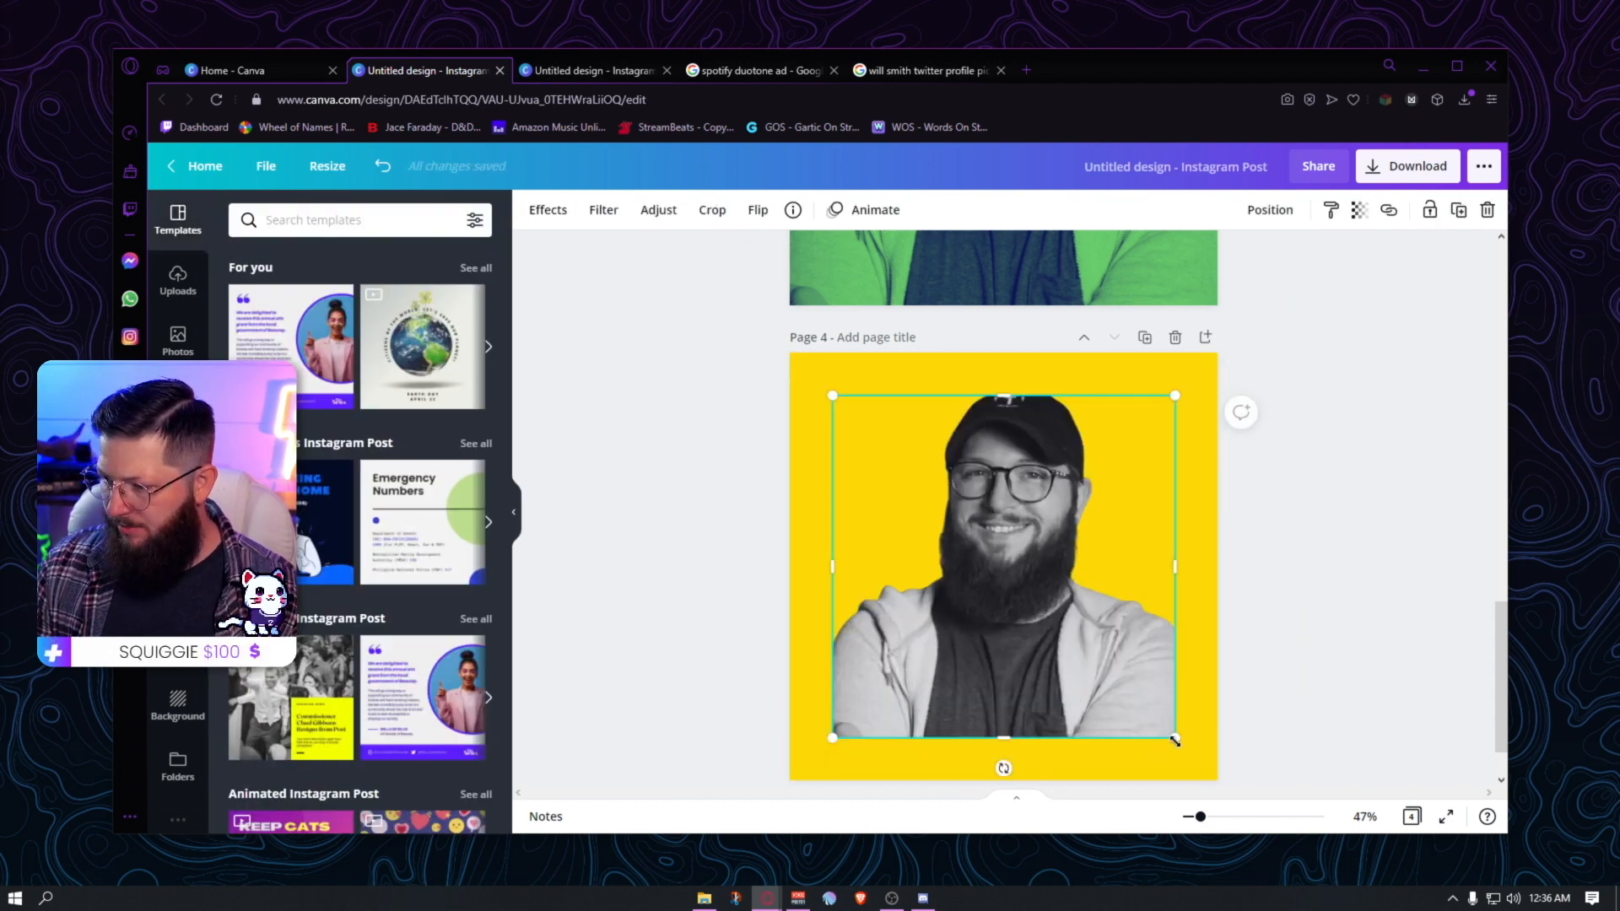
- Enlarge page 4's portrait to fill the page and apply a white Glow with size 13, transparency 100 and blur 0
{"action": "left_click_drag", "start_coordinate": [1177, 738], "coordinate": [1208, 766]}
{"action": "left_click", "coordinate": [561, 218]}
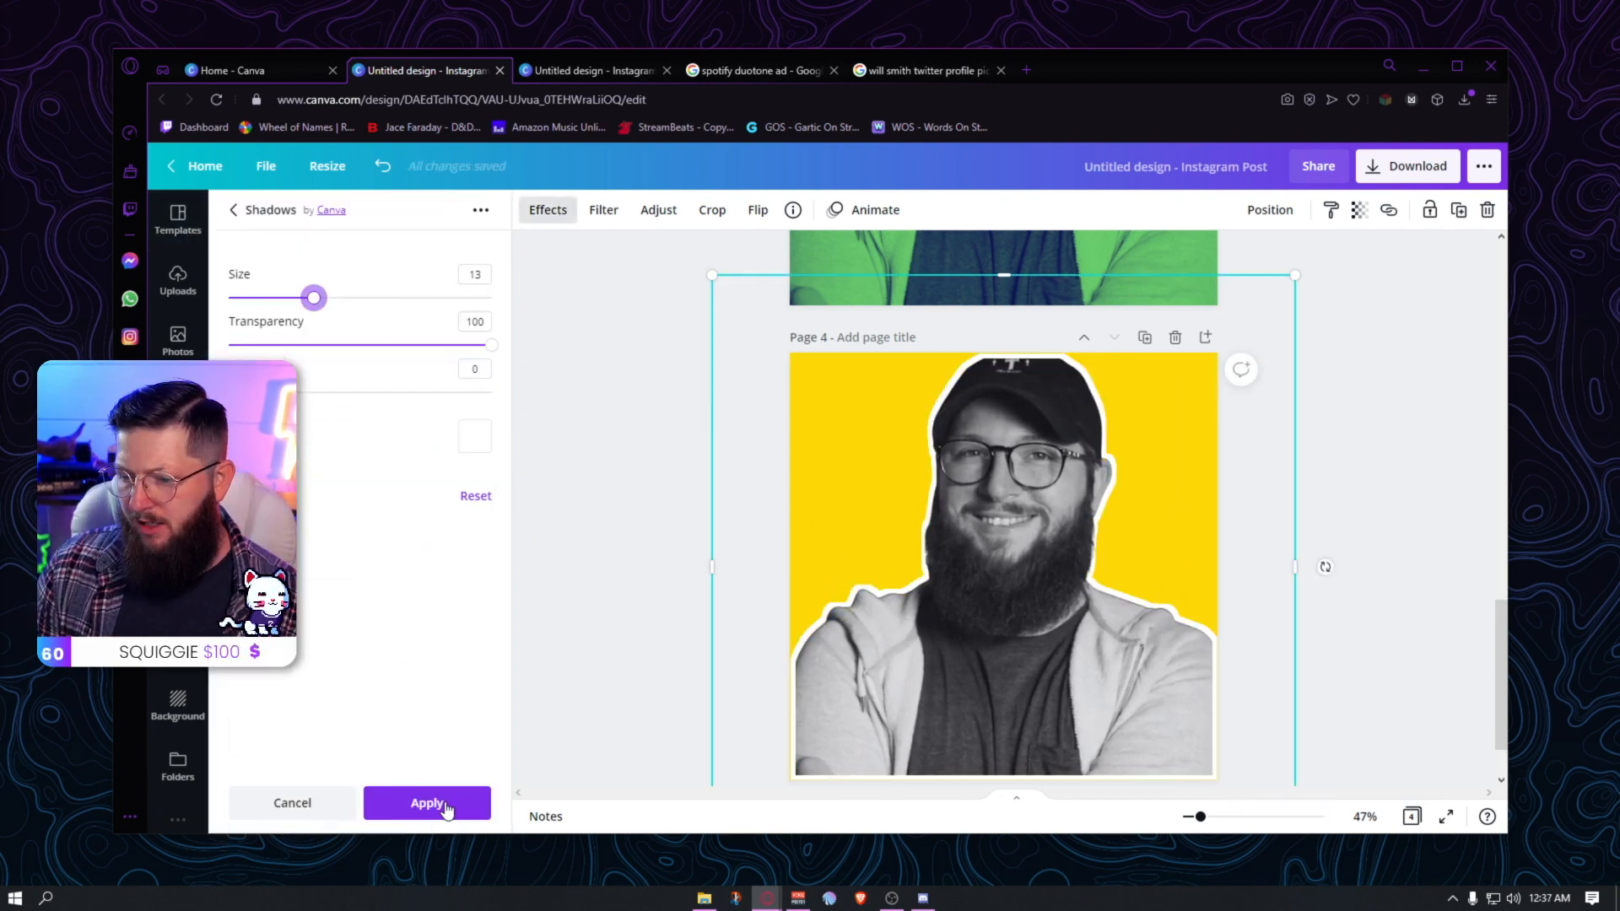
{"action": "left_click", "coordinate": [443, 804]}
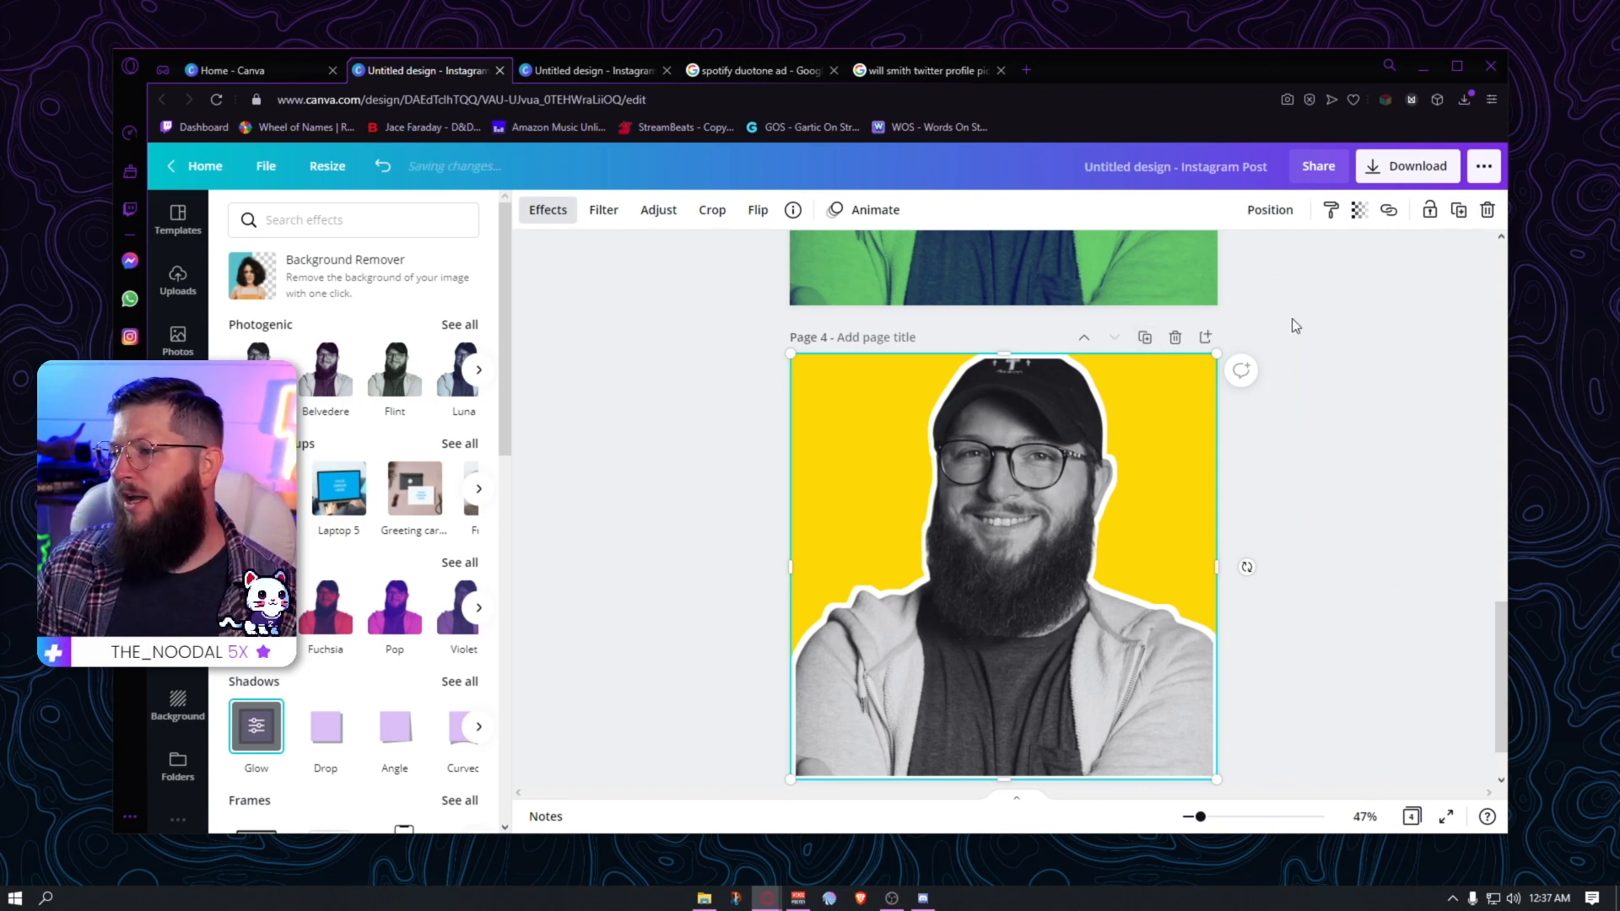
- Duplicate page 1 and move the copy to the end of the design as page 5
{"action": "scroll", "coordinate": [1294, 323], "scroll_direction": "up", "scroll_amount": 15}
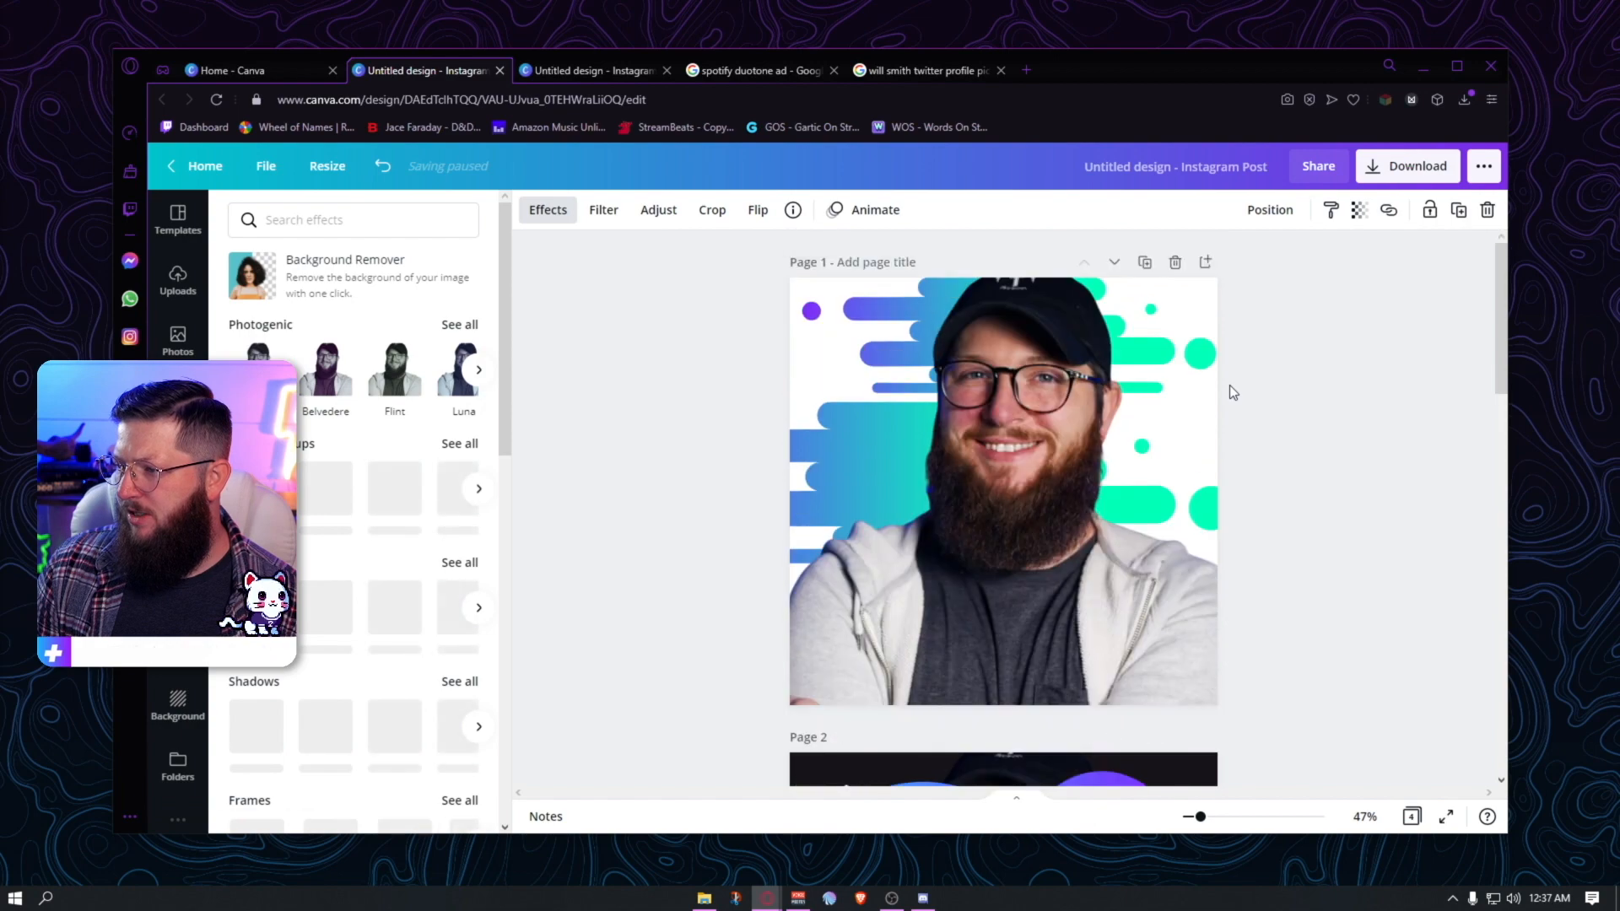
{"action": "left_click", "coordinate": [1144, 261]}
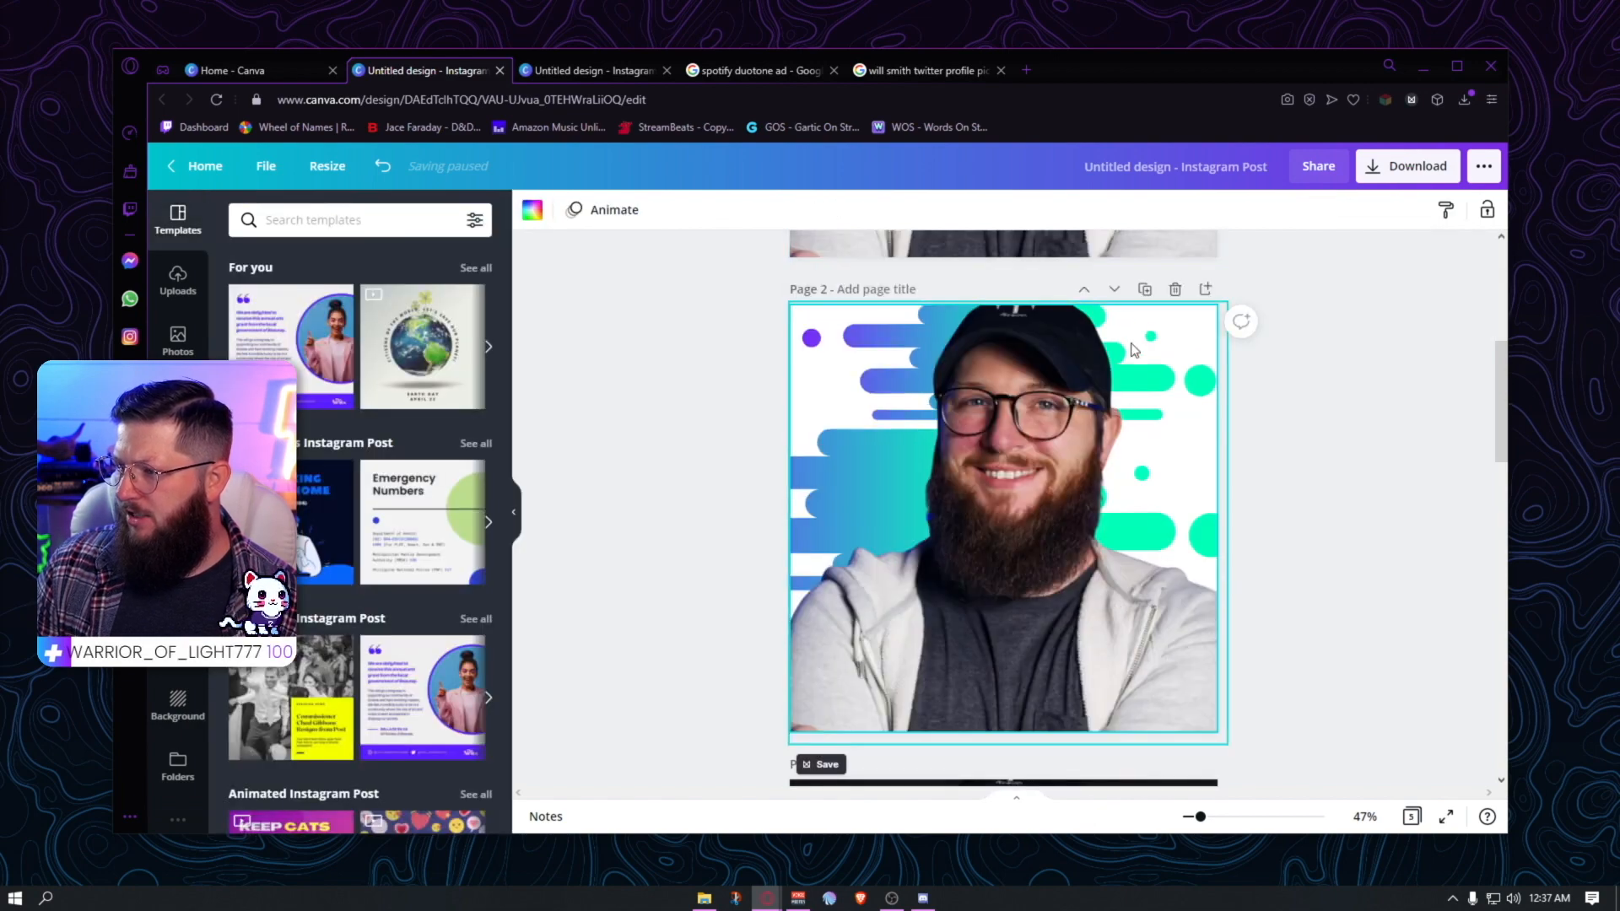
{"action": "left_click", "coordinate": [1115, 289]}
{"action": "left_click", "coordinate": [1116, 291]}
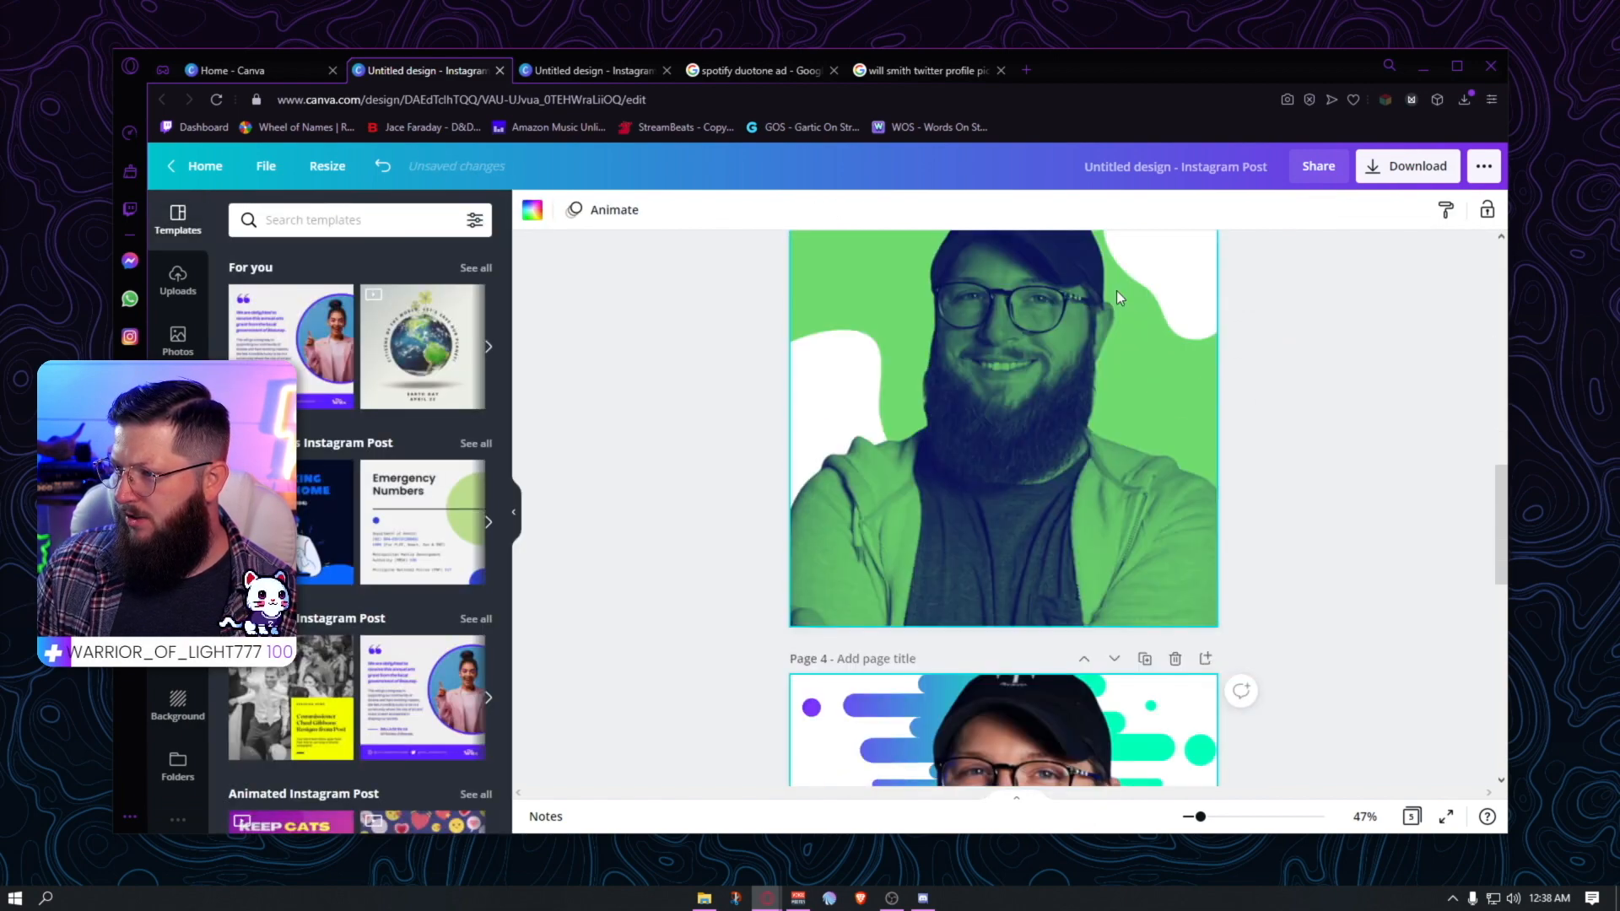
{"action": "left_click", "coordinate": [1115, 293]}
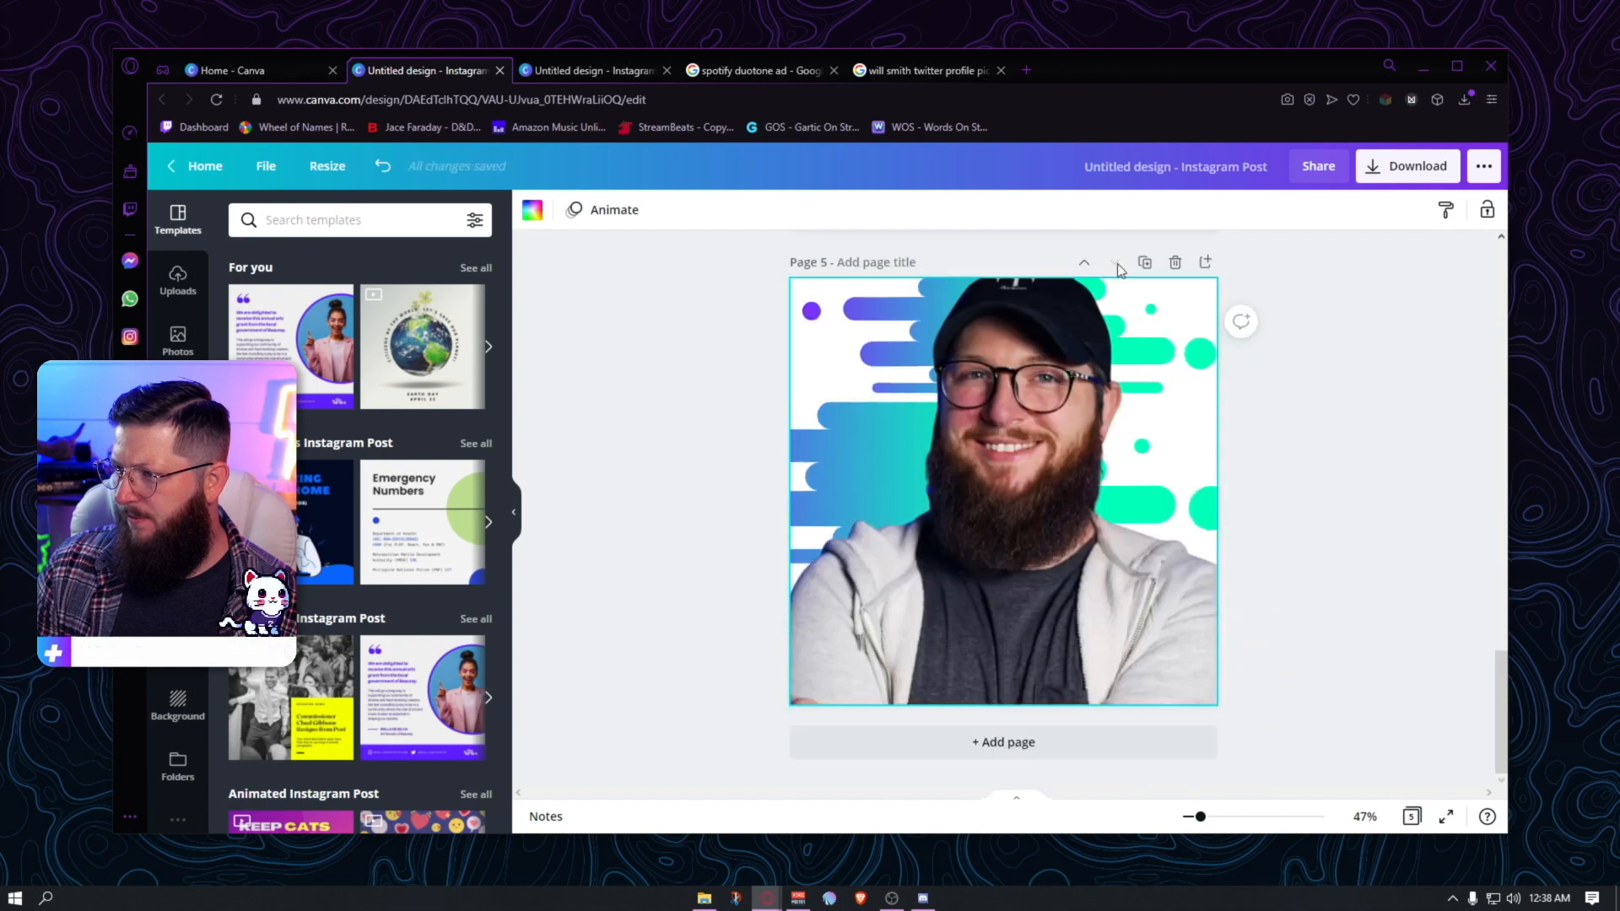
- Remove the gradient background graphic from page 5 and make the portrait slightly smaller, leaving it on plain white
{"action": "left_click", "coordinate": [1343, 564]}
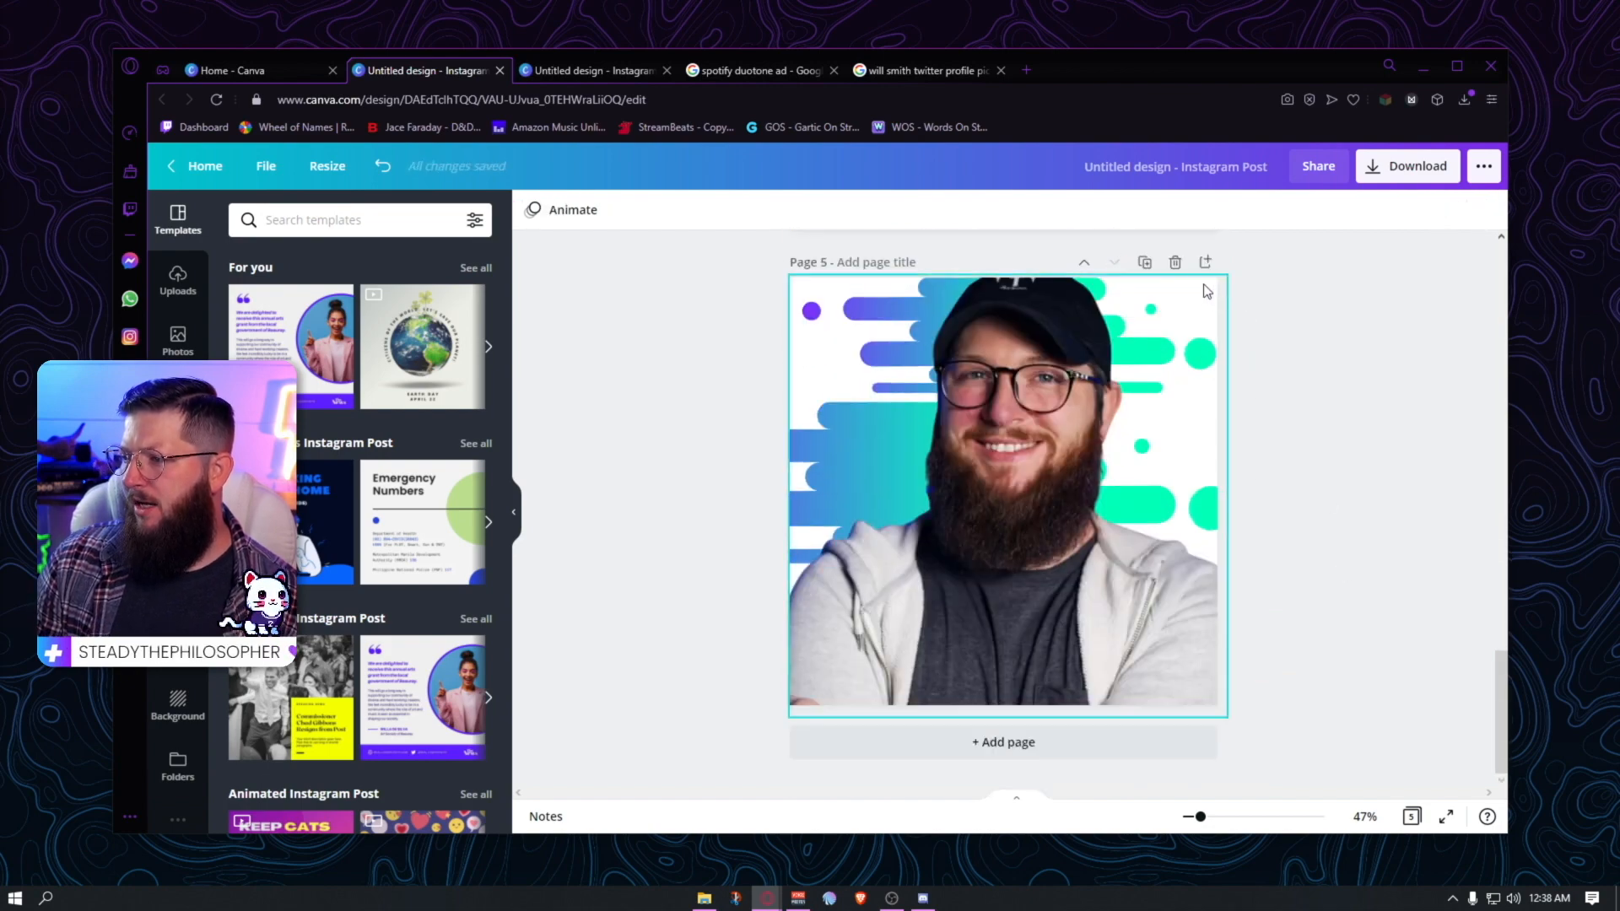
{"action": "left_click", "coordinate": [1177, 512]}
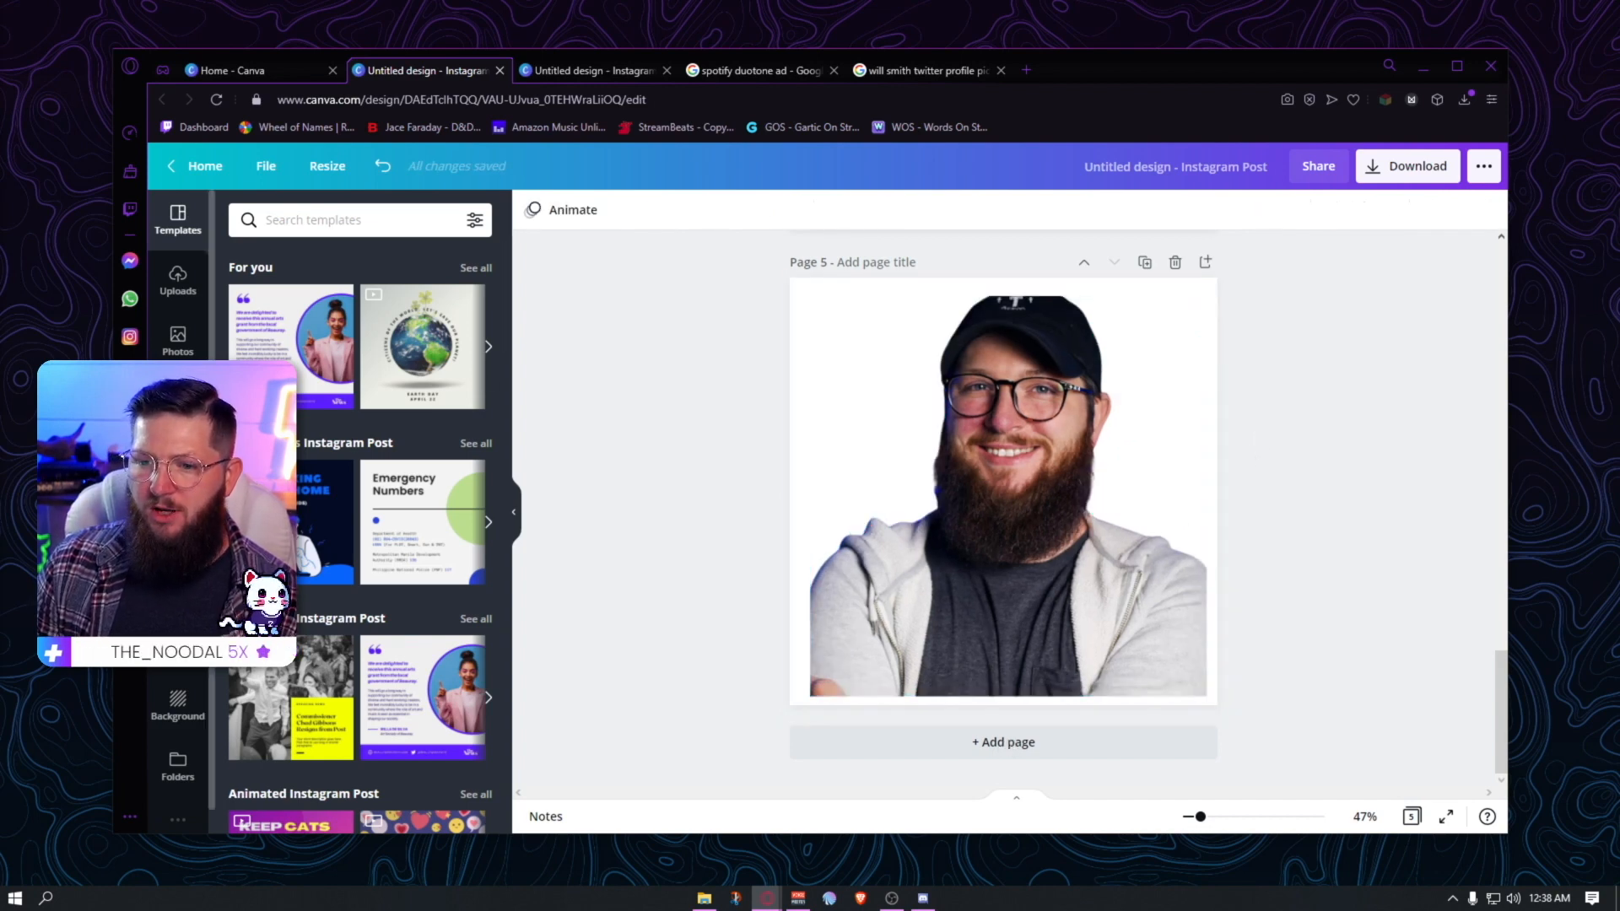
- Search the elements for "comic", add the orange dotted sunburst to page 5 and enlarge it to cover the page
{"action": "left_click", "coordinate": [178, 401]}
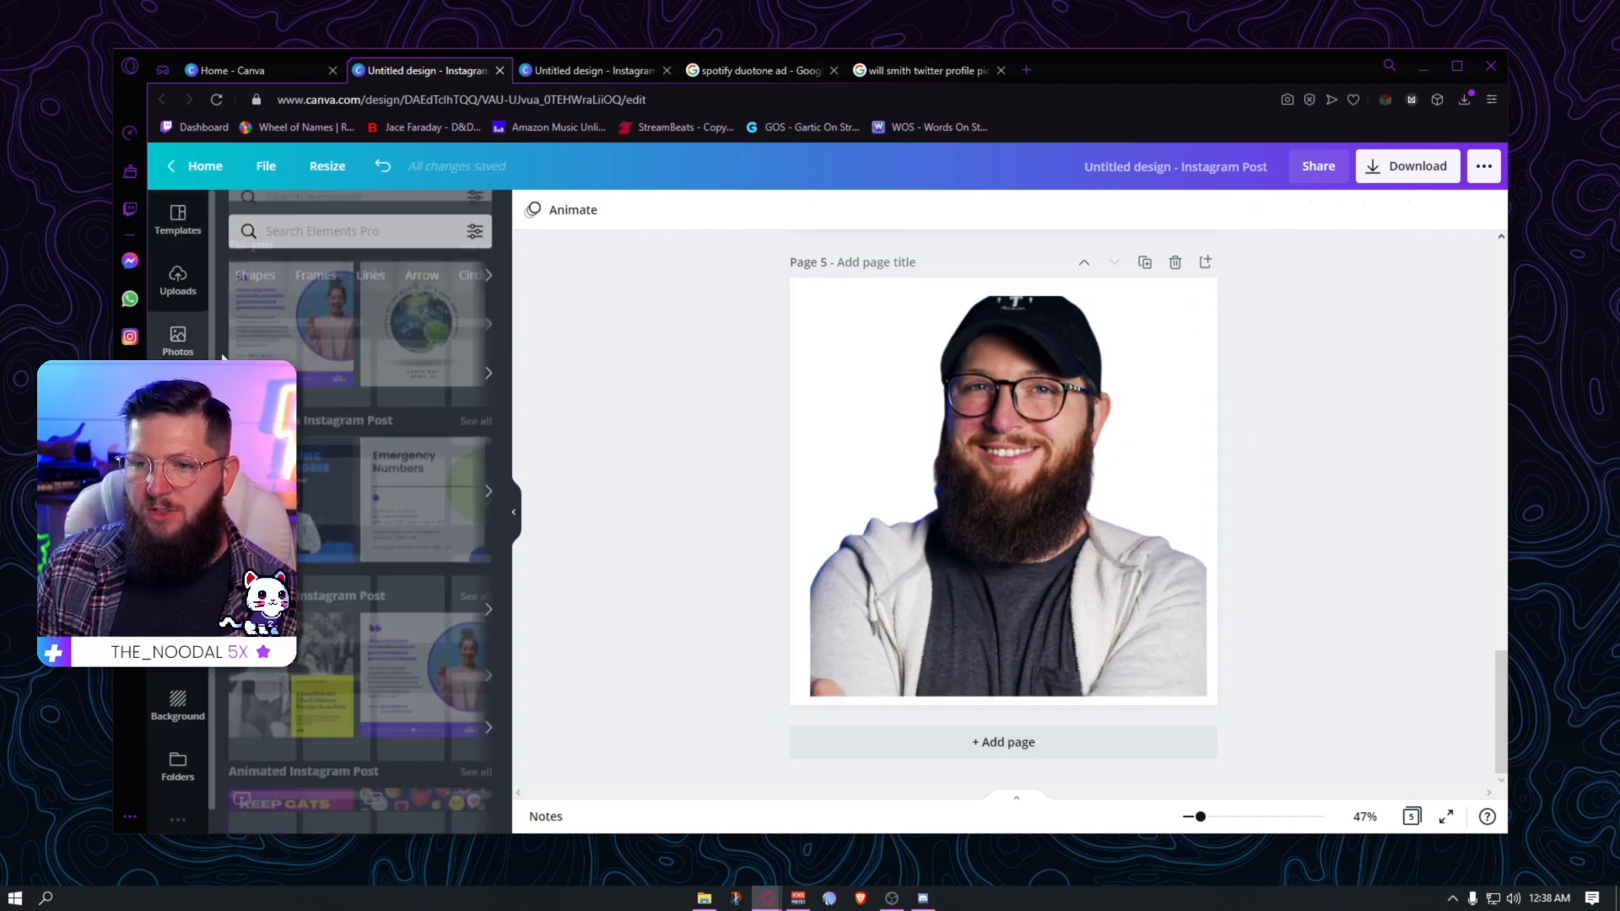
{"action": "left_click", "coordinate": [357, 220]}
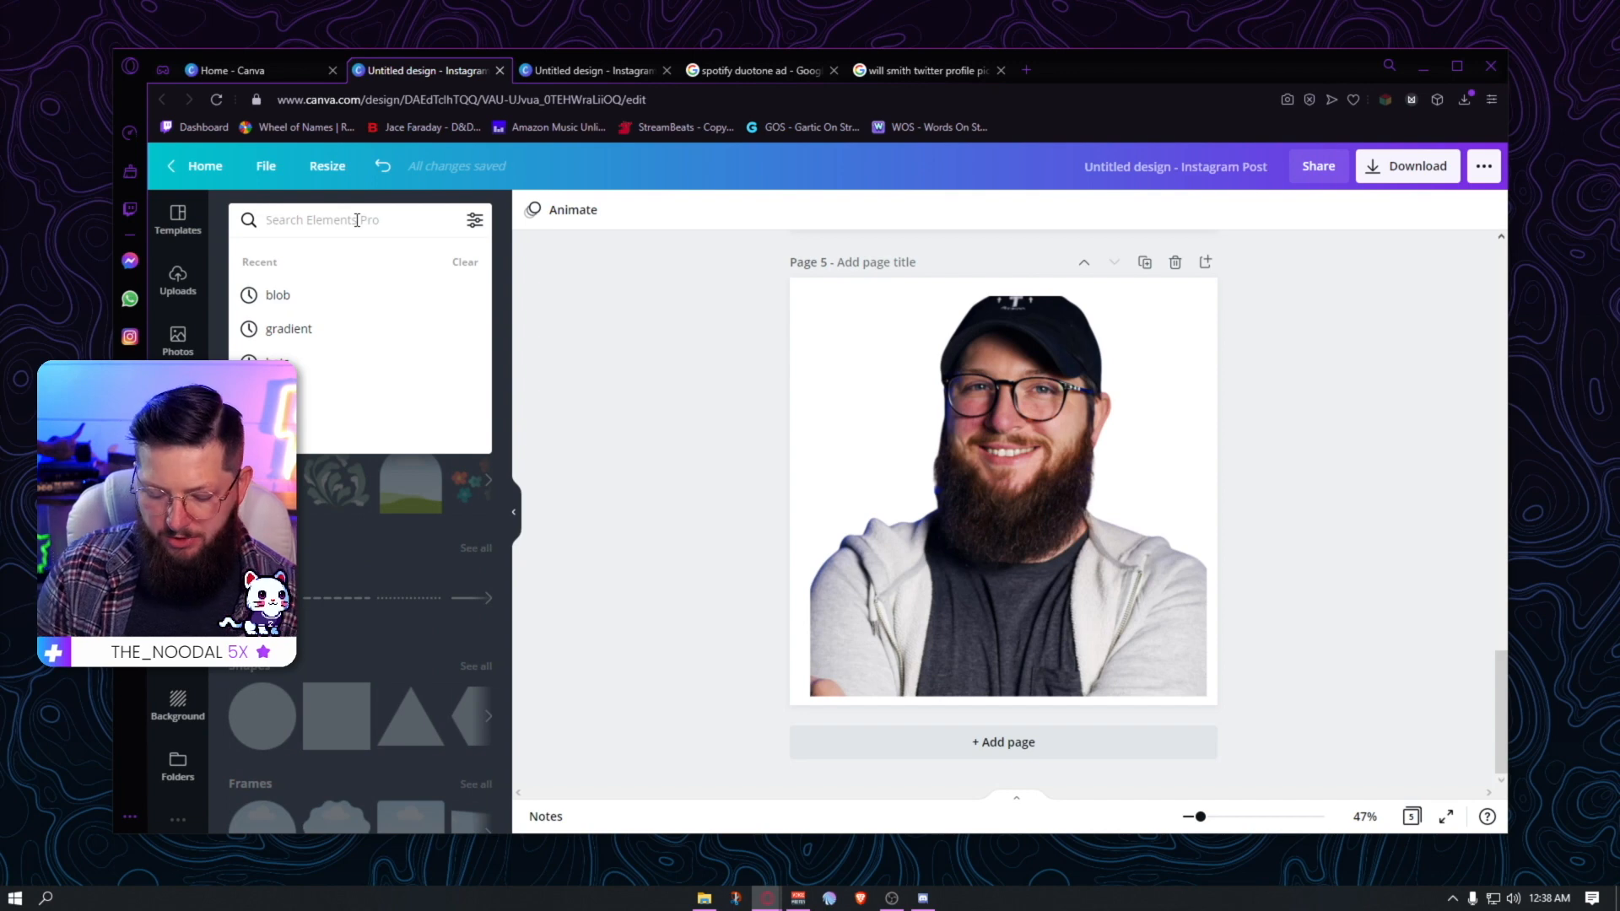
{"action": "type", "text": "comic"}
{"action": "key", "text": "Return"}
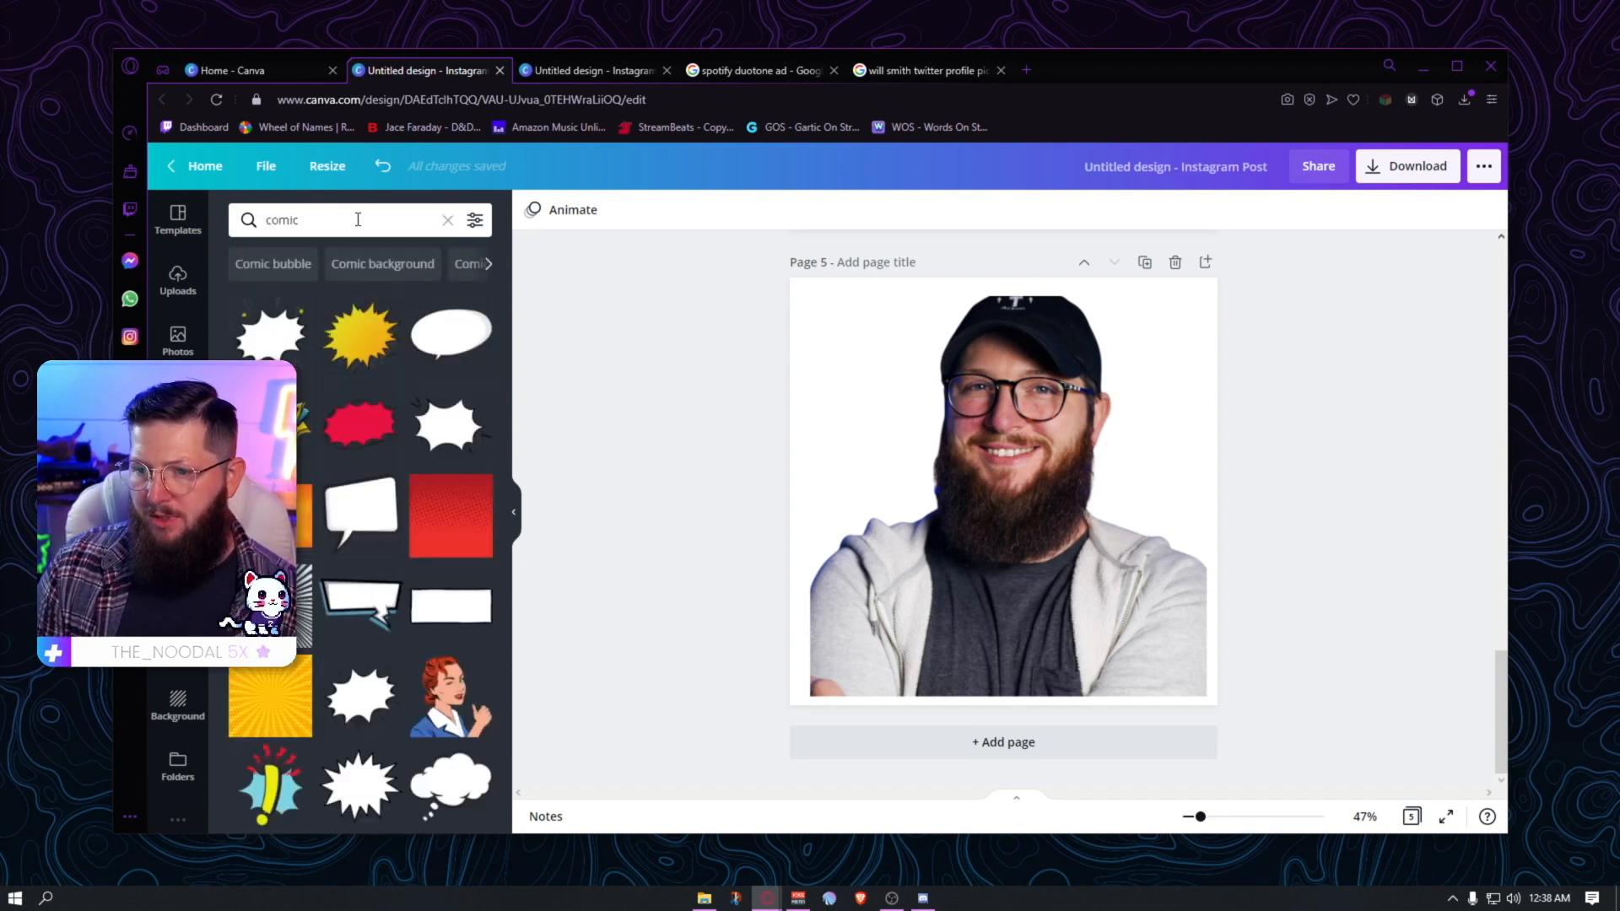
{"action": "scroll", "coordinate": [405, 494], "scroll_direction": "down", "scroll_amount": 3}
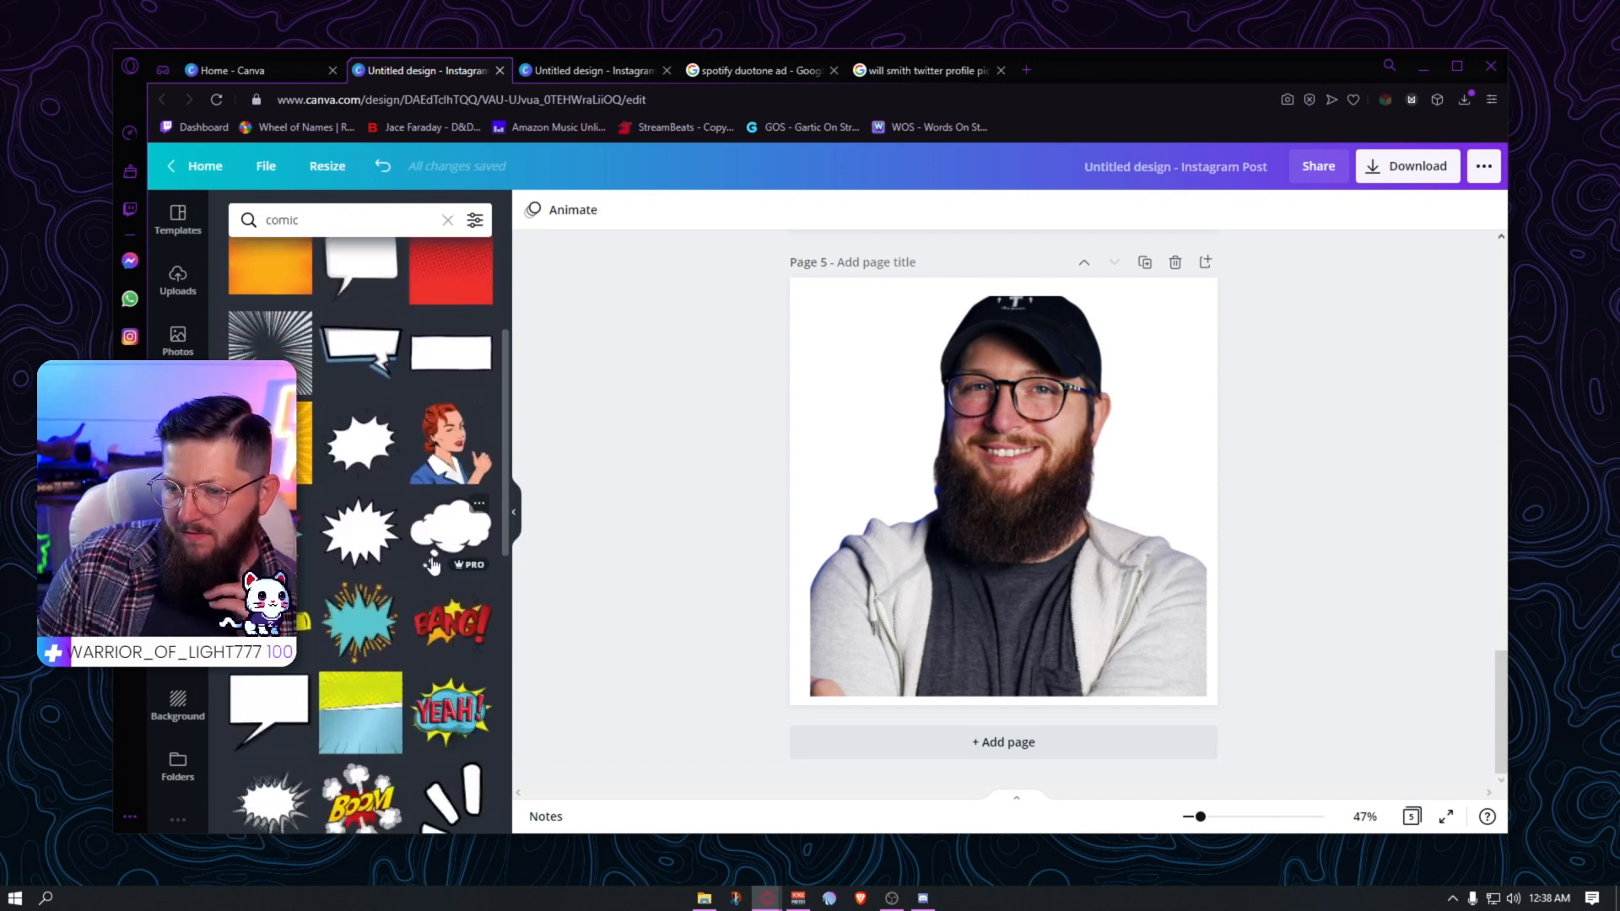
{"action": "left_click", "coordinate": [270, 443]}
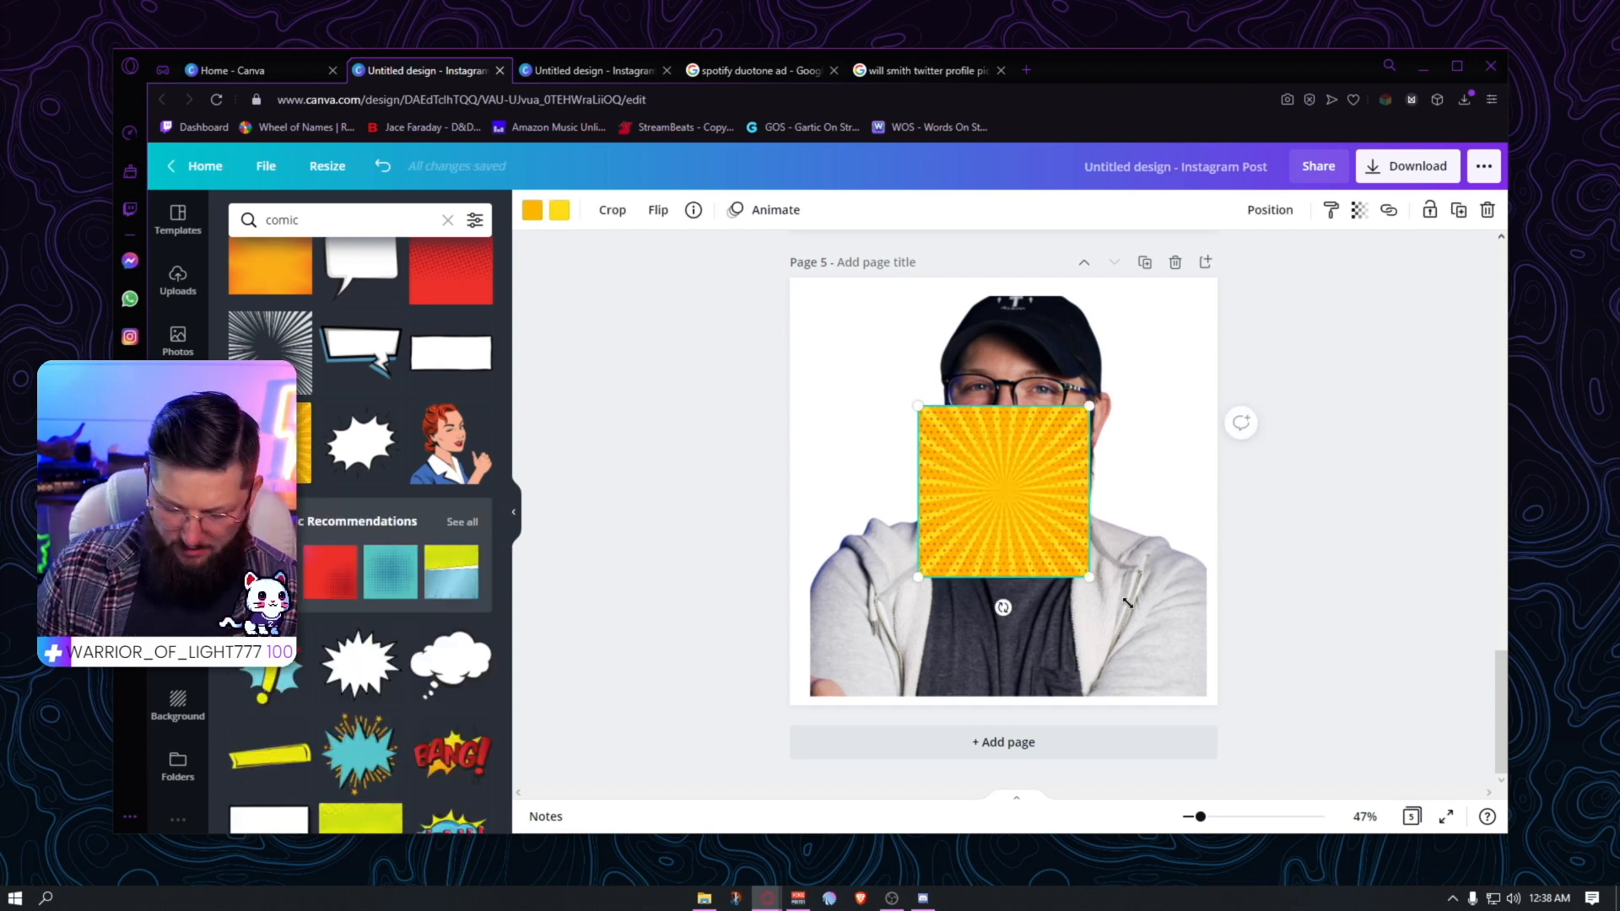
{"action": "left_click_drag", "start_coordinate": [1127, 603], "coordinate": [1244, 680]}
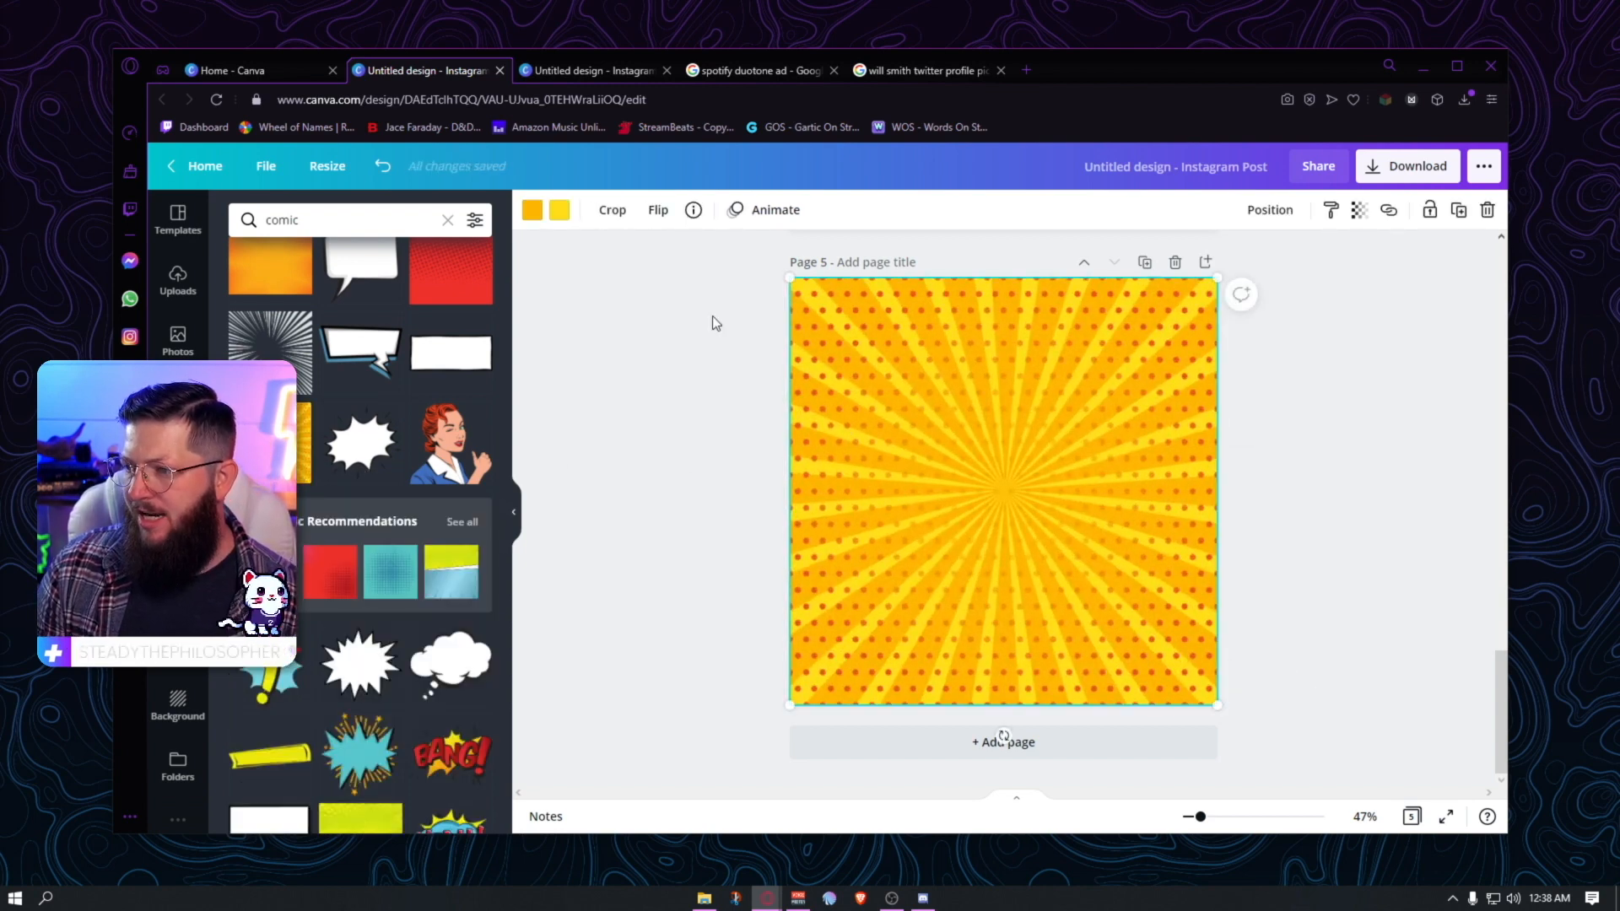
- Try purple with blue and orange rays as the sunburst's colors, and restore its original orange and yellow
{"action": "left_click", "coordinate": [532, 211]}
{"action": "left_click", "coordinate": [472, 298]}
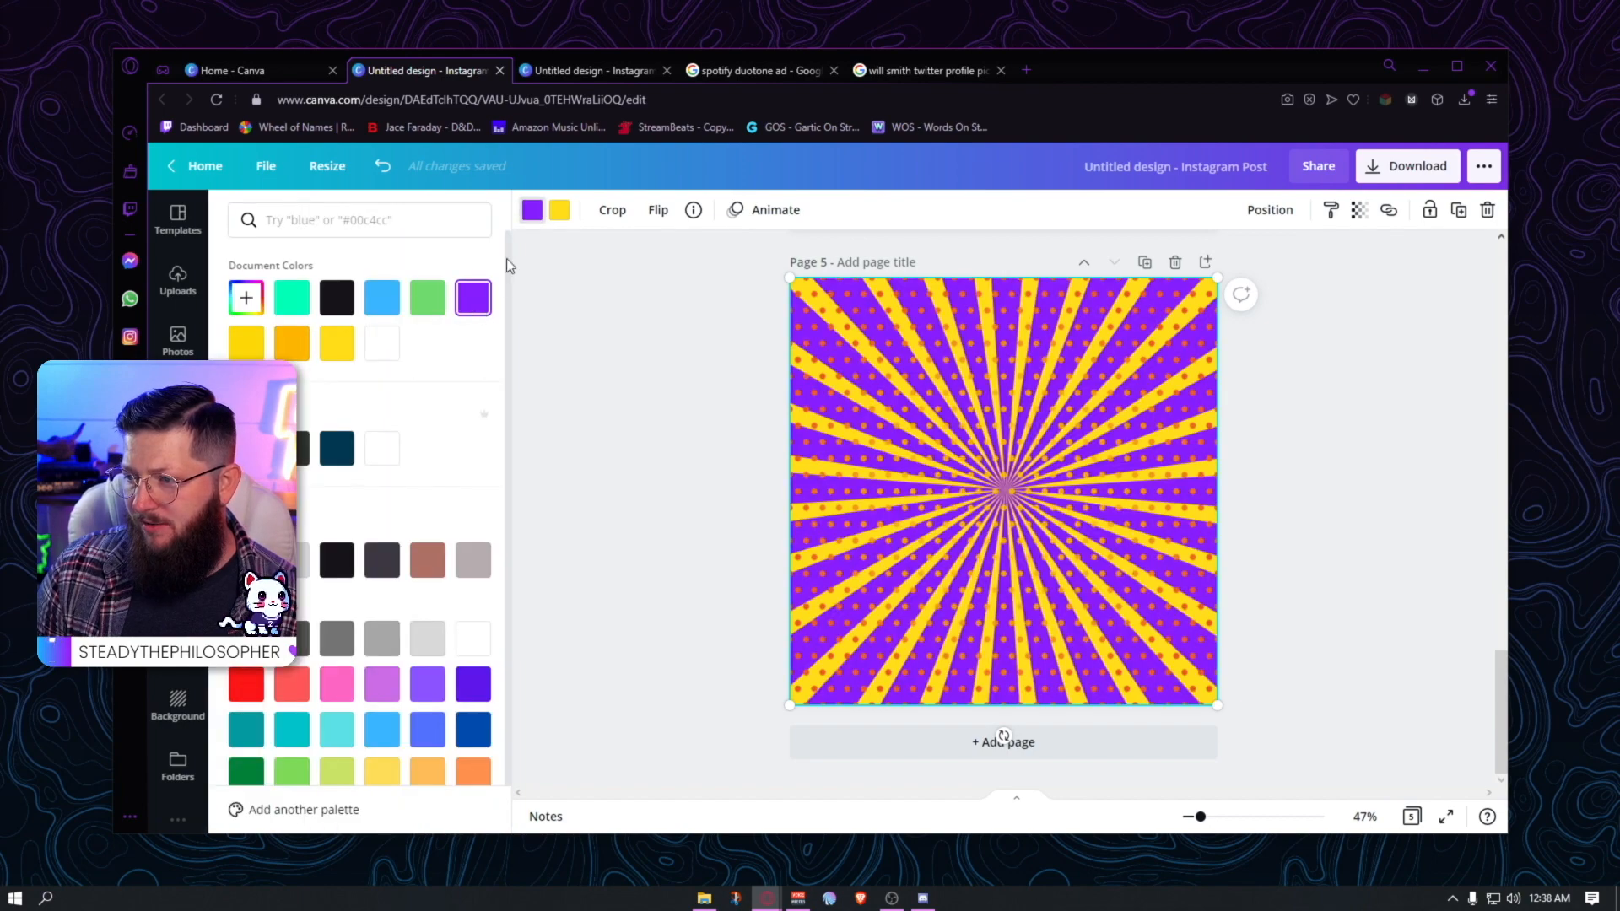
{"action": "left_click", "coordinate": [560, 210]}
{"action": "left_click", "coordinate": [390, 302]}
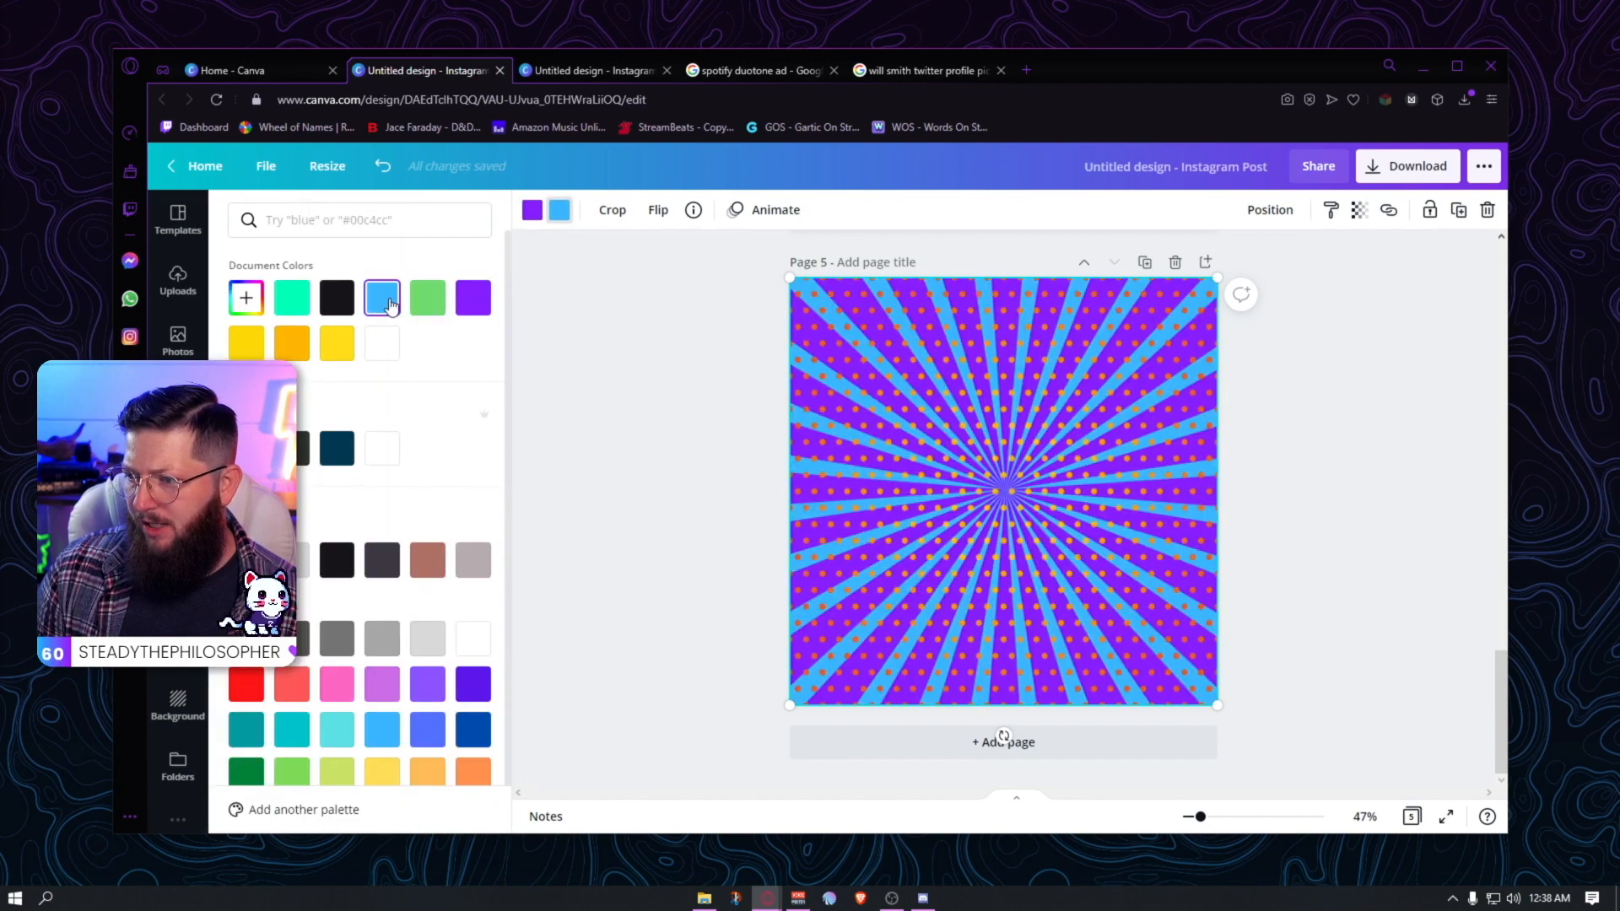
{"action": "left_click", "coordinate": [297, 344]}
{"action": "left_click", "coordinate": [334, 343]}
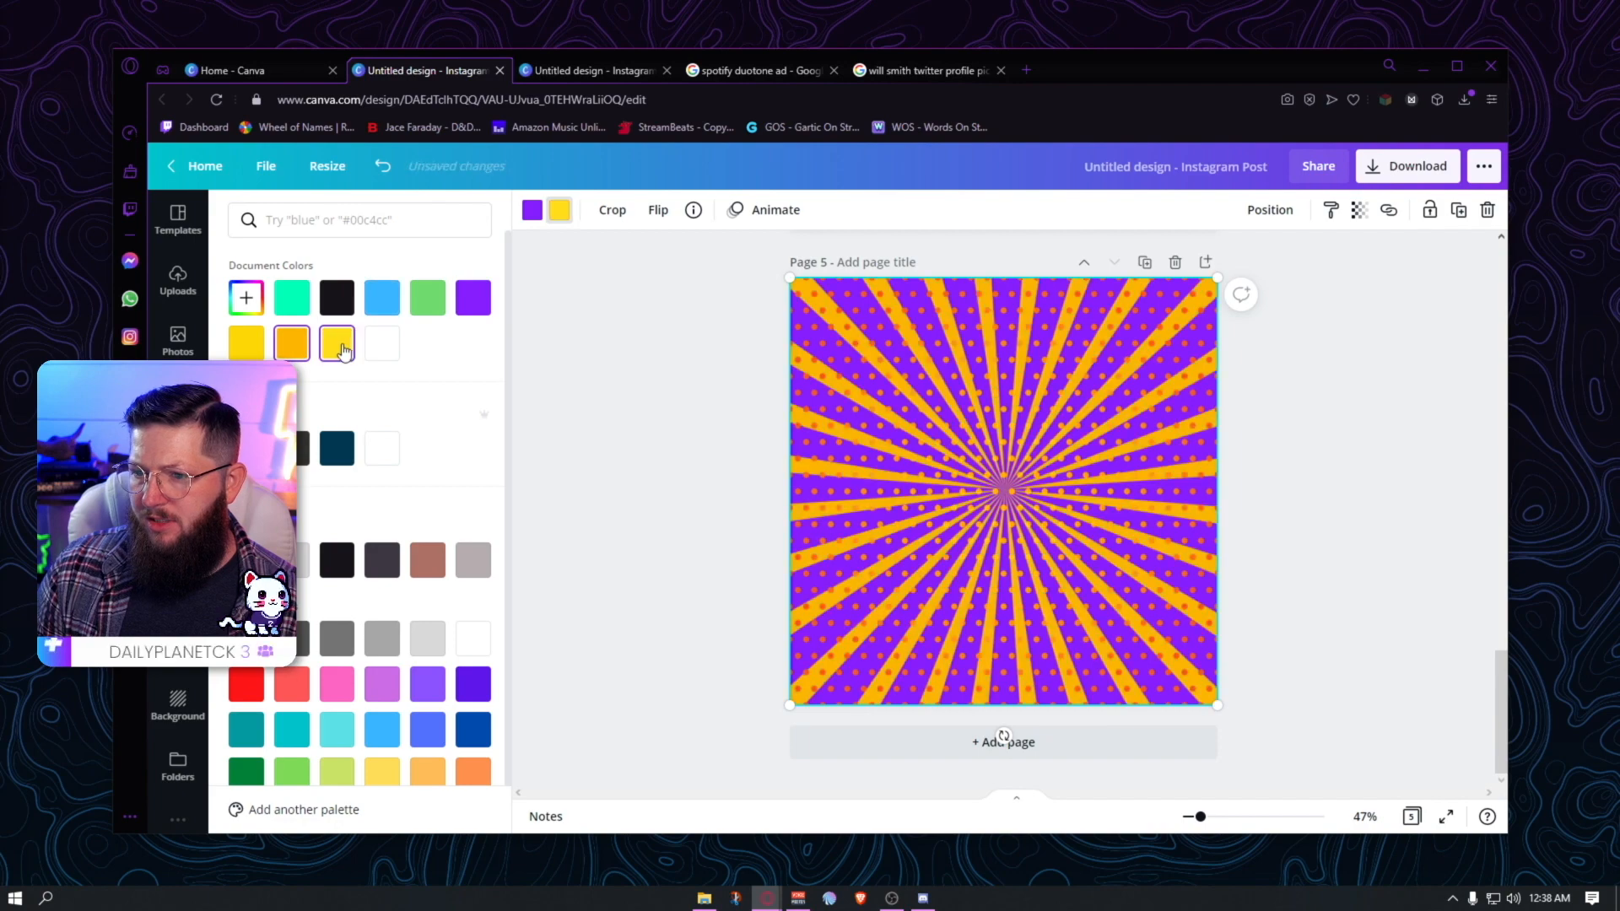
{"action": "left_click", "coordinate": [293, 343]}
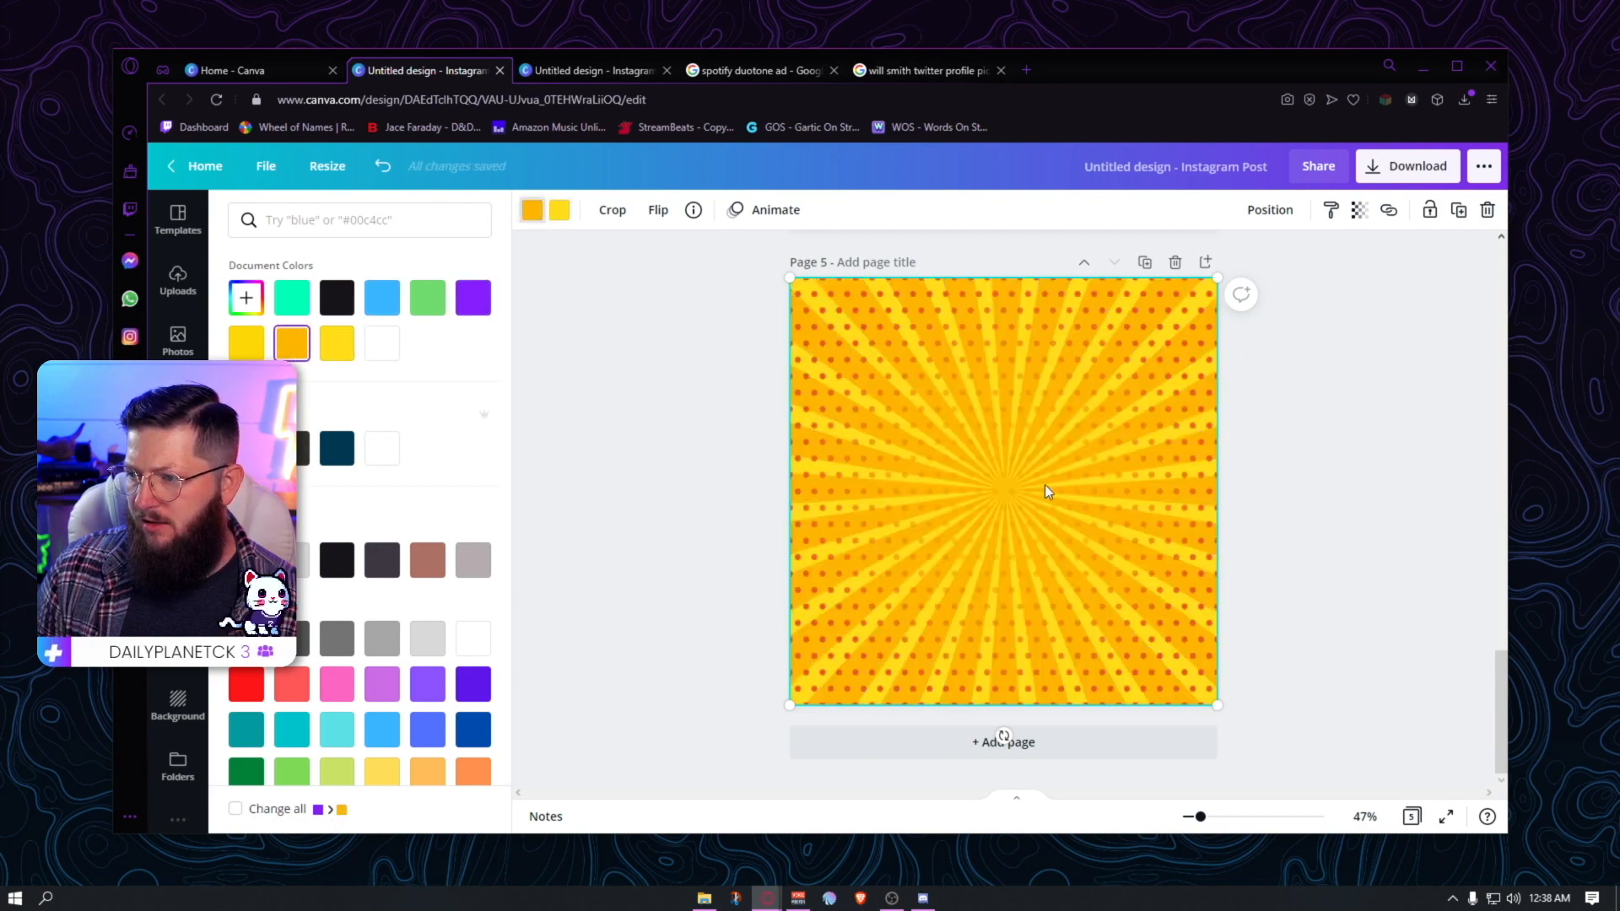
- Send the sunburst behind the portrait on page 5
{"action": "left_click", "coordinate": [1270, 209]}
{"action": "left_click", "coordinate": [1192, 260]}
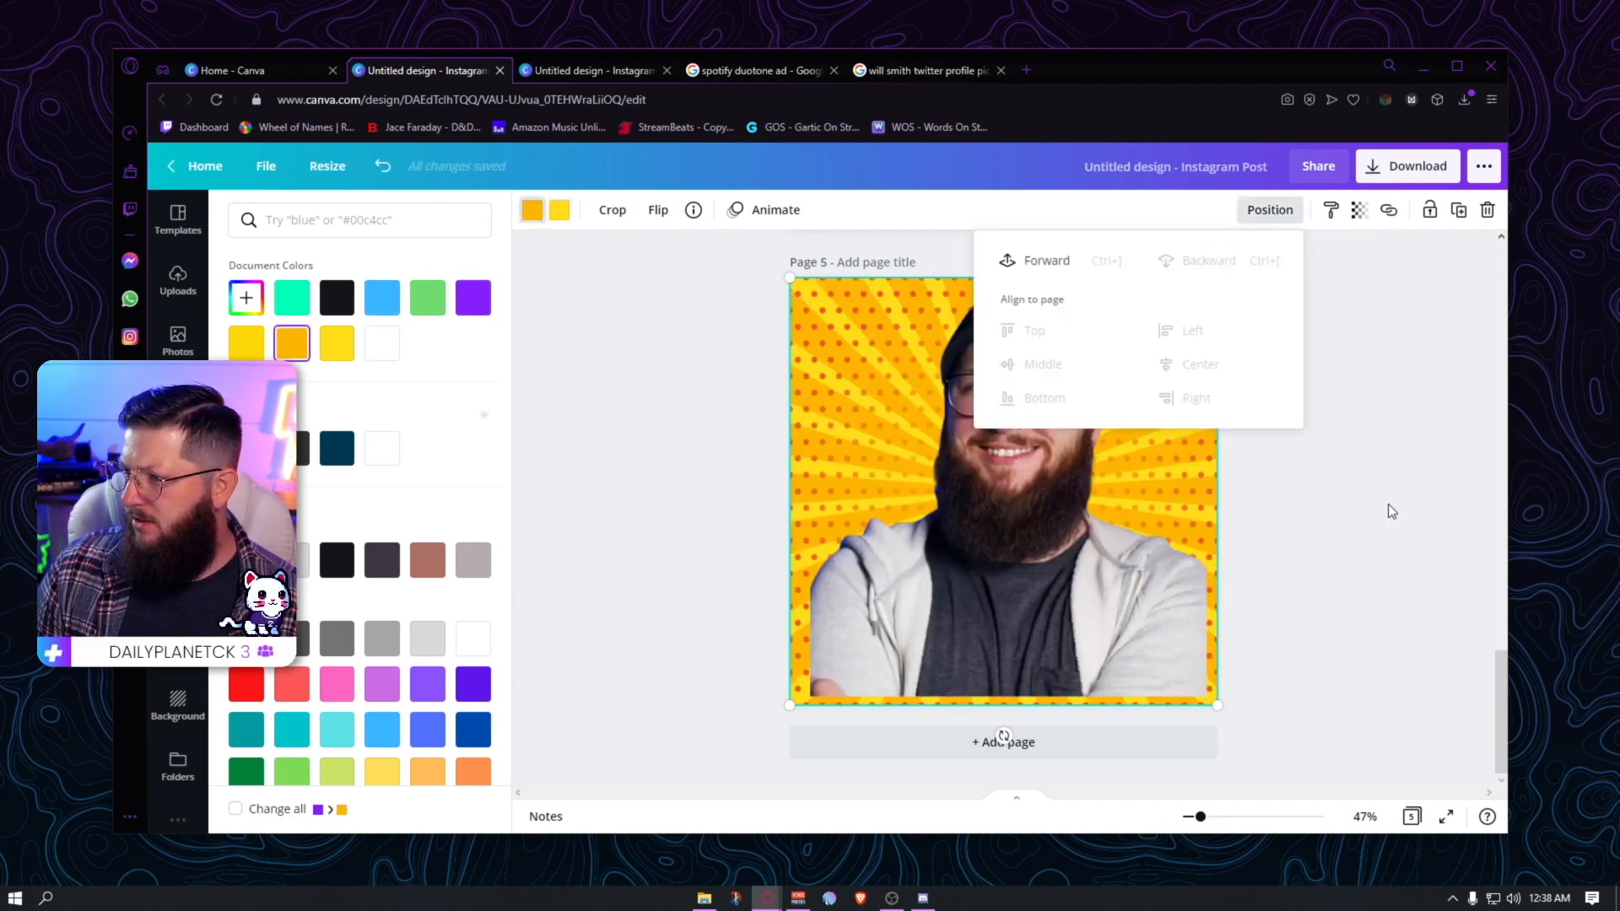
{"action": "left_click", "coordinate": [1389, 597]}
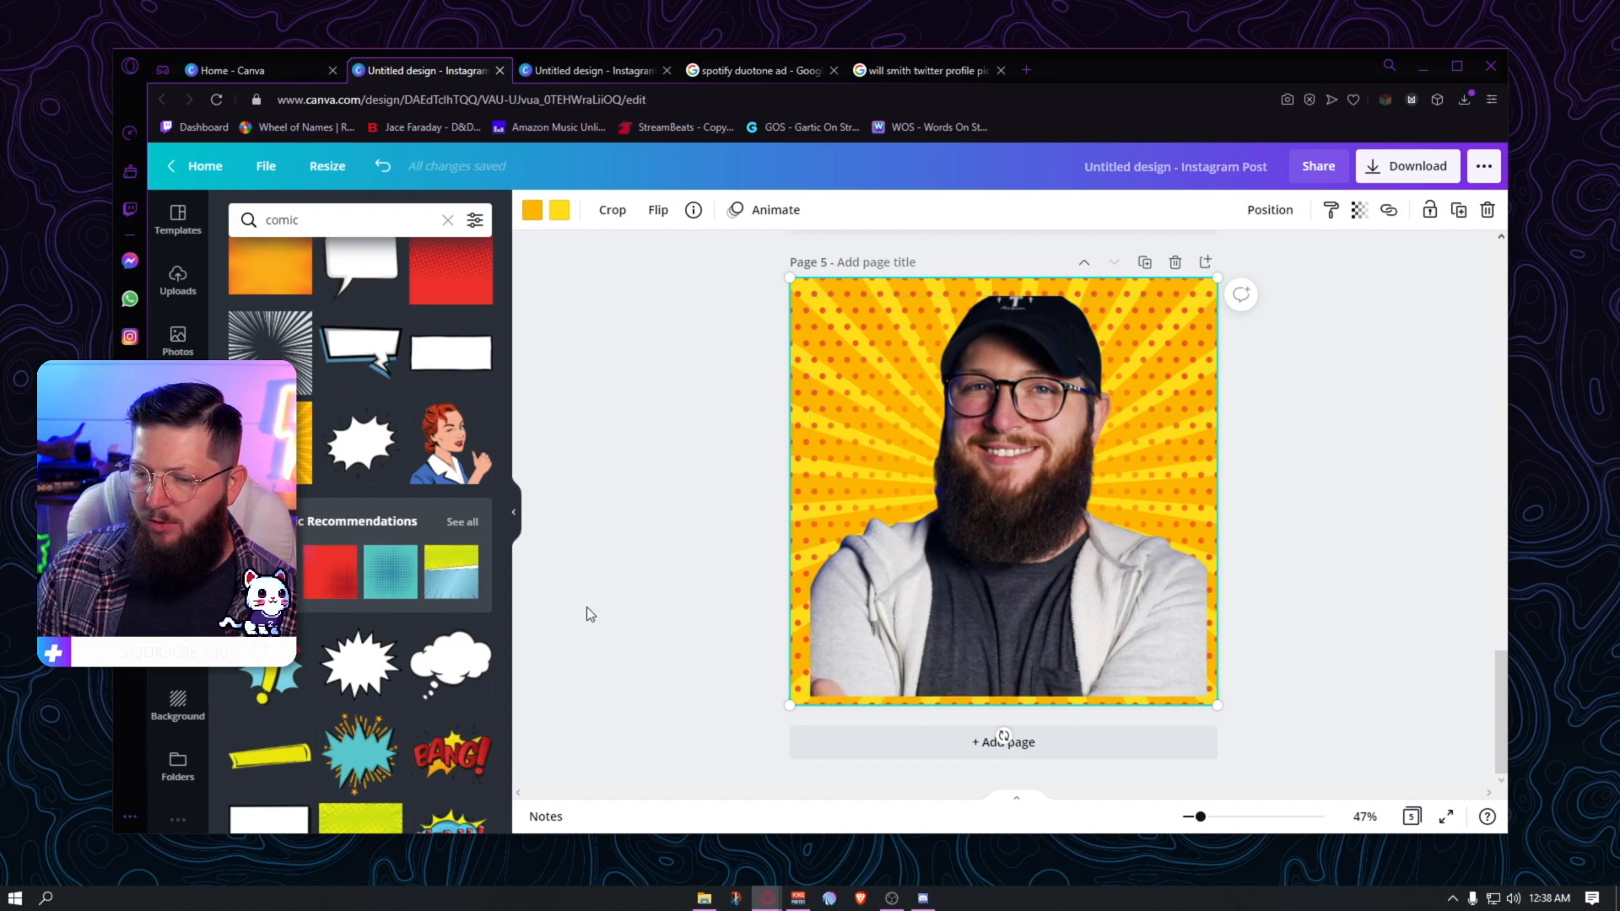
- Browse the comic elements and add the split lime-green and blue comic background to page 5
{"action": "scroll", "coordinate": [293, 672], "scroll_direction": "down", "scroll_amount": 5}
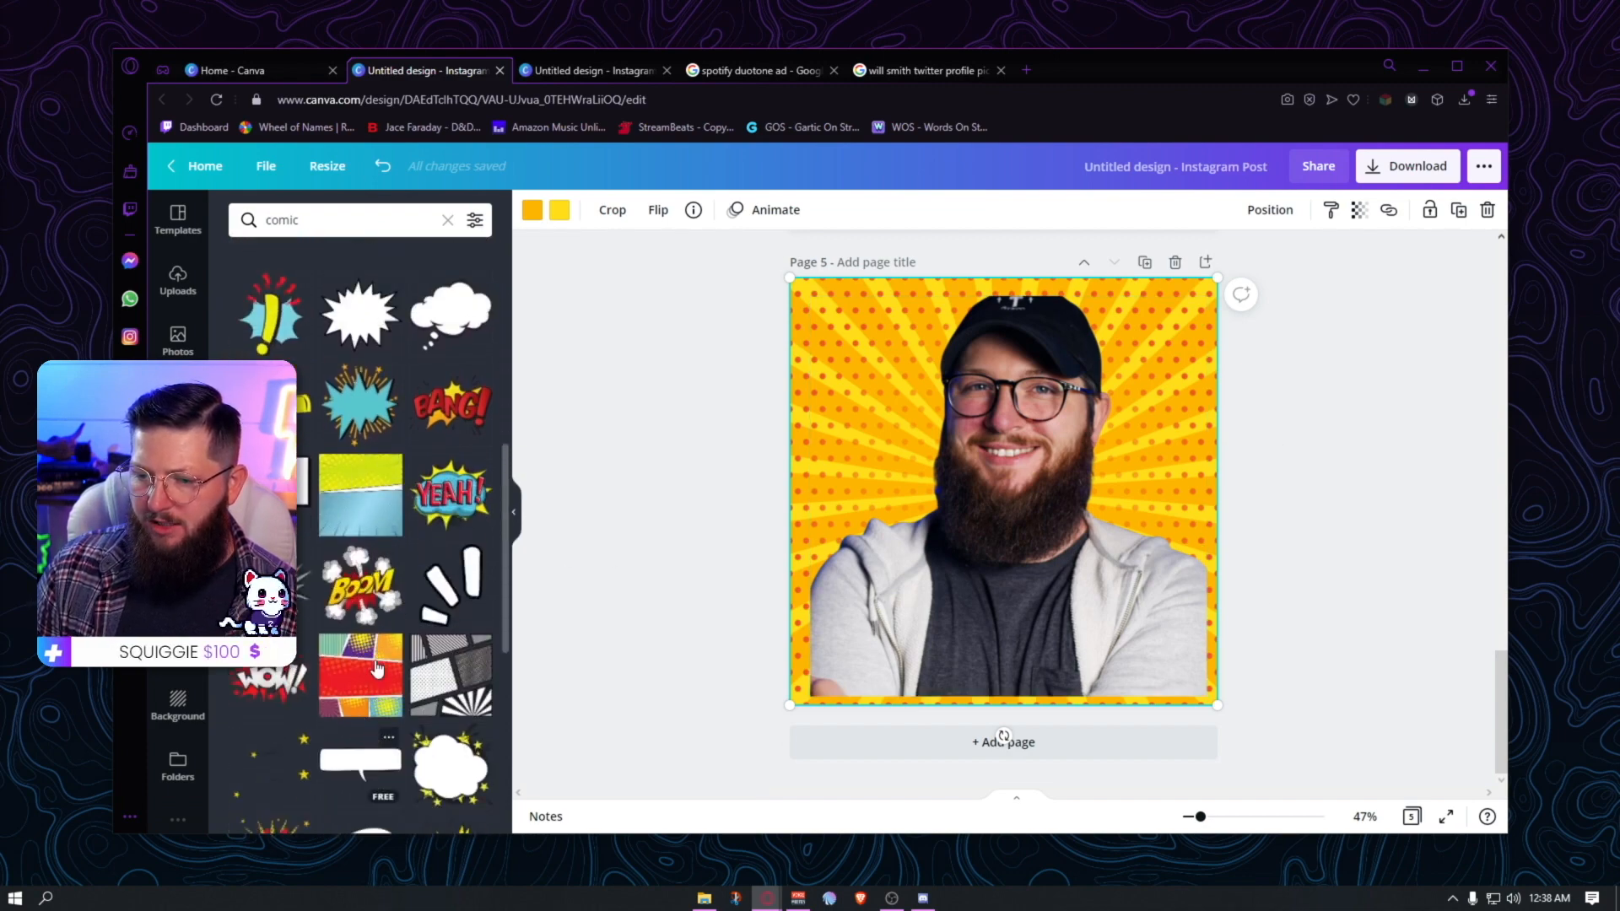
{"action": "scroll", "coordinate": [375, 666], "scroll_direction": "up", "scroll_amount": 10}
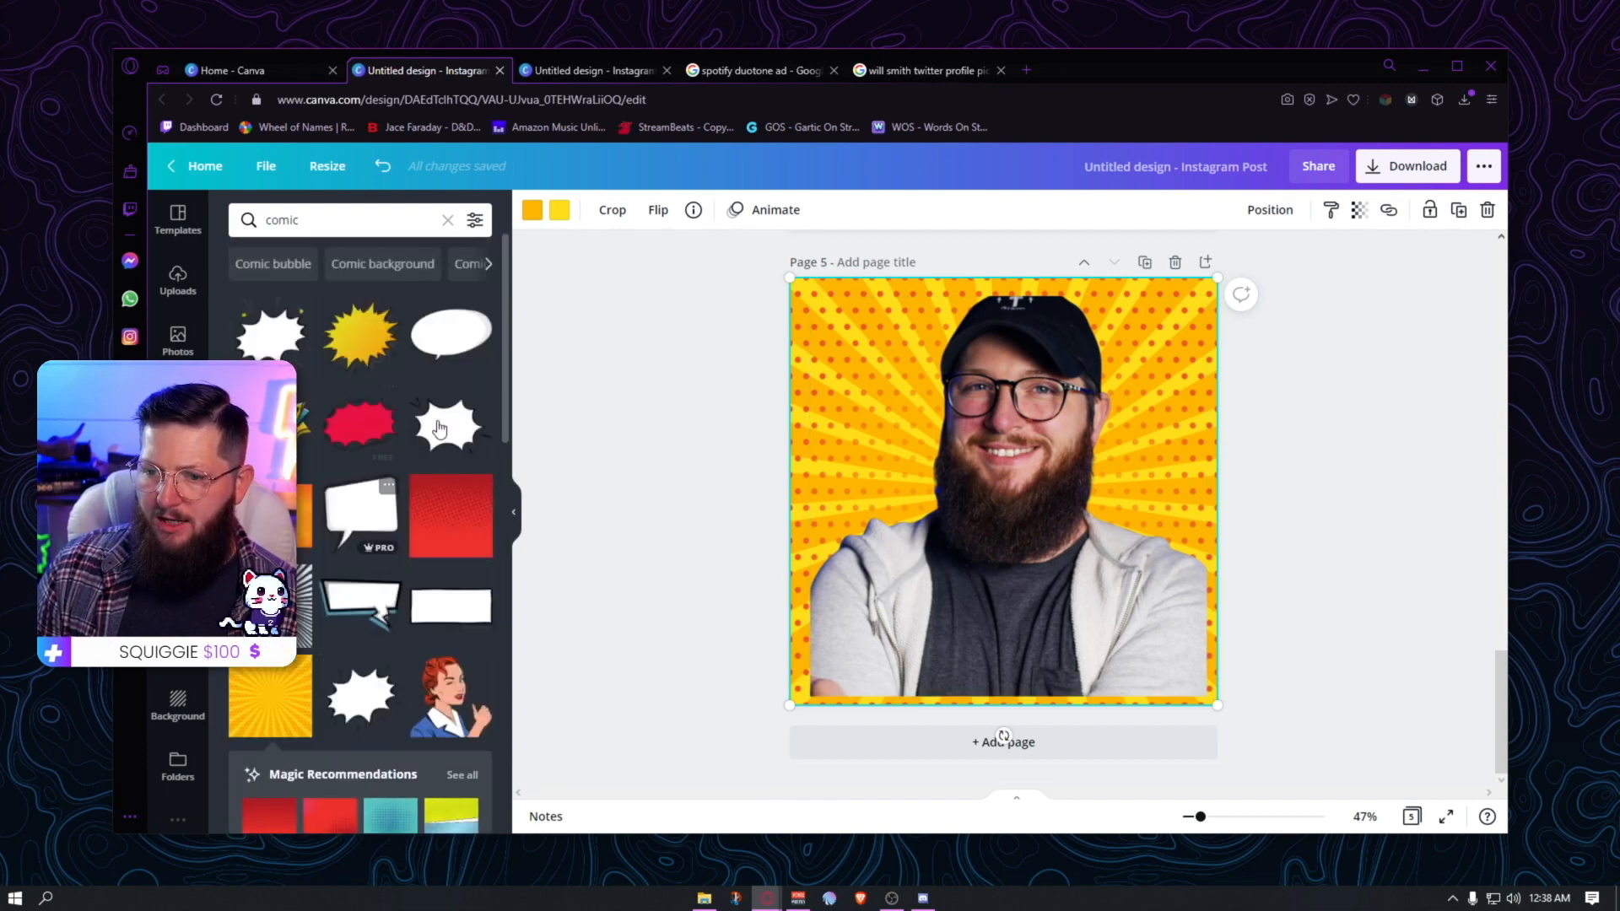
{"action": "scroll", "coordinate": [405, 641], "scroll_direction": "down", "scroll_amount": 8}
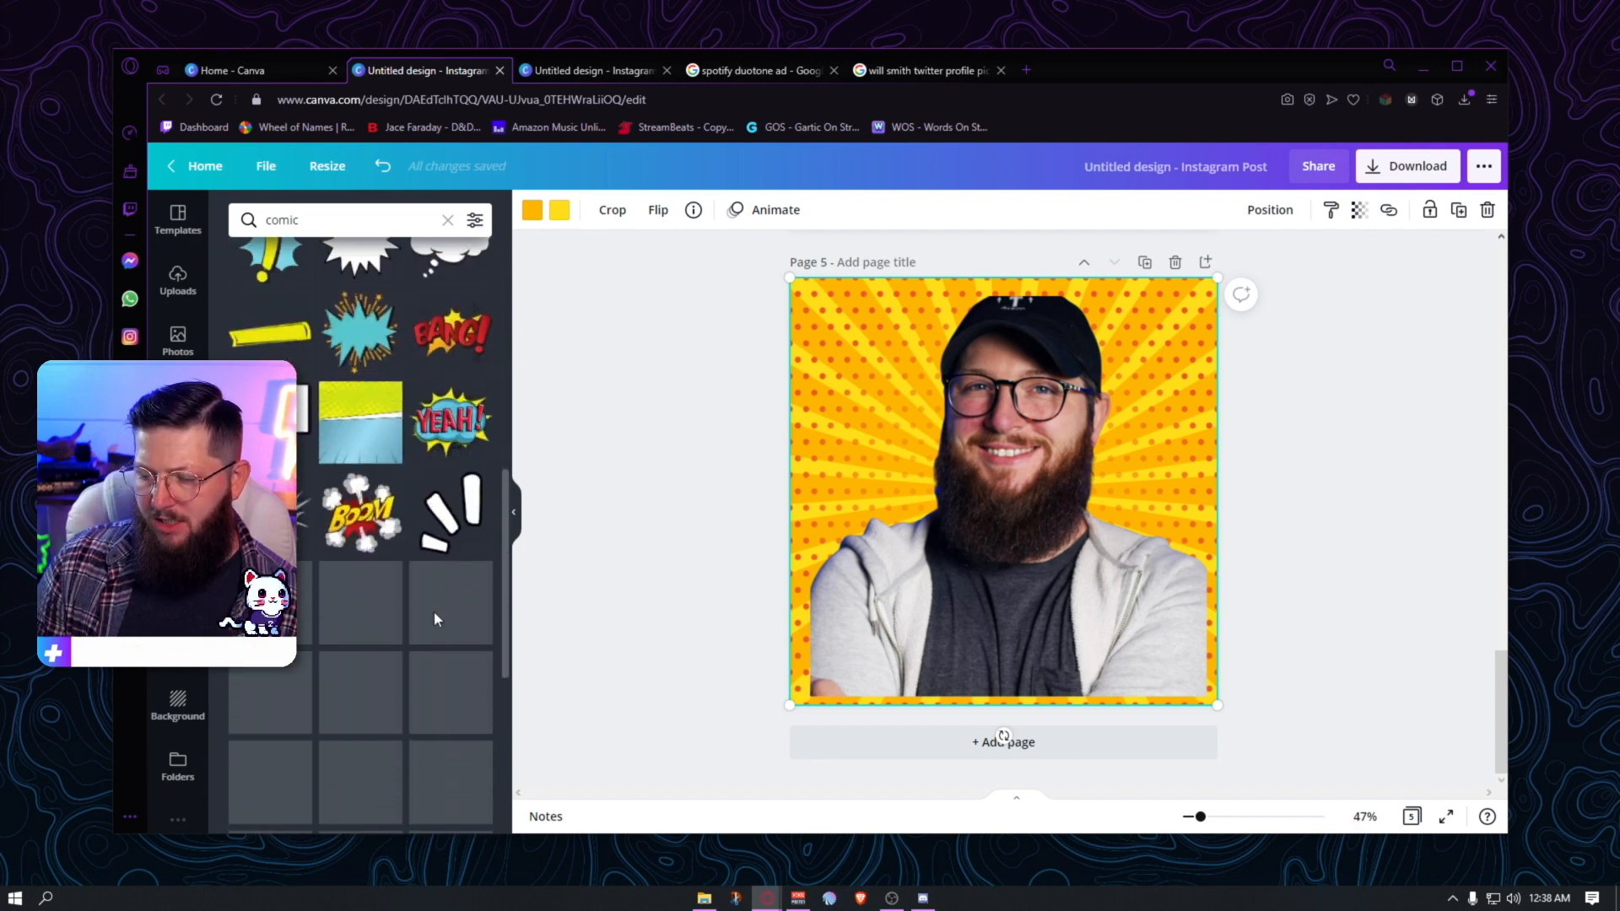
{"action": "scroll", "coordinate": [397, 472], "scroll_direction": "down", "scroll_amount": 1}
{"action": "left_click", "coordinate": [361, 338]}
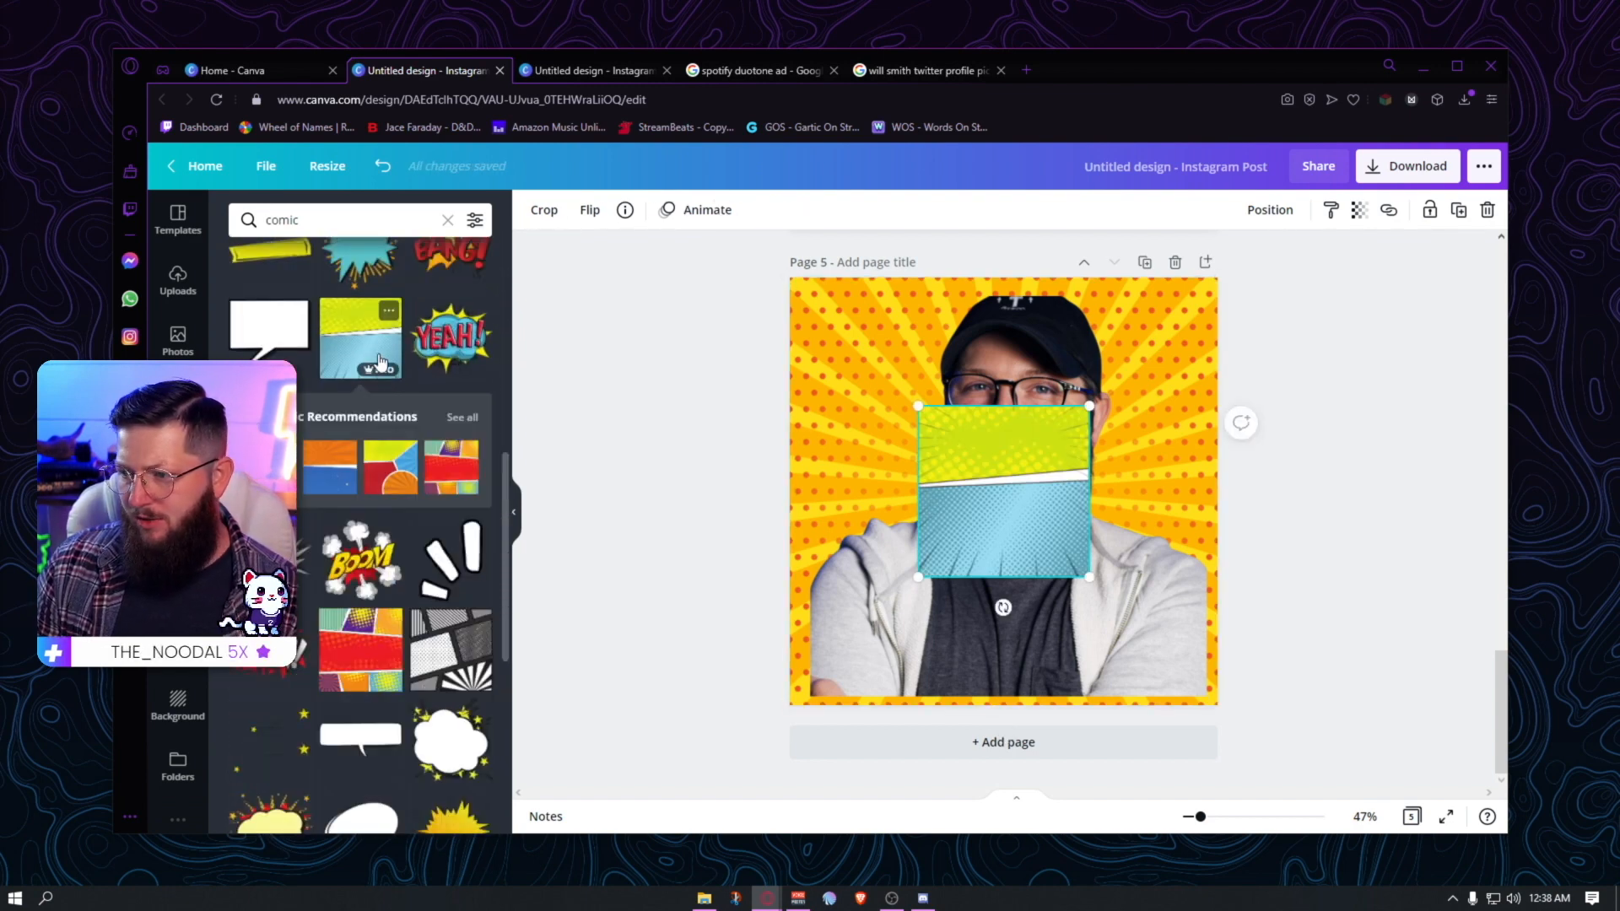
- Enlarge the split lime-green and blue comic background to cover page 5 and send it behind the portrait
{"action": "left_click_drag", "start_coordinate": [990, 497], "coordinate": [862, 370]}
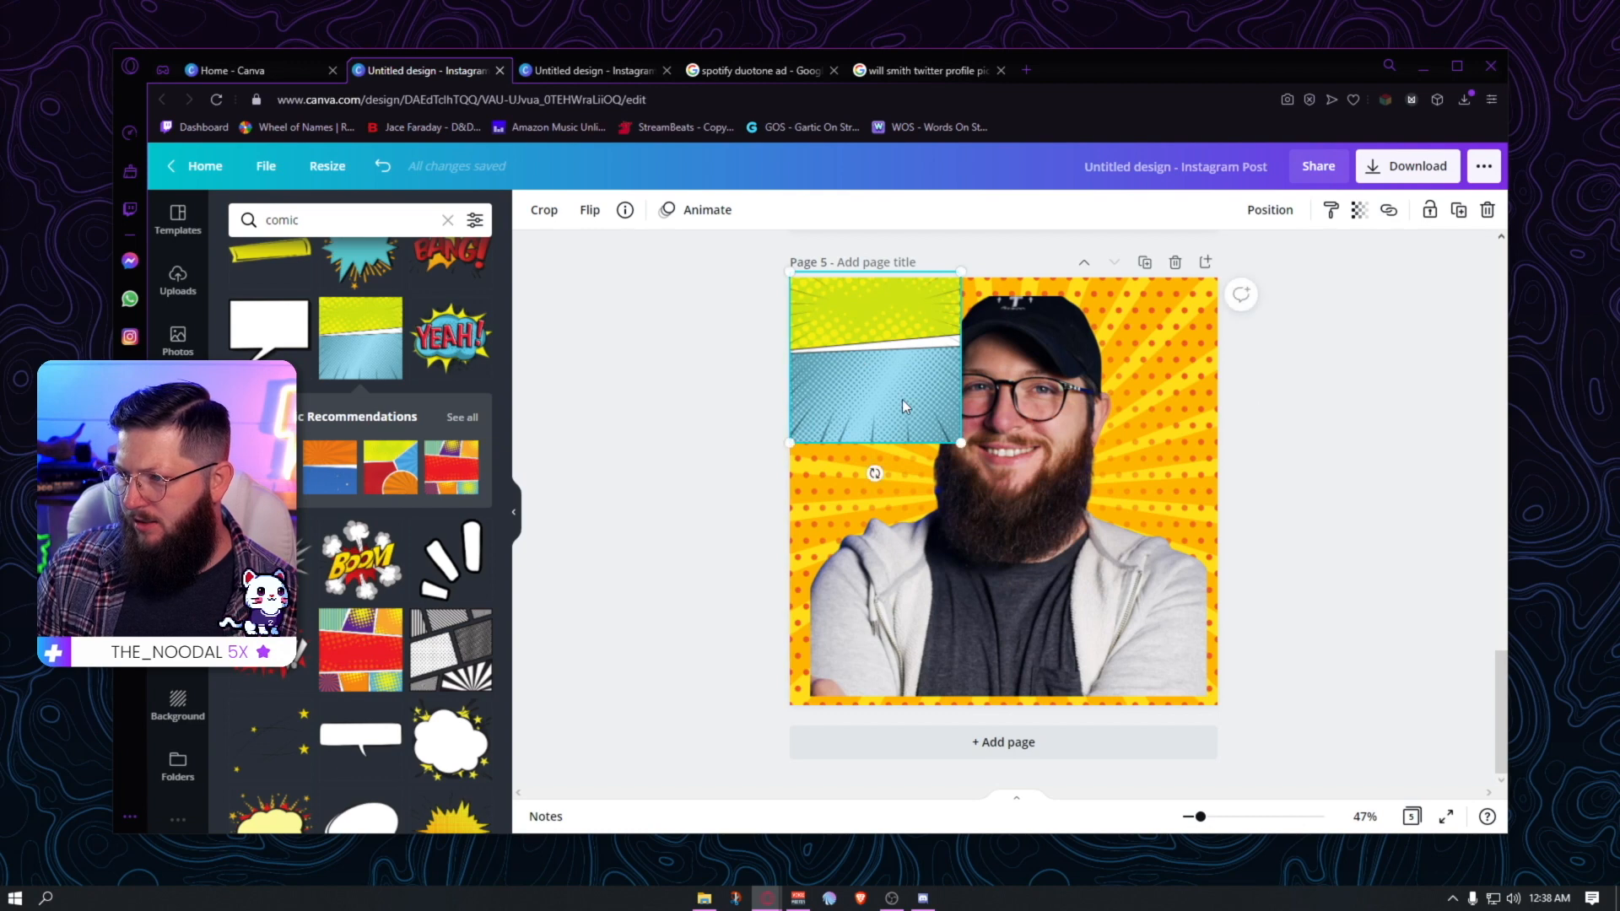
{"action": "left_click_drag", "start_coordinate": [960, 448], "coordinate": [1230, 696]}
{"action": "left_click", "coordinate": [1269, 210]}
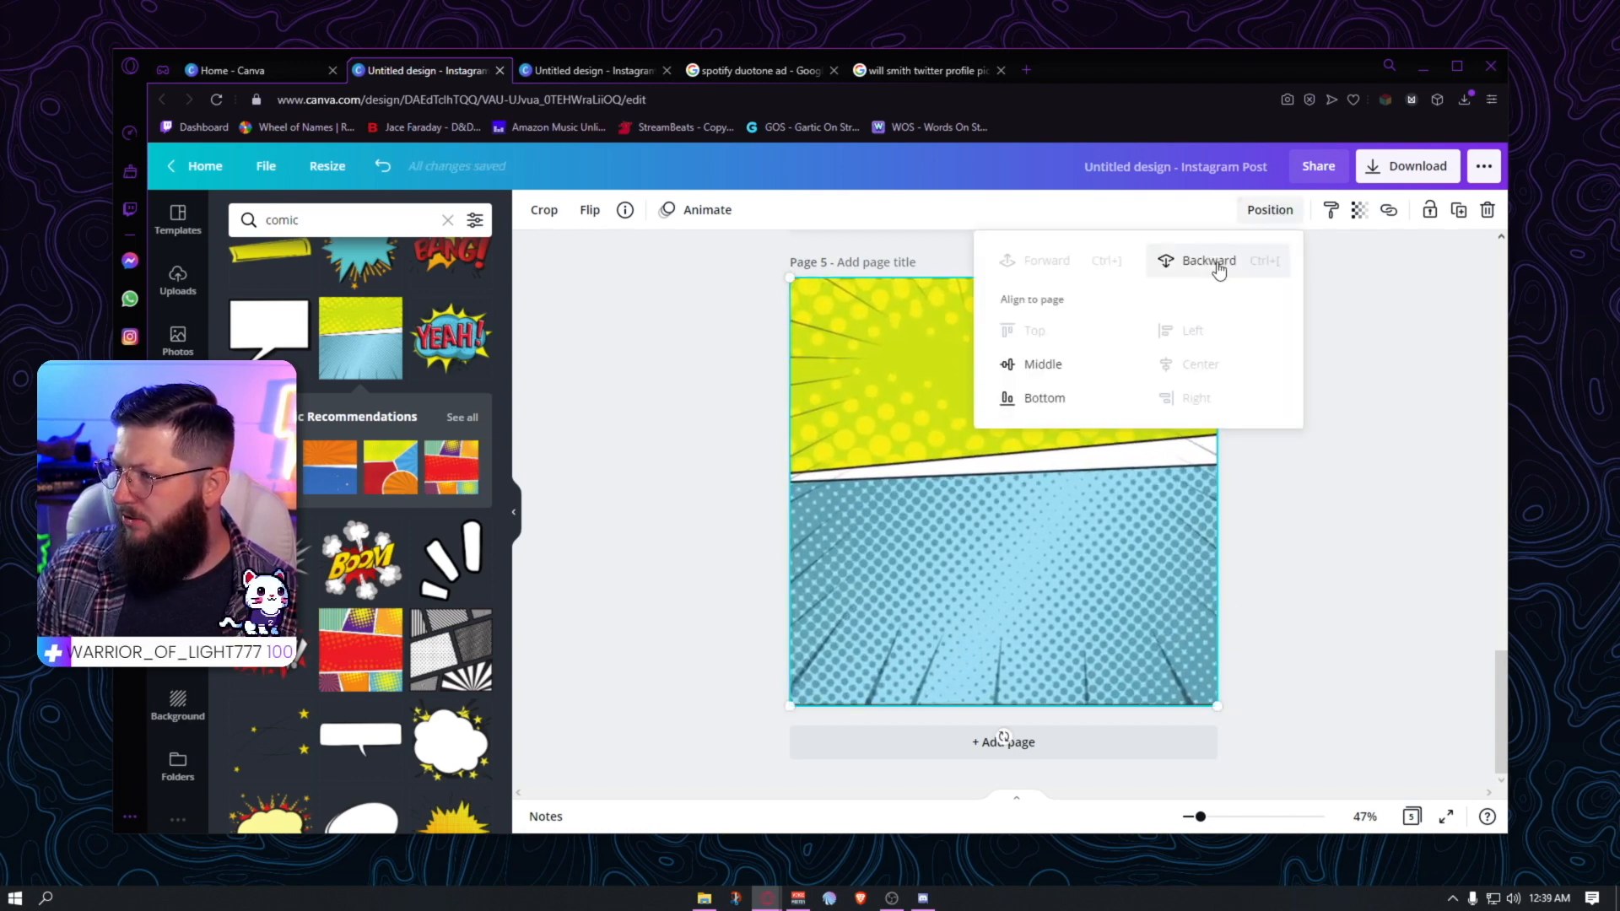
{"action": "left_click", "coordinate": [1209, 261]}
{"action": "left_click", "coordinate": [1343, 399]}
- Add the "POW!" burst to page 5, tilt it to about -37°, place it beside the cap on the lime-green area and enlarge it
{"action": "scroll", "coordinate": [394, 590], "scroll_direction": "down", "scroll_amount": 4}
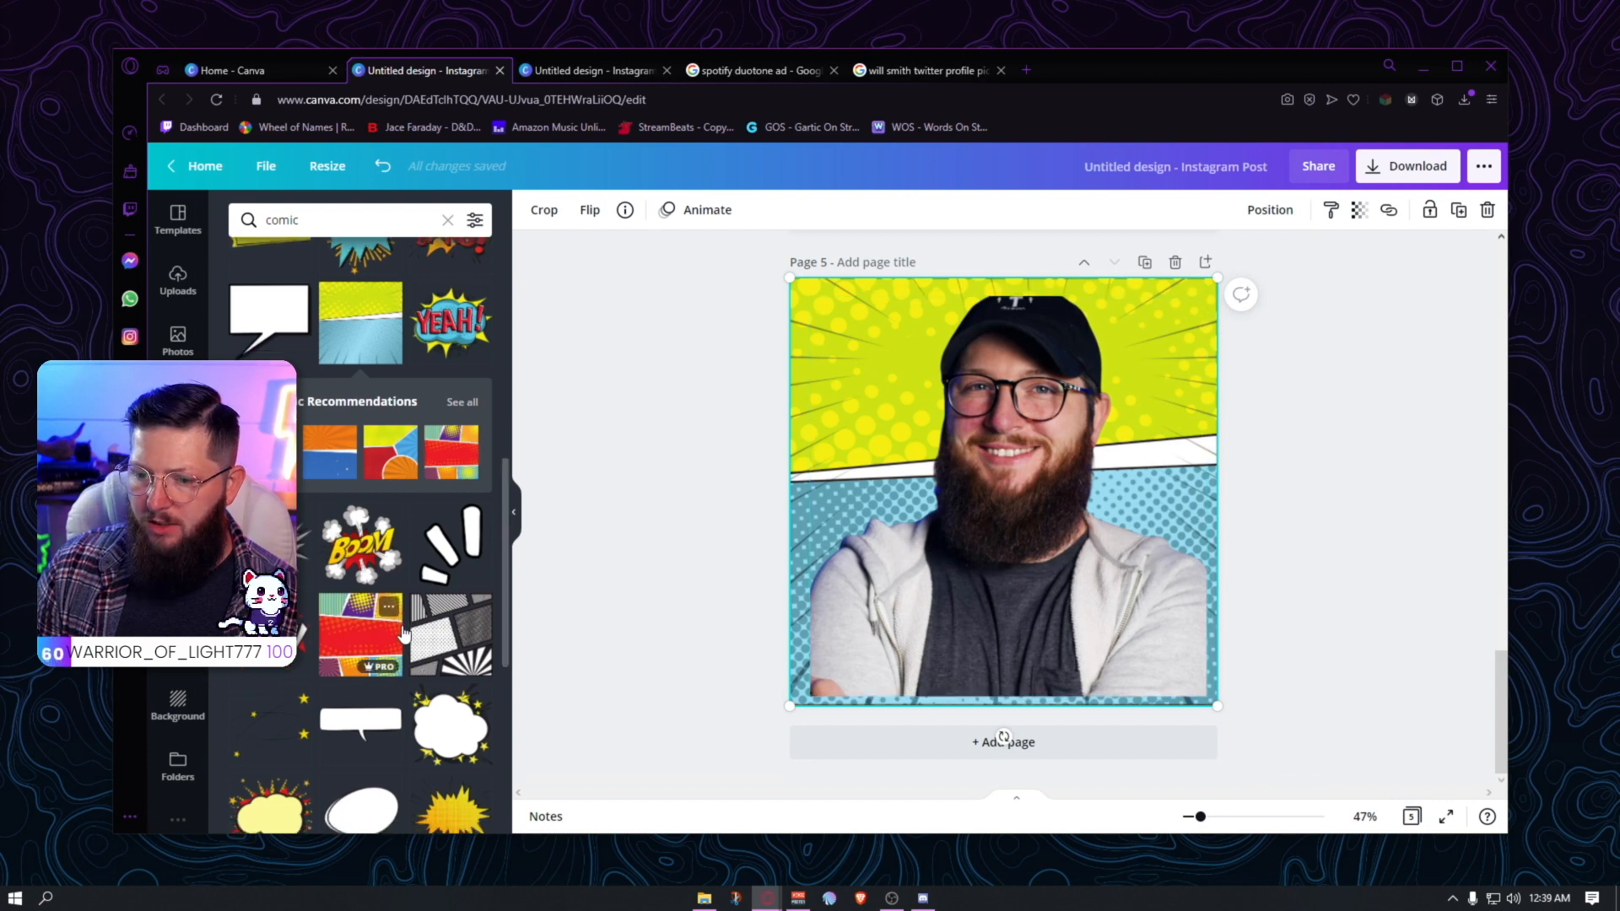
{"action": "scroll", "coordinate": [394, 623], "scroll_direction": "down", "scroll_amount": 3}
{"action": "left_click", "coordinate": [296, 422]}
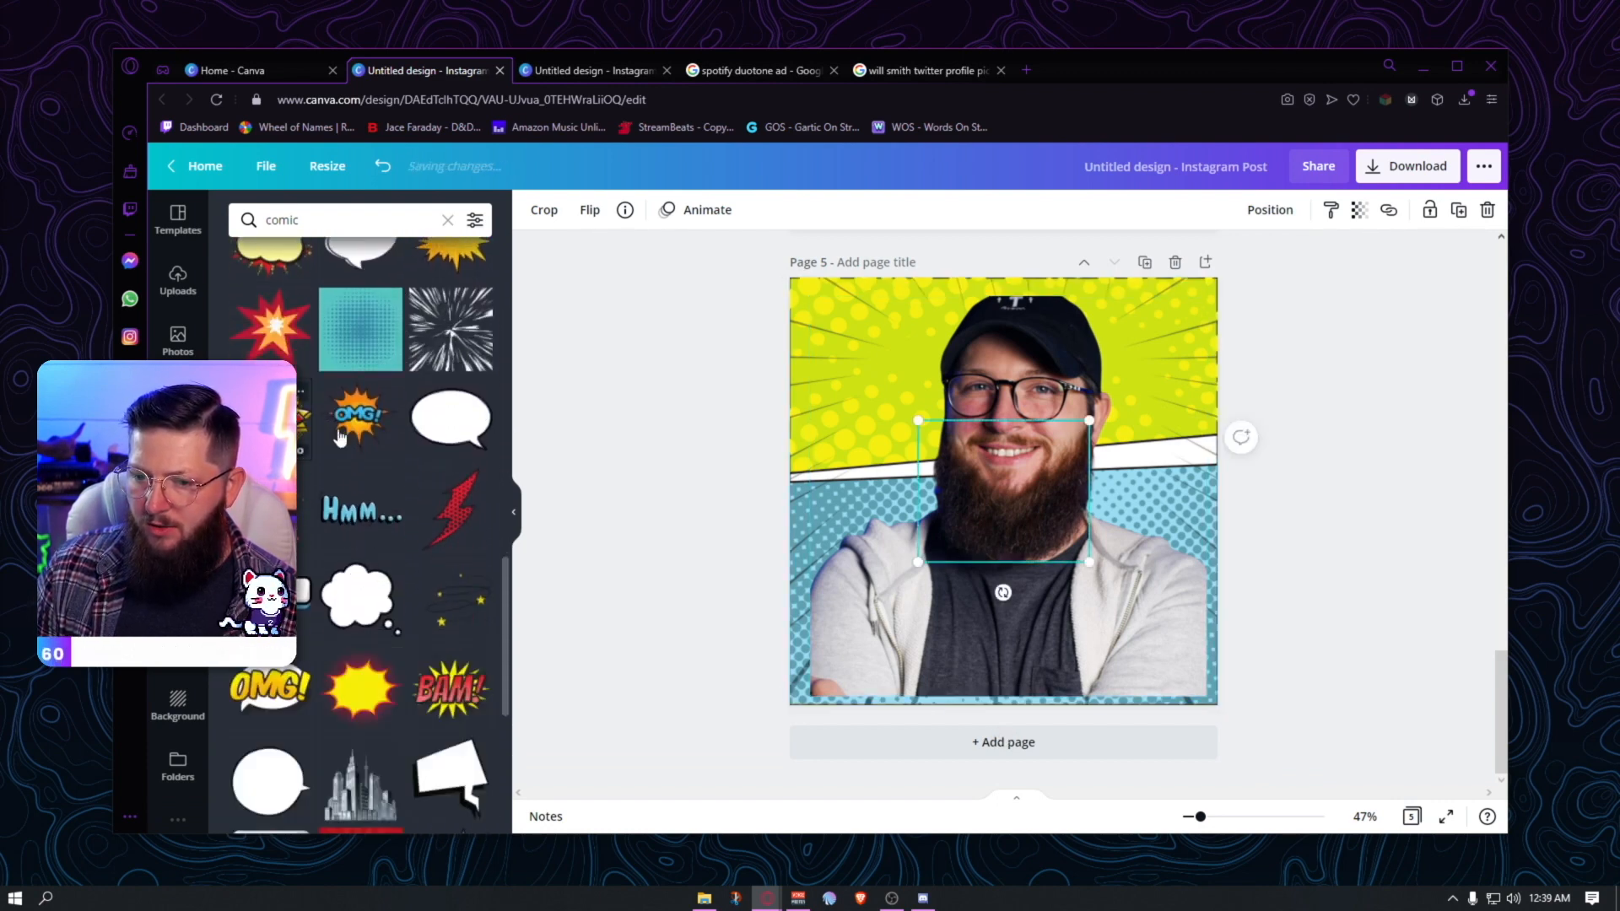
{"action": "left_click_drag", "start_coordinate": [1002, 592], "coordinate": [1105, 611]}
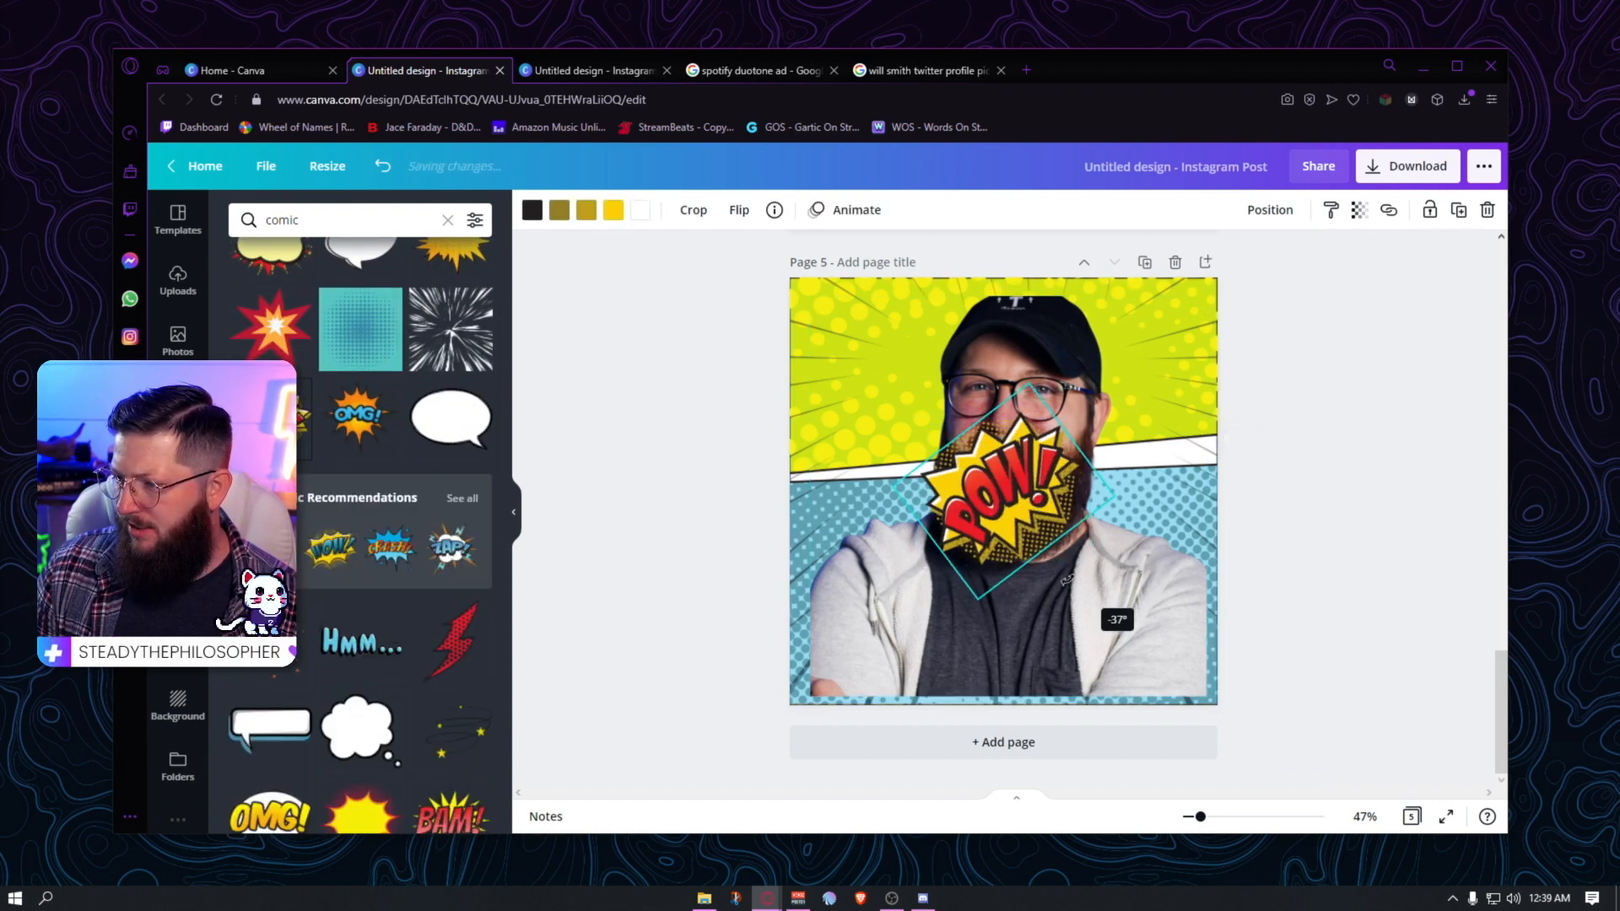
{"action": "left_click_drag", "start_coordinate": [994, 495], "coordinate": [856, 362]}
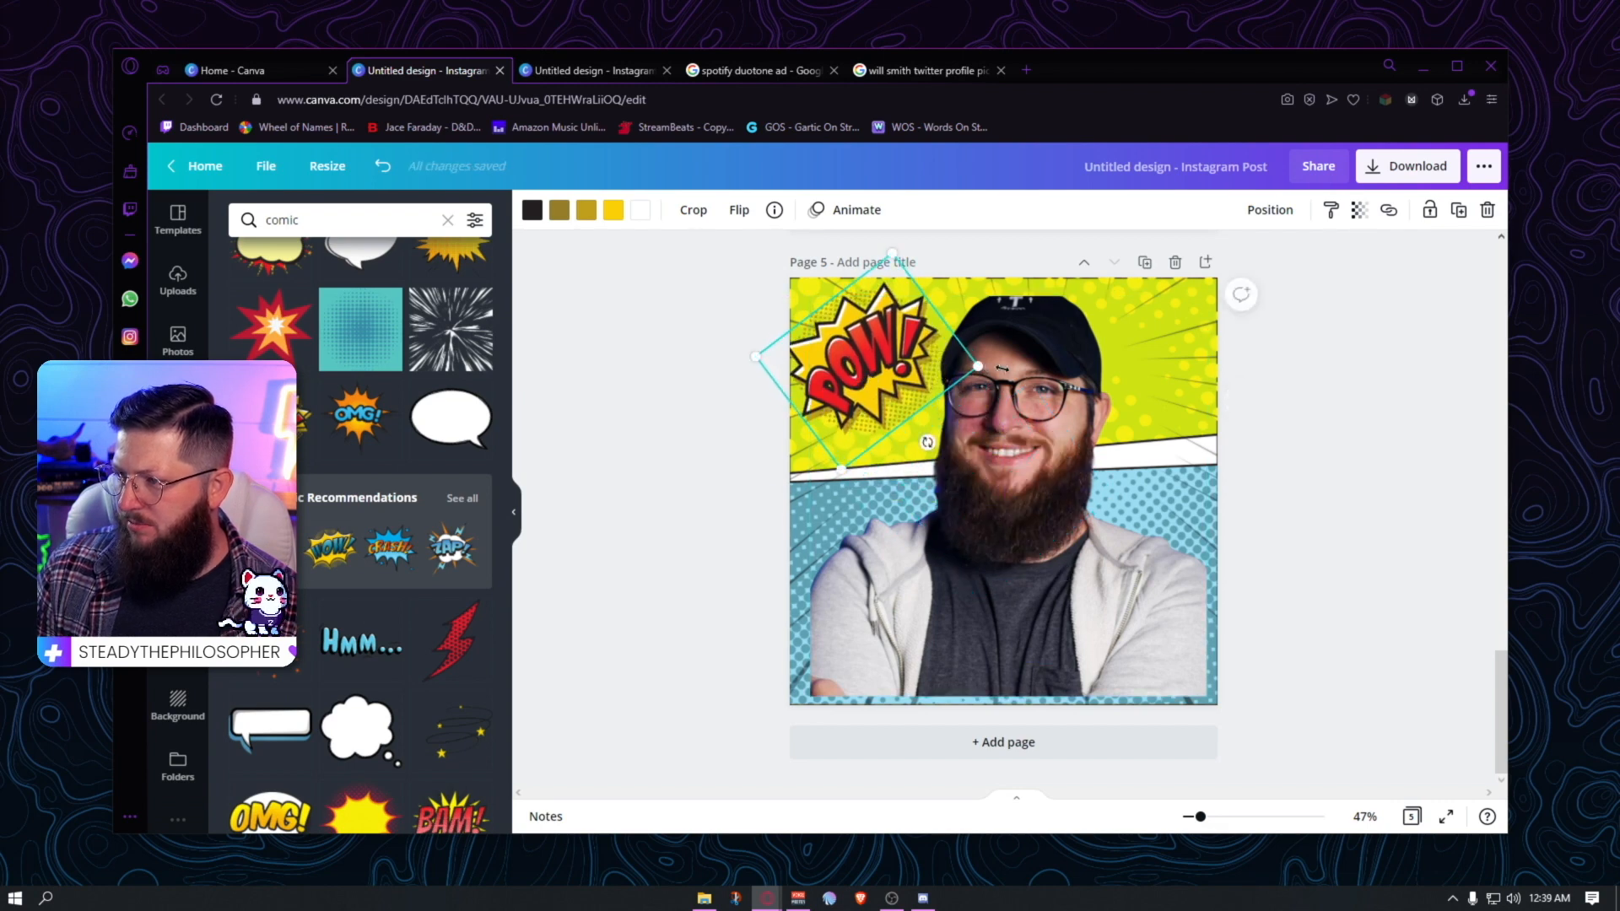
{"action": "left_click_drag", "start_coordinate": [976, 364], "coordinate": [1034, 369]}
- Send the "POW!" burst behind the portrait and shift the two slightly apart so the lettering clears the cap
{"action": "left_click", "coordinate": [1270, 209]}
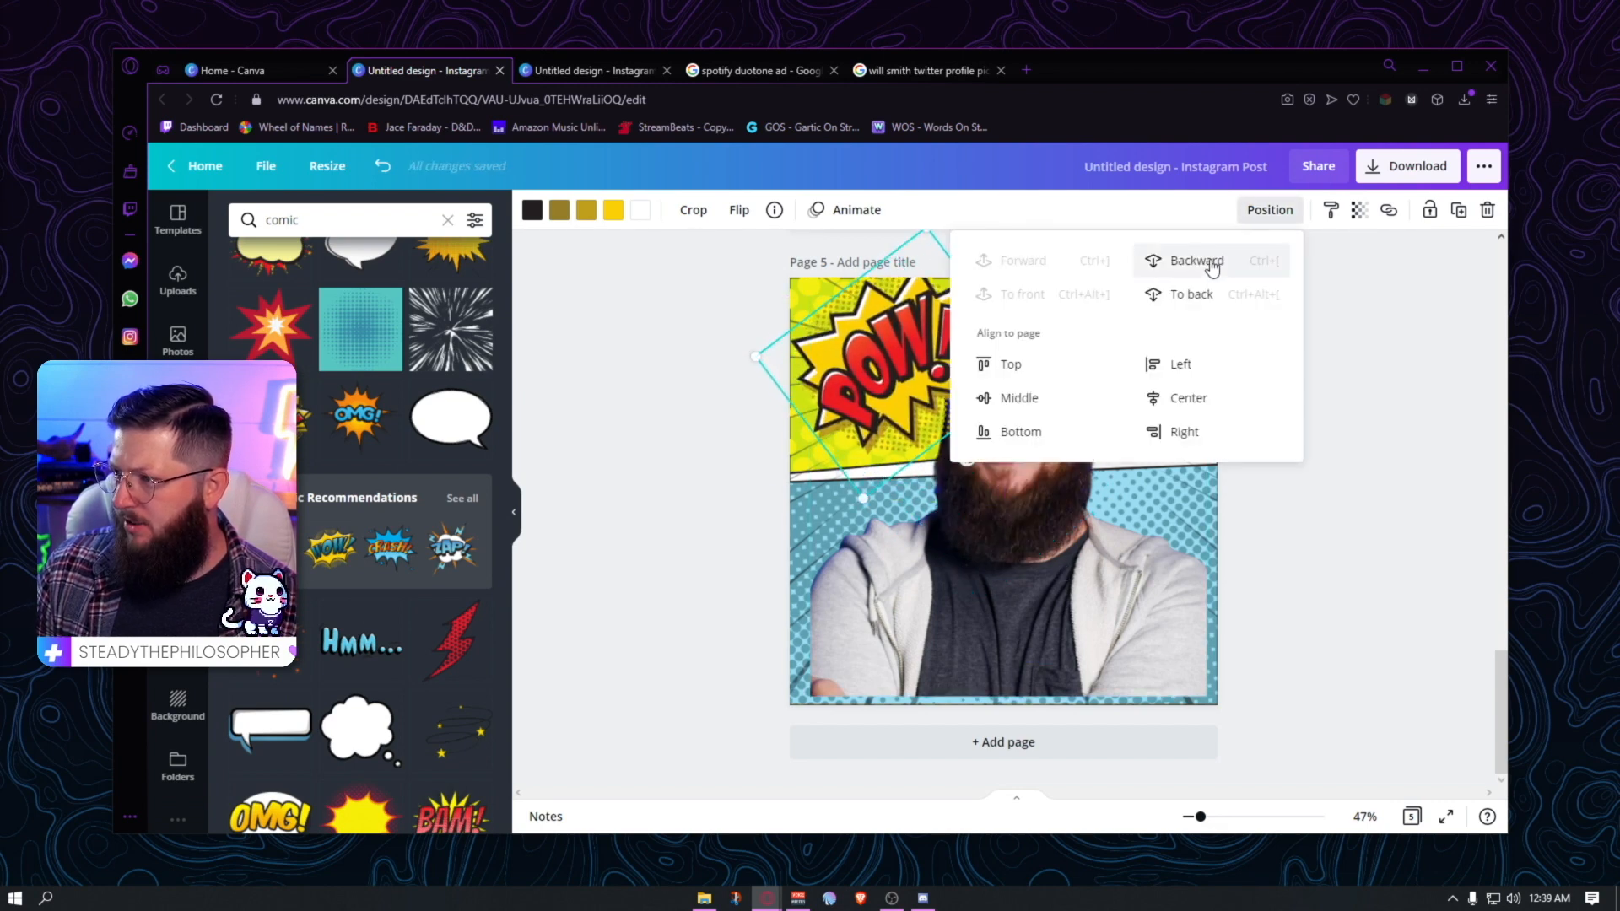
{"action": "left_click", "coordinate": [1215, 261]}
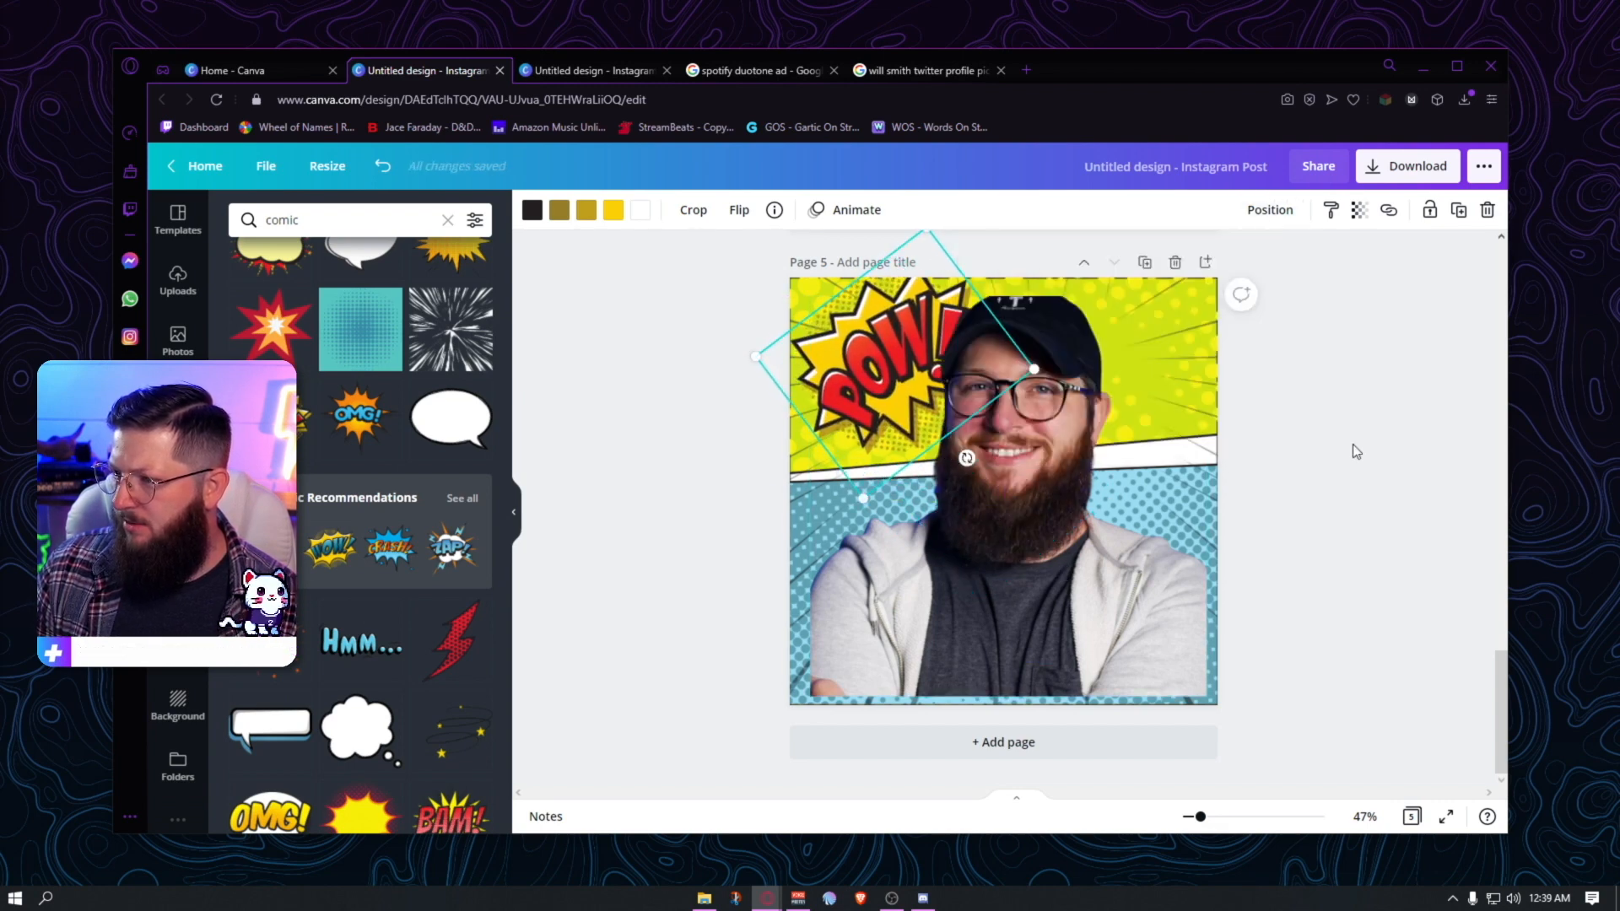
{"action": "left_click", "coordinate": [839, 381]}
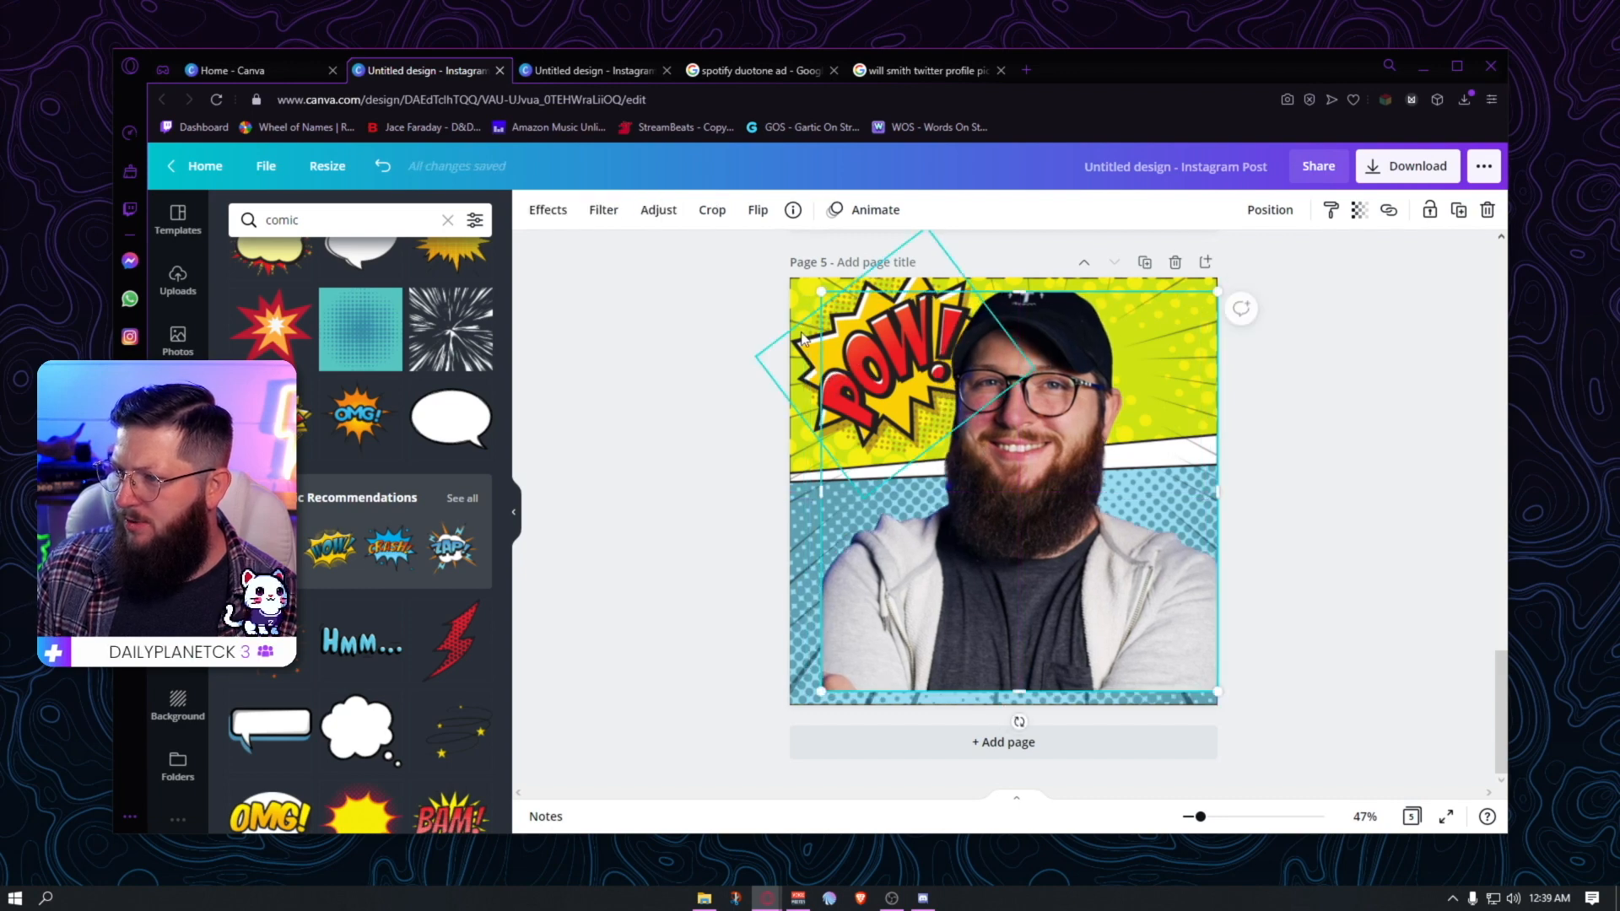
{"action": "left_click_drag", "start_coordinate": [802, 339], "coordinate": [790, 345]}
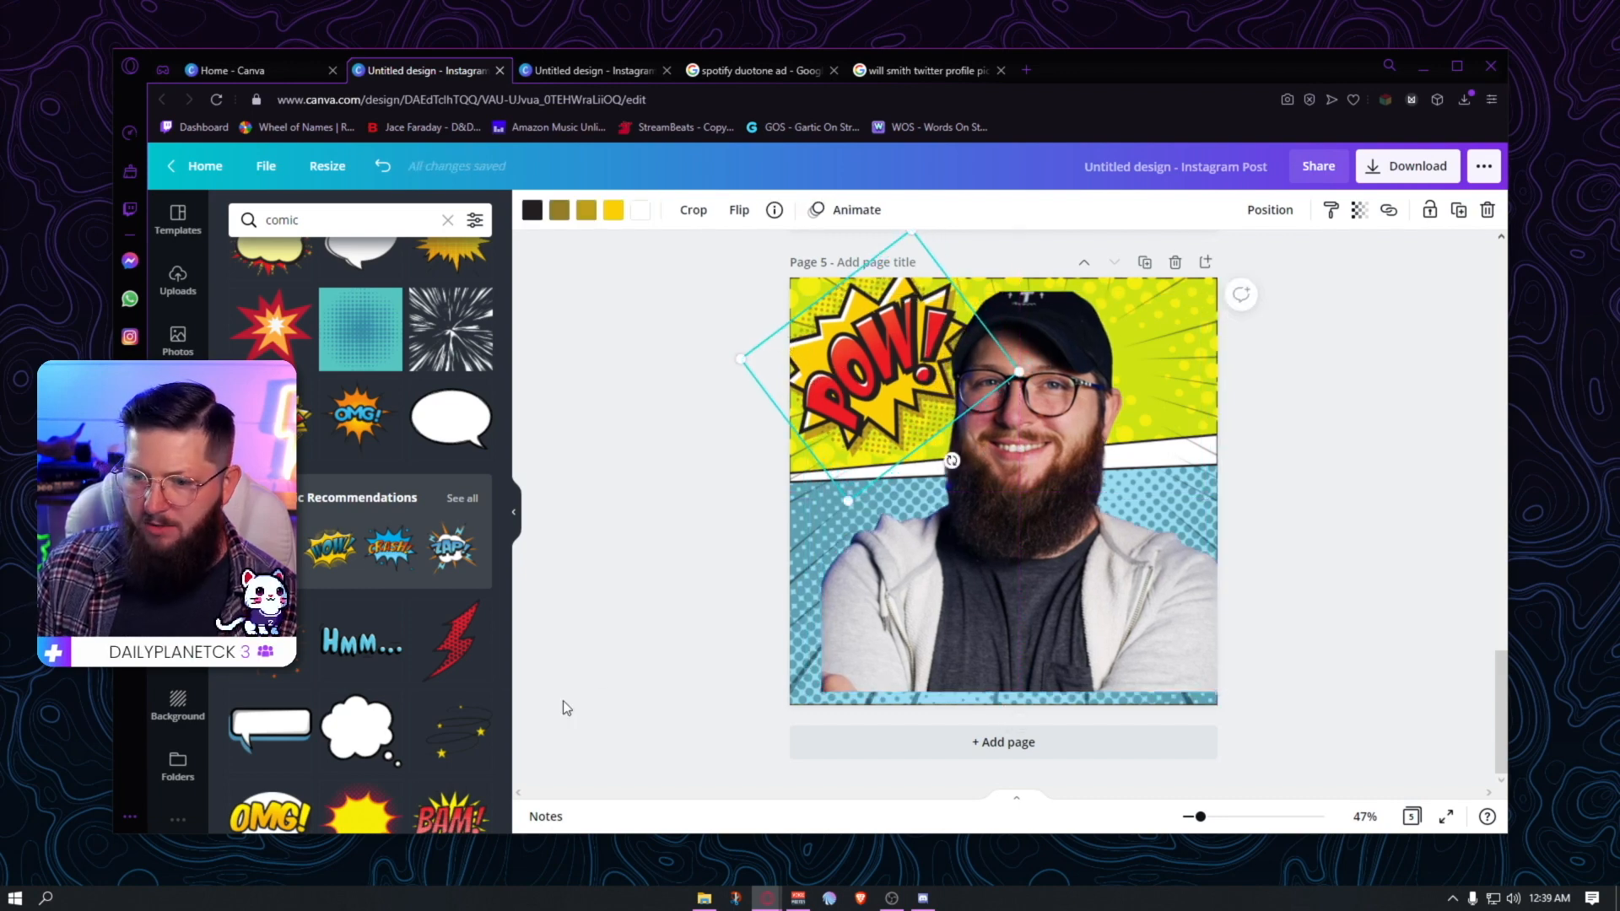
- Add the red dotted lightning bolt to page 5 on the opposite side of the head from the "POW!" burst
{"action": "scroll", "coordinate": [407, 699], "scroll_direction": "down", "scroll_amount": 2}
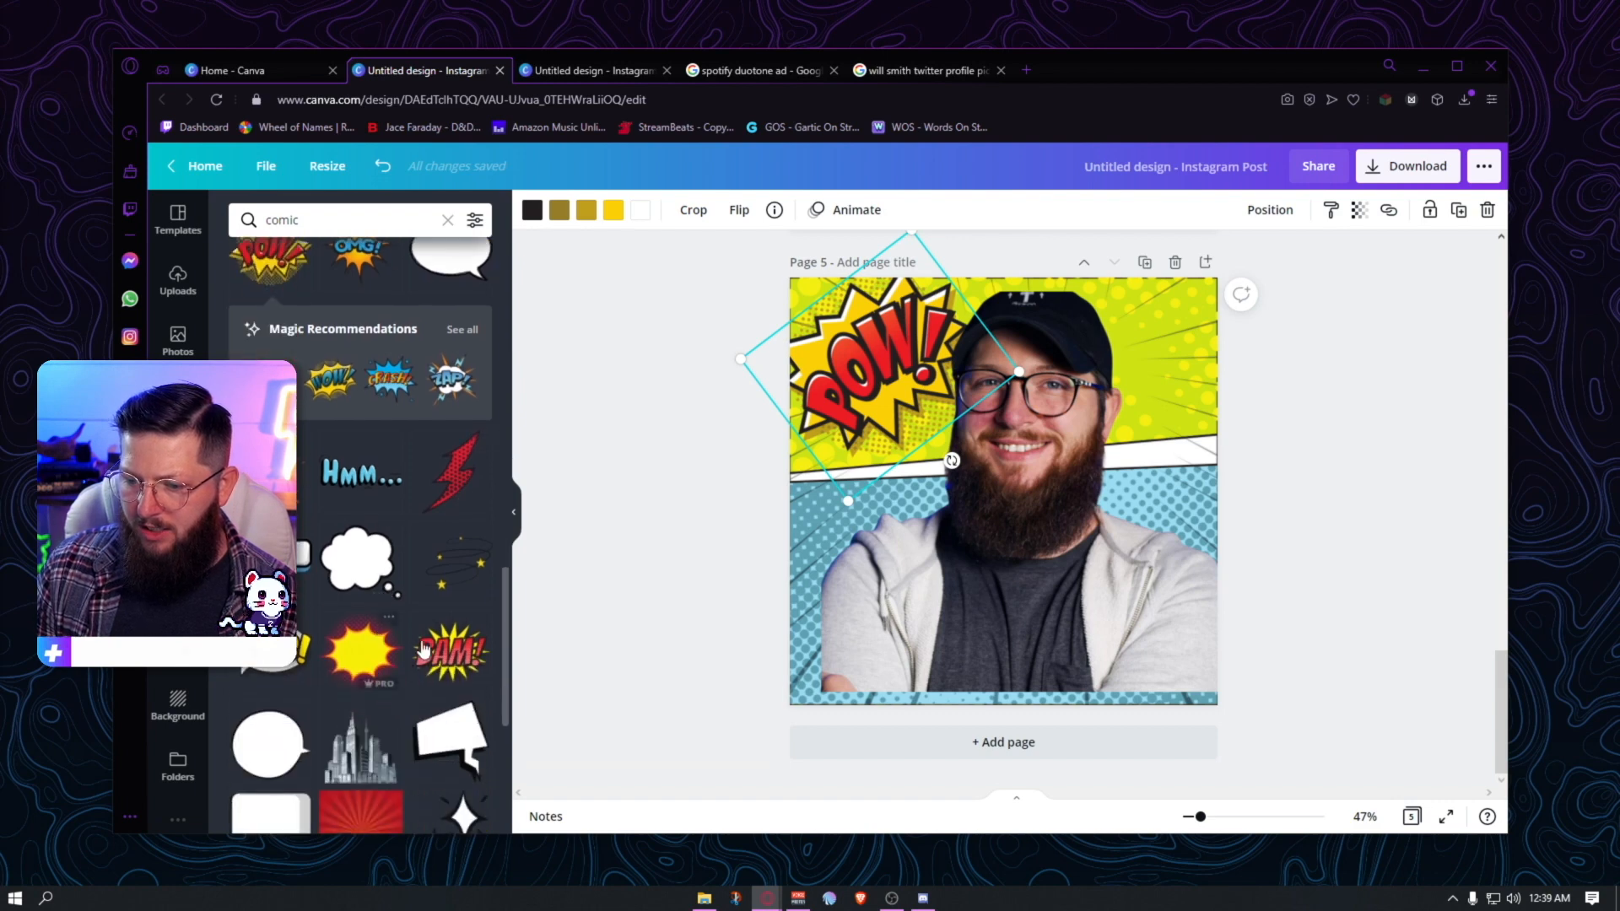
{"action": "left_click", "coordinate": [458, 470]}
{"action": "left_click_drag", "start_coordinate": [1042, 494], "coordinate": [1174, 412]}
{"action": "left_click", "coordinate": [1326, 472]}
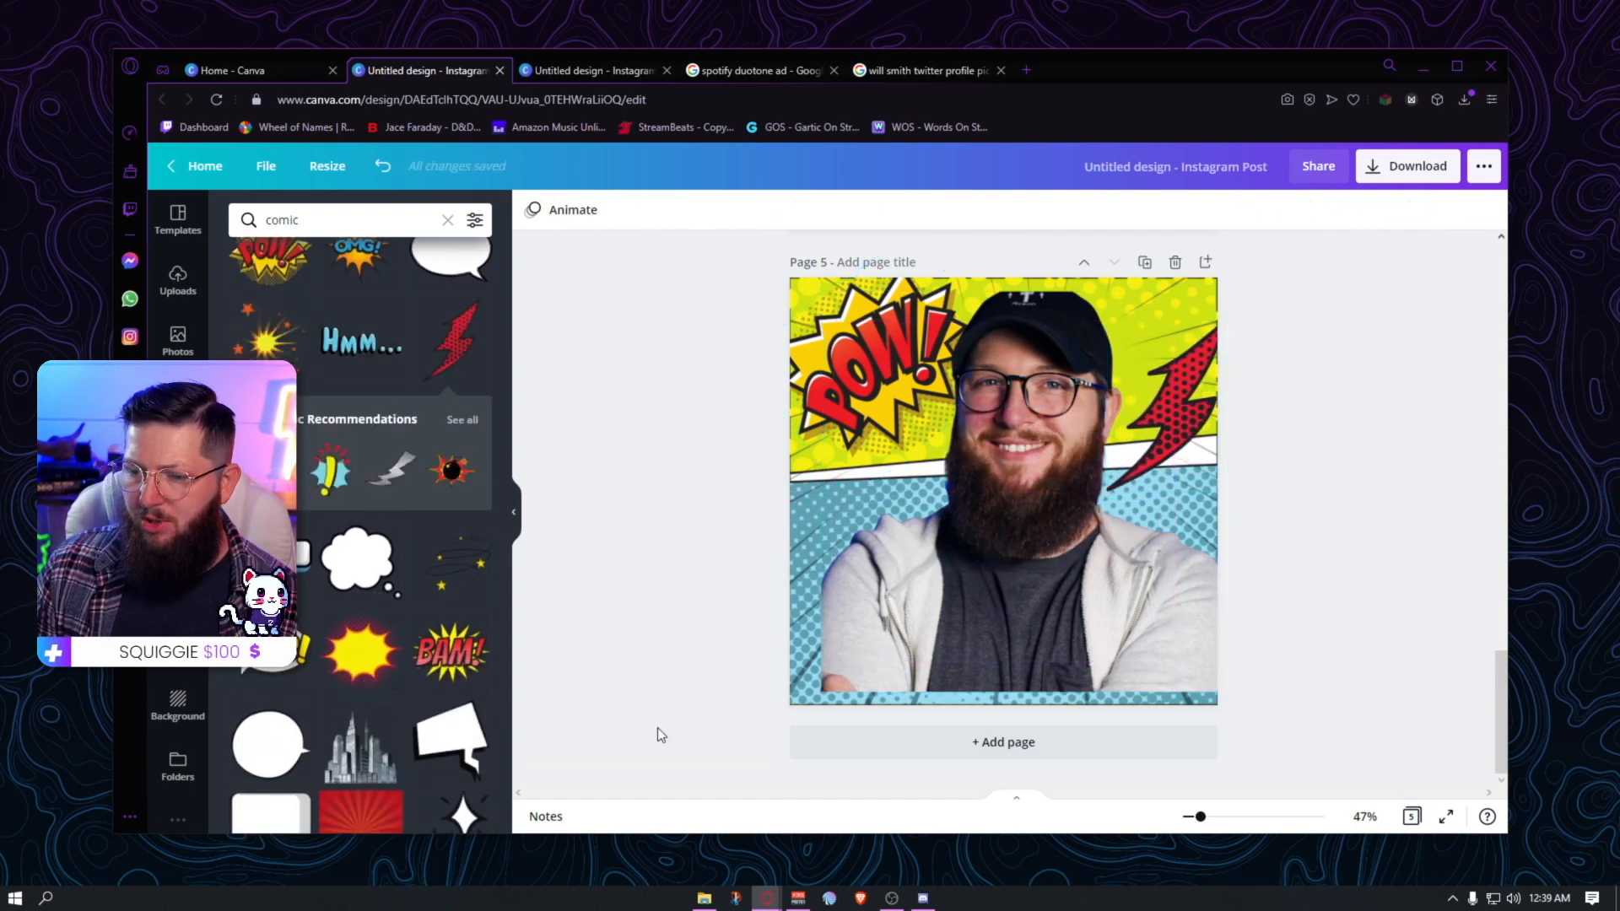
- Try the red-haired winking comic woman in the lower-left corner of page 5, and delete her
{"action": "scroll", "coordinate": [498, 717], "scroll_direction": "down", "scroll_amount": 3}
{"action": "left_click", "coordinate": [330, 654]}
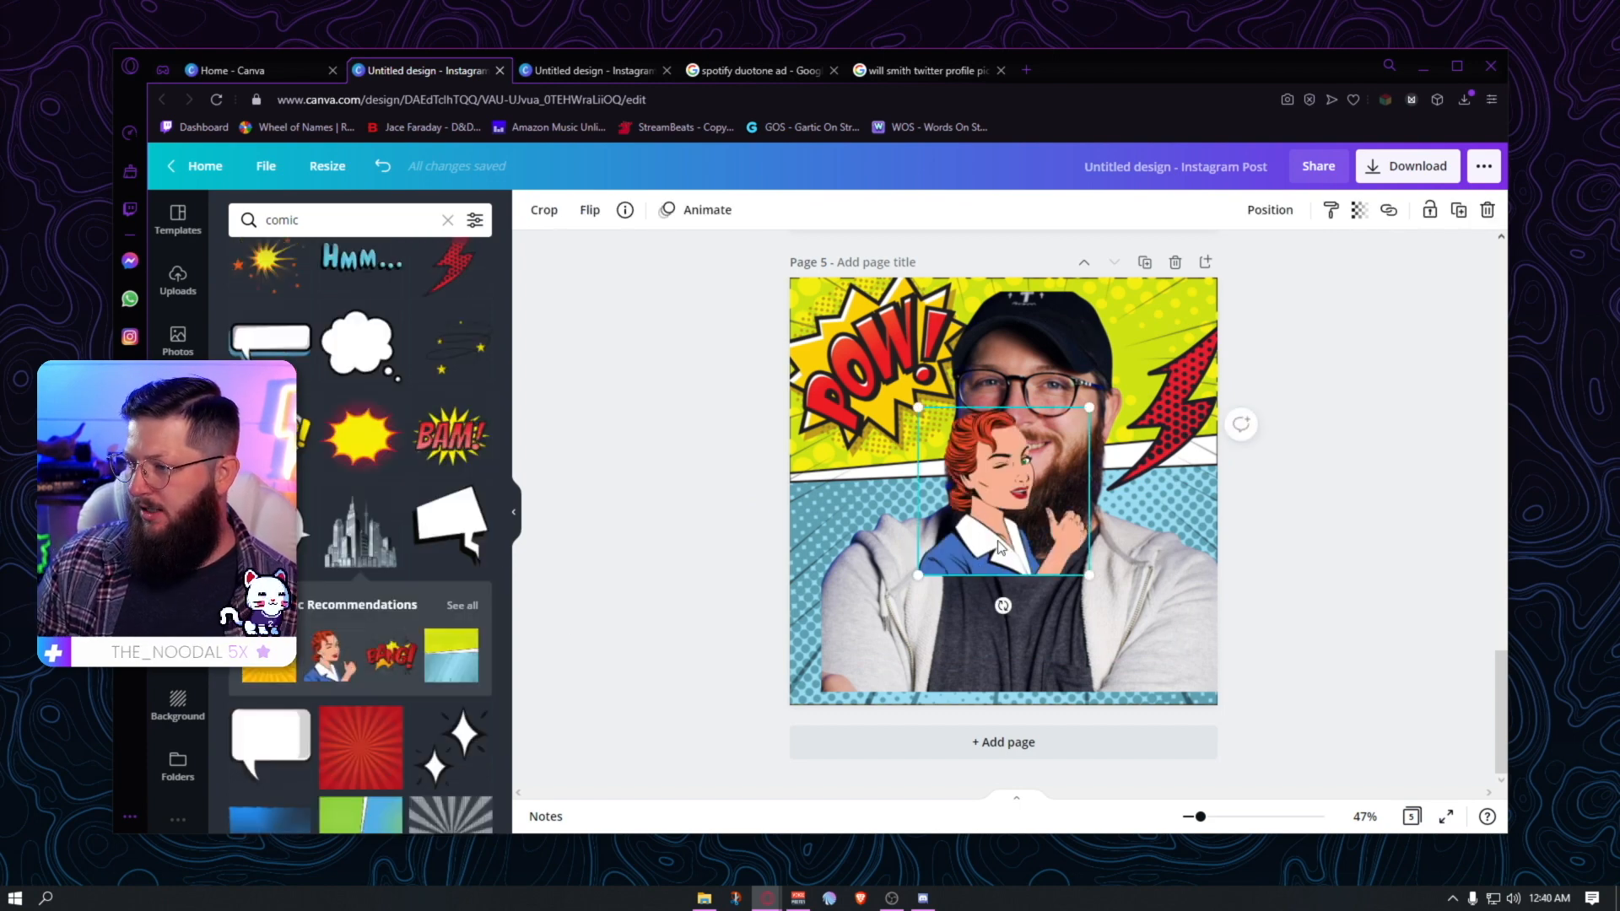
{"action": "left_click_drag", "start_coordinate": [999, 547], "coordinate": [870, 677]}
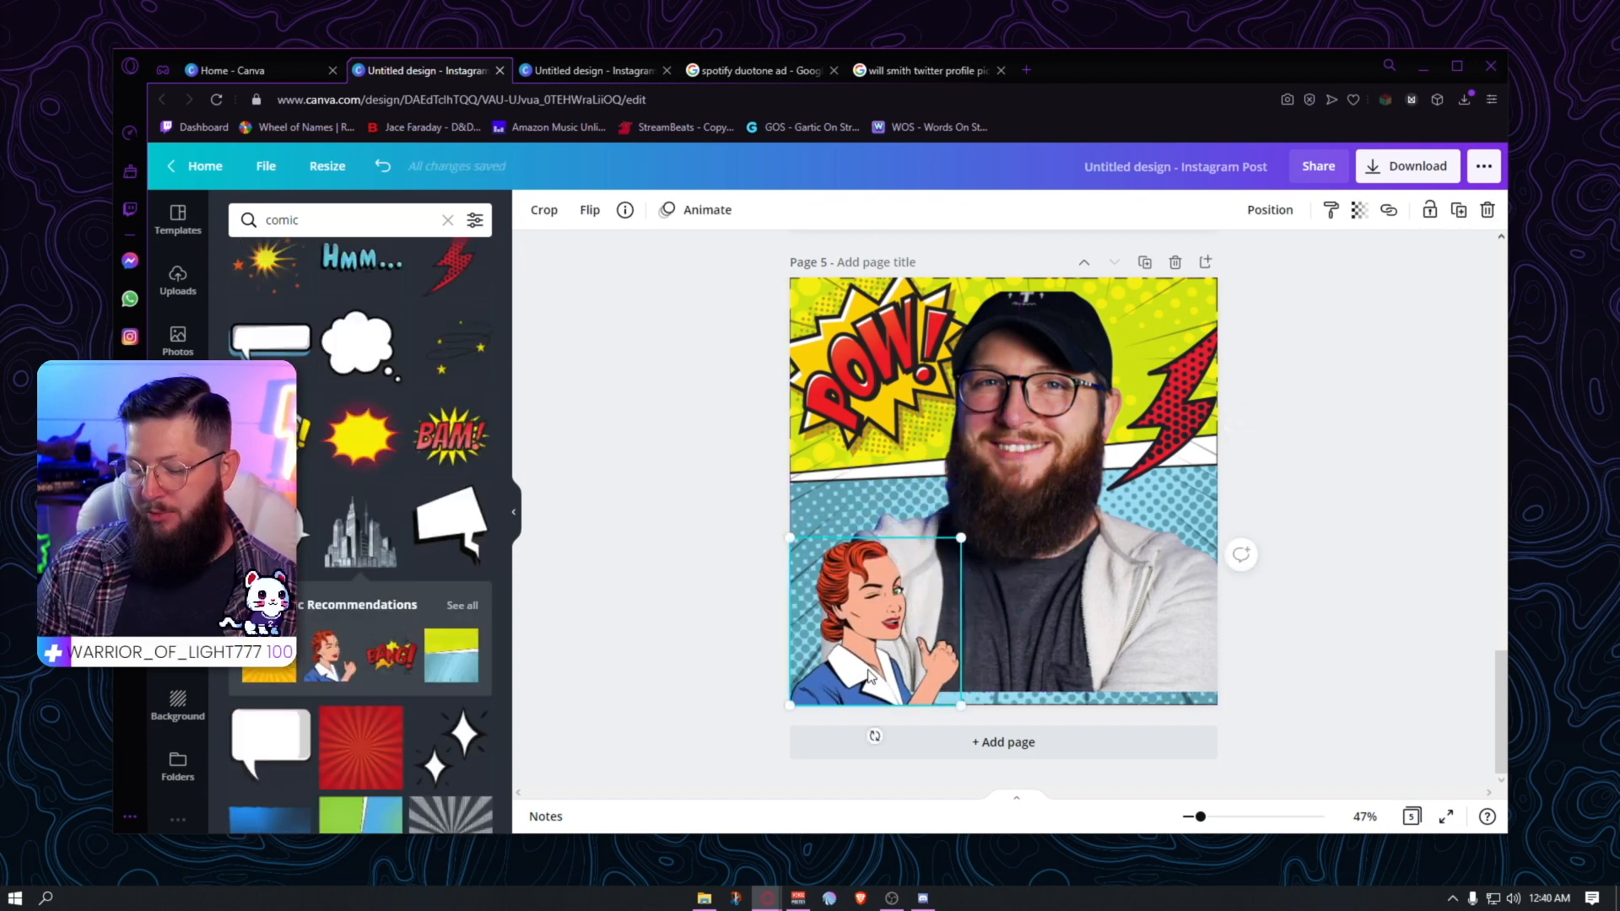
{"action": "key", "text": "Delete"}
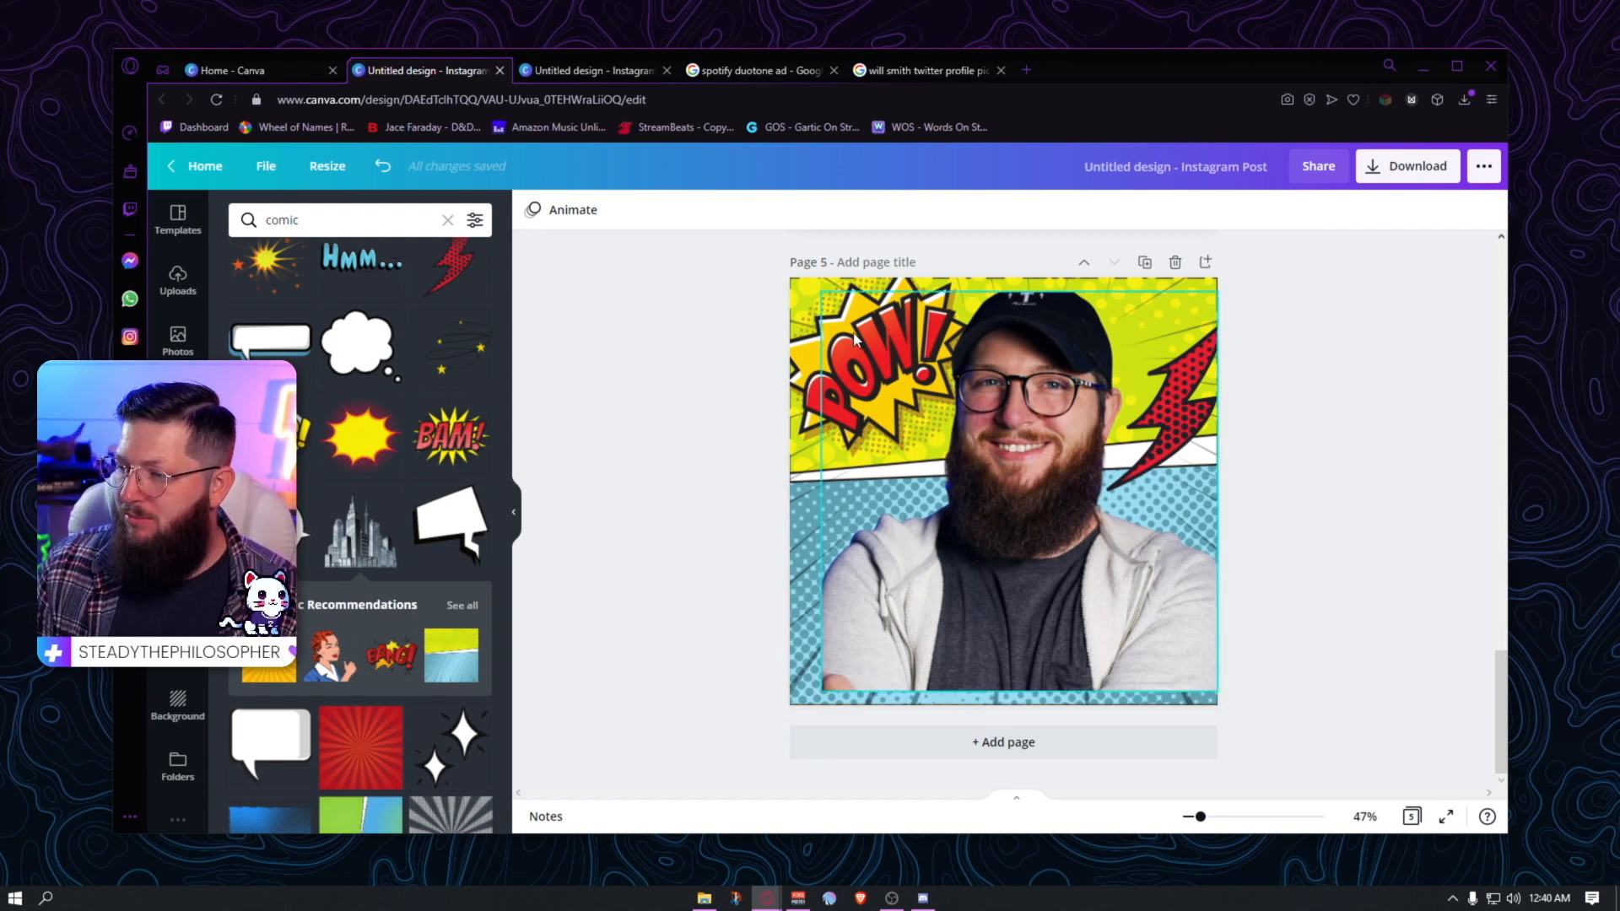
- Move the "POW!" burst down beside the face so it sits away from the page's upper corner
{"action": "left_click_drag", "start_coordinate": [810, 359], "coordinate": [817, 433]}
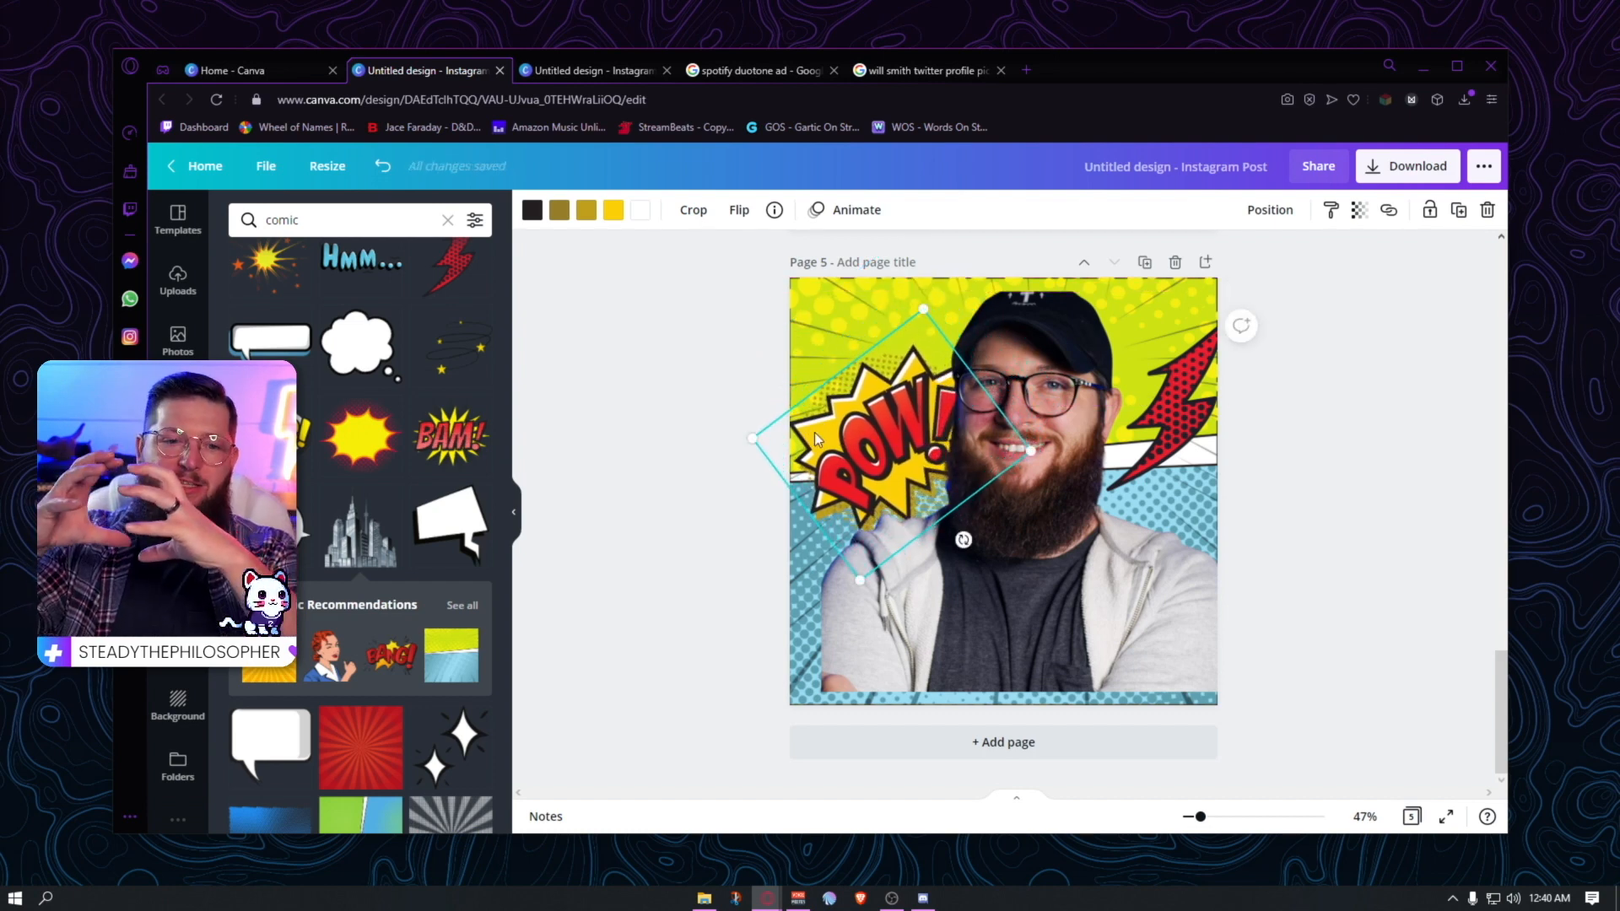
- Search the elements for "circle", try a red ring filling page 5 as a circular crop guide, and delete it
{"action": "left_click", "coordinate": [344, 222]}
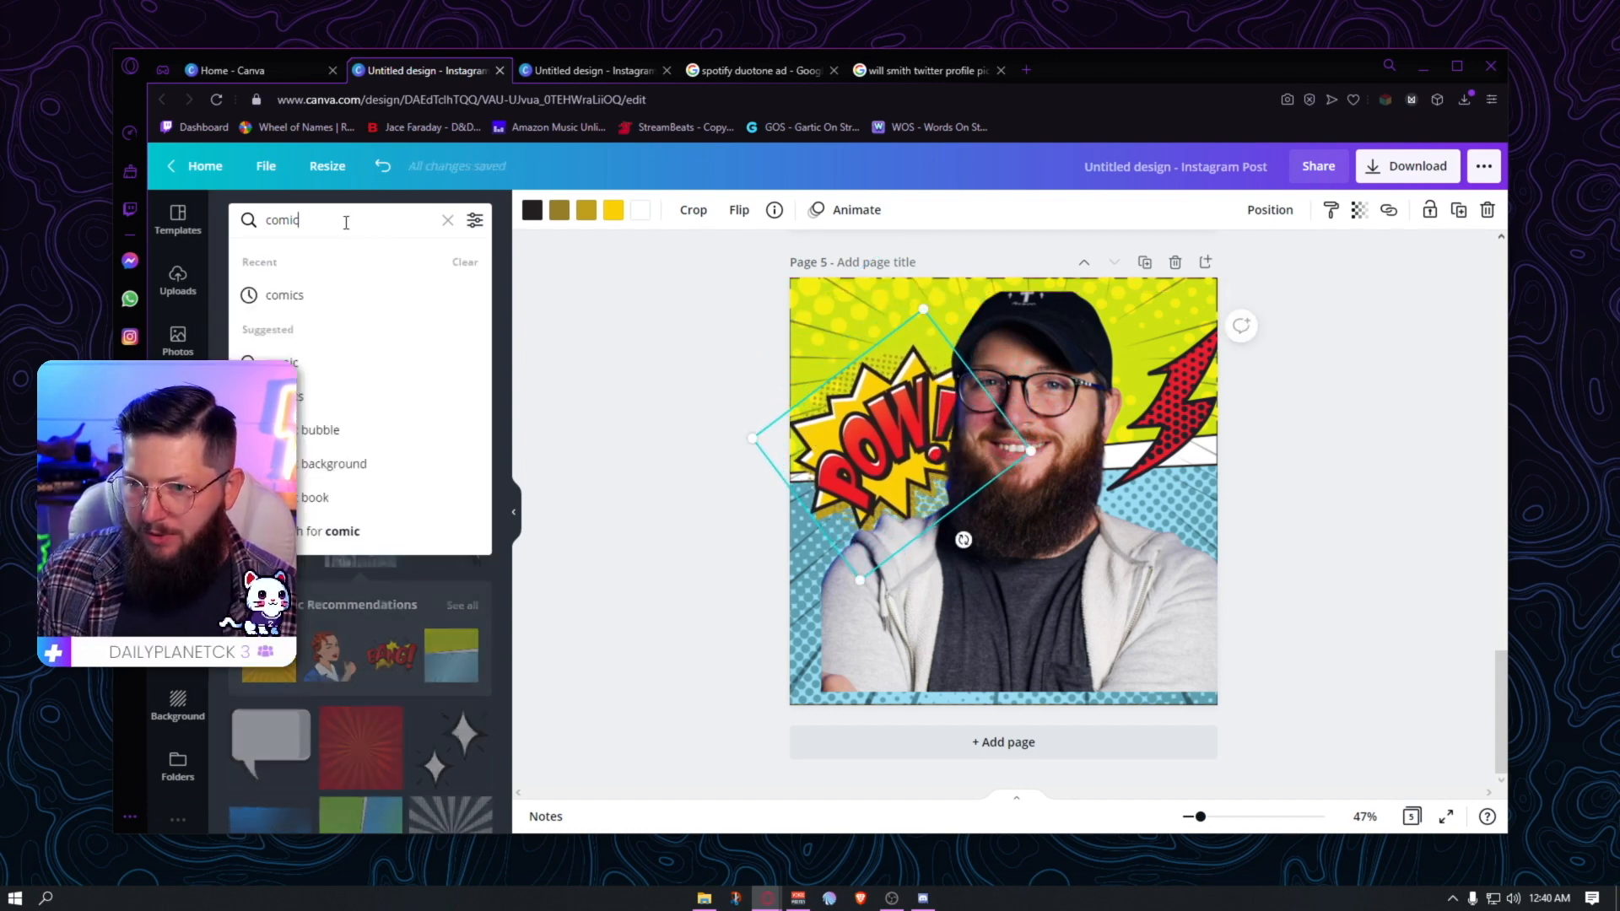
{"action": "type", "text": "circle"}
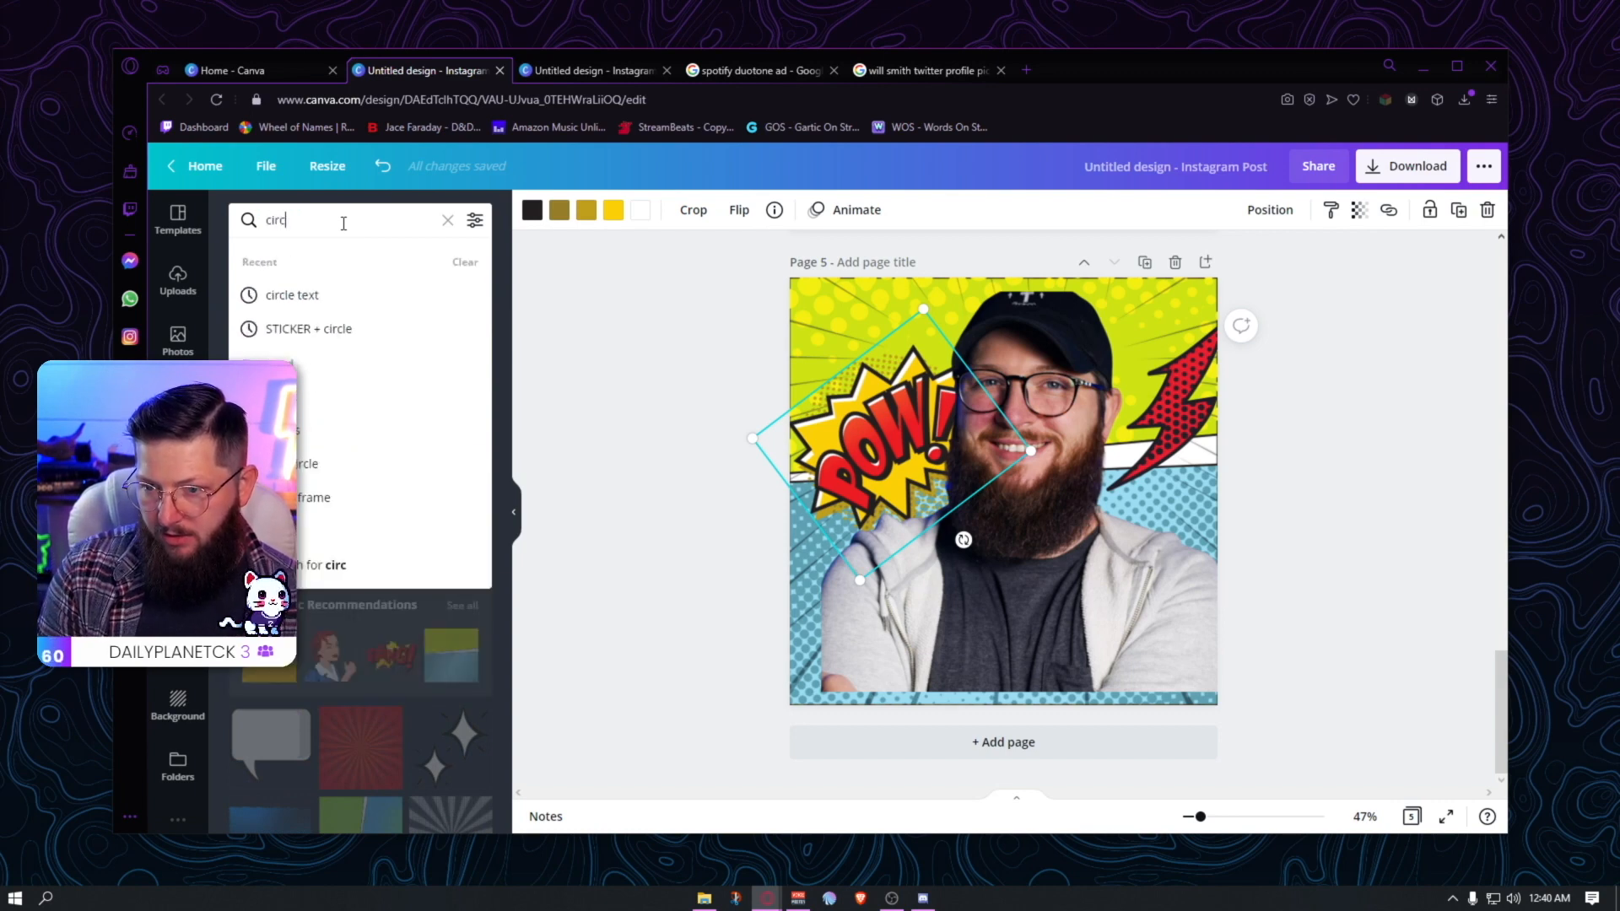
{"action": "key", "text": "Return"}
{"action": "left_click", "coordinate": [387, 350]}
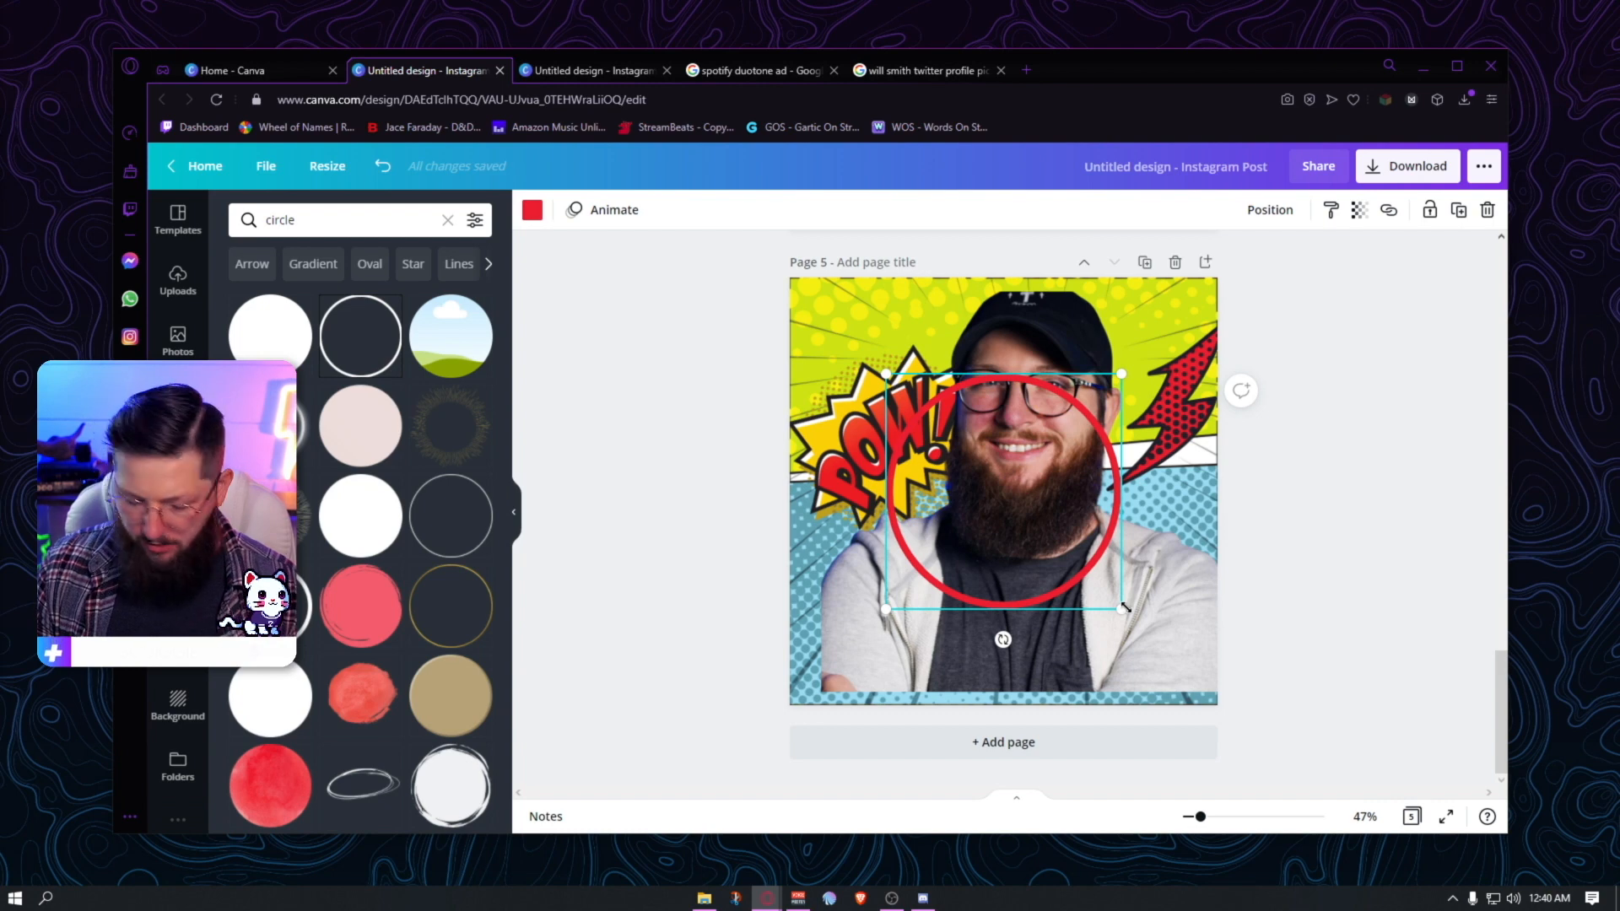
{"action": "left_click_drag", "start_coordinate": [1123, 605], "coordinate": [1231, 696]}
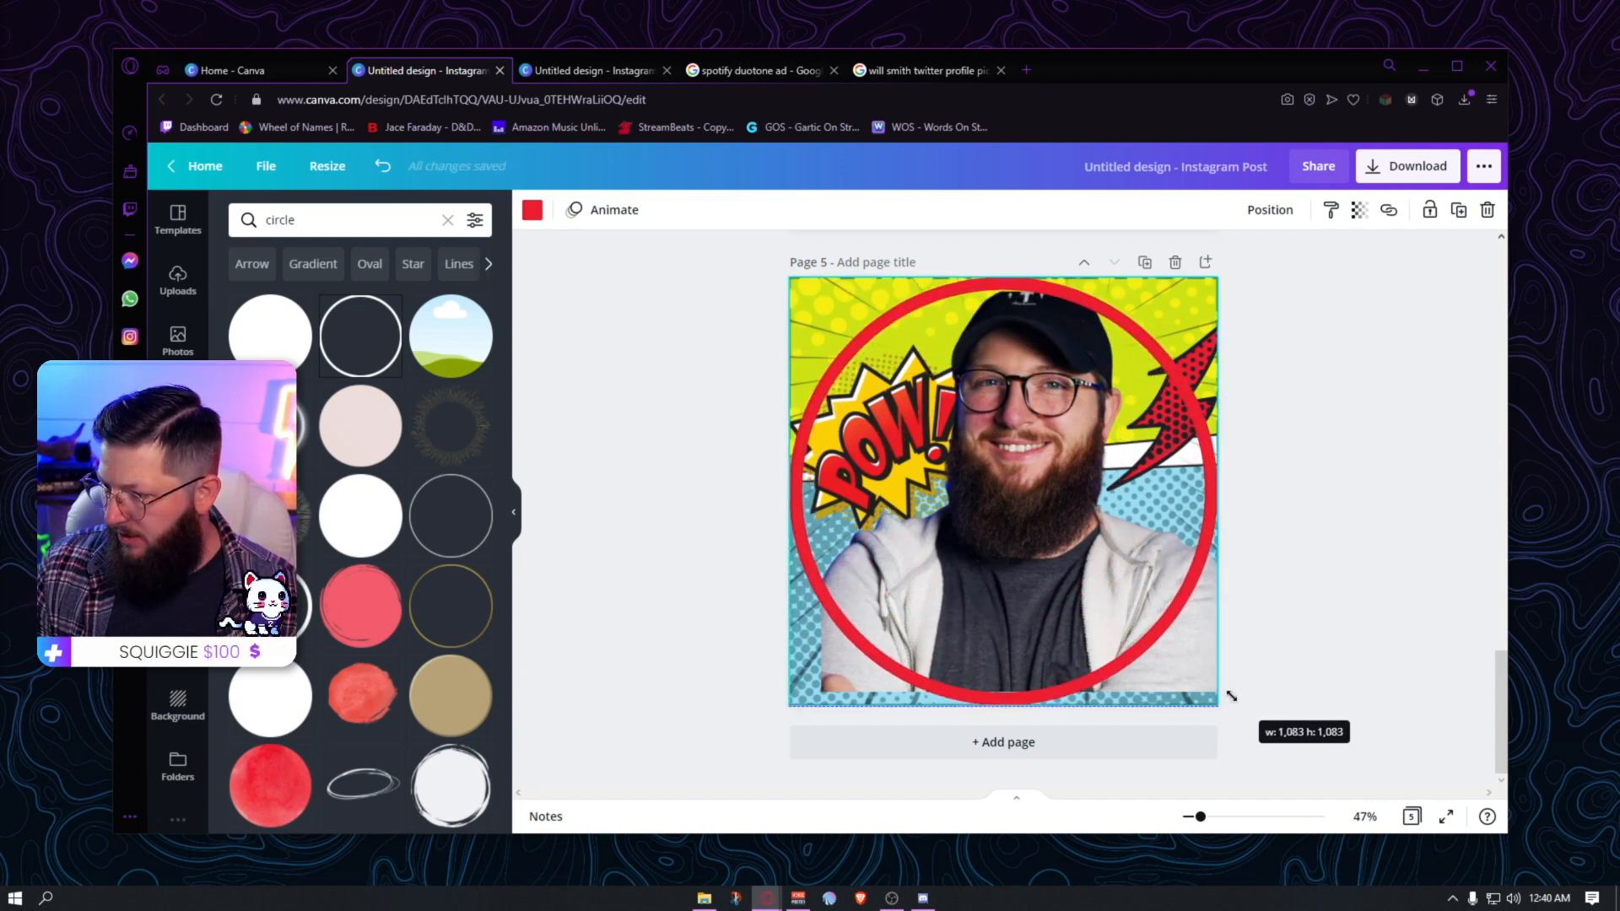
{"action": "left_click", "coordinate": [1352, 496]}
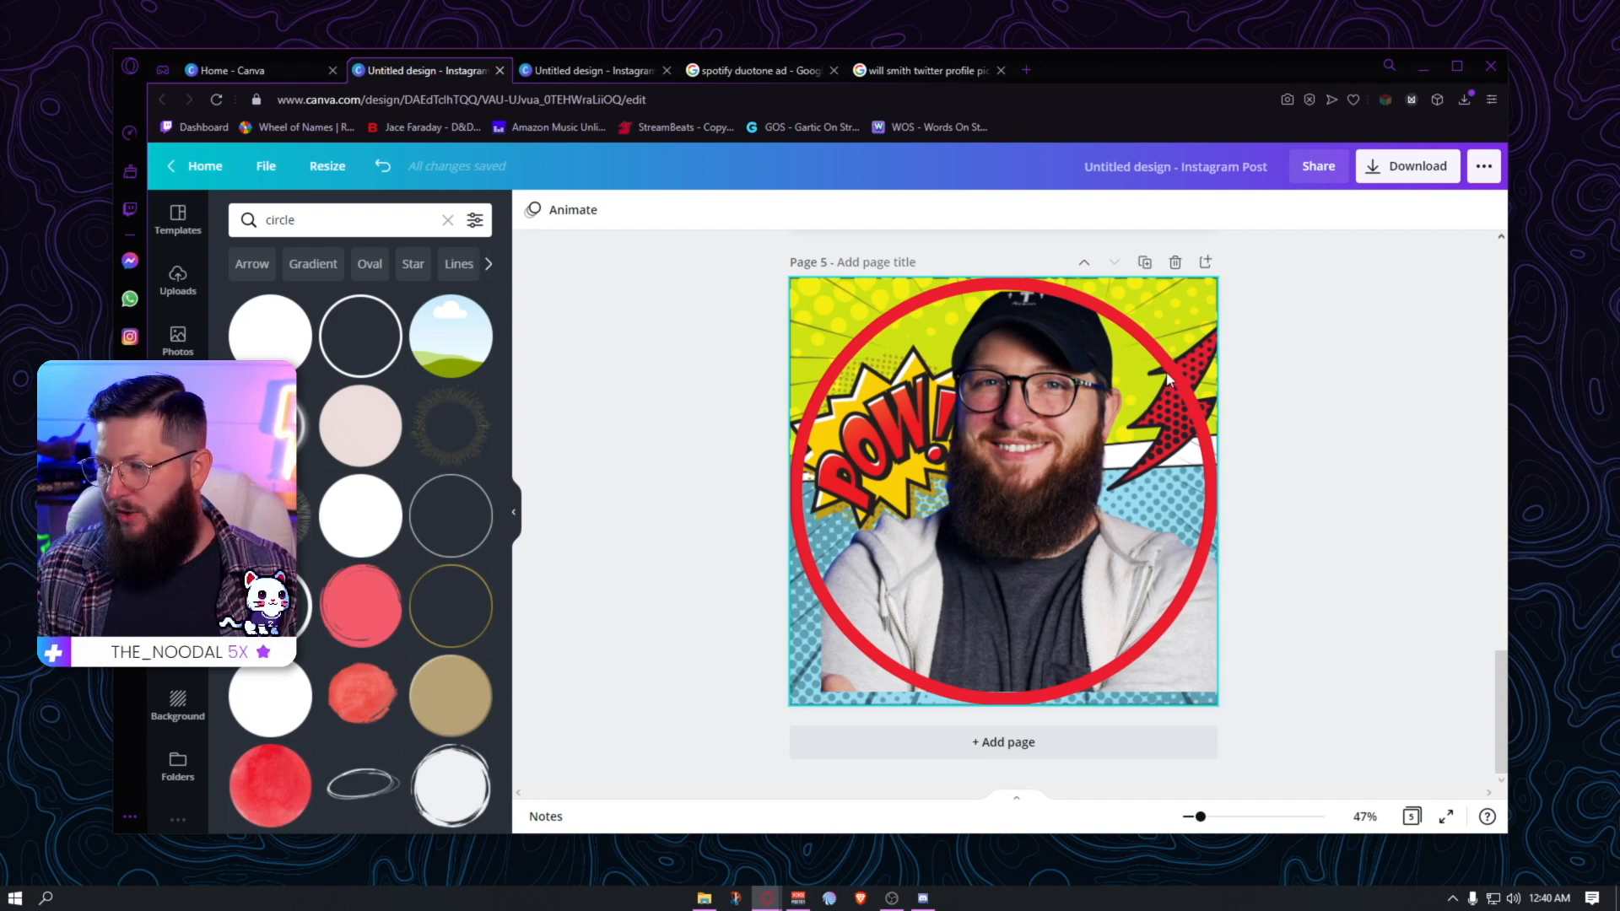
{"action": "left_click", "coordinate": [1211, 365]}
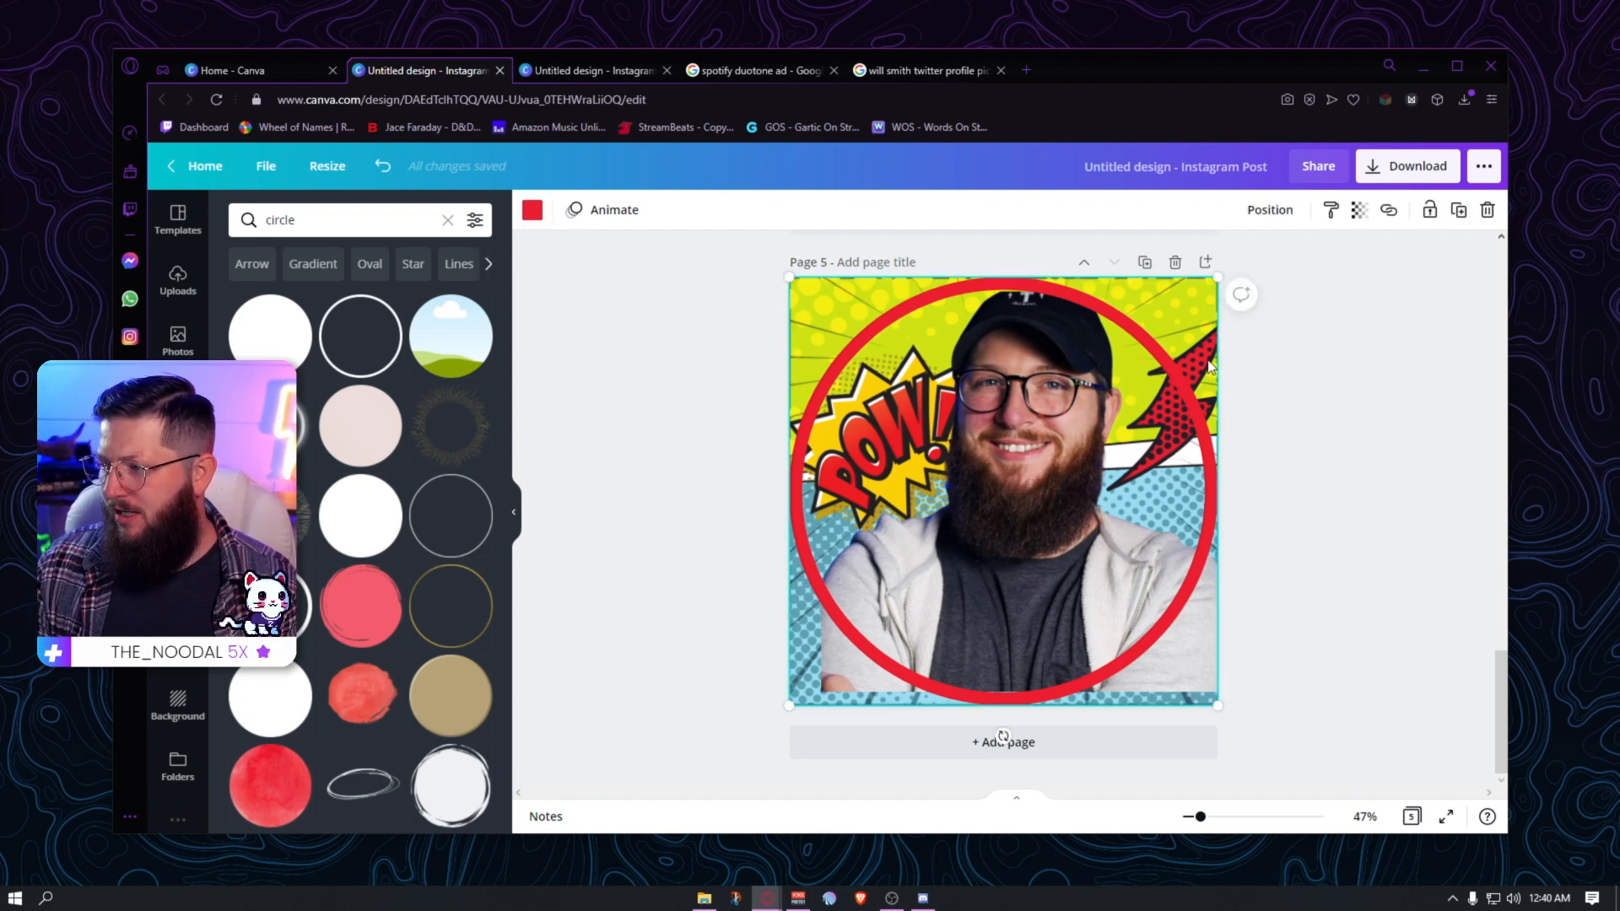
{"action": "key", "text": "Delete"}
- Move the red lightning bolt slightly lower beside the portrait on page 5
{"action": "left_click", "coordinate": [1208, 459]}
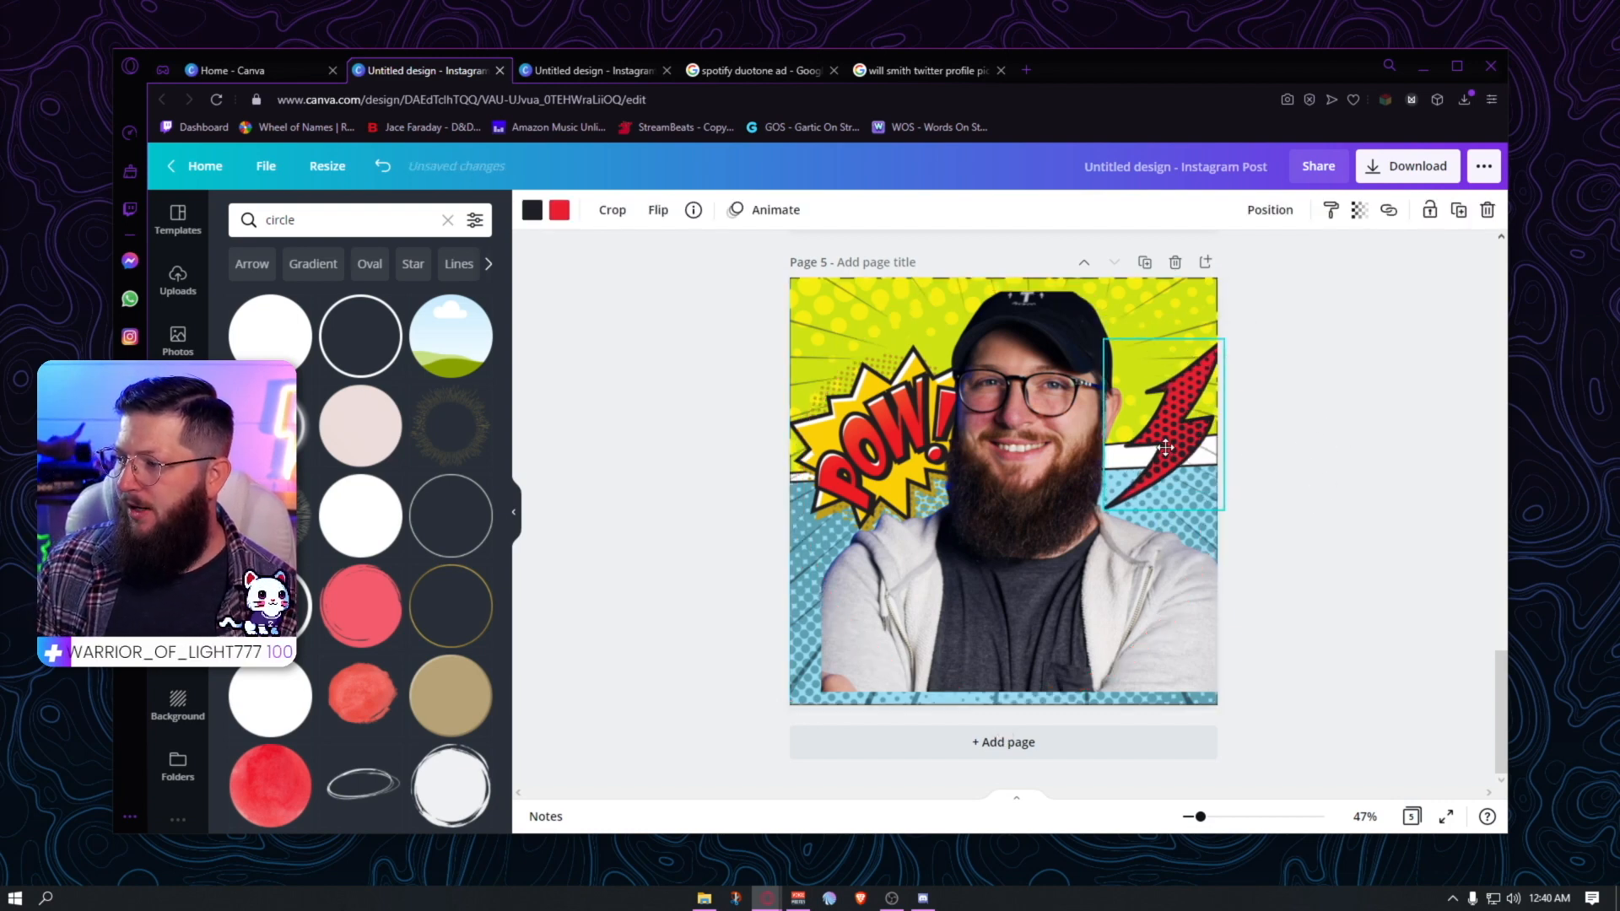
{"action": "left_click", "coordinate": [1342, 460]}
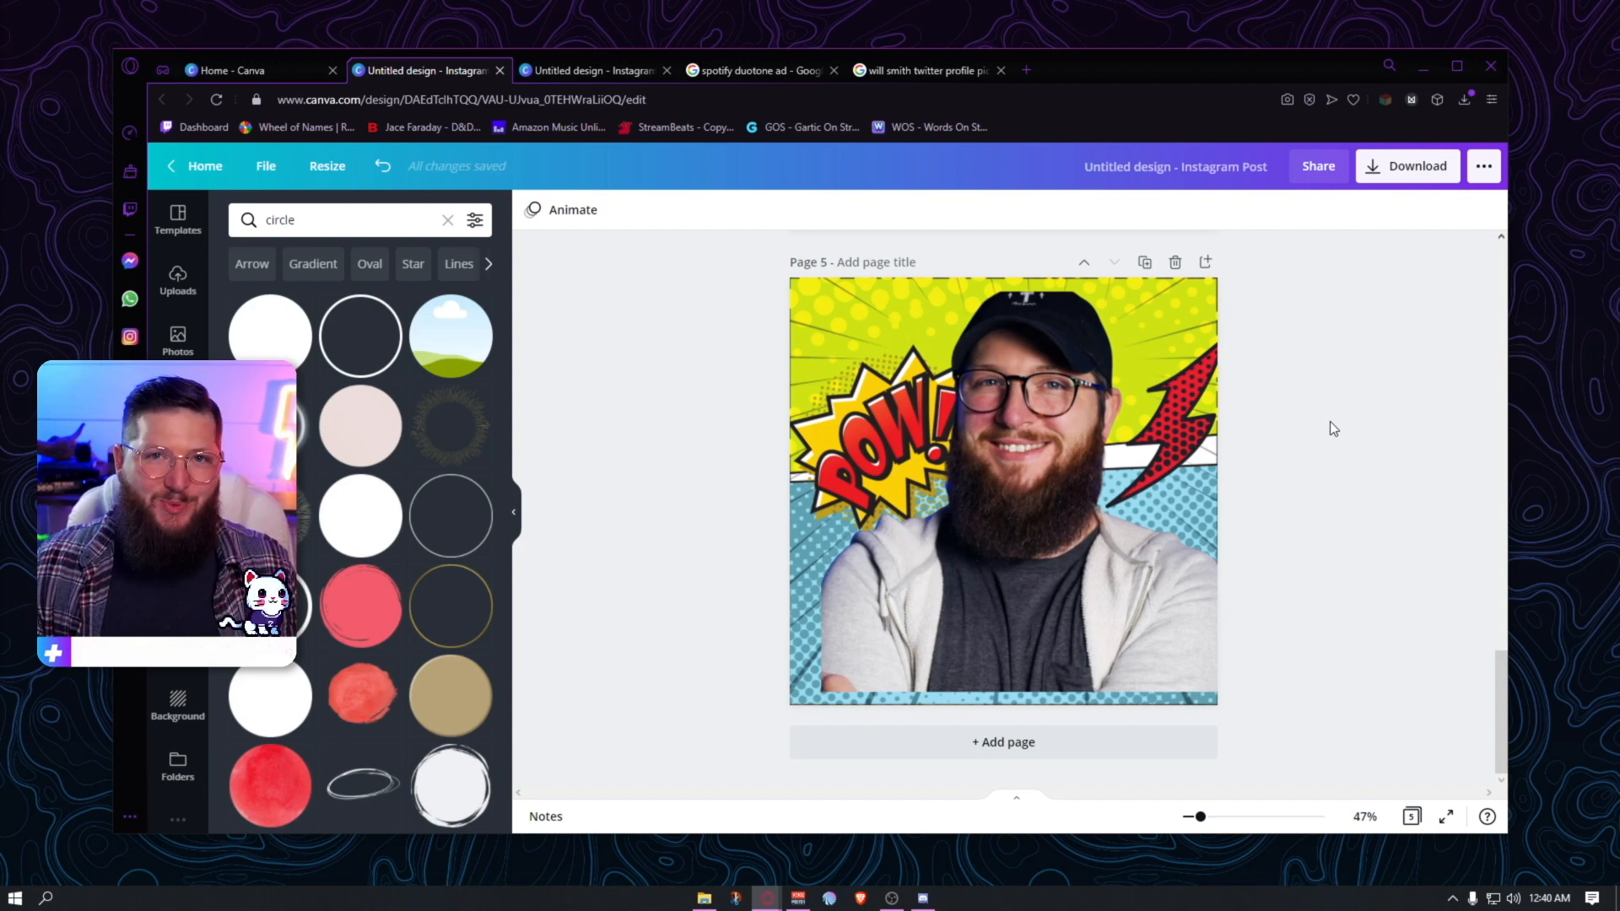
- Duplicate page 5 and delete the lightning bolt, "POW!" burst and both comic backgrounds from the copy, keeping only the portrait
{"action": "left_click", "coordinate": [1144, 263]}
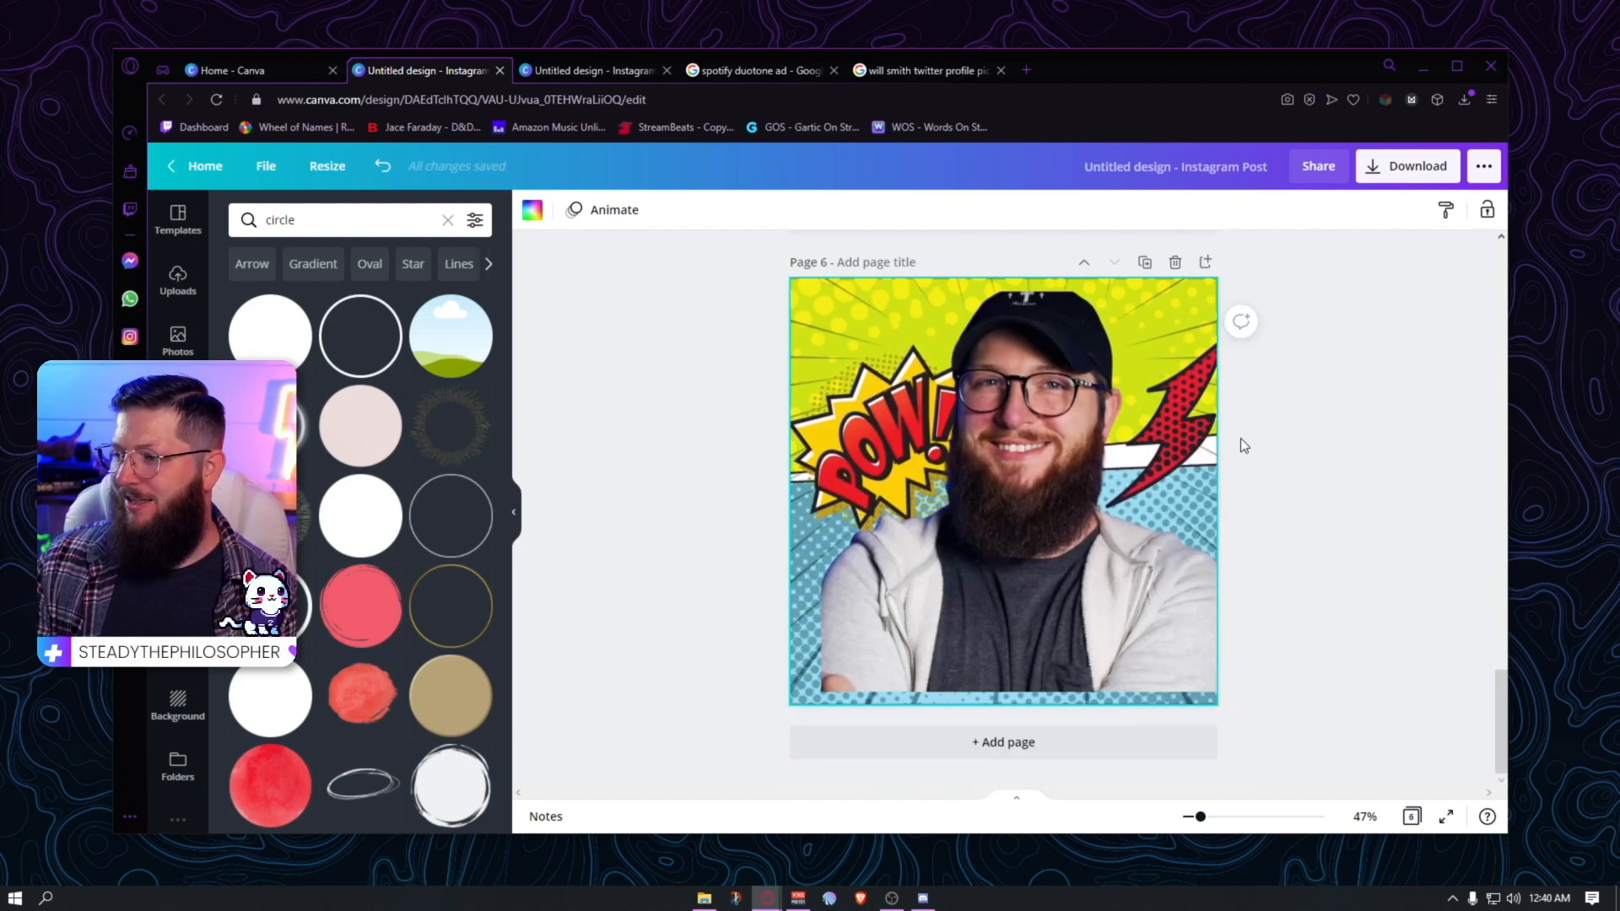
{"action": "left_click", "coordinate": [1176, 436]}
{"action": "key", "text": "Delete"}
{"action": "left_click", "coordinate": [830, 434]}
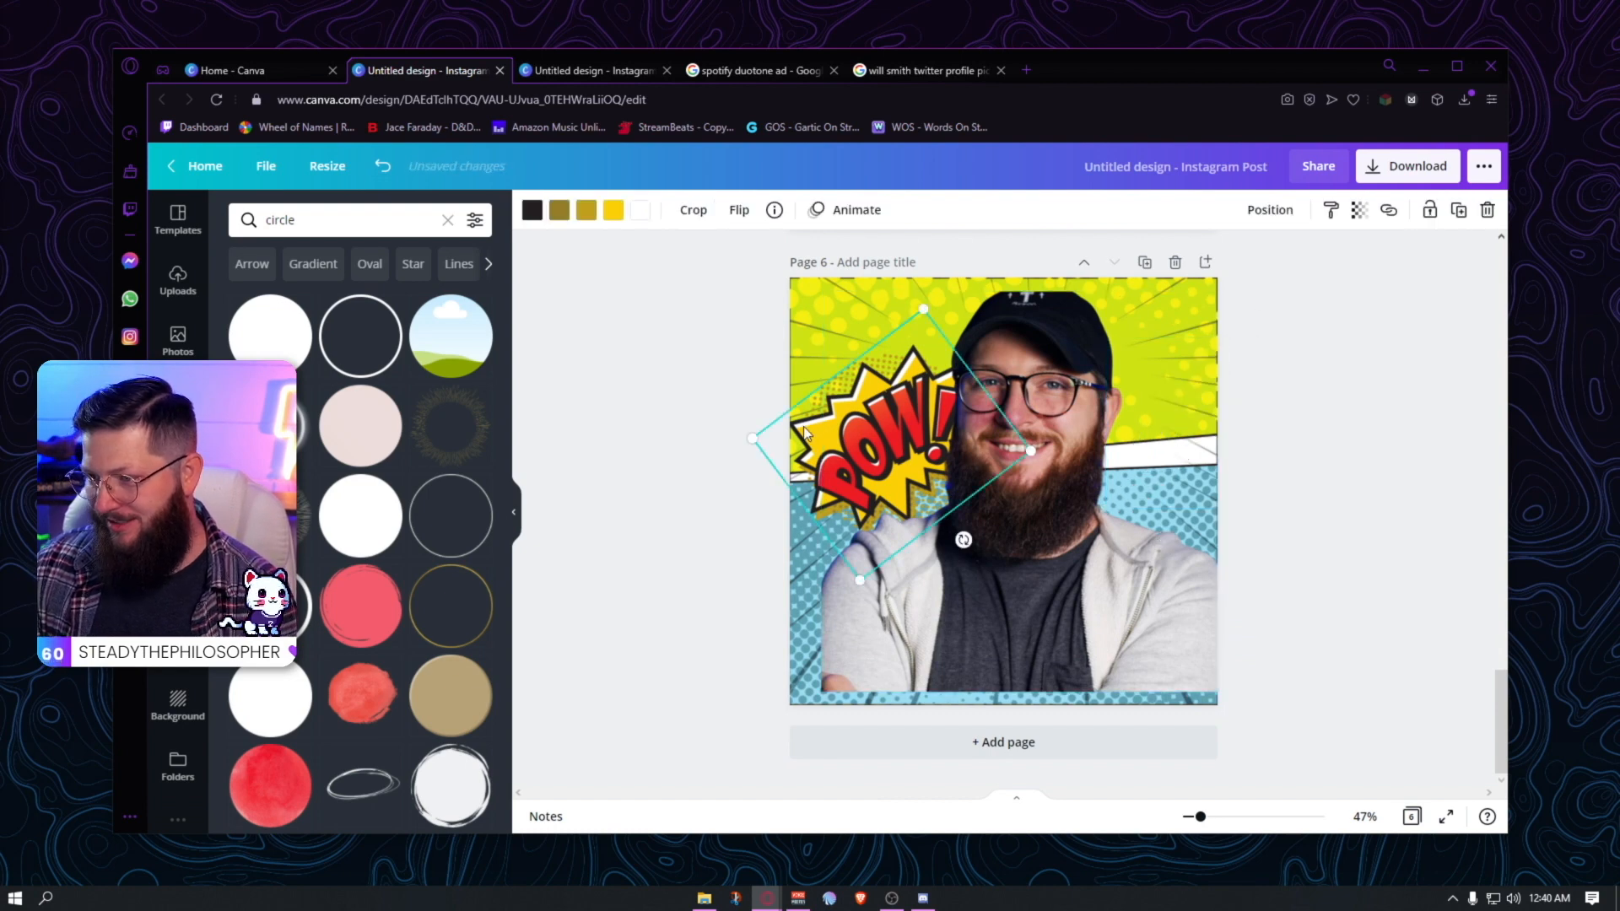
{"action": "key", "text": "Delete"}
{"action": "left_click", "coordinate": [1206, 288]}
{"action": "key", "text": "Delete"}
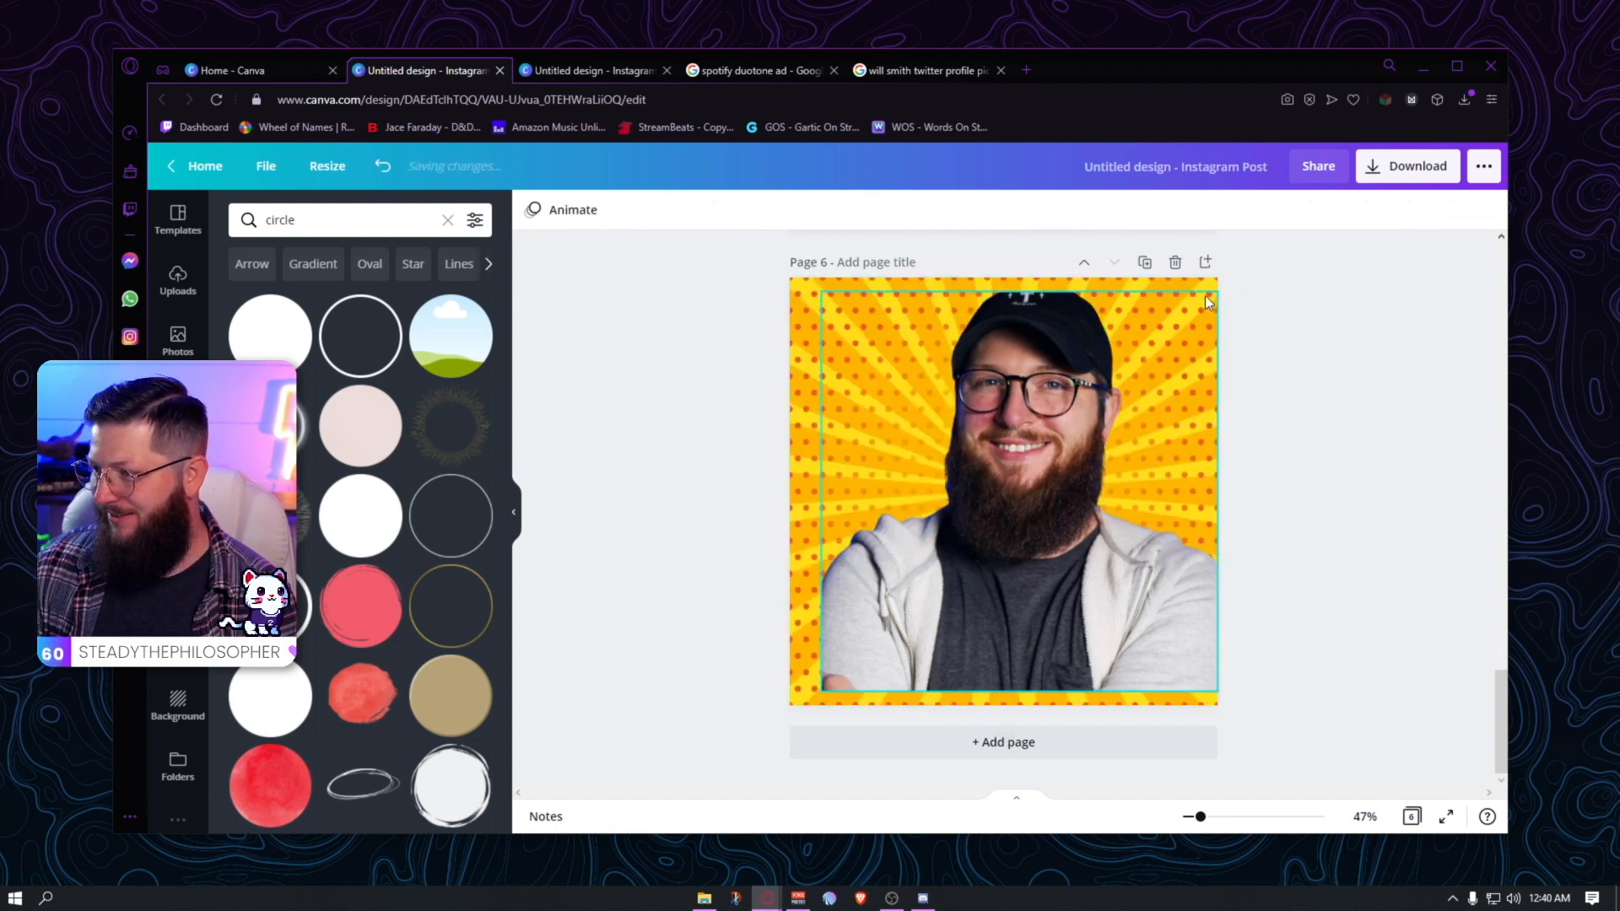
{"action": "left_click", "coordinate": [1194, 288]}
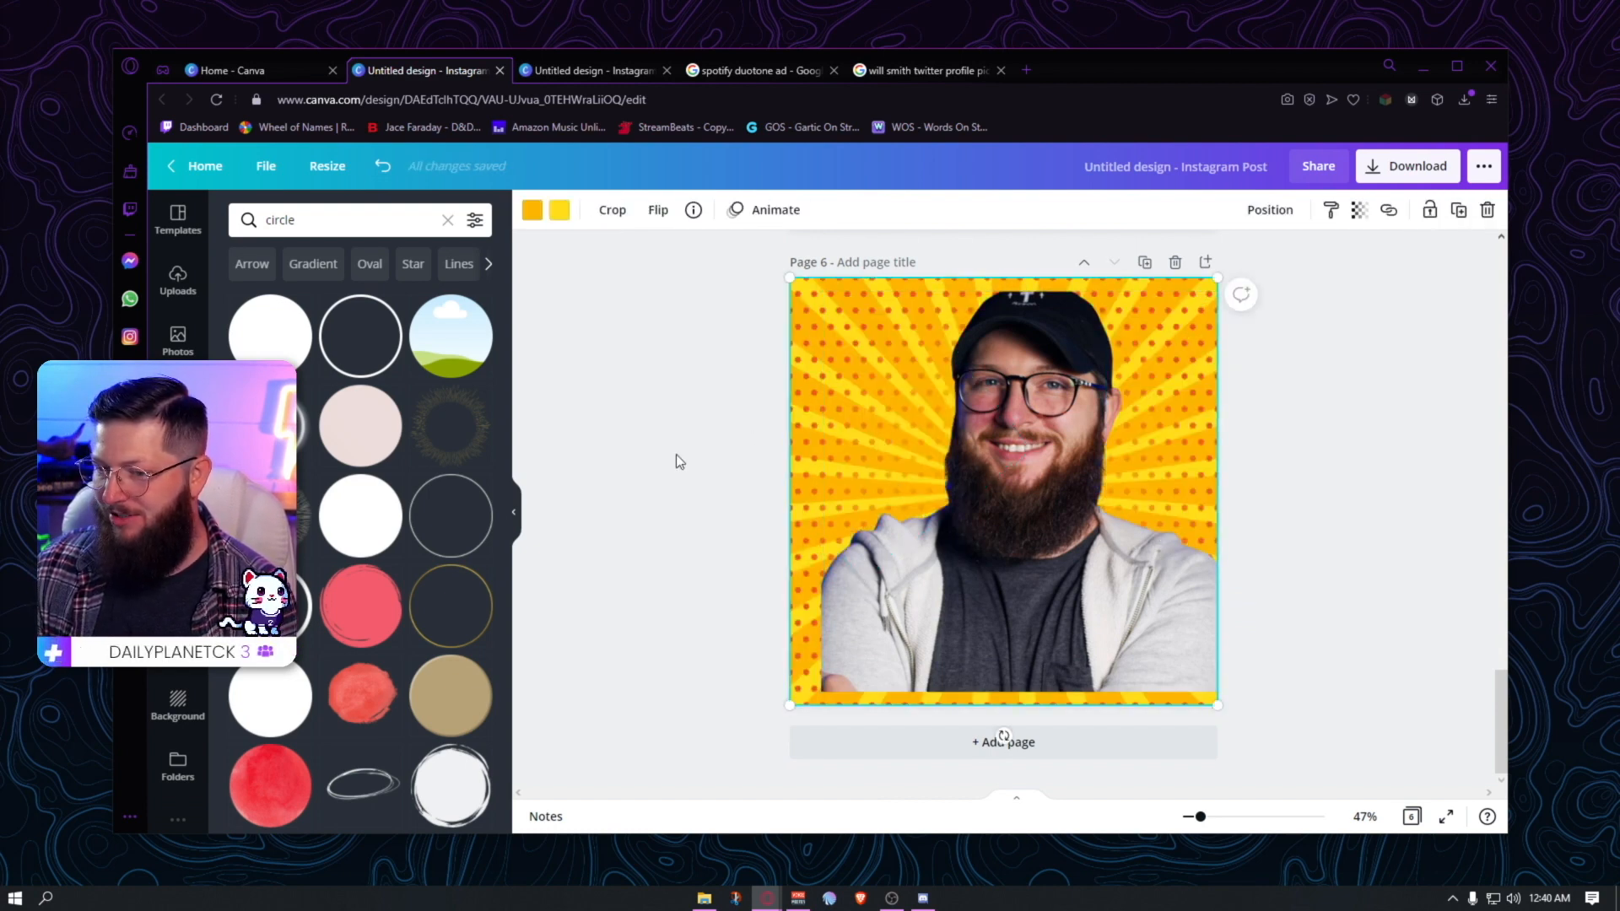
{"action": "key", "text": "Delete"}
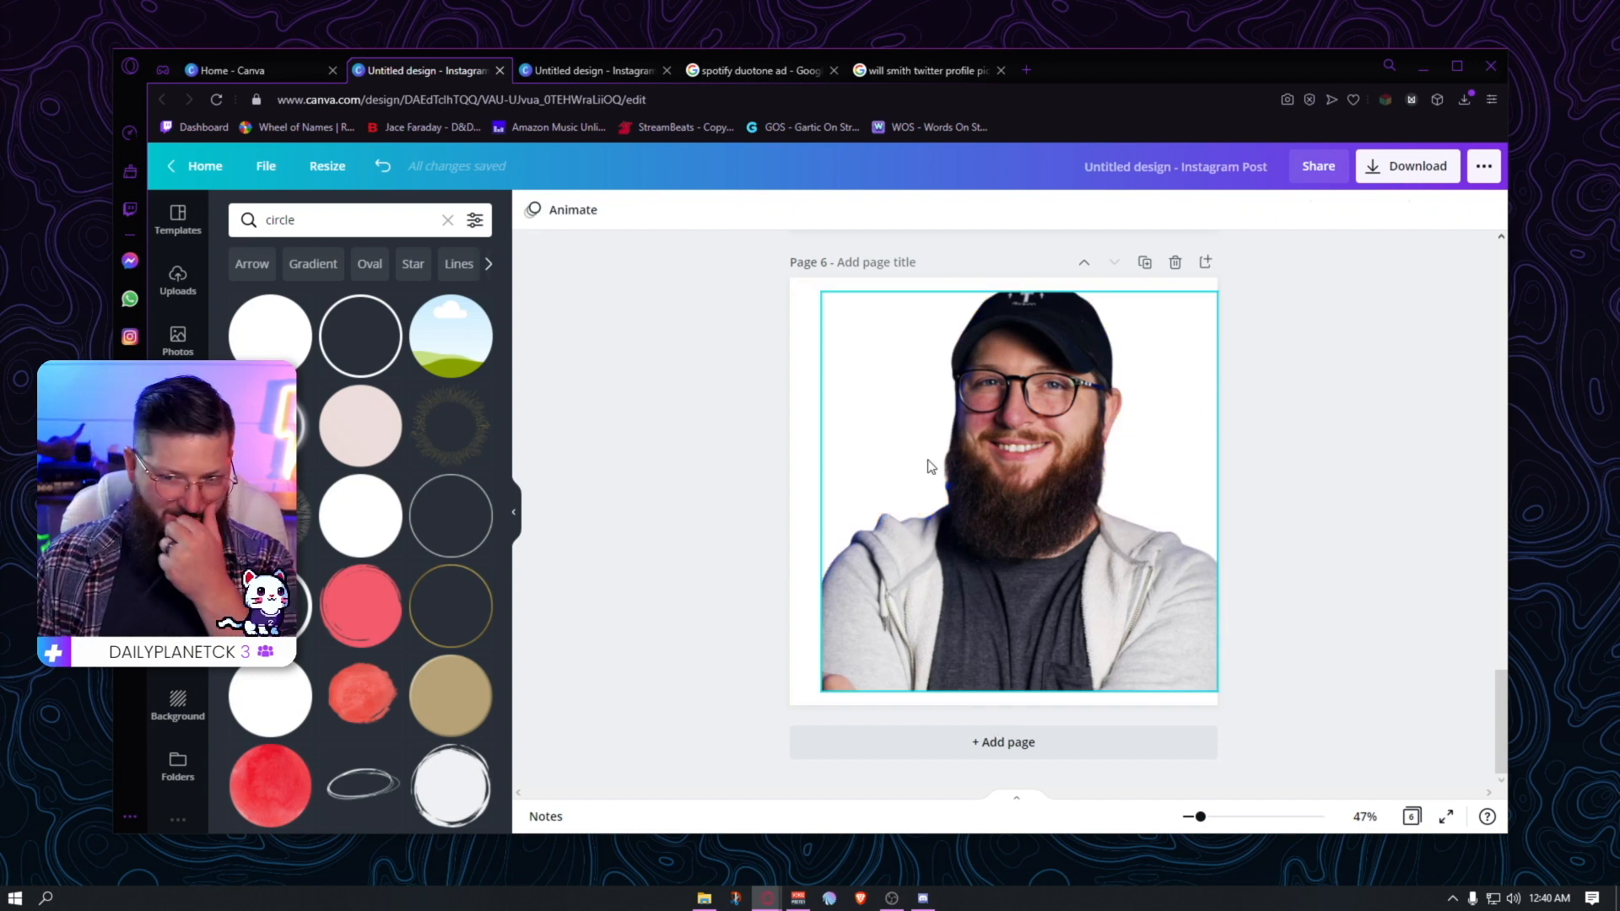
{"action": "left_click", "coordinate": [622, 558]}
- Search the elements for "scary" and browse the graphics for the page 6 portrait
{"action": "left_click", "coordinate": [316, 216]}
{"action": "double_click", "coordinate": [316, 215]}
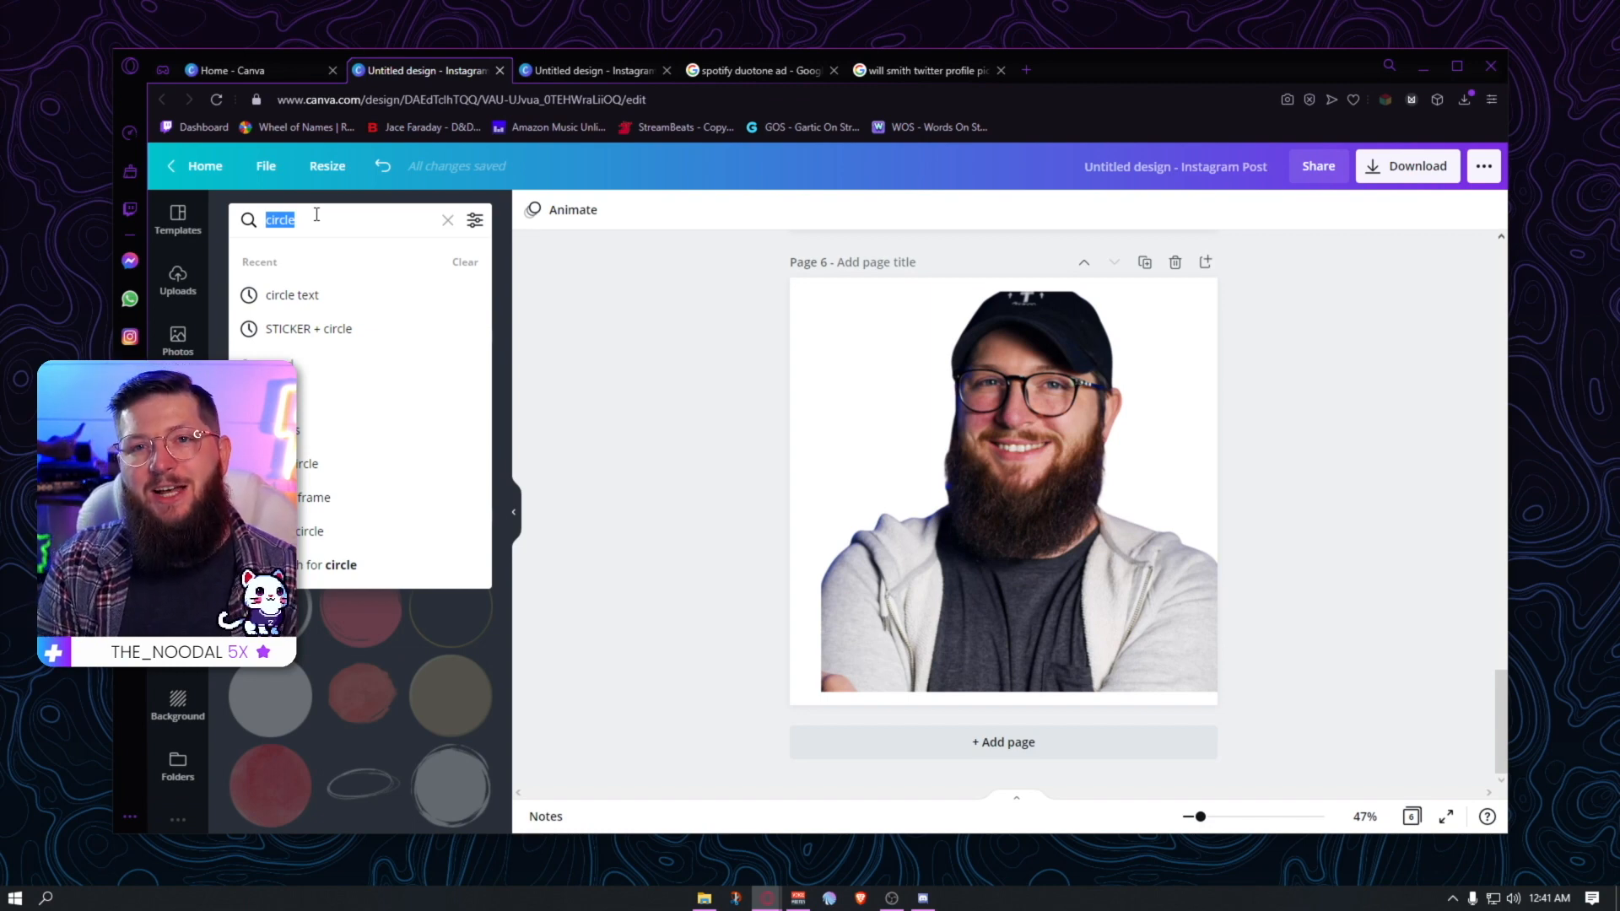
{"action": "type", "text": "scary"}
{"action": "key", "text": "Return"}
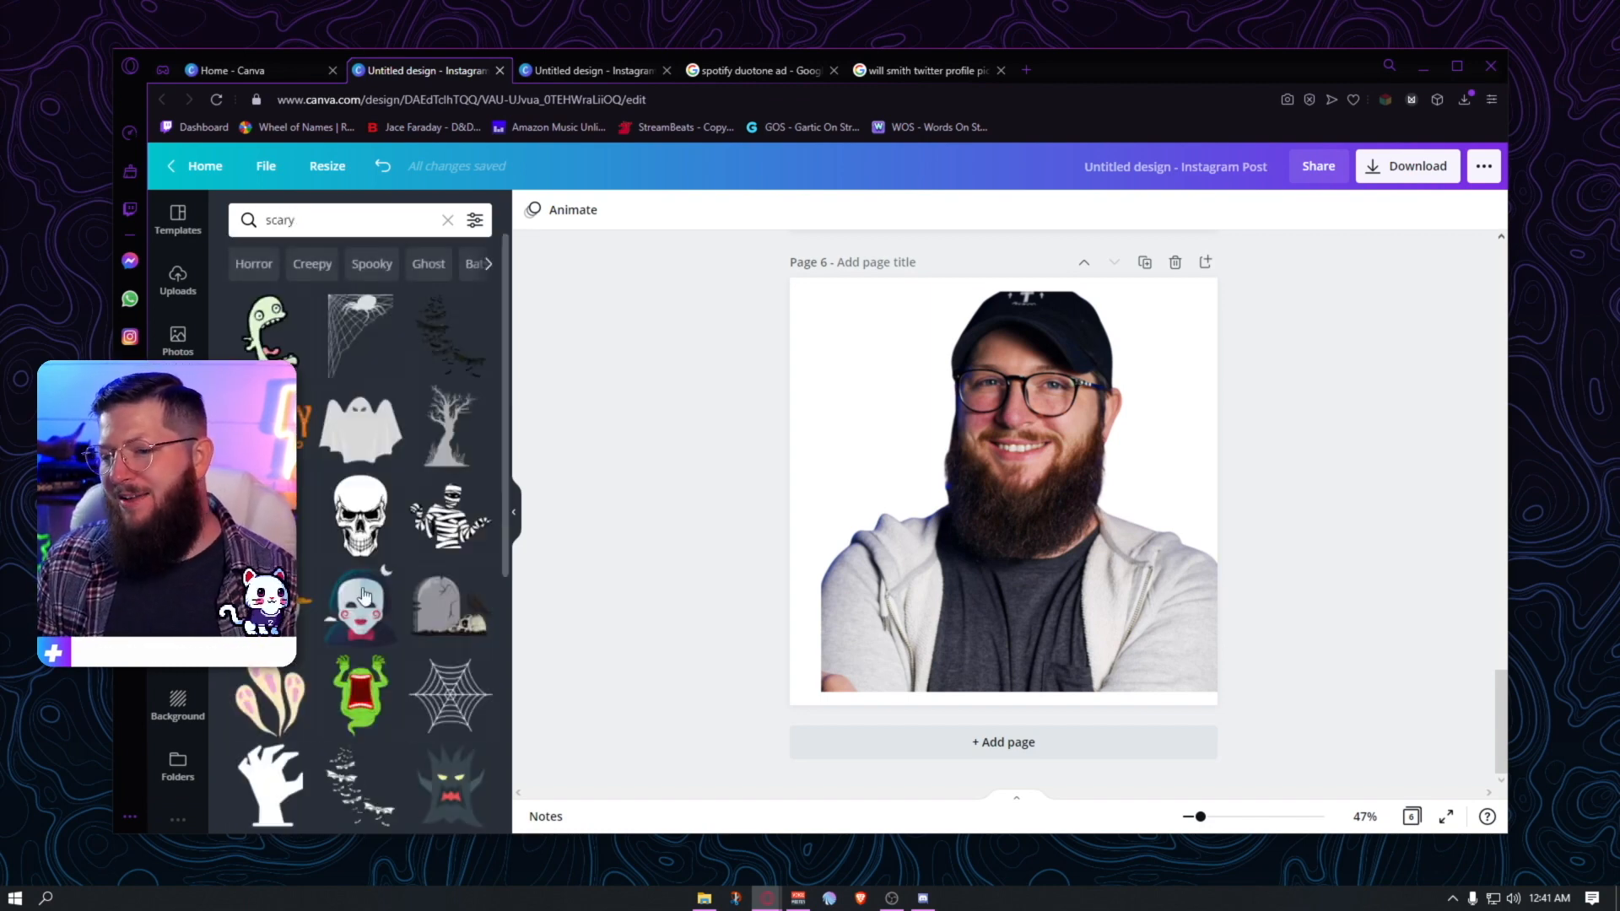
{"action": "scroll", "coordinate": [395, 685], "scroll_direction": "down", "scroll_amount": 2}
{"action": "scroll", "coordinate": [394, 685], "scroll_direction": "down", "scroll_amount": 2}
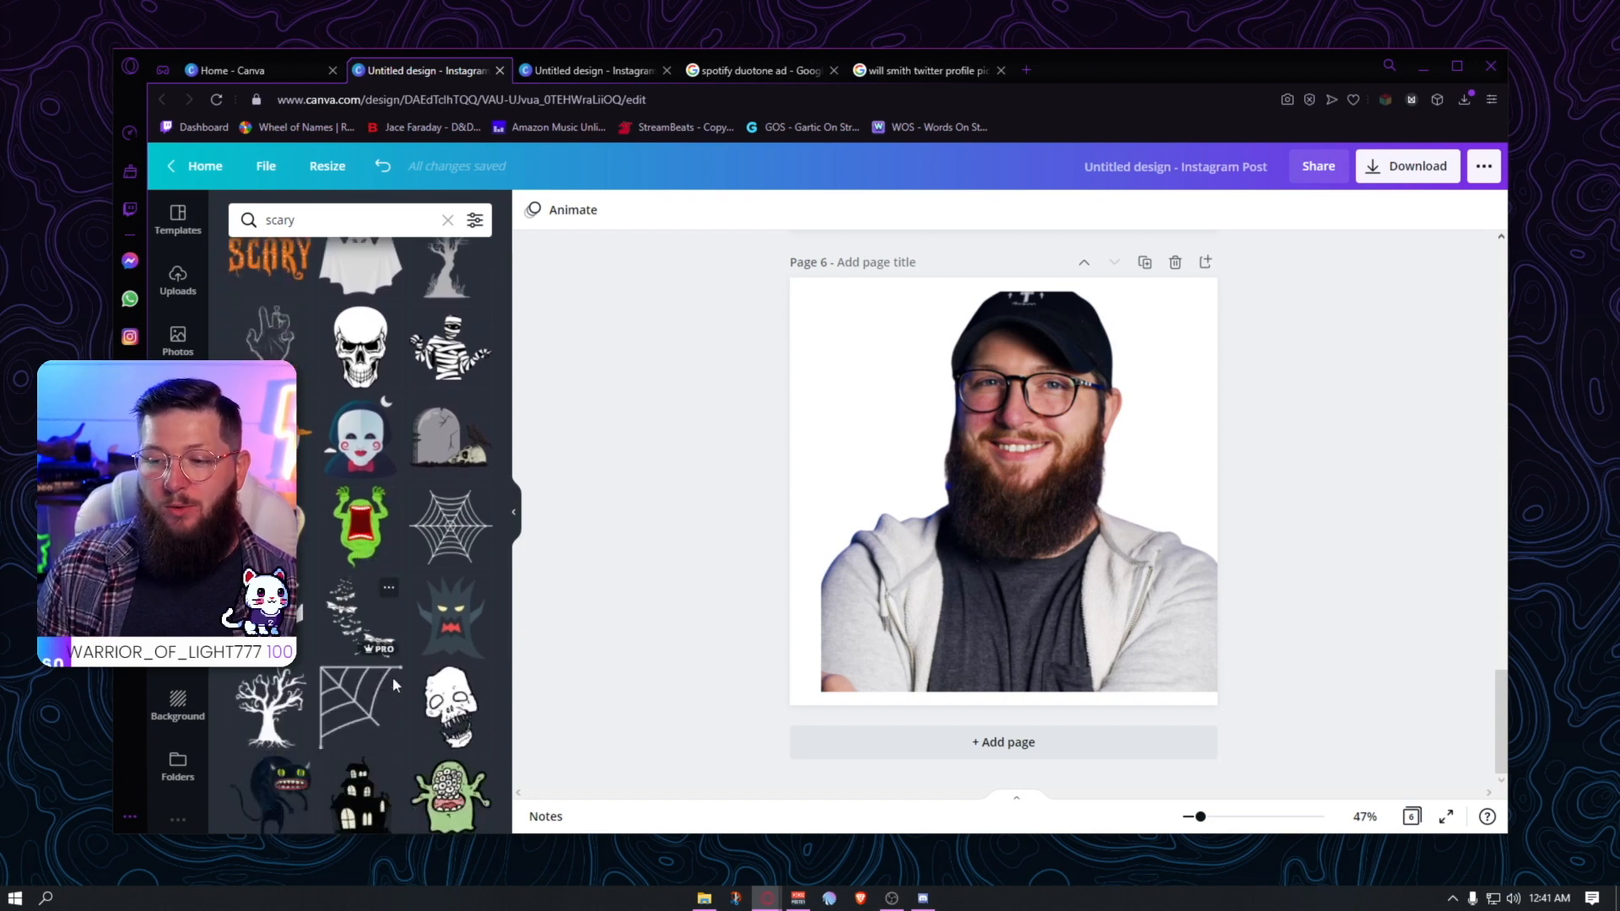
{"action": "scroll", "coordinate": [315, 682], "scroll_direction": "down", "scroll_amount": 8}
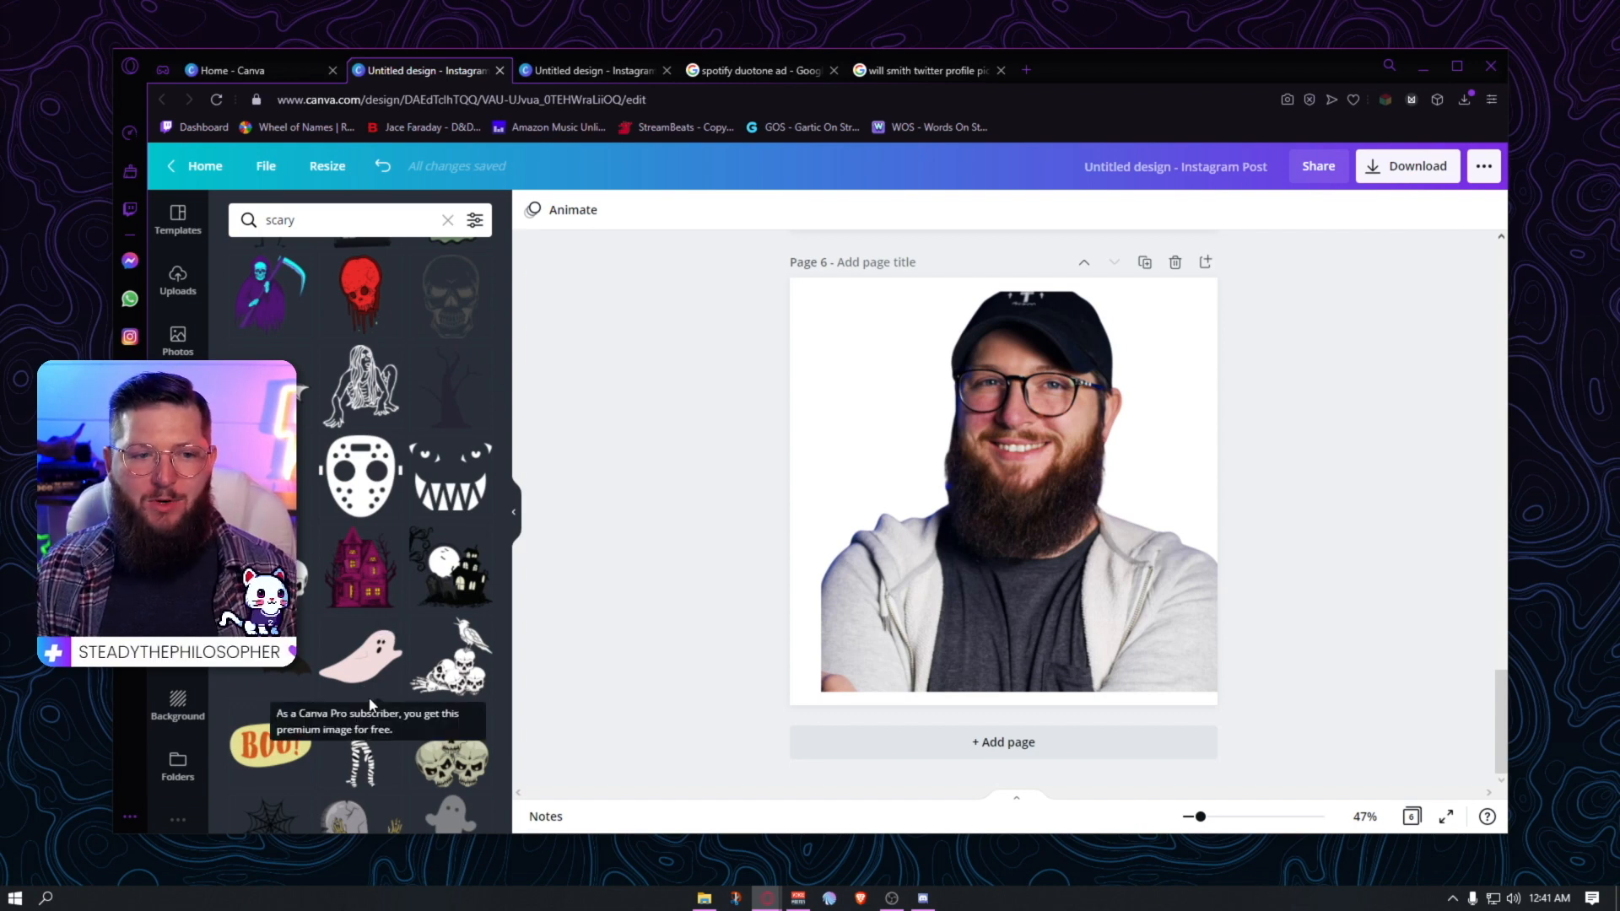
{"action": "scroll", "coordinate": [472, 641], "scroll_direction": "down", "scroll_amount": 2}
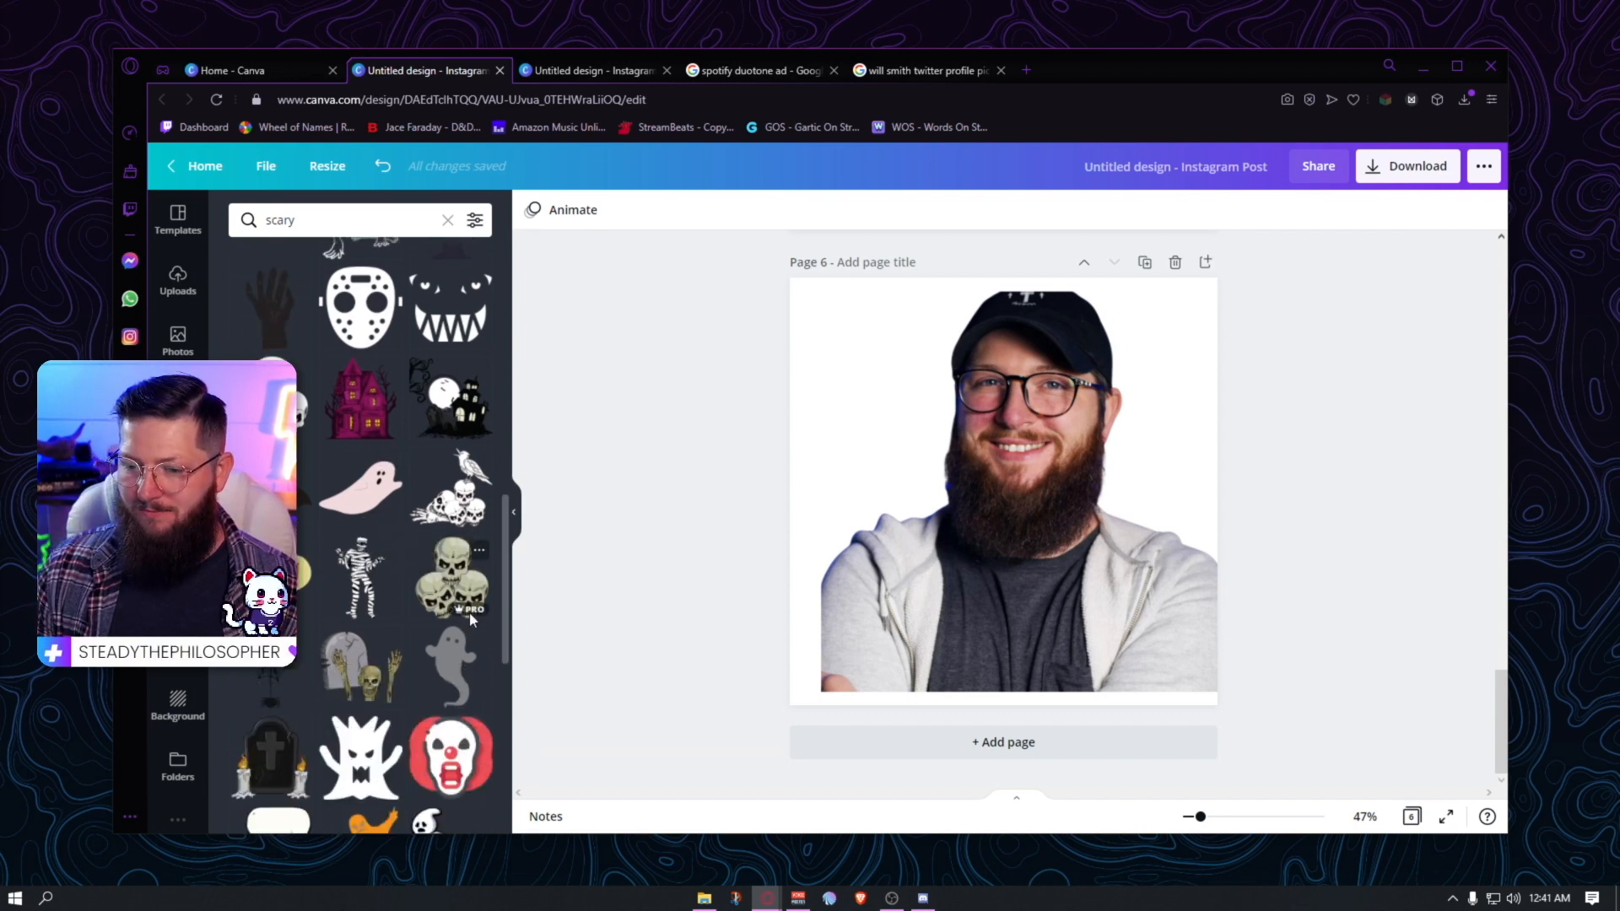
{"action": "scroll", "coordinate": [469, 619], "scroll_direction": "down", "scroll_amount": 5}
{"action": "scroll", "coordinate": [456, 618], "scroll_direction": "down", "scroll_amount": 5}
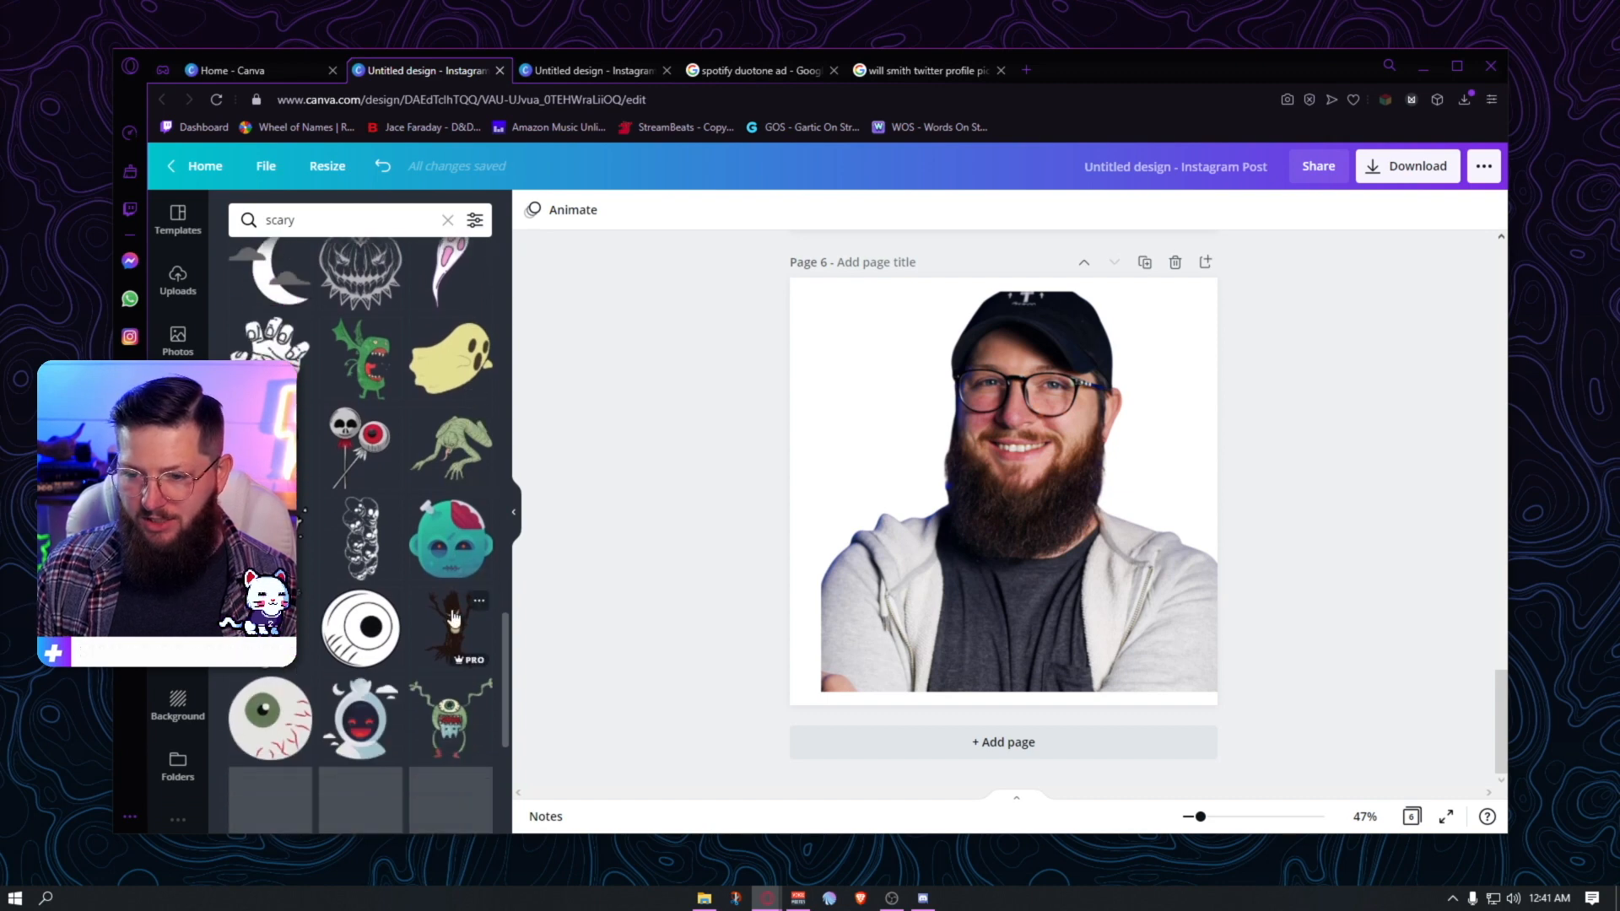
{"action": "scroll", "coordinate": [453, 622], "scroll_direction": "down", "scroll_amount": 6}
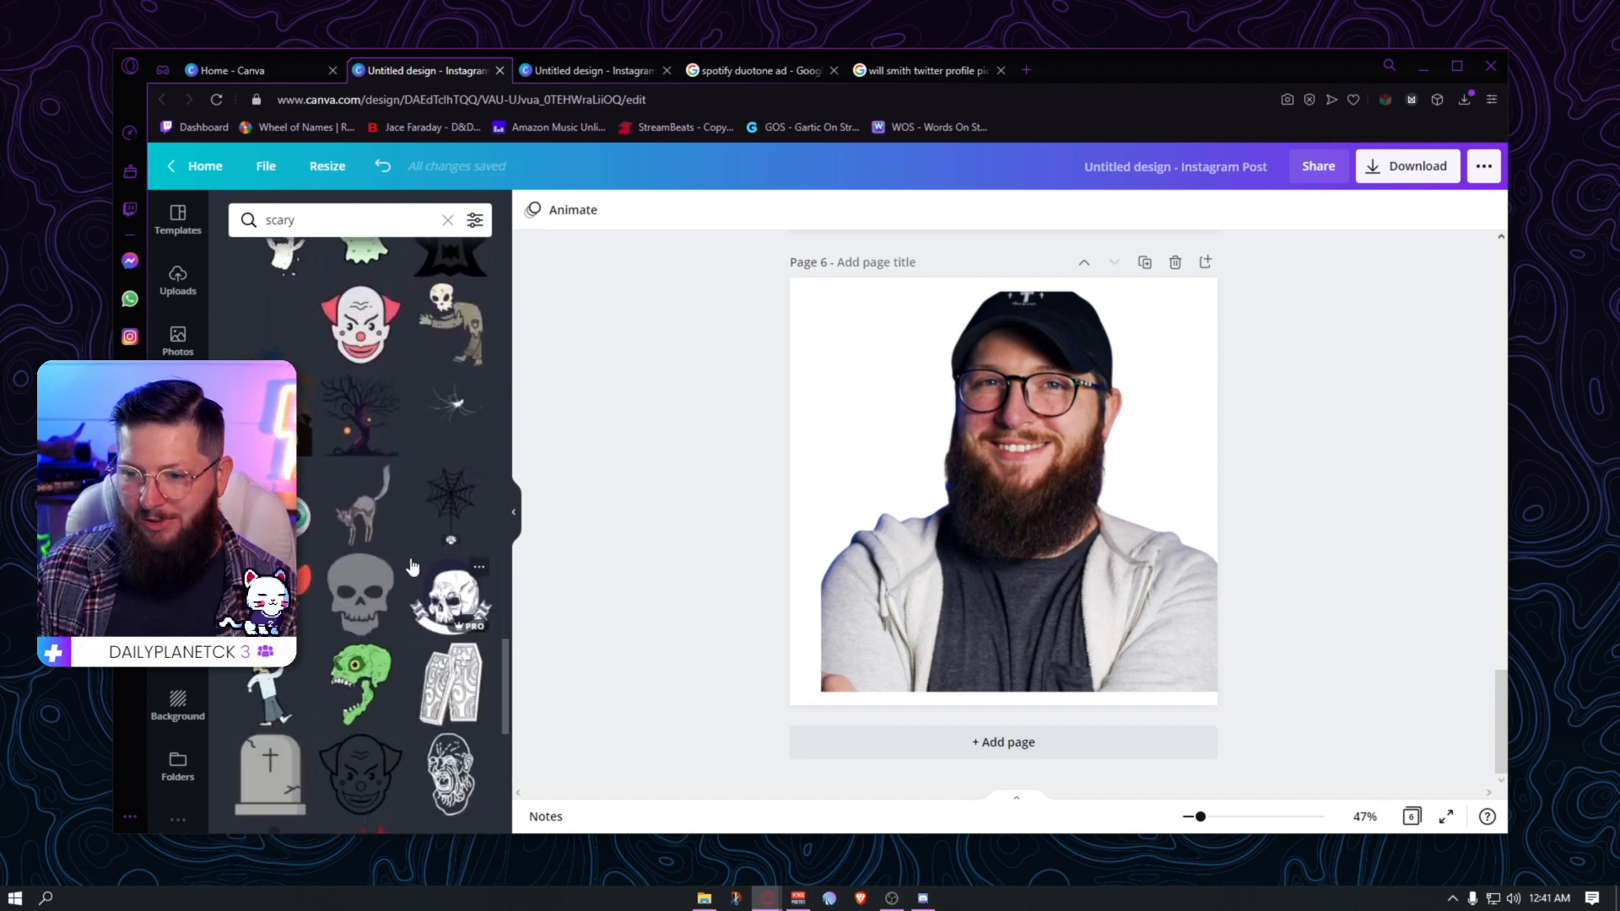
{"action": "scroll", "coordinate": [418, 557], "scroll_direction": "down", "scroll_amount": 10}
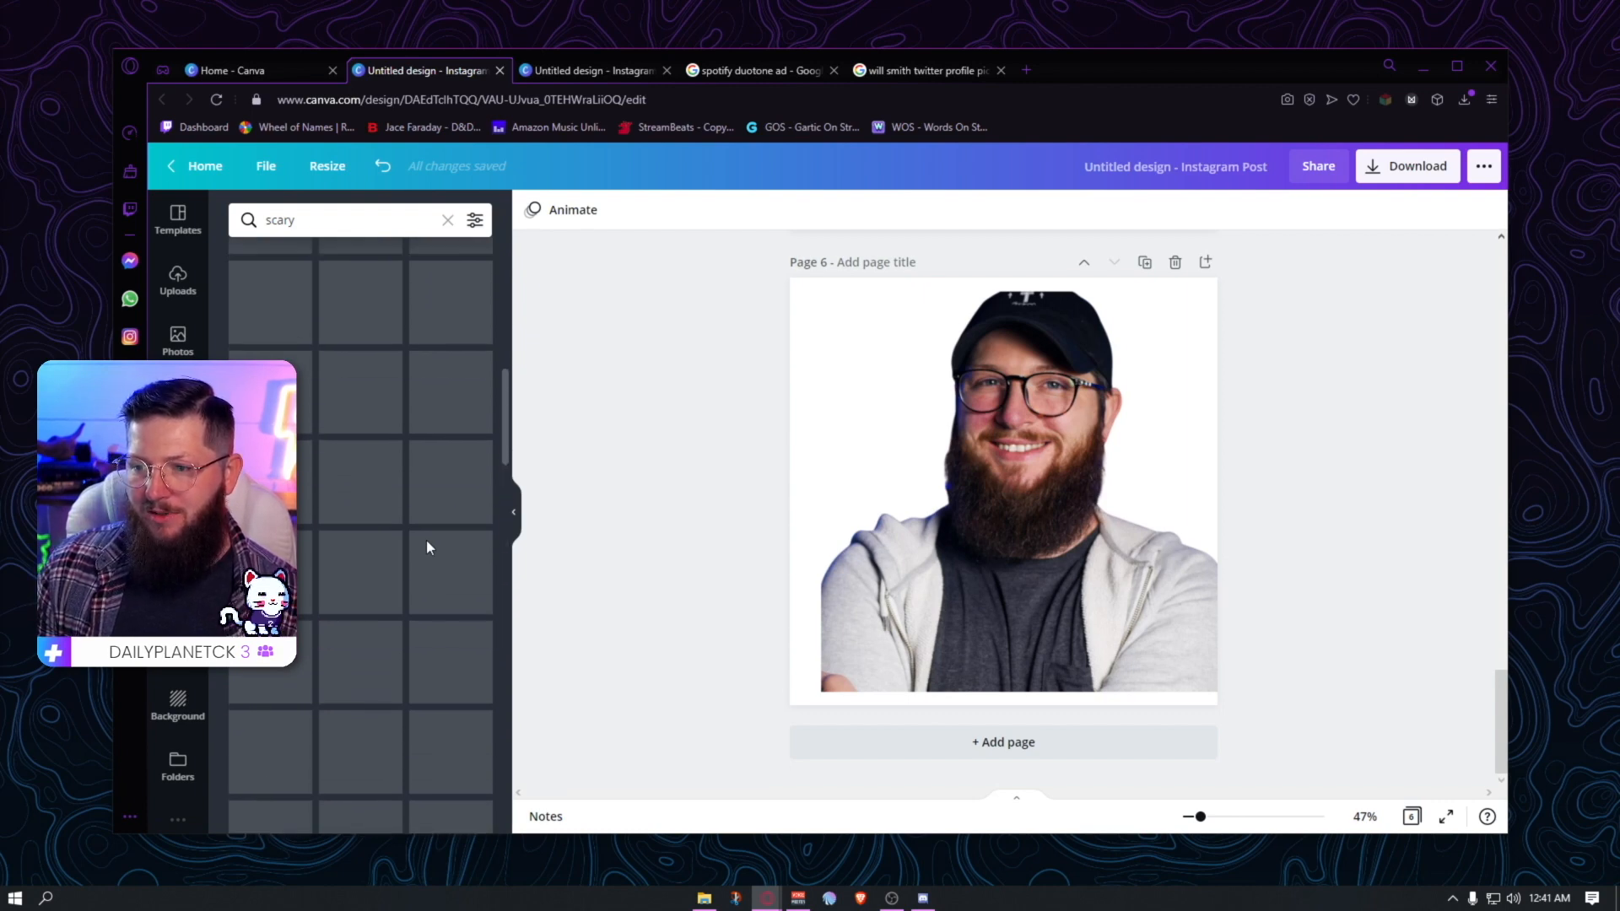
- Search the elements for "horror", browse the graphics, and return to the "scary" results
{"action": "left_click", "coordinate": [252, 219]}
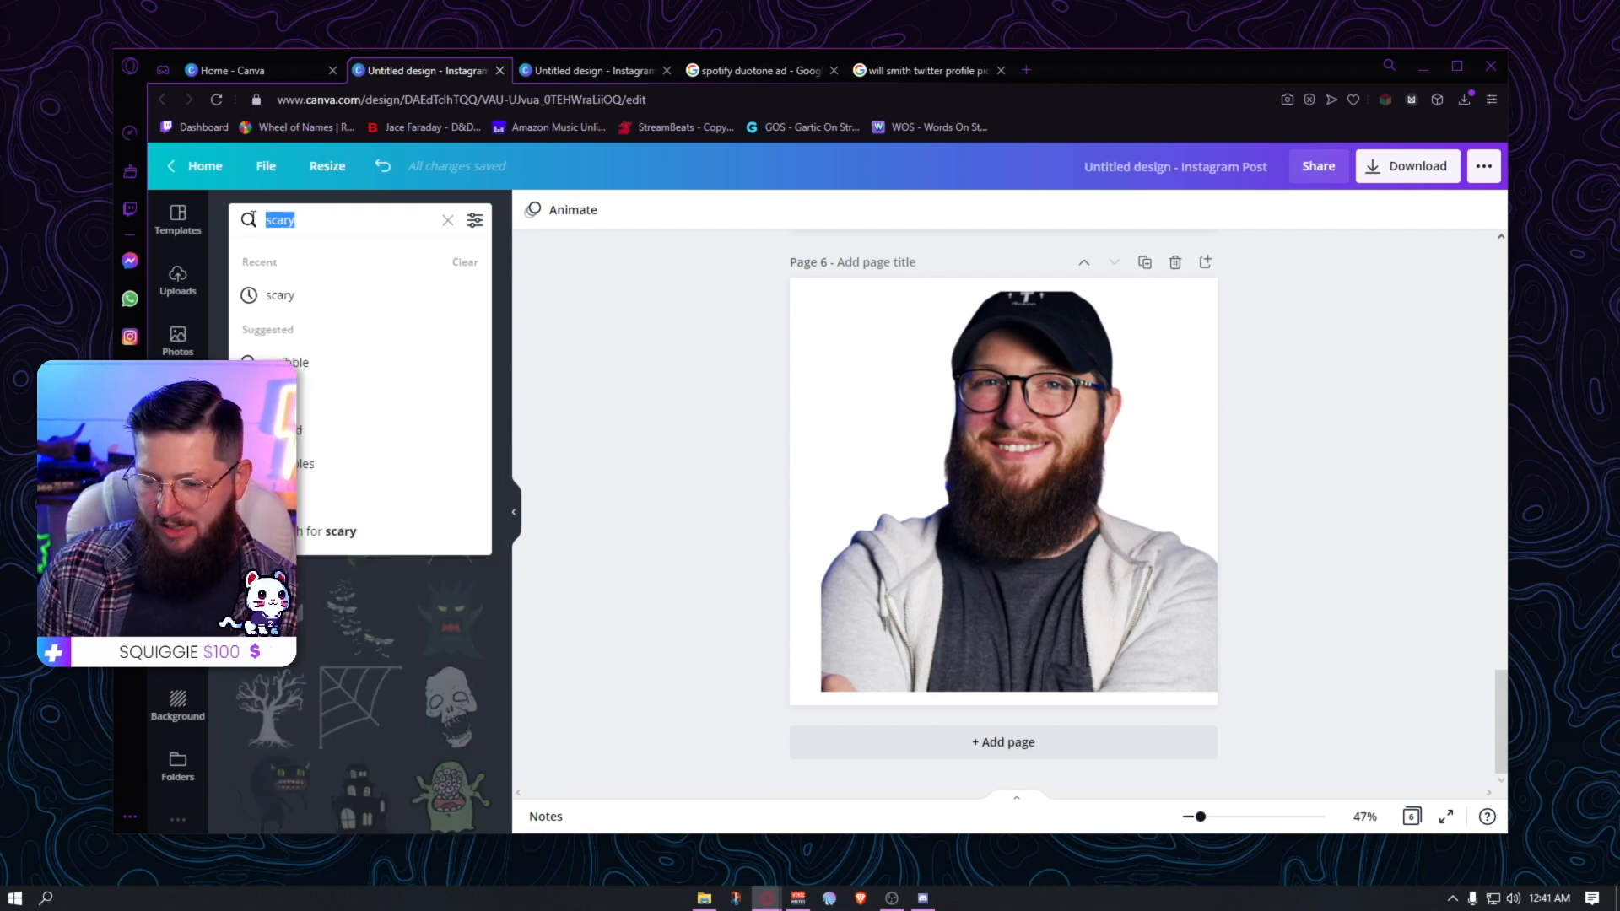
{"action": "type", "text": "horror"}
{"action": "key", "text": "Return"}
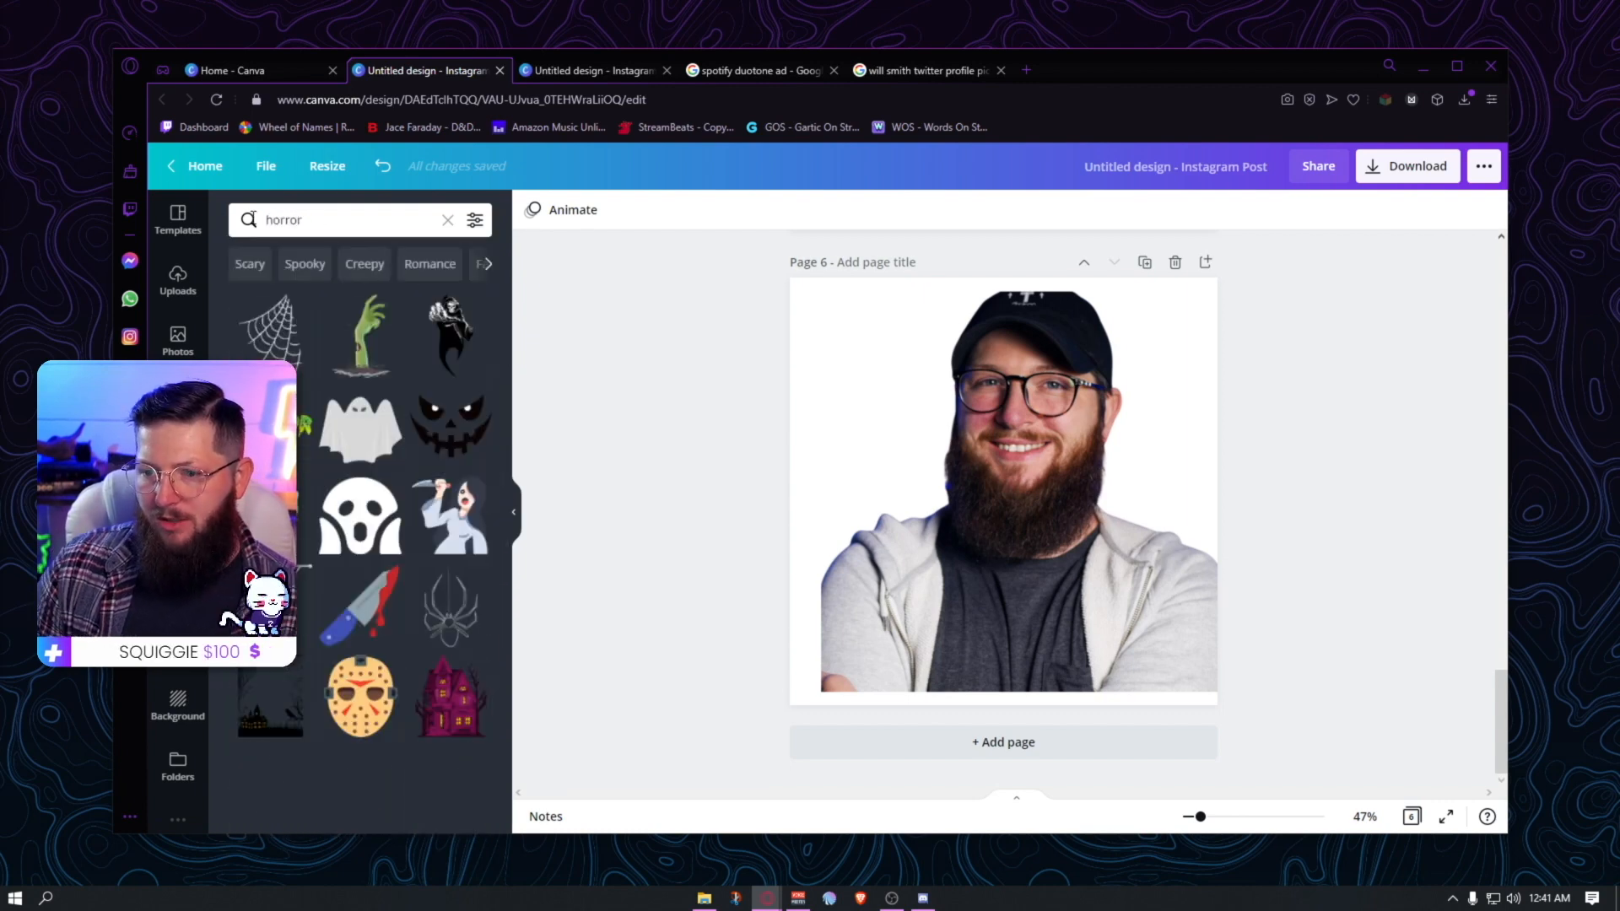
{"action": "scroll", "coordinate": [356, 495], "scroll_direction": "down", "scroll_amount": 10}
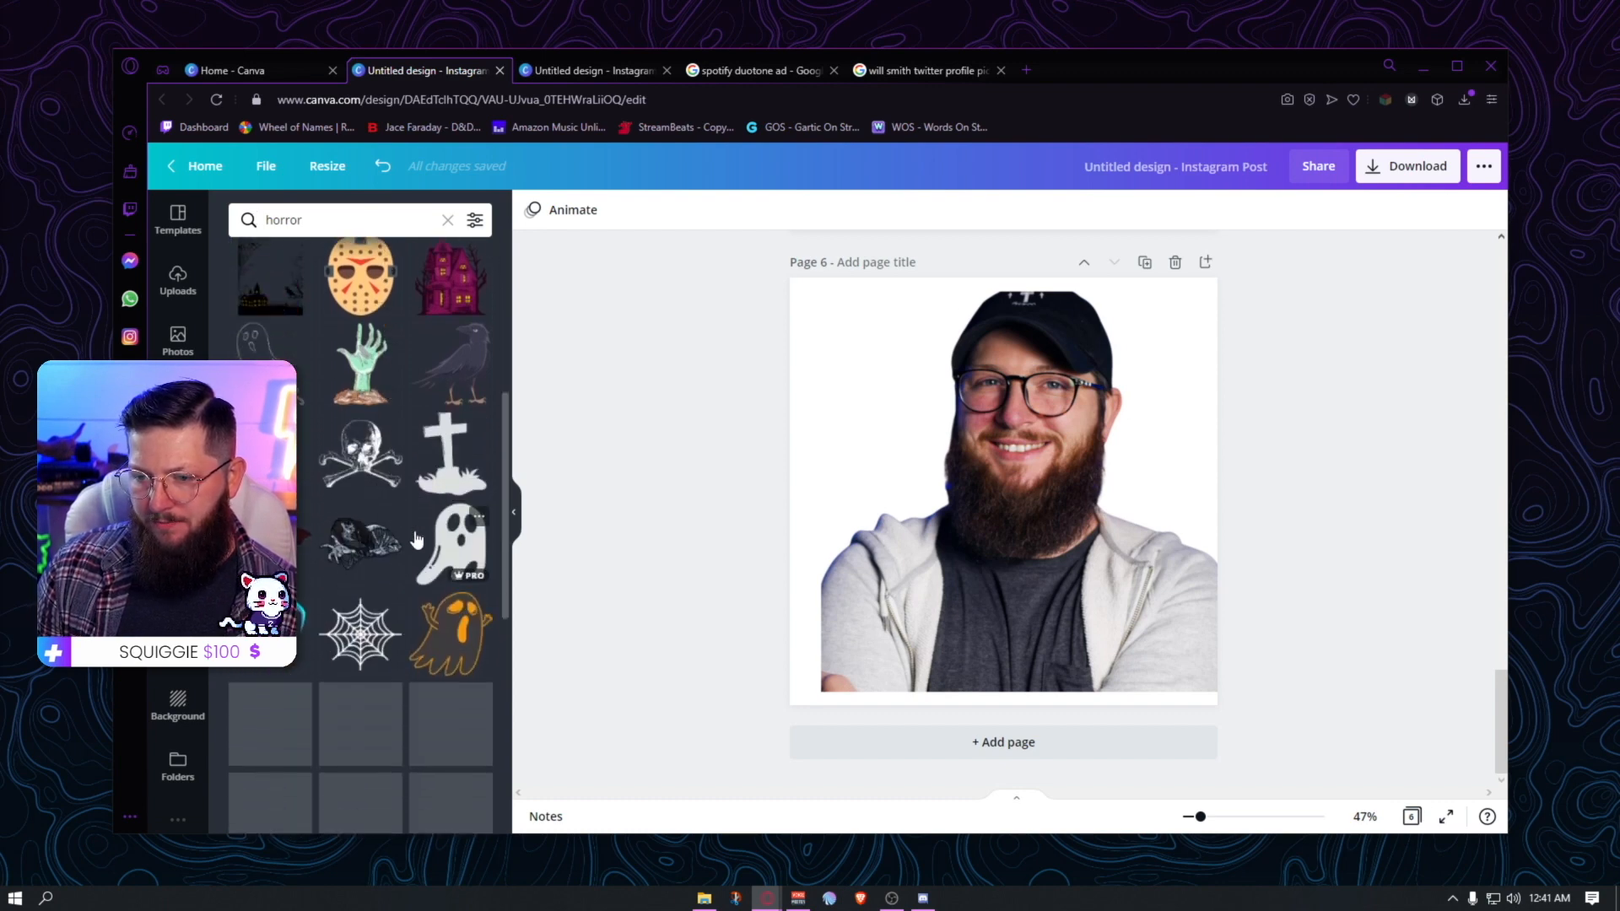
{"action": "scroll", "coordinate": [430, 532], "scroll_direction": "down", "scroll_amount": 10}
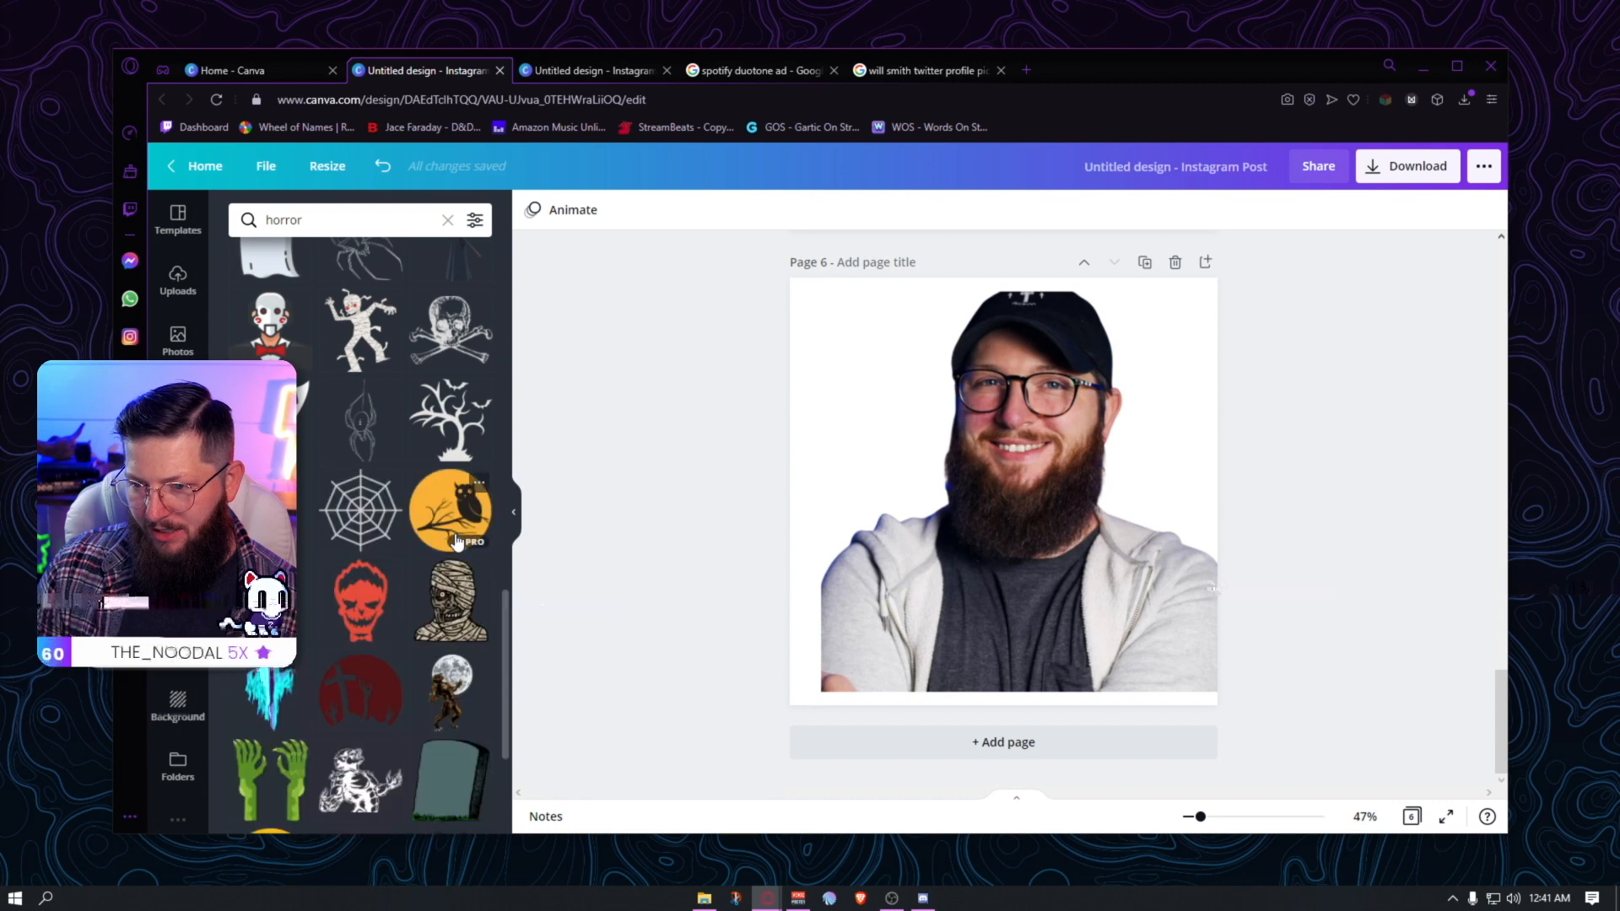
{"action": "scroll", "coordinate": [269, 359], "scroll_direction": "down", "scroll_amount": 5}
{"action": "scroll", "coordinate": [250, 343], "scroll_direction": "up", "scroll_amount": 3}
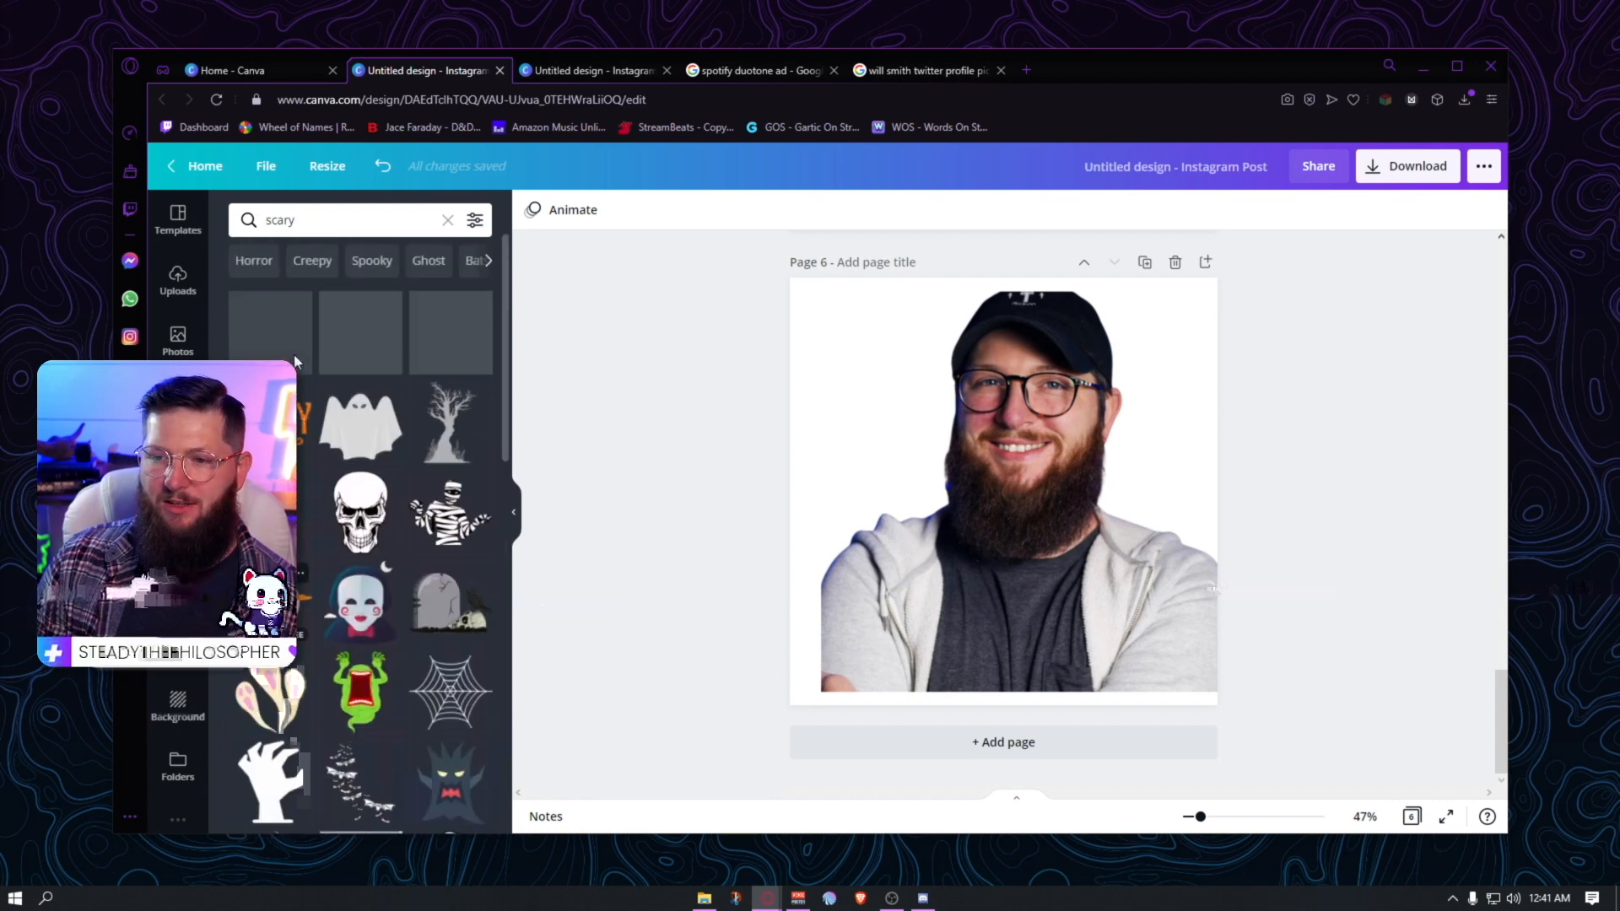
- Add the grey moon with orange clouds to page 6, enlarge it, and move it up over the head
{"action": "left_click", "coordinate": [271, 602]}
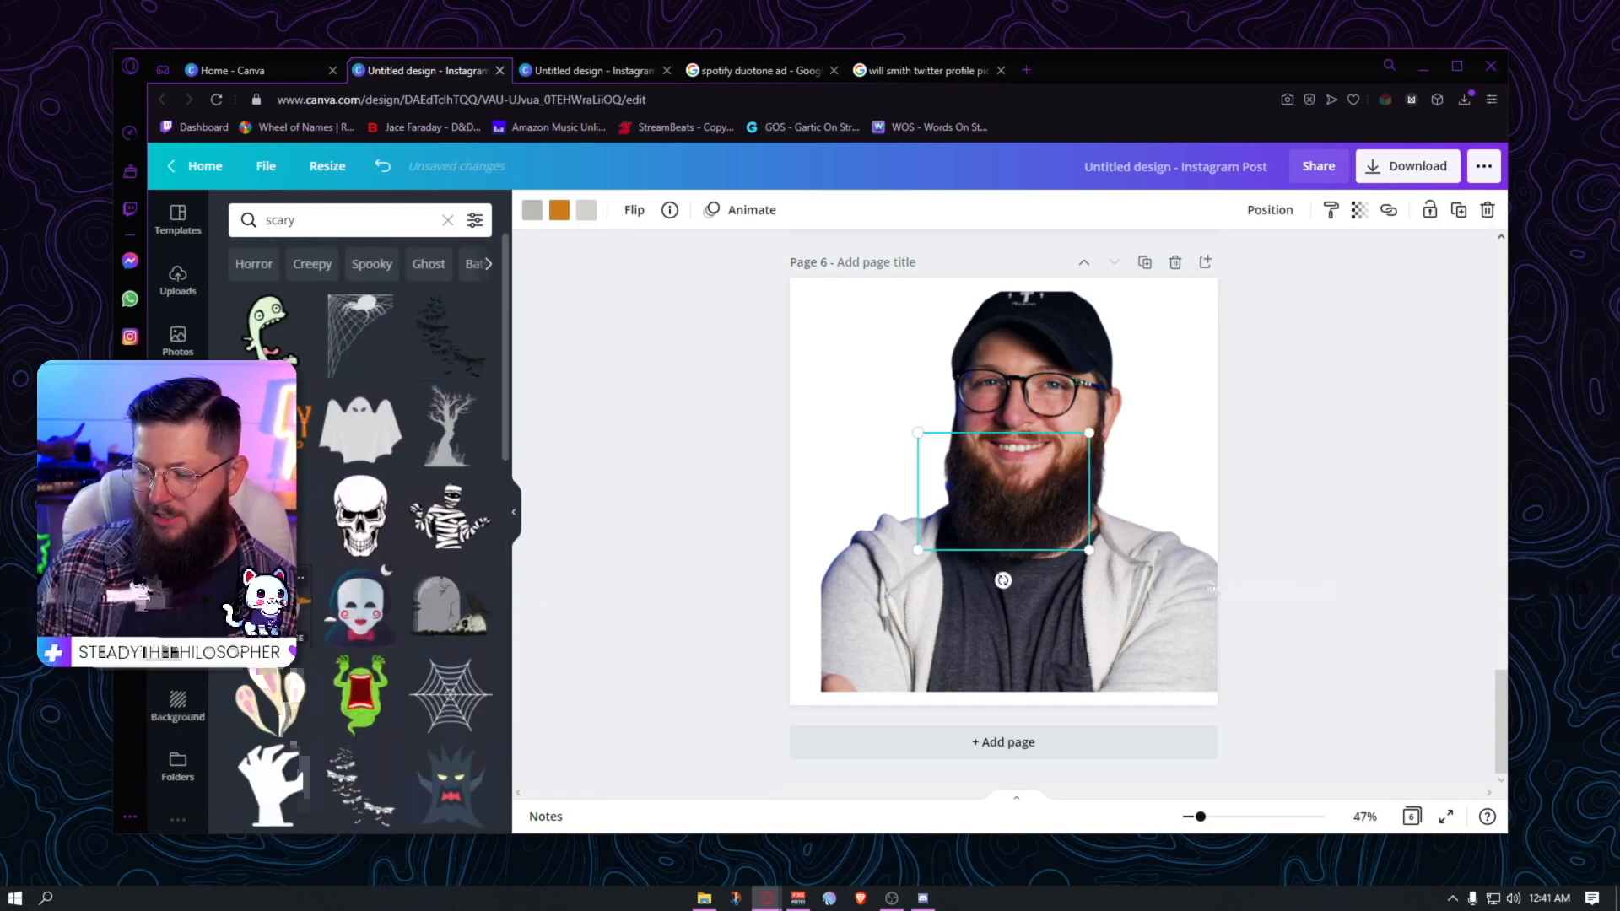
{"action": "left_click_drag", "start_coordinate": [1044, 530], "coordinate": [1236, 578]}
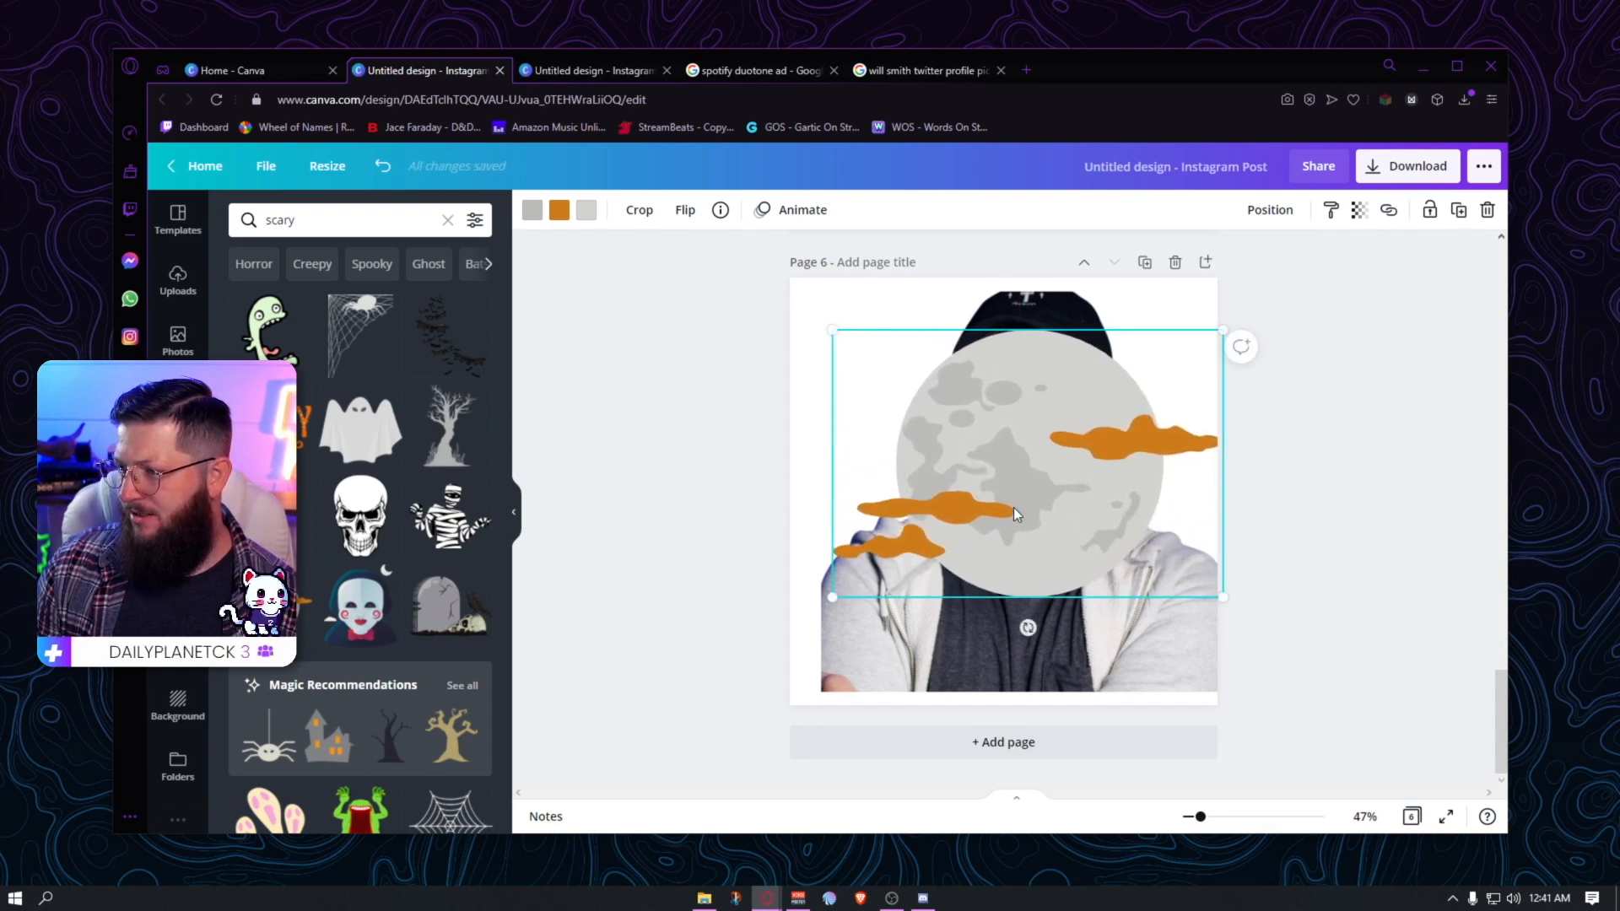
{"action": "left_click_drag", "start_coordinate": [1015, 514], "coordinate": [984, 458]}
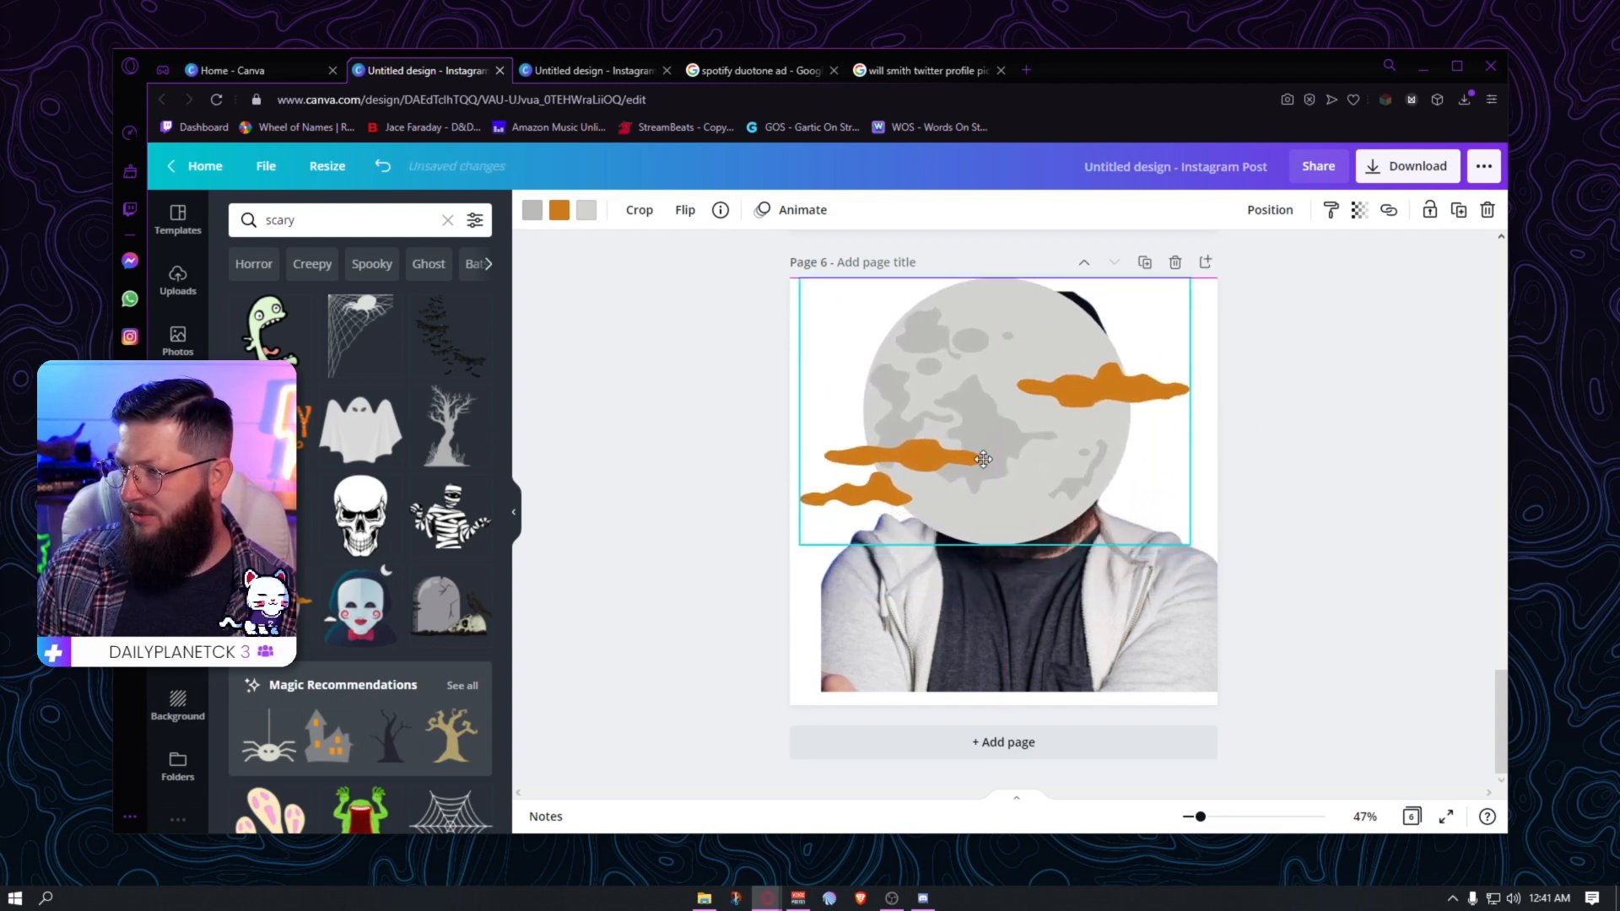
- Set the page 6 background to the near-black document color
{"action": "left_click", "coordinate": [1202, 525]}
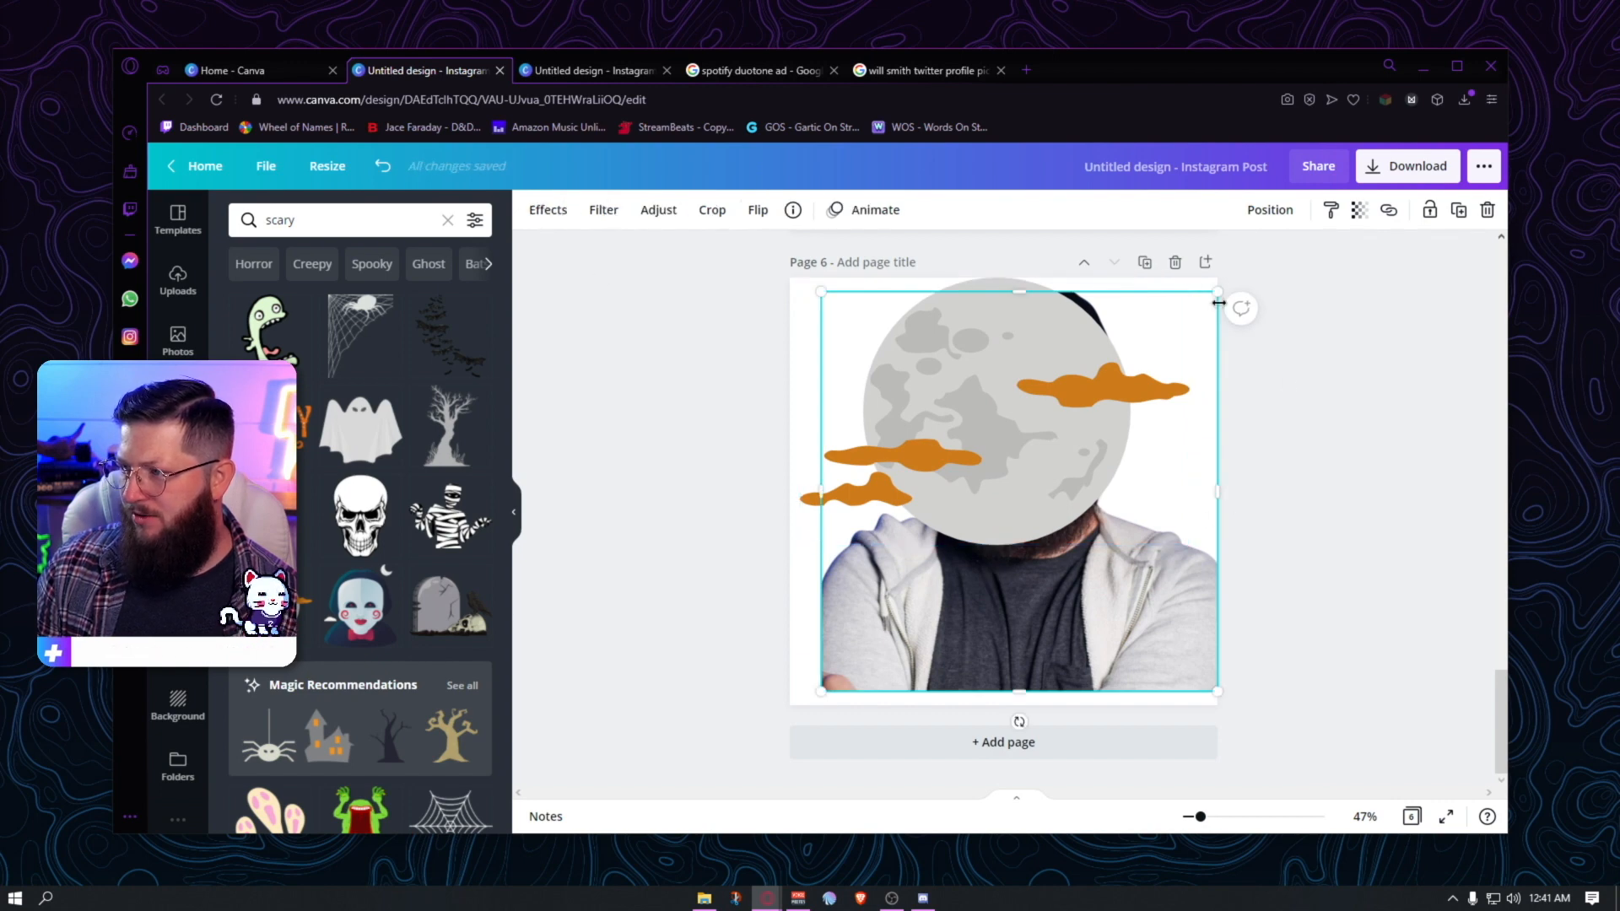
{"action": "left_click", "coordinate": [1294, 271]}
{"action": "left_click", "coordinate": [1215, 284]}
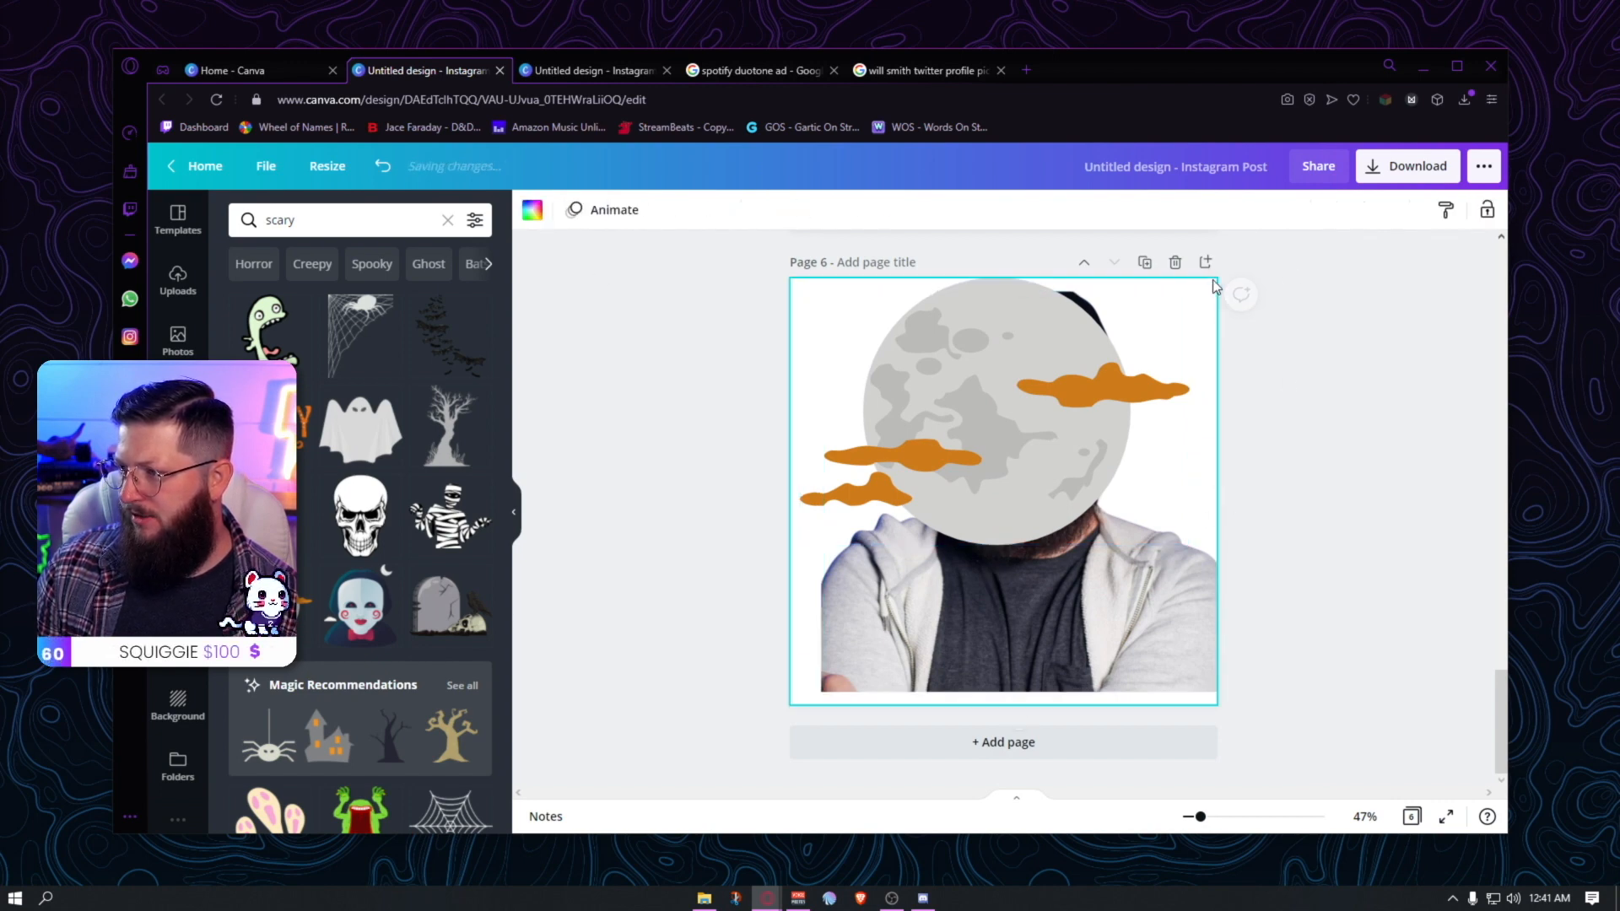
{"action": "left_click", "coordinate": [532, 210]}
{"action": "left_click", "coordinate": [337, 298]}
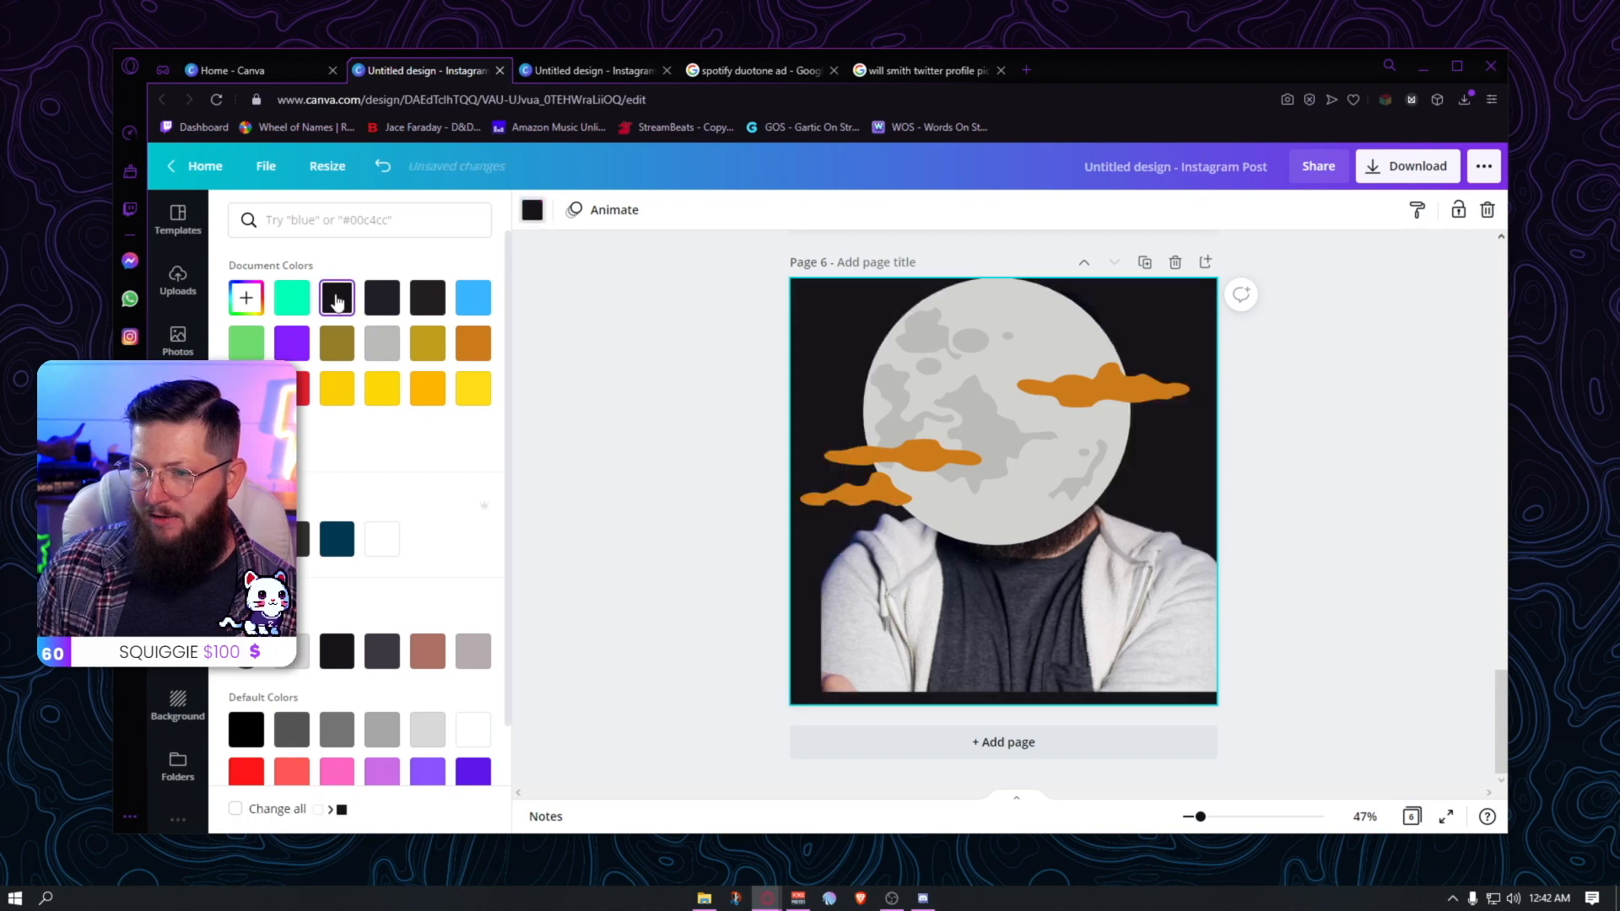
- Send the moon graphic backward so it sits behind the portrait
{"action": "left_click", "coordinate": [1029, 400]}
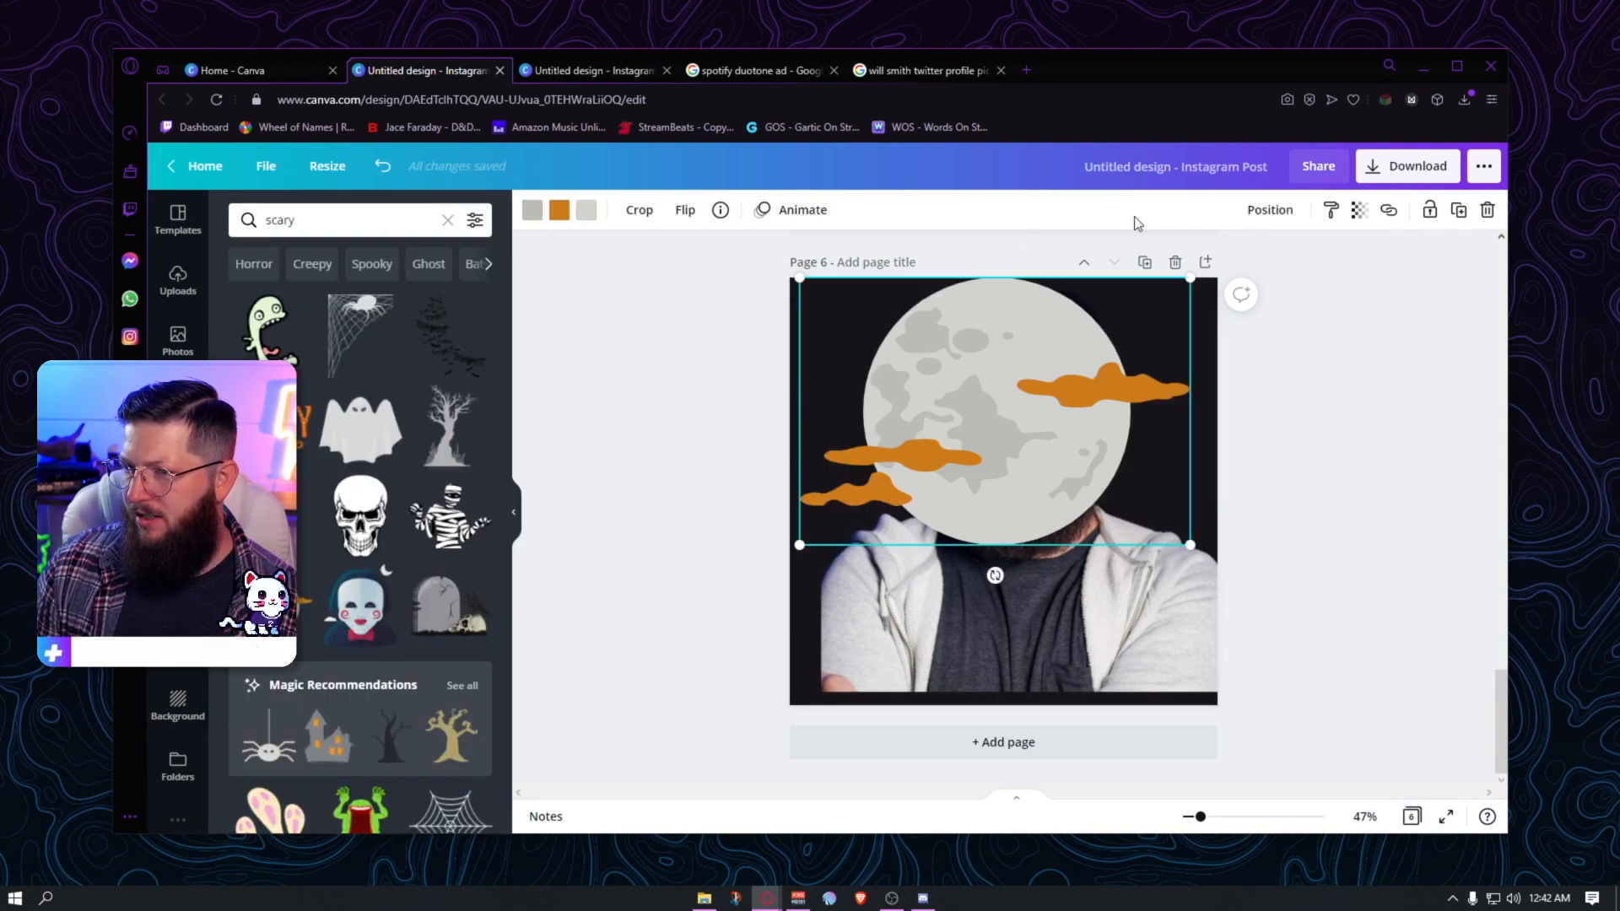
{"action": "left_click", "coordinate": [1280, 215]}
{"action": "left_click", "coordinate": [1211, 263]}
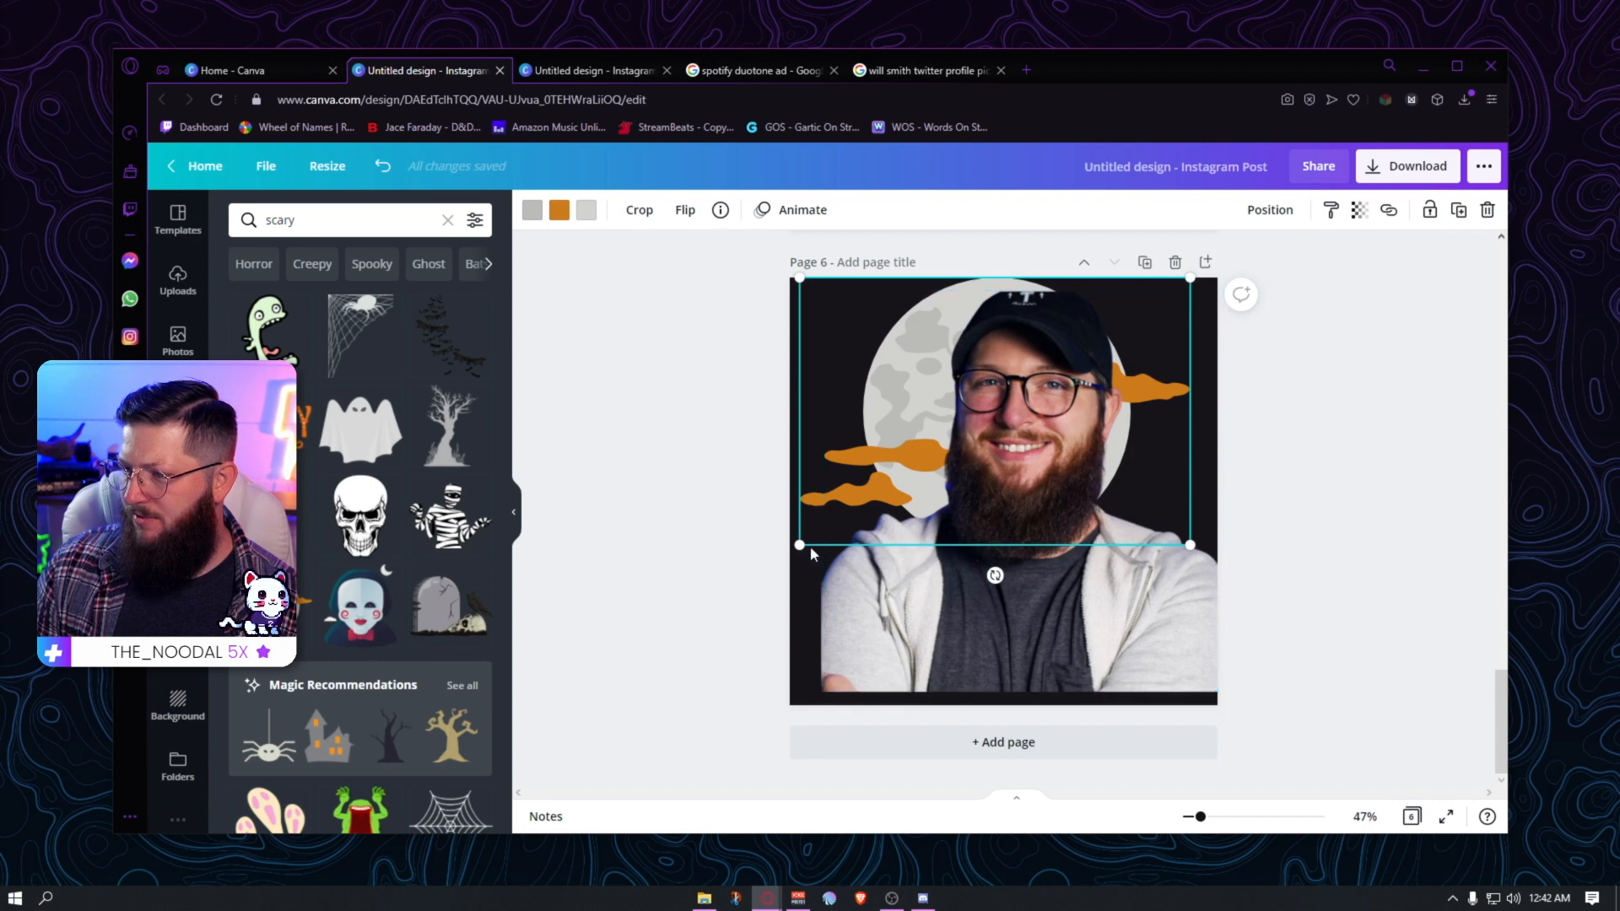
- Enlarge the moon to about 1,195 × 819 and shift it up so it extends past the page's upper edge
{"action": "left_click_drag", "start_coordinate": [794, 550], "coordinate": [770, 553]}
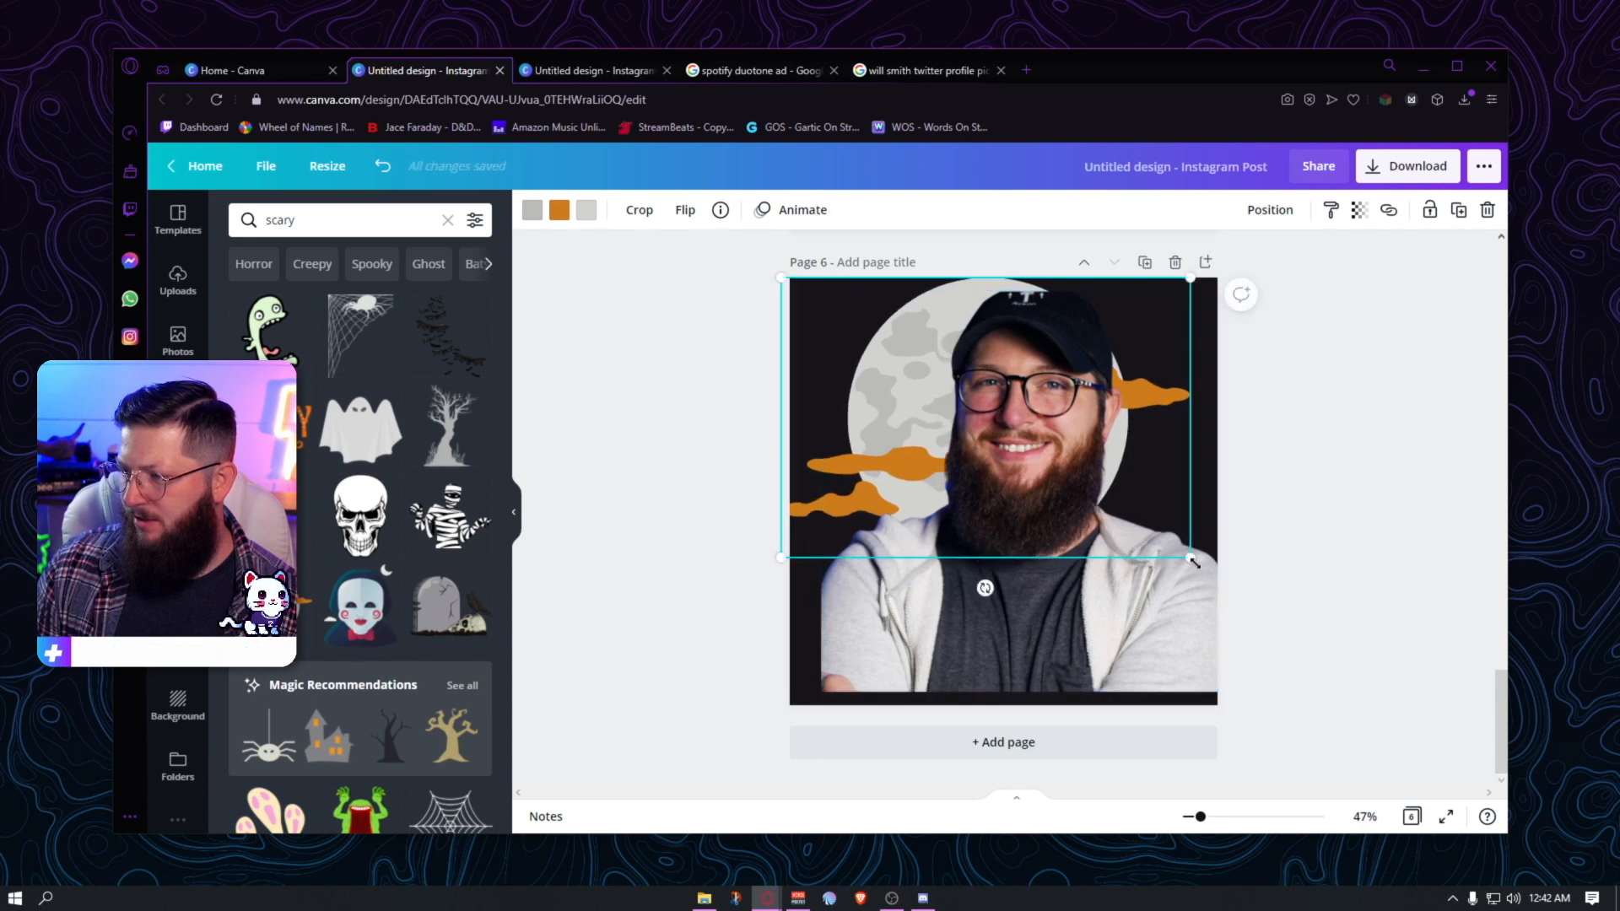
{"action": "left_click_drag", "start_coordinate": [1207, 550], "coordinate": [1272, 588]}
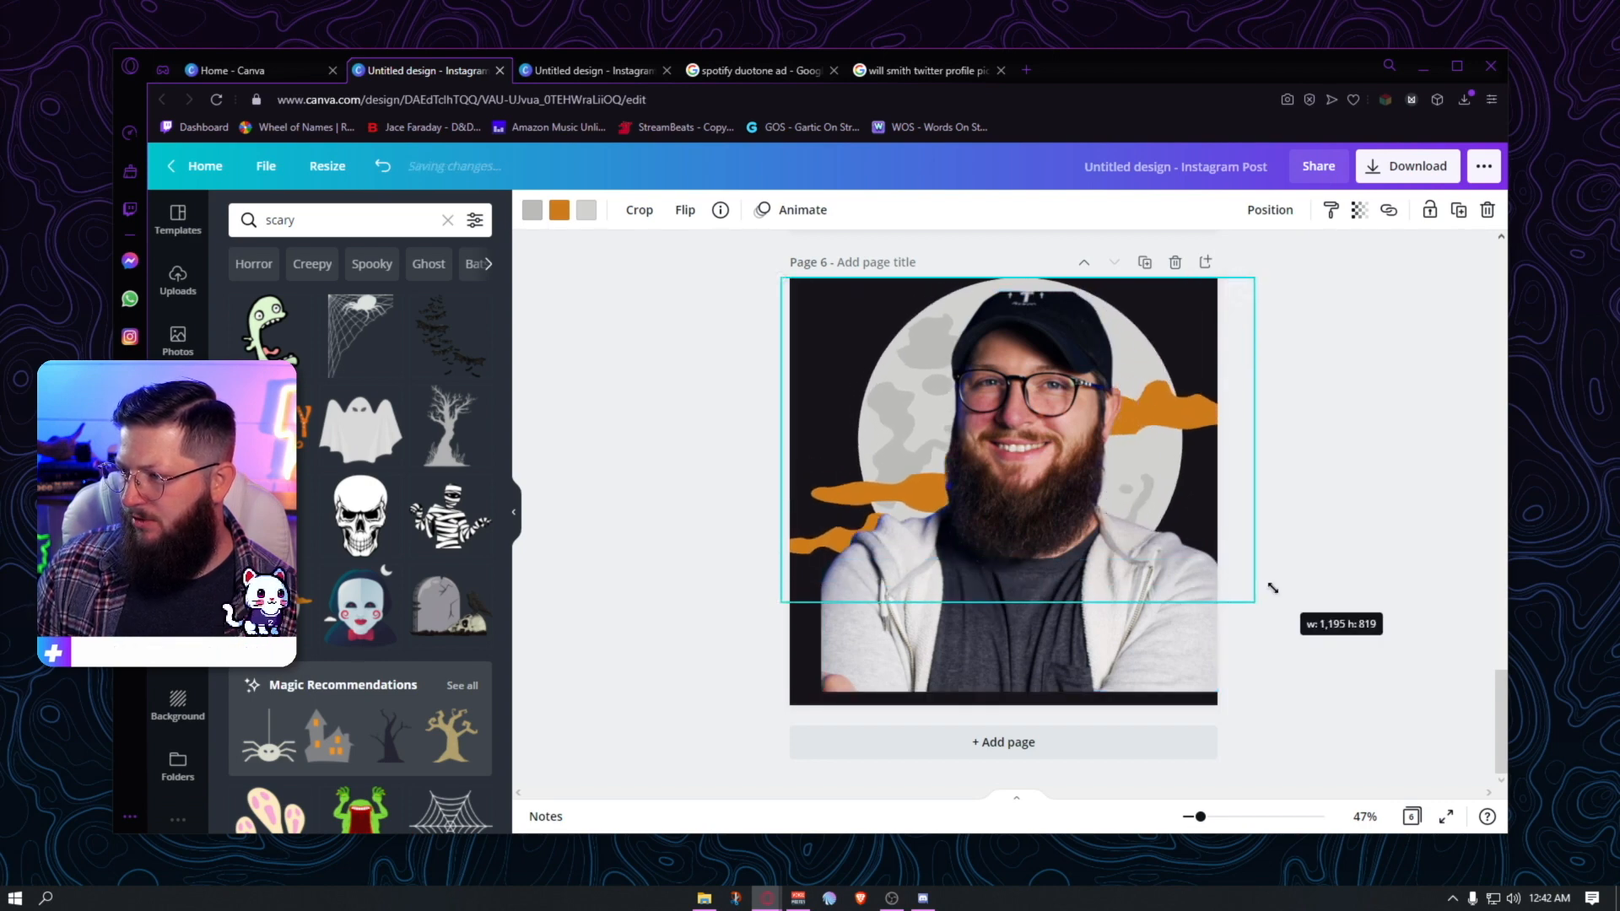
{"action": "left_click", "coordinate": [1454, 467]}
{"action": "left_click_drag", "start_coordinate": [803, 549], "coordinate": [776, 504]}
- Recolor the moon's orange clouds with the purple document color
{"action": "left_click", "coordinate": [560, 211]}
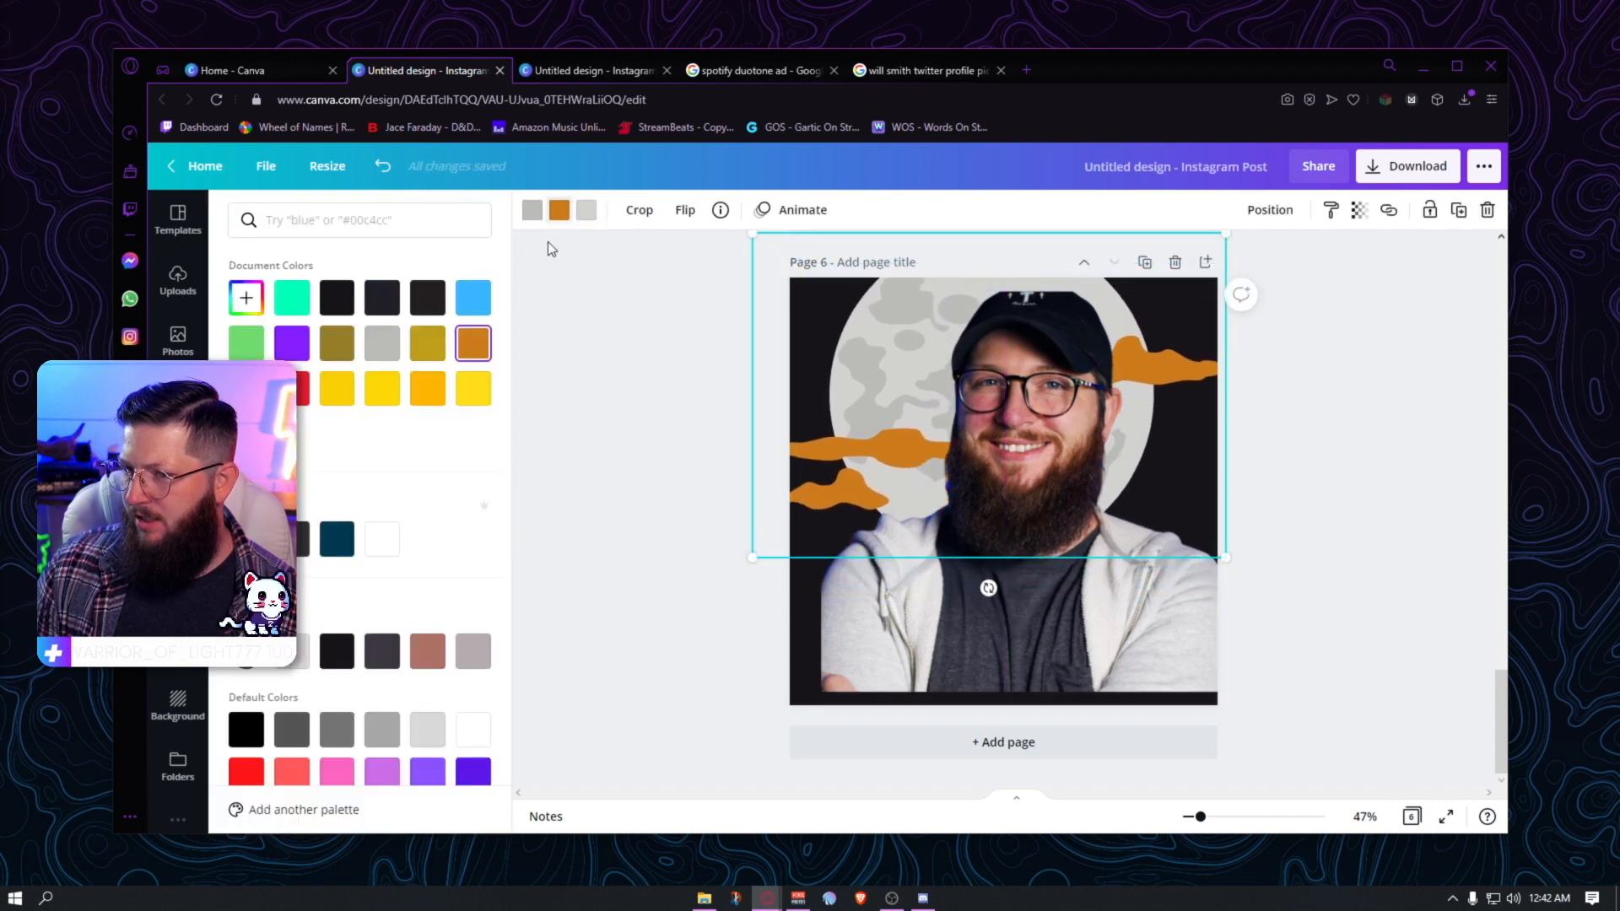
{"action": "left_click", "coordinate": [293, 348]}
{"action": "left_click", "coordinate": [641, 450]}
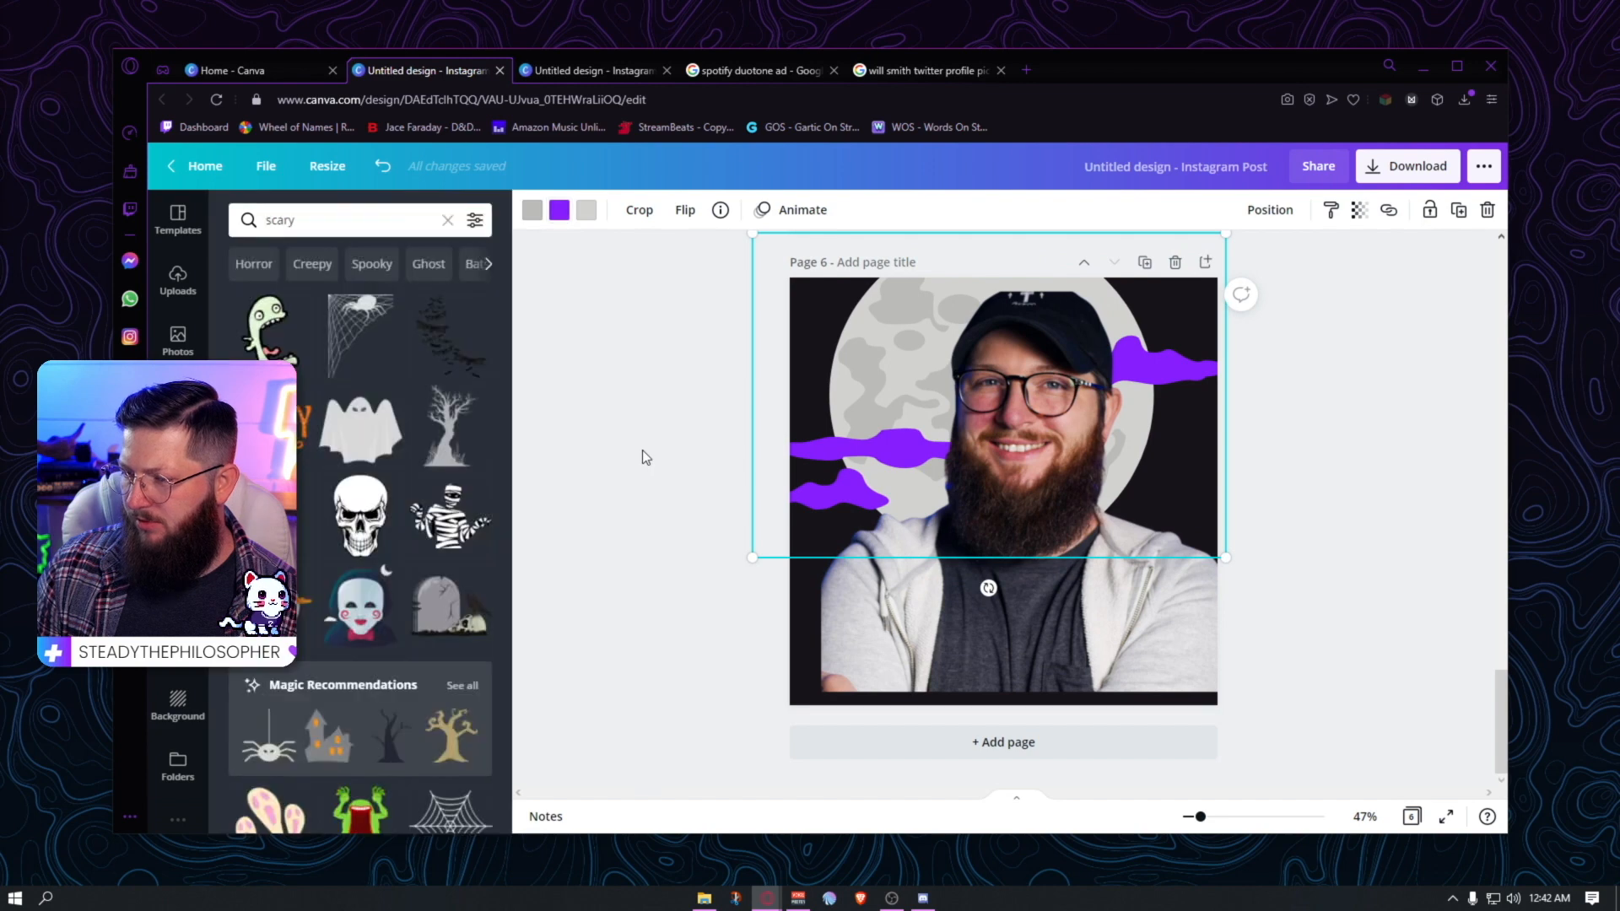
{"action": "left_click", "coordinate": [637, 371]}
- Search the elements for "bats", add the black bat flock, and tilt it over the moon beside the cap
{"action": "left_click", "coordinate": [316, 216]}
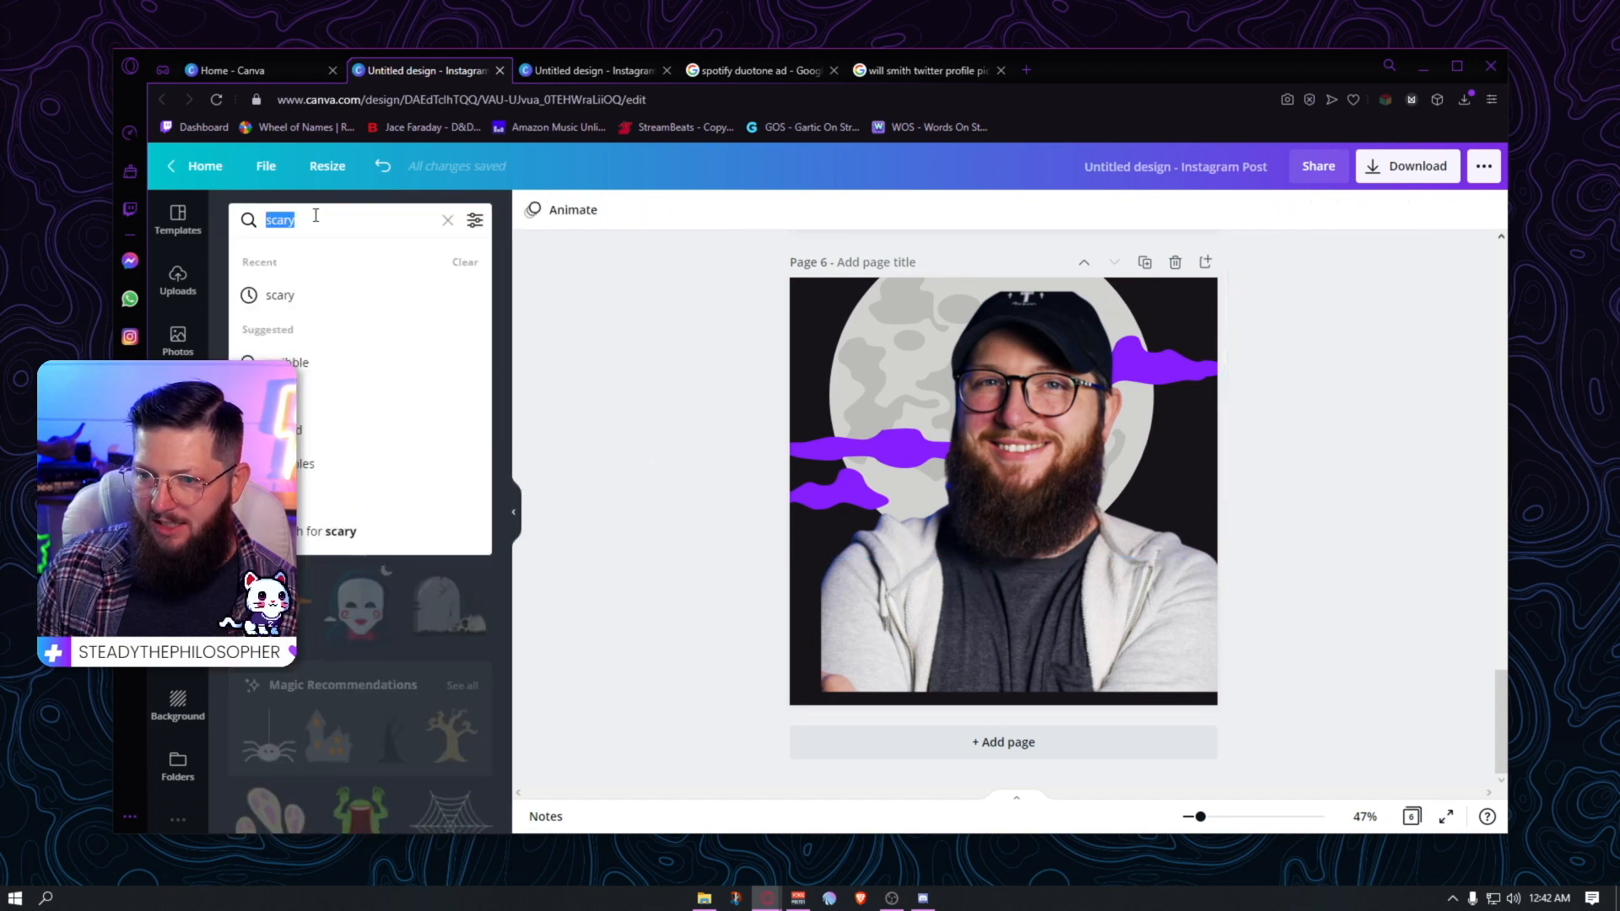
{"action": "type", "text": "bats"}
{"action": "key", "text": "Return"}
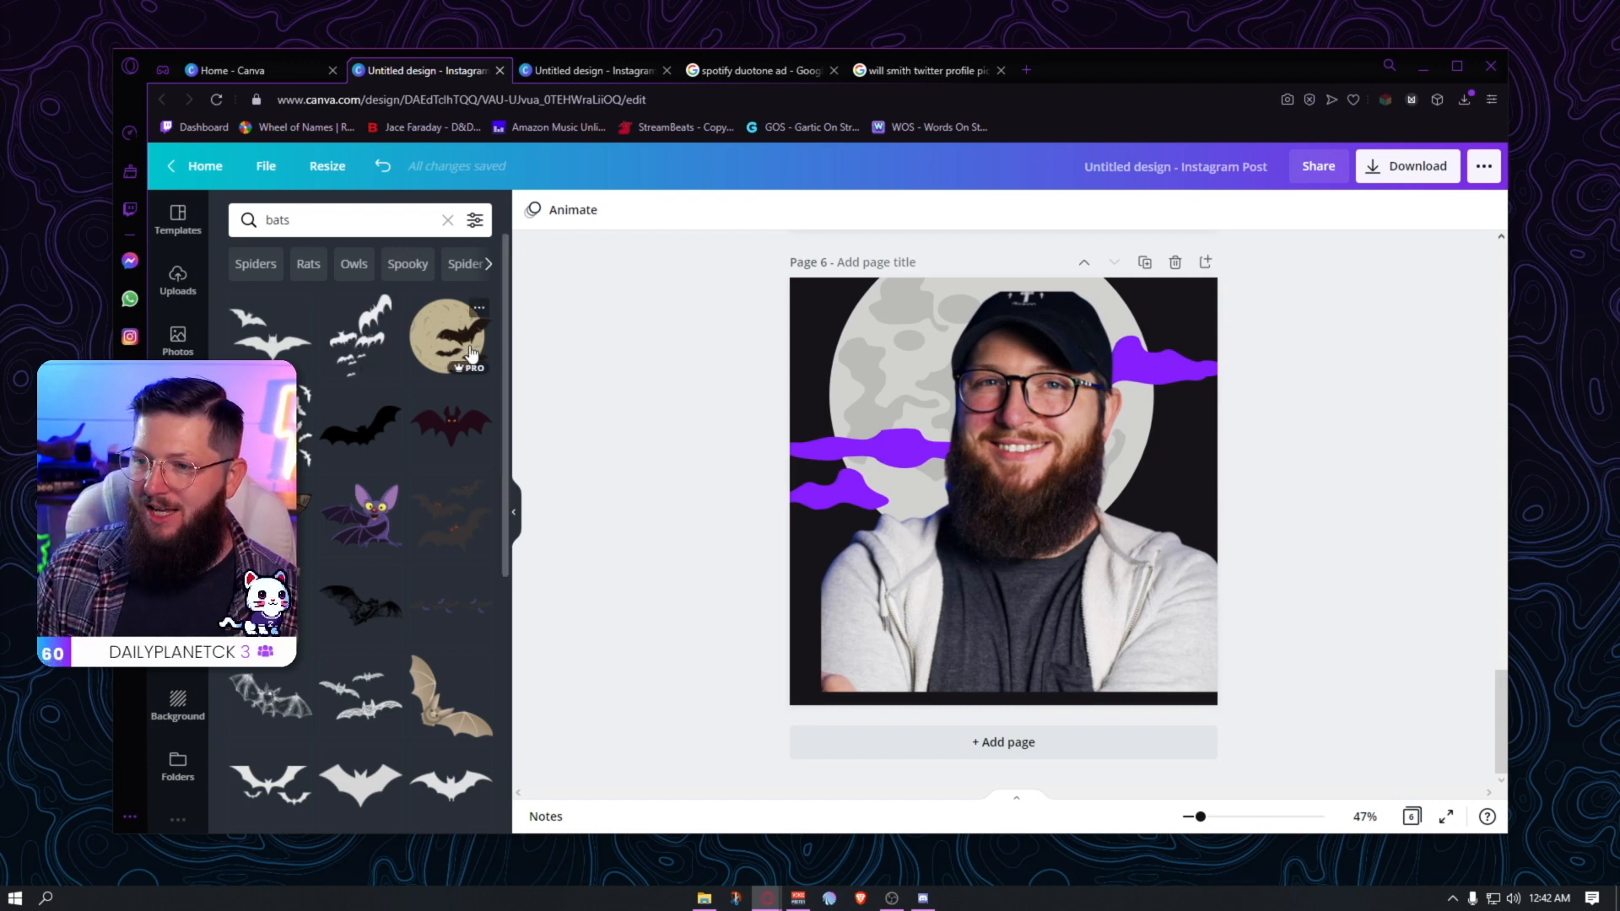
{"action": "left_click", "coordinate": [363, 336]}
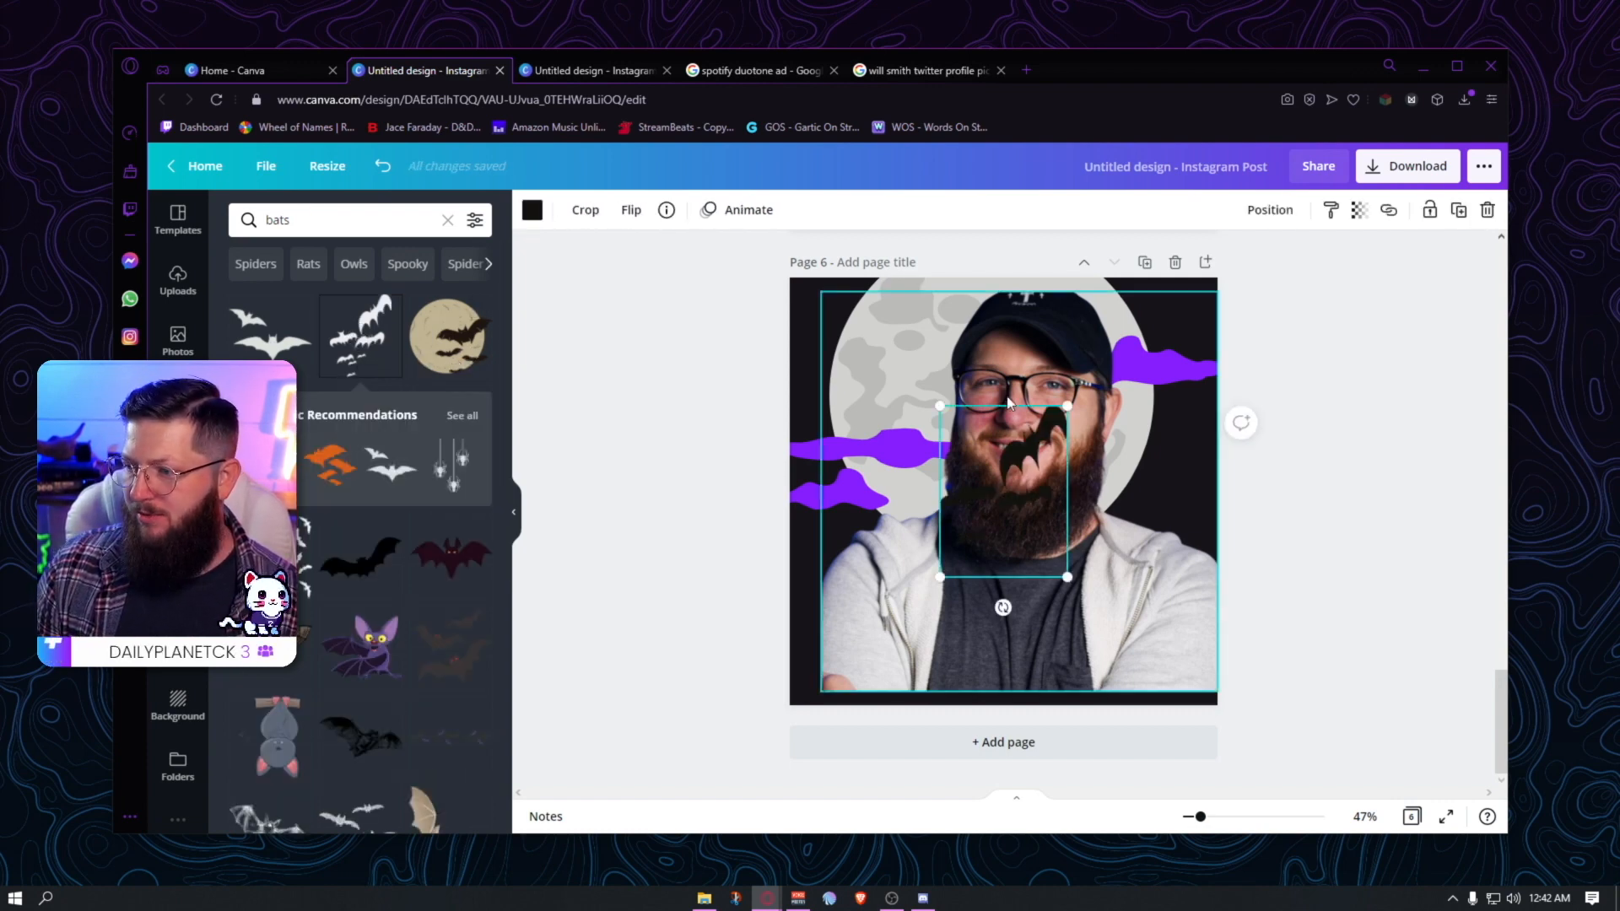
{"action": "left_click_drag", "start_coordinate": [1030, 460], "coordinate": [910, 340]}
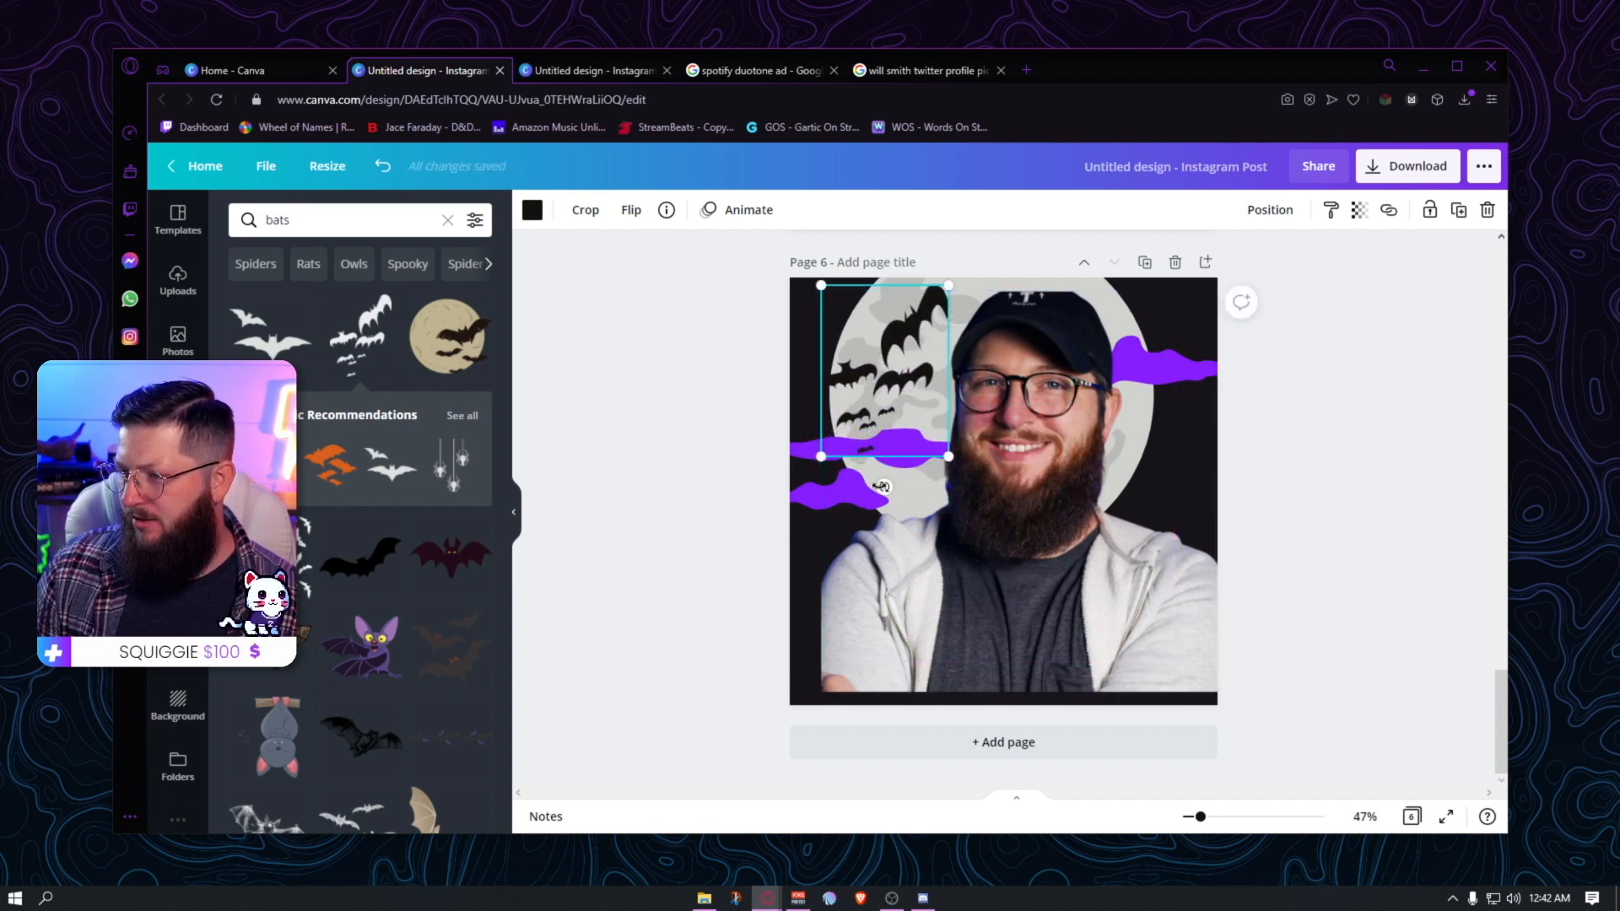
{"action": "left_click_drag", "start_coordinate": [884, 486], "coordinate": [919, 477]}
{"action": "left_click_drag", "start_coordinate": [896, 391], "coordinate": [896, 382]}
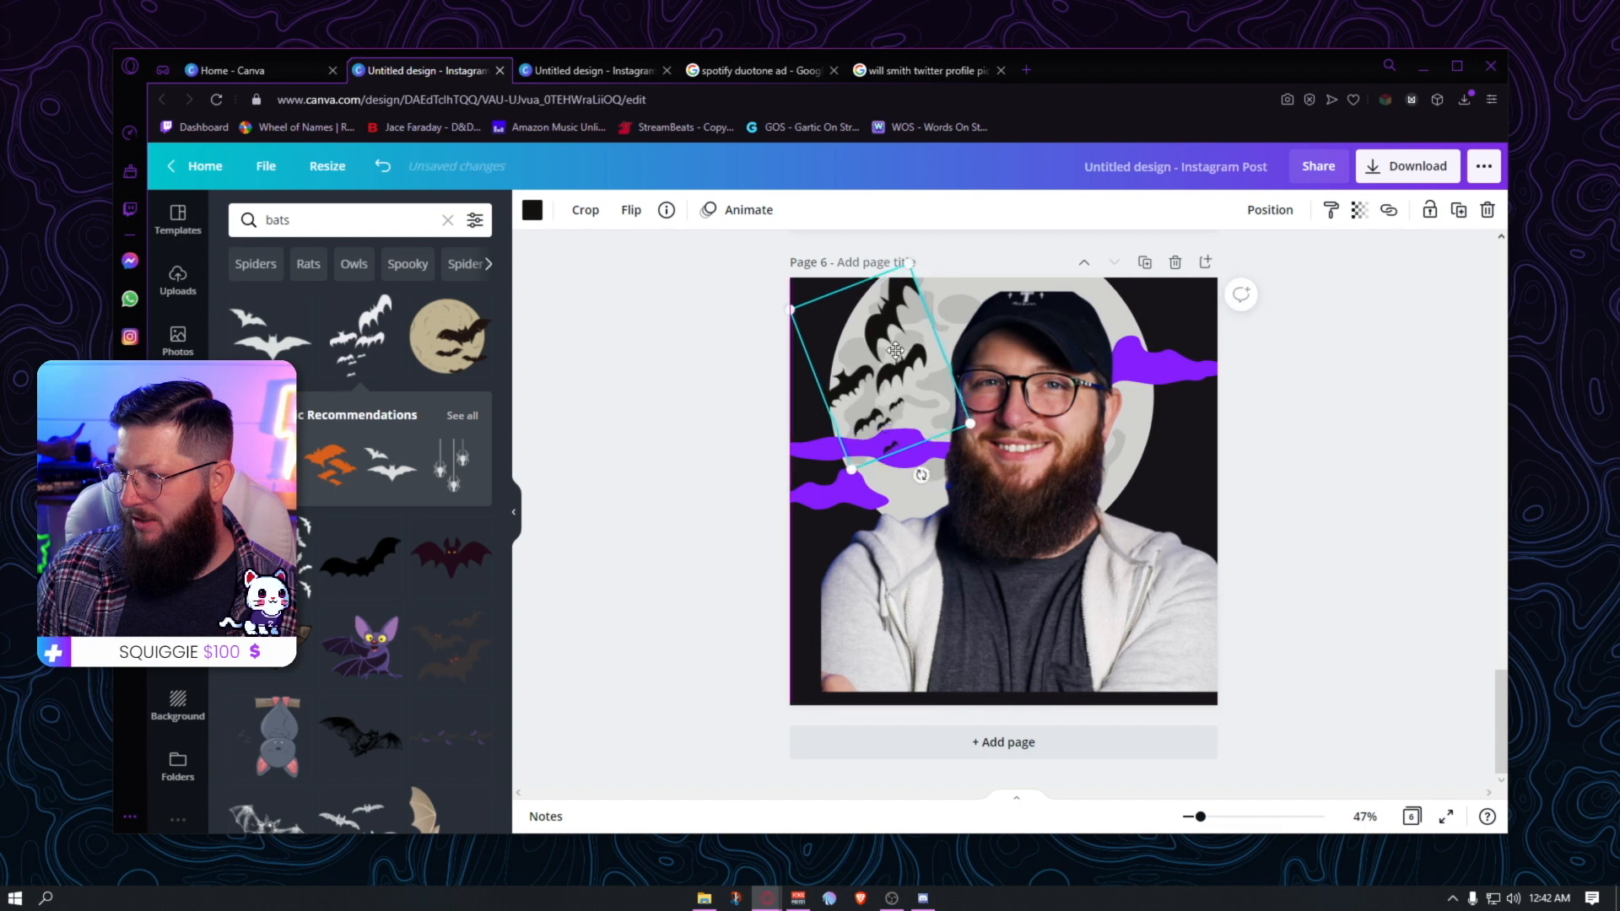
{"action": "left_click", "coordinate": [1347, 469]}
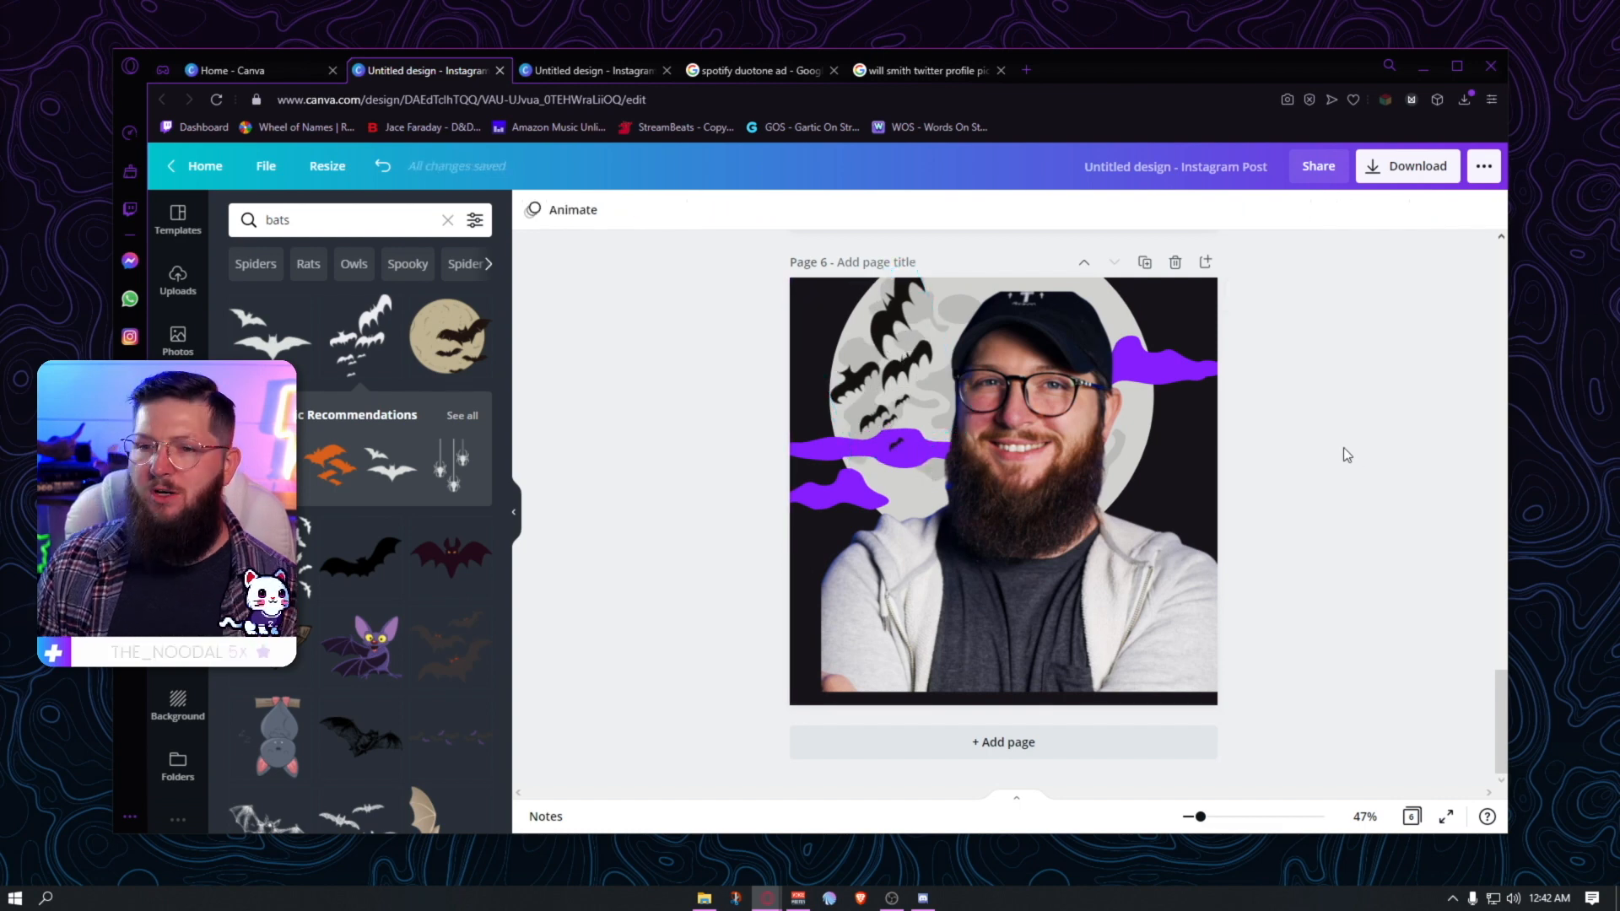
- Search the elements for "bat", add the single black bat, and place it small and rotated over the purple cloud beside the glasses
{"action": "scroll", "coordinate": [438, 500], "scroll_direction": "down", "scroll_amount": 1}
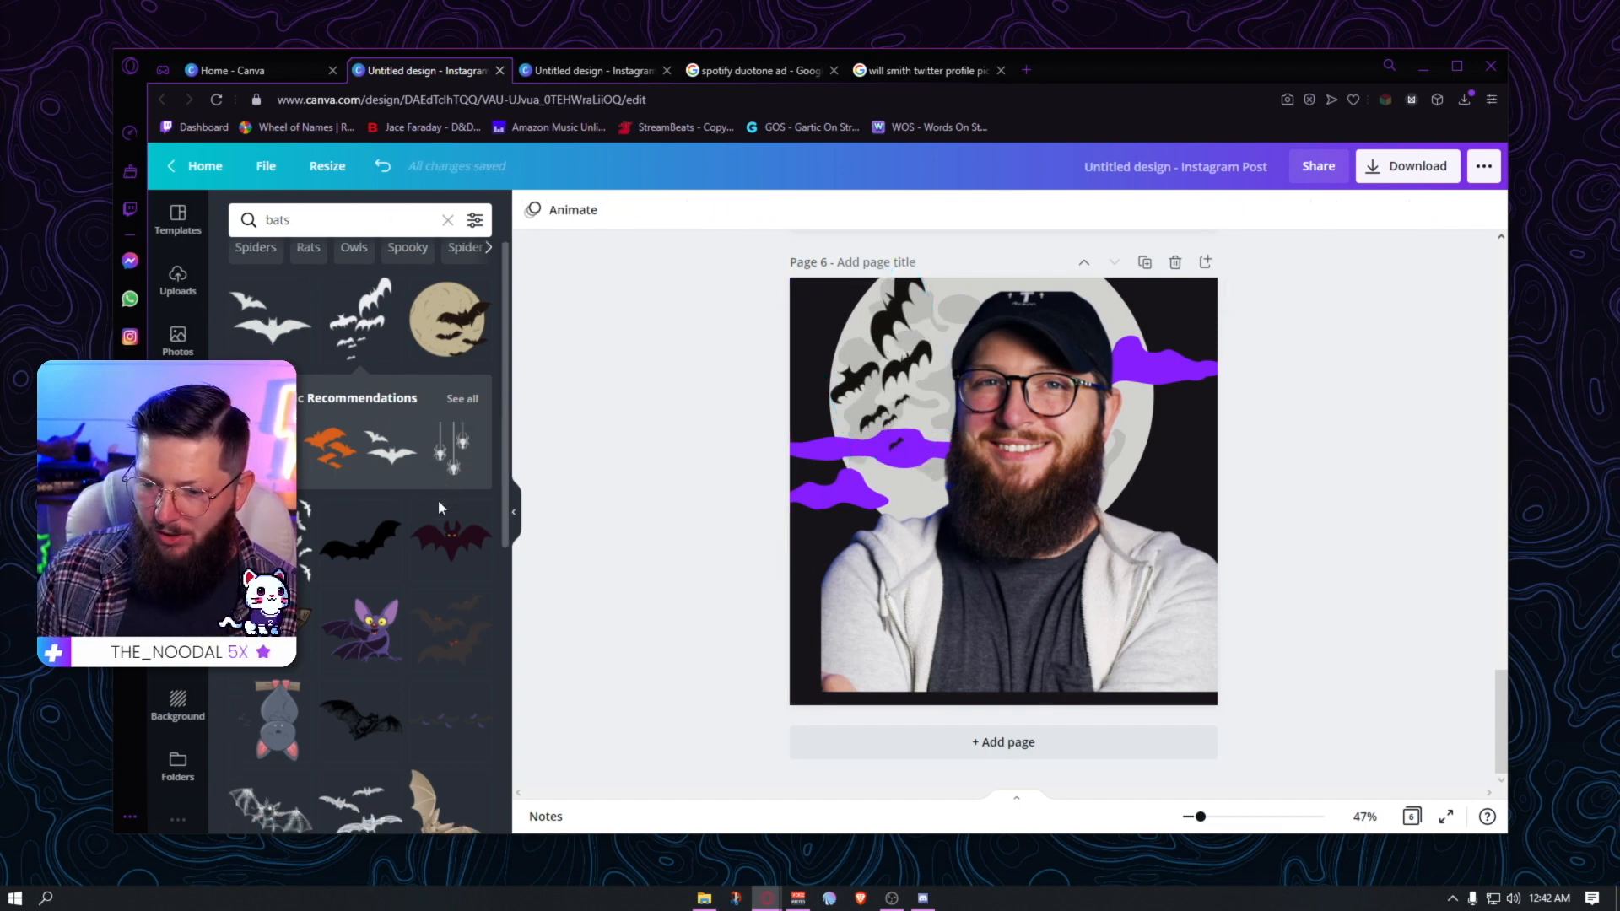
{"action": "left_click", "coordinate": [330, 213]}
{"action": "key", "text": "BackSpace"}
{"action": "key", "text": "Return"}
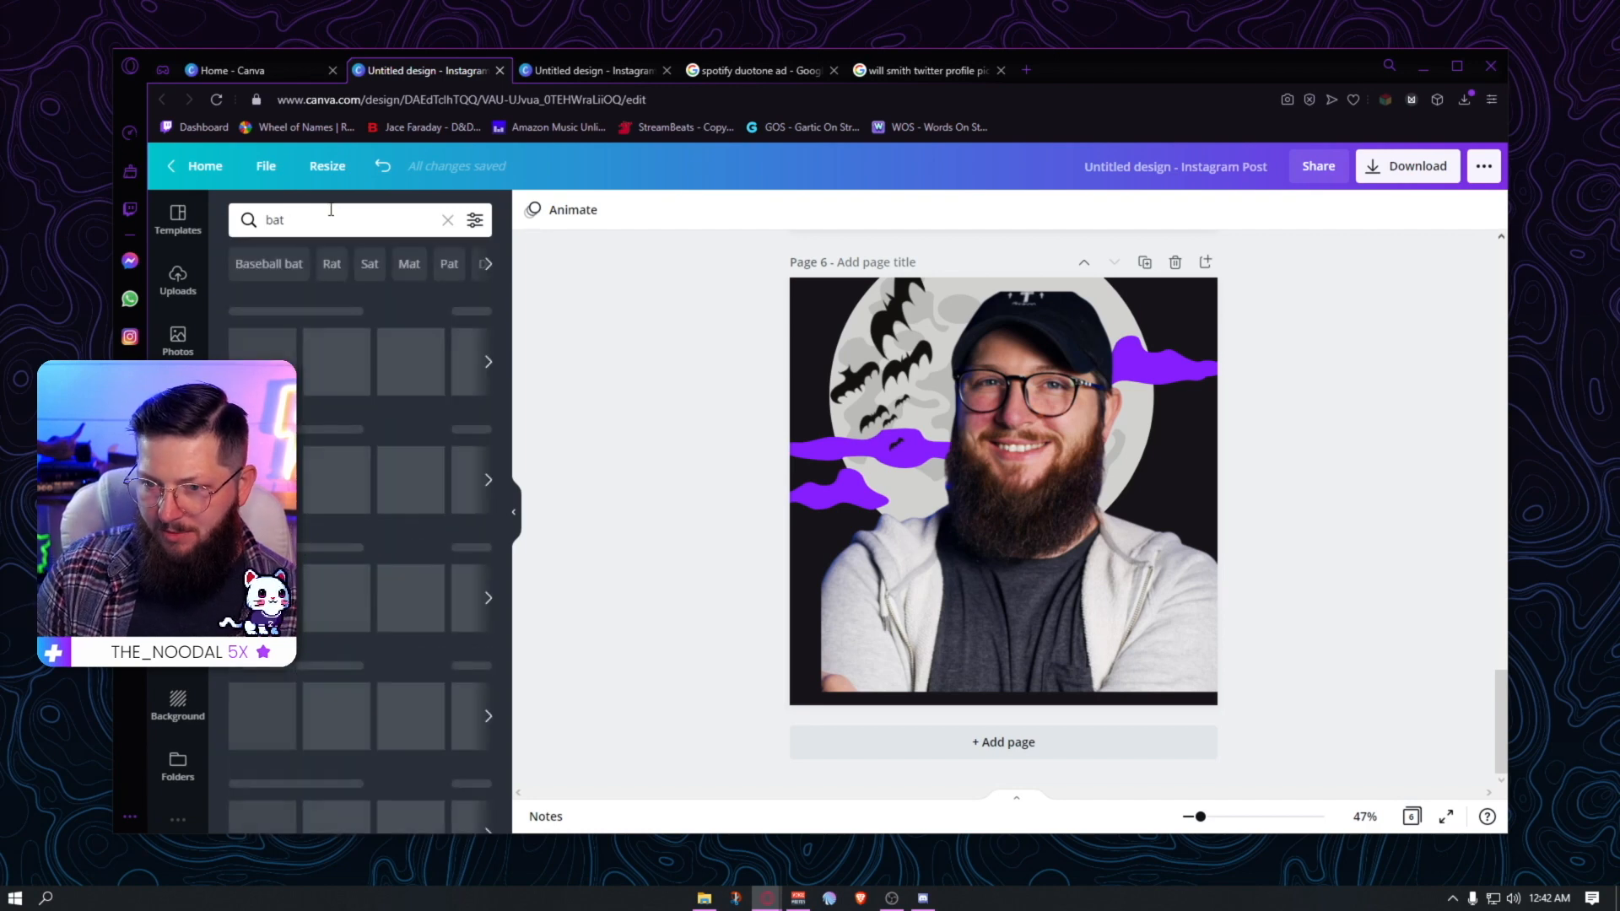
{"action": "left_click", "coordinate": [361, 426]}
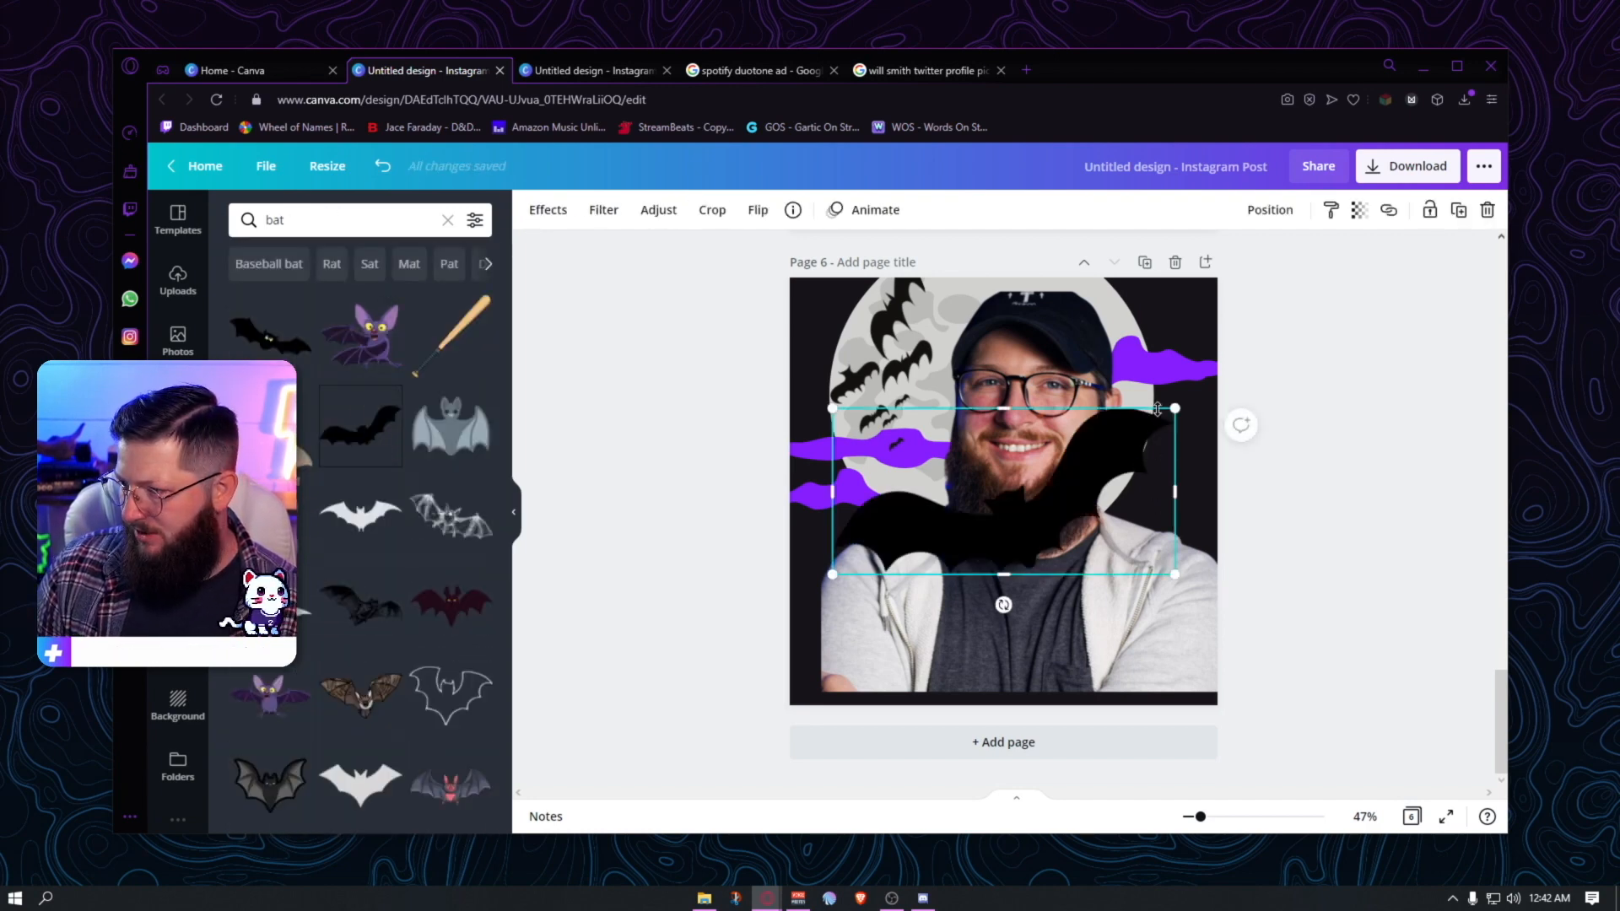
{"action": "left_click_drag", "start_coordinate": [1120, 439], "coordinate": [1164, 373]}
{"action": "left_click", "coordinate": [1346, 505]}
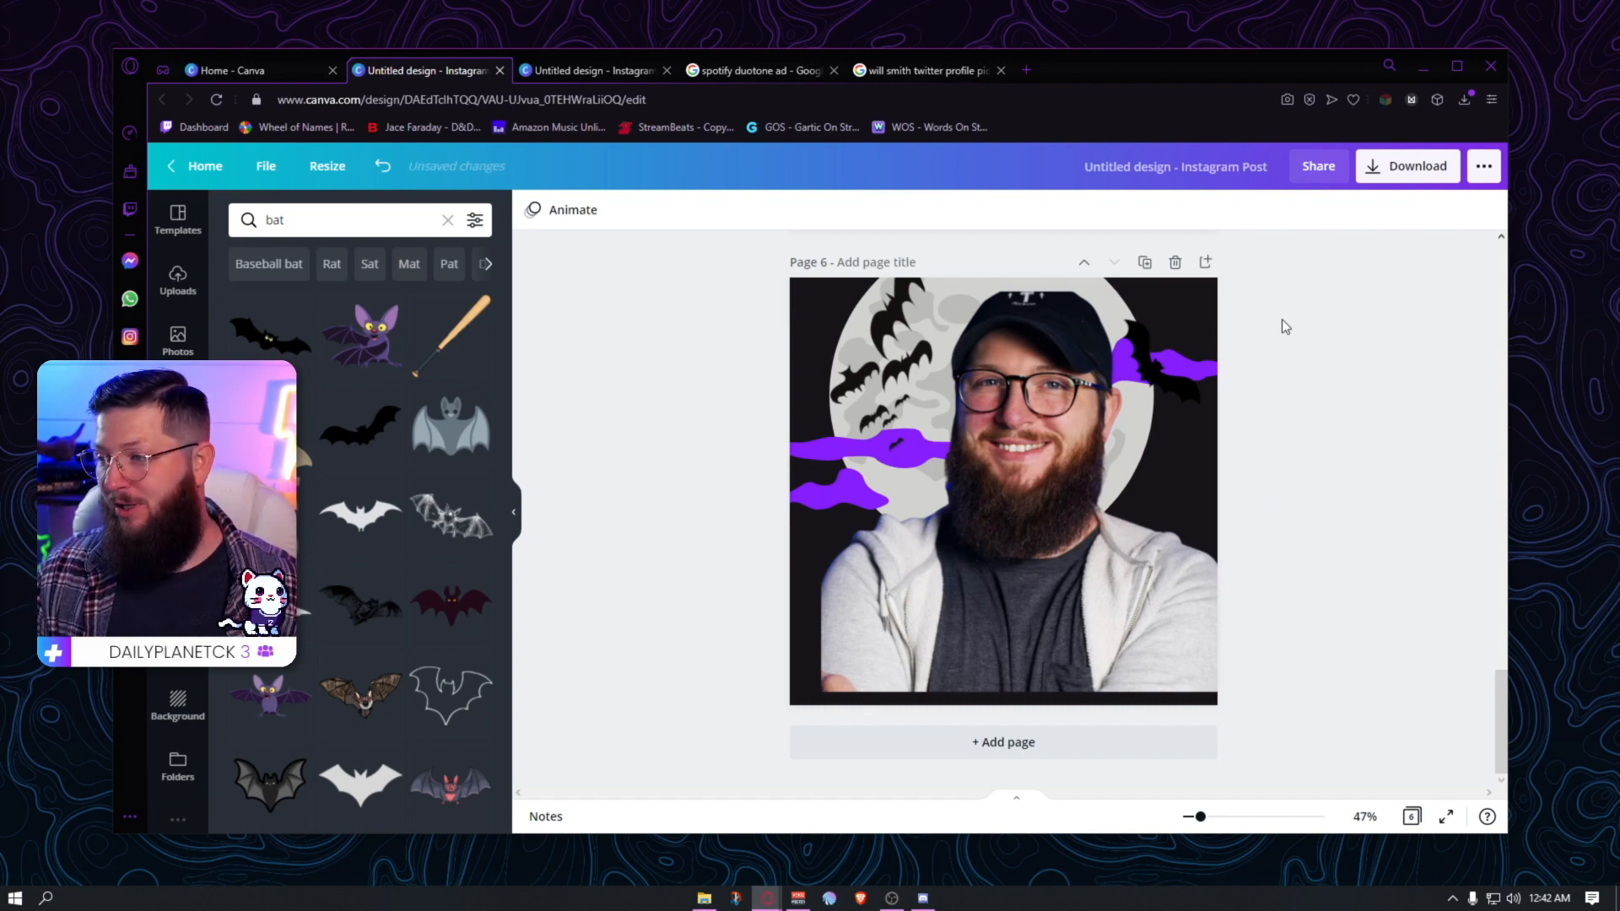
- Duplicate the moon-and-bats page and delete the moon, the single bat and the bat flock from the copy
{"action": "left_click", "coordinate": [1145, 263]}
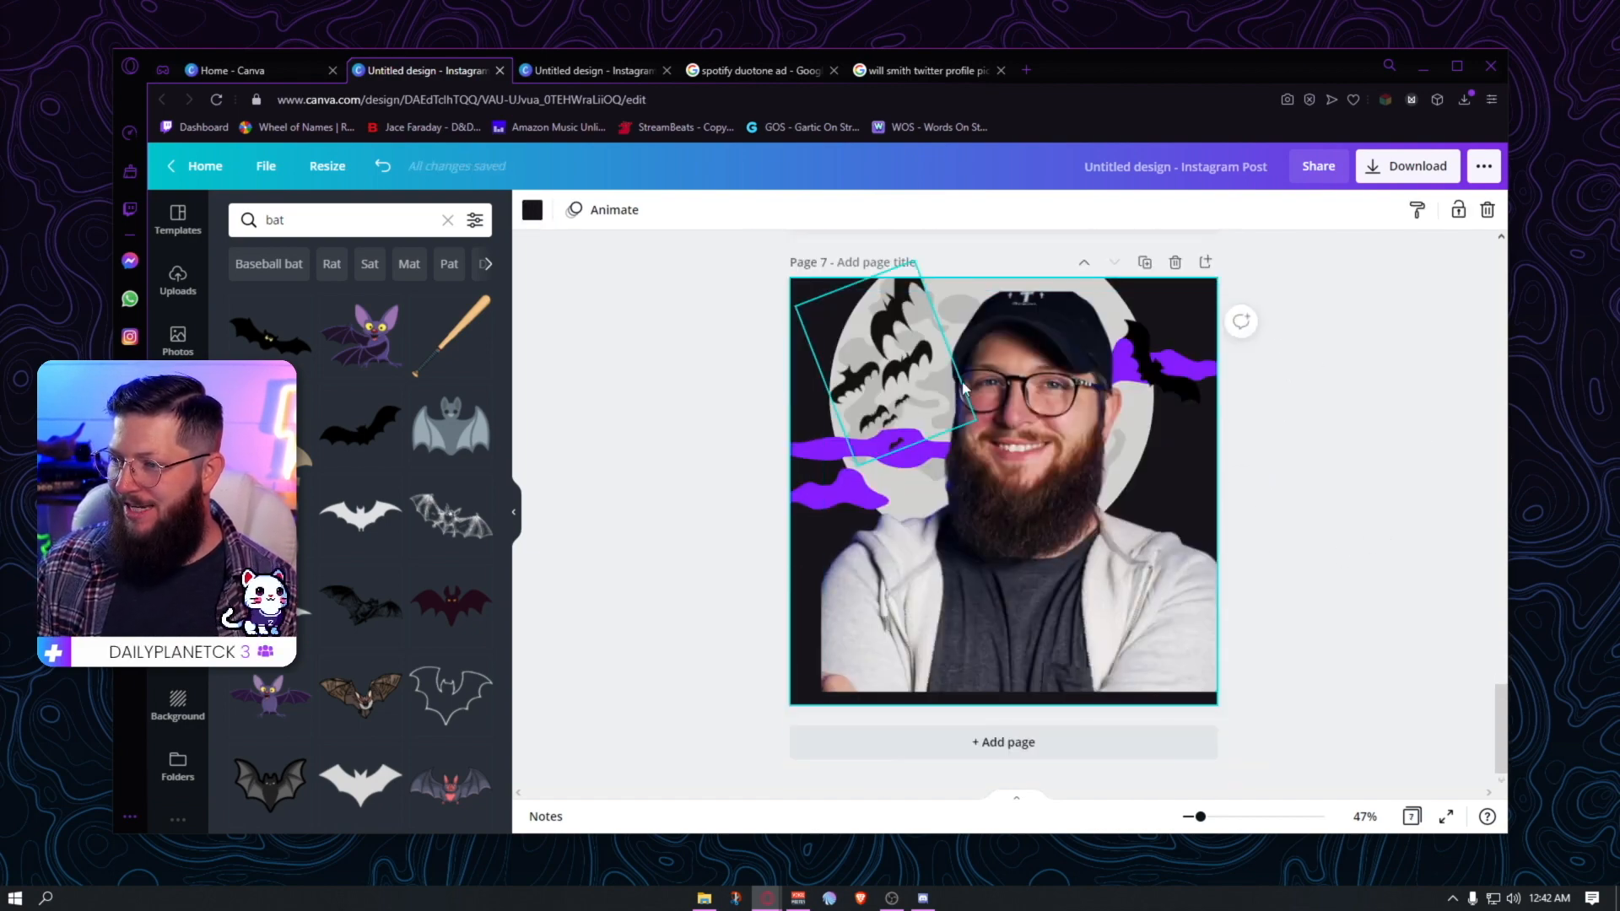
{"action": "left_click", "coordinate": [1094, 291]}
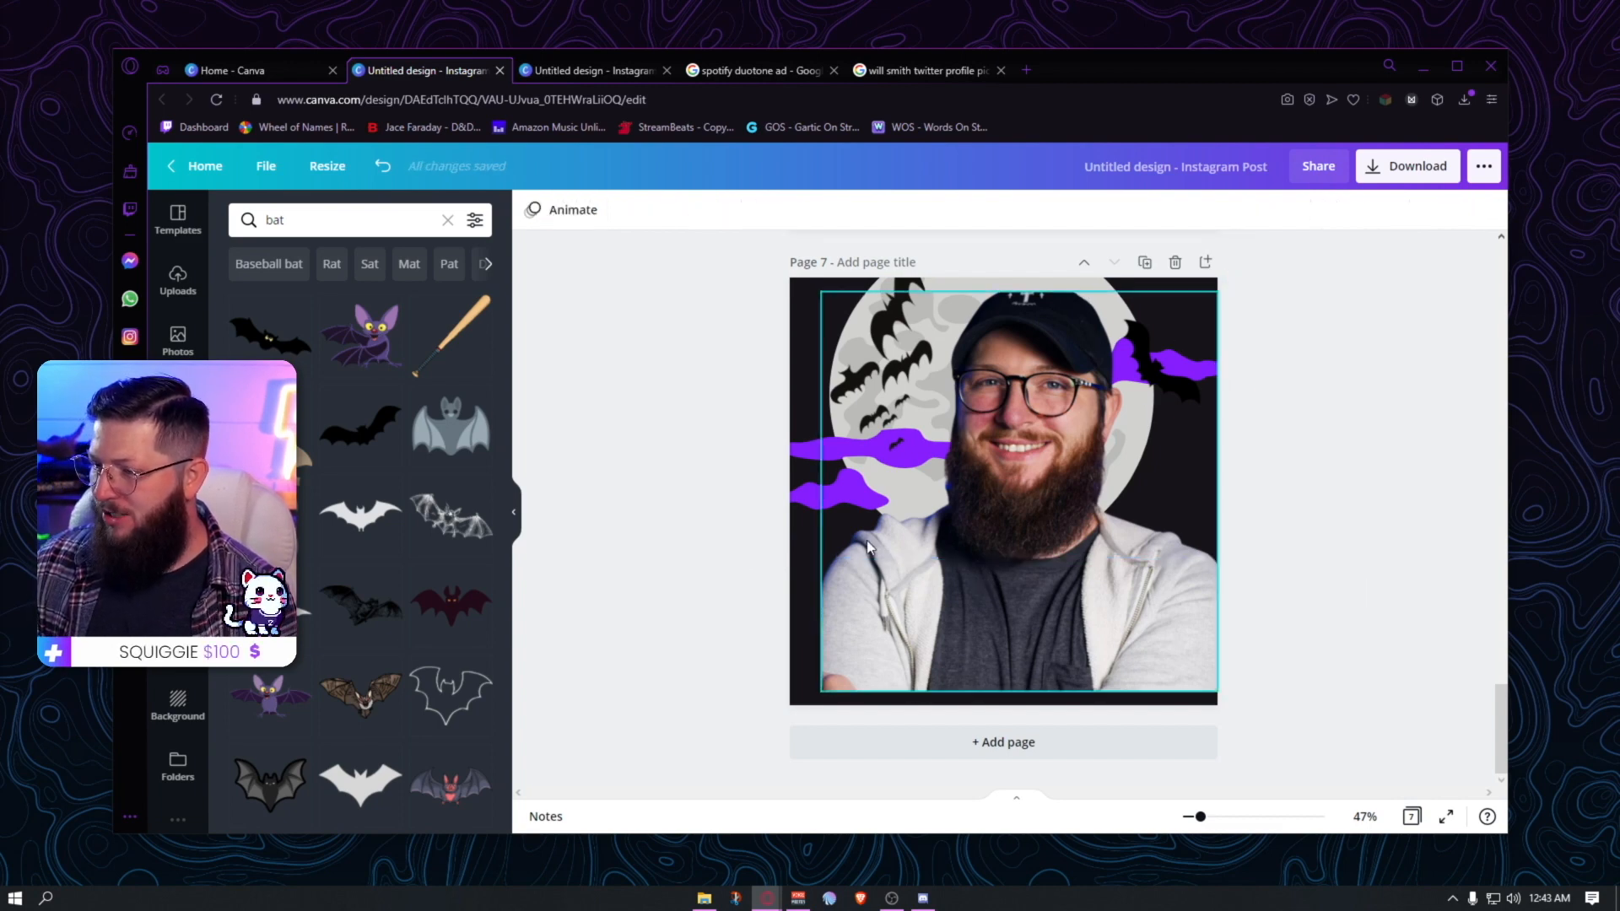
{"action": "key", "text": "Delete"}
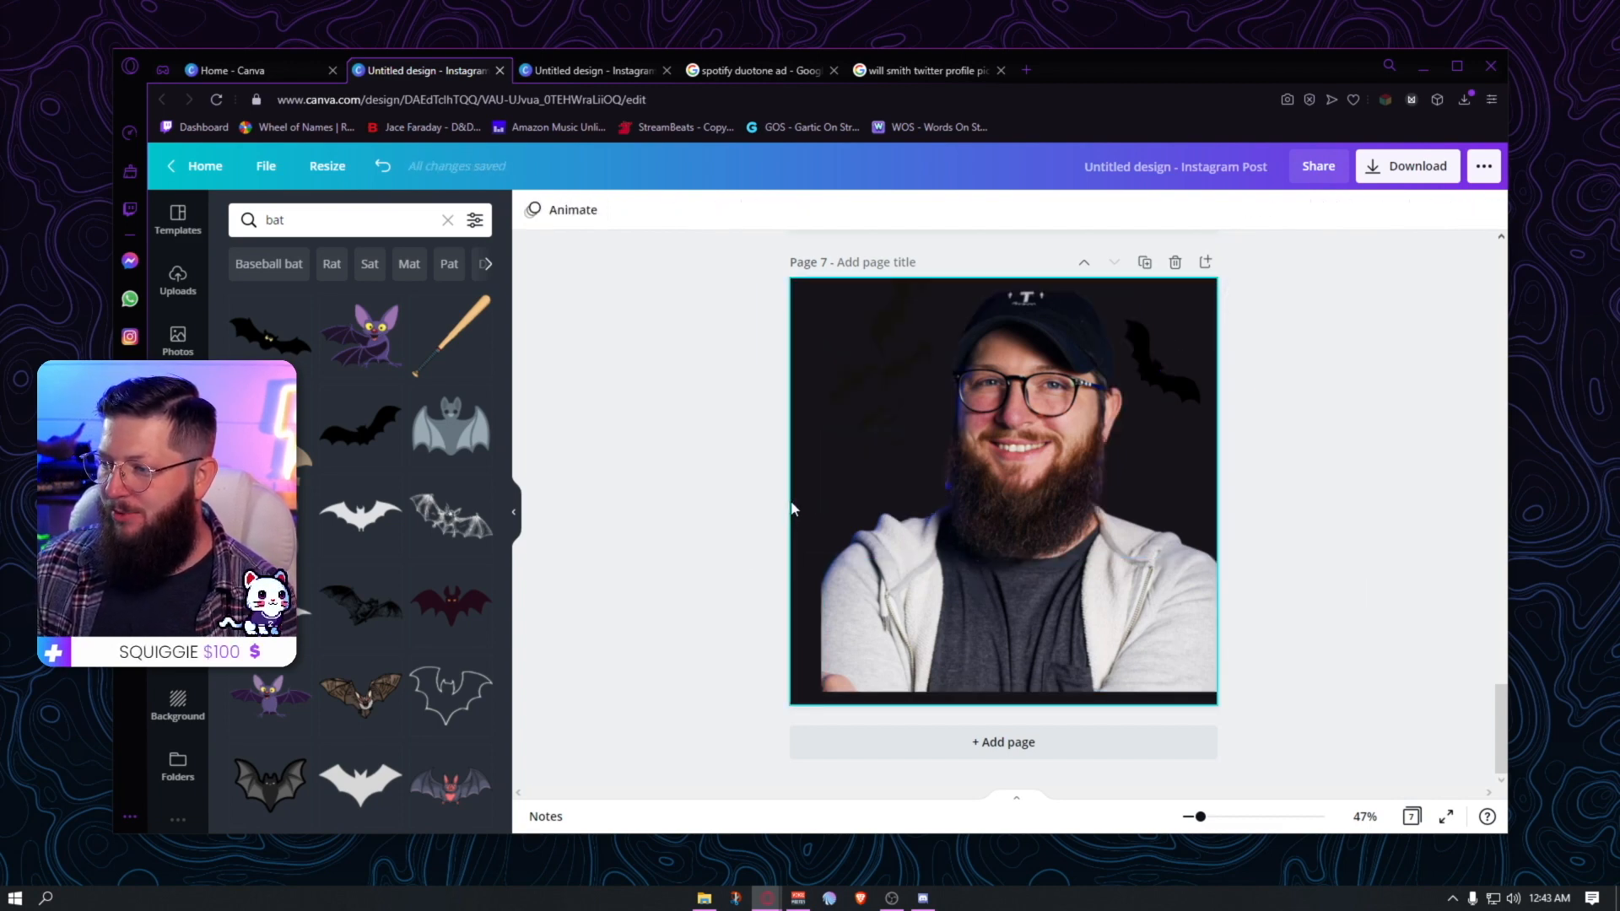
{"action": "left_click", "coordinate": [1176, 383]}
{"action": "key", "text": "Delete"}
{"action": "left_click", "coordinate": [911, 359]}
{"action": "key", "text": "Delete"}
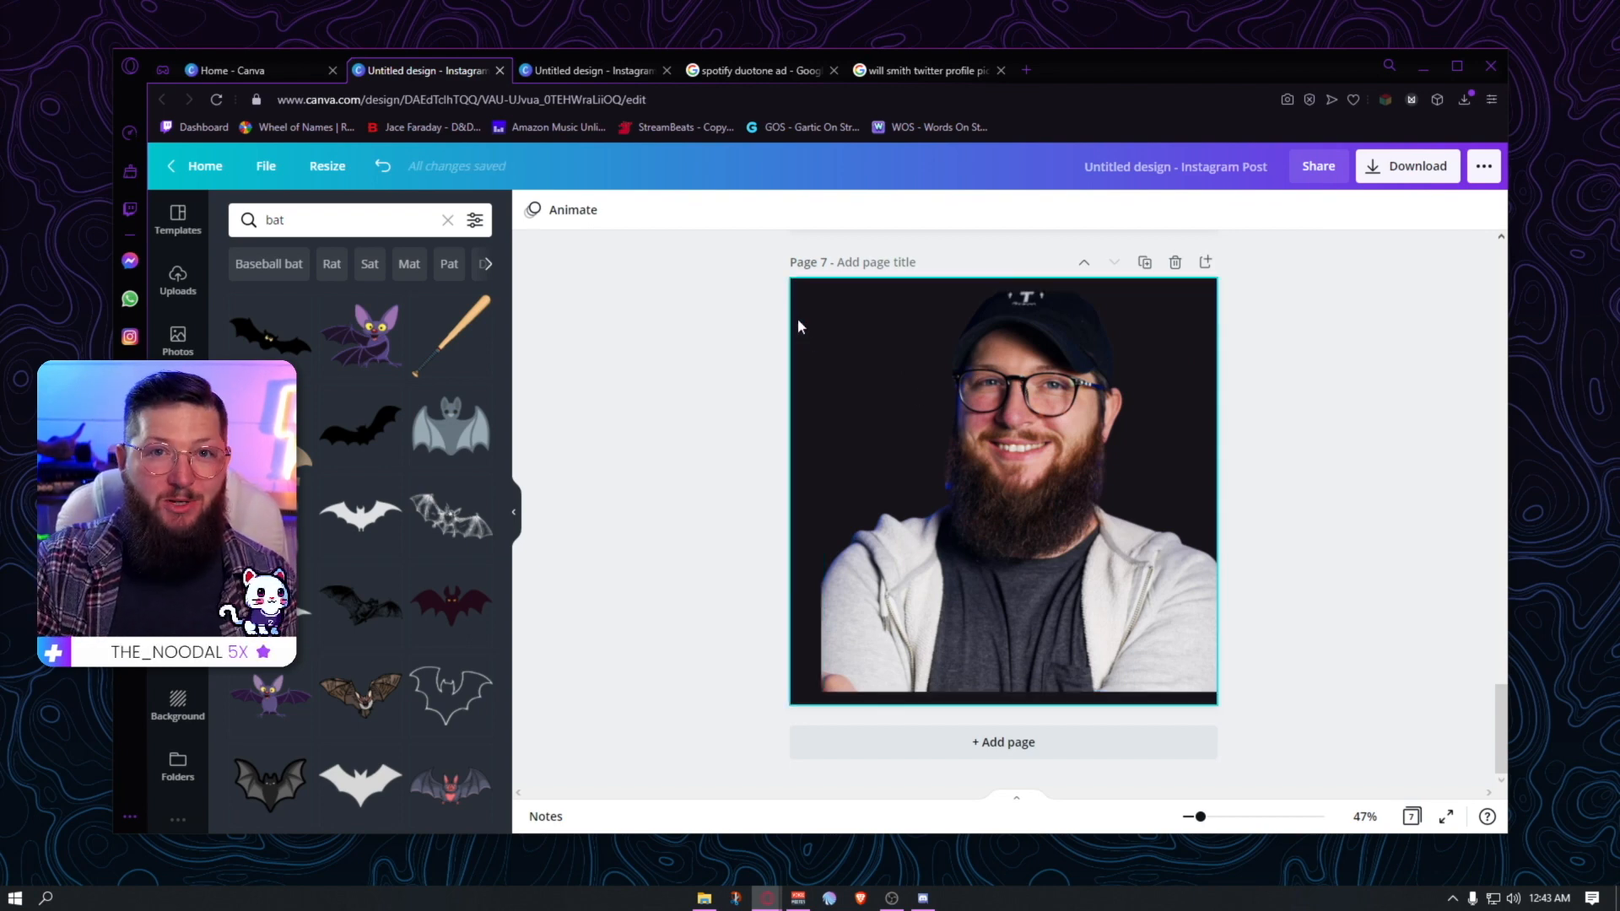
- Center the portrait on page 7
{"action": "left_click_drag", "start_coordinate": [1066, 508], "coordinate": [1047, 508]}
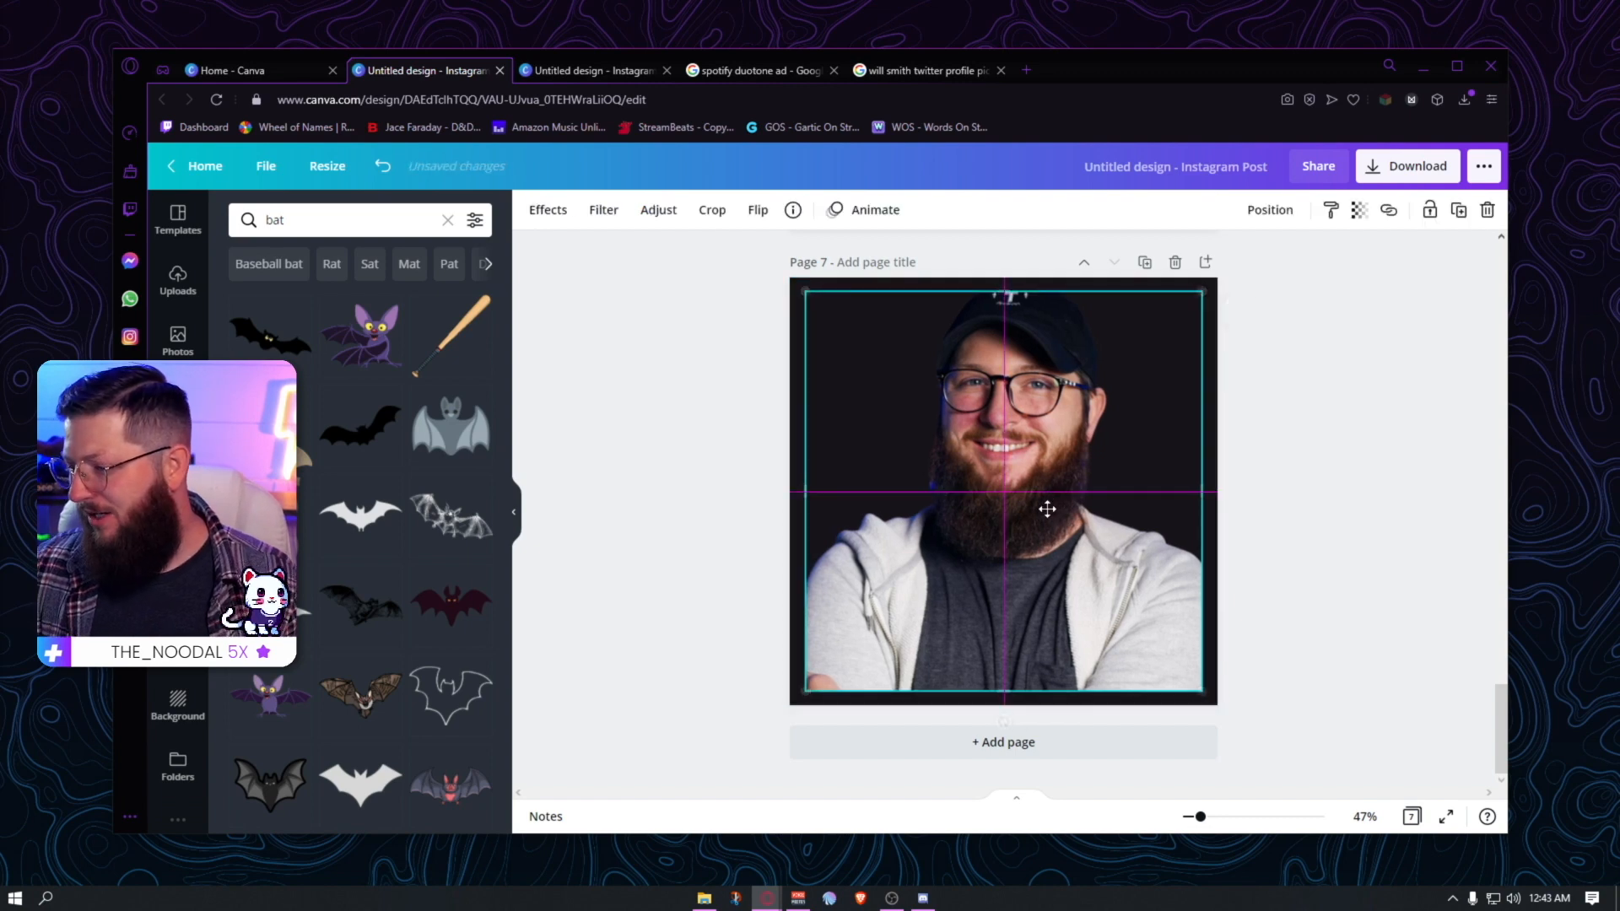
{"action": "left_click", "coordinate": [1329, 478]}
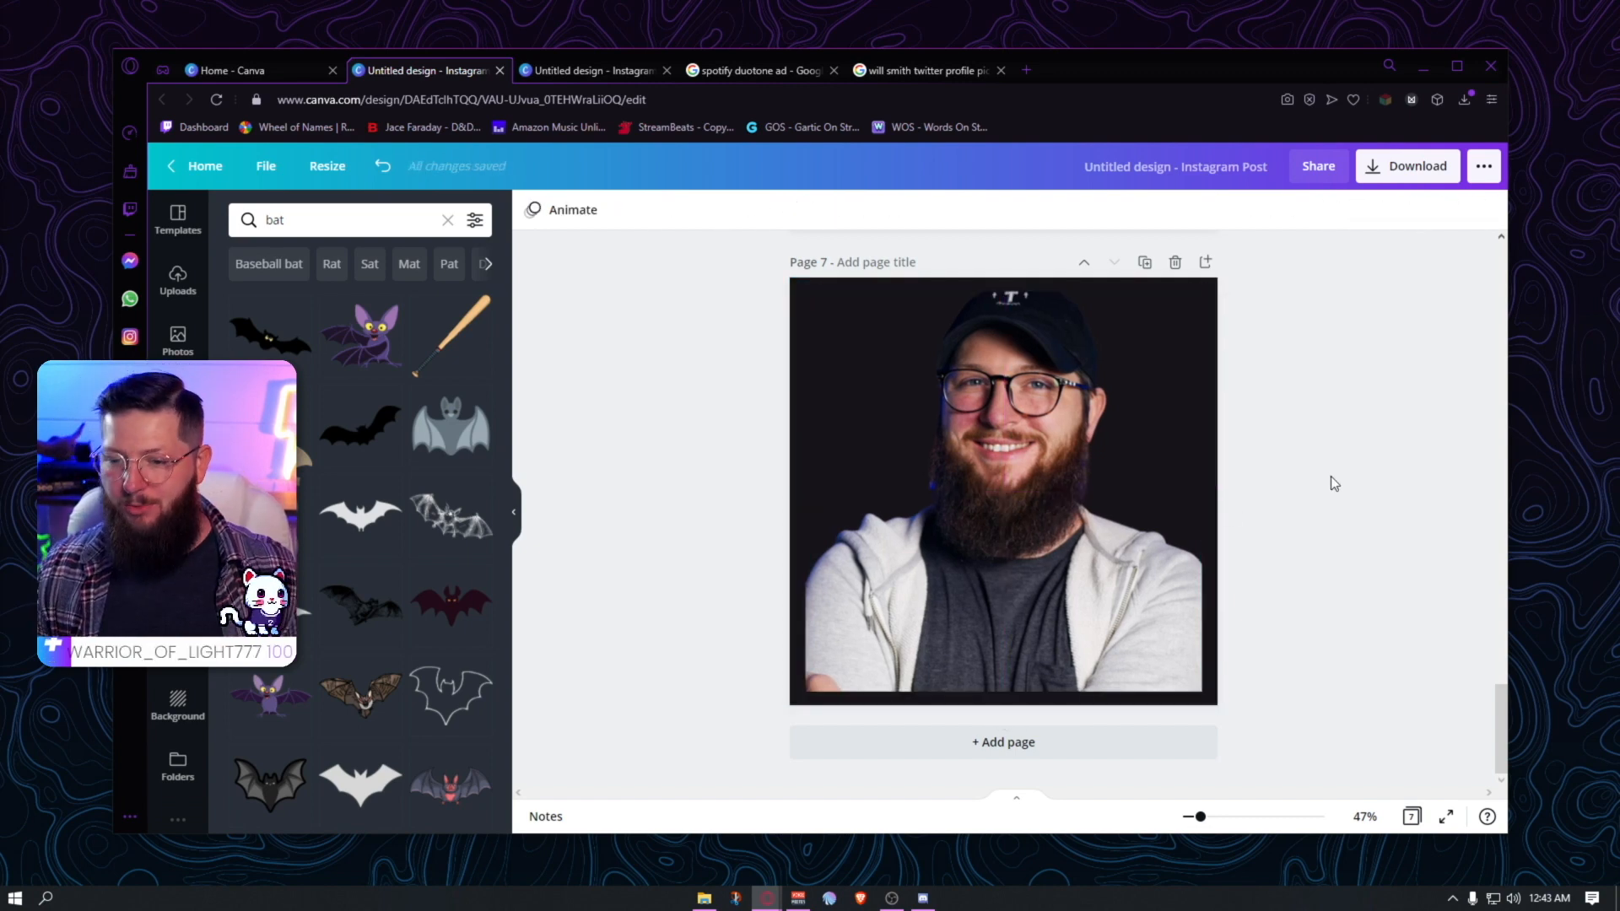
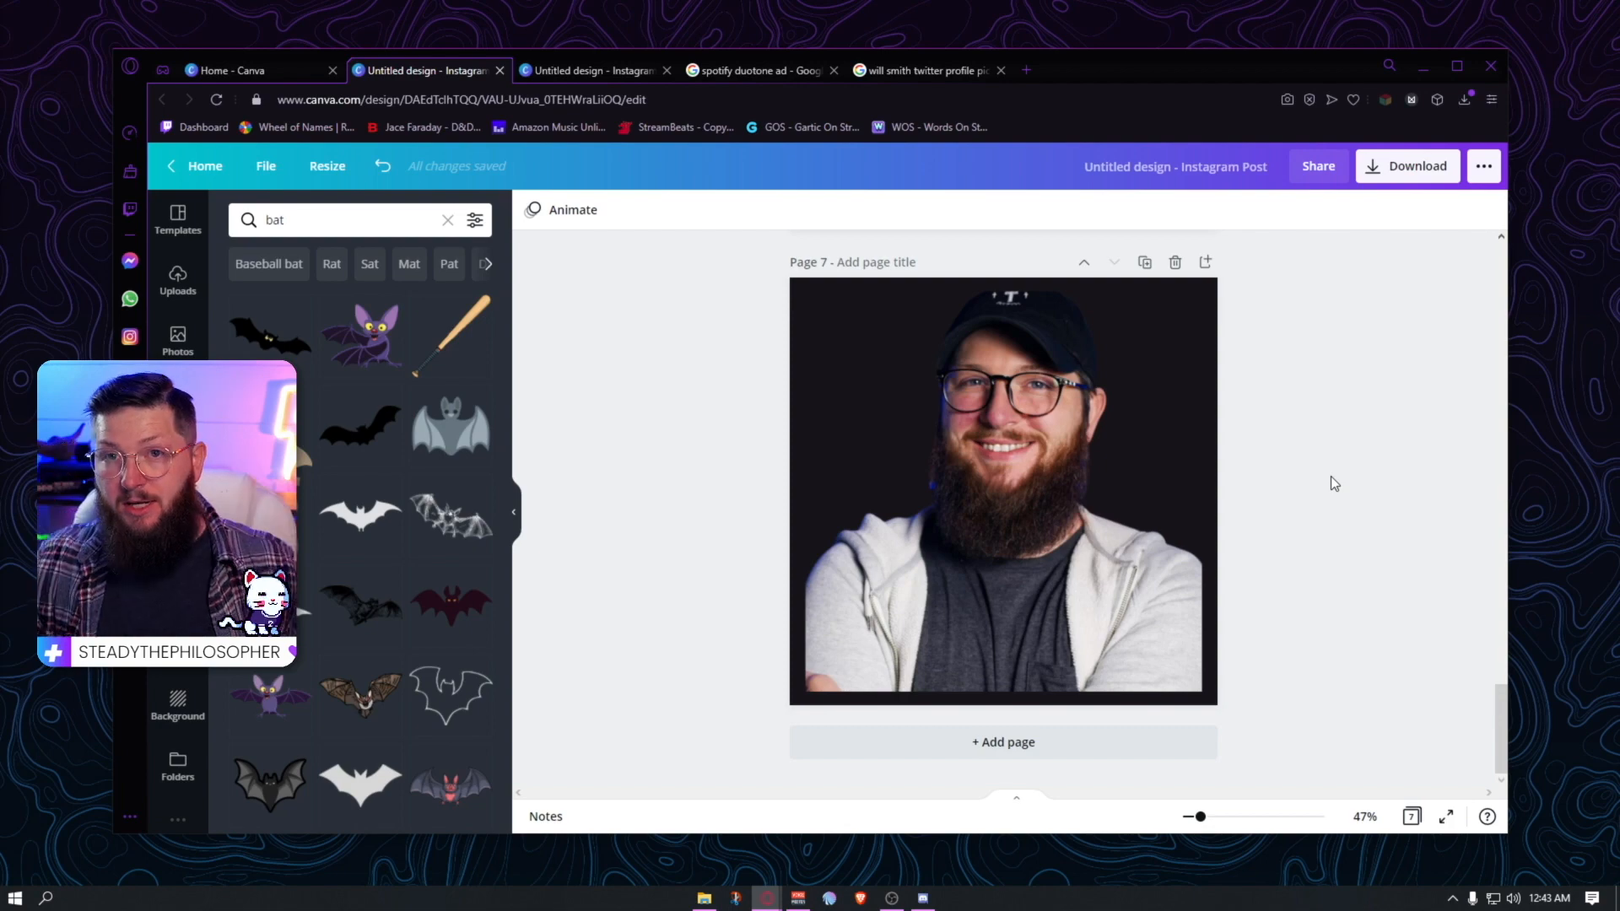
{"action": "left_click", "coordinate": [363, 219]}
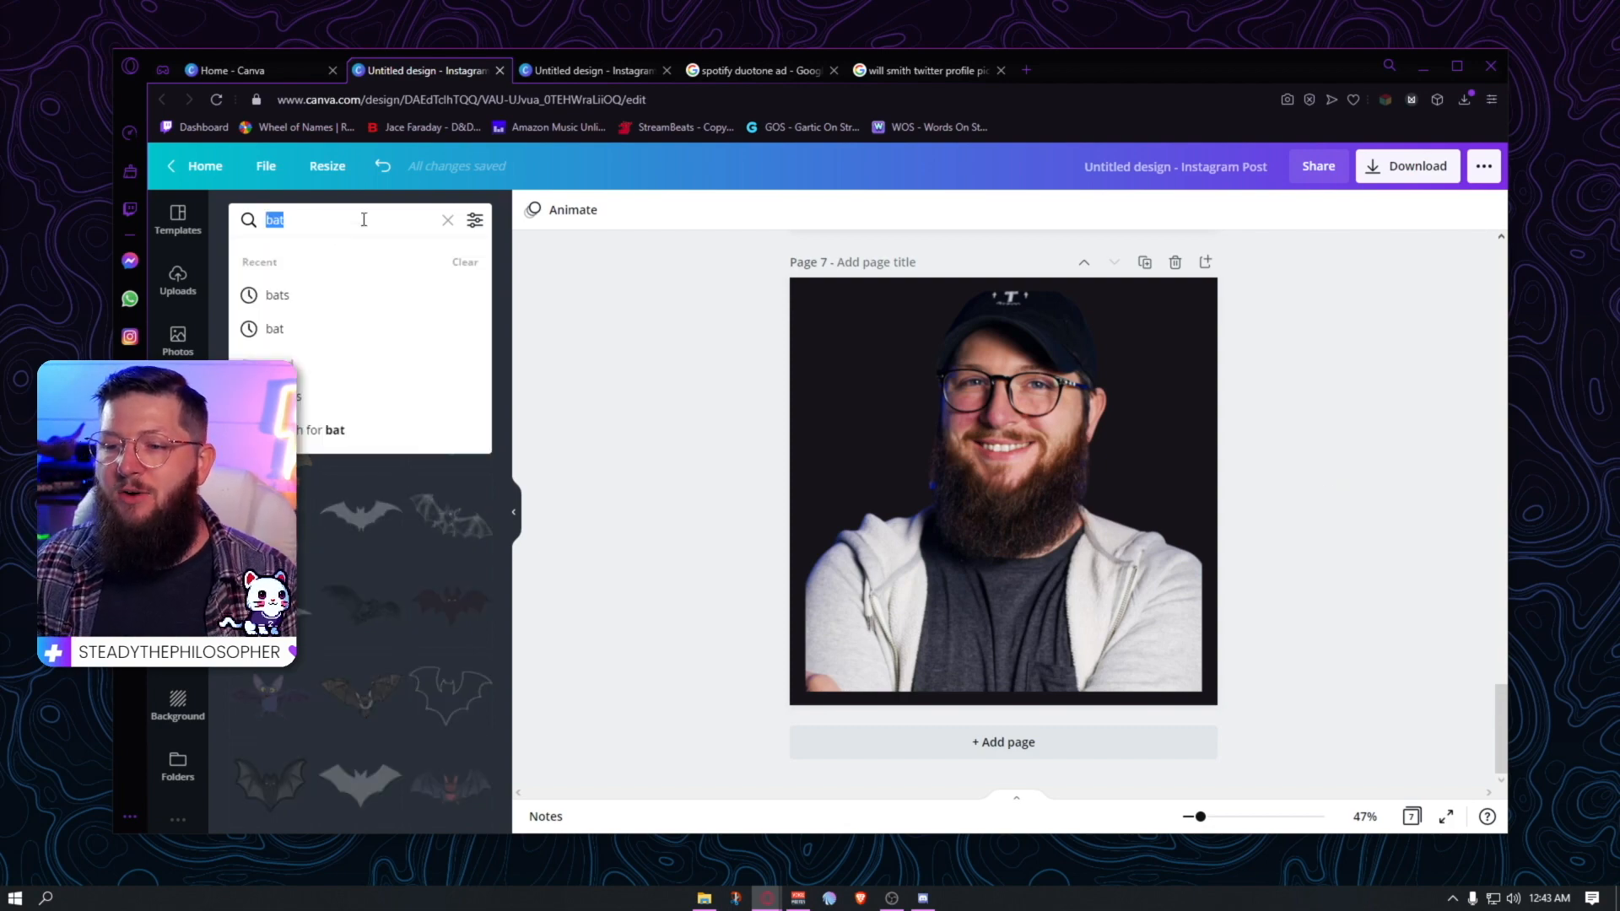
- Switch to the Google Images search and look up "apex legends branding"
{"action": "left_click", "coordinate": [943, 72]}
{"action": "triple_click", "coordinate": [504, 159]}
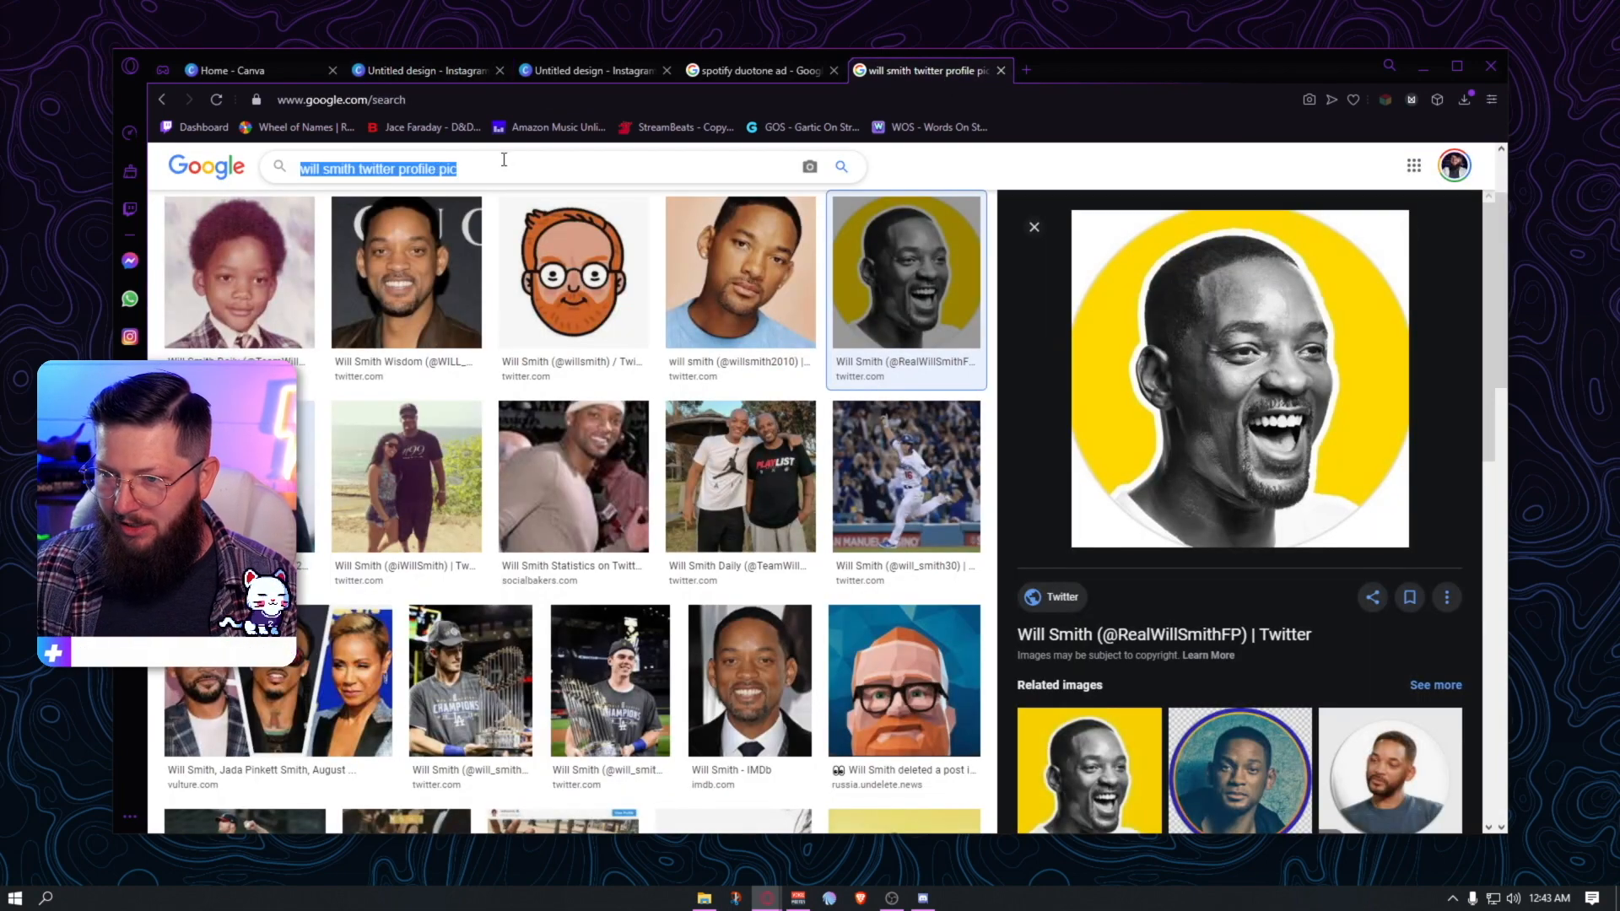
{"action": "type", "text": "apex branding"}
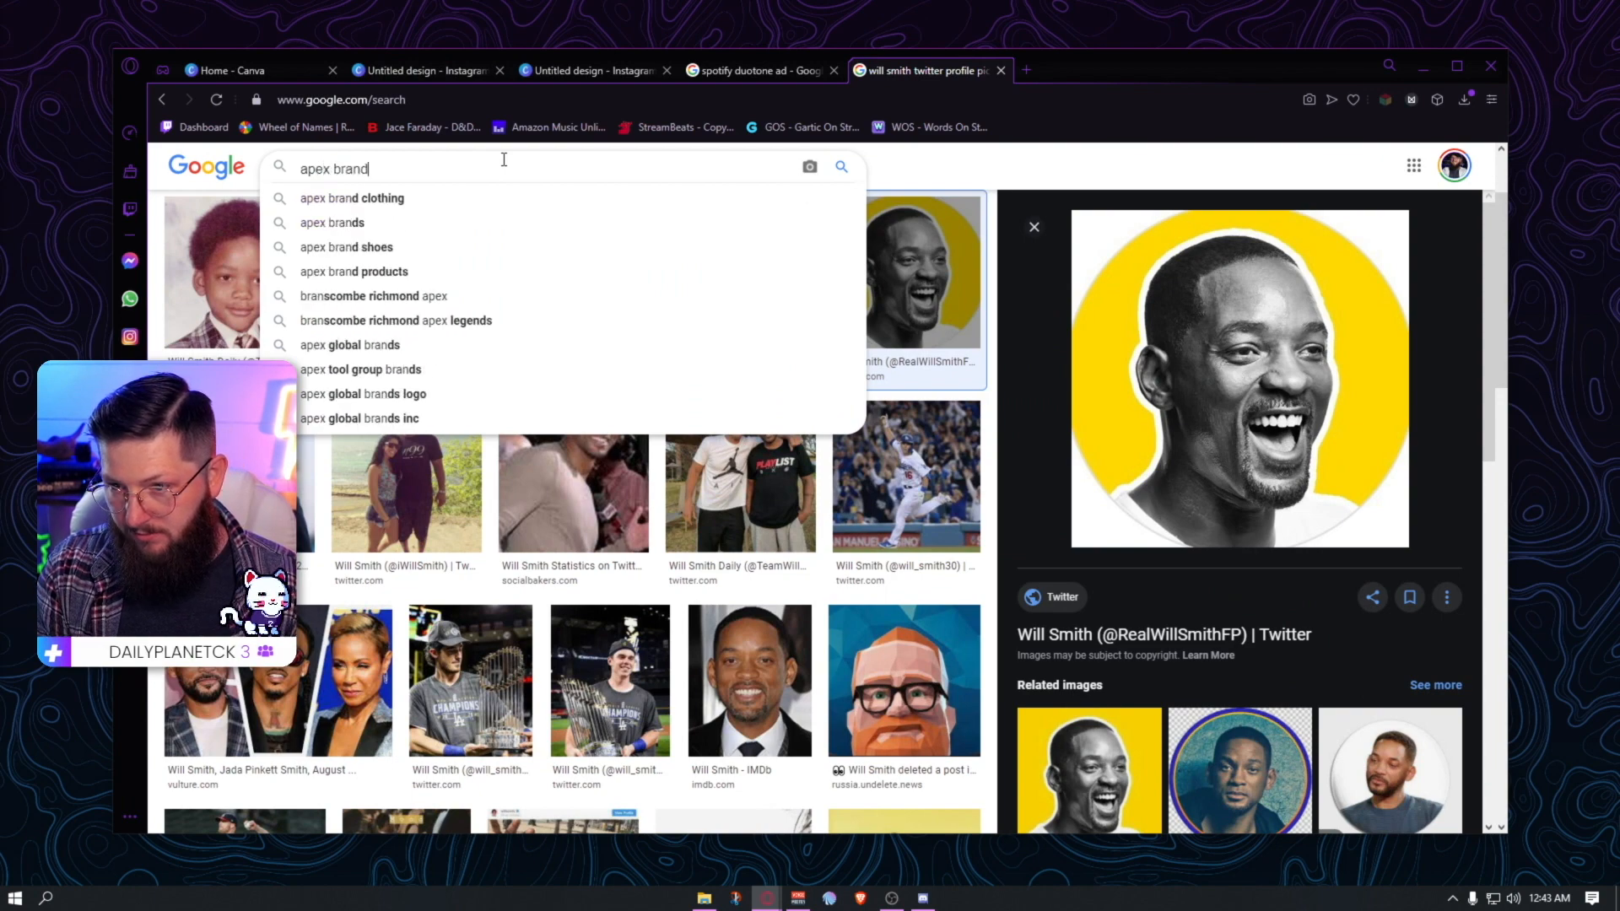
{"action": "key", "text": "Return"}
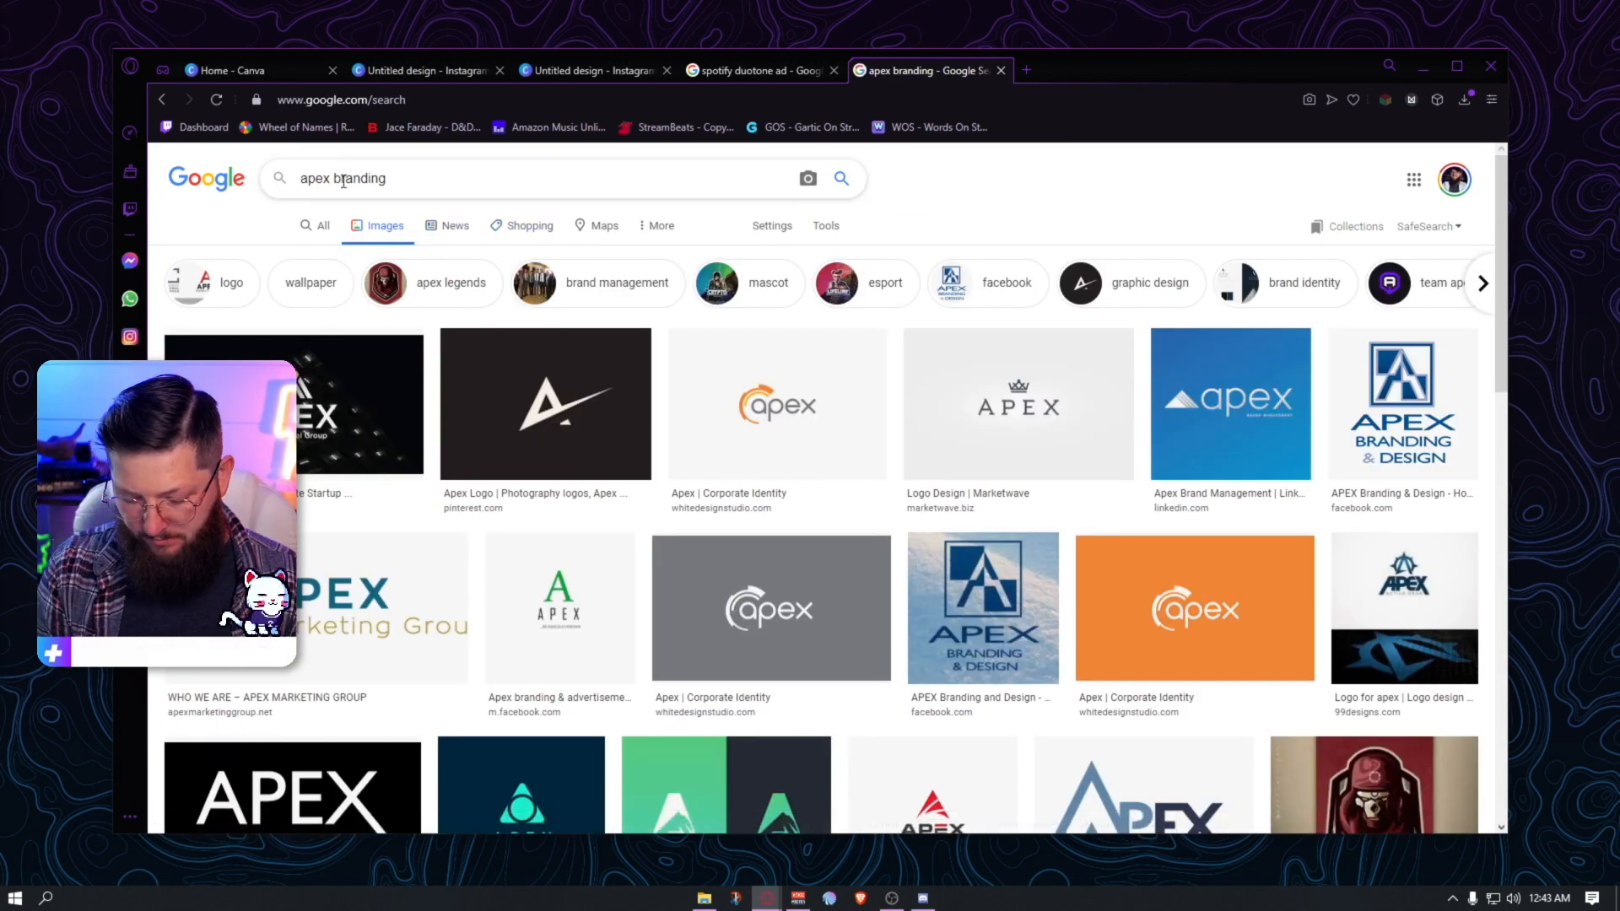
{"action": "type", "text": "legends"}
{"action": "key", "text": "Return"}
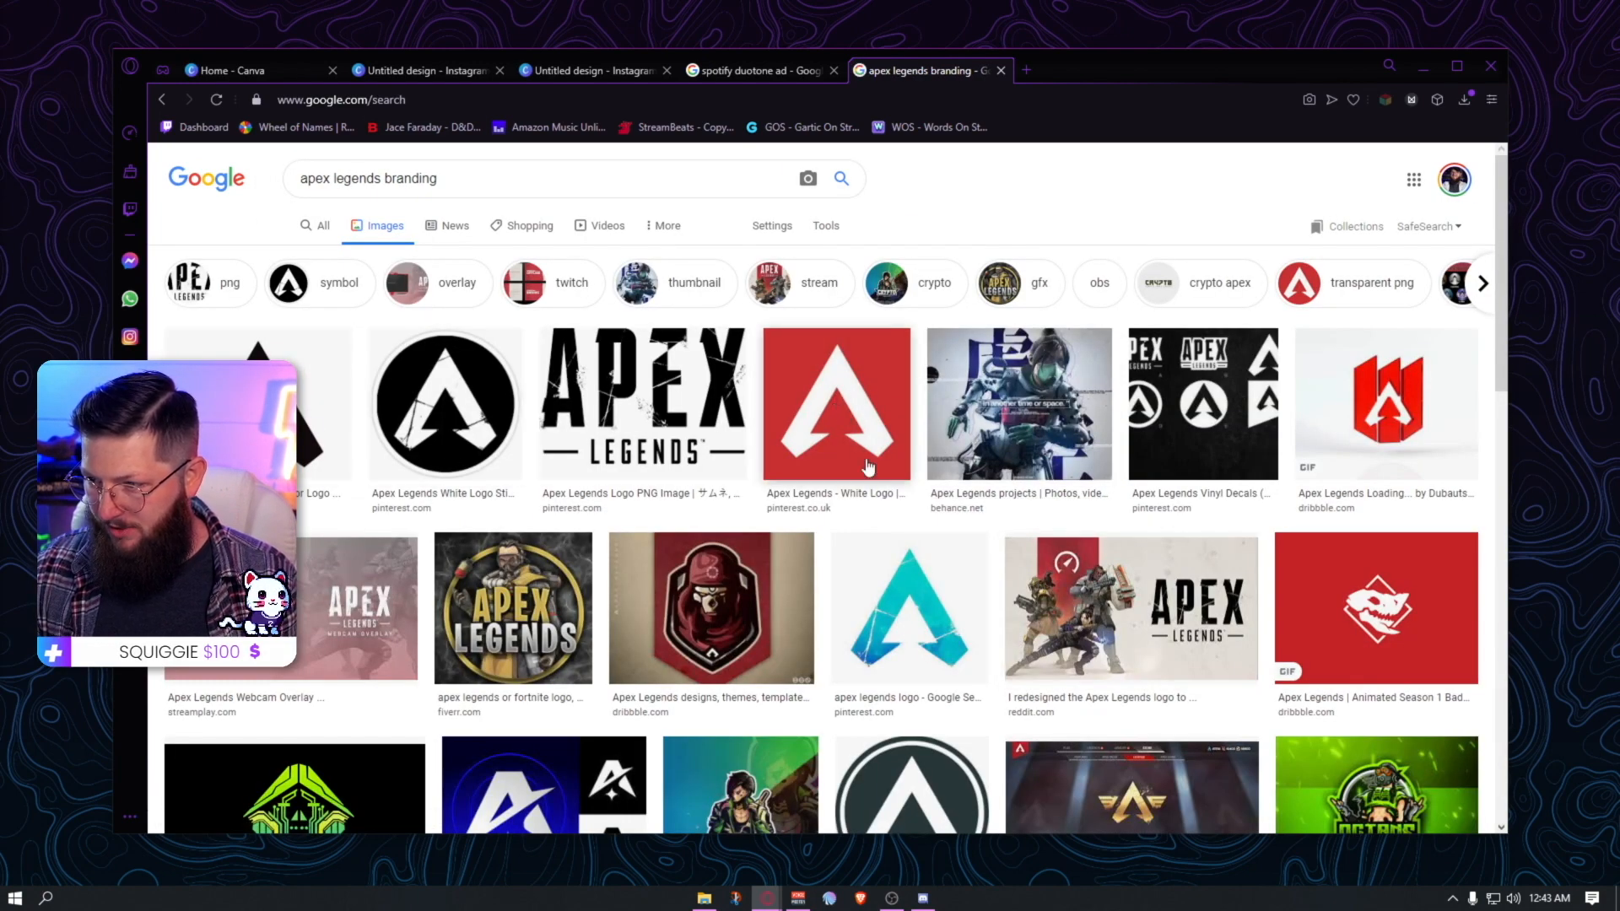
- Copy the white-on-red Apex Legends logo image and paste it onto page 7 of the Canva design
{"action": "left_click", "coordinate": [878, 406]}
{"action": "right_click", "coordinate": [1239, 433]}
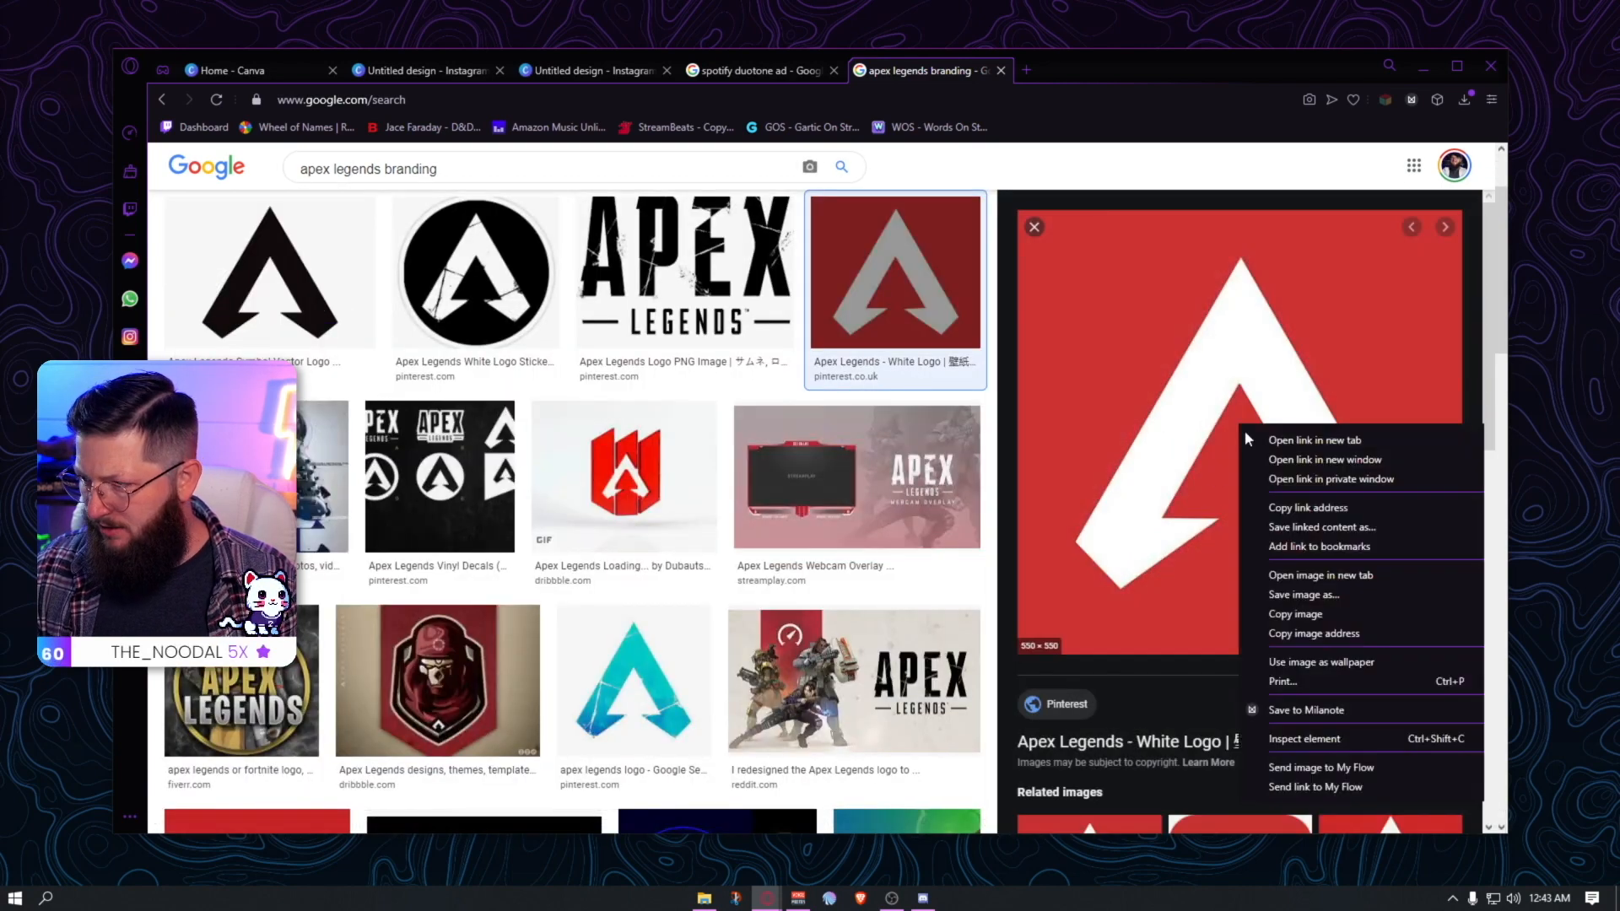
{"action": "left_click", "coordinate": [1305, 614]}
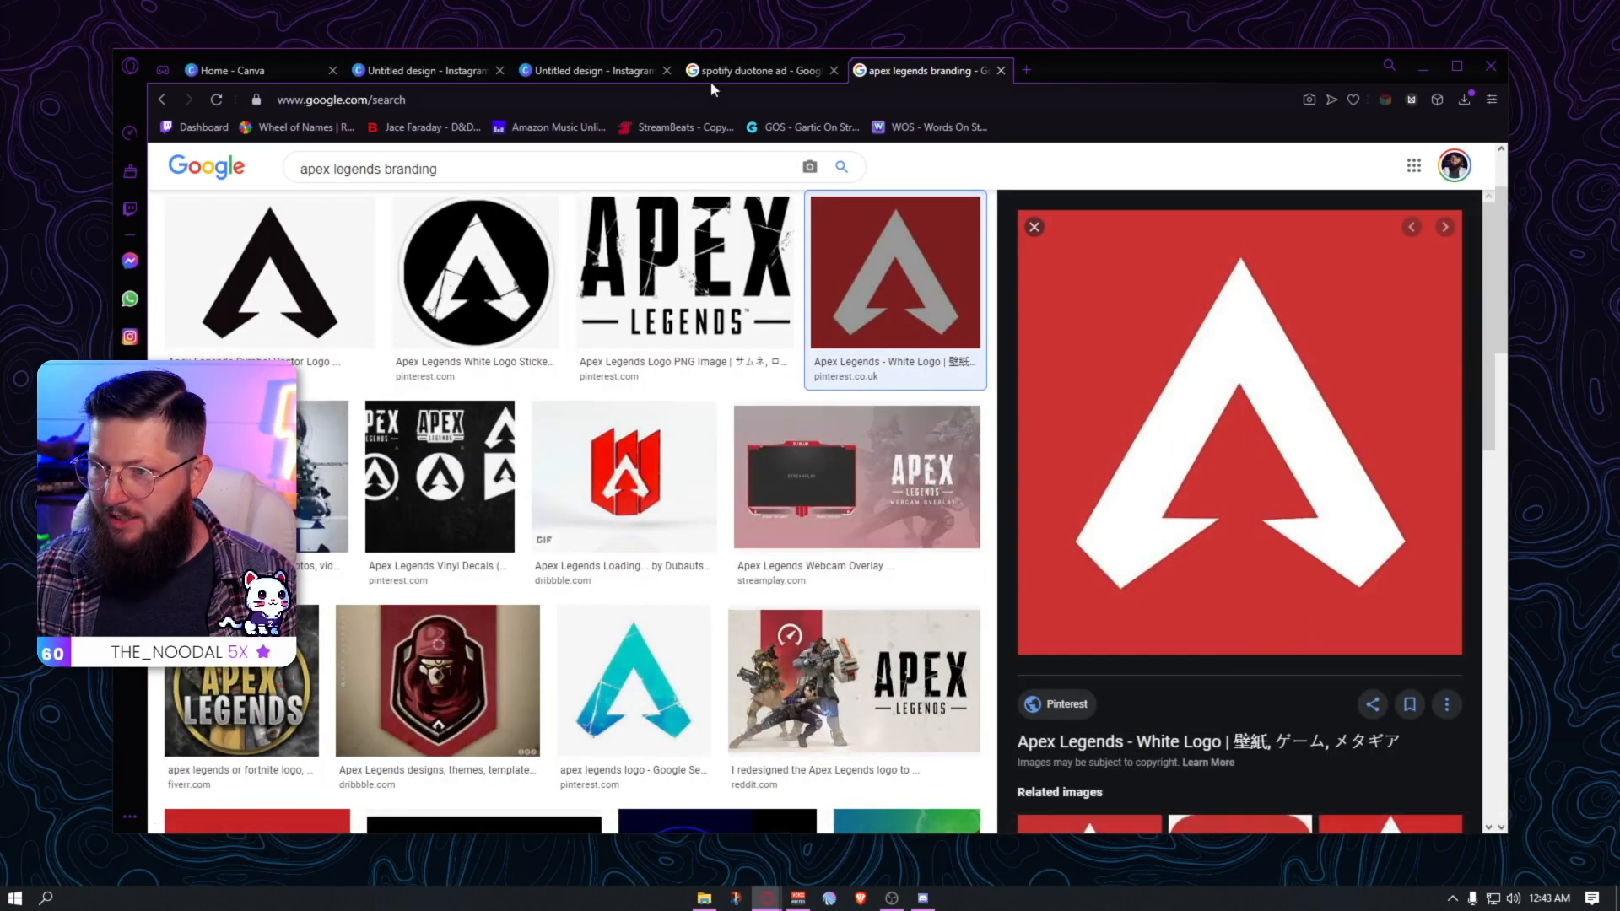
{"action": "left_click", "coordinate": [556, 74]}
{"action": "left_click", "coordinate": [462, 73]}
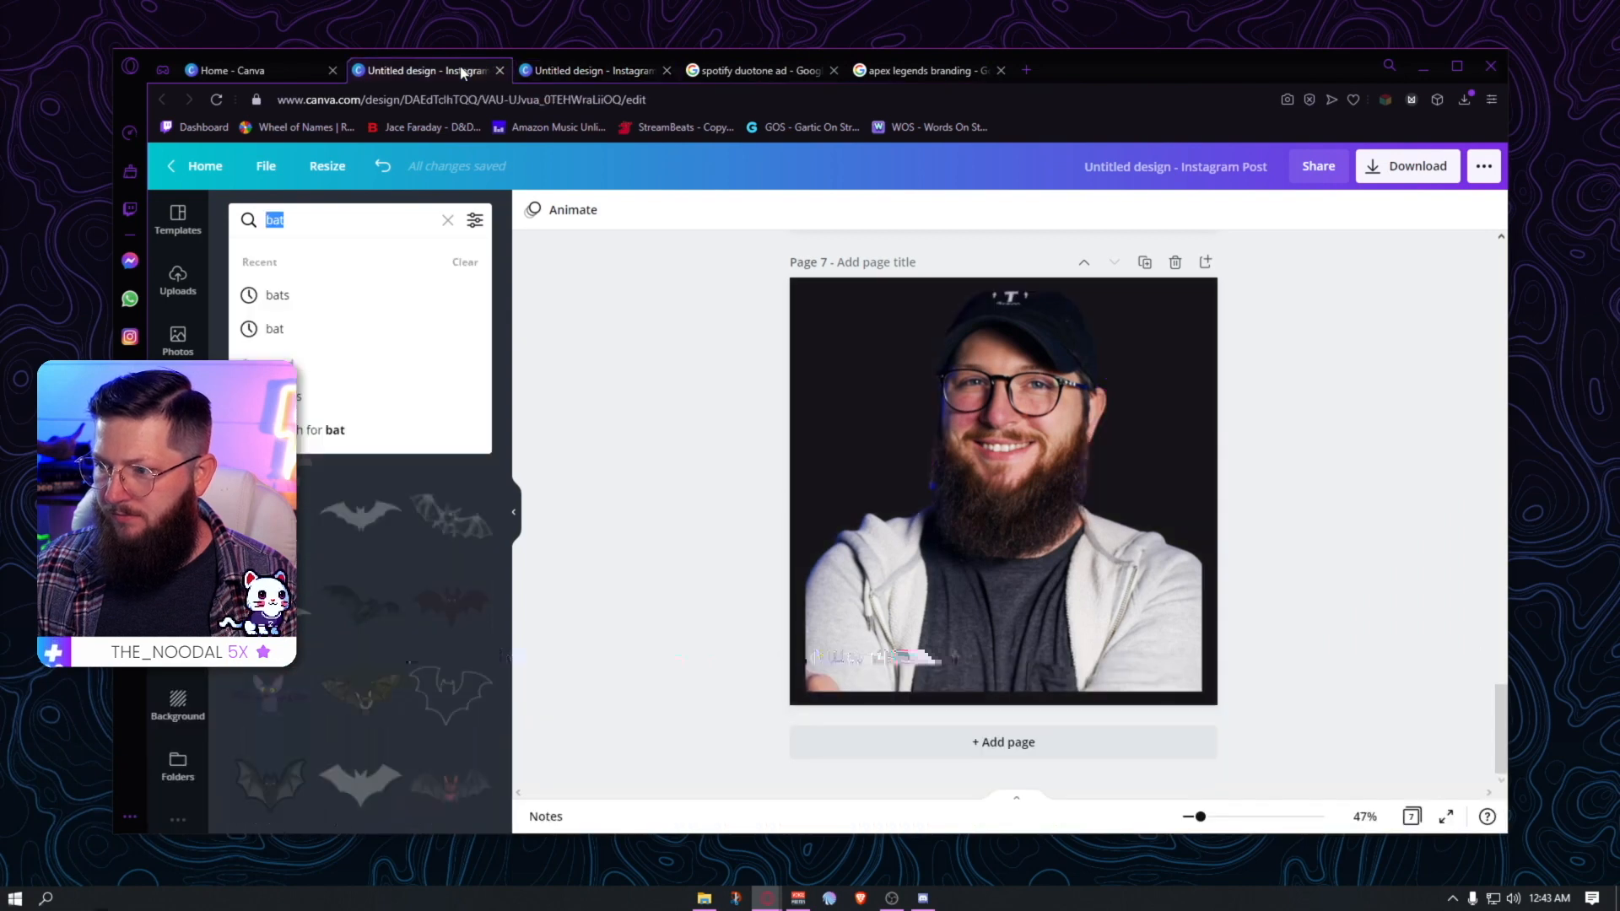
{"action": "left_click", "coordinate": [998, 555]}
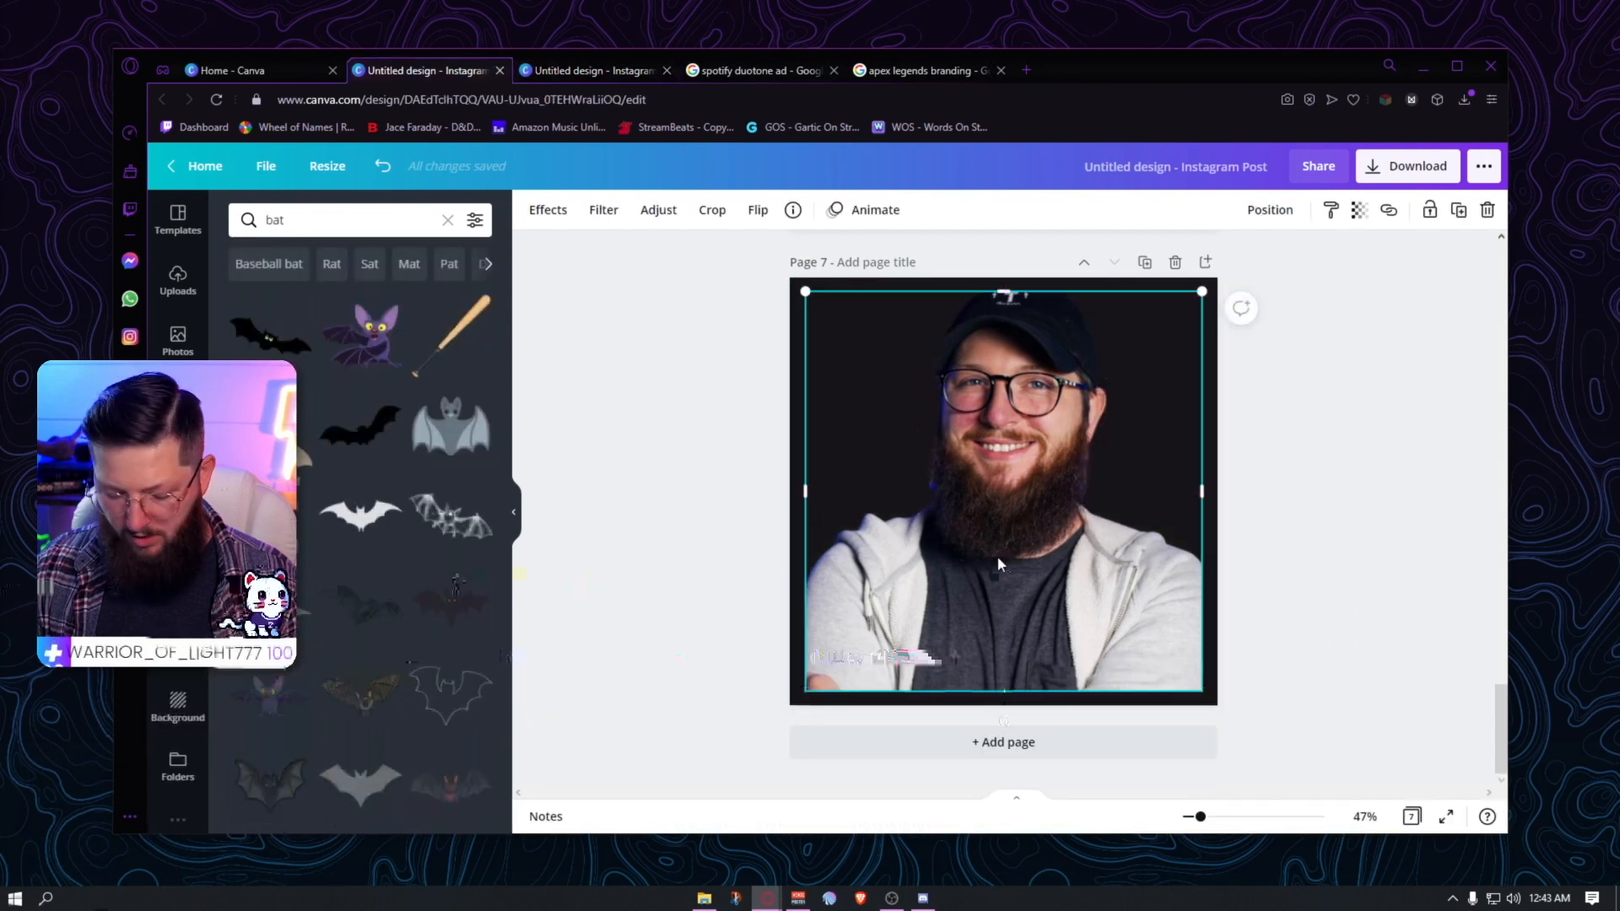
{"action": "key", "text": "ctrl+v"}
- Color the page 7 background with the bright red from the Apex logo's photo colors, and delete the pasted logo
{"action": "left_click", "coordinate": [810, 283]}
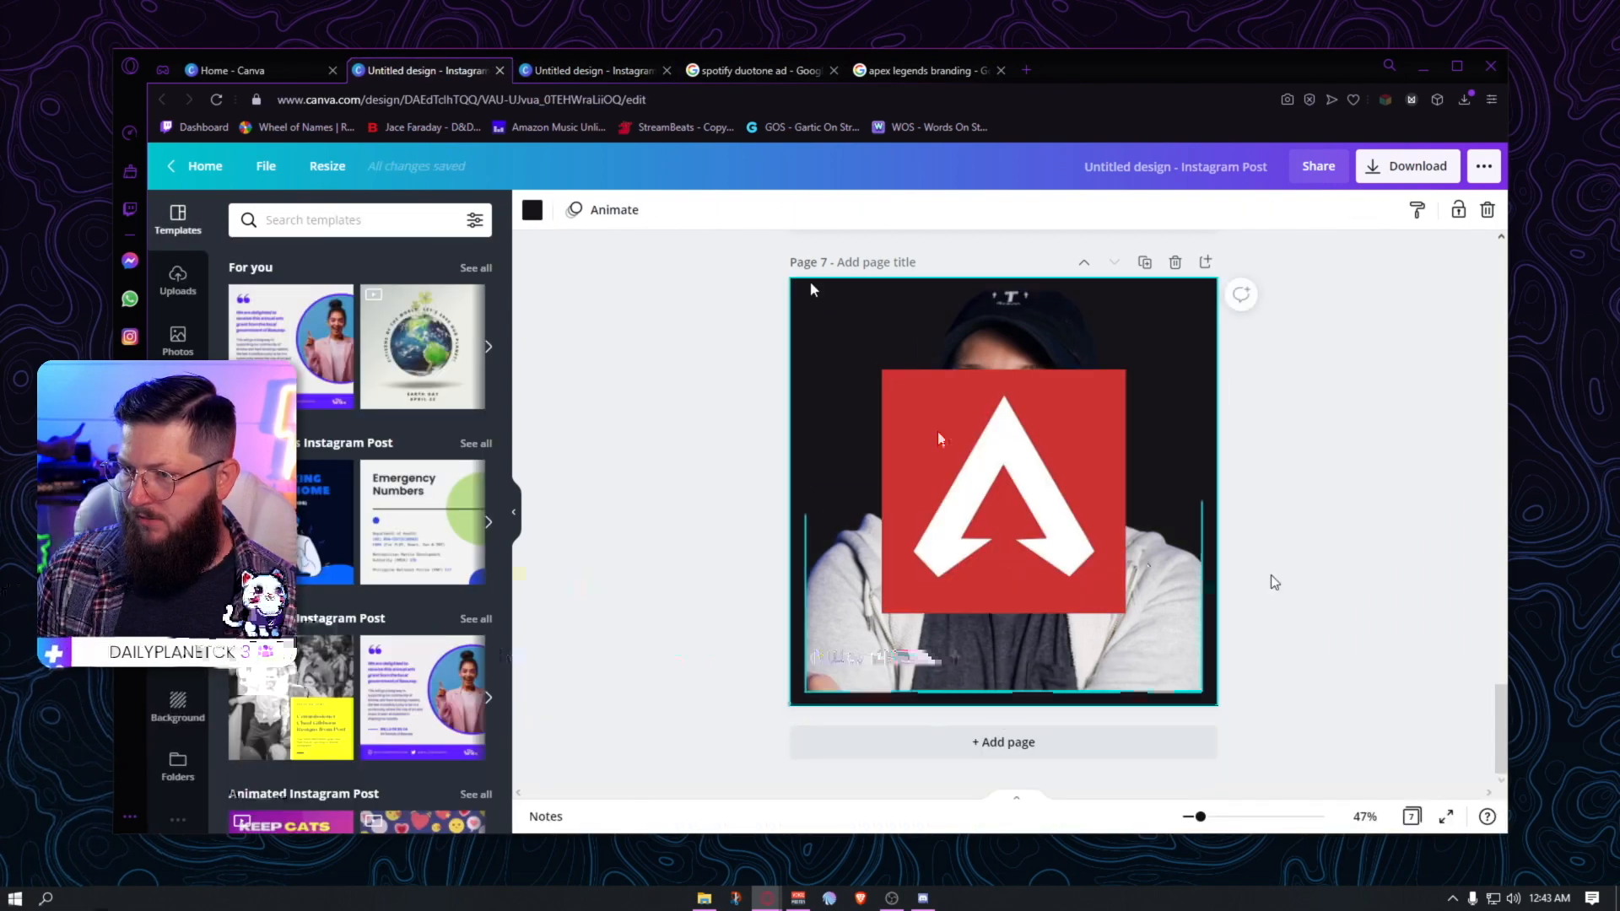
{"action": "left_click", "coordinate": [531, 209]}
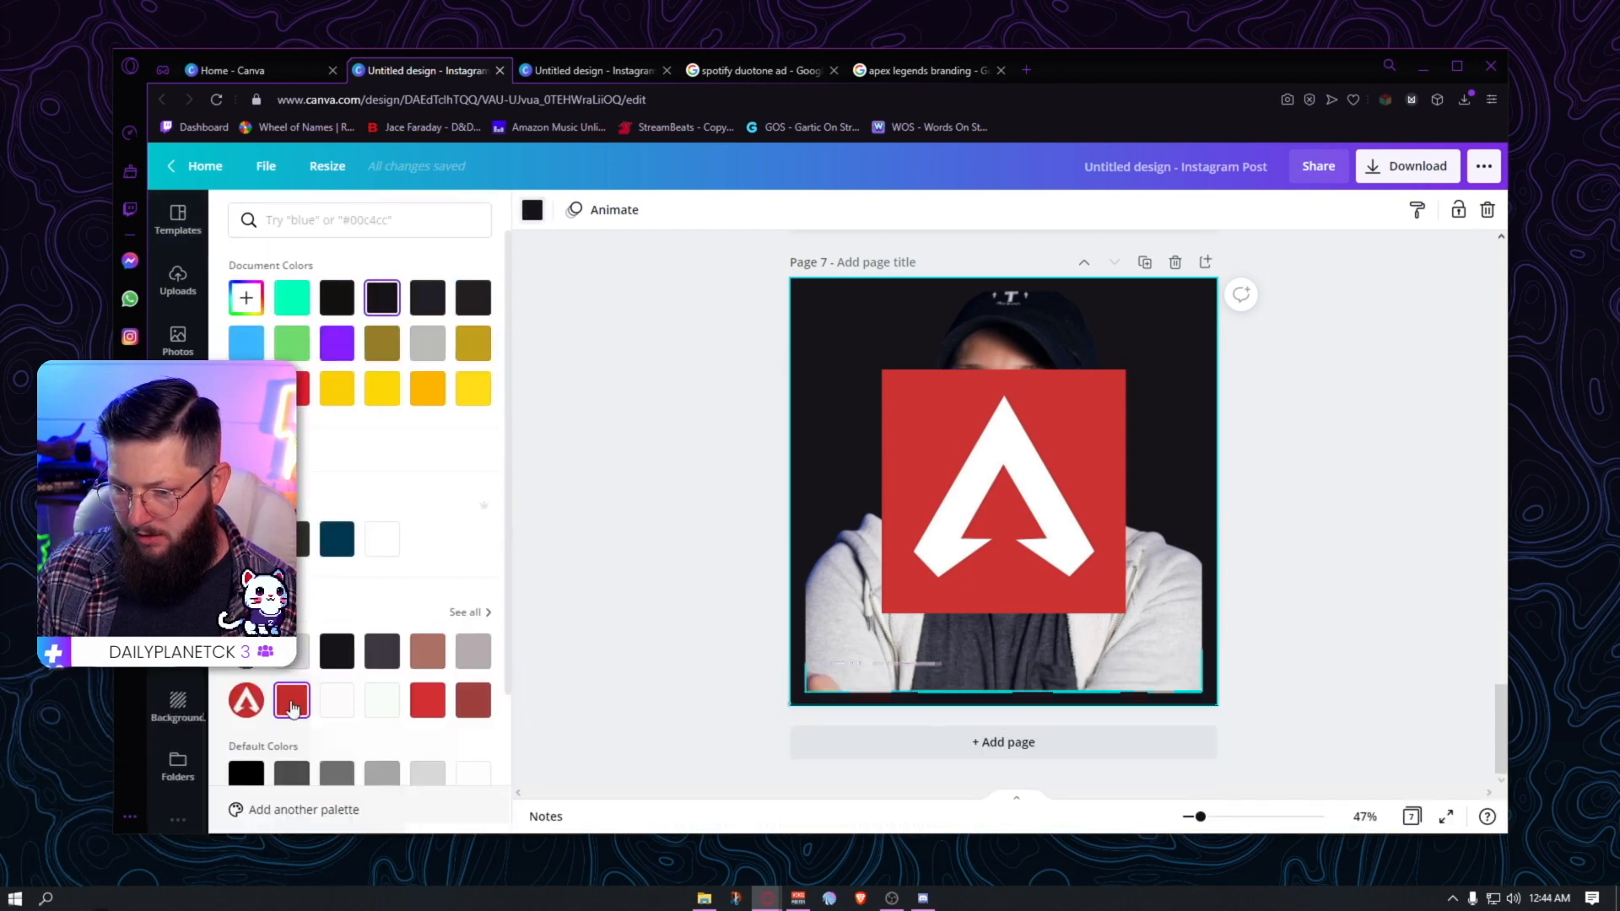
{"action": "left_click", "coordinate": [426, 700]}
{"action": "left_click", "coordinate": [560, 710]}
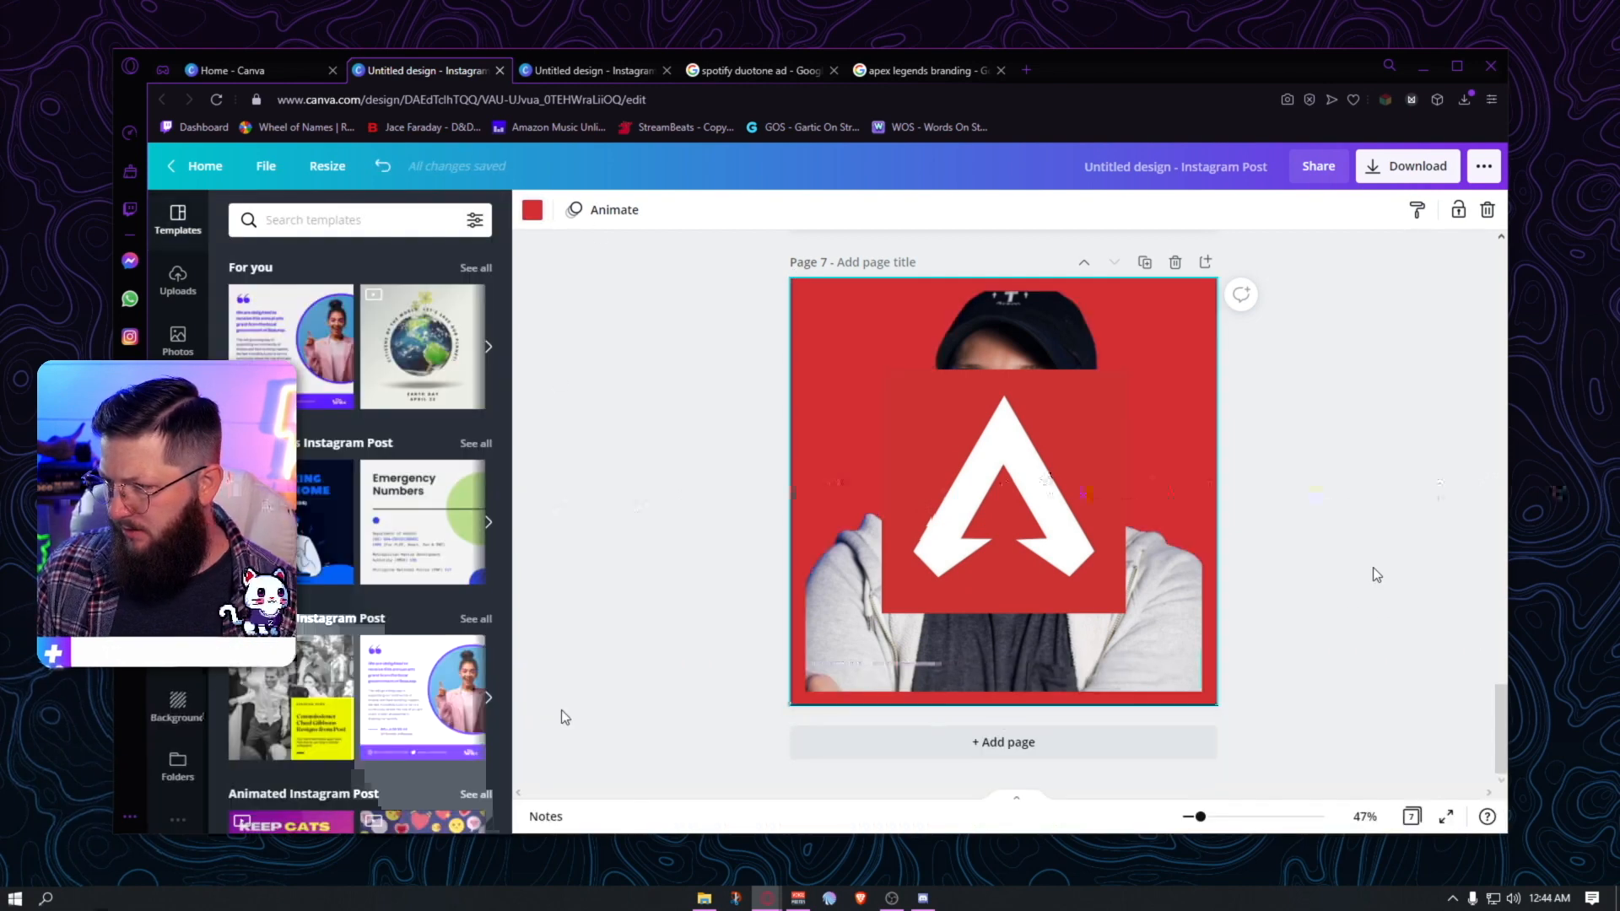
{"action": "left_click", "coordinate": [1067, 514]}
{"action": "key", "text": "Delete"}
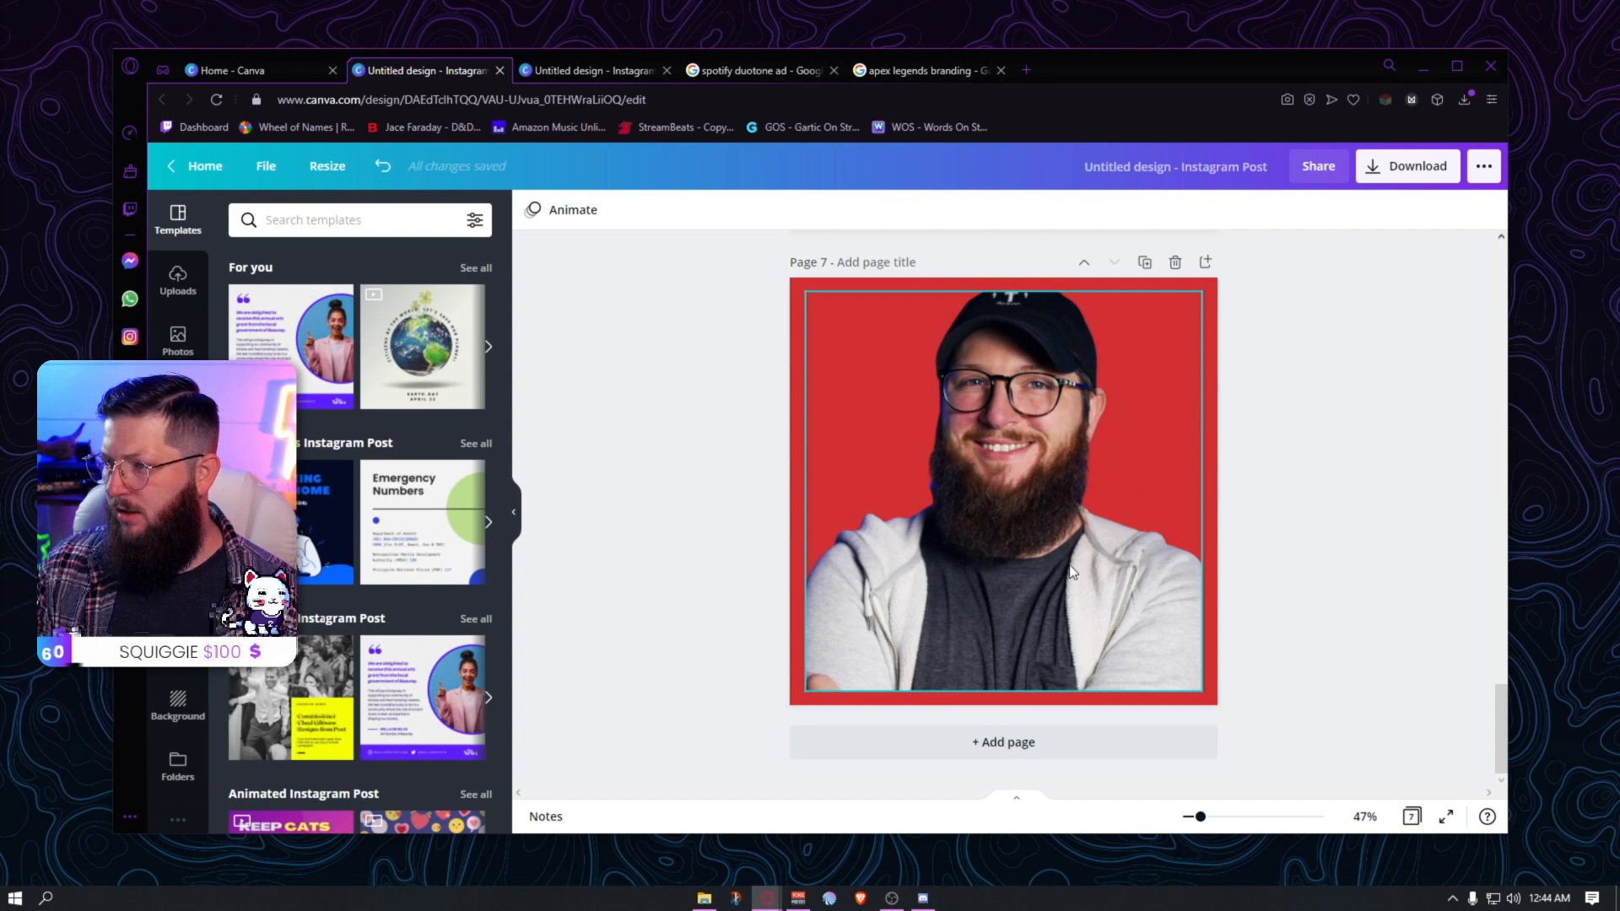
- Search the elements for "shooting", add the round crosshair graphic, and enlarge it to about 1,135 × 1,135
{"action": "left_click", "coordinate": [178, 402]}
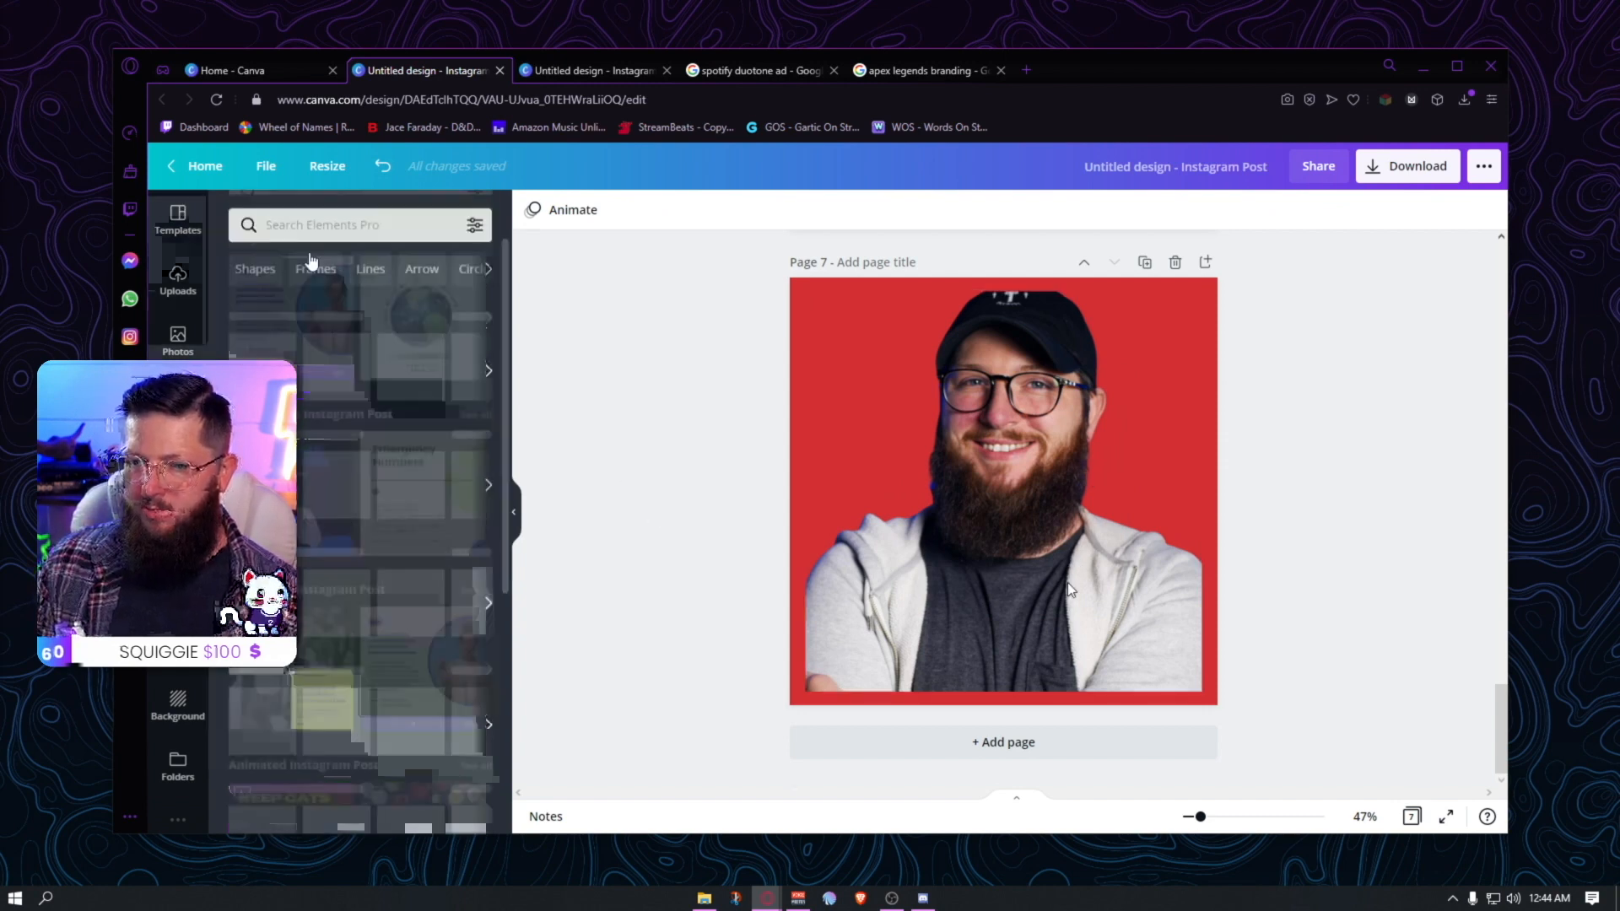
{"action": "left_click", "coordinate": [354, 215]}
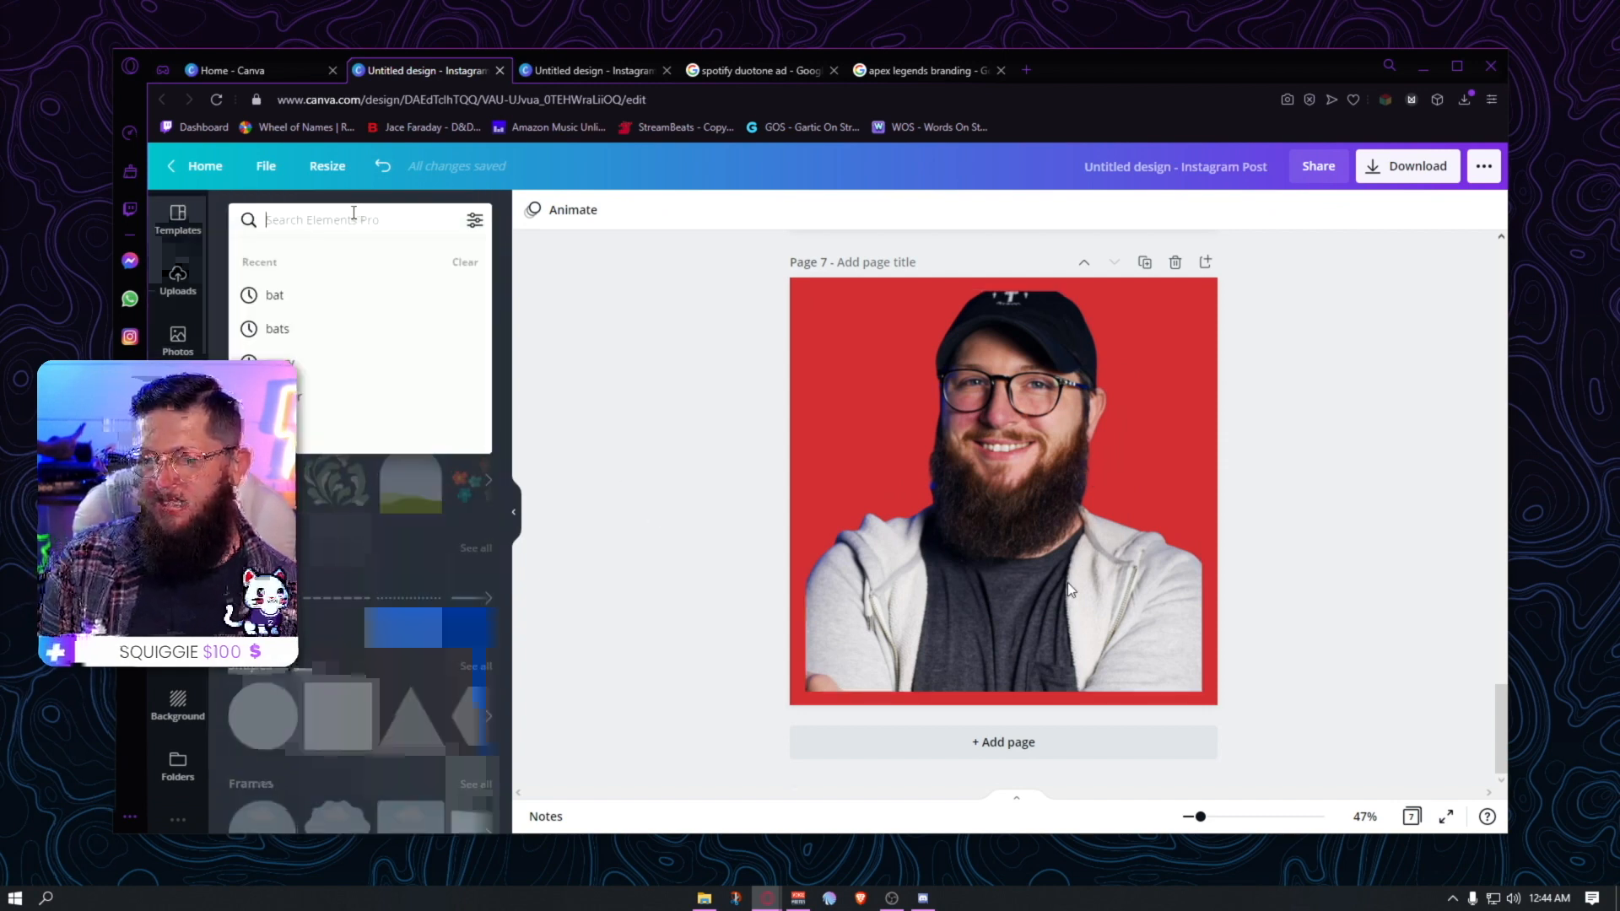
{"action": "type", "text": "shooting"}
{"action": "key", "text": "Return"}
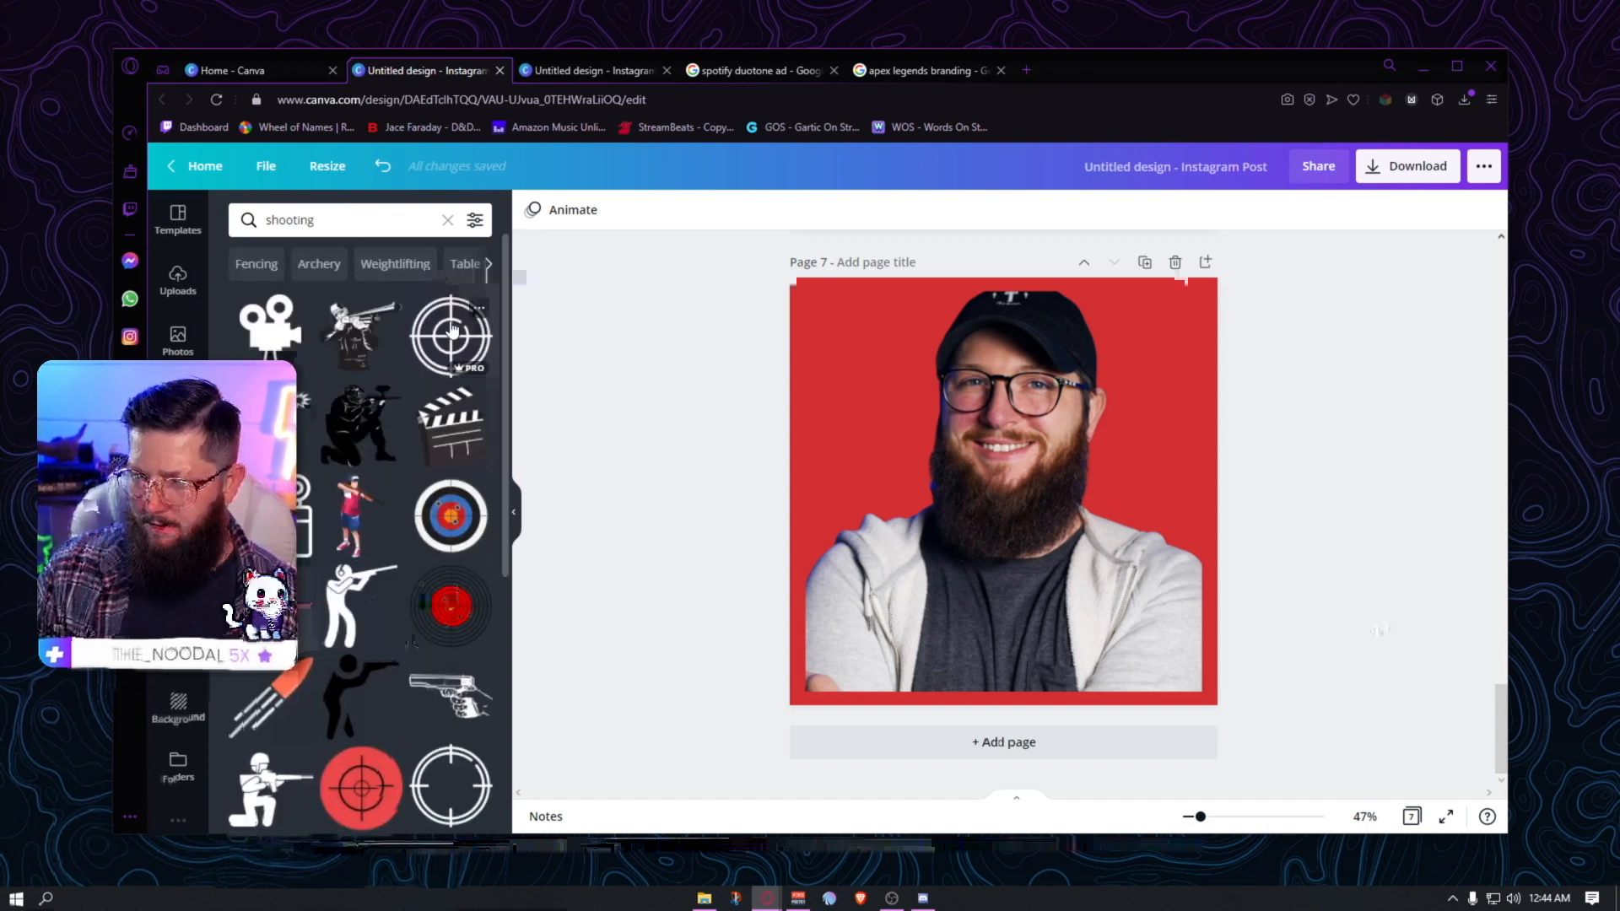
{"action": "left_click", "coordinate": [450, 335]}
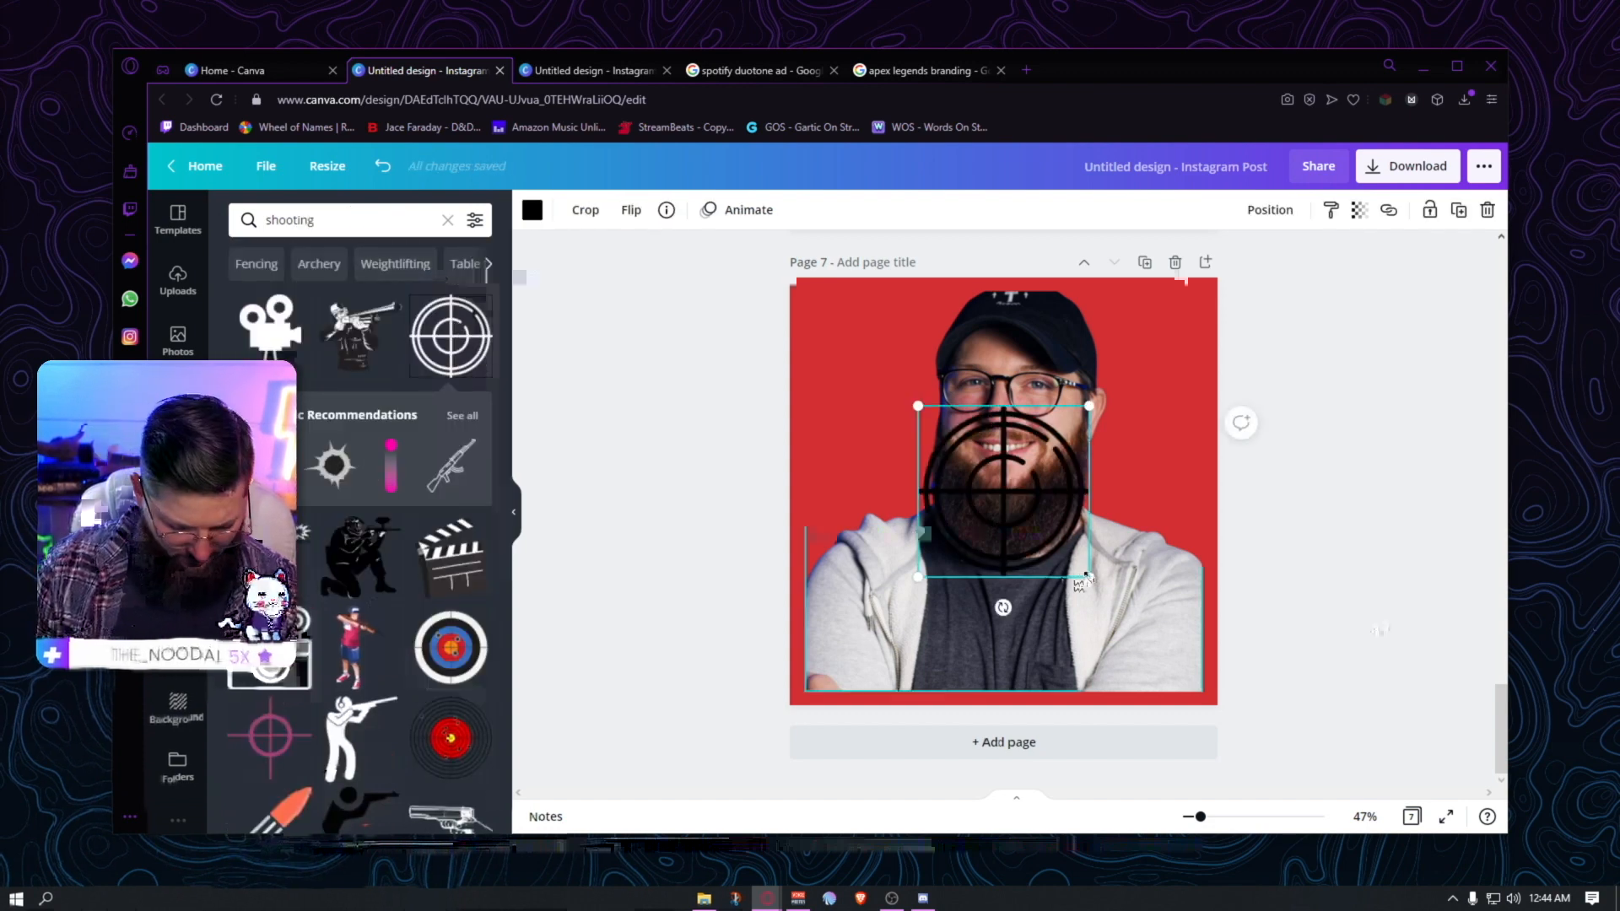
{"action": "left_click_drag", "start_coordinate": [1089, 577], "coordinate": [1249, 691]}
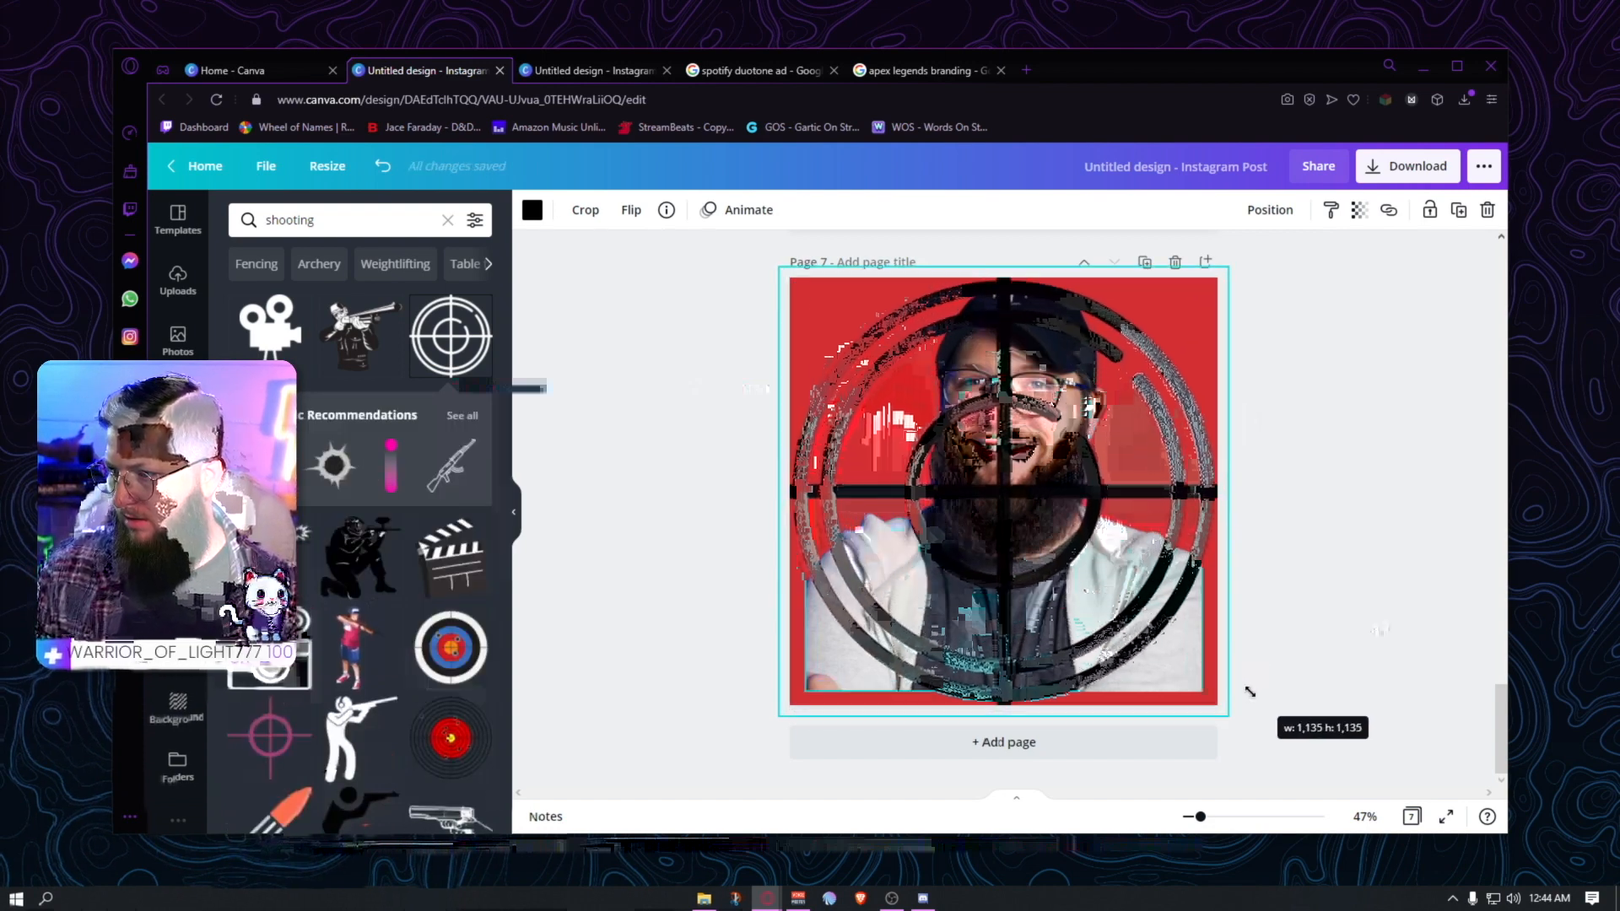
- Recolor the crosshair white and move it backward behind the portrait
{"action": "left_click", "coordinate": [532, 211]}
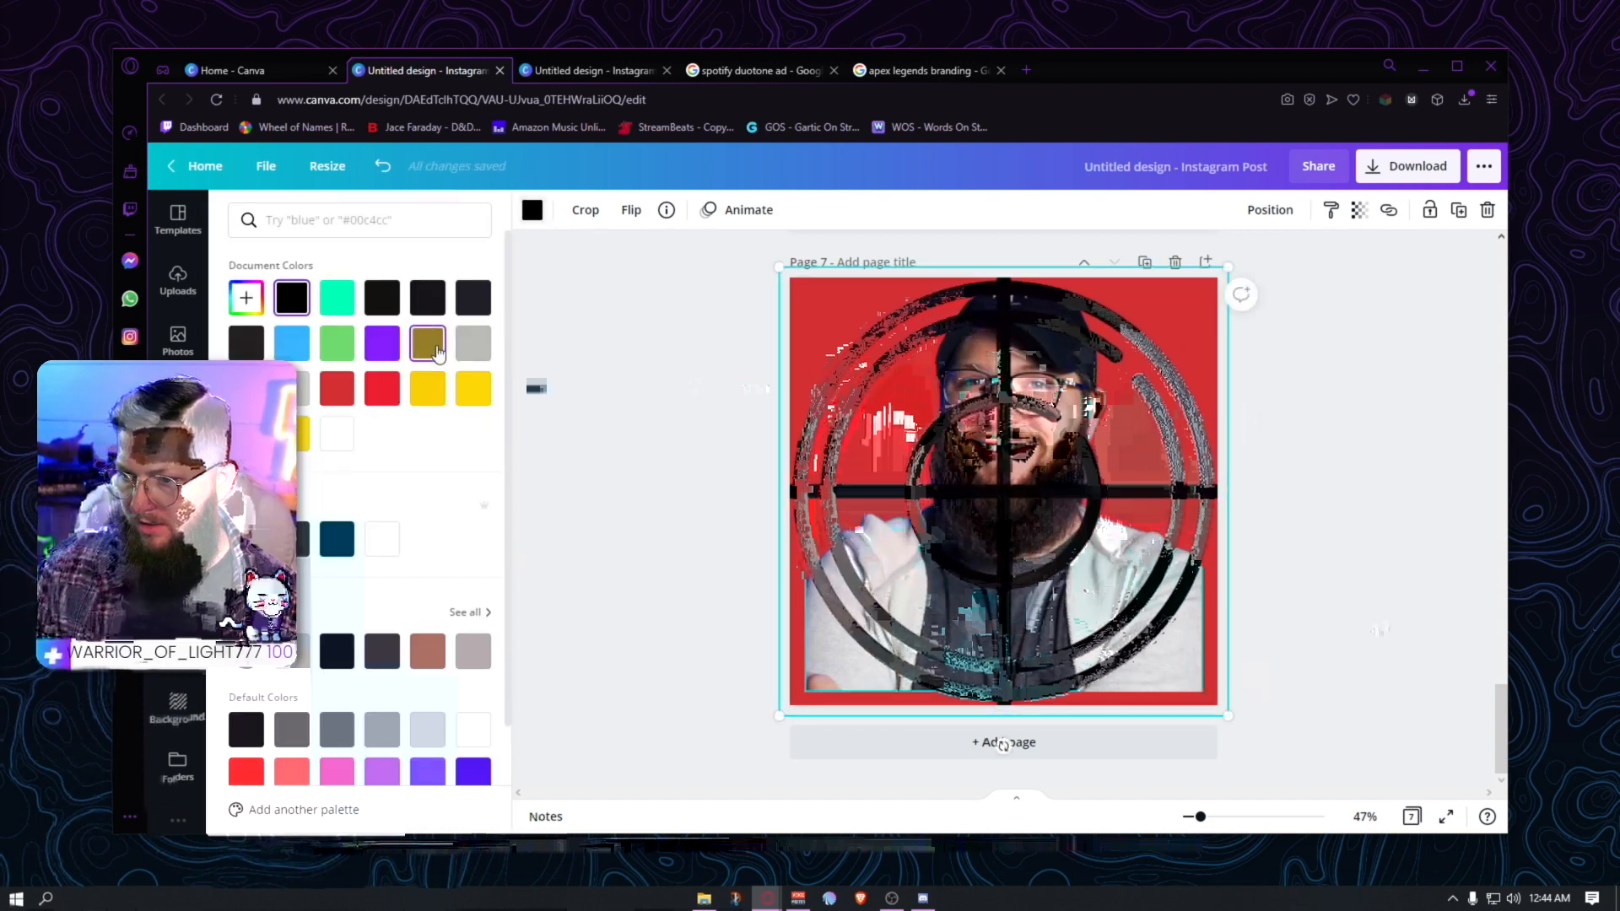
{"action": "left_click", "coordinate": [333, 440]}
{"action": "left_click", "coordinate": [1268, 210]}
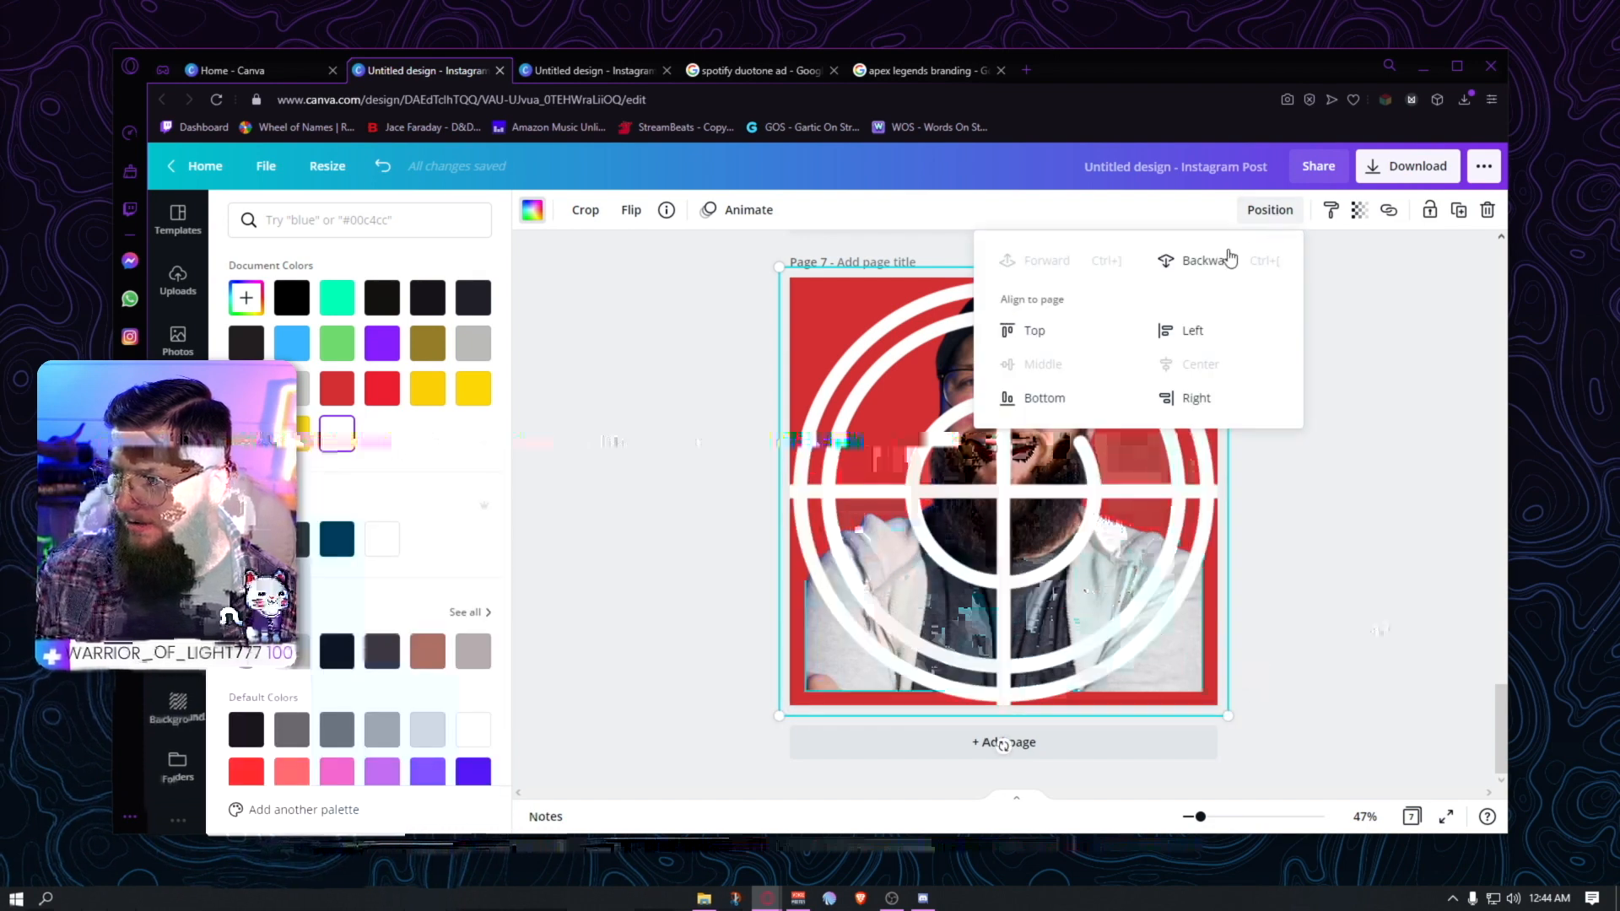
{"action": "left_click", "coordinate": [1388, 493]}
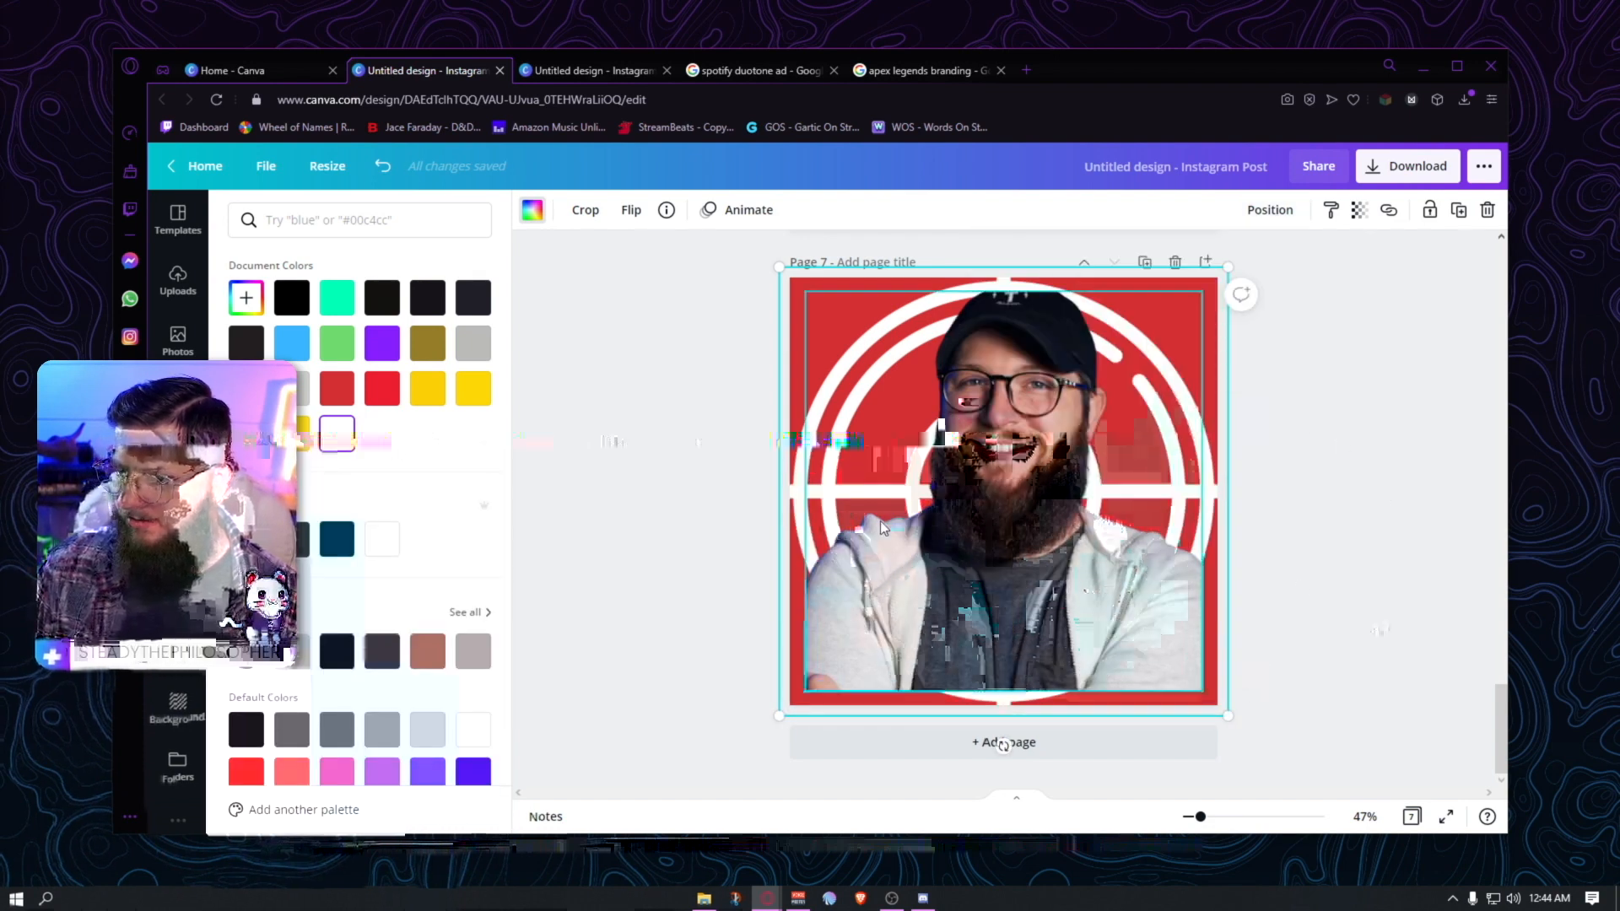
- Search the elements for "shooting" and "fps", and browse the results for another shooter-themed graphic
{"action": "left_click", "coordinate": [177, 404]}
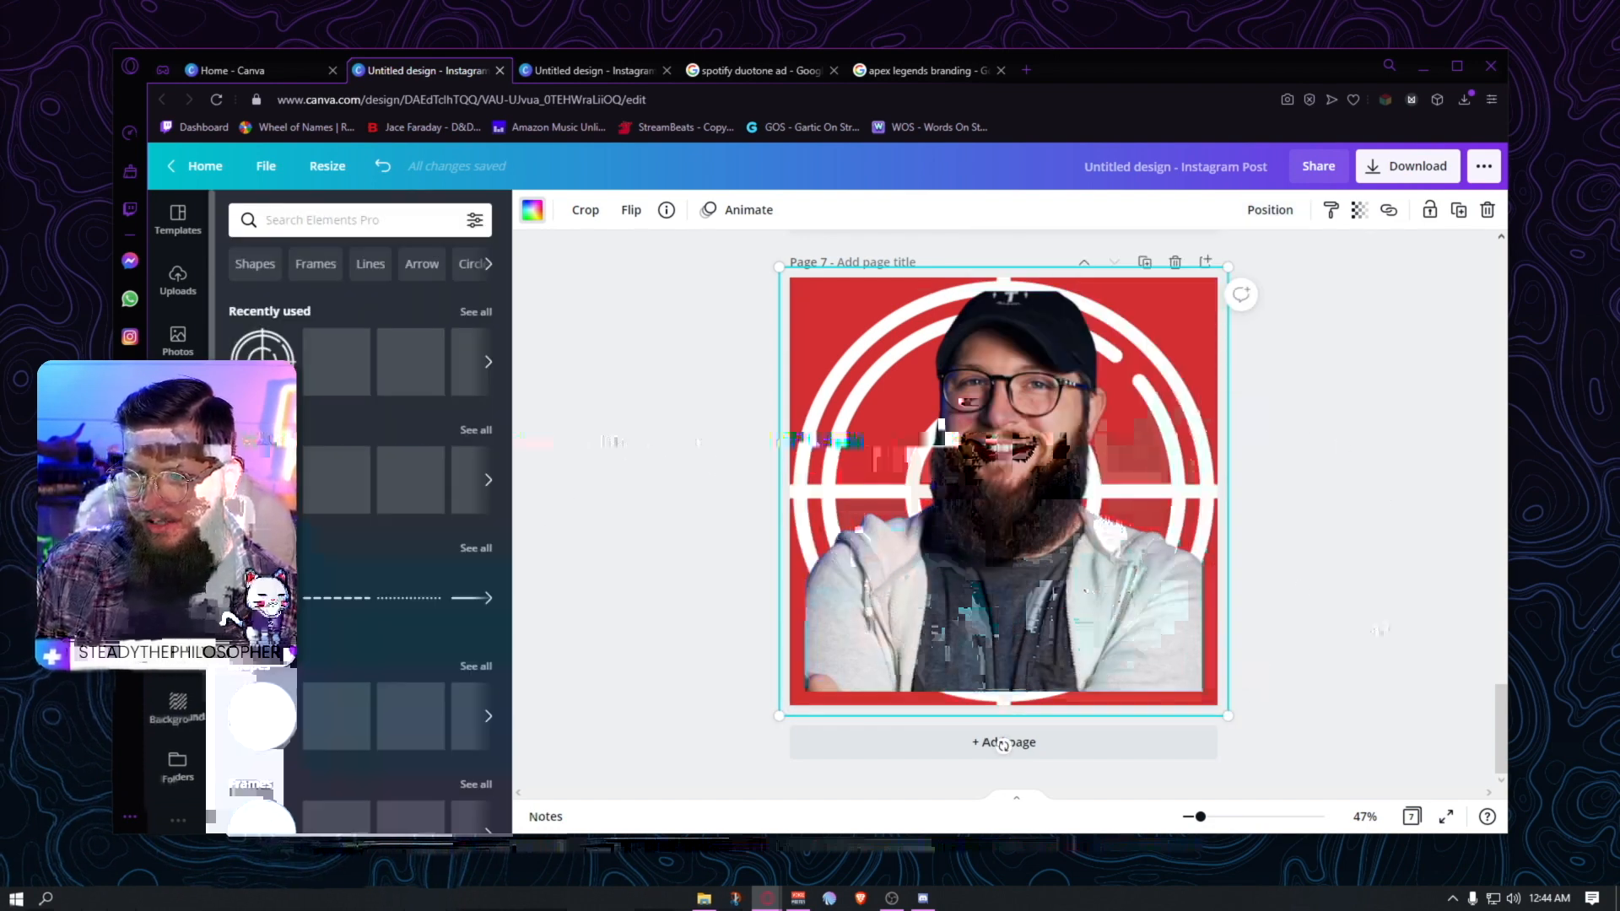
{"action": "left_click", "coordinate": [403, 221]}
{"action": "type", "text": "shooting"}
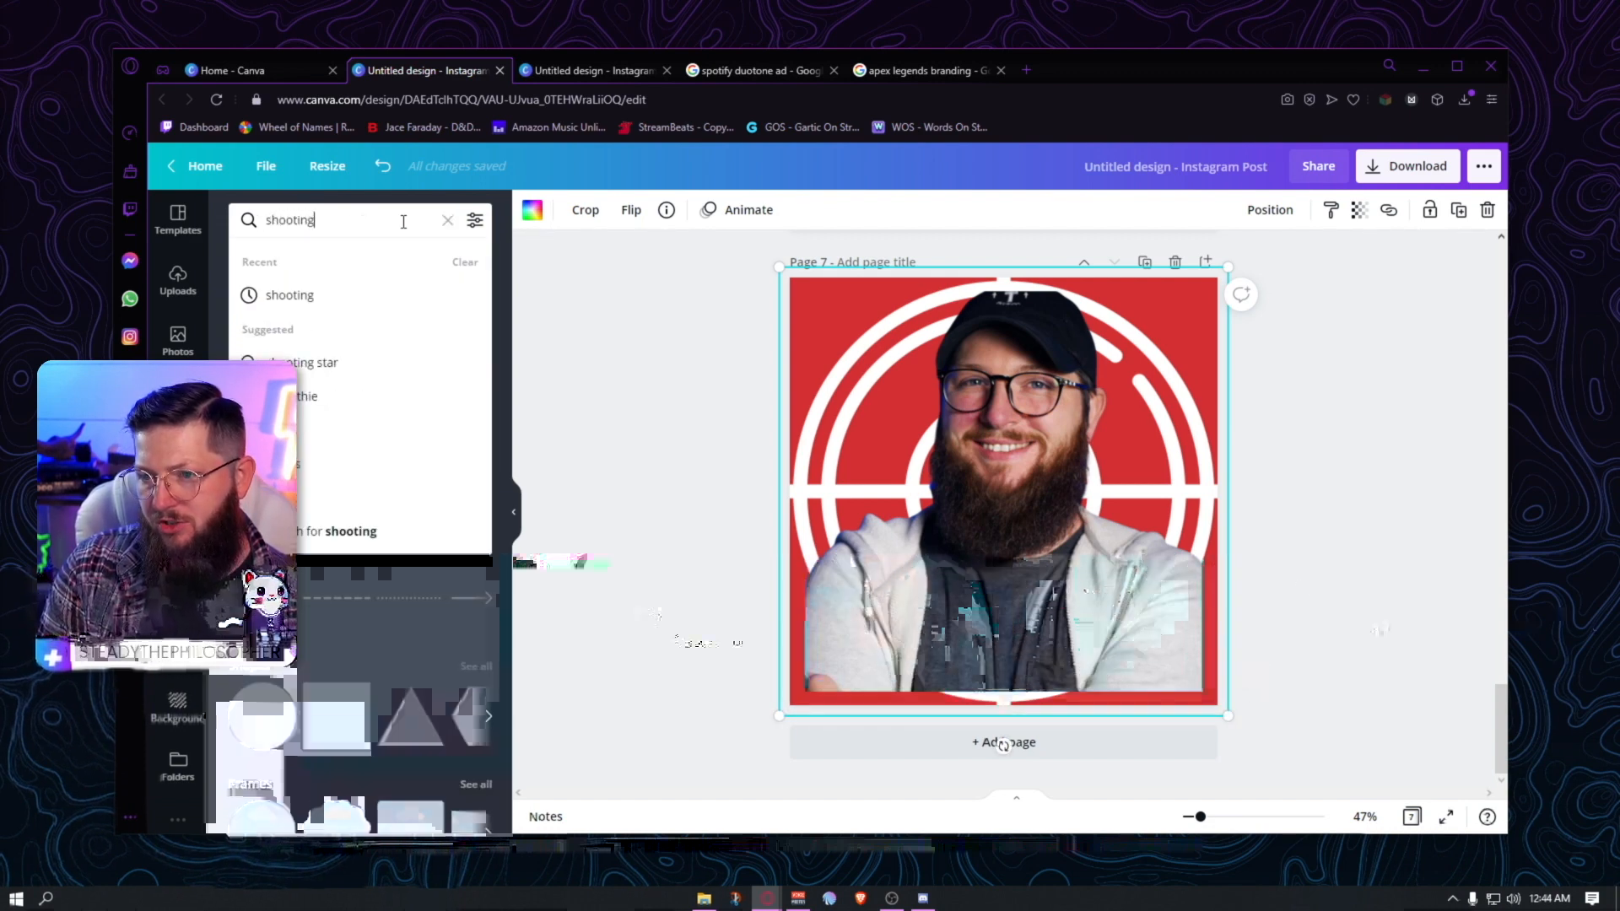
{"action": "key", "text": "Return"}
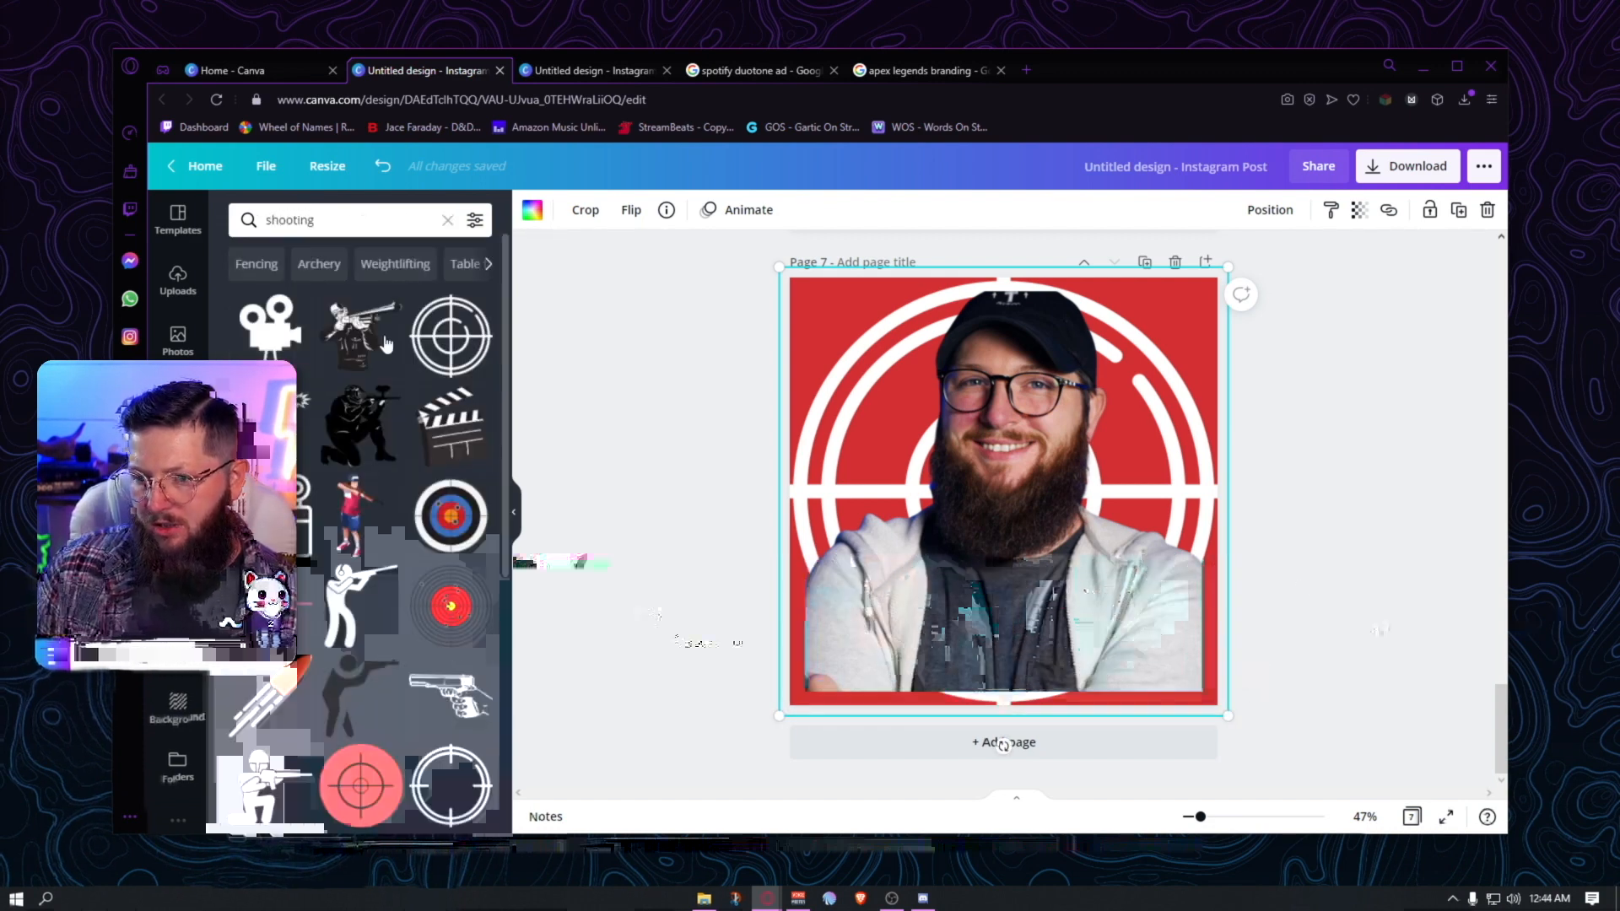
{"action": "scroll", "coordinate": [345, 548], "scroll_direction": "down", "scroll_amount": 3}
{"action": "scroll", "coordinate": [346, 550], "scroll_direction": "down", "scroll_amount": 4}
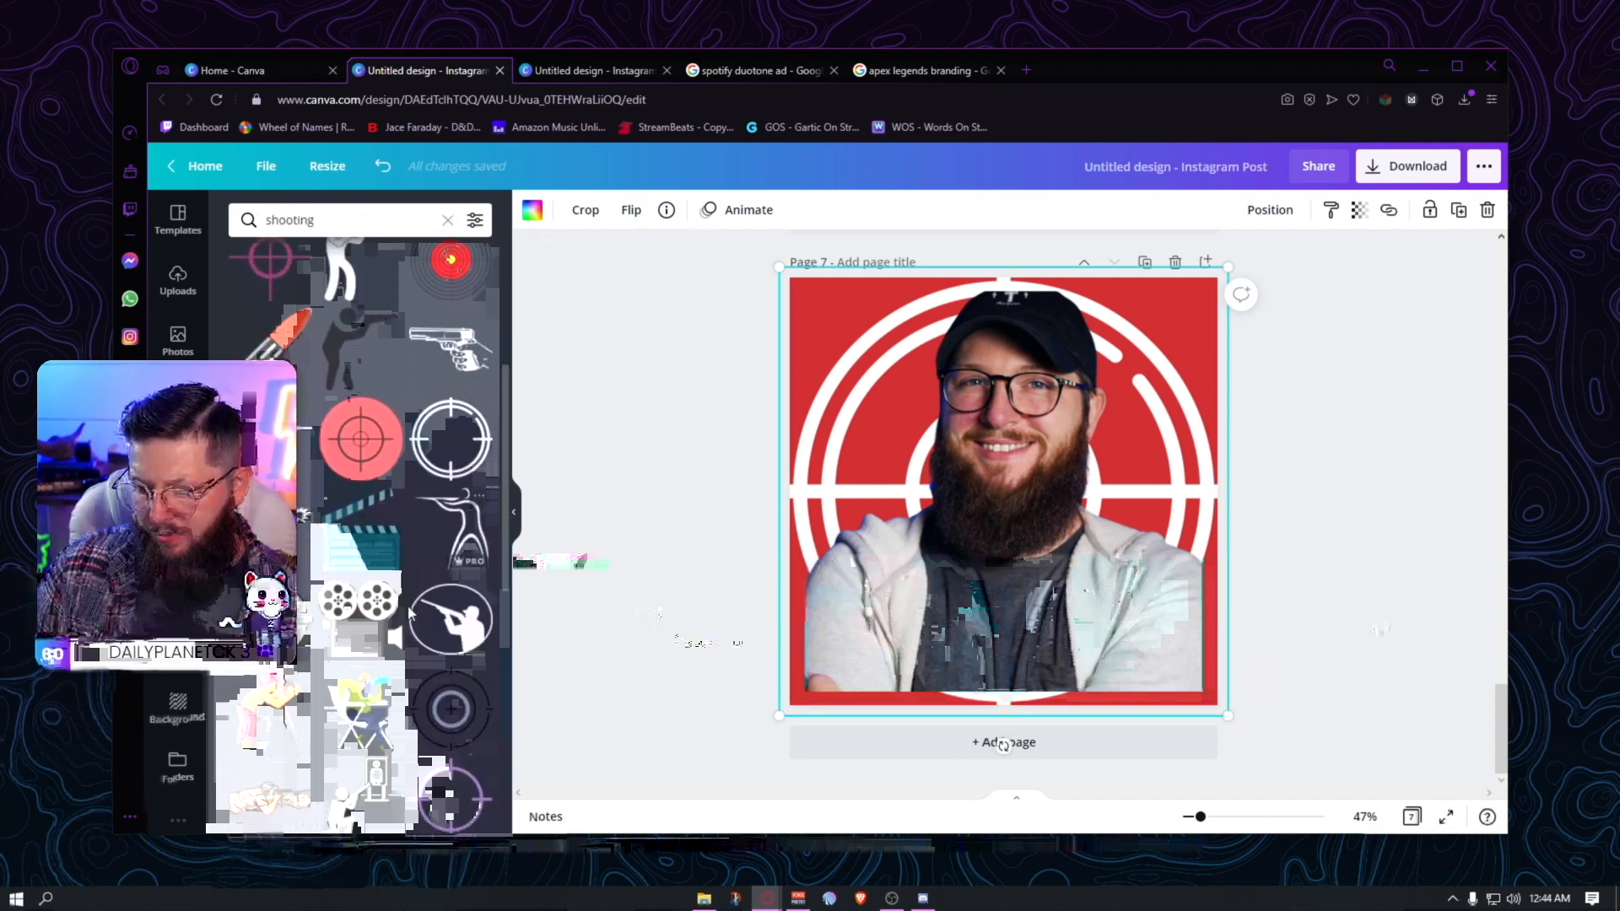
{"action": "left_click", "coordinate": [318, 219]}
{"action": "type", "text": "fps"}
{"action": "key", "text": "Return"}
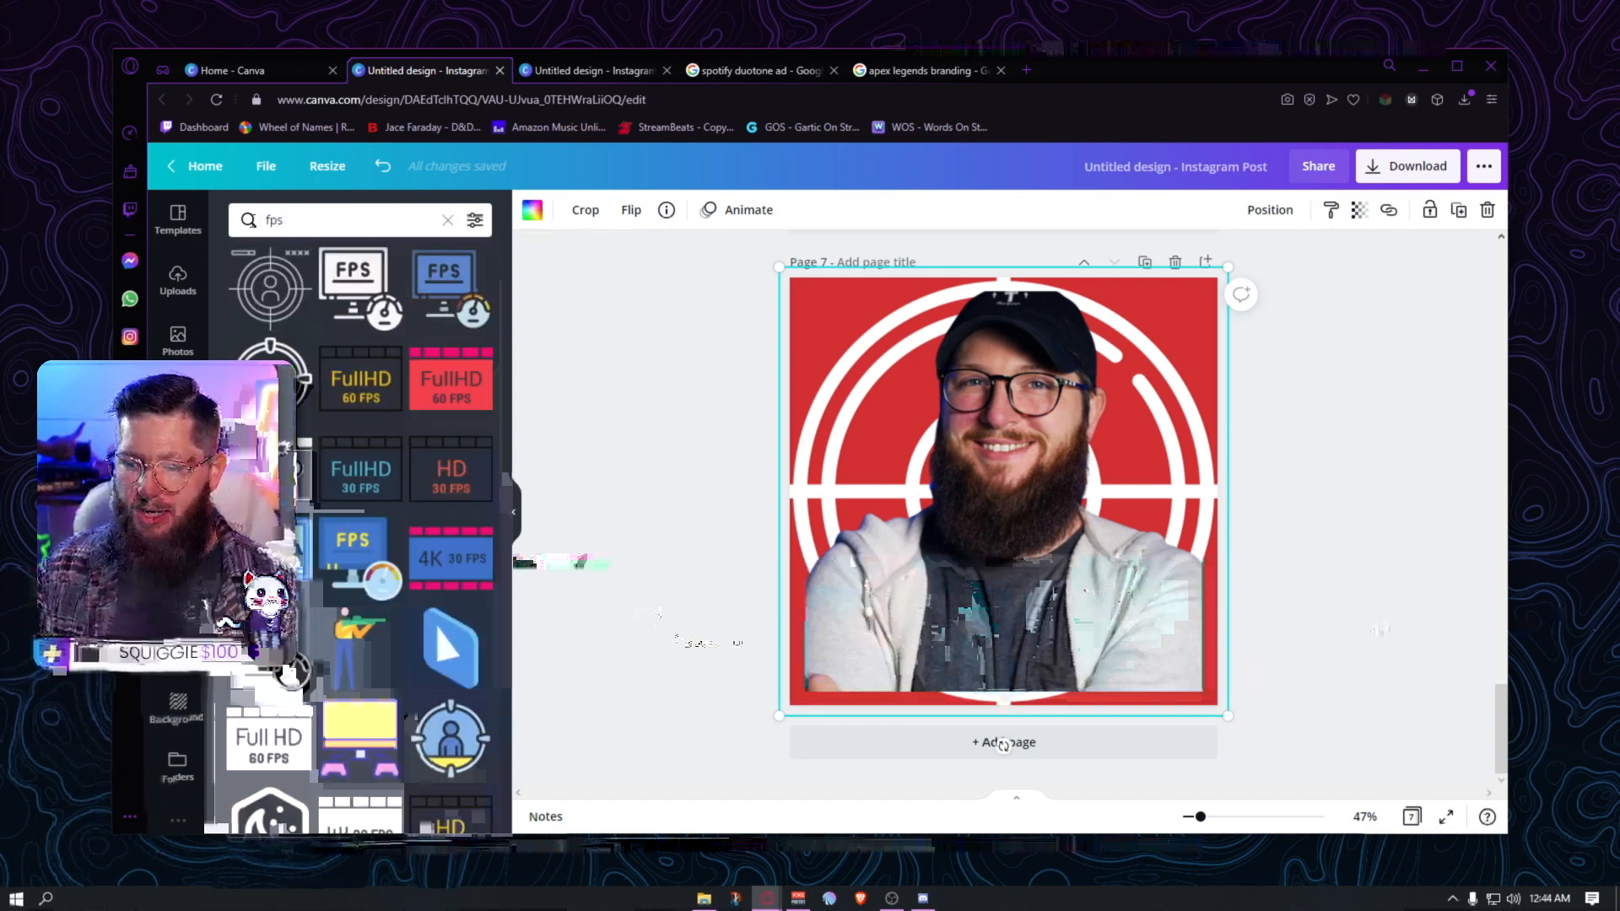
{"action": "scroll", "coordinate": [354, 616], "scroll_direction": "down", "scroll_amount": 3}
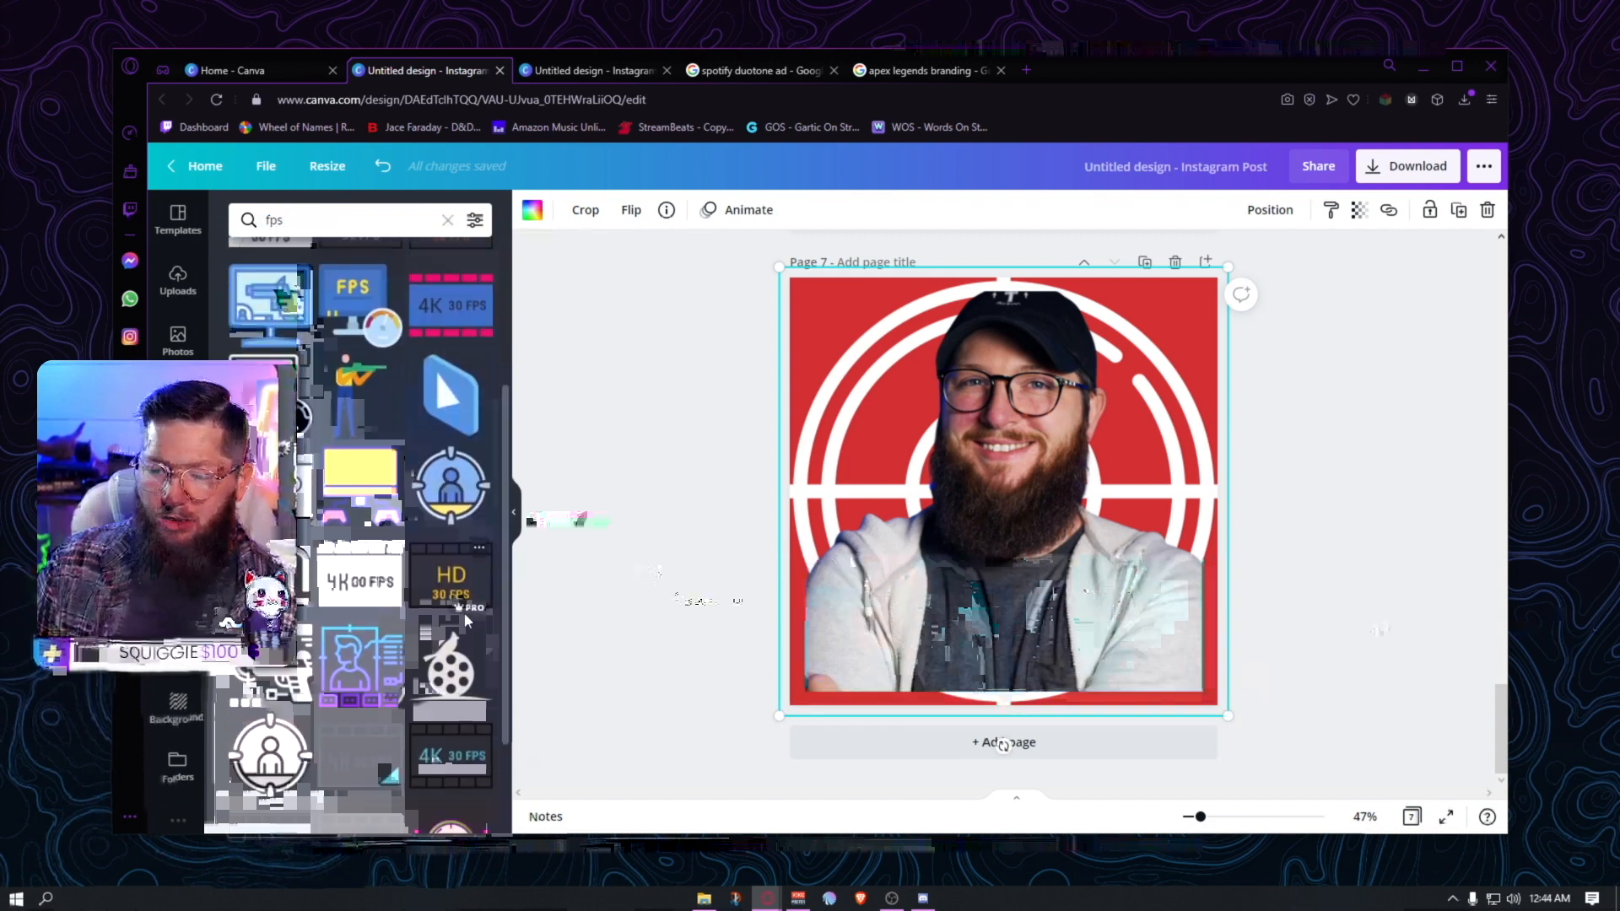
{"action": "scroll", "coordinate": [447, 548], "scroll_direction": "down", "scroll_amount": 3}
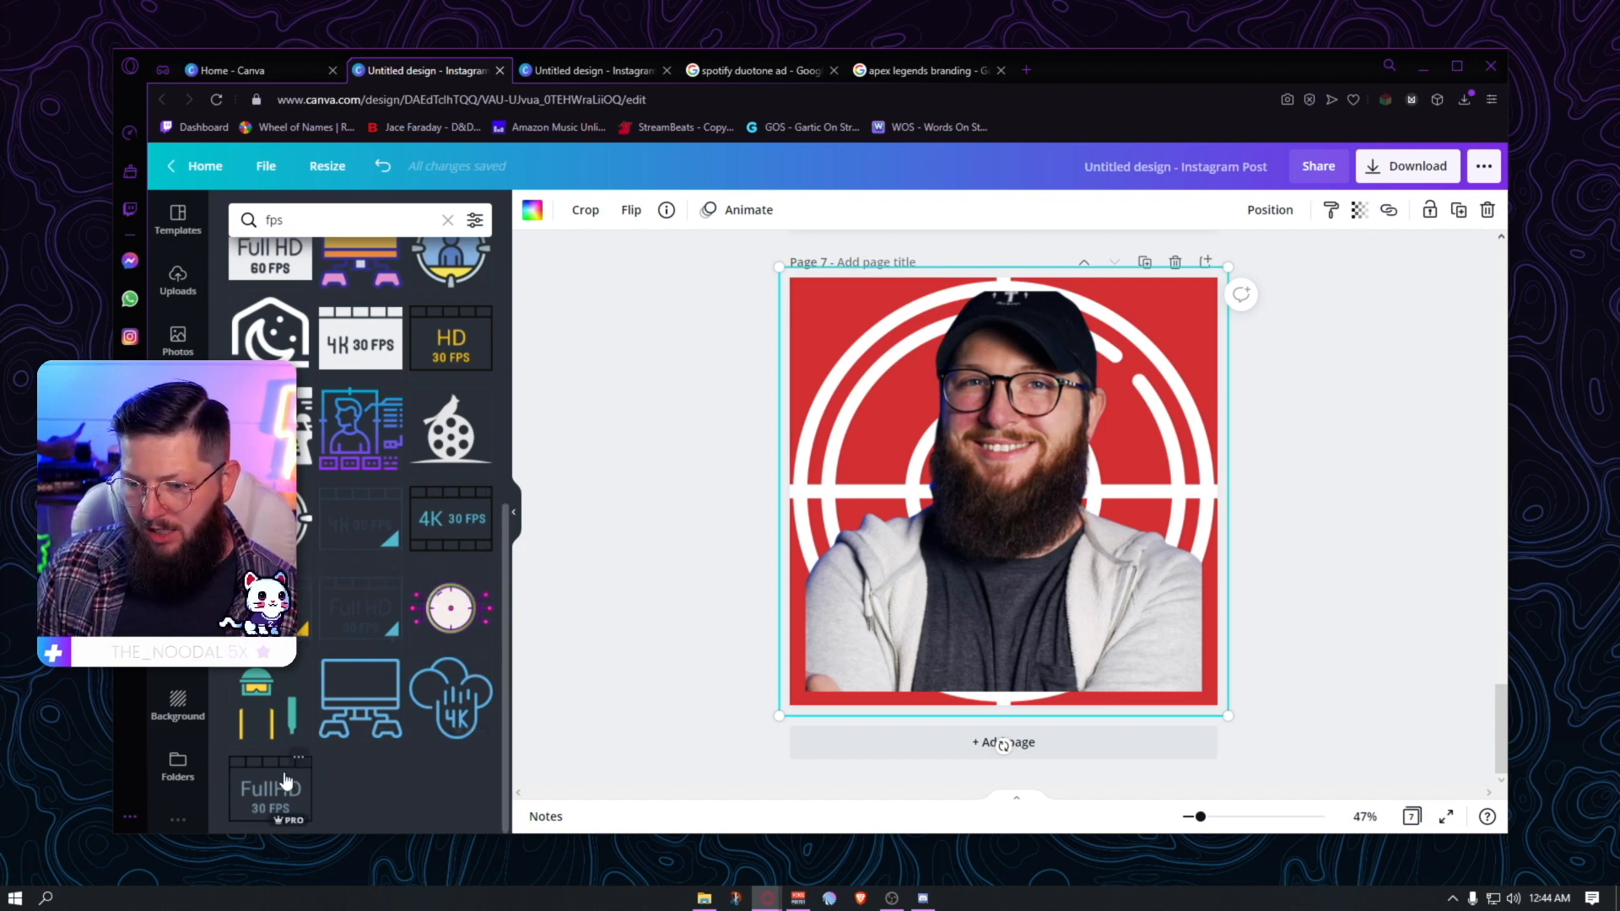
- Search the elements for "game" and browse the results for a graphic that suits the page 7 picture
{"action": "scroll", "coordinate": [285, 759], "scroll_direction": "up", "scroll_amount": 6}
{"action": "left_click", "coordinate": [253, 220]}
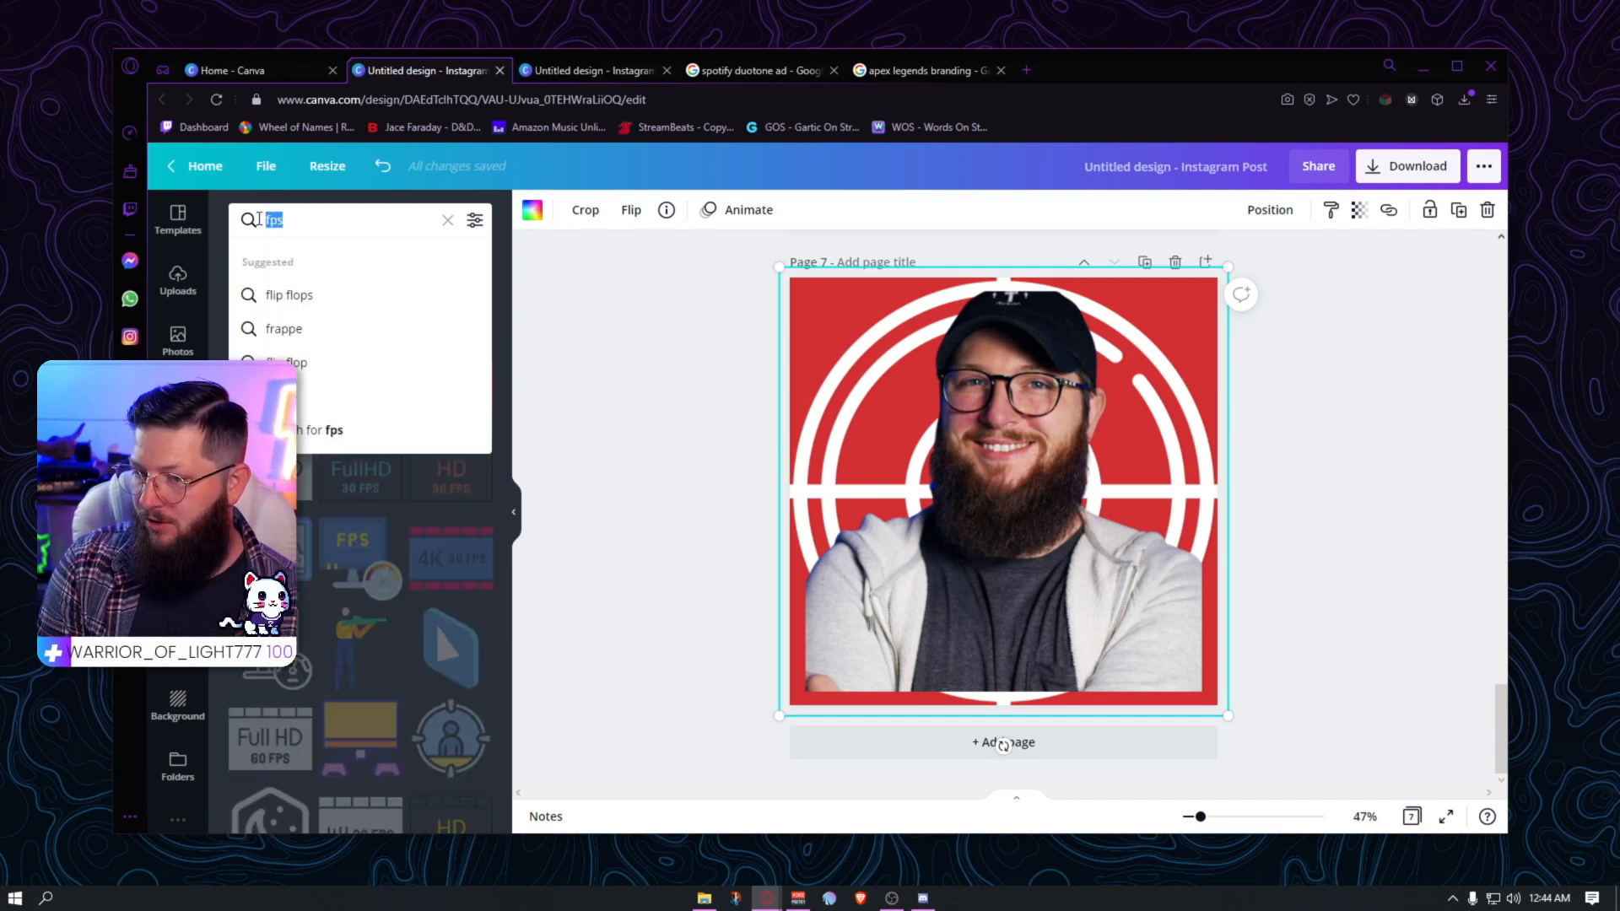
{"action": "type", "text": "game"}
{"action": "key", "text": "Return"}
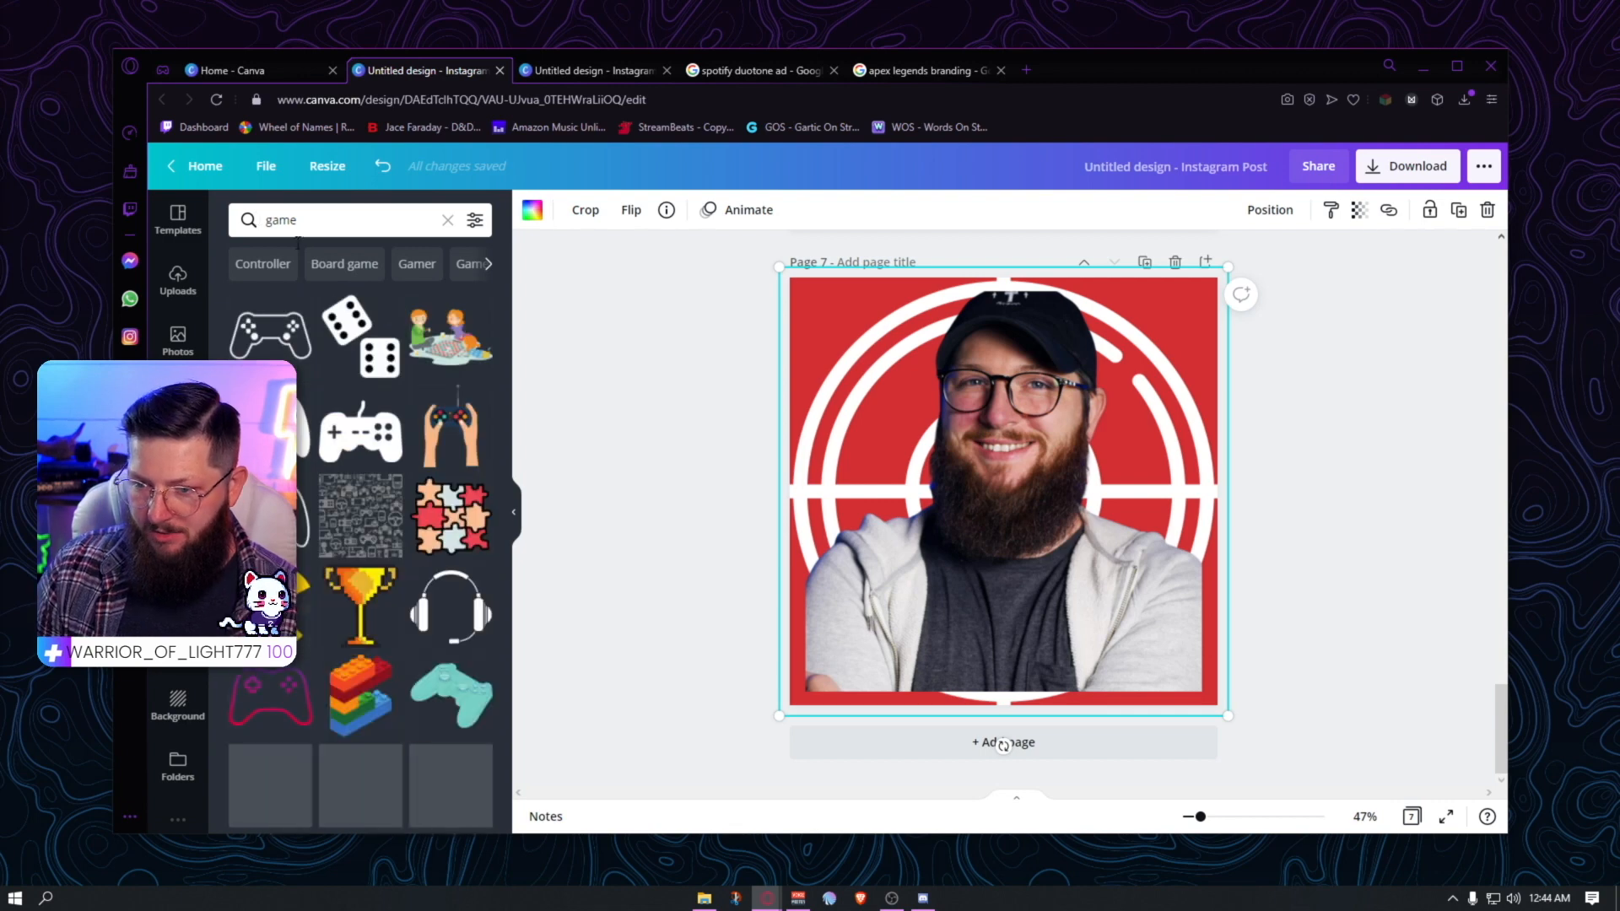
{"action": "scroll", "coordinate": [243, 342], "scroll_direction": "down", "scroll_amount": 4}
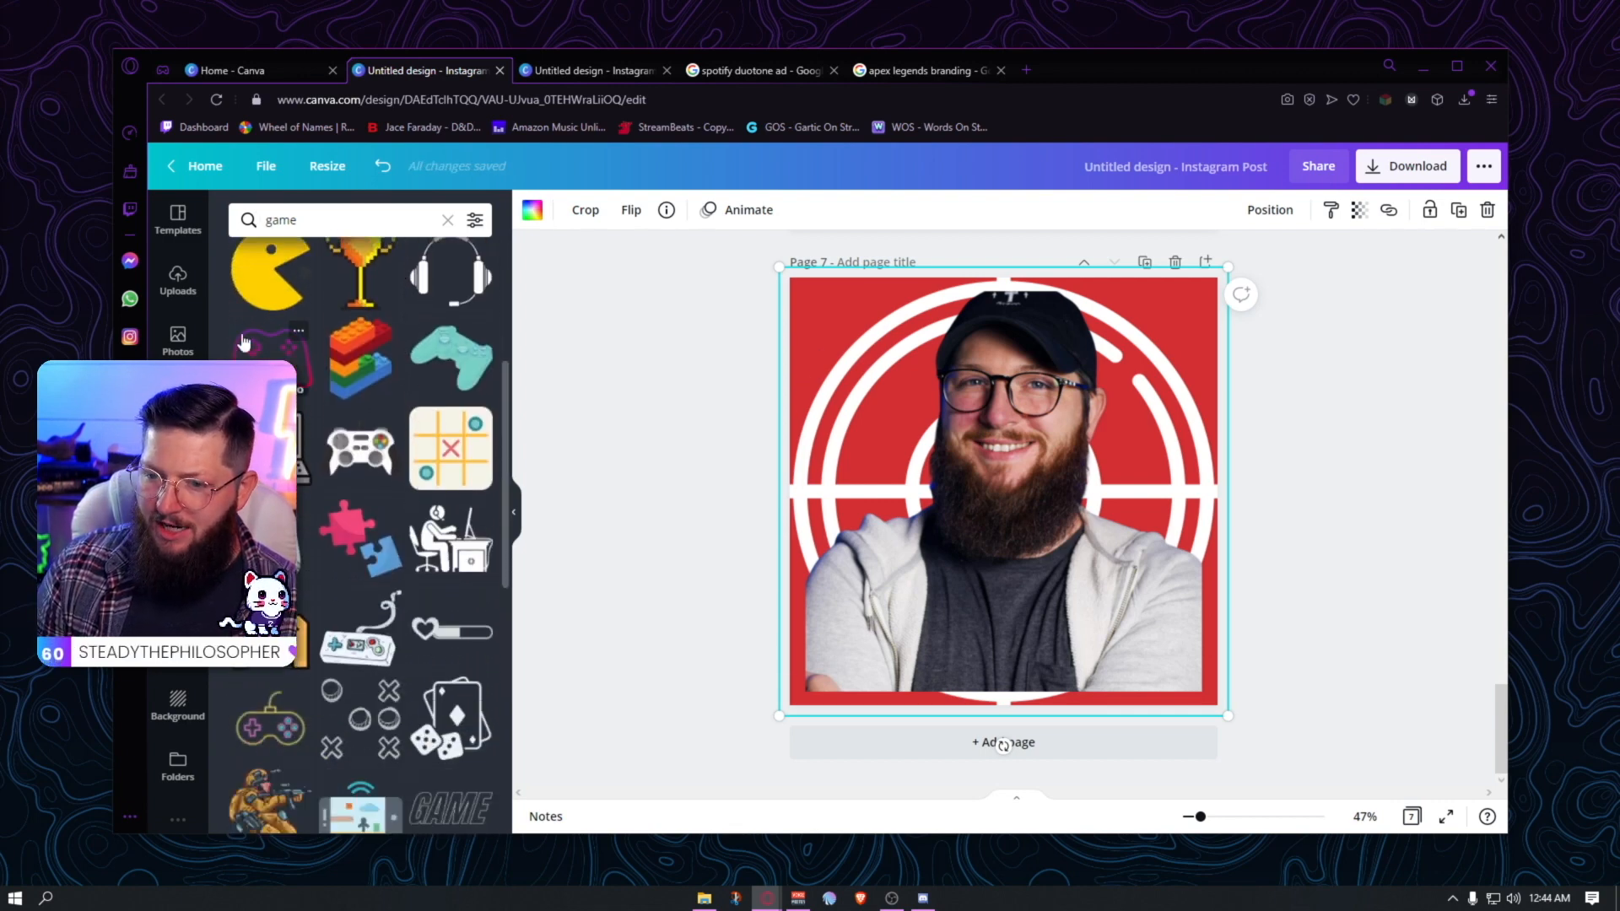
{"action": "scroll", "coordinate": [462, 474], "scroll_direction": "down", "scroll_amount": 4}
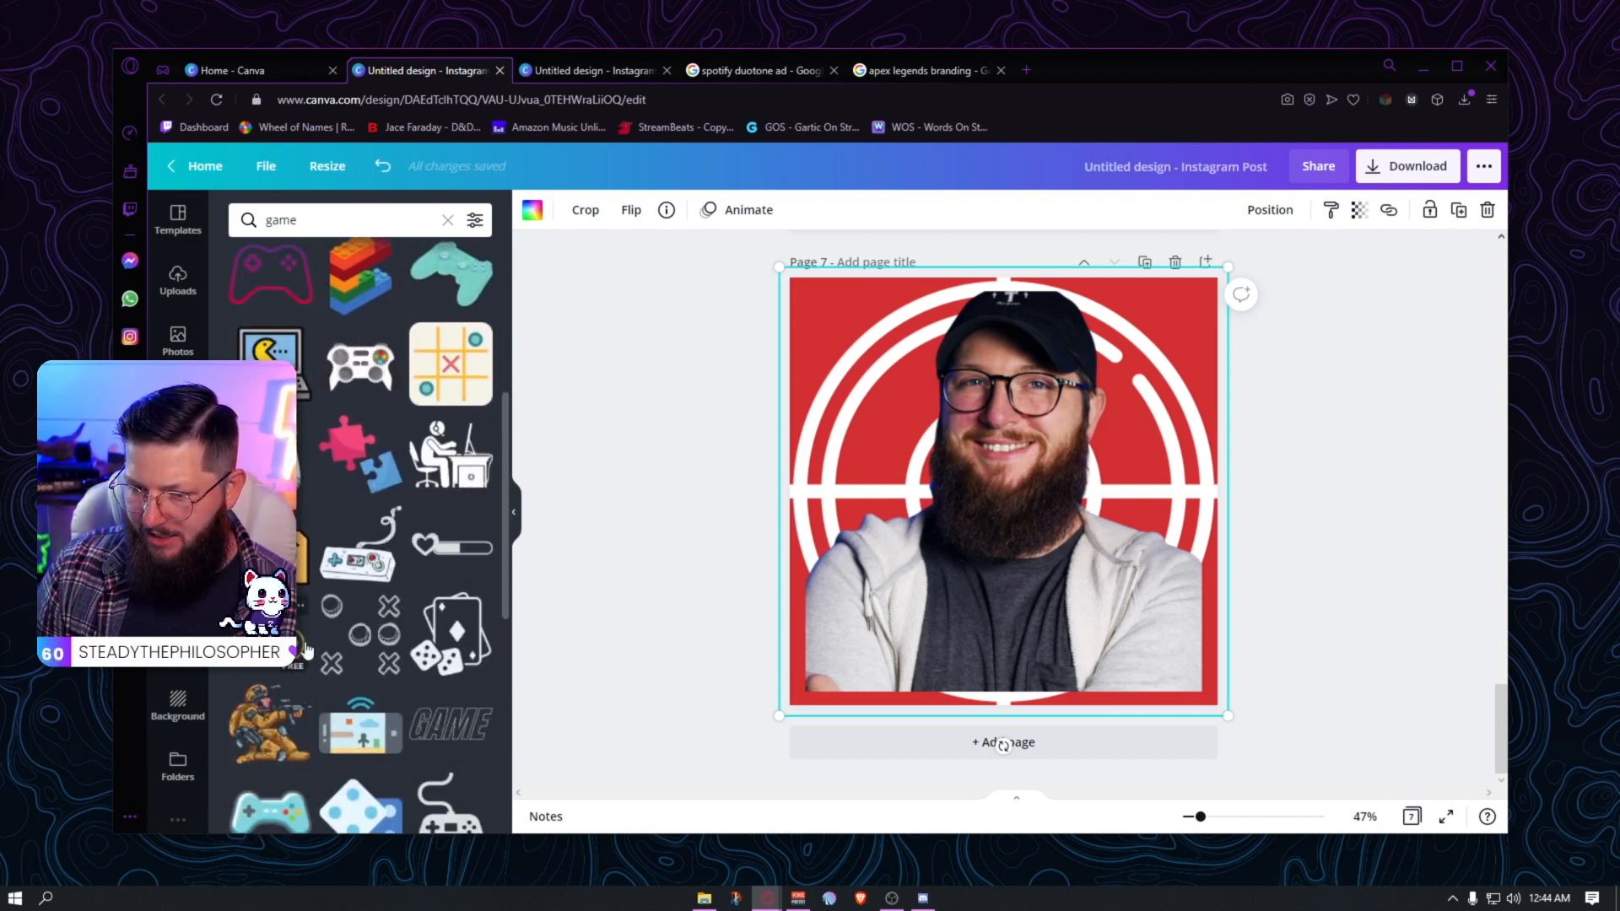
{"action": "scroll", "coordinate": [462, 474], "scroll_direction": "down", "scroll_amount": 4}
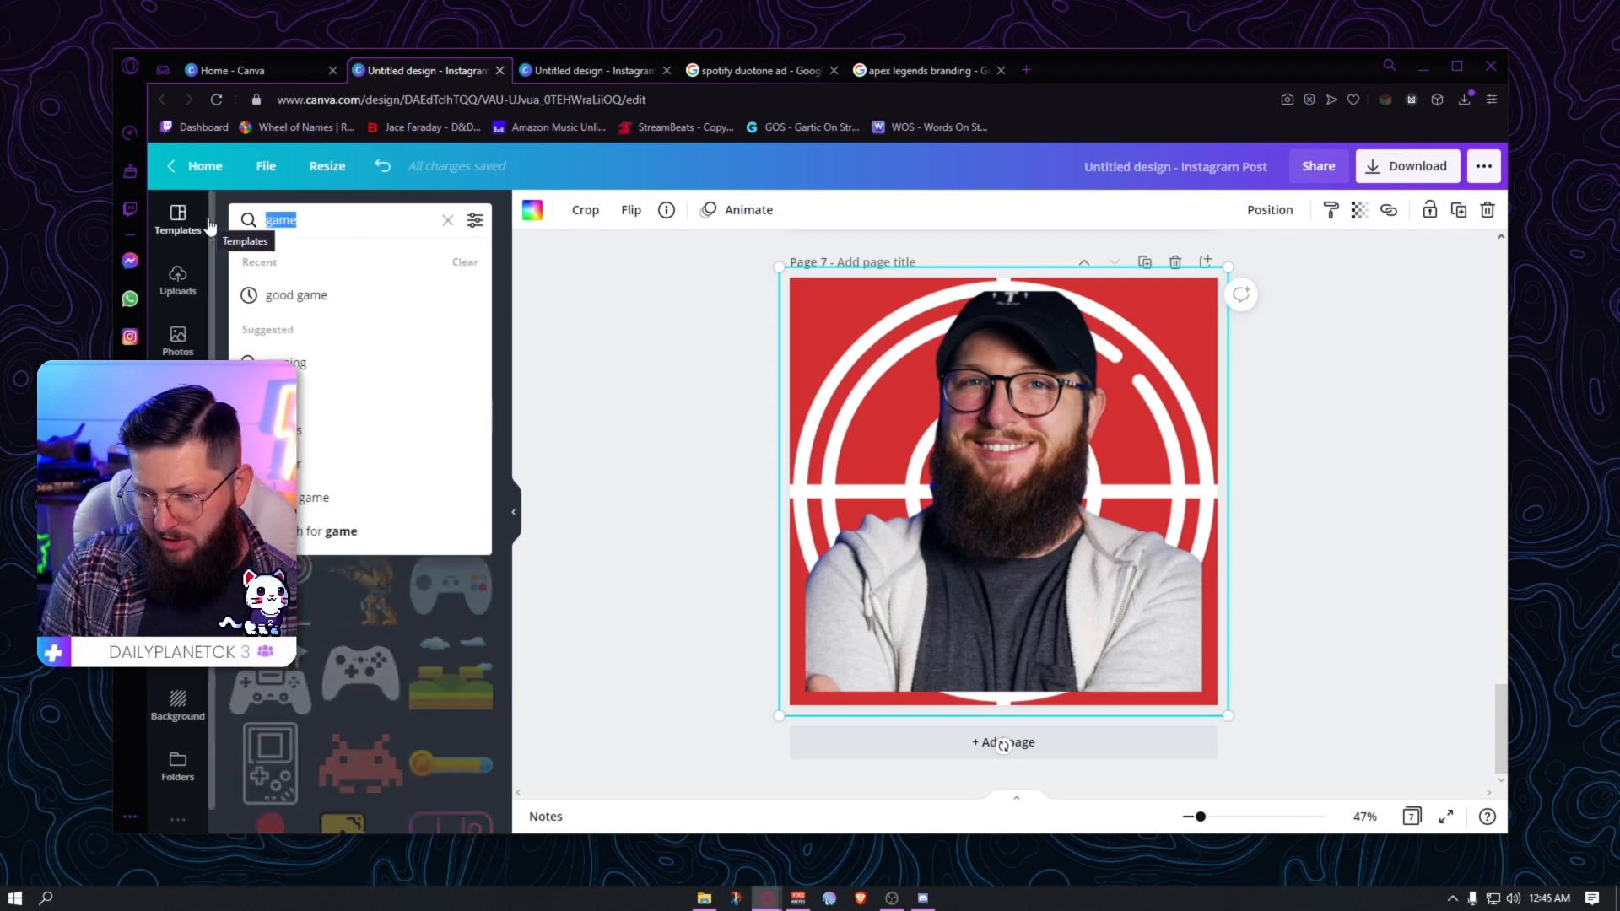
- Search the elements for "apex" and browse the results for an Apex-themed graphic
{"action": "type", "text": "apex"}
{"action": "key", "text": "Return"}
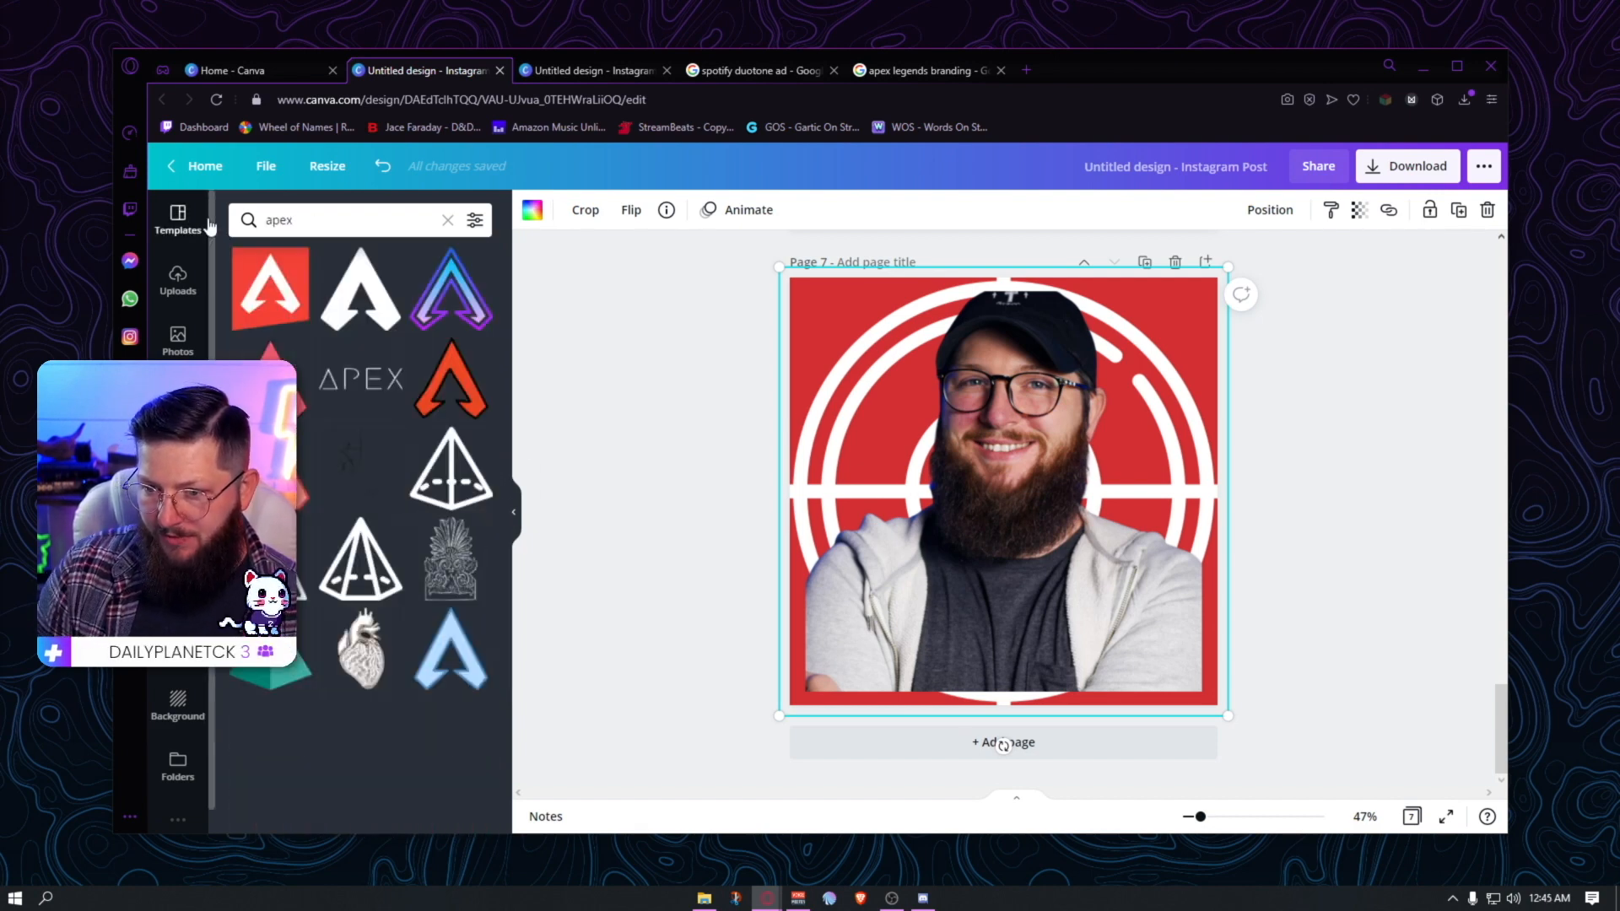
{"action": "scroll", "coordinate": [425, 614], "scroll_direction": "down", "scroll_amount": 1}
{"action": "scroll", "coordinate": [425, 613], "scroll_direction": "down", "scroll_amount": 5}
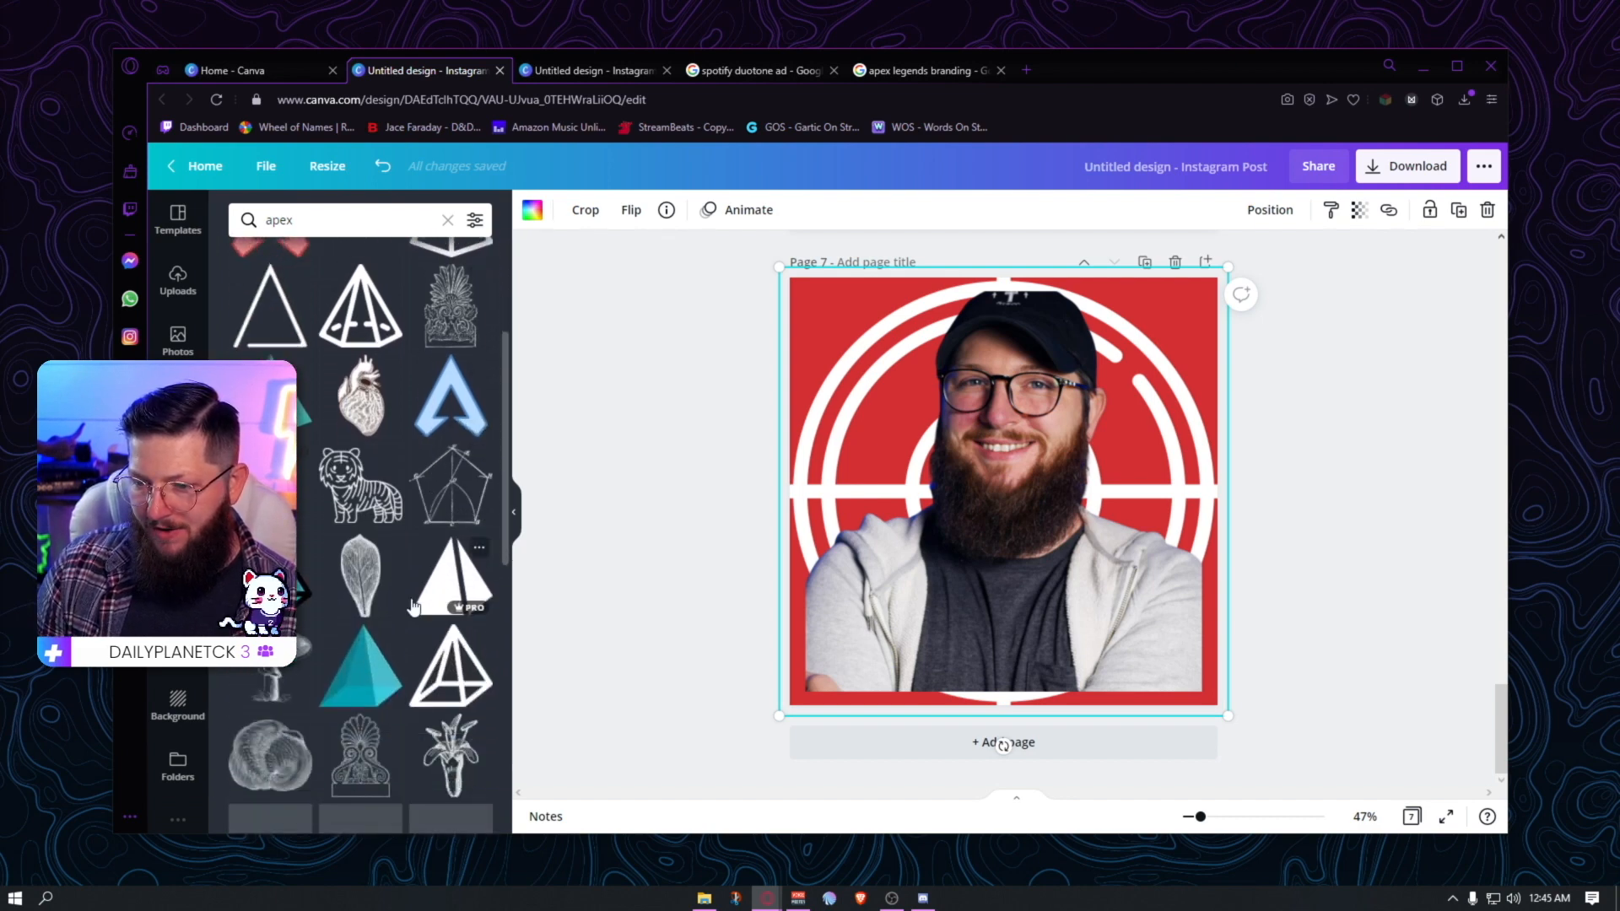
{"action": "scroll", "coordinate": [397, 656], "scroll_direction": "up", "scroll_amount": 6}
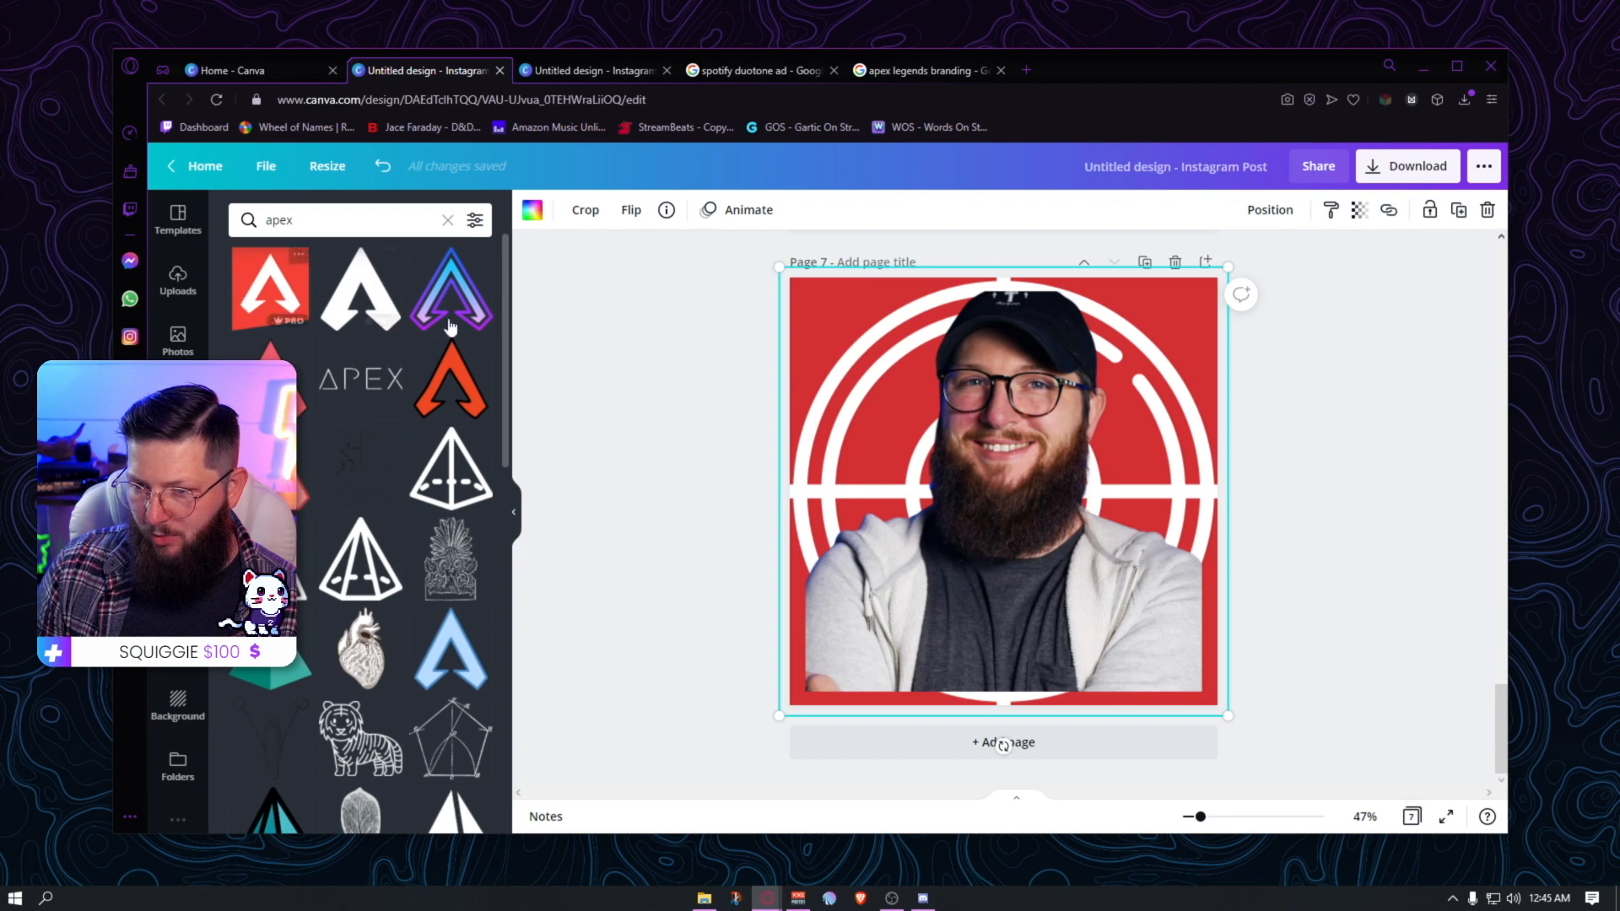
- Refine the element search to "apex legend" and browse through its results
{"action": "left_click", "coordinate": [383, 224]}
{"action": "type", "text": "legend"}
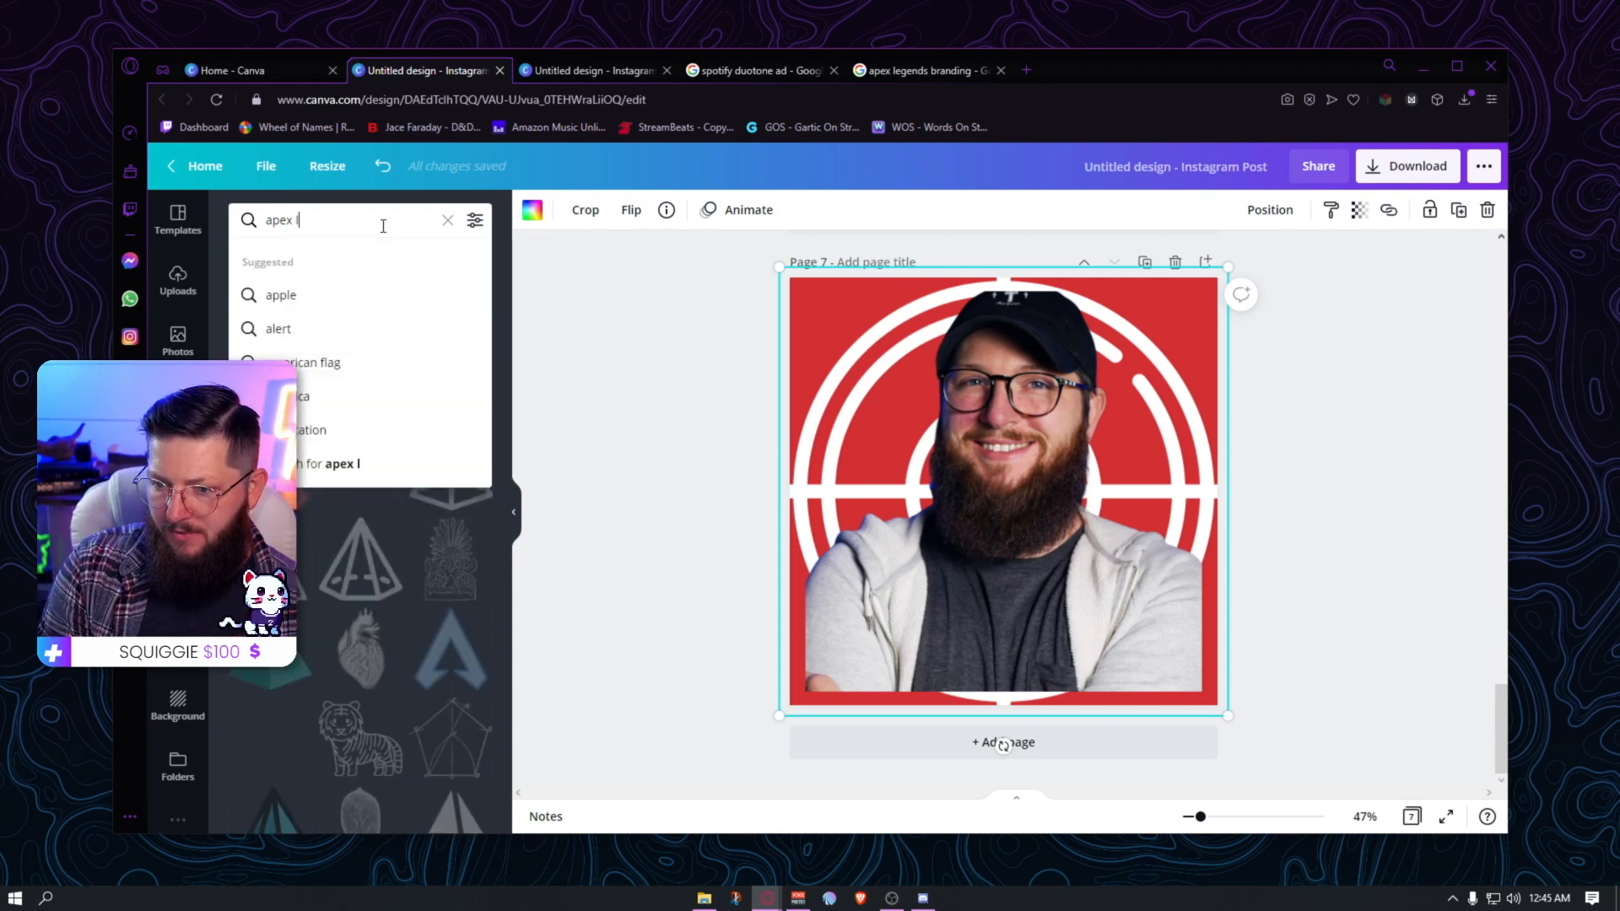
{"action": "key", "text": "Return"}
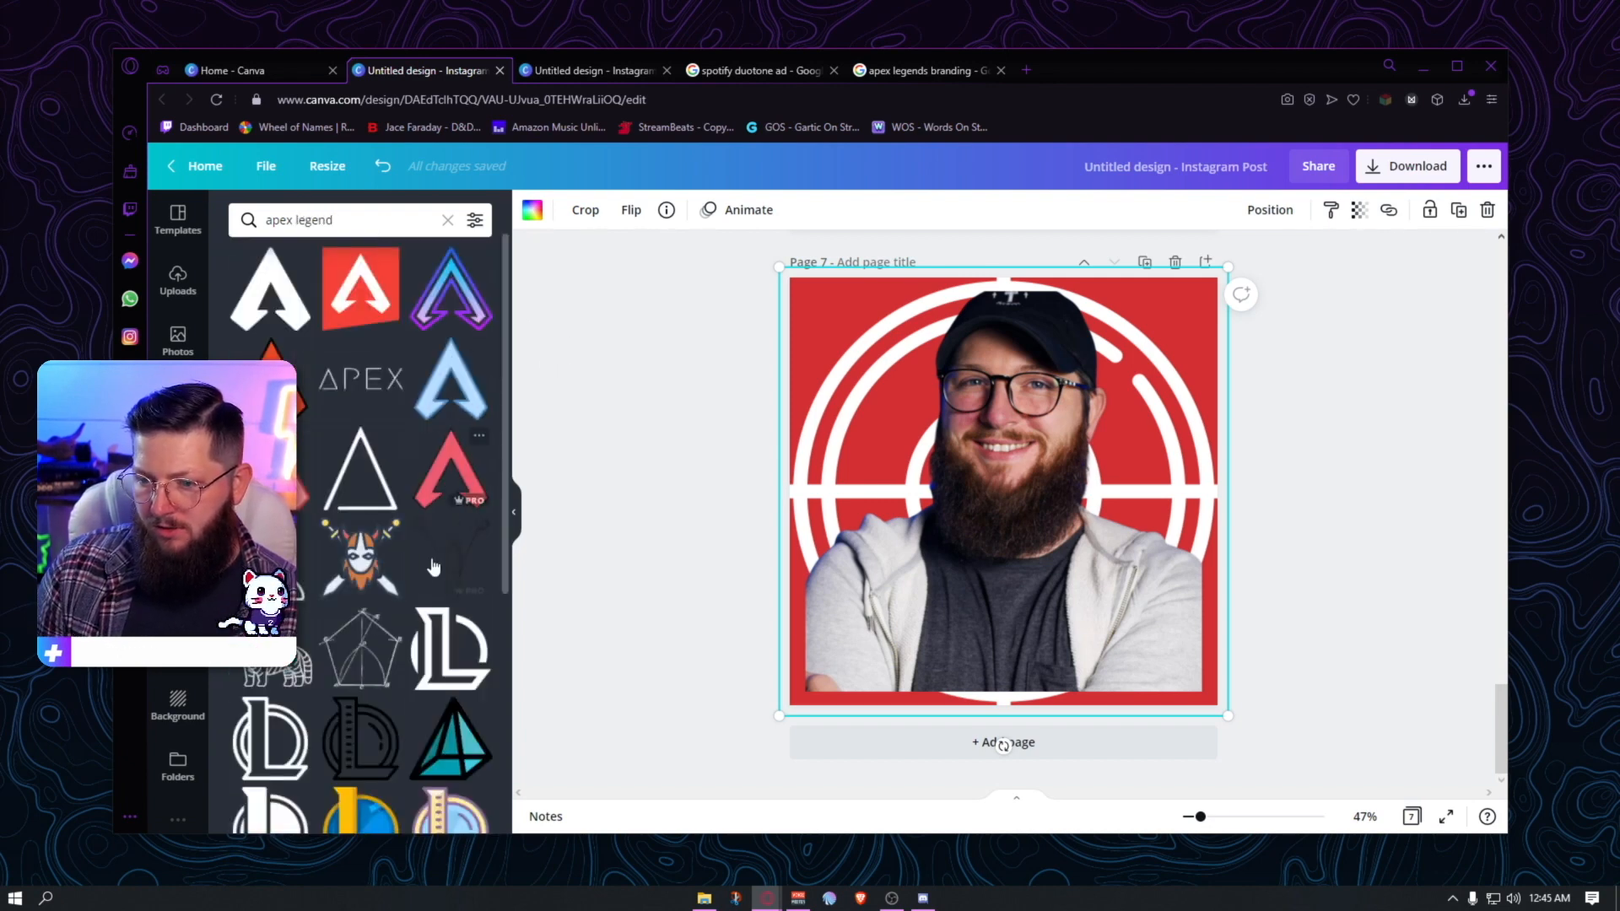
{"action": "scroll", "coordinate": [442, 641], "scroll_direction": "down", "scroll_amount": 4}
{"action": "scroll", "coordinate": [441, 641], "scroll_direction": "down", "scroll_amount": 10}
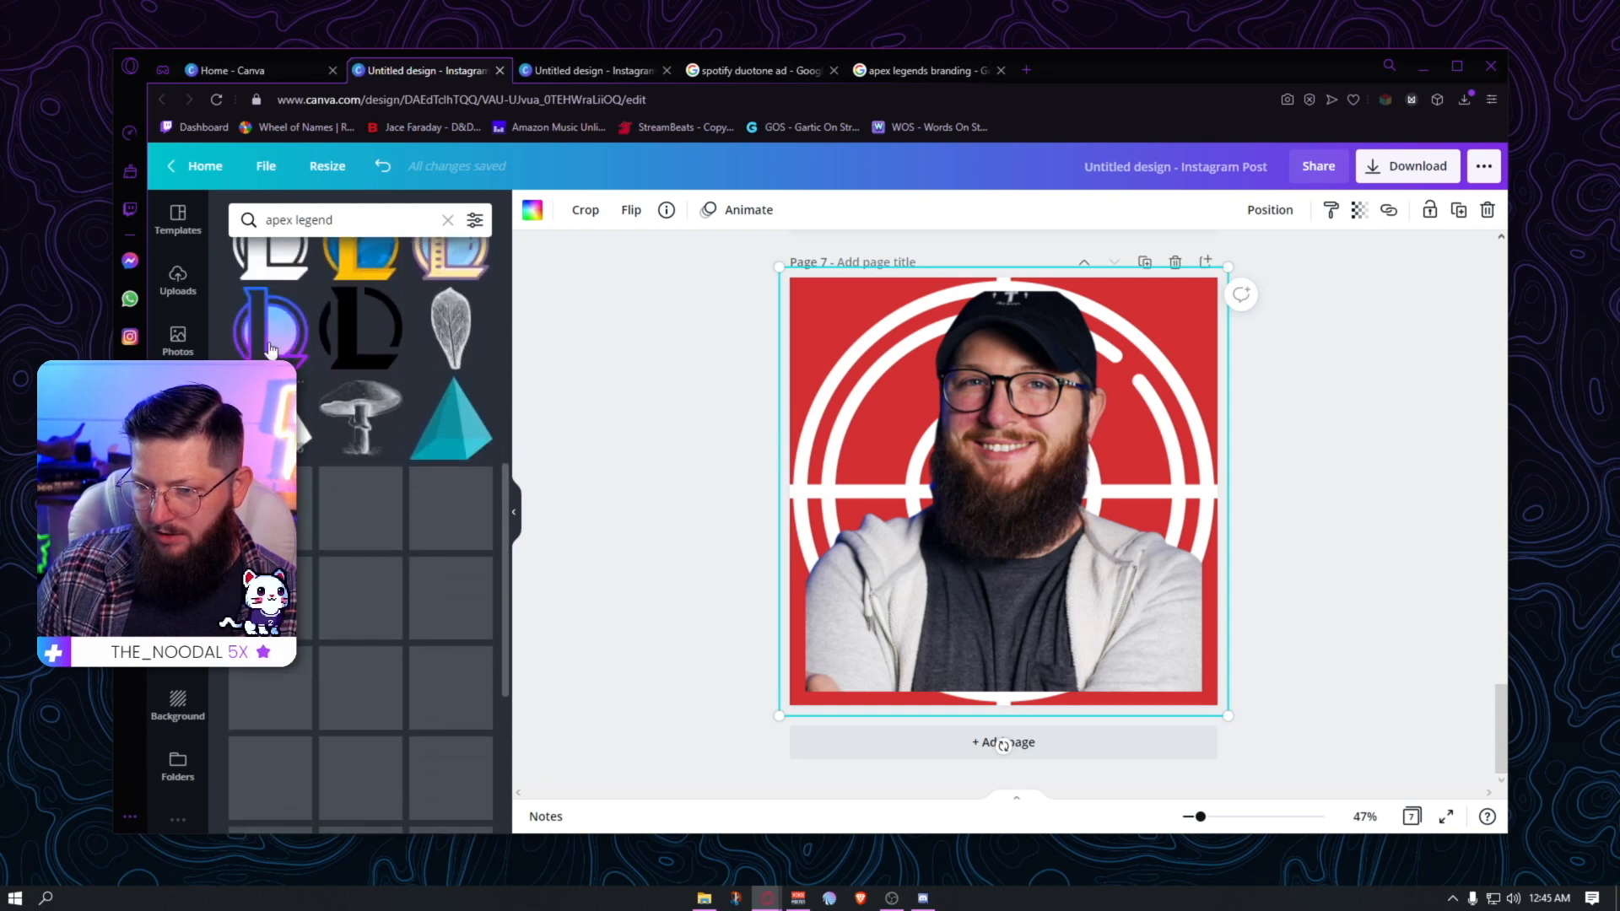
{"action": "scroll", "coordinate": [416, 595], "scroll_direction": "up", "scroll_amount": 15}
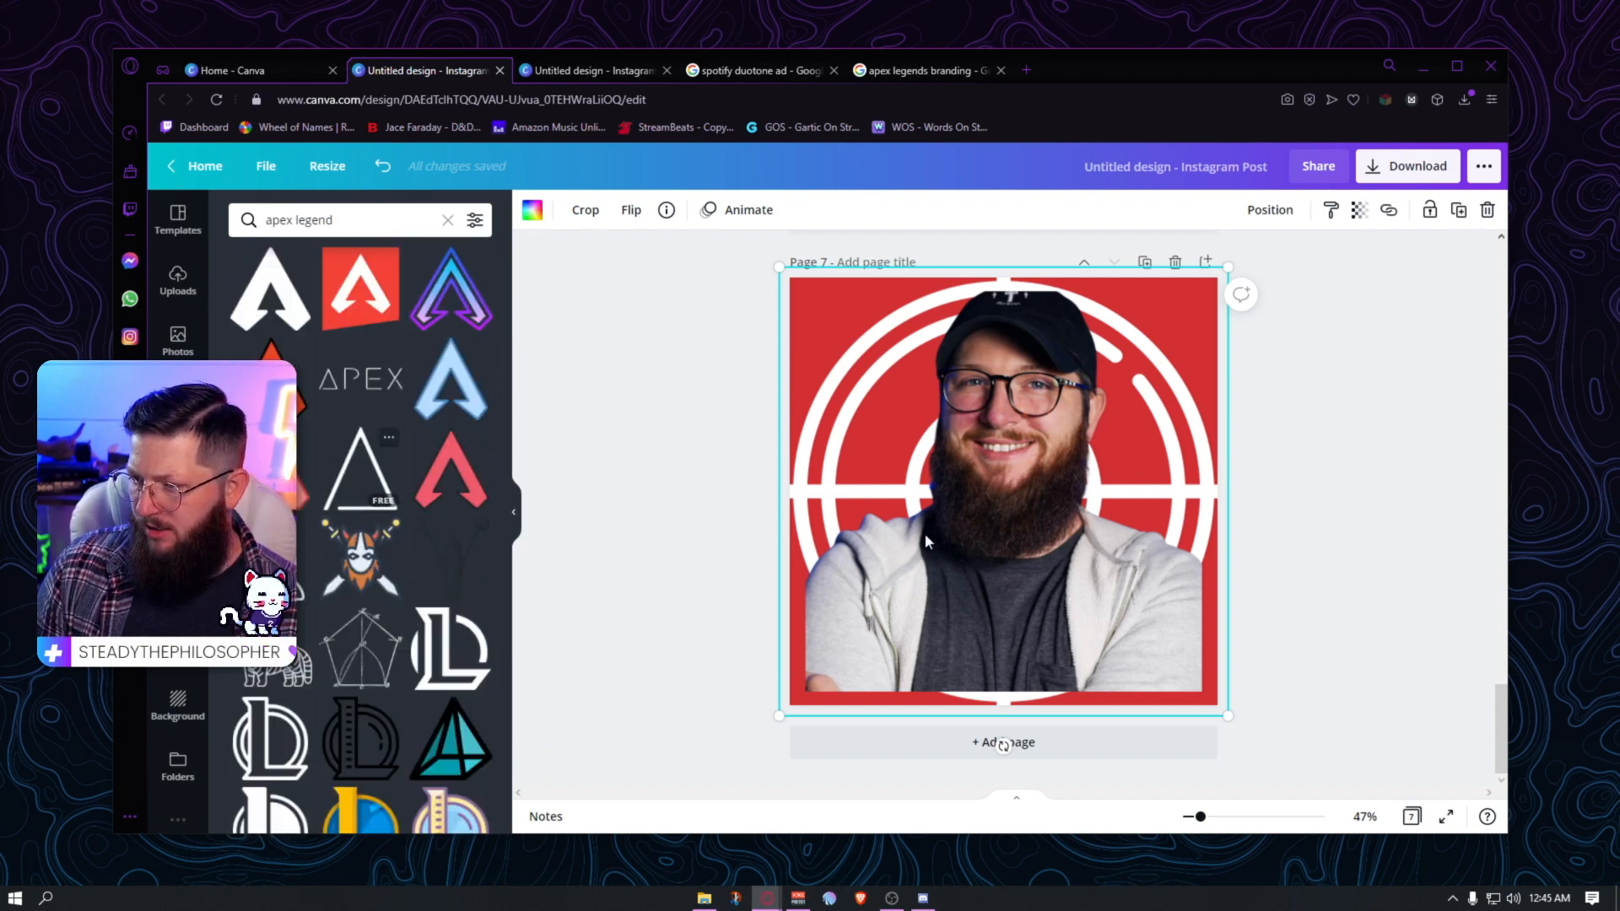
- Review the comic-style, moon-and-bats and red crosshair pictures on pages 5 to 7
{"action": "left_click", "coordinate": [1309, 515]}
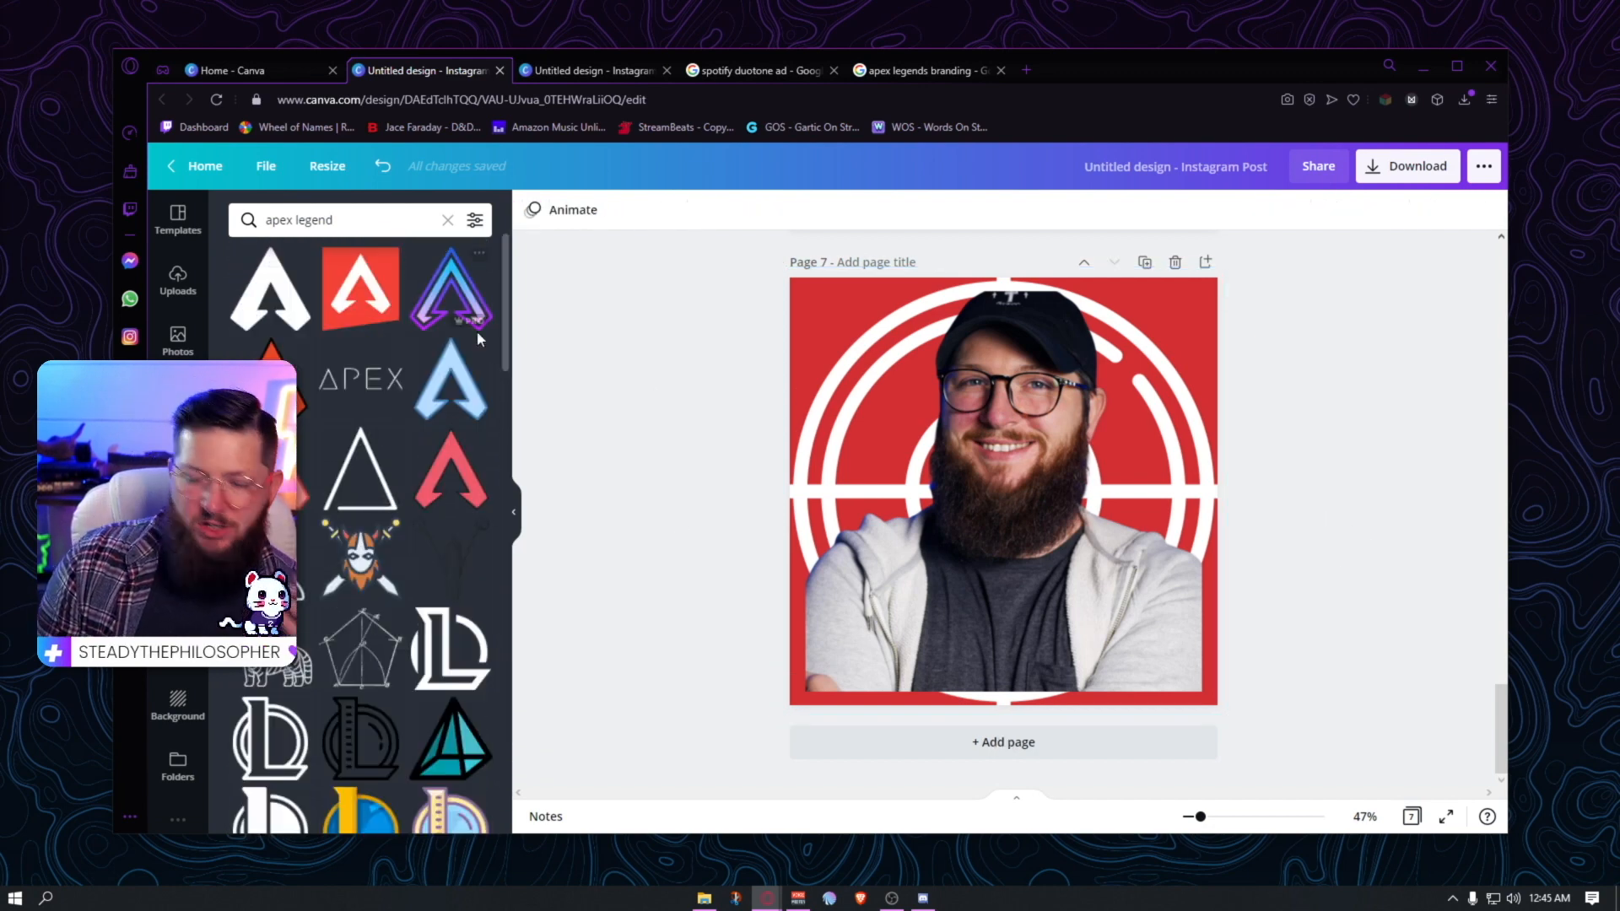
{"action": "scroll", "coordinate": [750, 490], "scroll_direction": "up", "scroll_amount": 1}
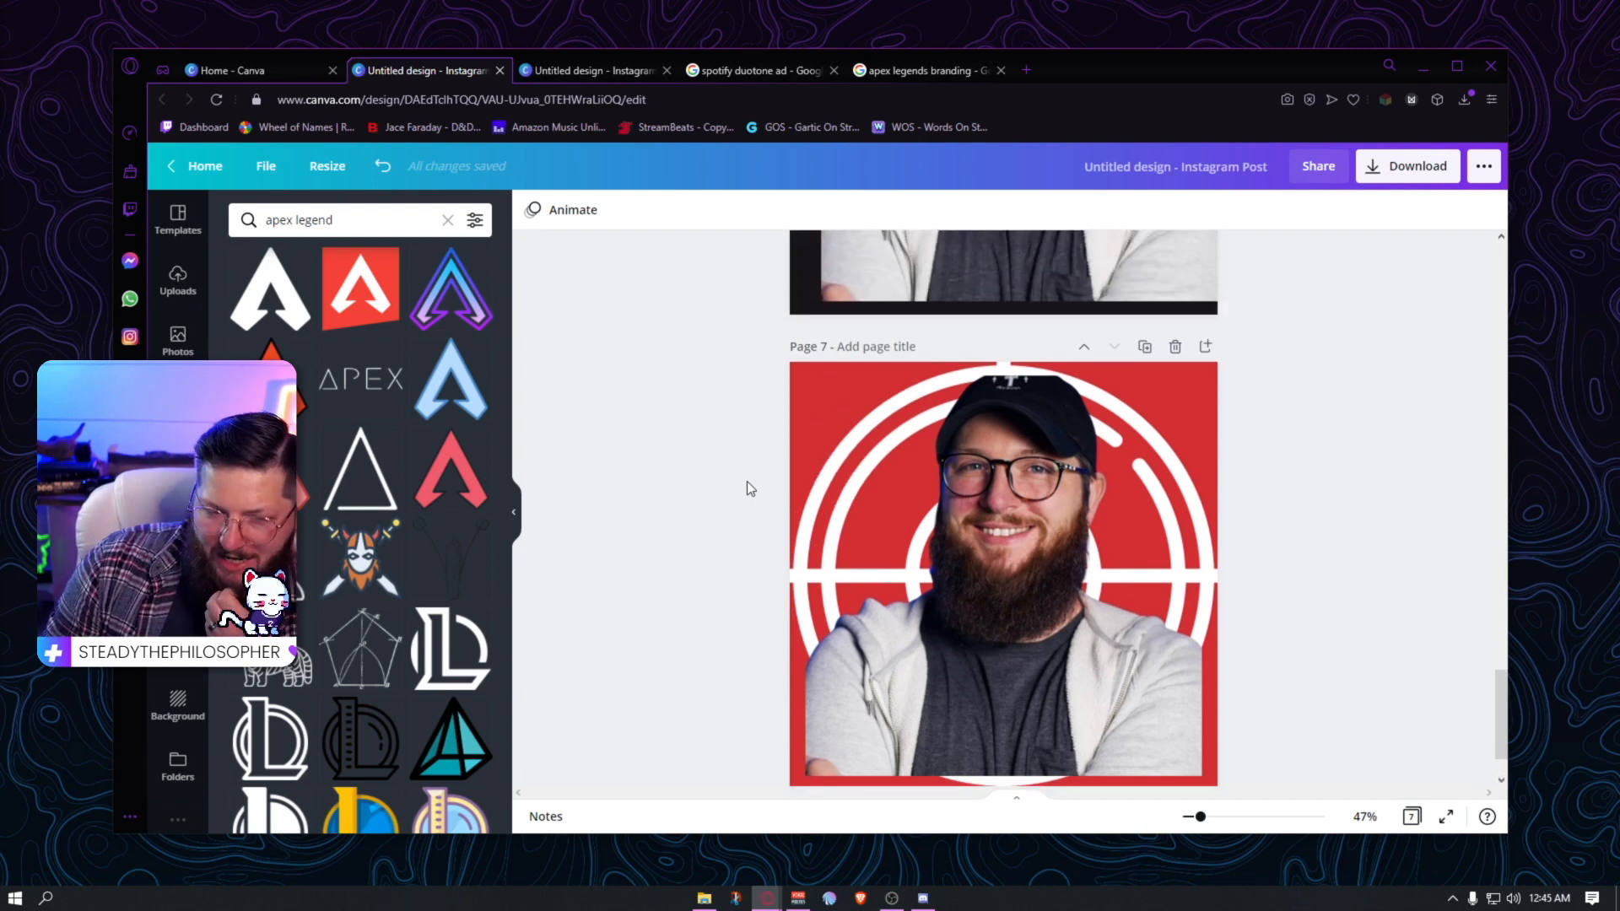
{"action": "scroll", "coordinate": [746, 483], "scroll_direction": "up", "scroll_amount": 4}
{"action": "scroll", "coordinate": [746, 476], "scroll_direction": "up", "scroll_amount": 1}
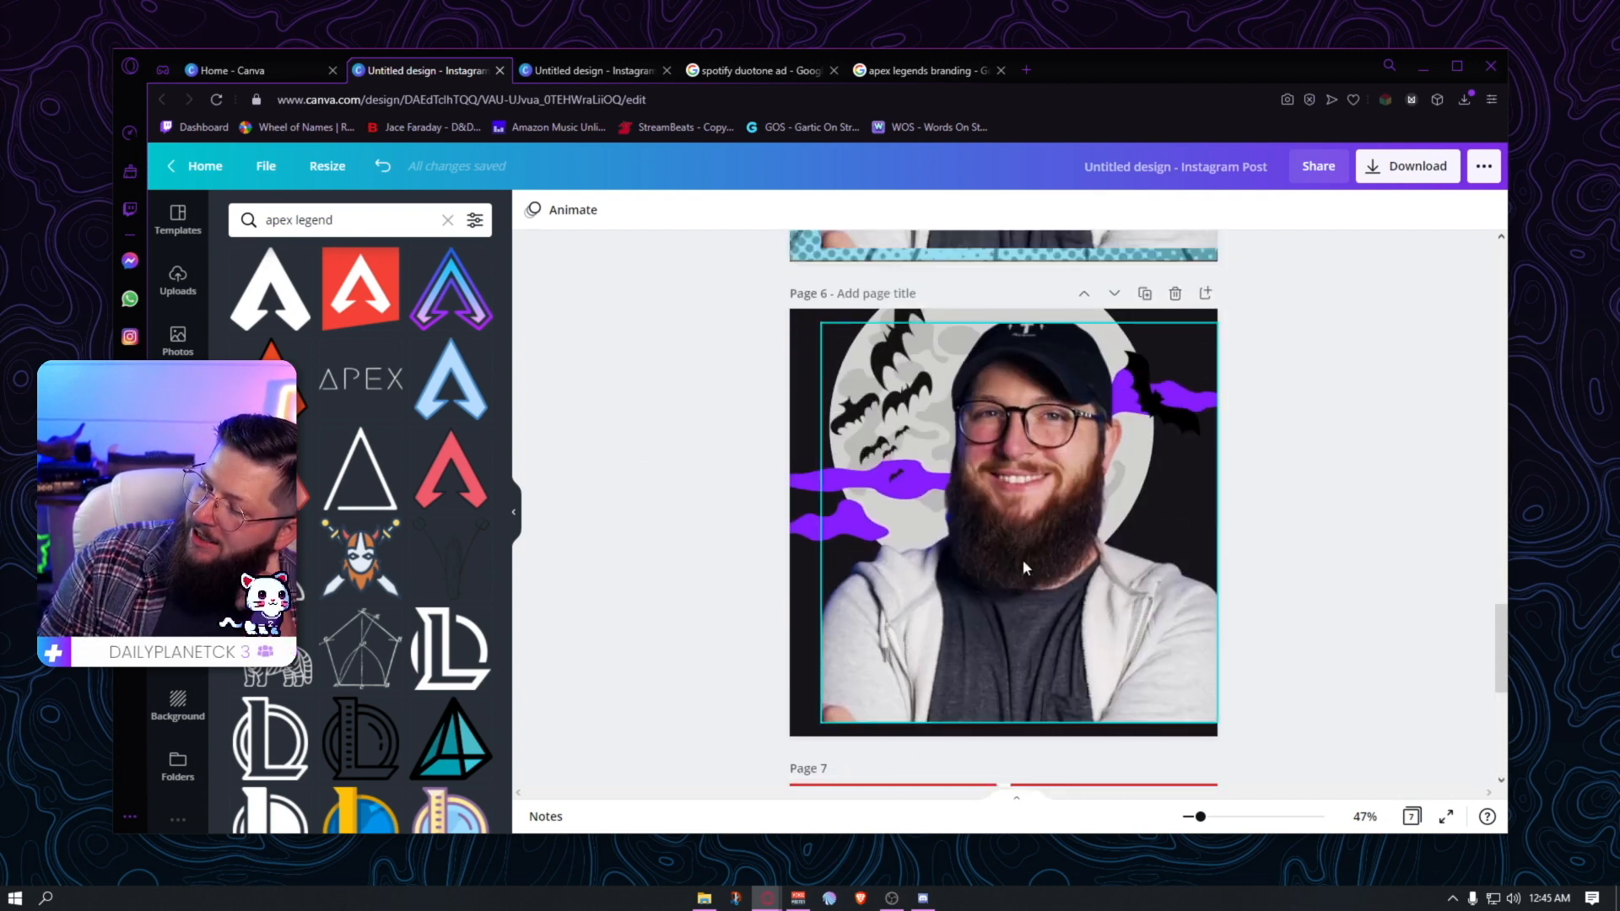
{"action": "scroll", "coordinate": [1091, 517], "scroll_direction": "up", "scroll_amount": 7}
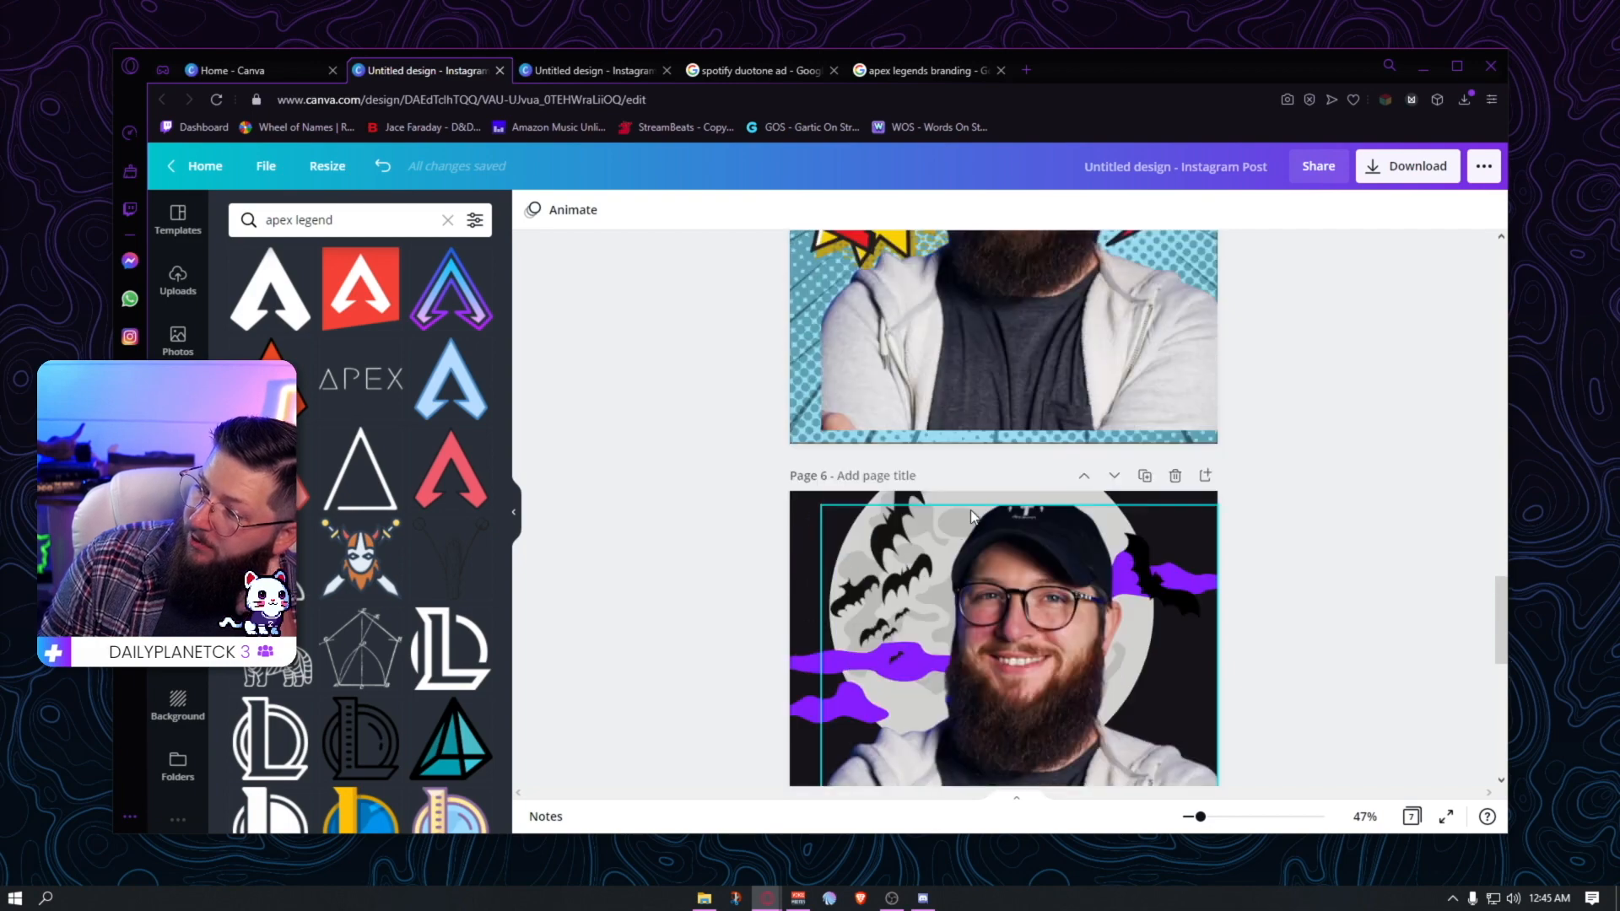
{"action": "scroll", "coordinate": [987, 458], "scroll_direction": "down", "scroll_amount": 13}
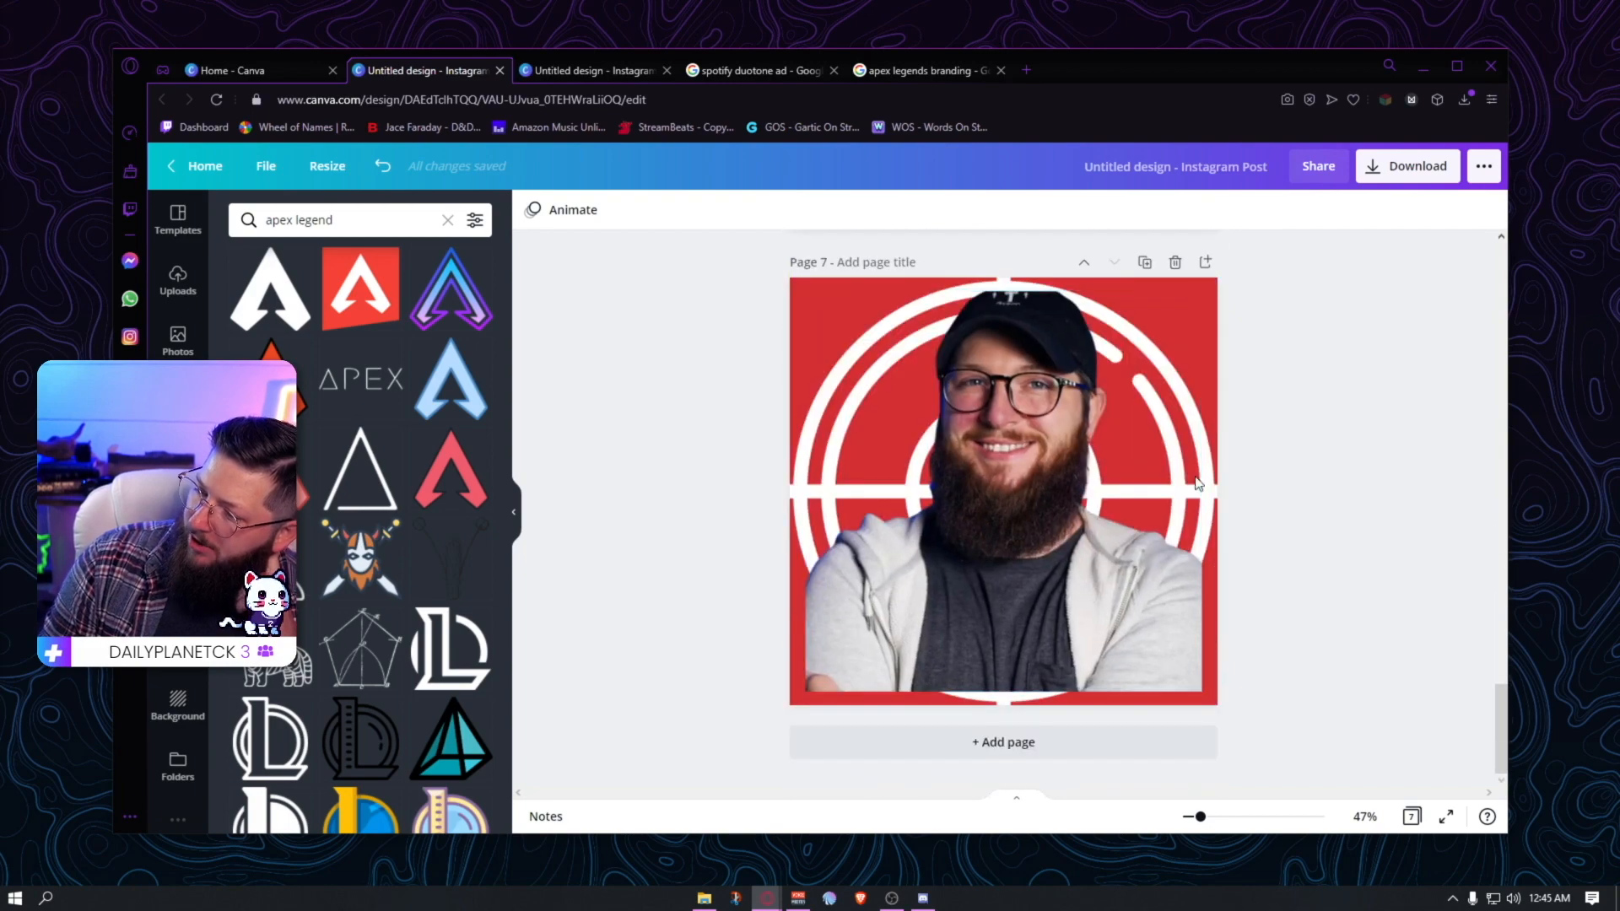
- Try the Photogenic effect Myst on the page 7 portrait, vary its intensity, and discard it
{"action": "left_click", "coordinate": [1046, 562]}
{"action": "left_click", "coordinate": [559, 212]}
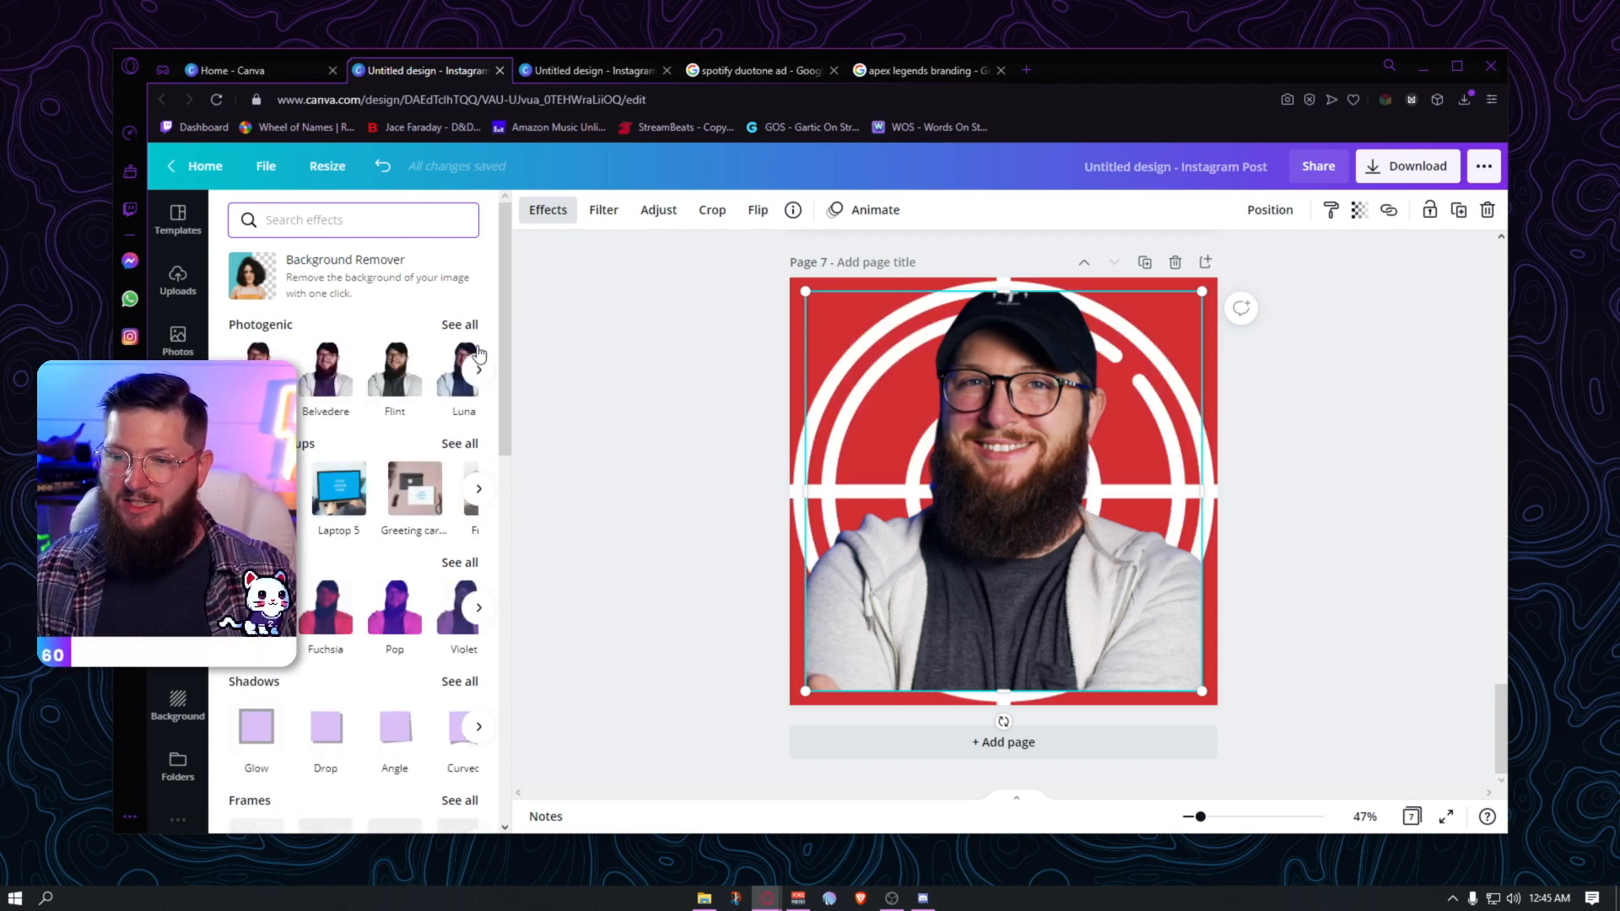
{"action": "left_click", "coordinate": [460, 324]}
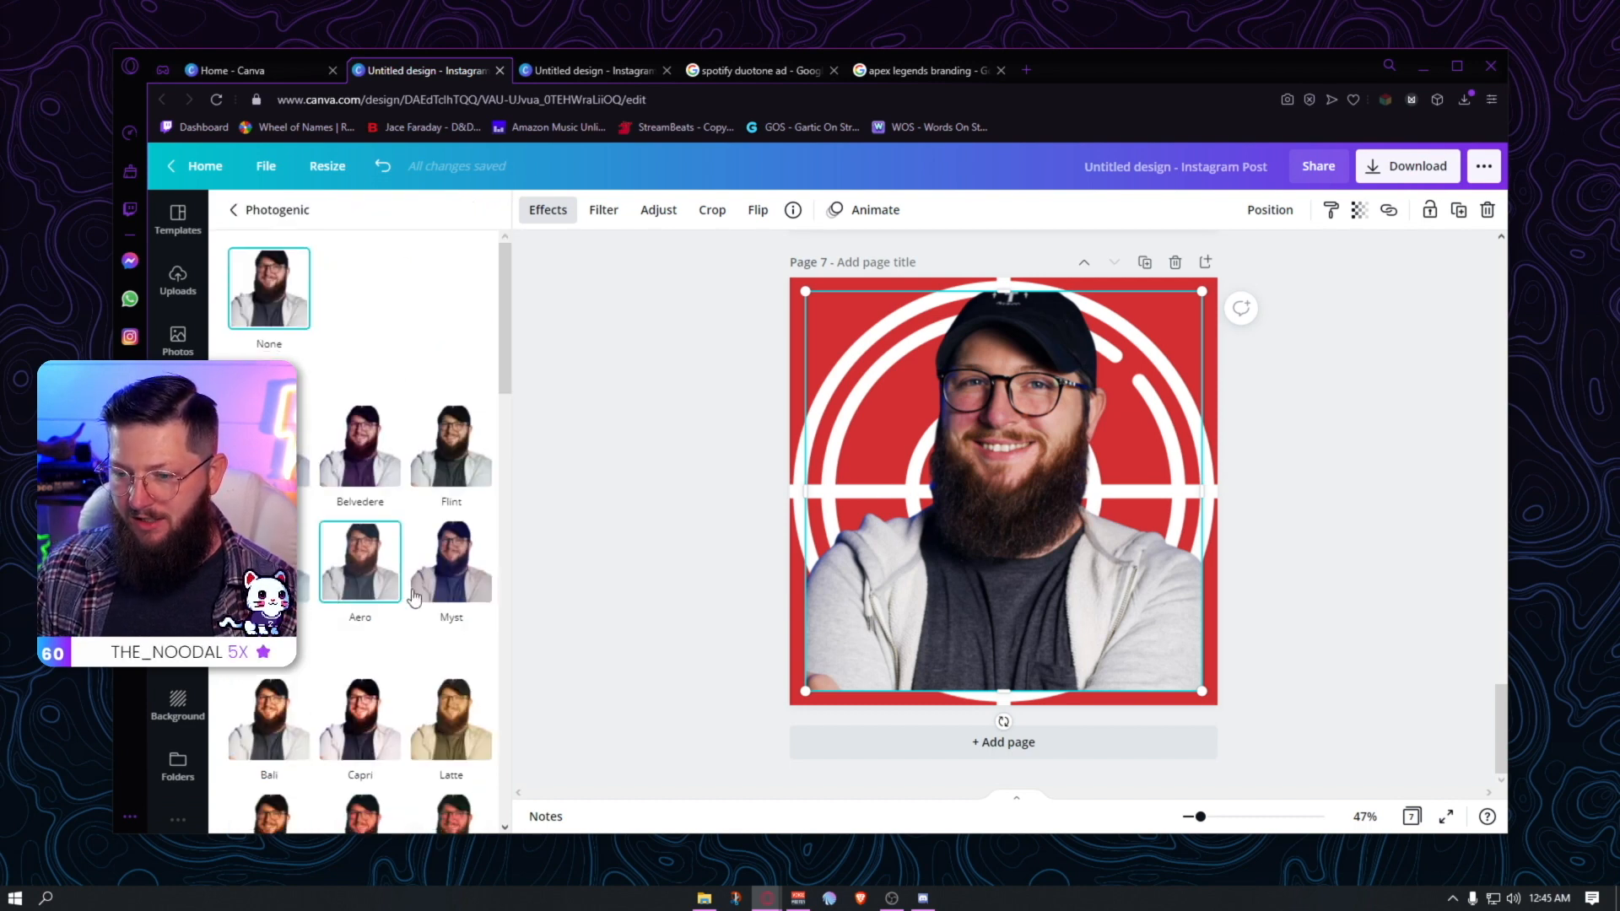
{"action": "scroll", "coordinate": [363, 514], "scroll_direction": "down", "scroll_amount": 2}
{"action": "left_click", "coordinate": [449, 403]}
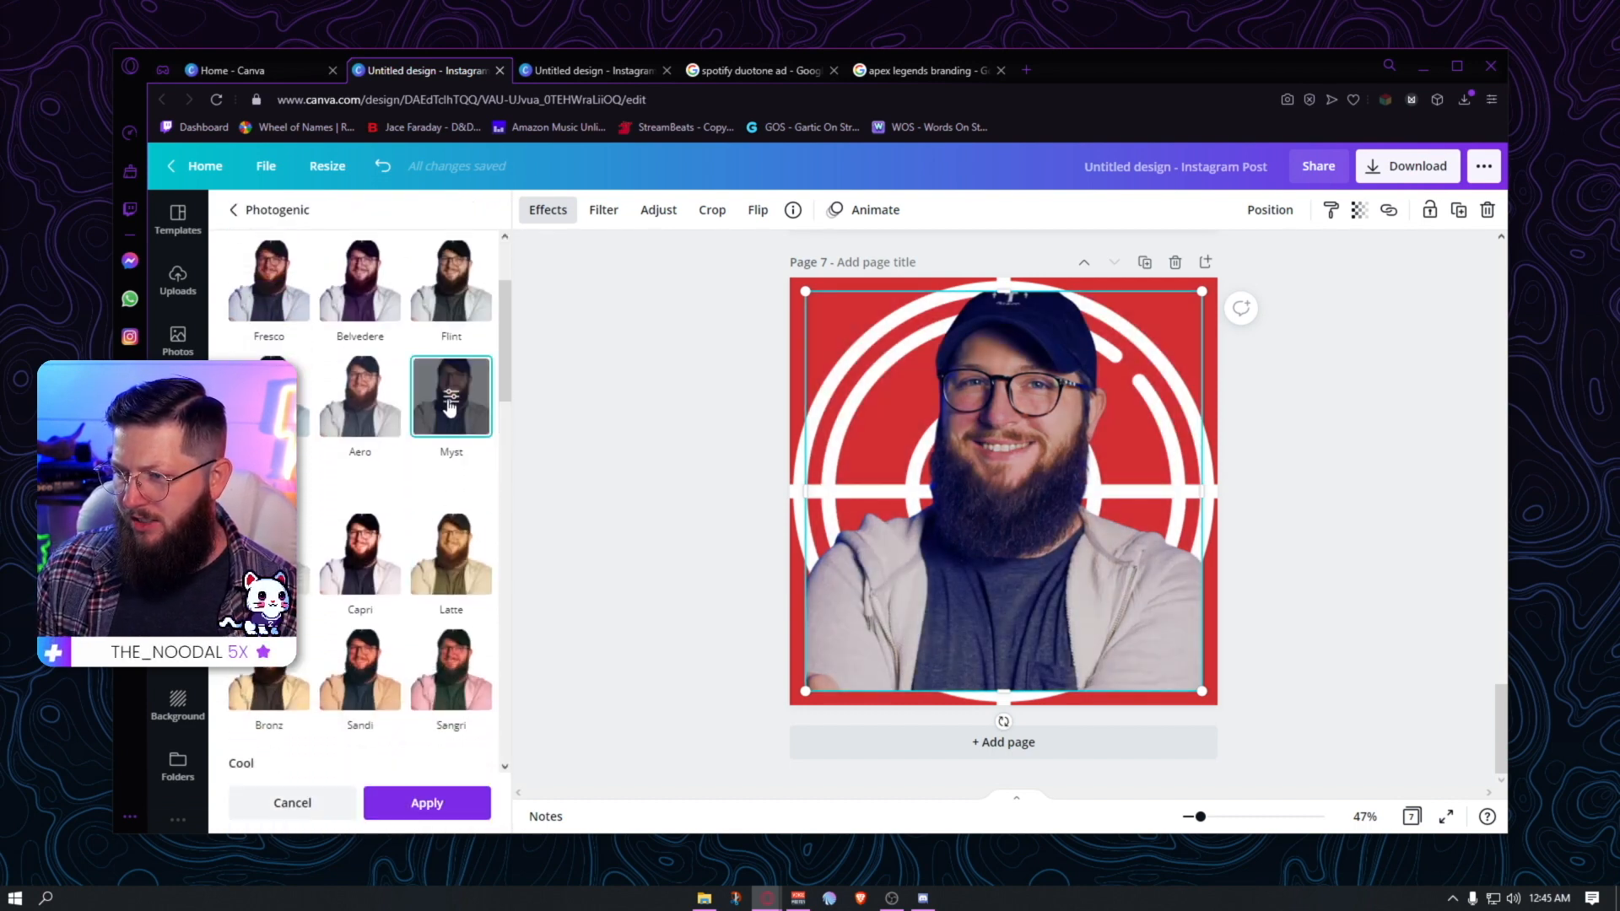
{"action": "left_click", "coordinate": [450, 396]}
{"action": "left_click_drag", "start_coordinate": [491, 298], "coordinate": [223, 308]}
{"action": "left_click", "coordinate": [314, 801]}
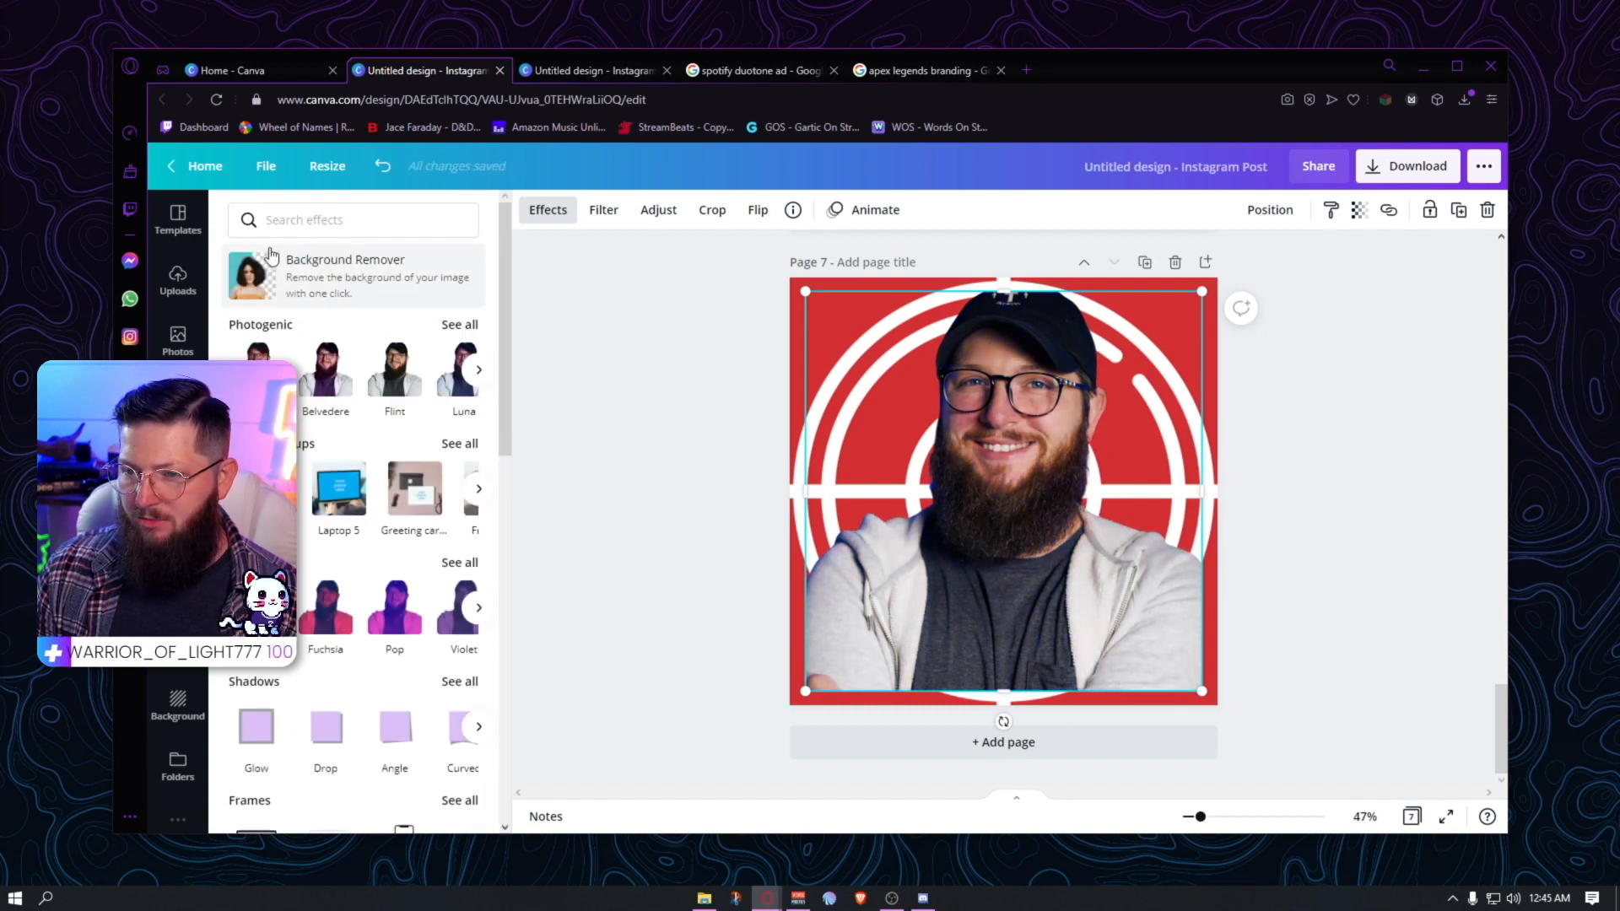
- Try the BadTV Retro effect on the portrait with fine distort at 0.8, and discard it
{"action": "scroll", "coordinate": [369, 644], "scroll_direction": "down", "scroll_amount": 5}
{"action": "scroll", "coordinate": [369, 643], "scroll_direction": "down", "scroll_amount": 3}
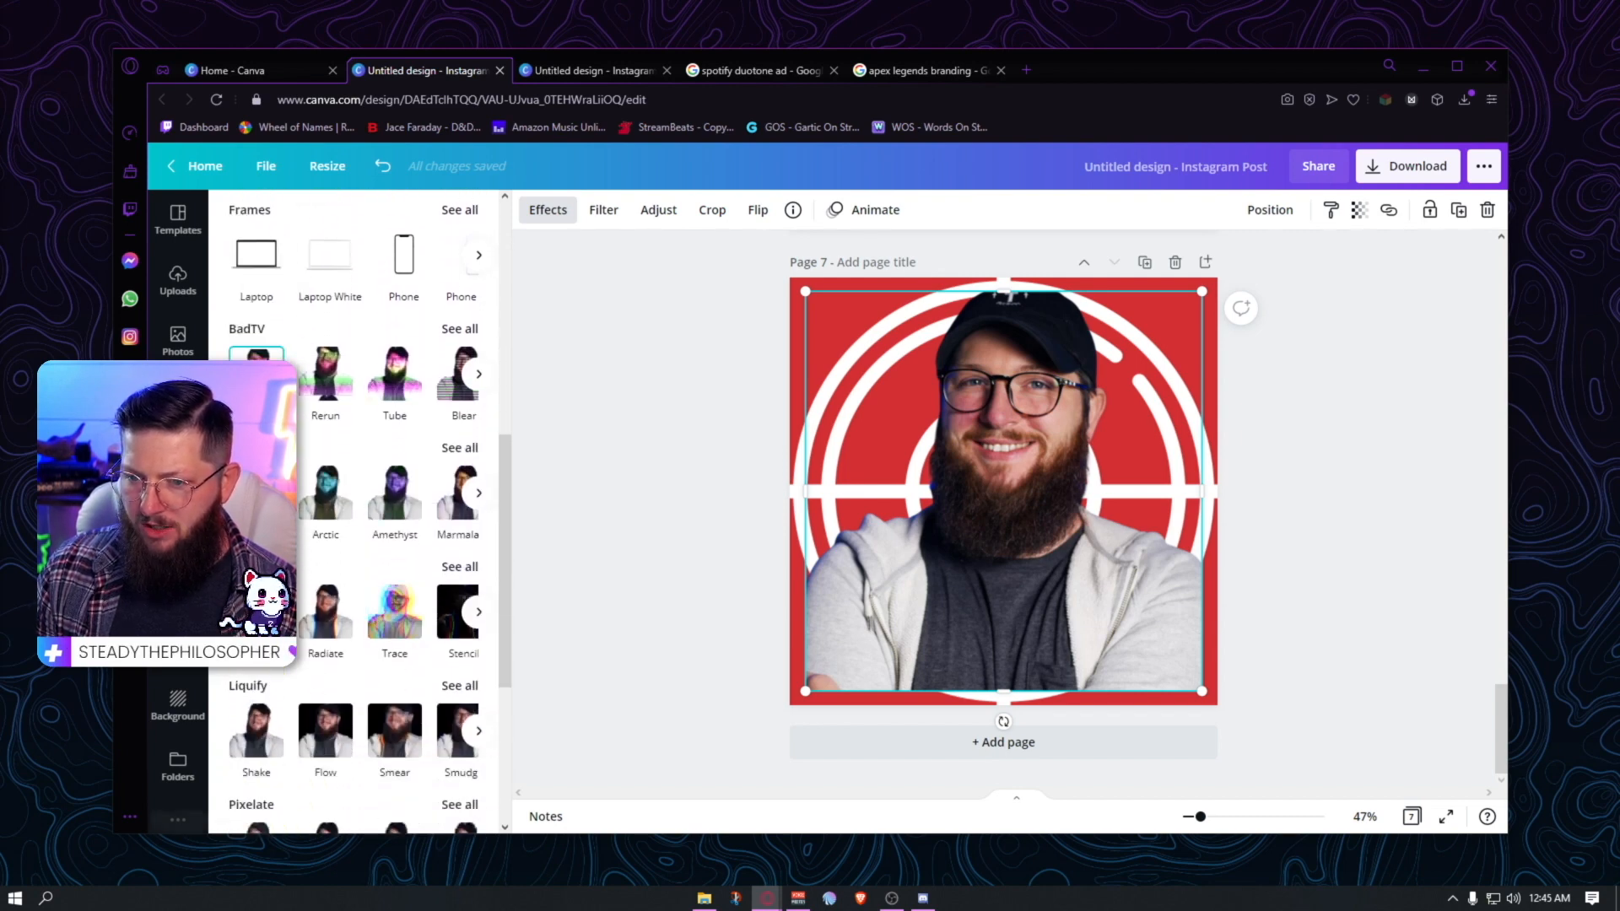
{"action": "left_click", "coordinate": [257, 371]}
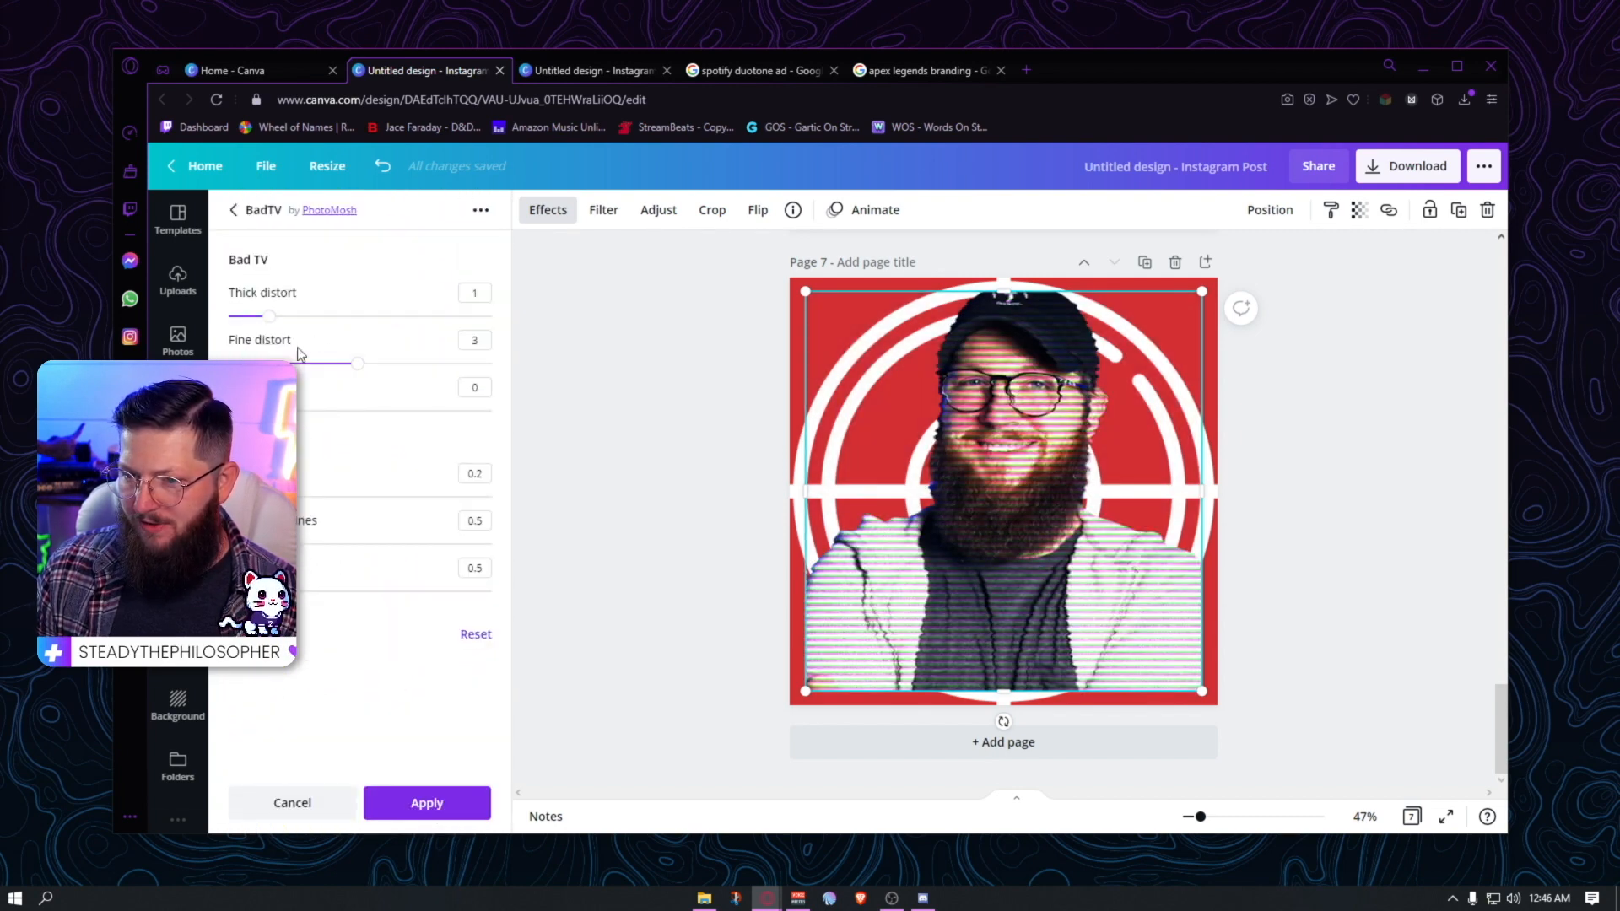
{"action": "left_click", "coordinate": [352, 365]}
{"action": "left_click_drag", "start_coordinate": [353, 365], "coordinate": [259, 364]}
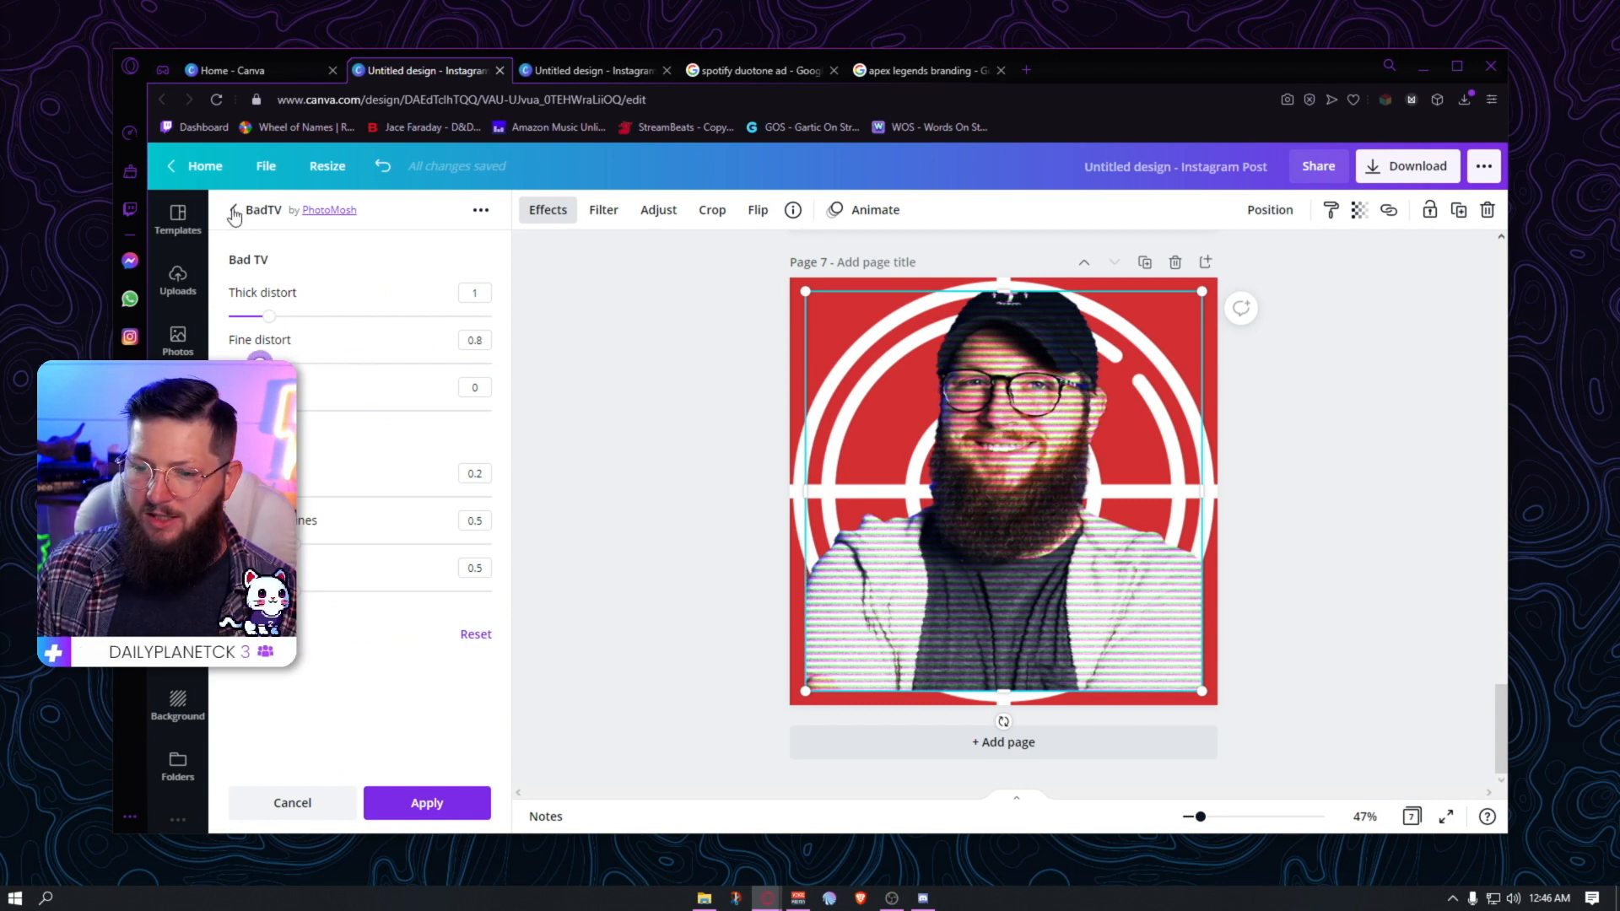
{"action": "left_click", "coordinate": [290, 802]}
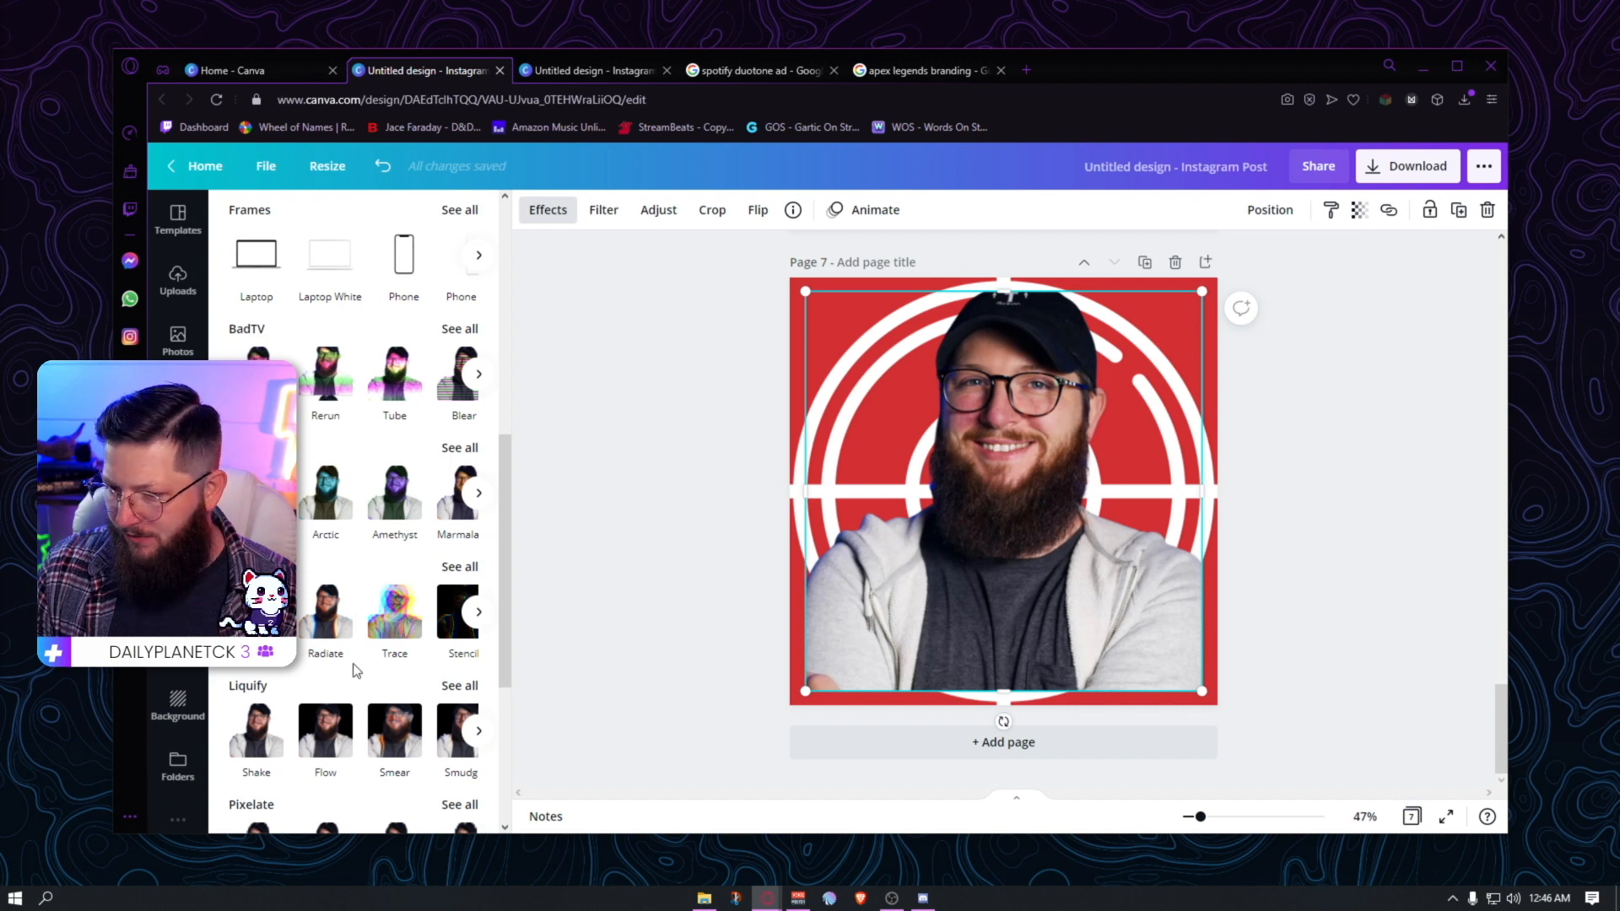
- Try the Glitch Split effect on the portrait with RGB shift amount 0.1 and angle 2.55, and discard it
{"action": "scroll", "coordinate": [257, 371], "scroll_direction": "down", "scroll_amount": 3}
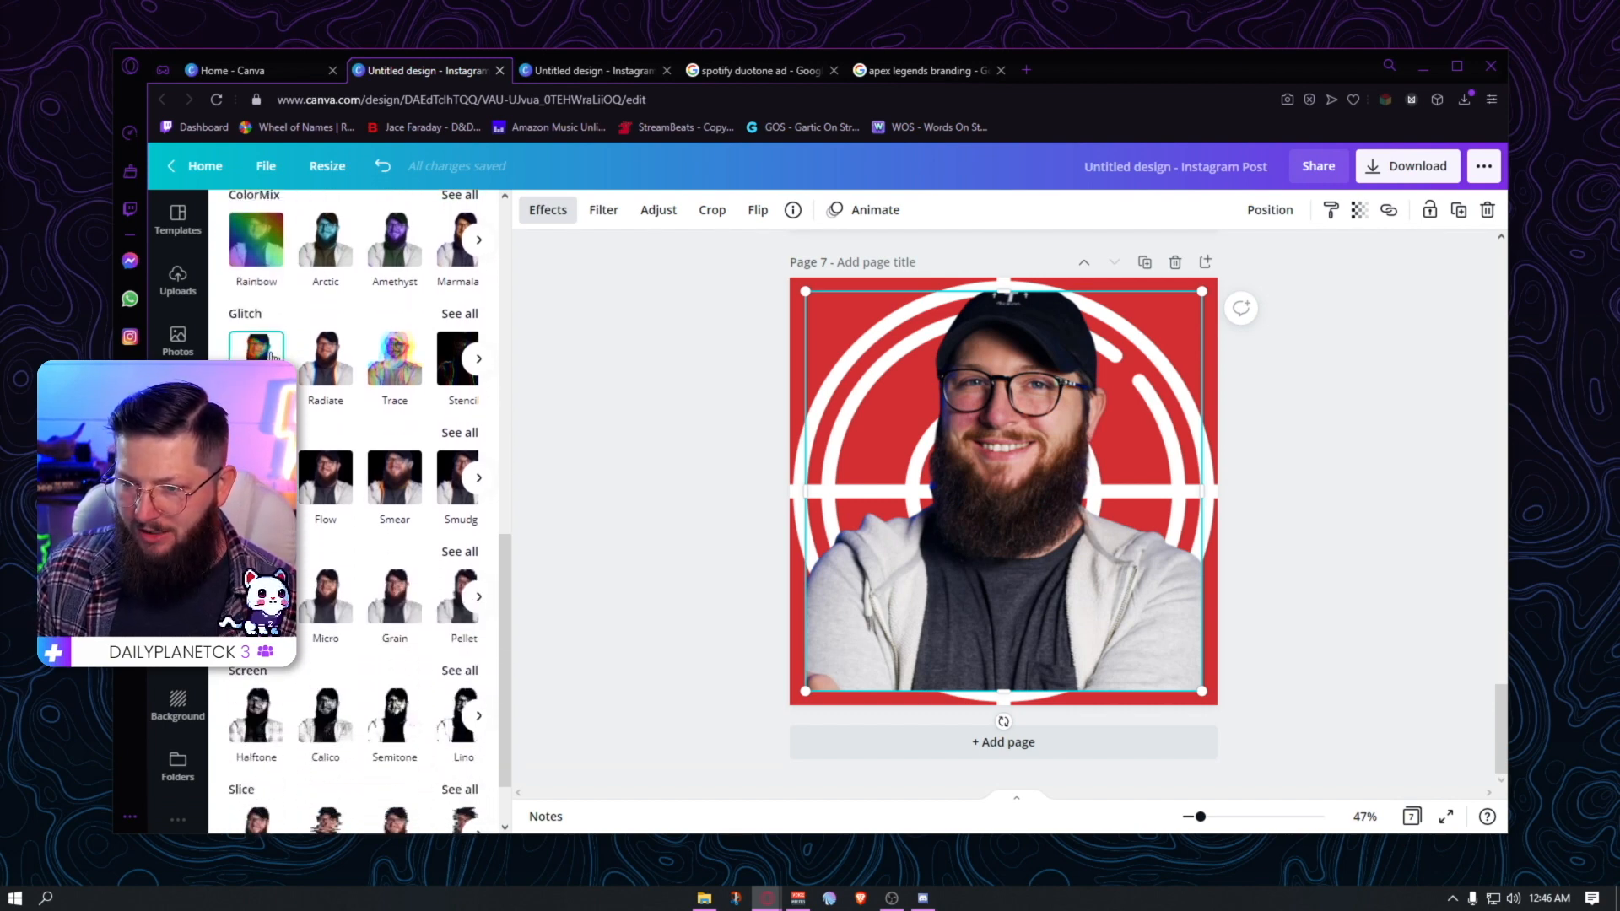
{"action": "left_click", "coordinate": [243, 338]}
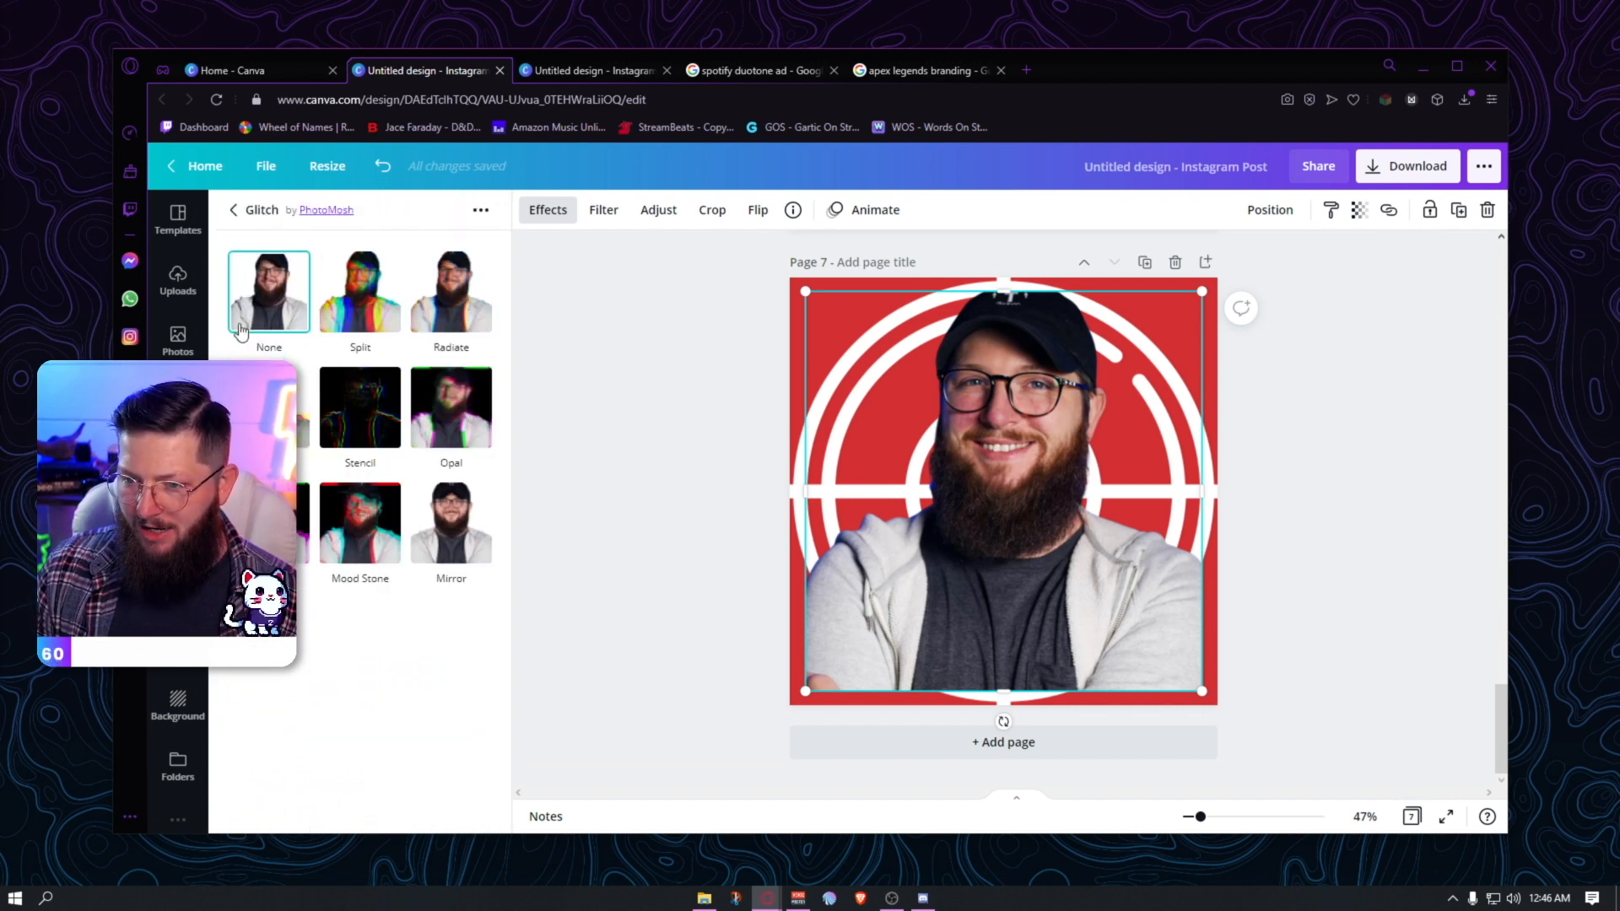
{"action": "left_click", "coordinate": [360, 291]}
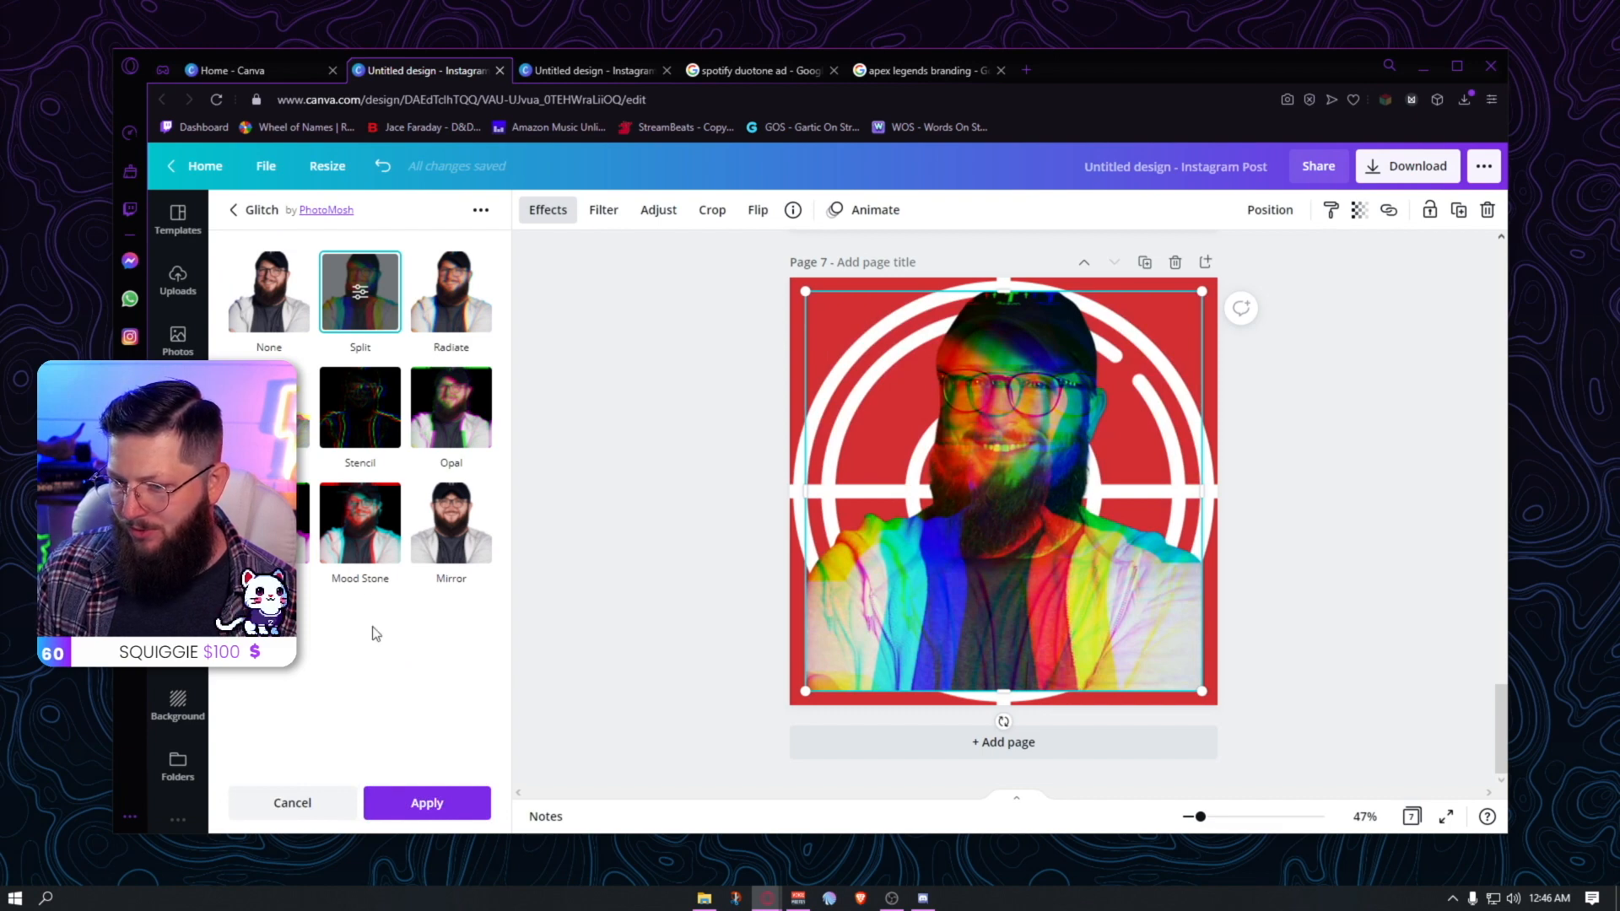
{"action": "left_click", "coordinate": [361, 294]}
{"action": "left_click_drag", "start_coordinate": [489, 316], "coordinate": [691, 343]}
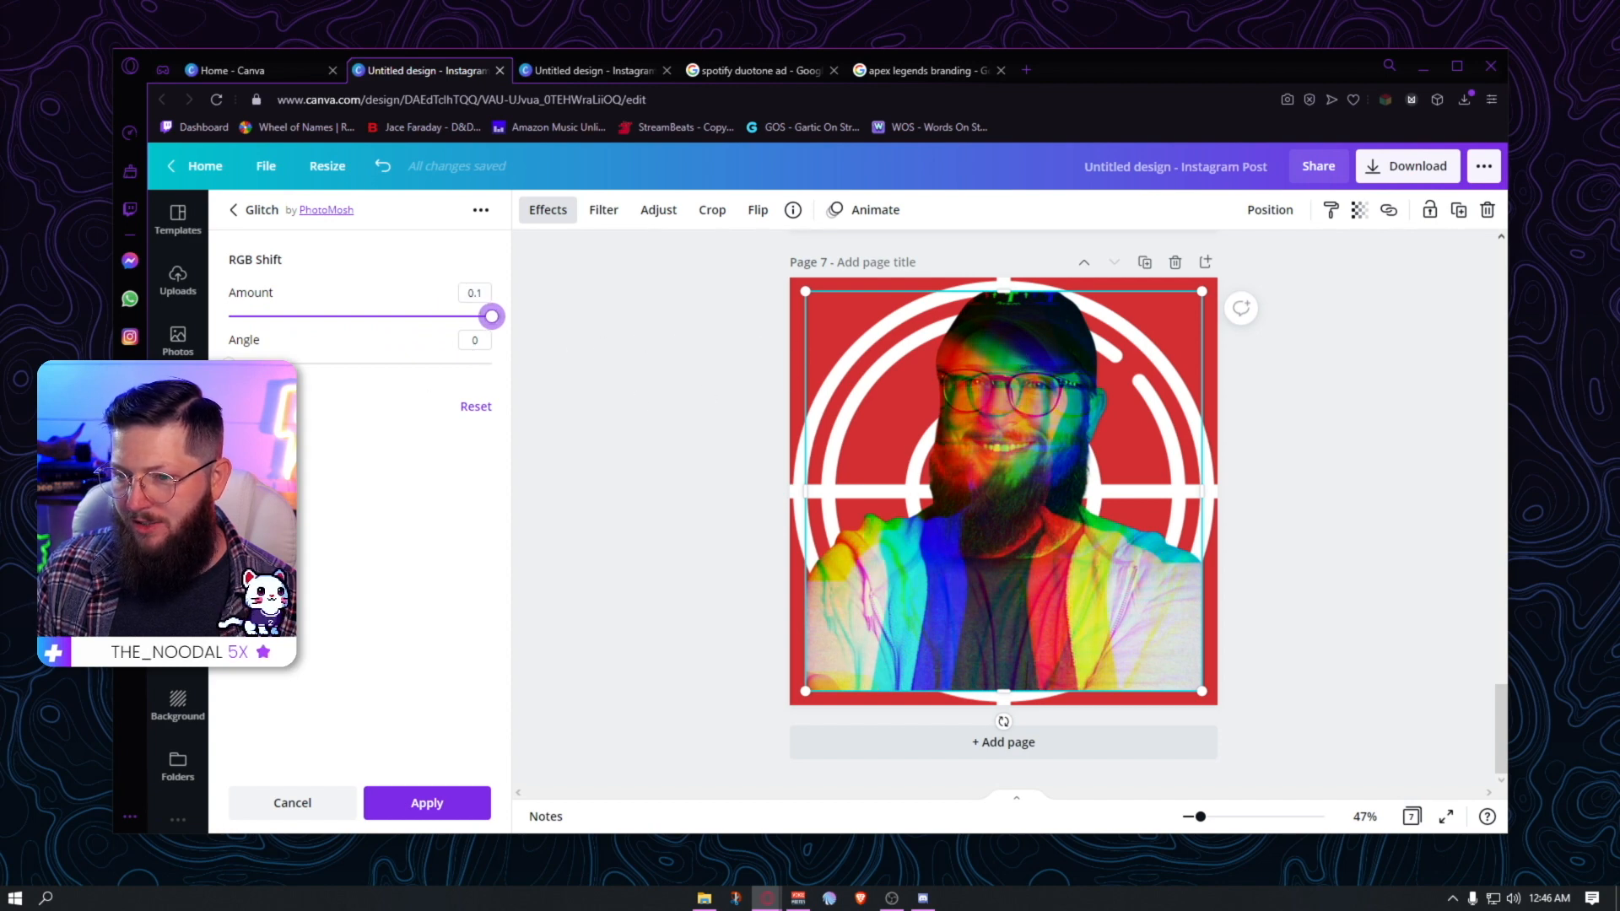
{"action": "left_click_drag", "start_coordinate": [229, 364], "coordinate": [336, 364]}
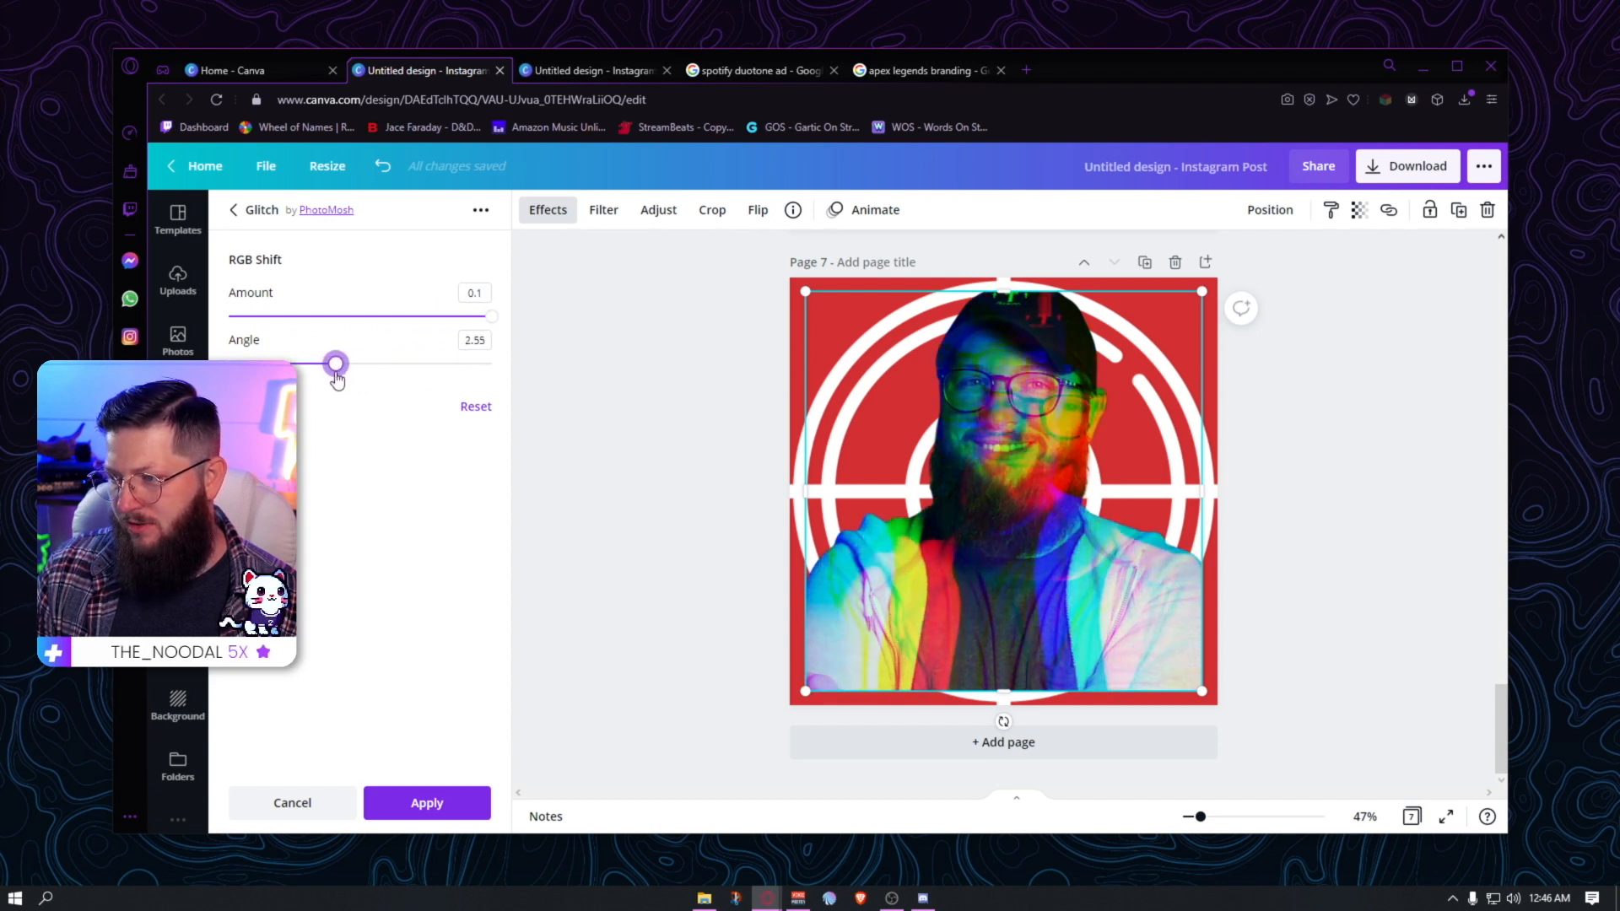
{"action": "left_click", "coordinate": [292, 803]}
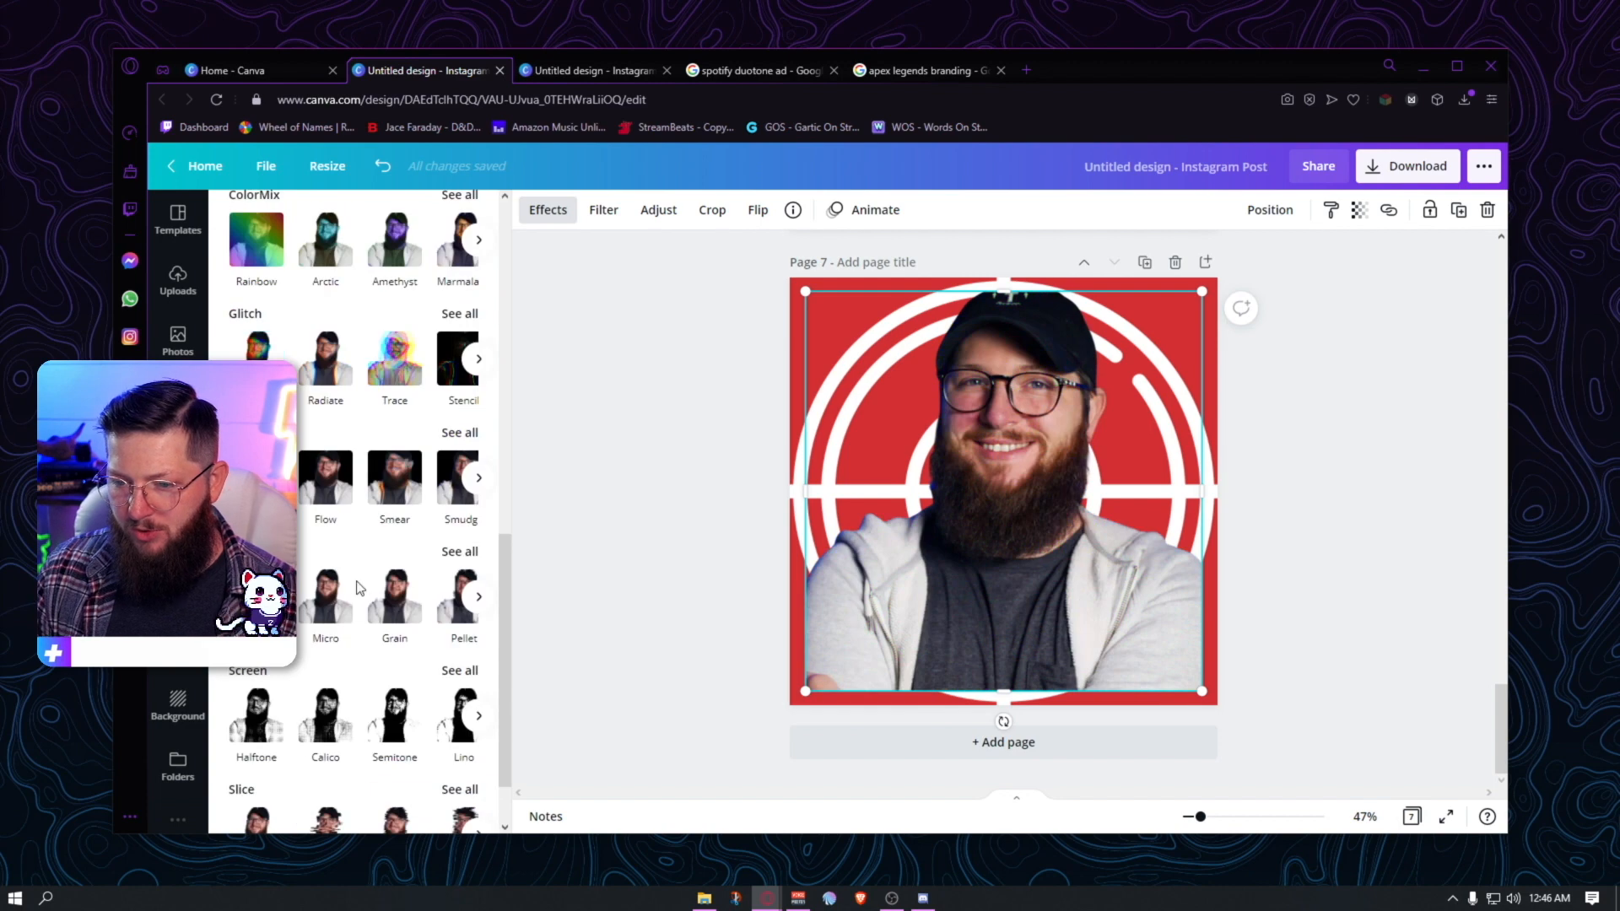
- Try the Drop, Angle, Curved and Page Lift shadows on the page 7 portrait
{"action": "scroll", "coordinate": [371, 590], "scroll_direction": "down", "scroll_amount": 3}
{"action": "scroll", "coordinate": [431, 588], "scroll_direction": "up", "scroll_amount": 7}
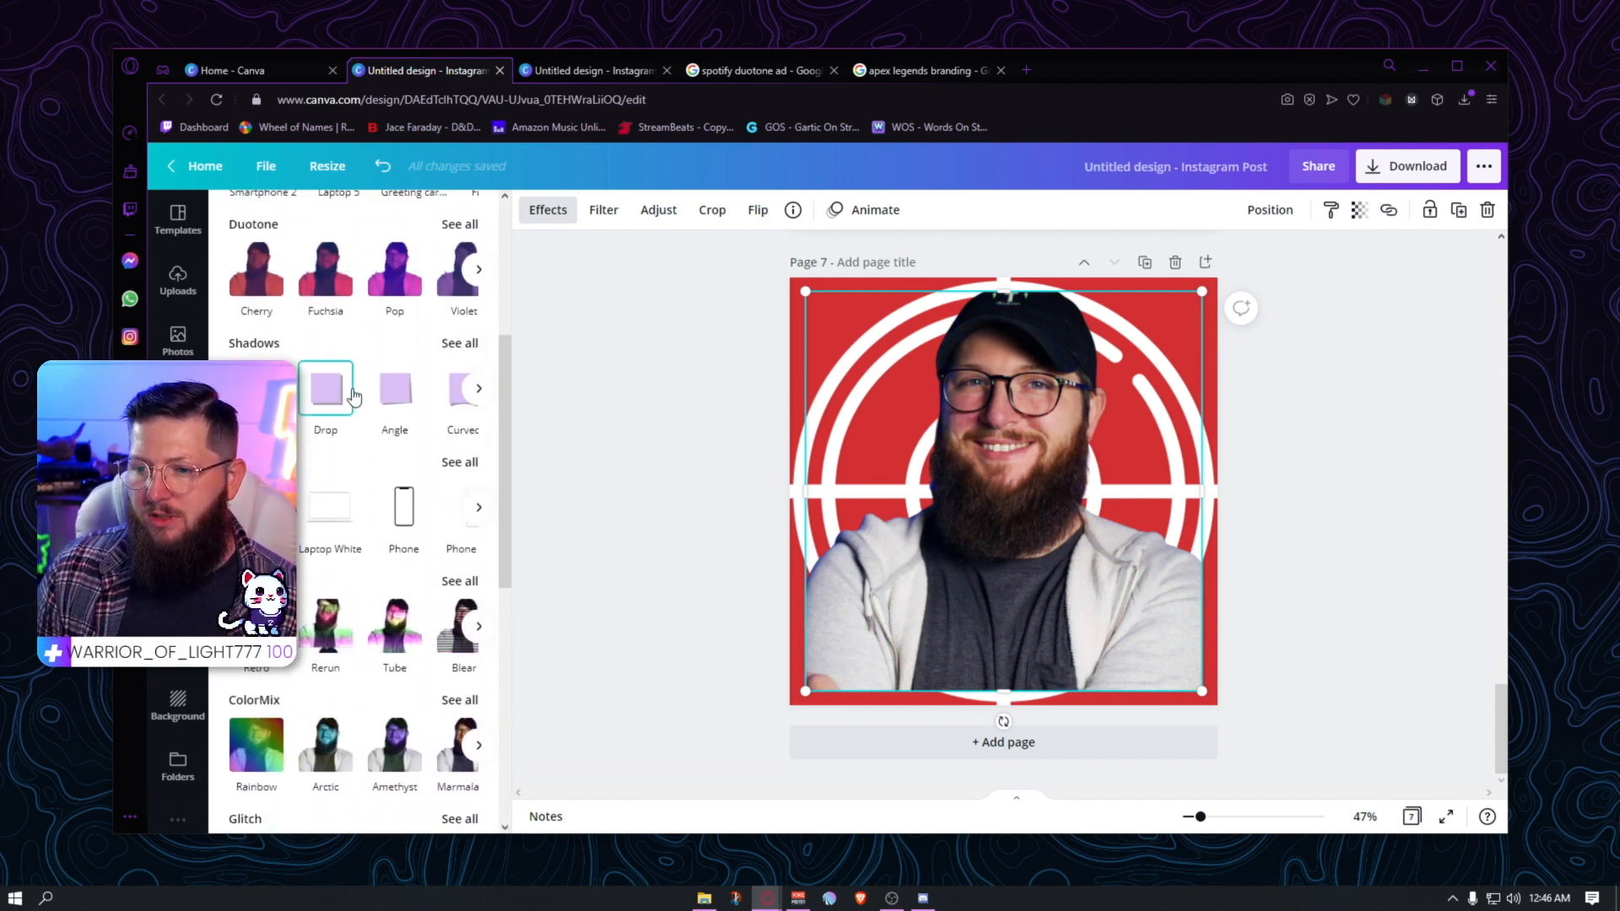
{"action": "left_click", "coordinate": [460, 344]}
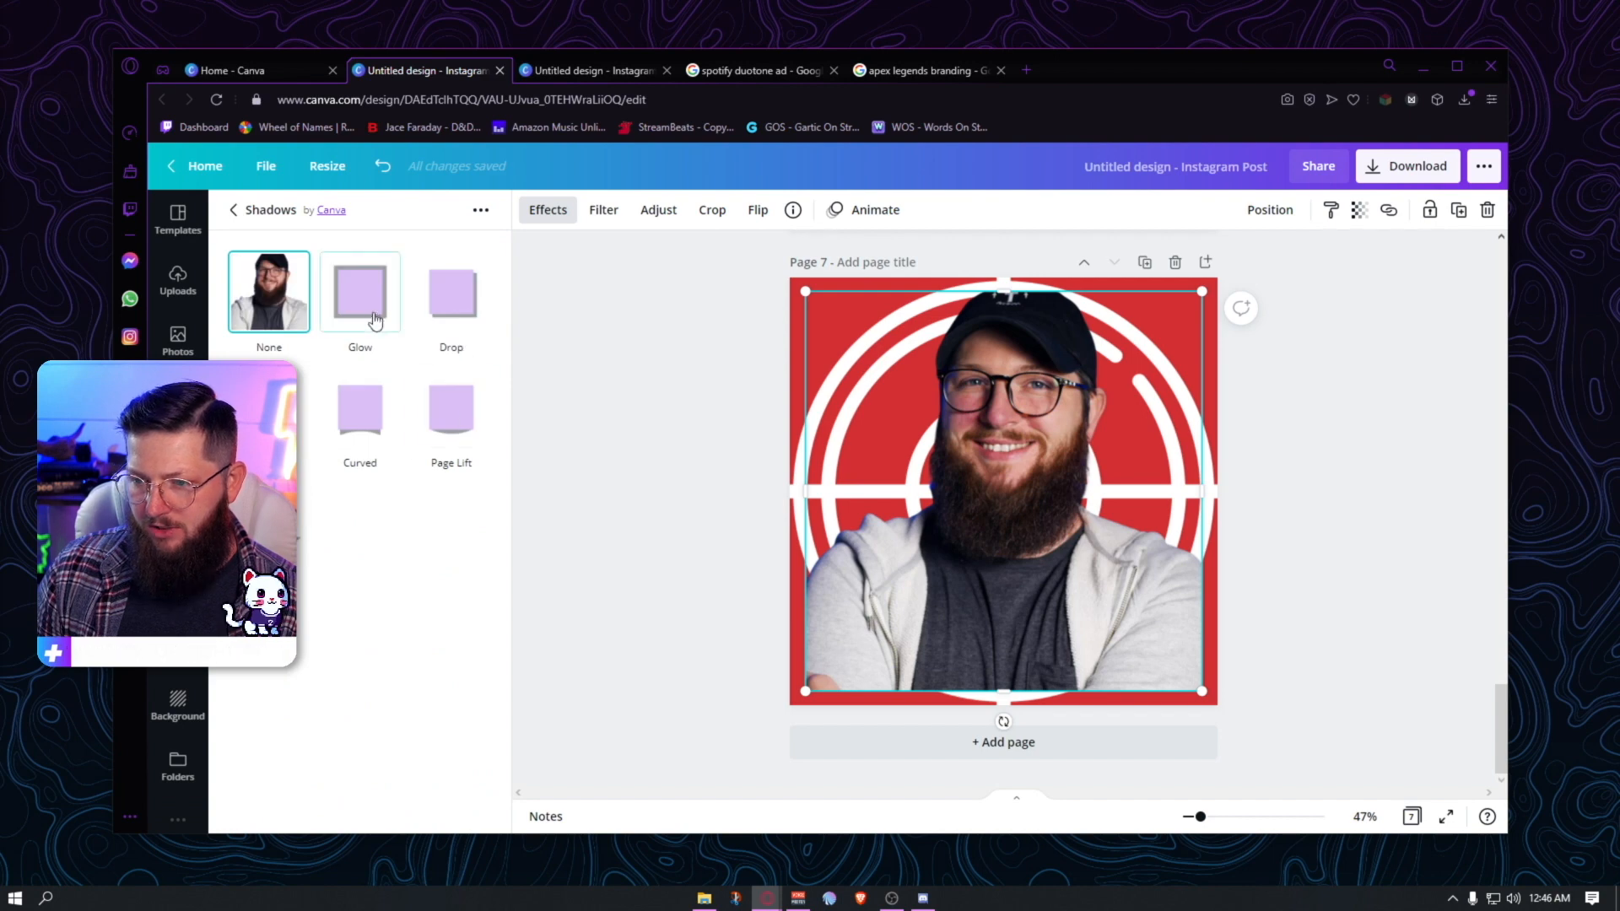
{"action": "left_click", "coordinate": [451, 307]}
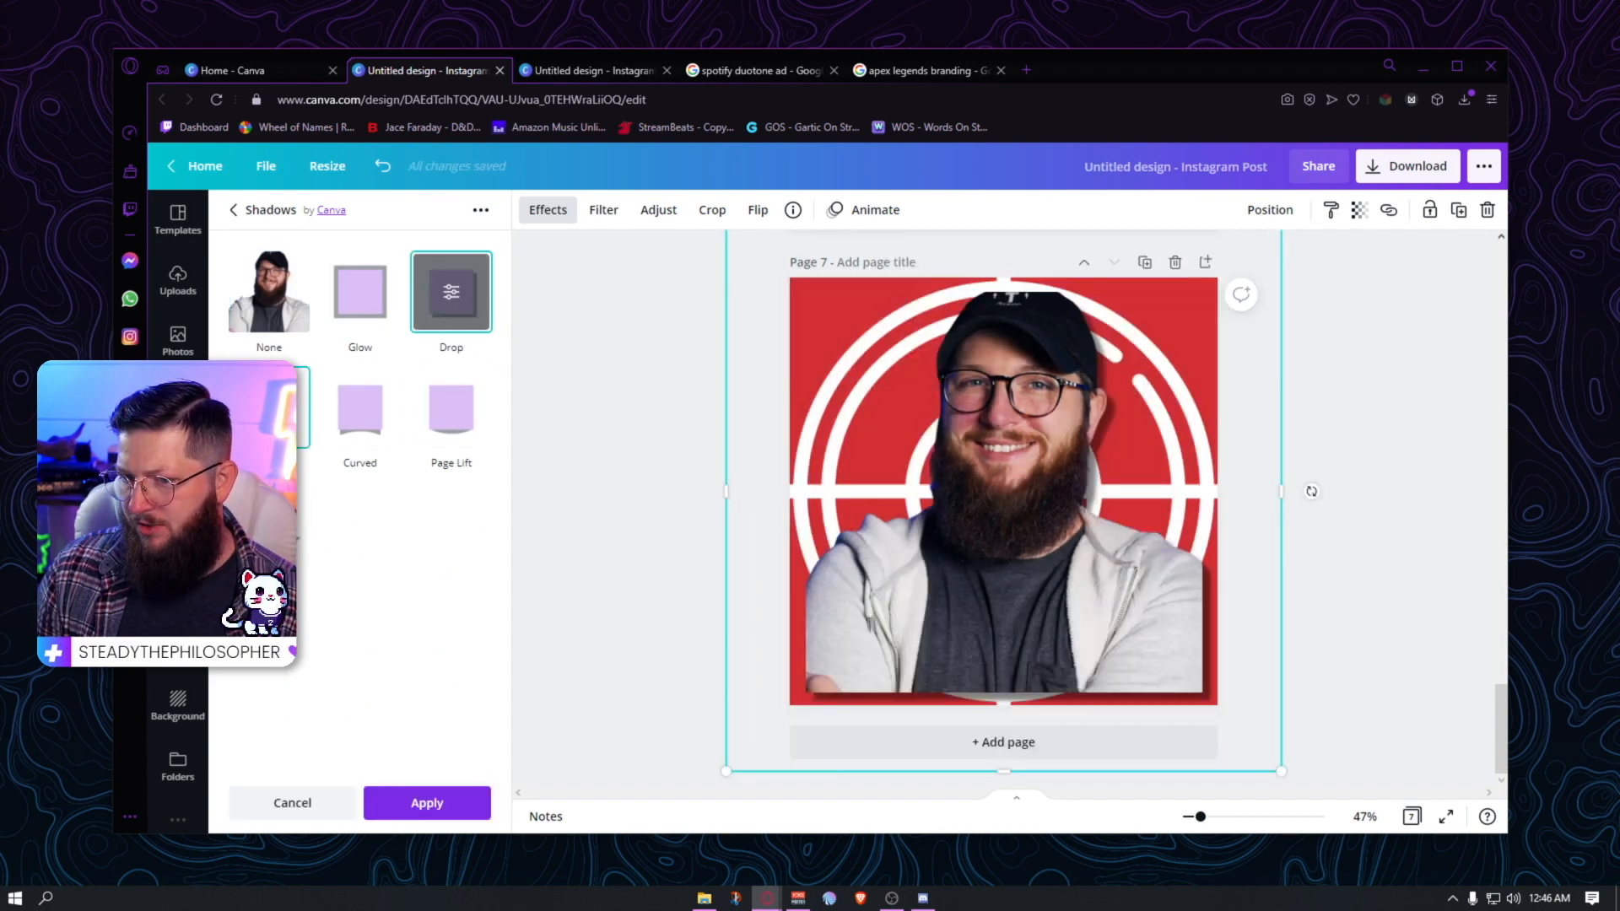
{"action": "left_click", "coordinate": [271, 409]}
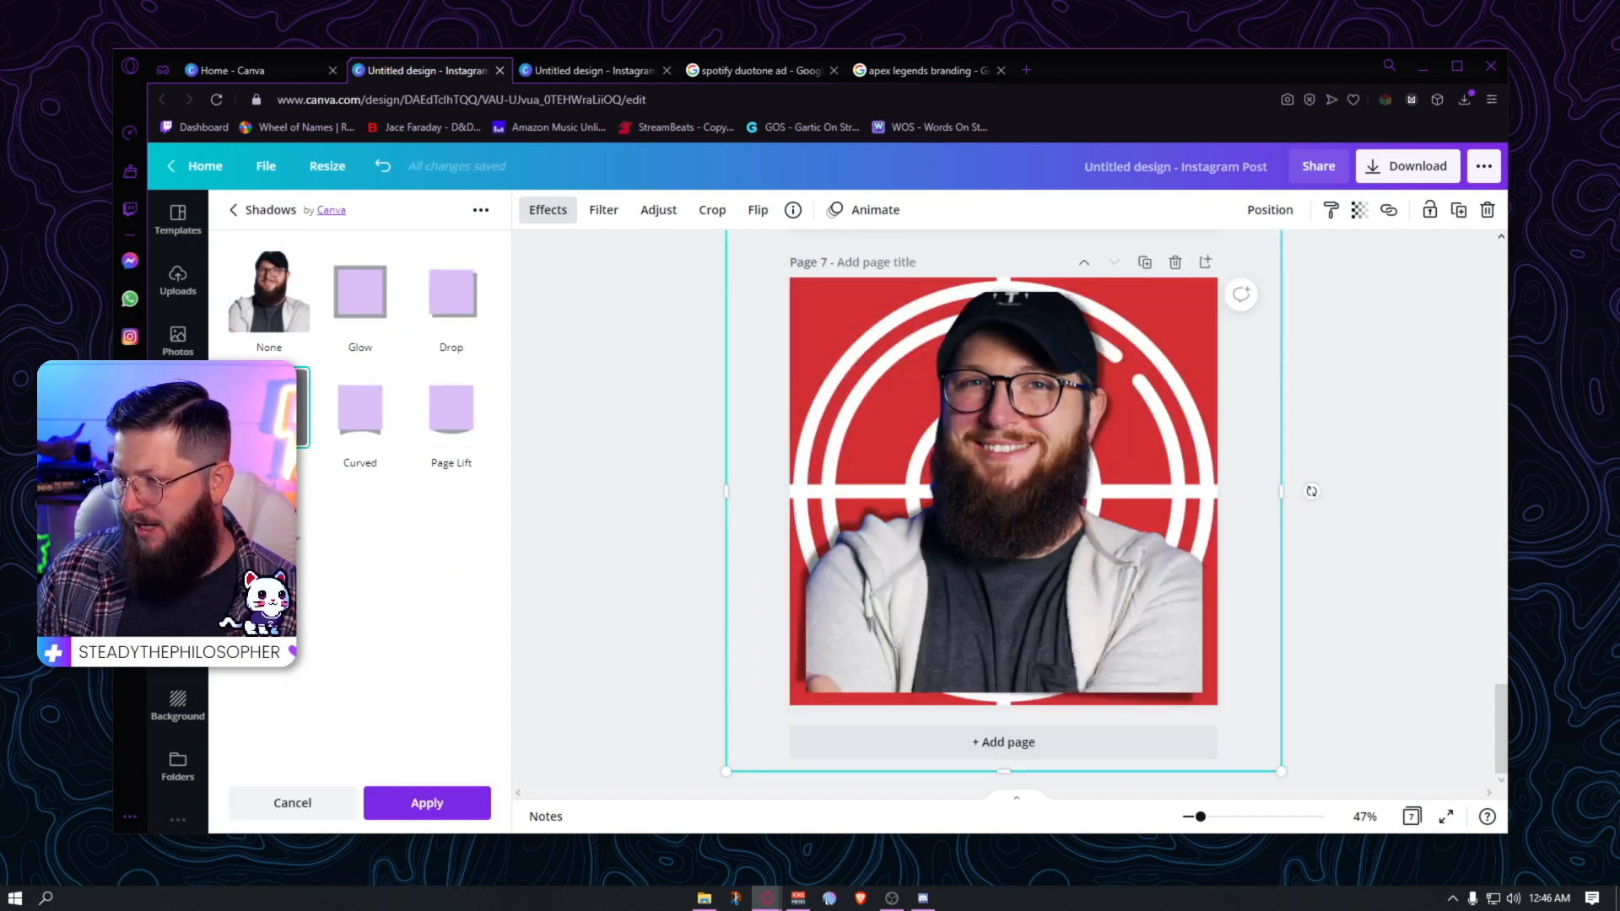
{"action": "left_click", "coordinate": [362, 410]}
{"action": "left_click", "coordinate": [446, 440]}
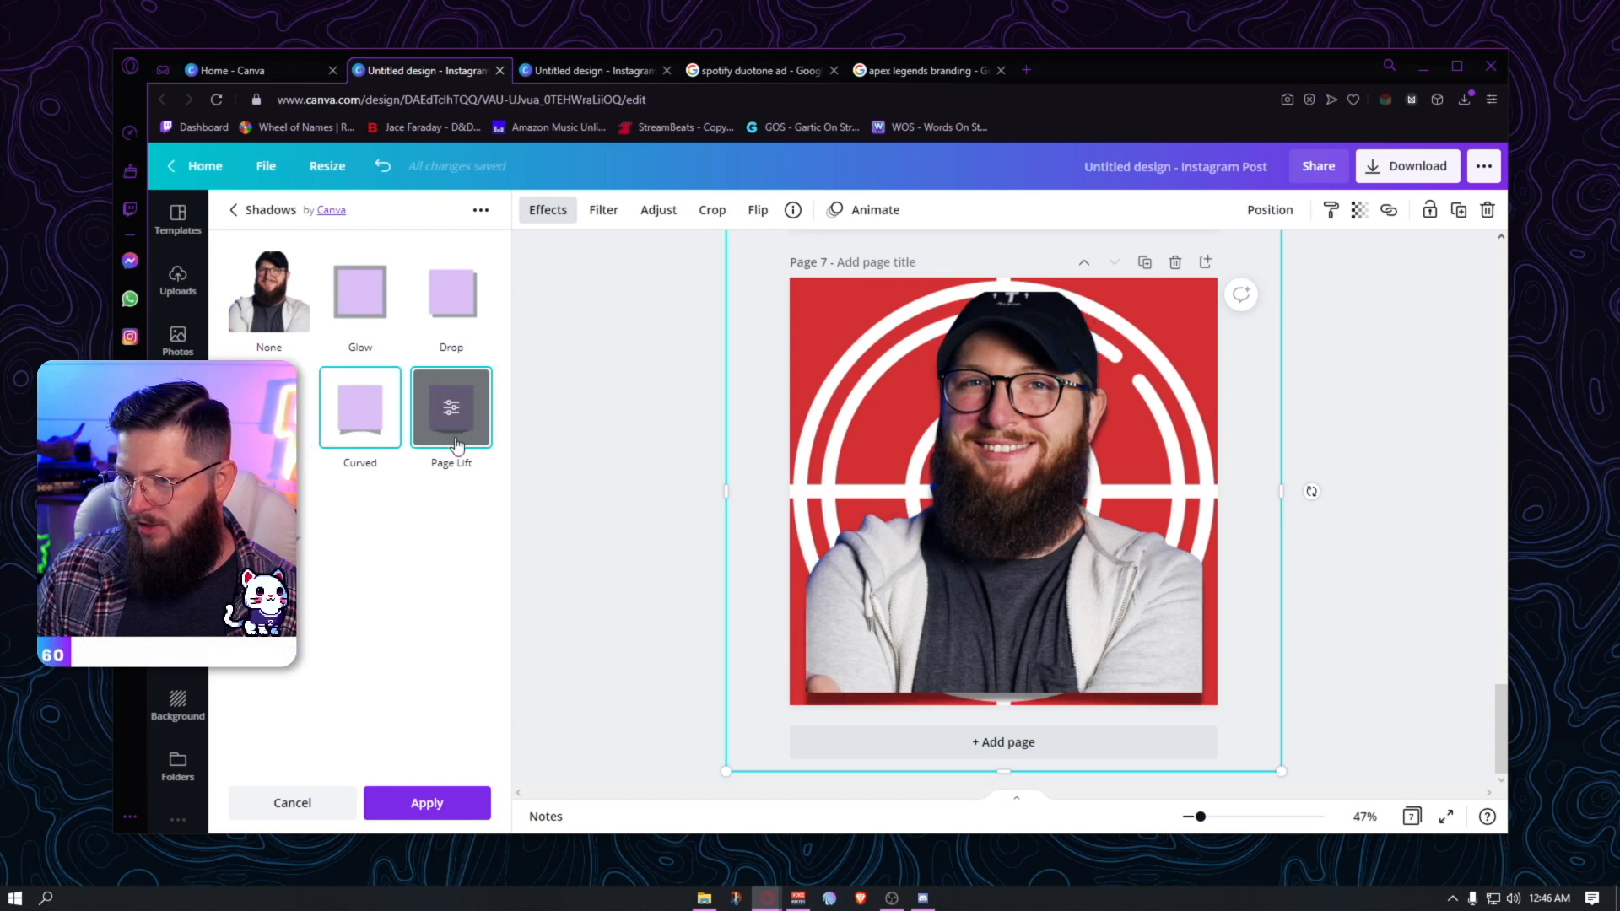
- Give the portrait a cast backdrop shadow with horizontal angle 45, vertical angle 0, transparency 100 and blur 0
{"action": "left_click", "coordinate": [272, 523]}
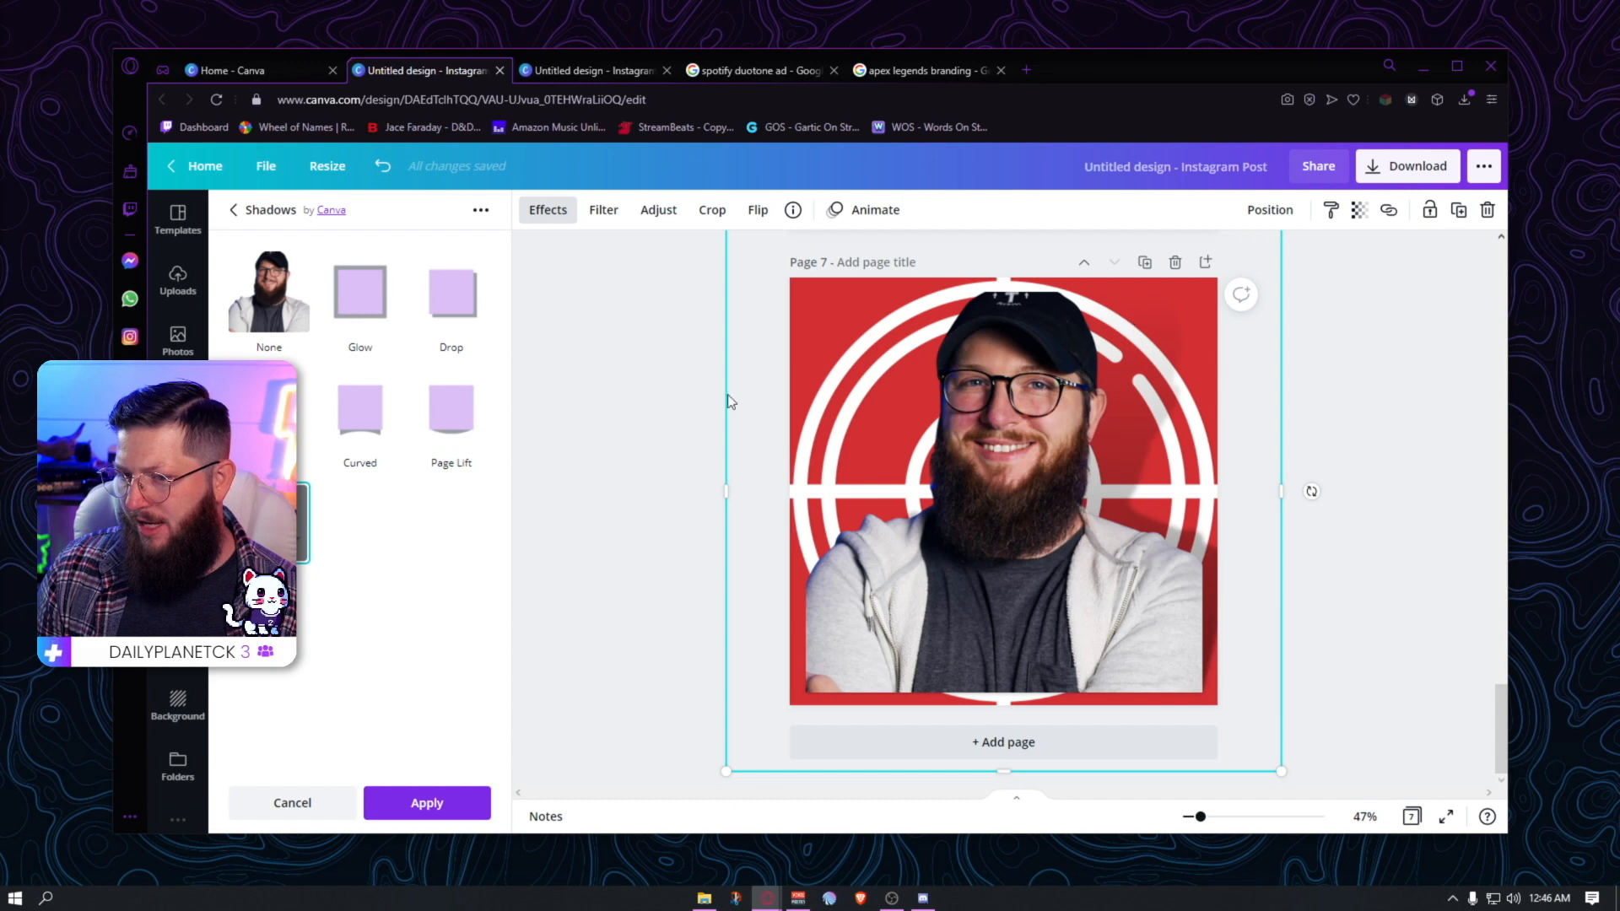
{"action": "left_click", "coordinate": [271, 523]}
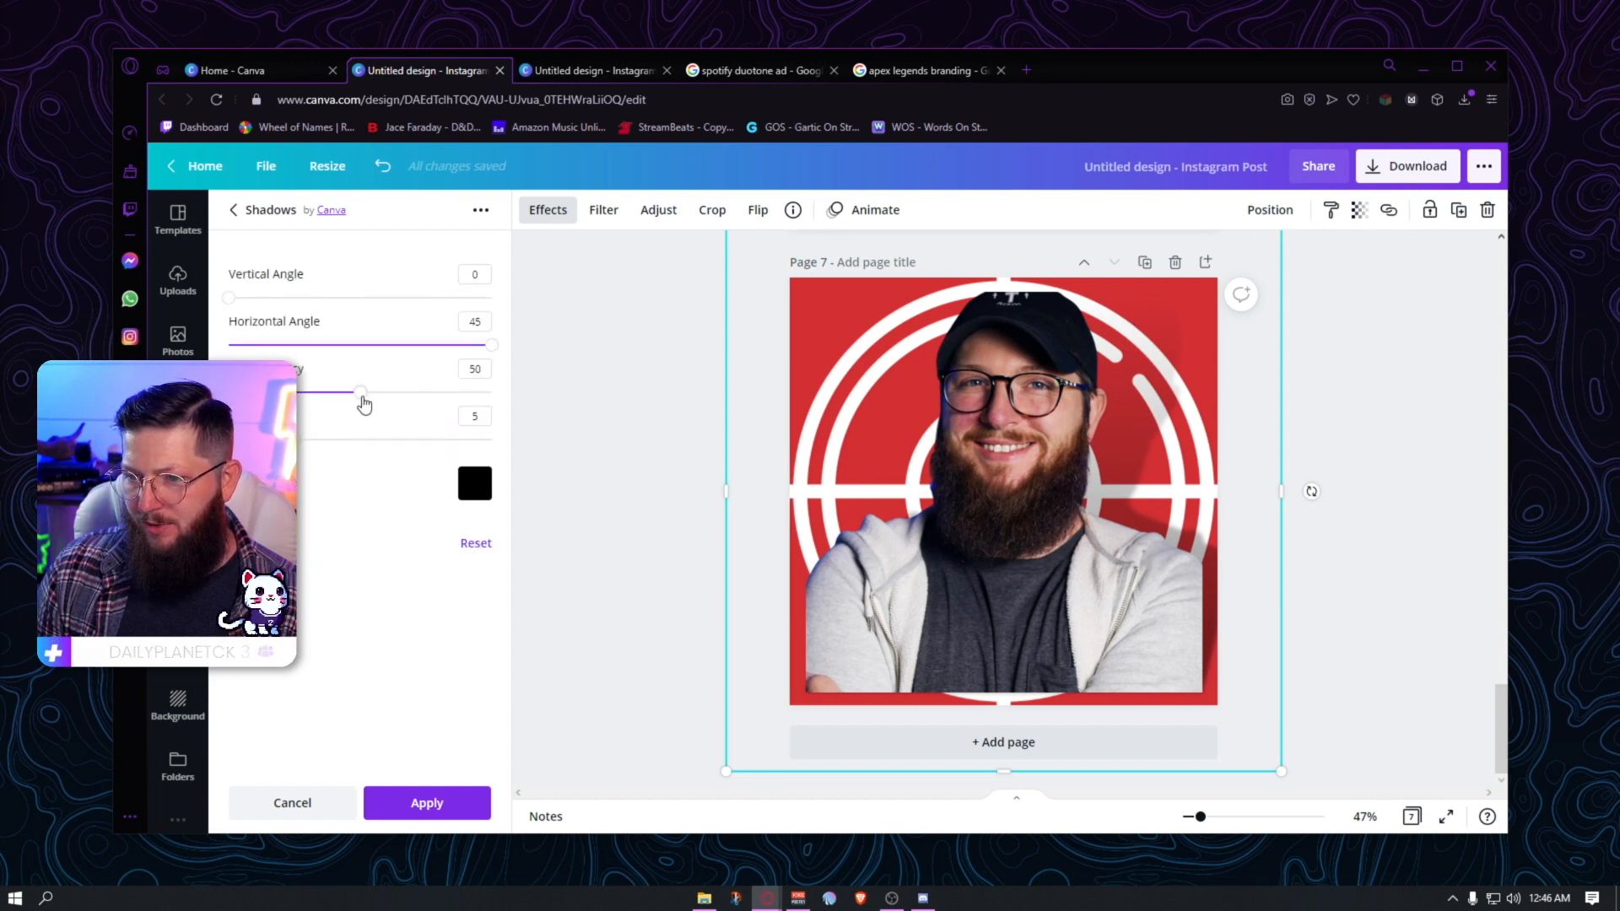
{"action": "left_click_drag", "start_coordinate": [363, 394], "coordinate": [697, 418]}
{"action": "left_click_drag", "start_coordinate": [299, 440], "coordinate": [578, 453]}
{"action": "left_click_drag", "start_coordinate": [480, 442], "coordinate": [228, 440]}
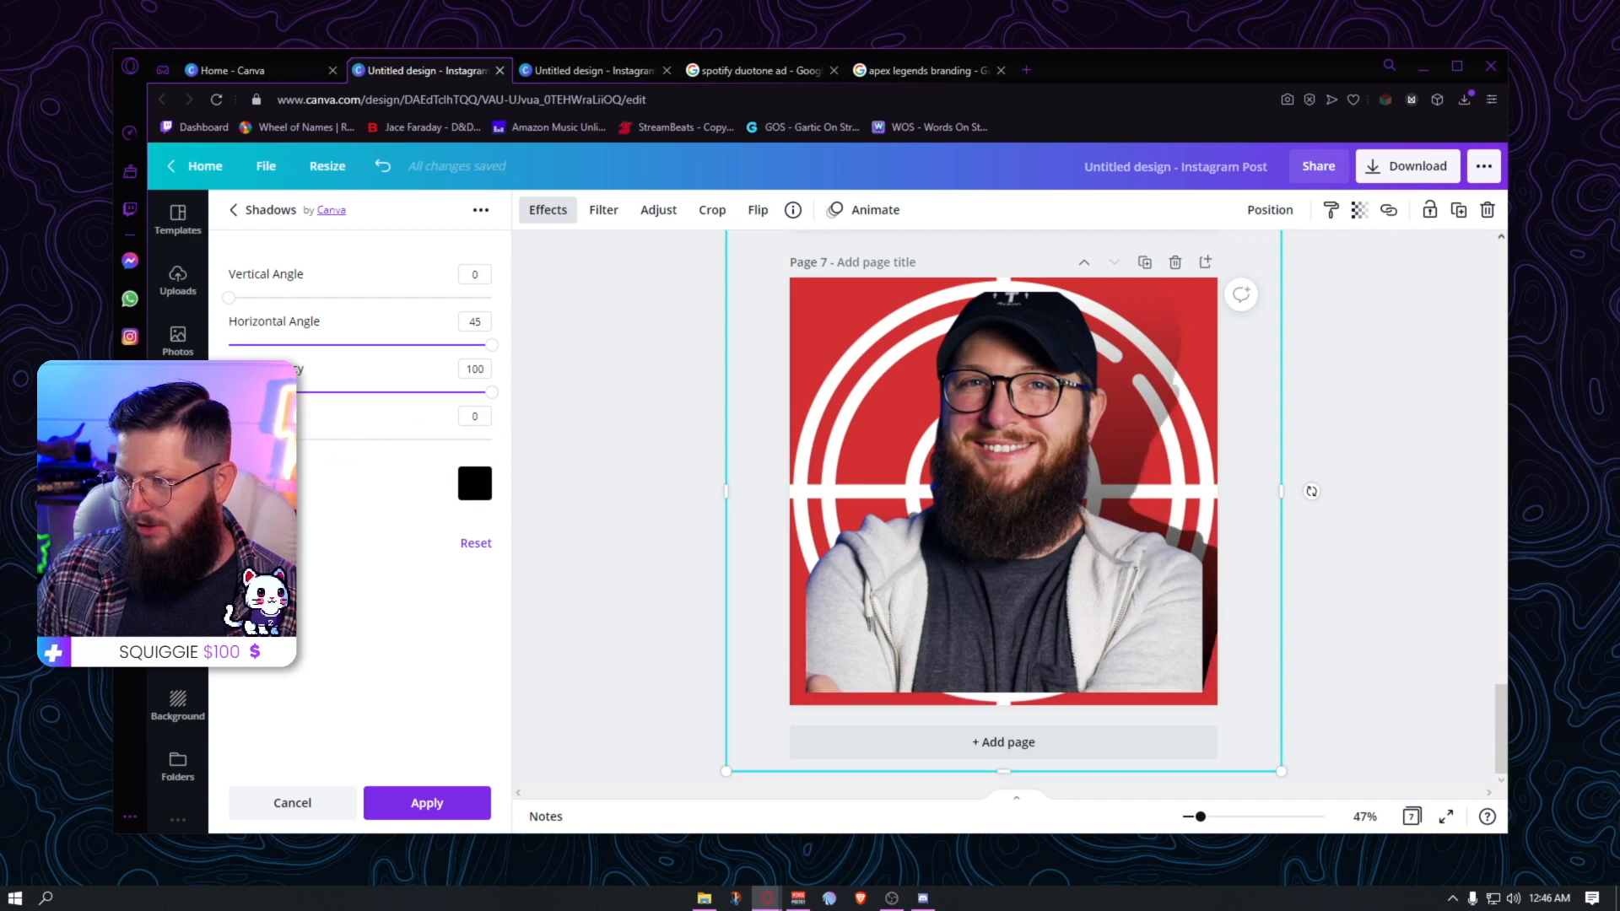
{"action": "left_click_drag", "start_coordinate": [236, 301], "coordinate": [193, 309]}
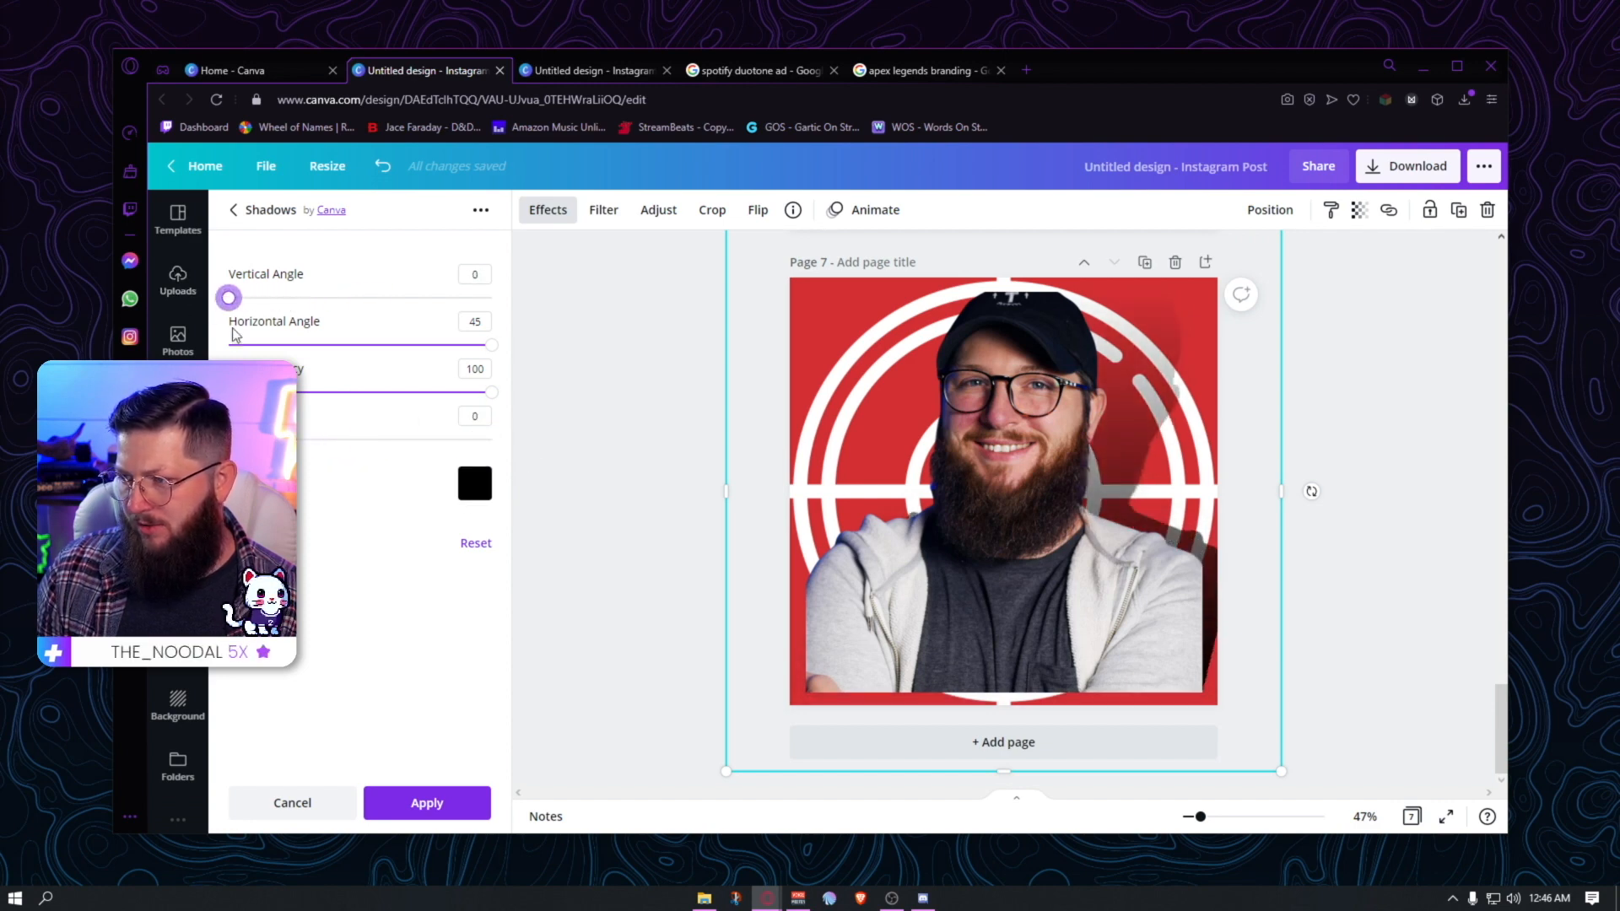
- Try purple and darker red for the shadow, set it to the bright red document color, and apply the effect
{"action": "left_click", "coordinate": [475, 484]}
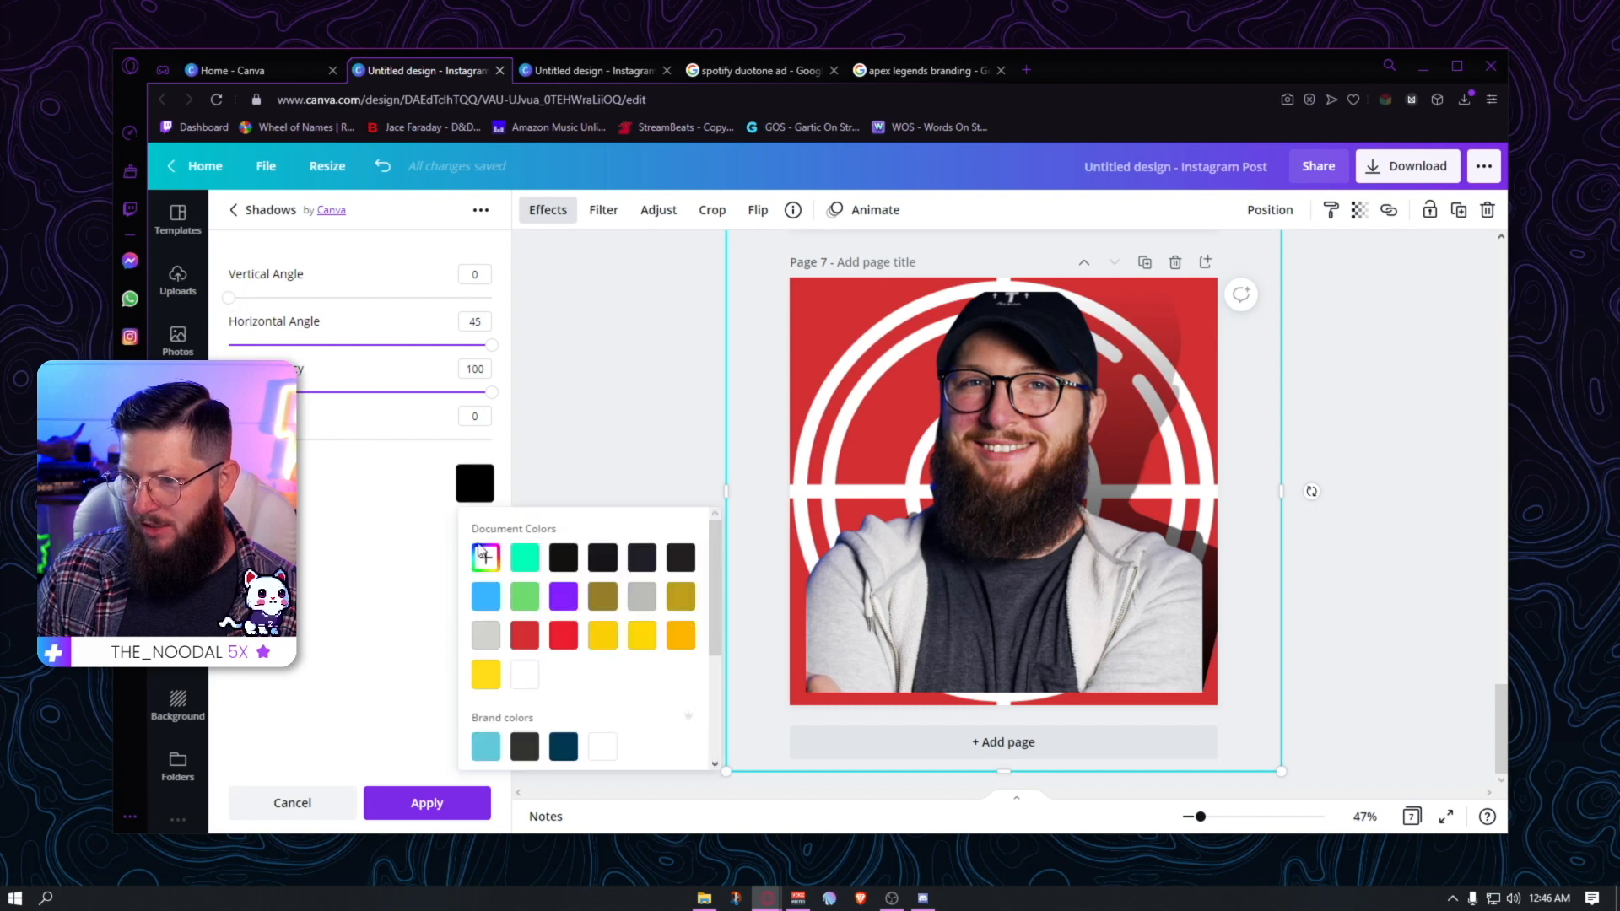
{"action": "left_click", "coordinate": [564, 597]}
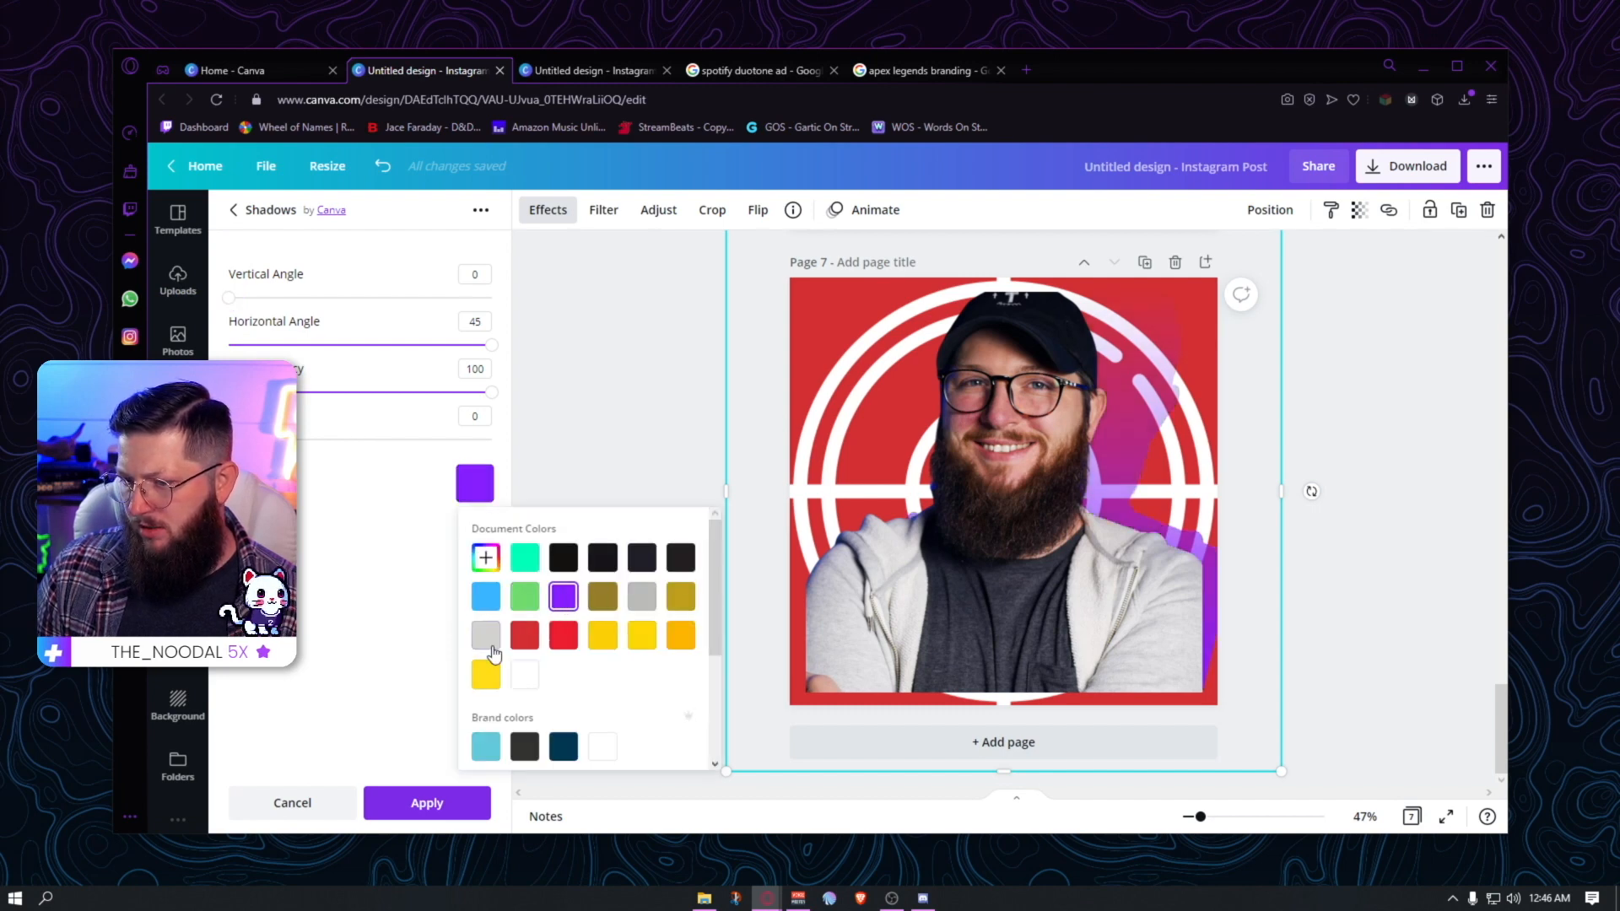
{"action": "left_click", "coordinate": [525, 637]}
{"action": "left_click", "coordinate": [567, 641]}
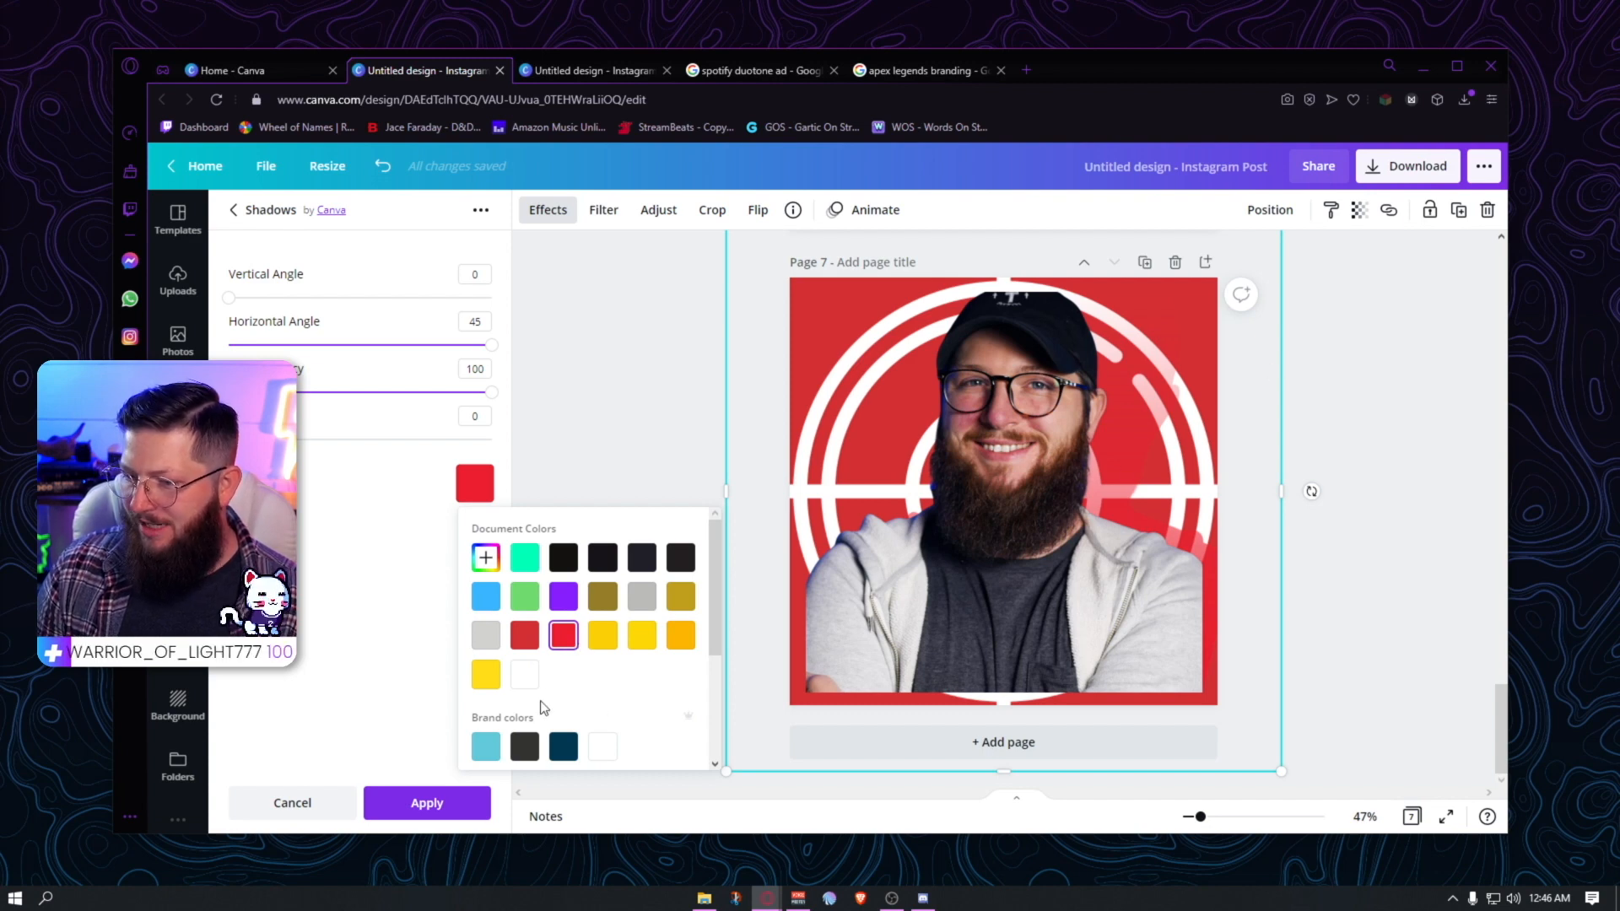
{"action": "left_click", "coordinate": [470, 800]}
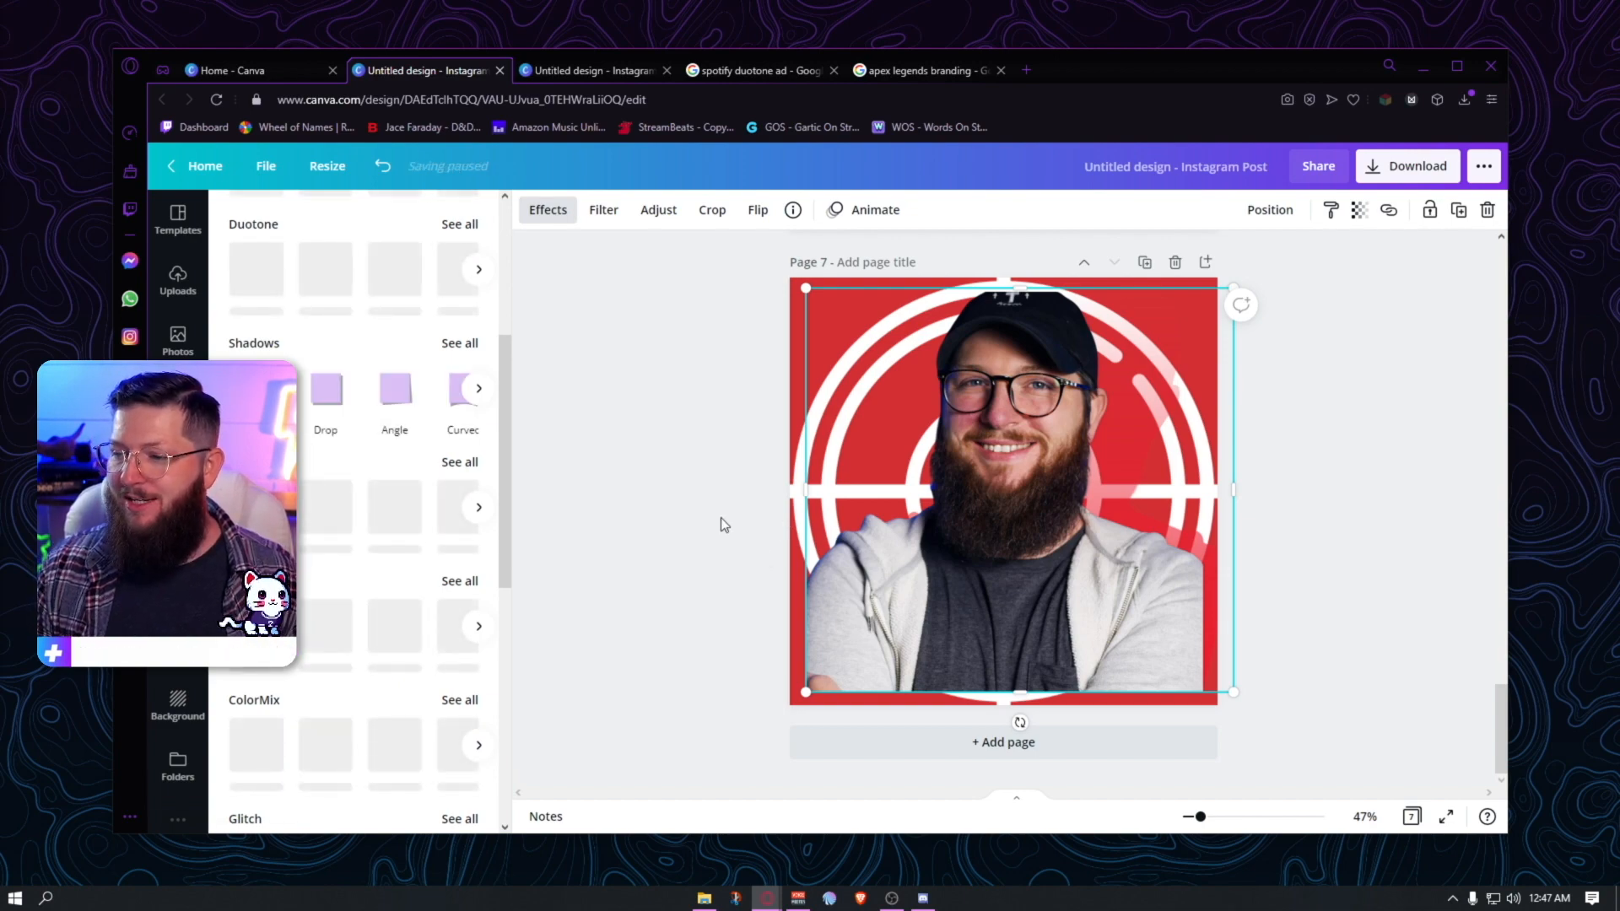
- Detach the page 2 portrait from the background and enlarge it to about 1,034 × 1,034 in front of the blue-purple blob graphic
{"action": "scroll", "coordinate": [725, 523], "scroll_direction": "up", "scroll_amount": 15}
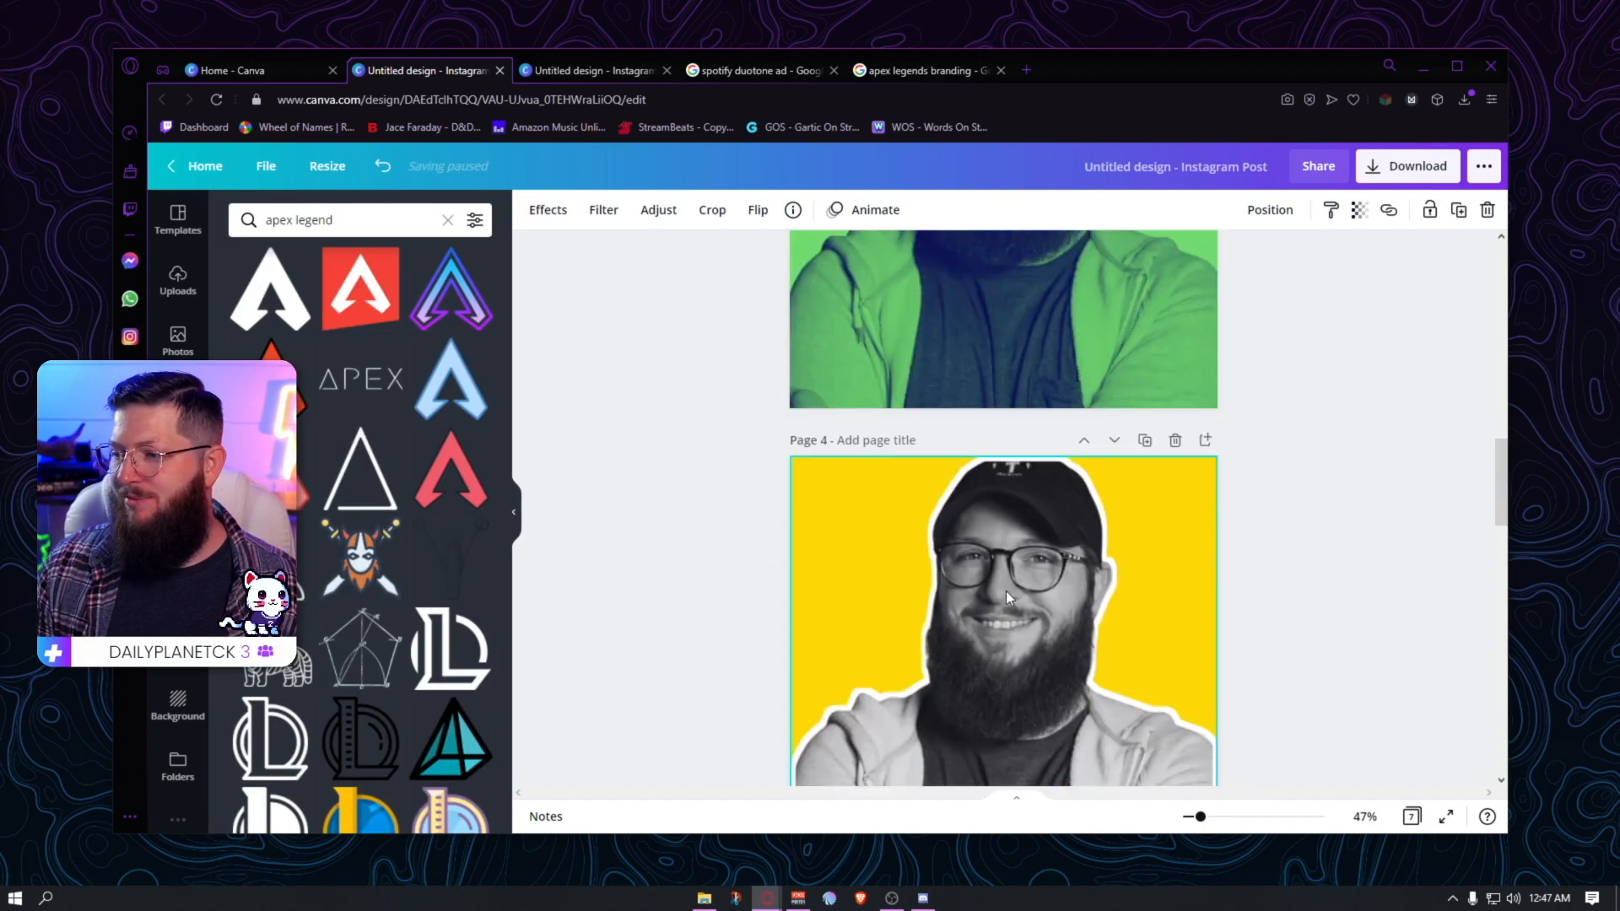
{"action": "scroll", "coordinate": [1005, 591], "scroll_direction": "up", "scroll_amount": 12}
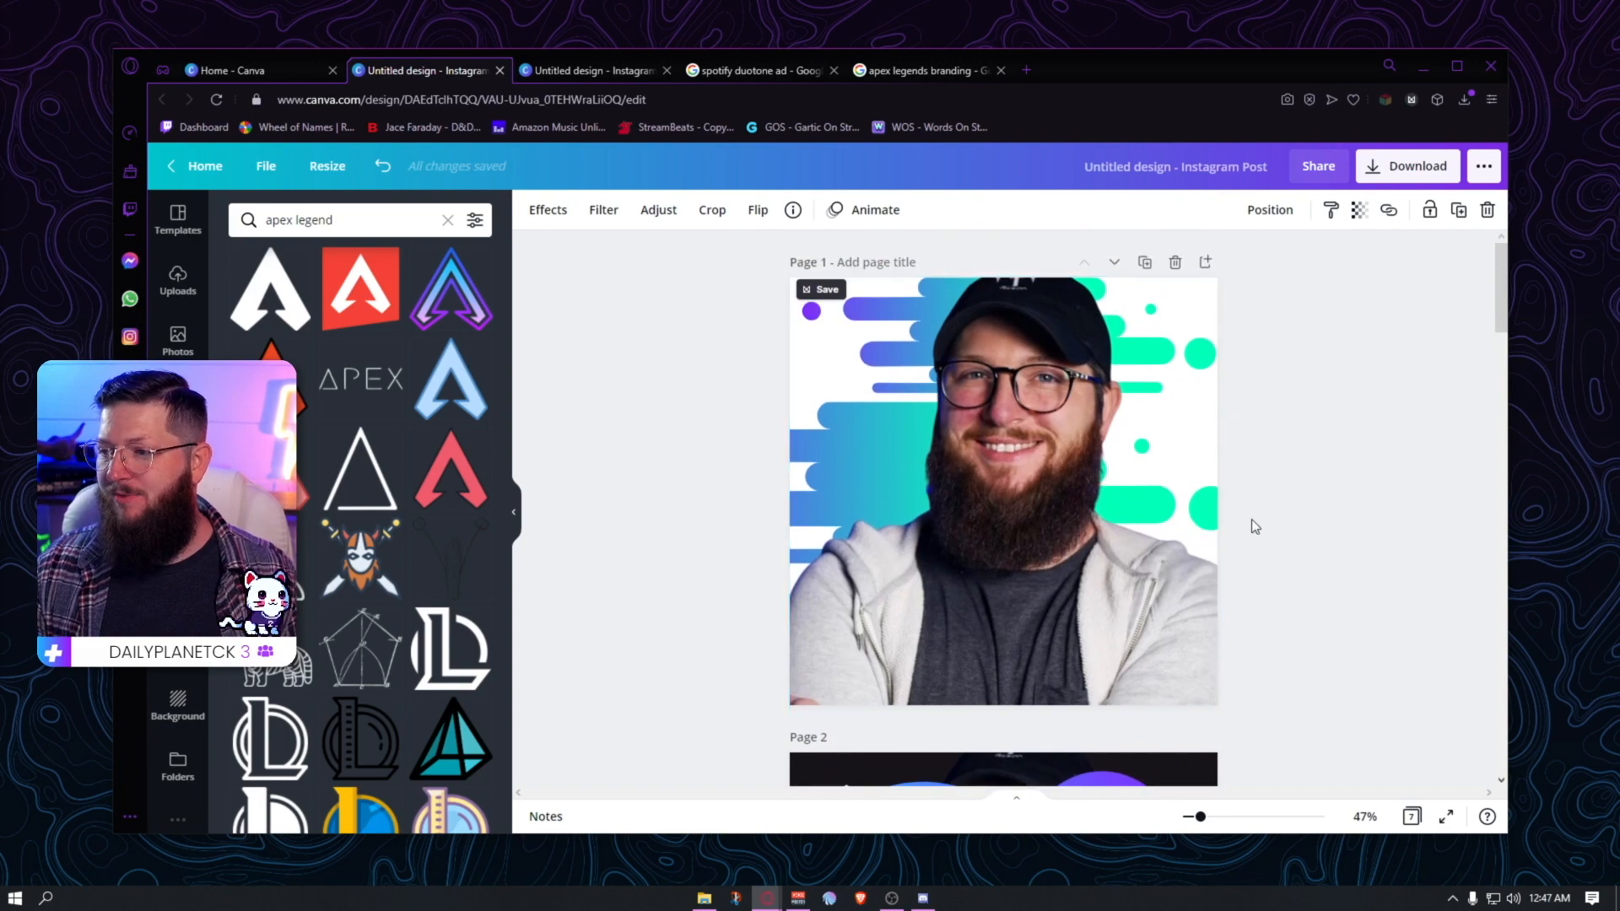
{"action": "scroll", "coordinate": [1252, 526], "scroll_direction": "down", "scroll_amount": 5}
{"action": "left_click", "coordinate": [1164, 430]}
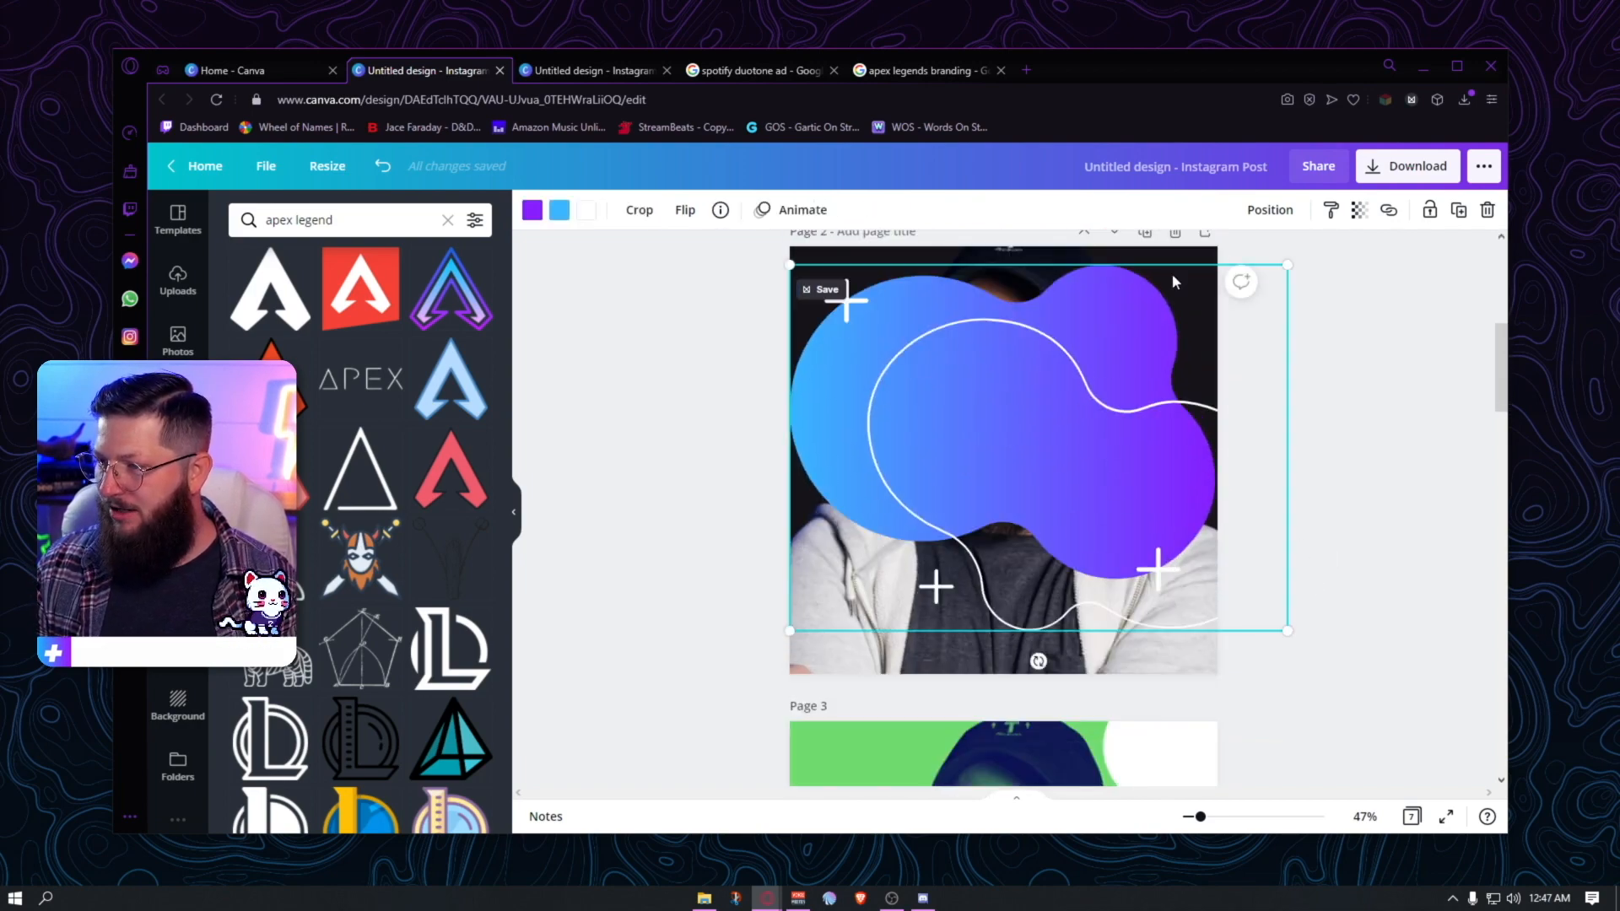
{"action": "left_click", "coordinate": [1269, 210]}
{"action": "left_click", "coordinate": [1160, 659]}
{"action": "left_click", "coordinate": [1161, 660]}
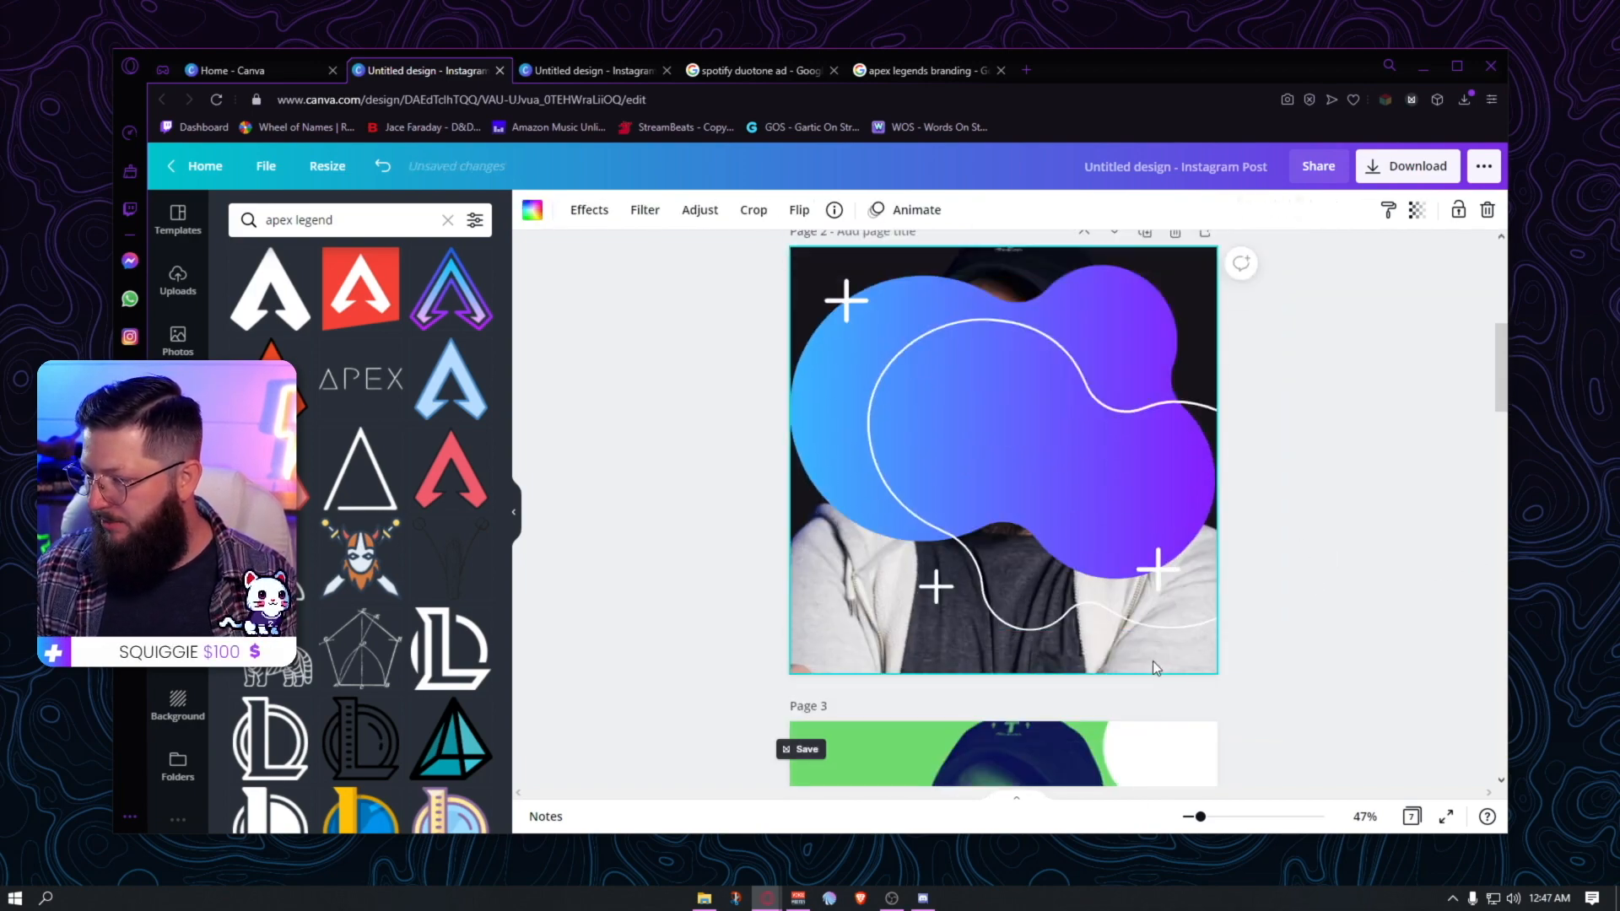
{"action": "right_click", "coordinate": [1152, 660]}
{"action": "left_click", "coordinate": [1232, 795]}
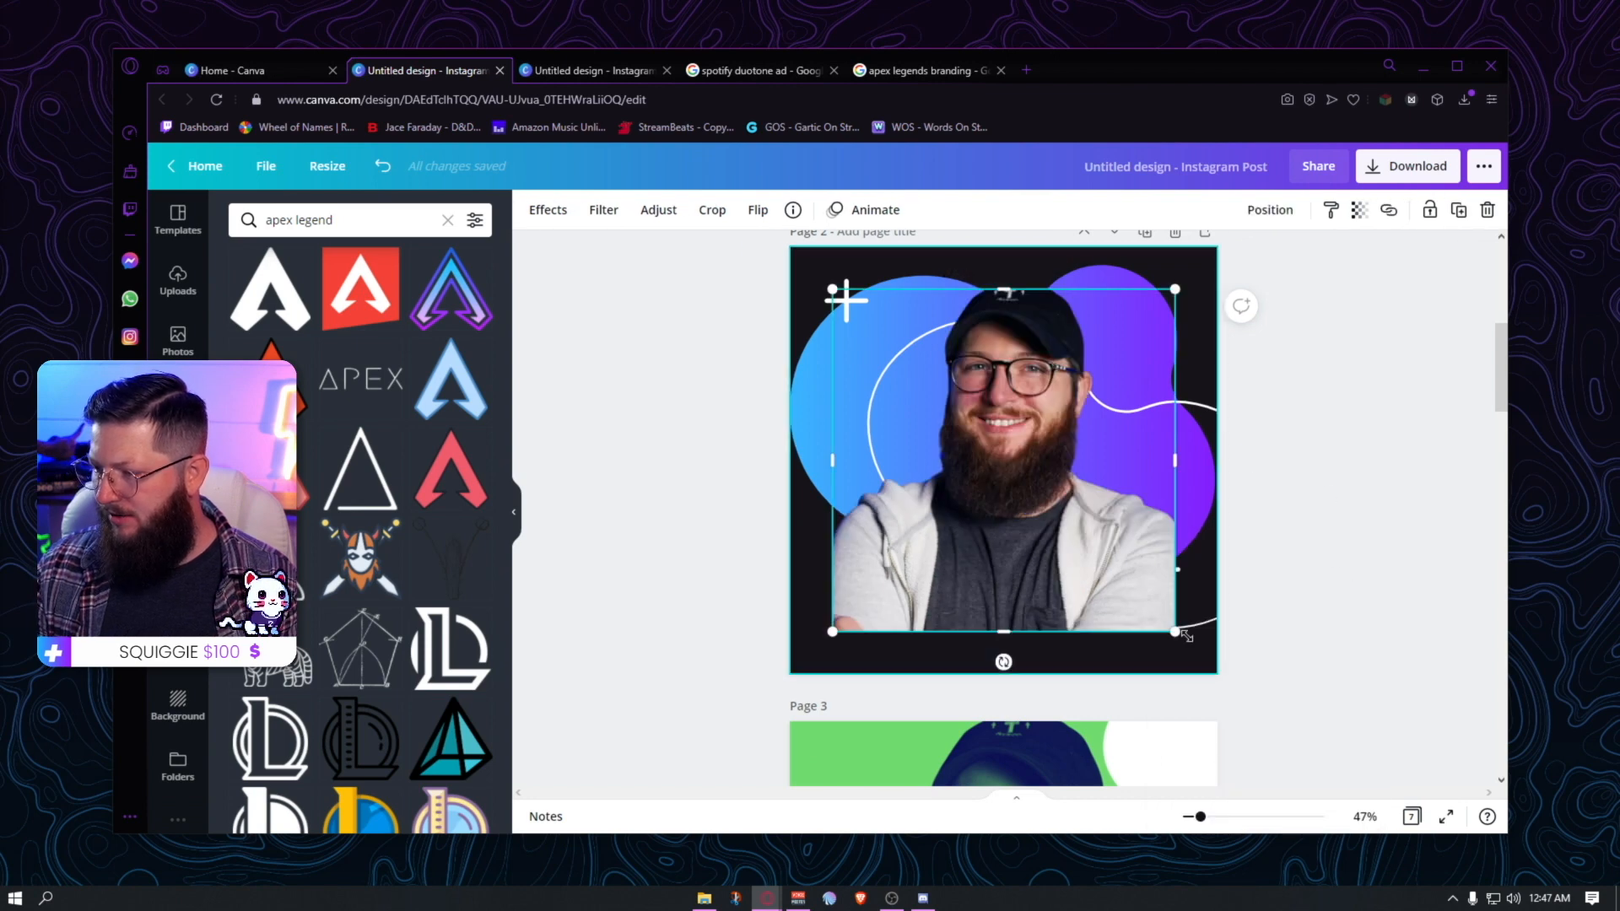
{"action": "left_click_drag", "start_coordinate": [1181, 634], "coordinate": [1215, 666]}
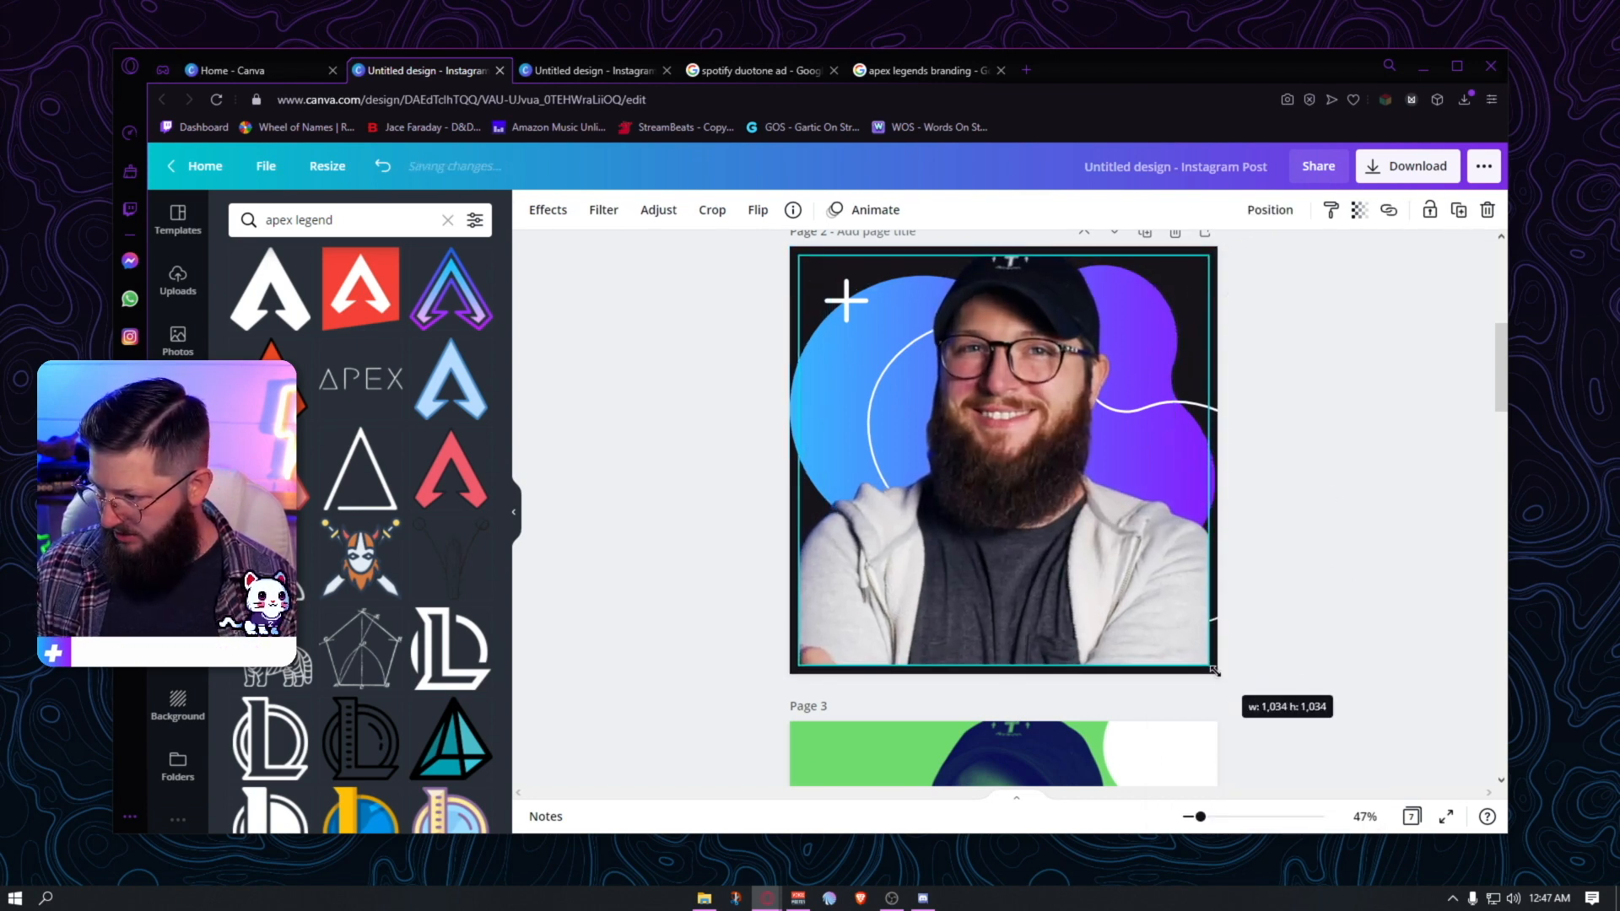
{"action": "left_click", "coordinate": [1314, 641]}
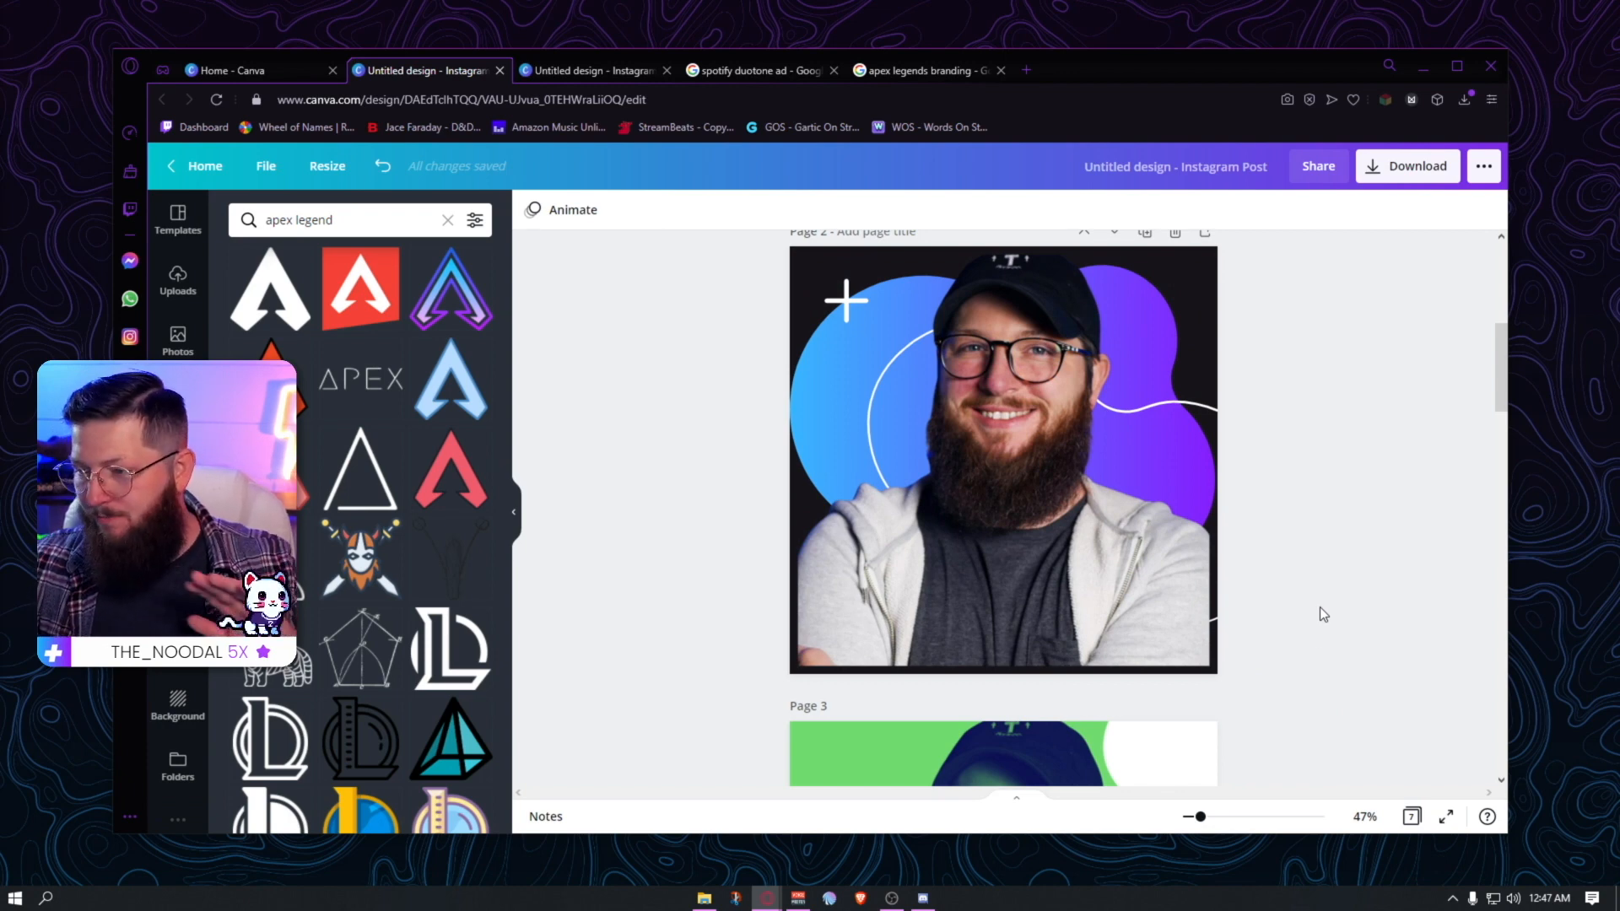
- Review the profile picture variations on pages 2 to 6
{"action": "scroll", "coordinate": [1333, 559], "scroll_direction": "down", "scroll_amount": 5}
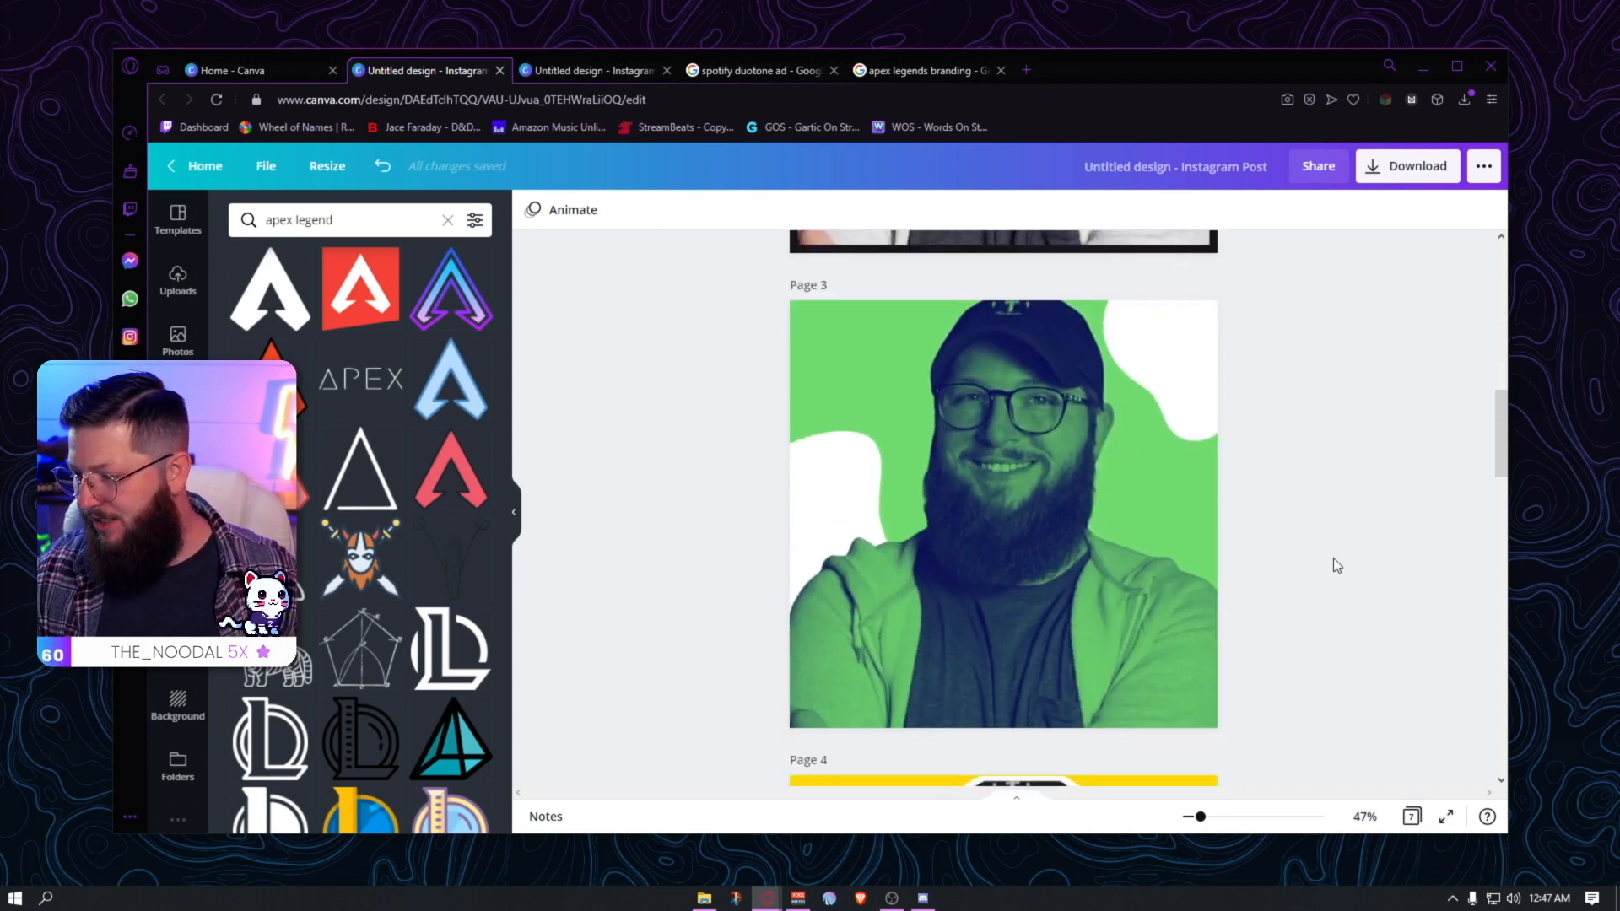
{"action": "scroll", "coordinate": [1332, 559], "scroll_direction": "down", "scroll_amount": 8}
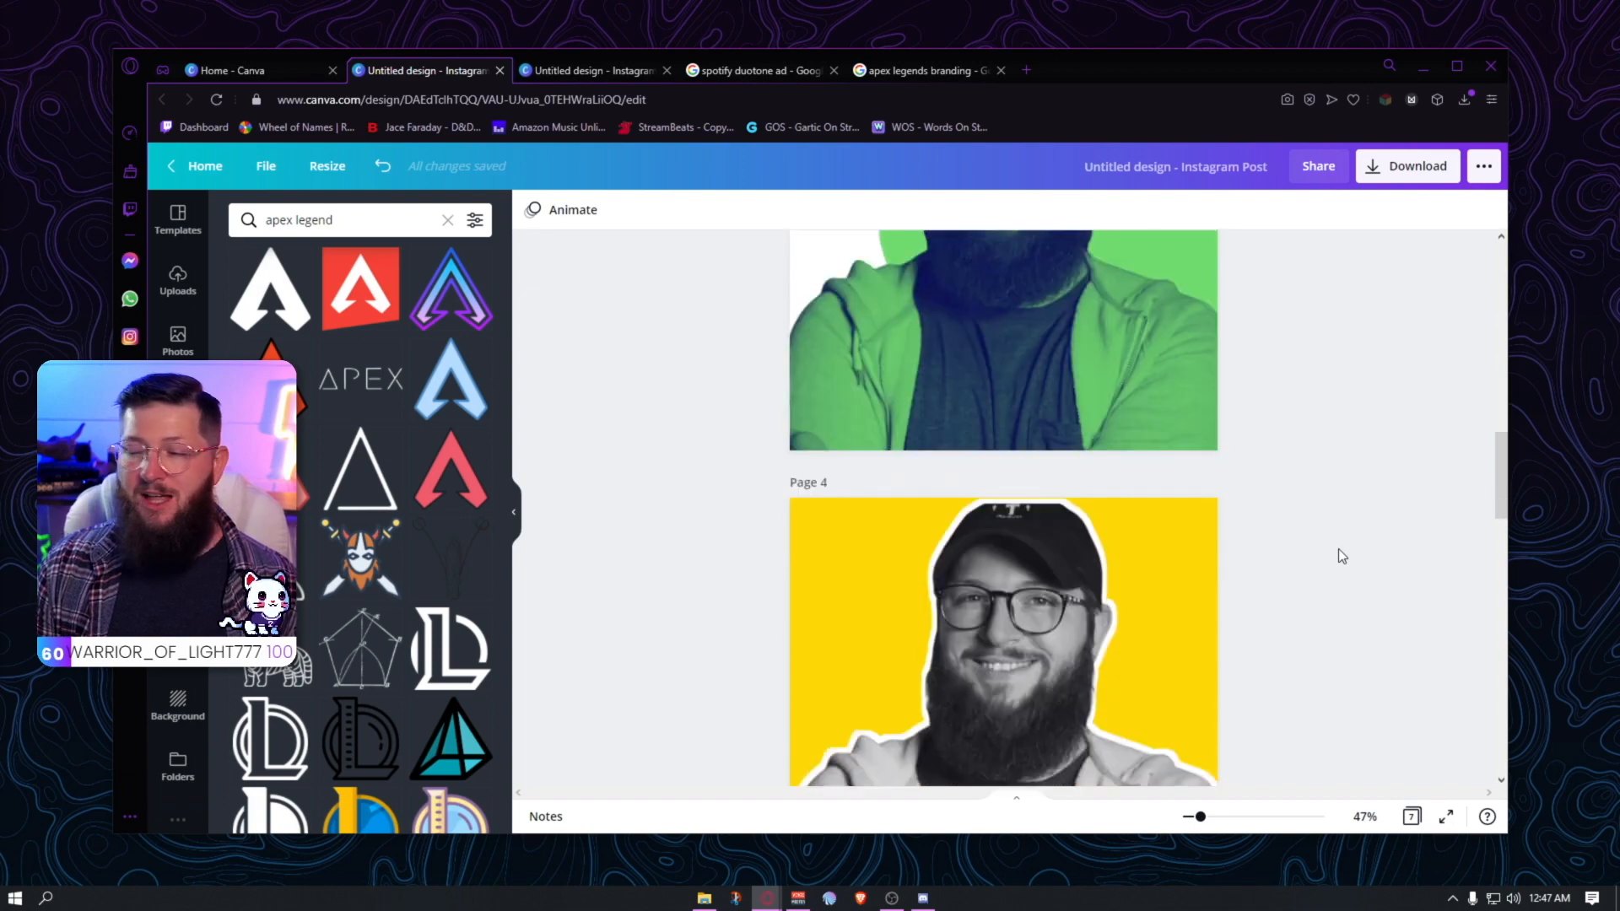
{"action": "scroll", "coordinate": [1343, 548], "scroll_direction": "down", "scroll_amount": 10}
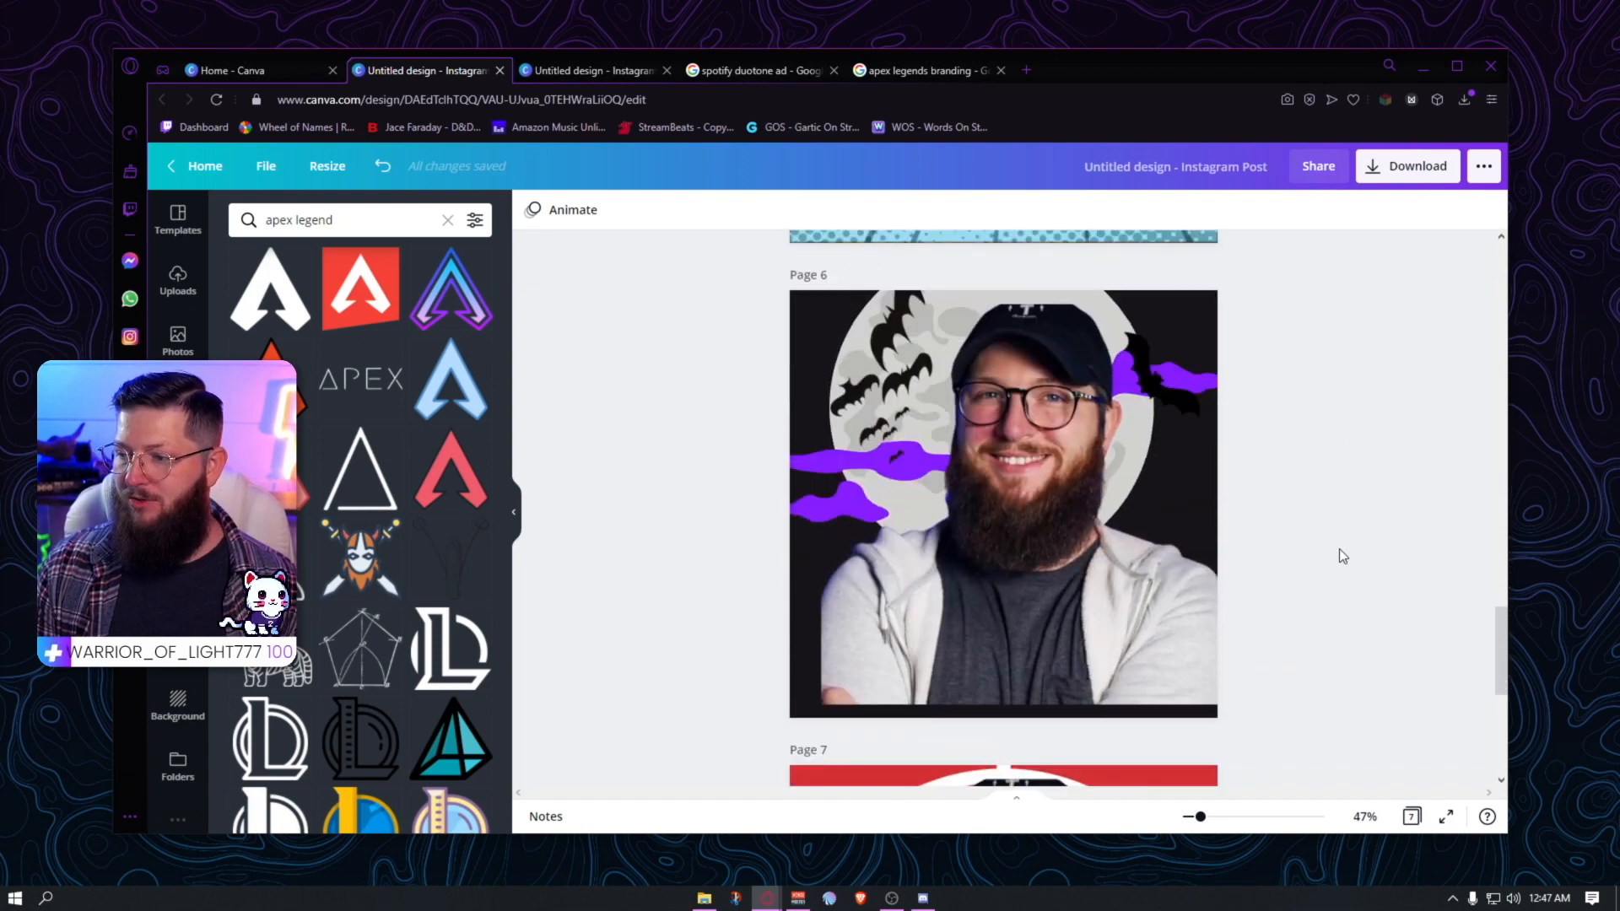
{"action": "scroll", "coordinate": [1329, 563], "scroll_direction": "up", "scroll_amount": 10}
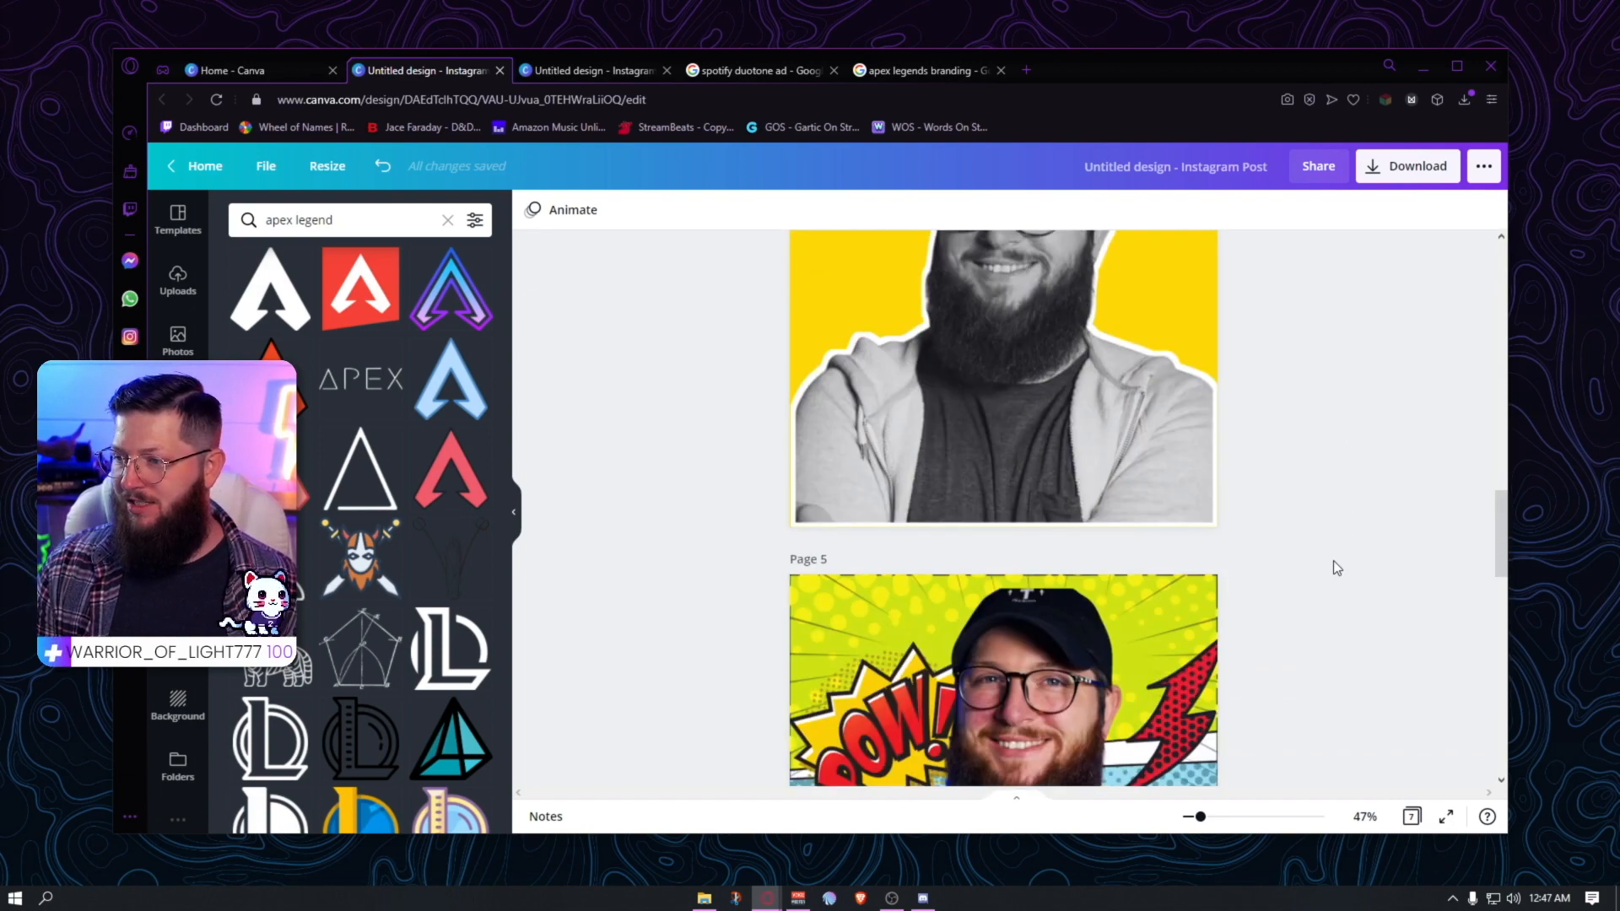
{"action": "scroll", "coordinate": [1299, 494], "scroll_direction": "up", "scroll_amount": 15}
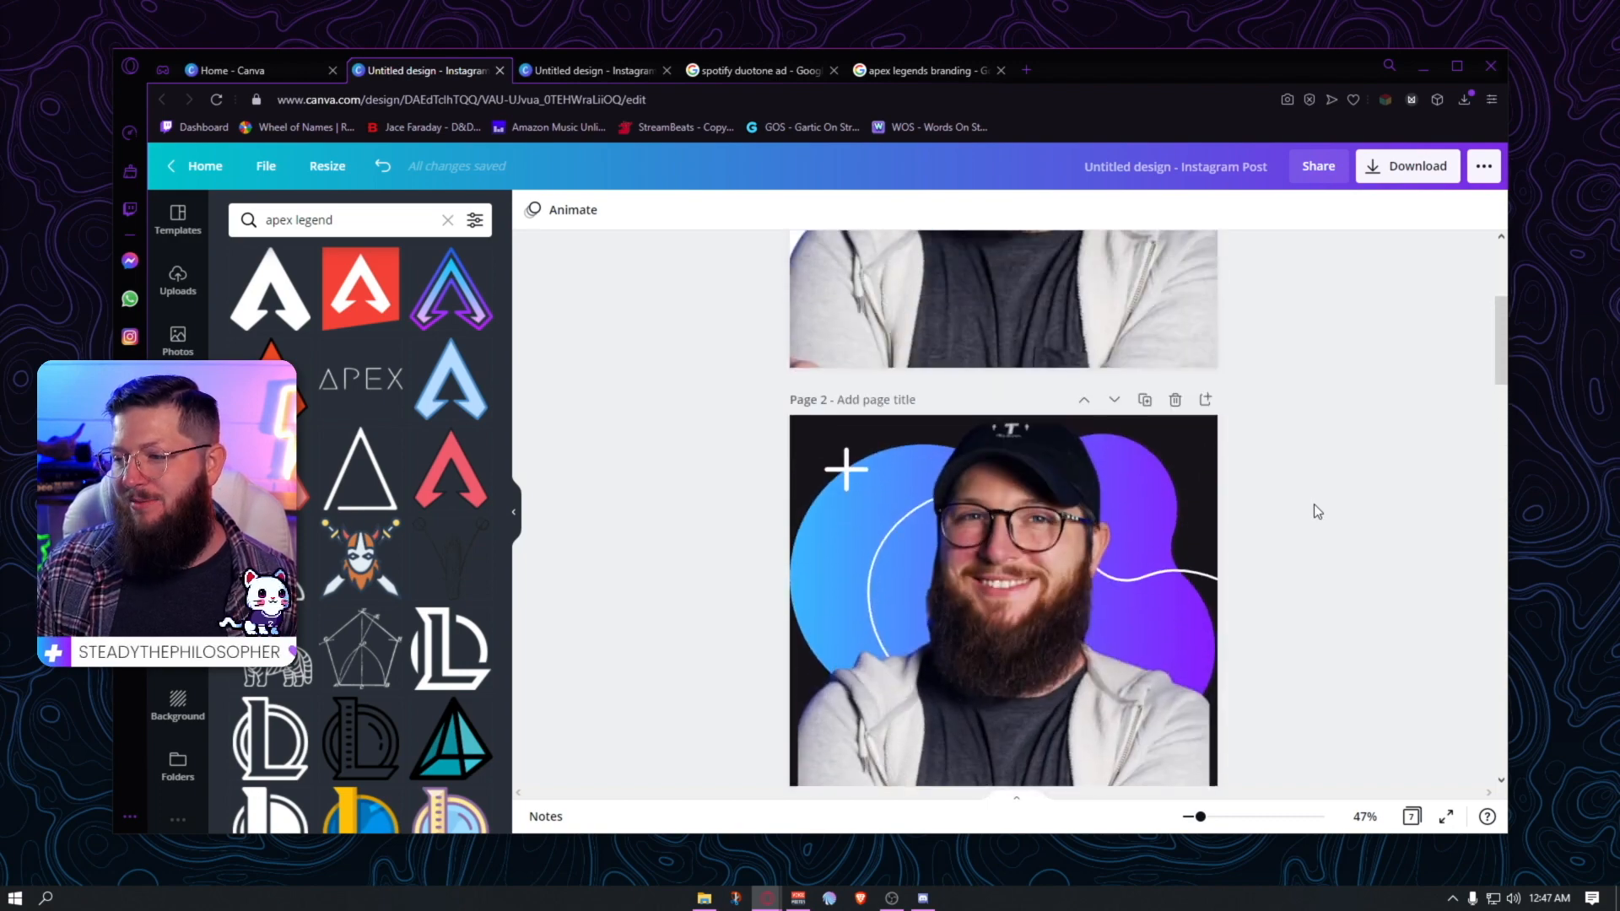
{"action": "scroll", "coordinate": [1313, 505], "scroll_direction": "down", "scroll_amount": 5}
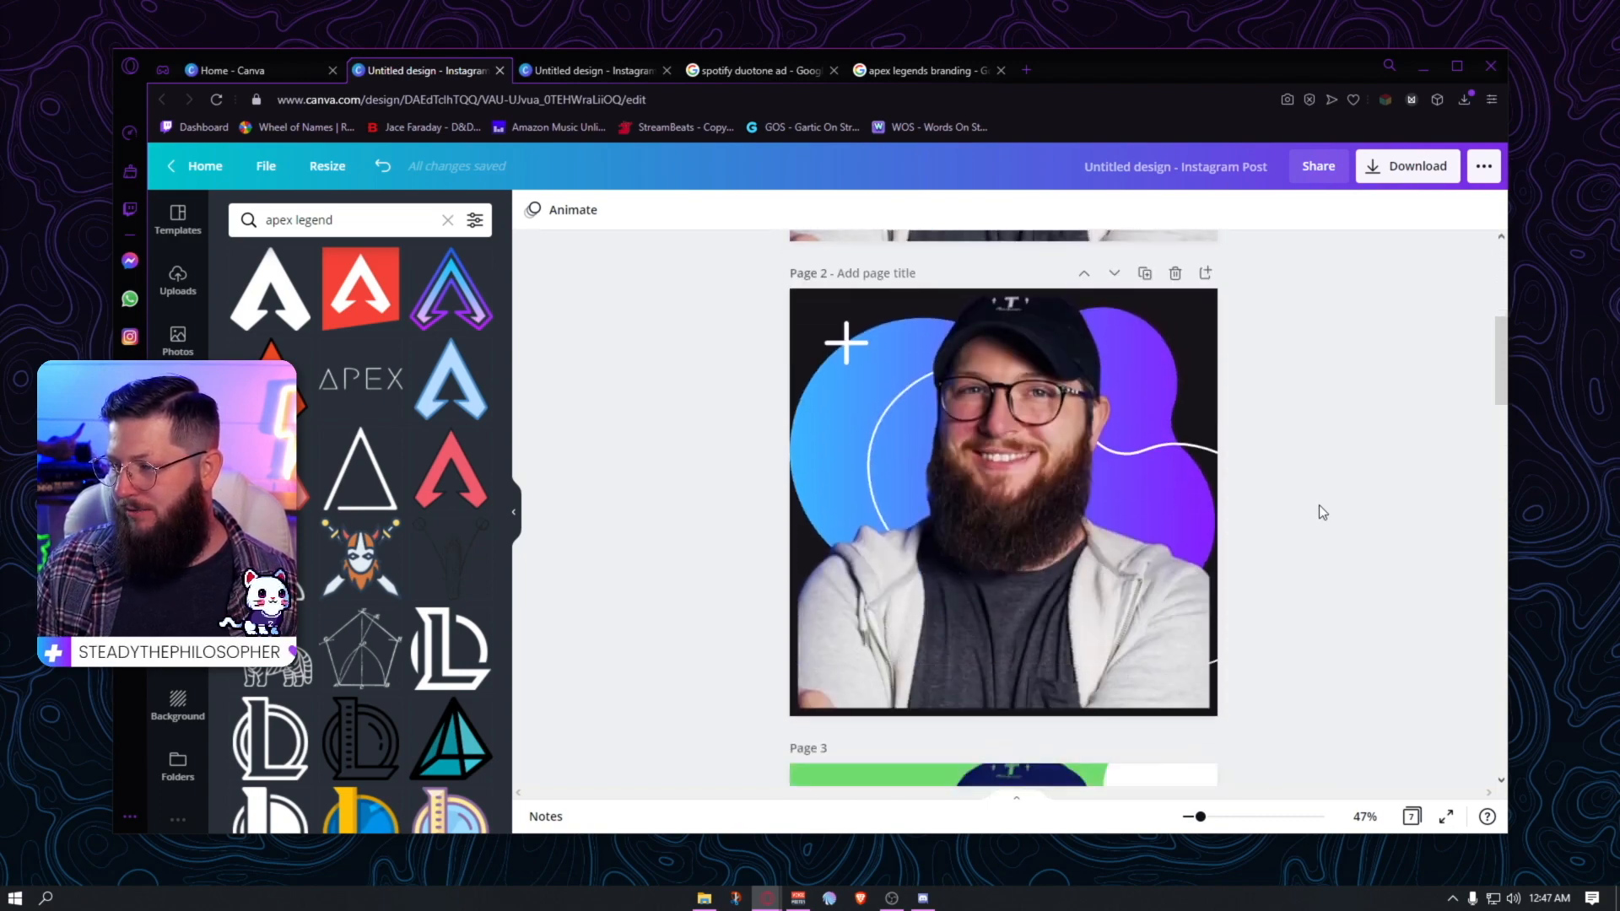
{"action": "scroll", "coordinate": [1320, 511], "scroll_direction": "down", "scroll_amount": 8}
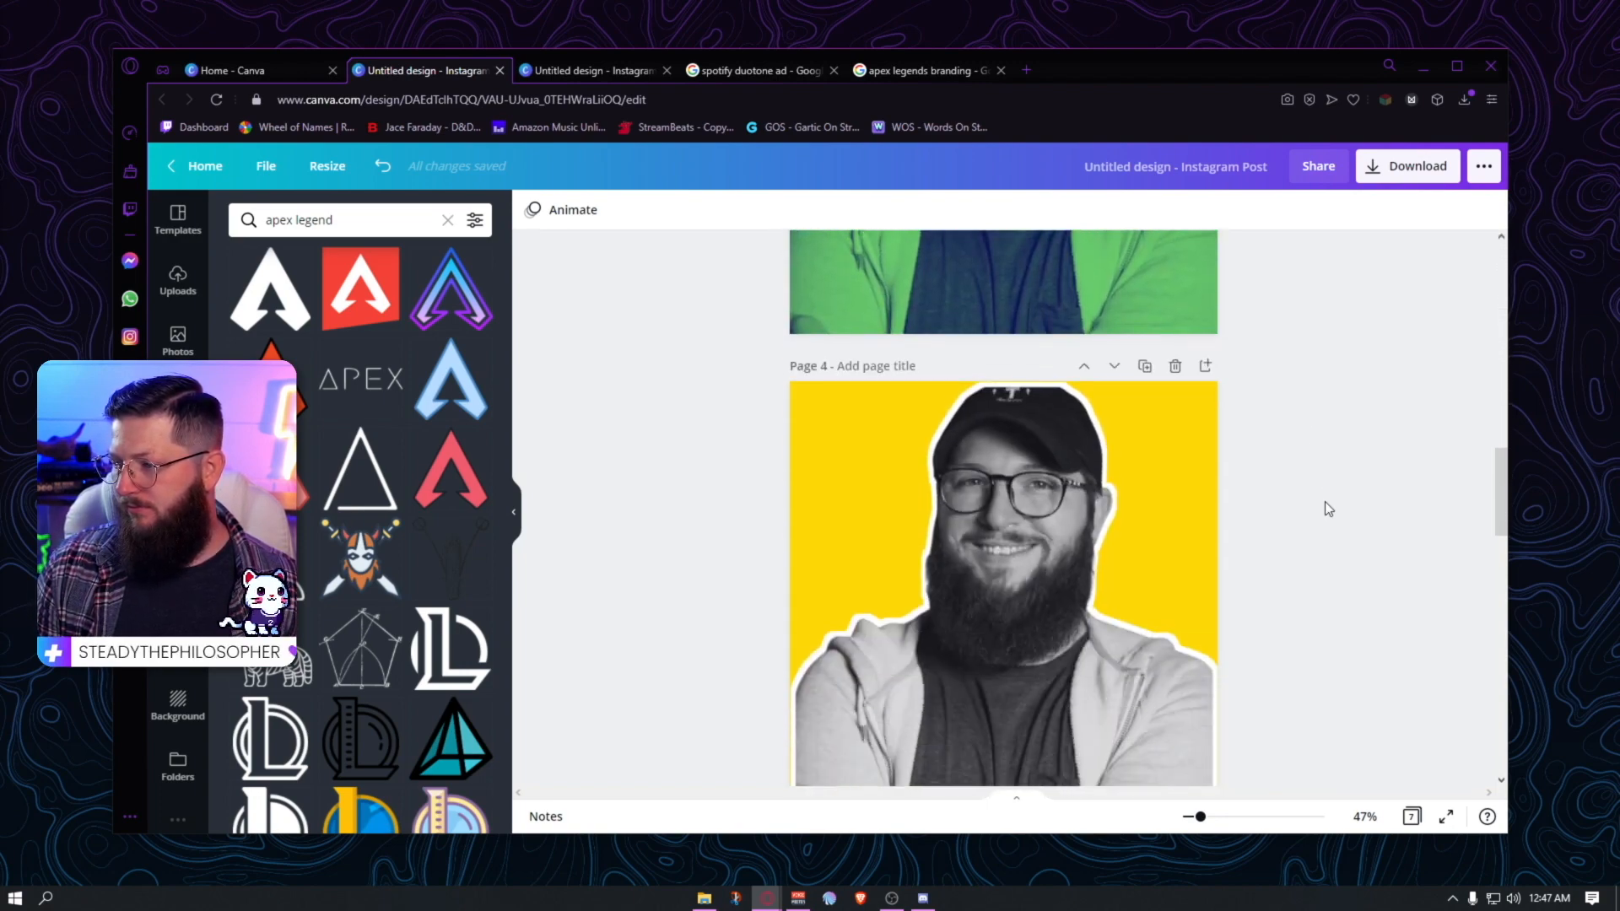
{"action": "scroll", "coordinate": [1327, 508], "scroll_direction": "down", "scroll_amount": 5}
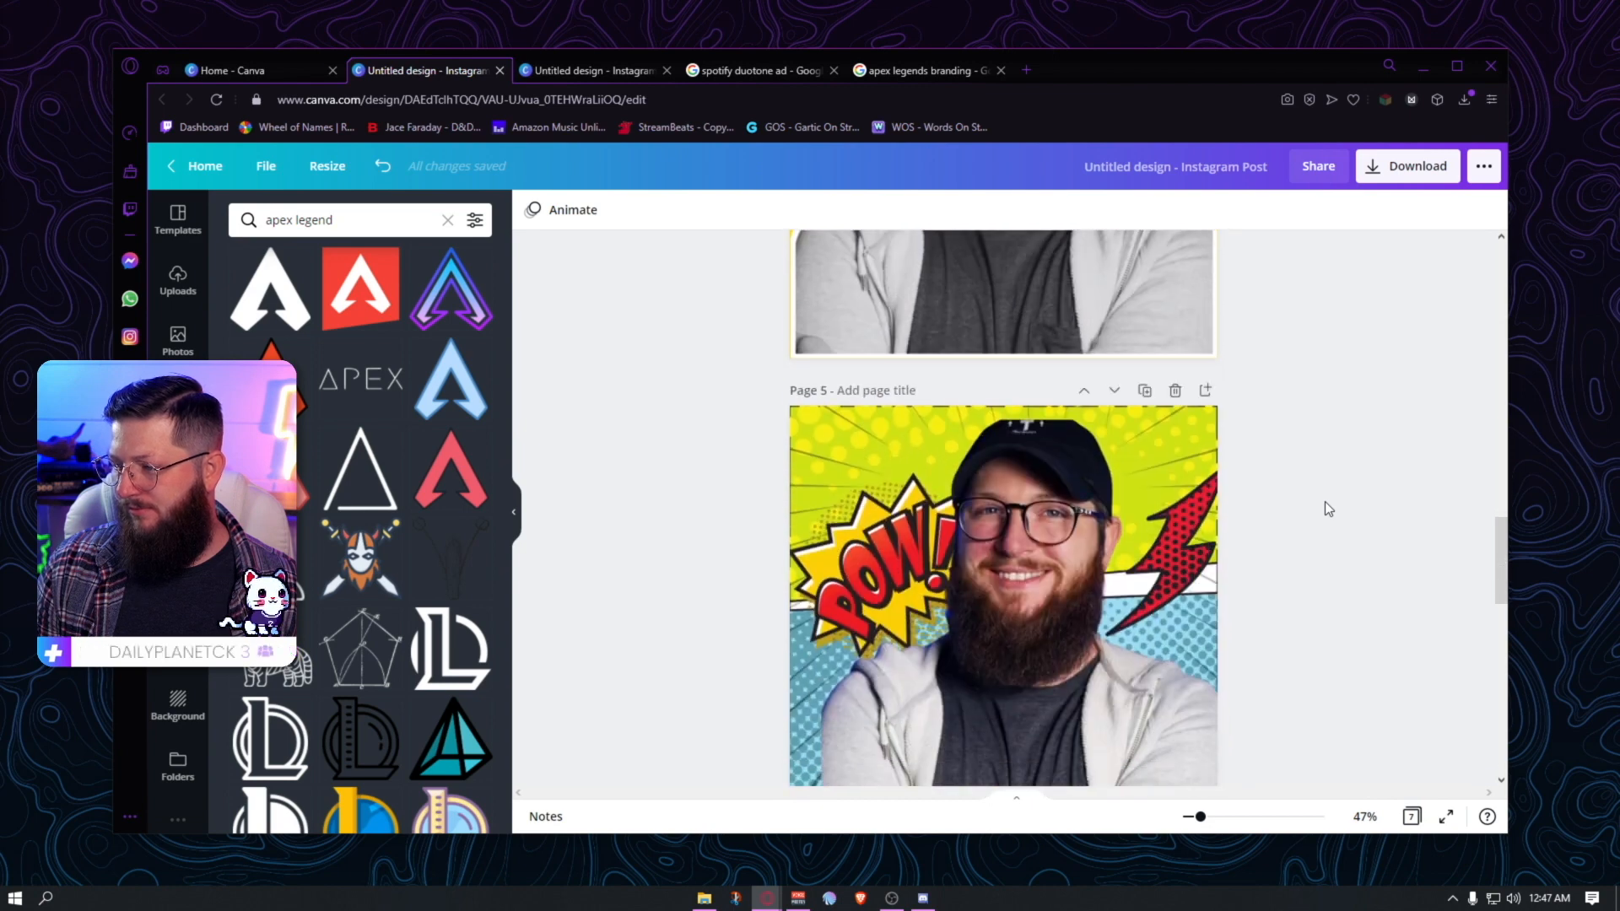
{"action": "scroll", "coordinate": [1345, 471], "scroll_direction": "up", "scroll_amount": 1}
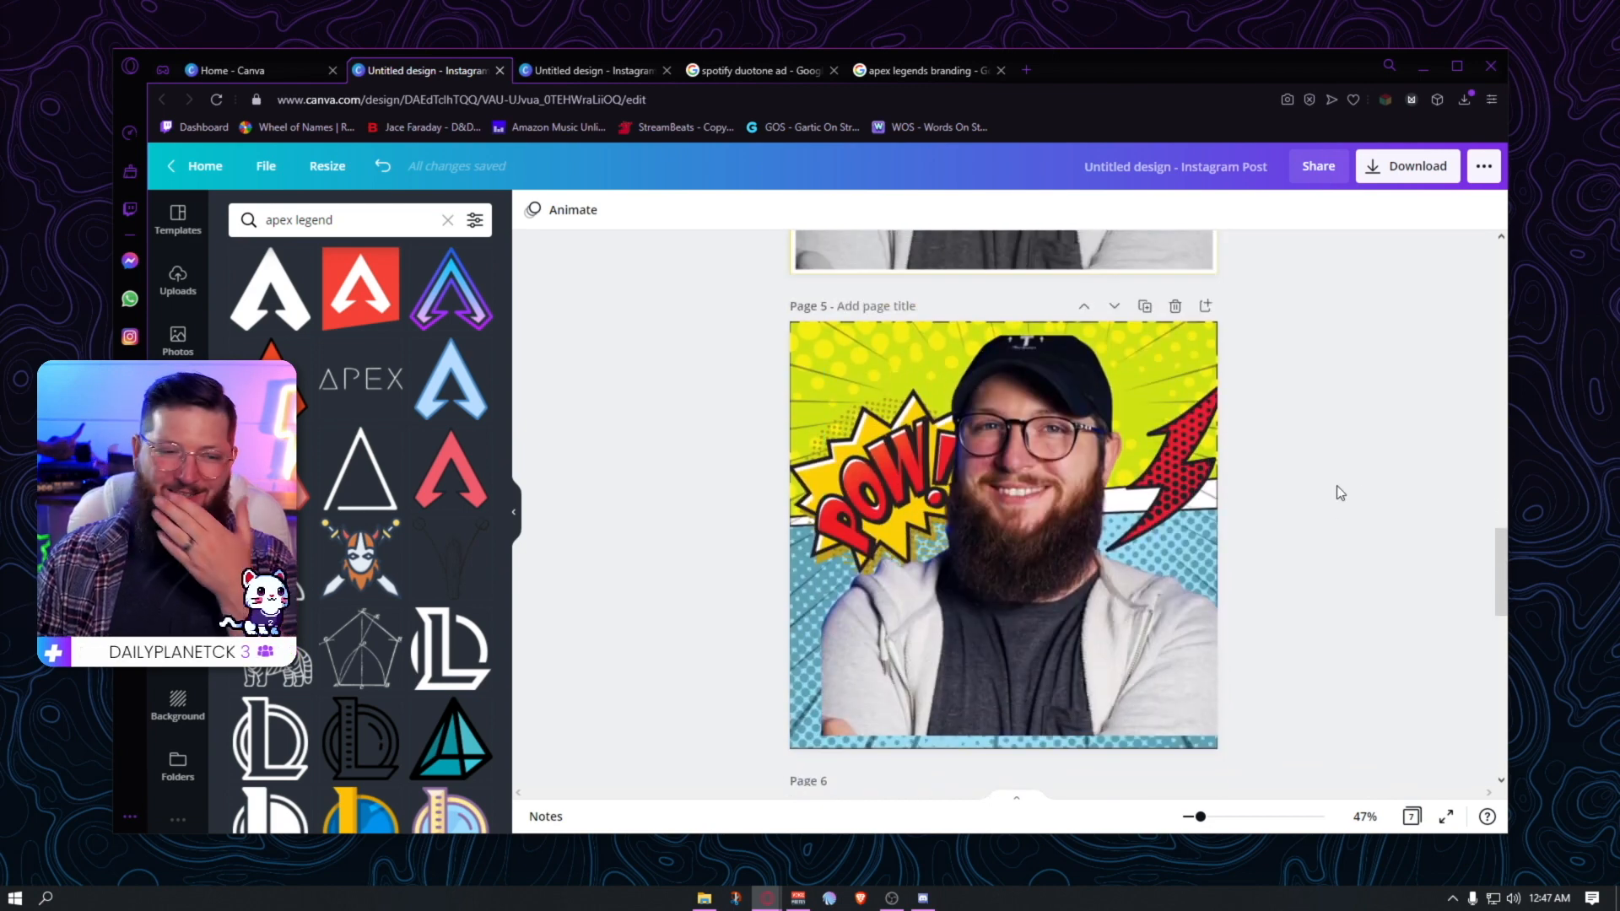